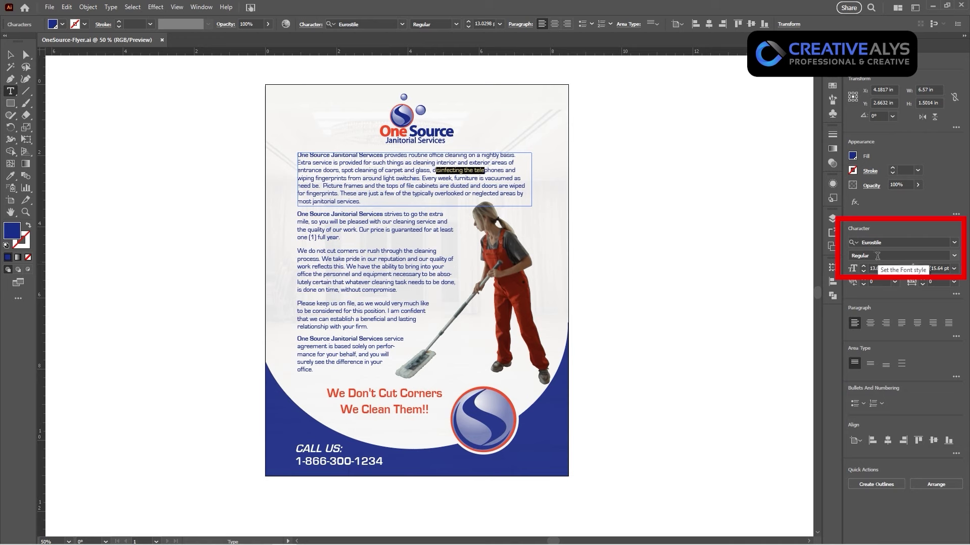
Check the font style of the bold company name and the regular body text in the first two paragraphs
{"action": "left_click_drag", "start_coordinate": [383, 155], "coordinate": [297, 155]}
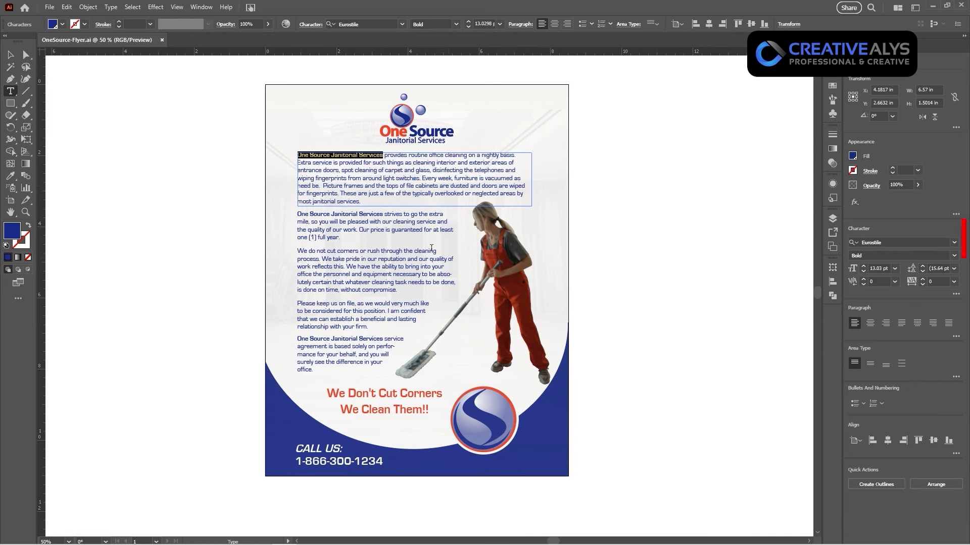
{"action": "left_click", "coordinate": [404, 224]}
{"action": "left_click_drag", "start_coordinate": [403, 222], "coordinate": [437, 221]}
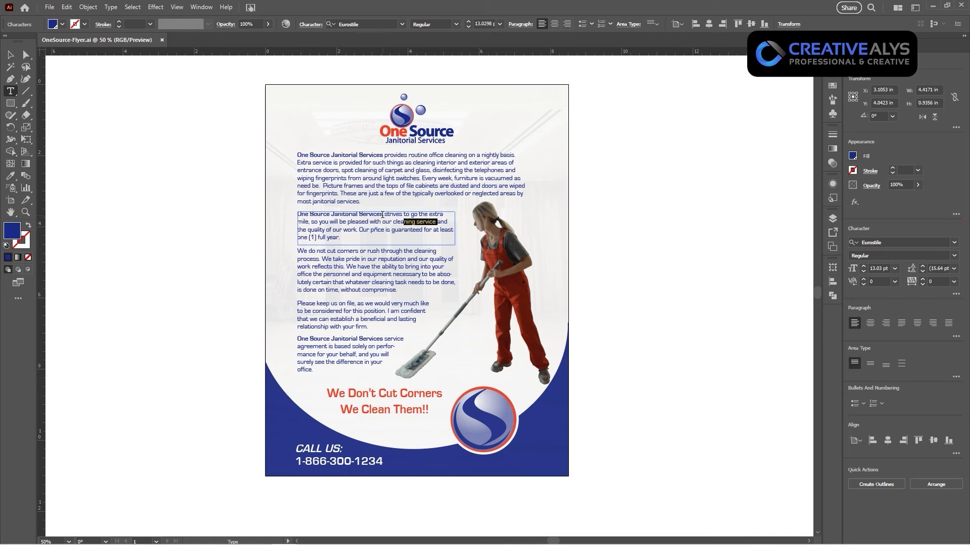
{"action": "left_click_drag", "start_coordinate": [382, 214], "coordinate": [297, 215]}
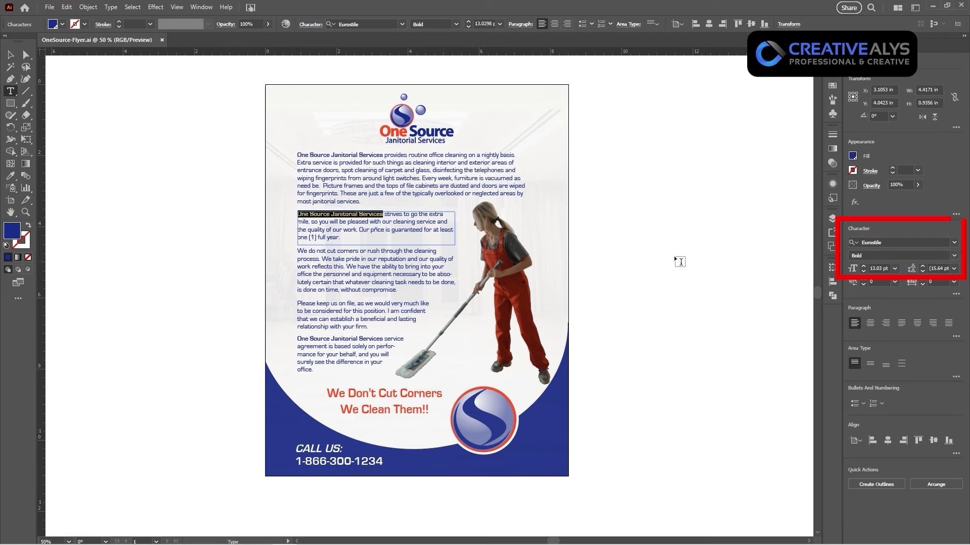
Check the font and style used in the remaining paragraphs, the red slogan, the CALL US line and the phone number
{"action": "left_click", "coordinate": [358, 337]}
{"action": "left_click", "coordinate": [394, 314]}
{"action": "left_click", "coordinate": [394, 279]}
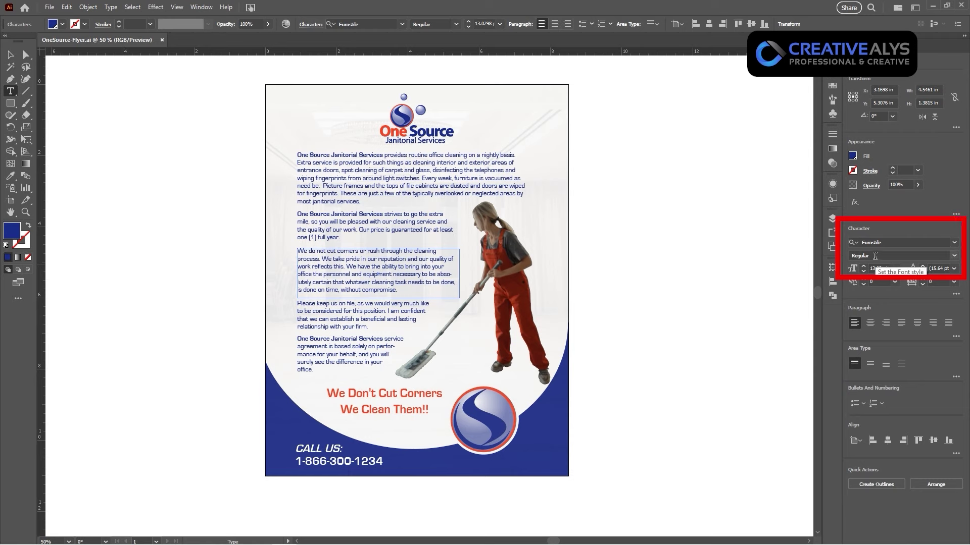
{"action": "left_click", "coordinate": [376, 306]}
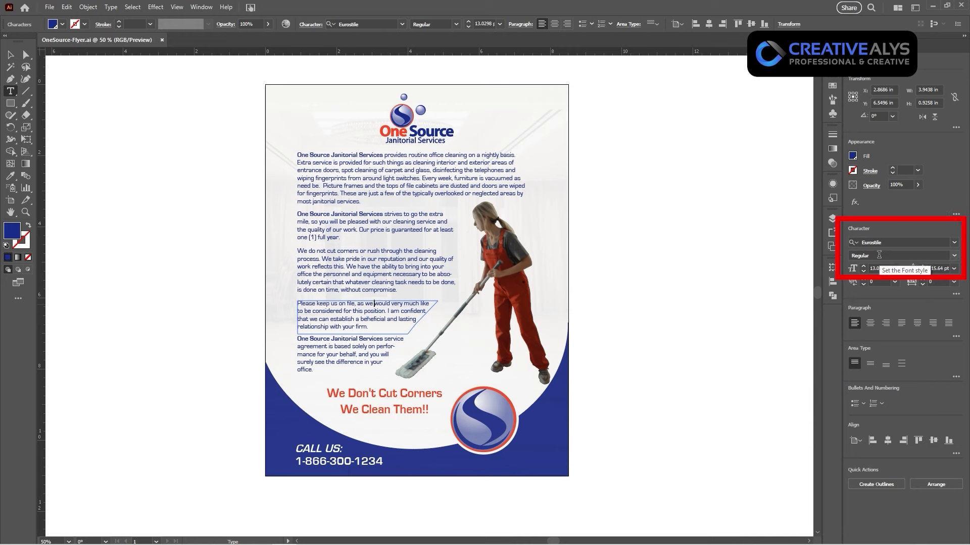
{"action": "left_click", "coordinate": [348, 352]}
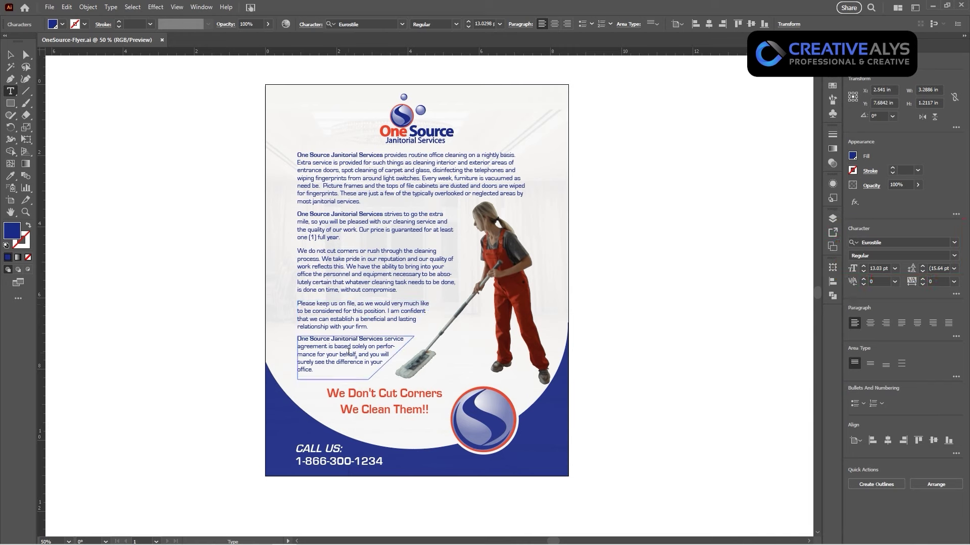
{"action": "left_click", "coordinate": [402, 394]}
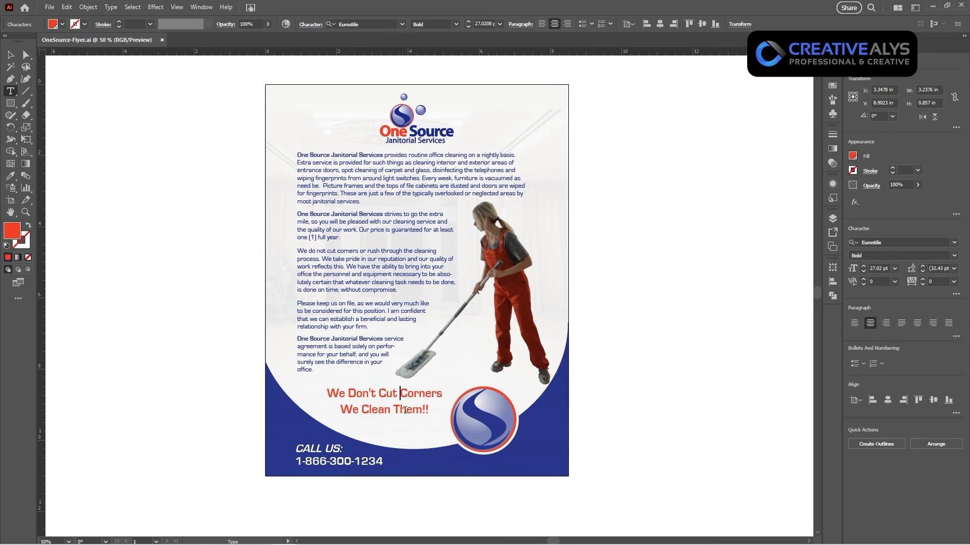
{"action": "left_click", "coordinate": [317, 448]}
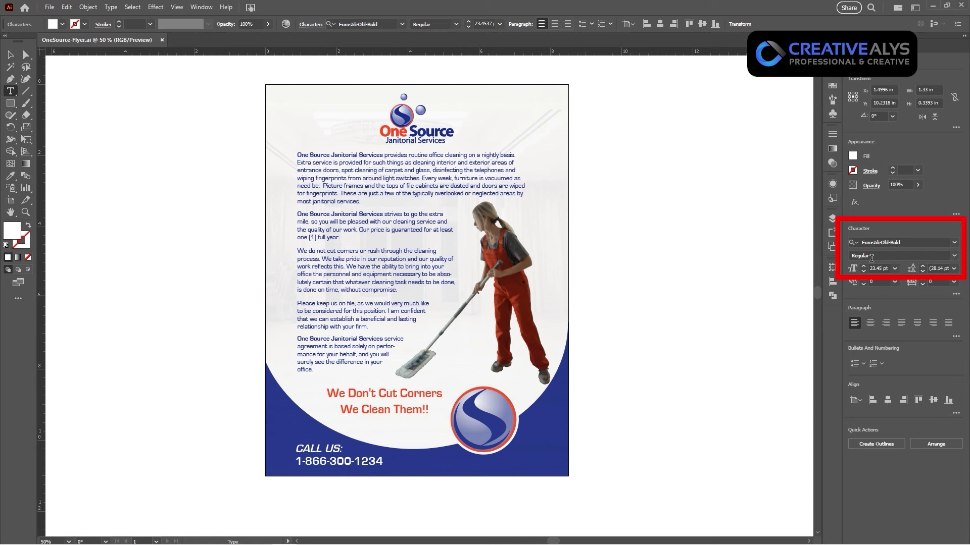
{"action": "left_click", "coordinate": [360, 459]}
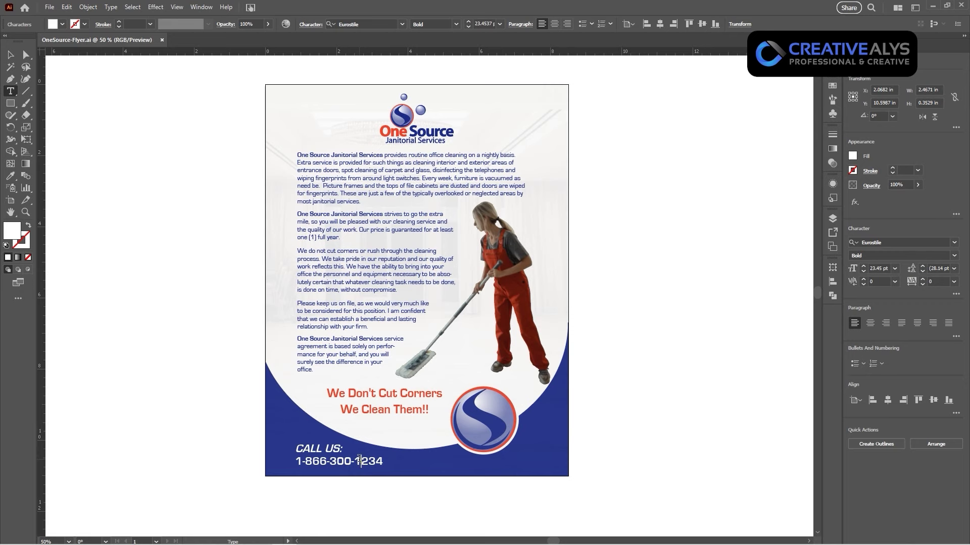
{"action": "key", "text": "Escape"}
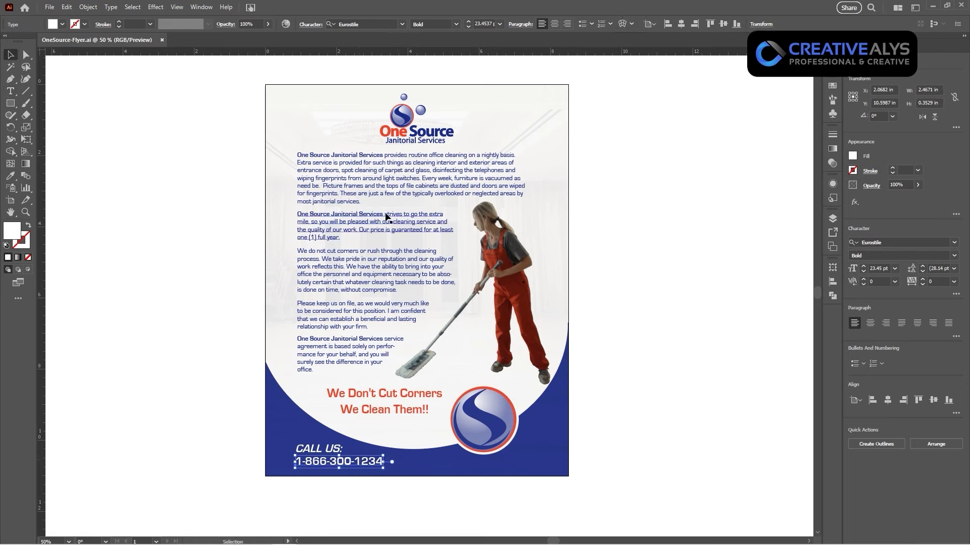
Deselect all text and open Find/Replace Font, placing its dialog beside the flyer
{"action": "left_click", "coordinate": [428, 168]}
{"action": "left_click", "coordinate": [401, 271]}
{"action": "left_click", "coordinate": [660, 308]}
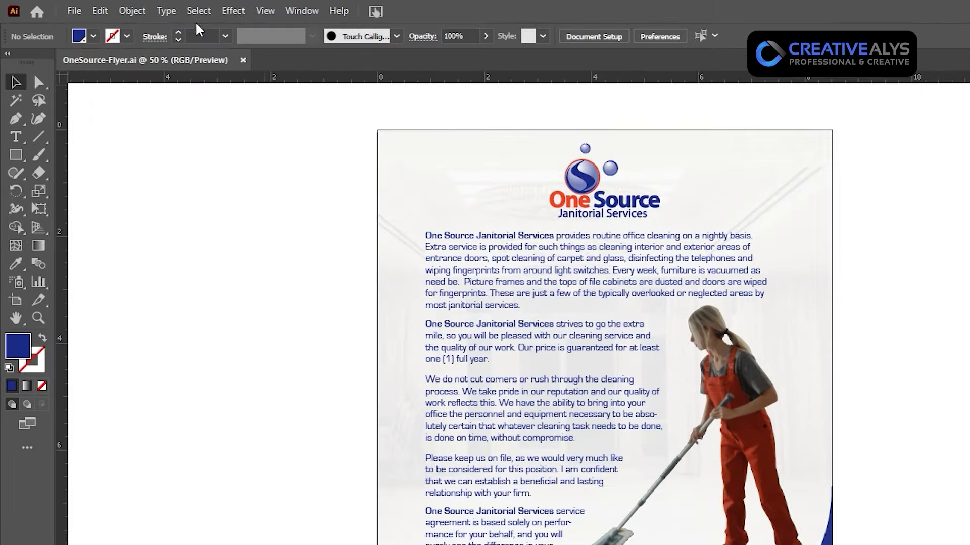
{"action": "left_click", "coordinate": [166, 11]}
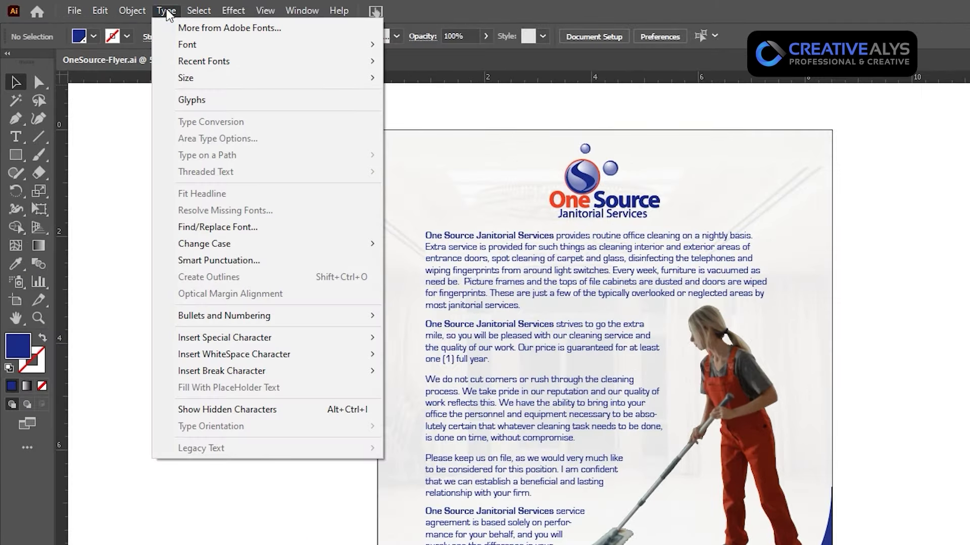
{"action": "left_click", "coordinate": [250, 230]}
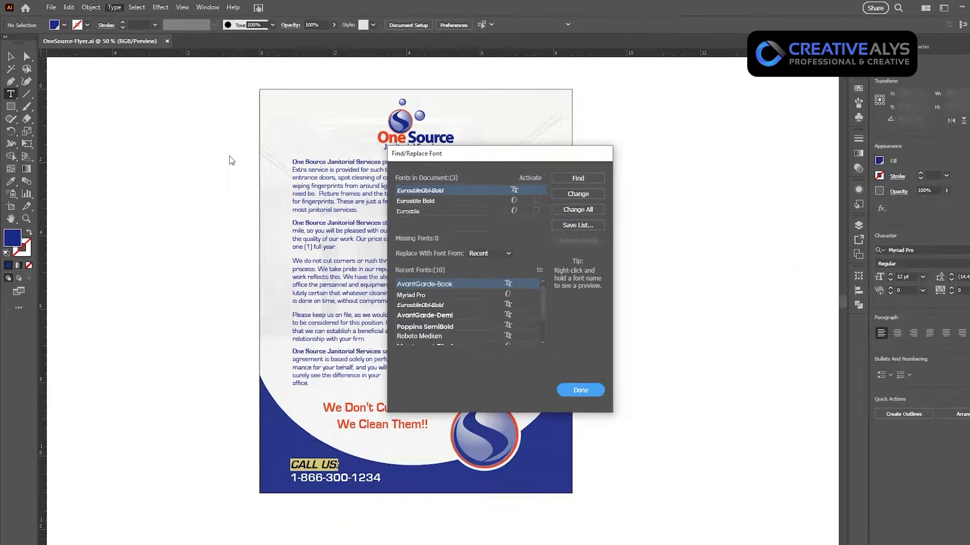
{"action": "left_click_drag", "start_coordinate": [455, 146], "coordinate": [648, 127]}
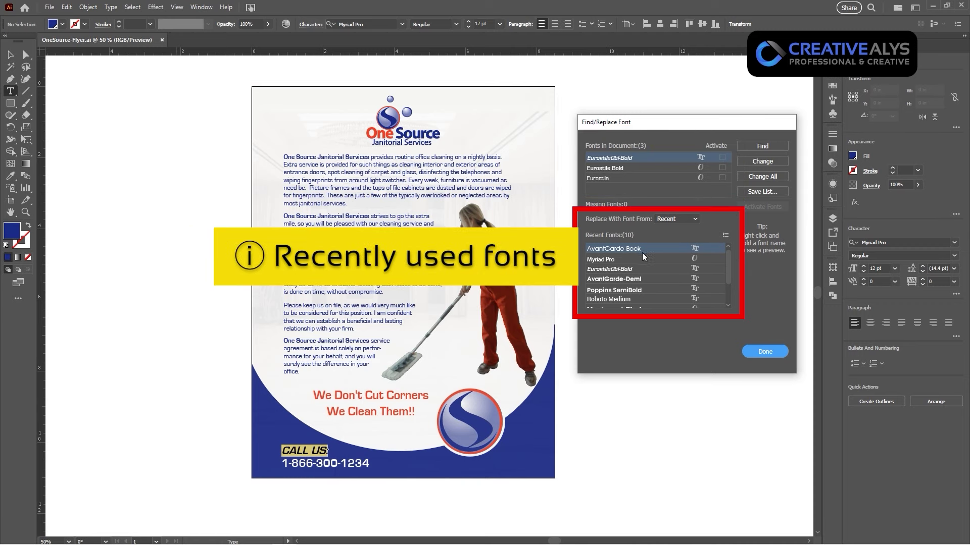
Browse the replacement fonts from the Document source and from the Recent source
{"action": "mouse_move", "coordinate": [727, 265]}
{"action": "left_mouse_down"}
{"action": "mouse_move", "coordinate": [725, 297]}
{"action": "mouse_move", "coordinate": [731, 256]}
{"action": "left_mouse_up"}
{"action": "left_click", "coordinate": [695, 220]}
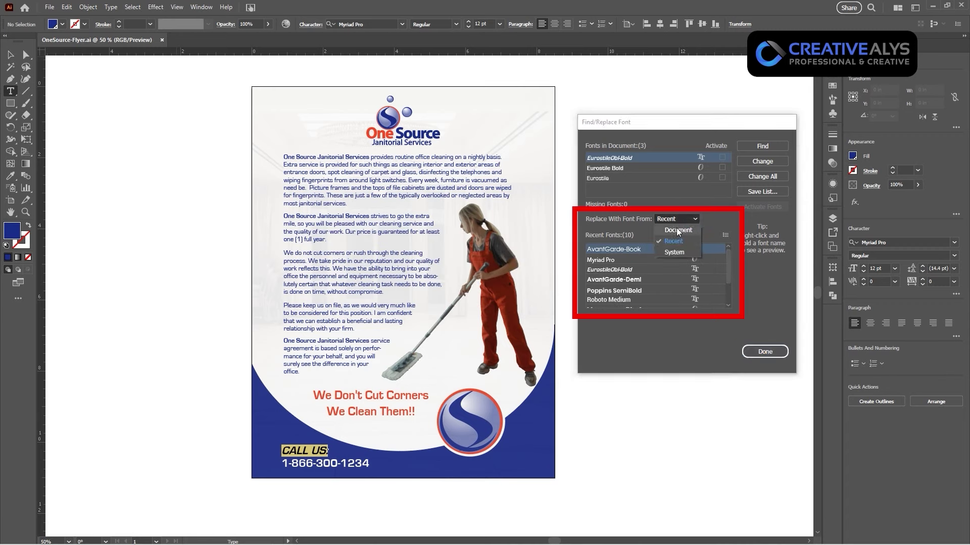
{"action": "left_click", "coordinate": [669, 229]}
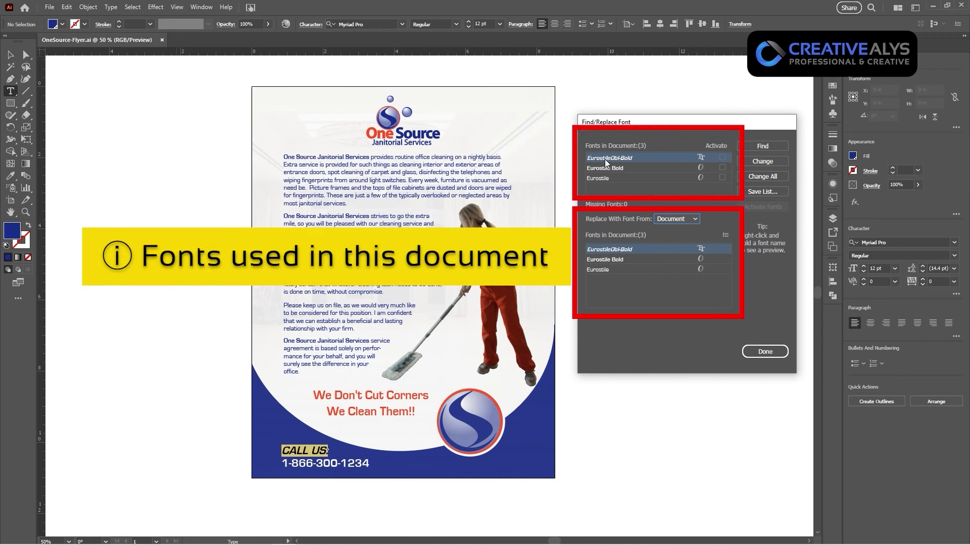
{"action": "left_click", "coordinate": [685, 218]}
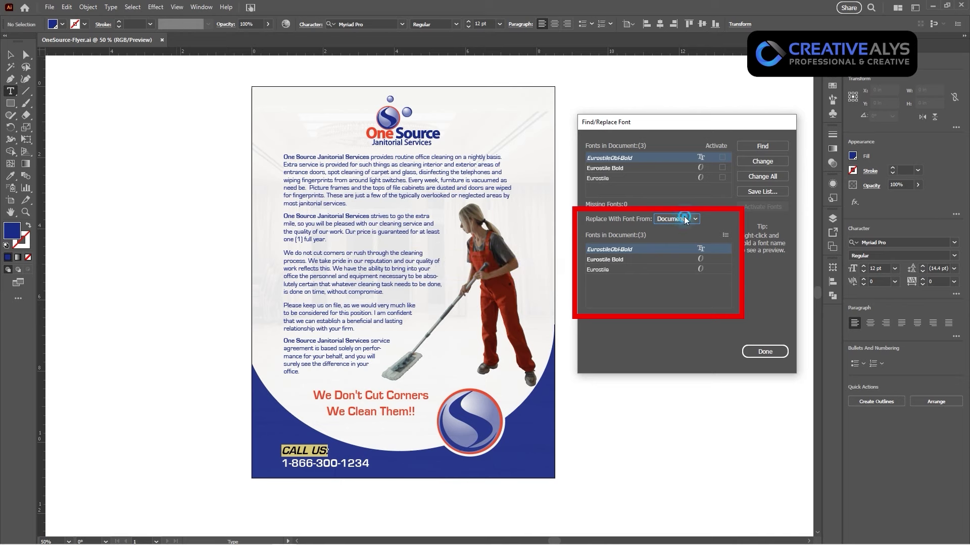
{"action": "left_click", "coordinate": [683, 244]}
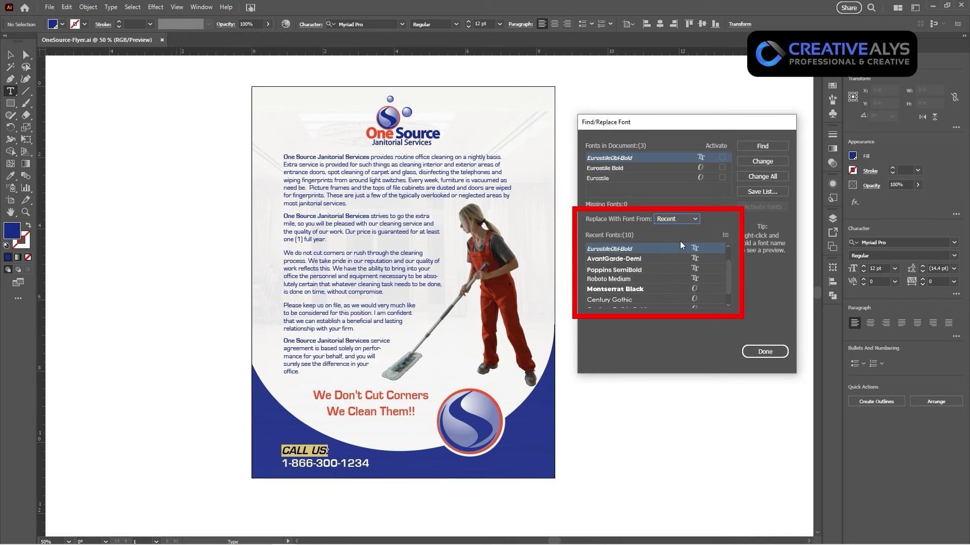
{"action": "scroll", "coordinate": [639, 279], "scroll_direction": "down", "scroll_amount": 1}
{"action": "scroll", "coordinate": [639, 281], "scroll_direction": "up", "scroll_amount": 2}
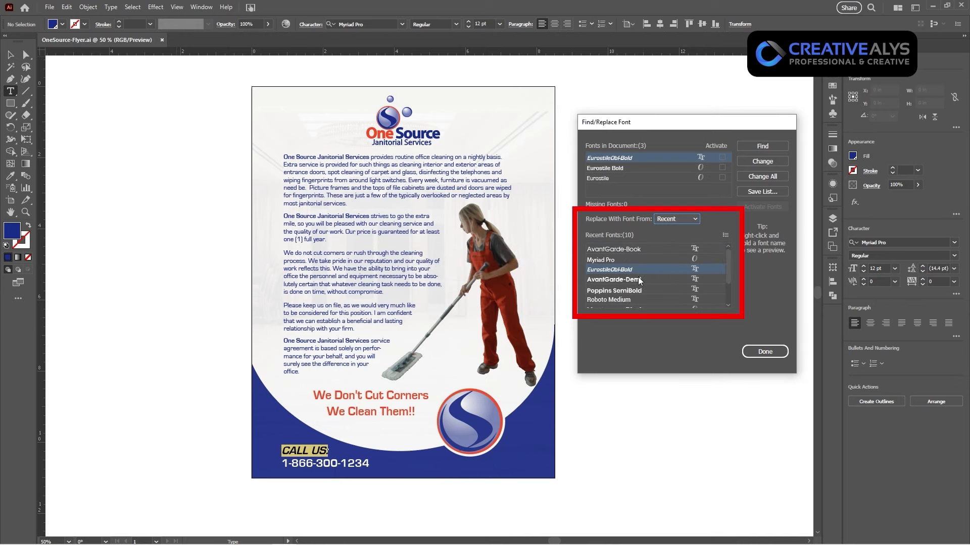
Switch the replacement font source to System and browse to the beginning of the installed fonts
{"action": "left_click", "coordinate": [696, 220]}
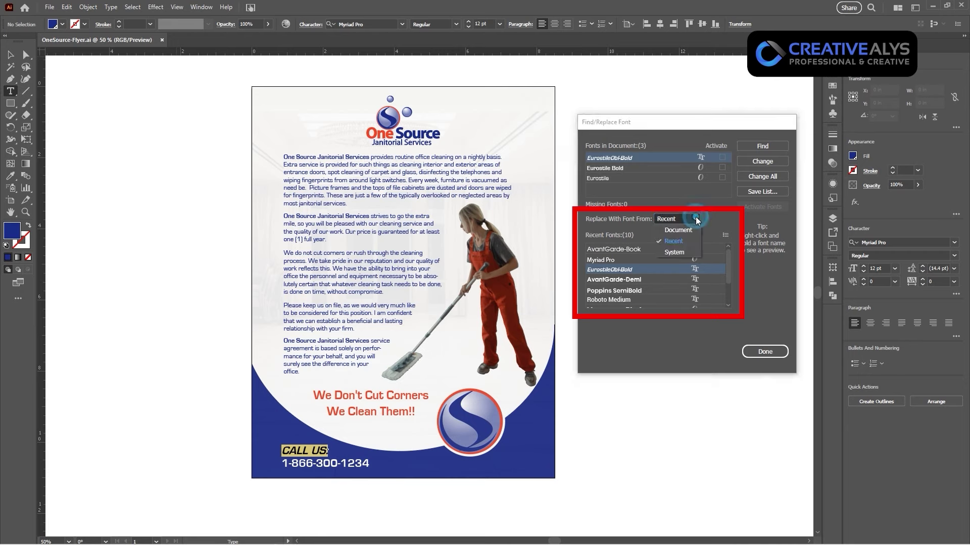
{"action": "left_click", "coordinate": [675, 253]}
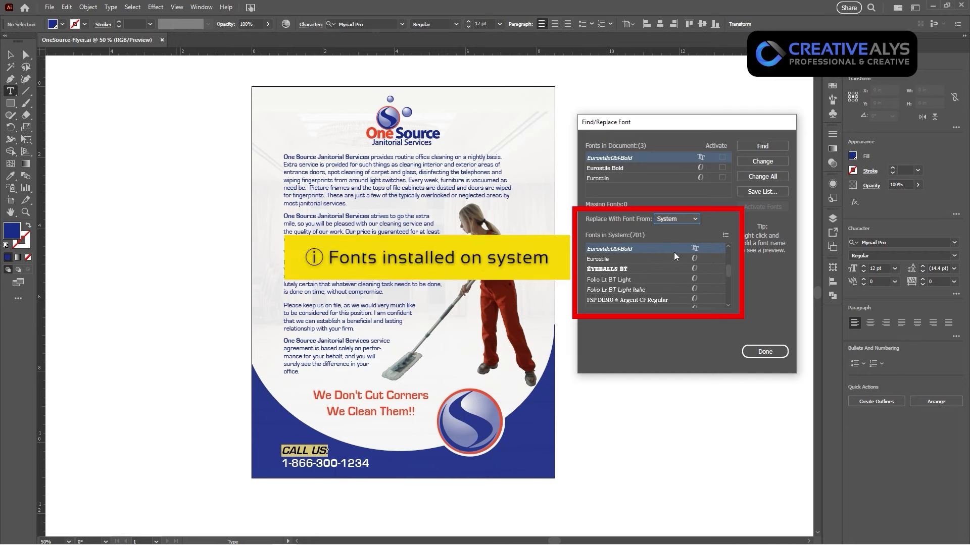
{"action": "left_click", "coordinate": [727, 268]}
{"action": "left_click_drag", "start_coordinate": [727, 269], "coordinate": [725, 247]}
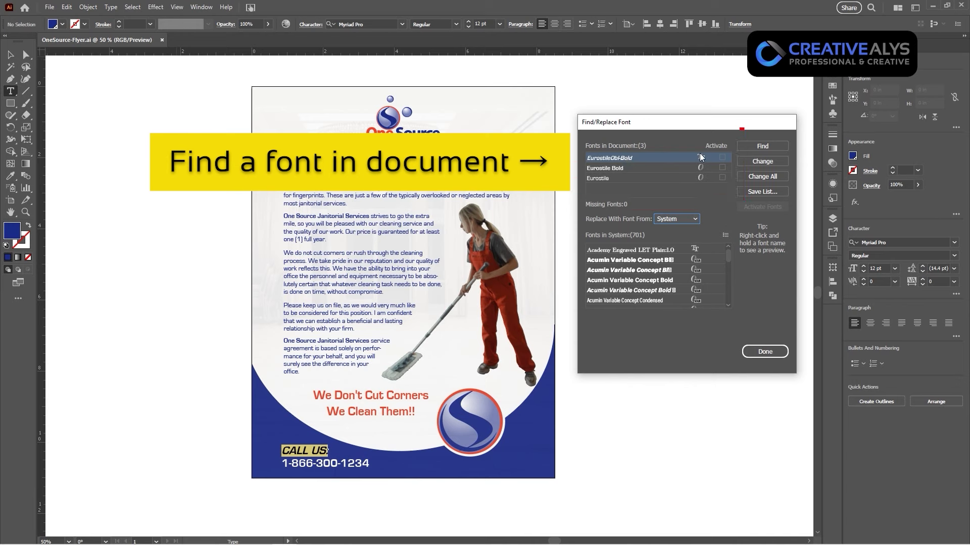
Find the EurostileObl-Bold text, and step through the Eurostile Bold occurrences until the company name in the first paragraph is selected
{"action": "left_click", "coordinate": [760, 147]}
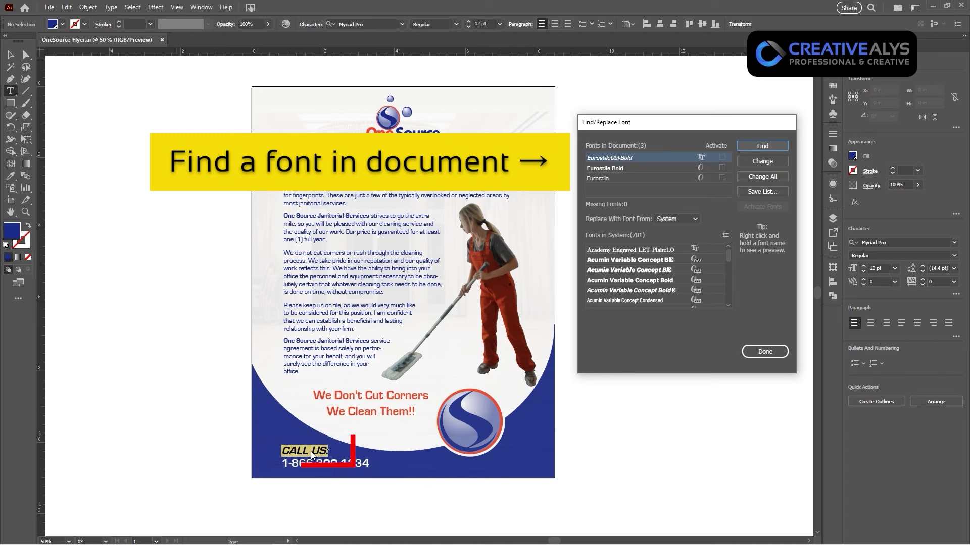
{"action": "left_click", "coordinate": [625, 168]}
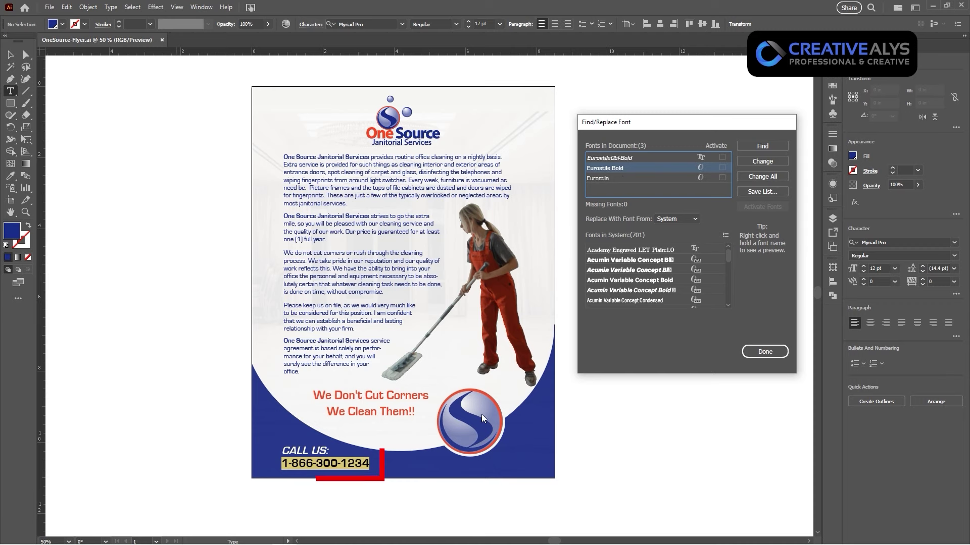
{"action": "left_click", "coordinate": [768, 145]}
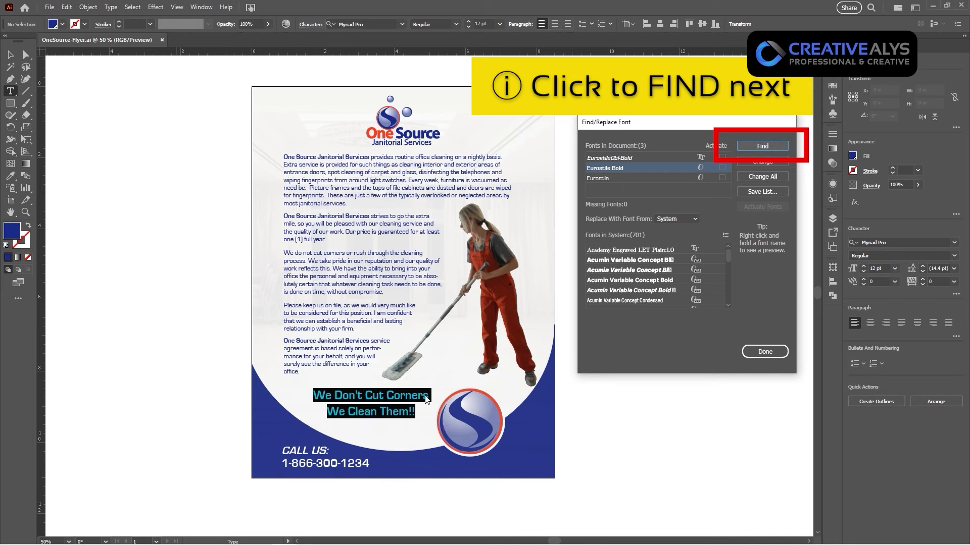
{"action": "left_click", "coordinate": [765, 148]}
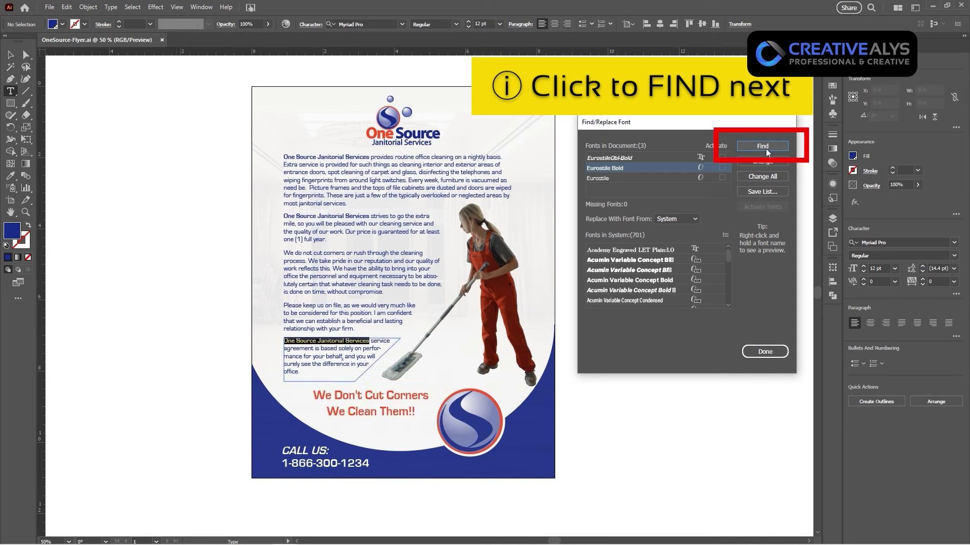
{"action": "left_click", "coordinate": [765, 147]}
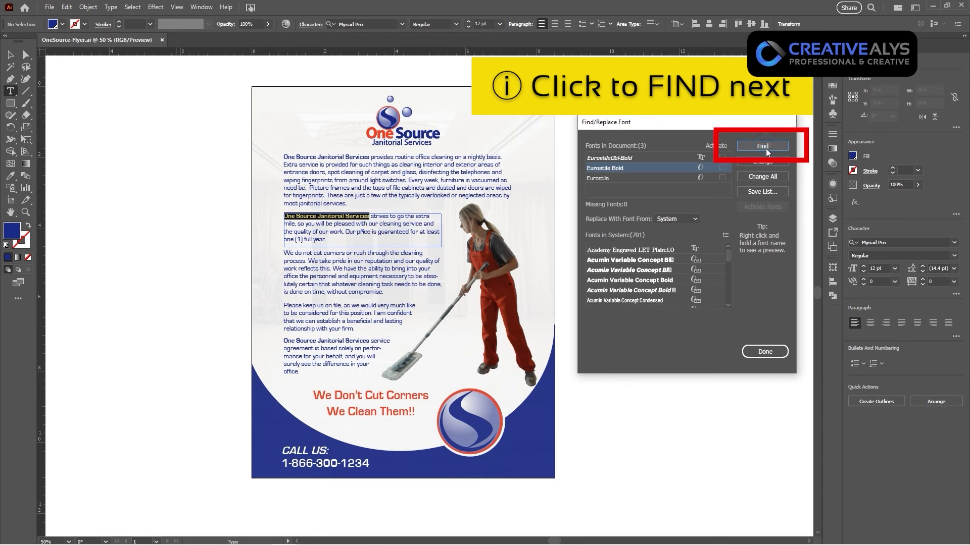
{"action": "left_click", "coordinate": [766, 148]}
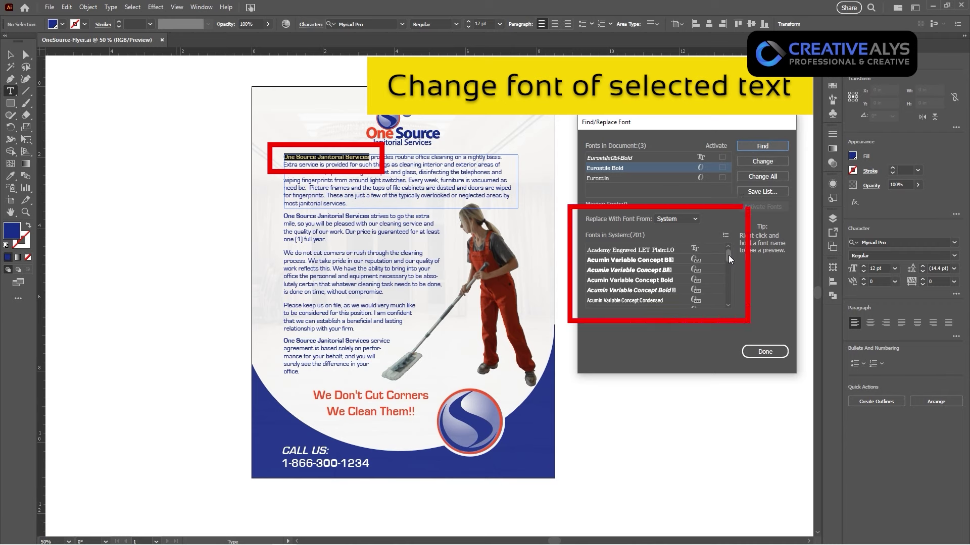
Replace the font of the selected company name in the first paragraph with Century Gothic Bold from the Recent fonts
{"action": "left_click", "coordinate": [677, 219]}
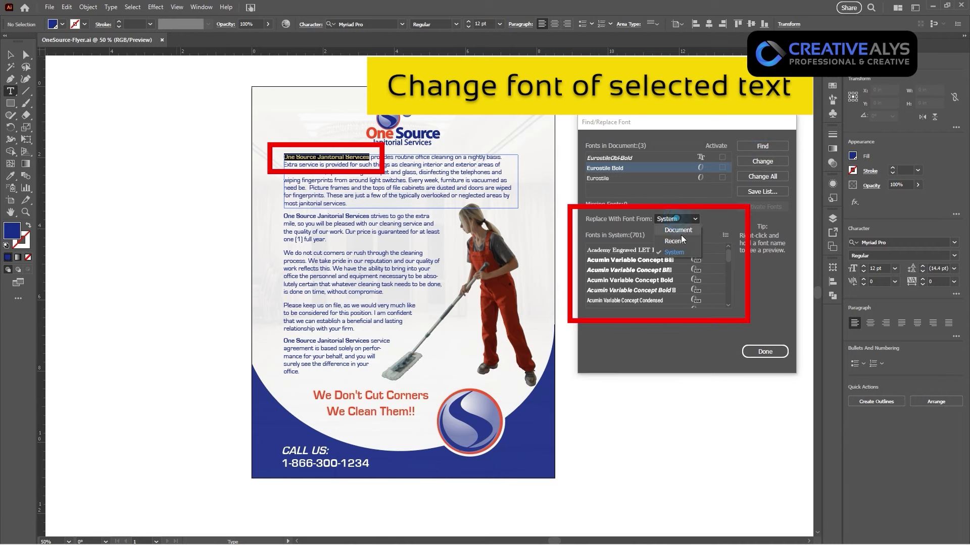
{"action": "left_click", "coordinate": [681, 241]}
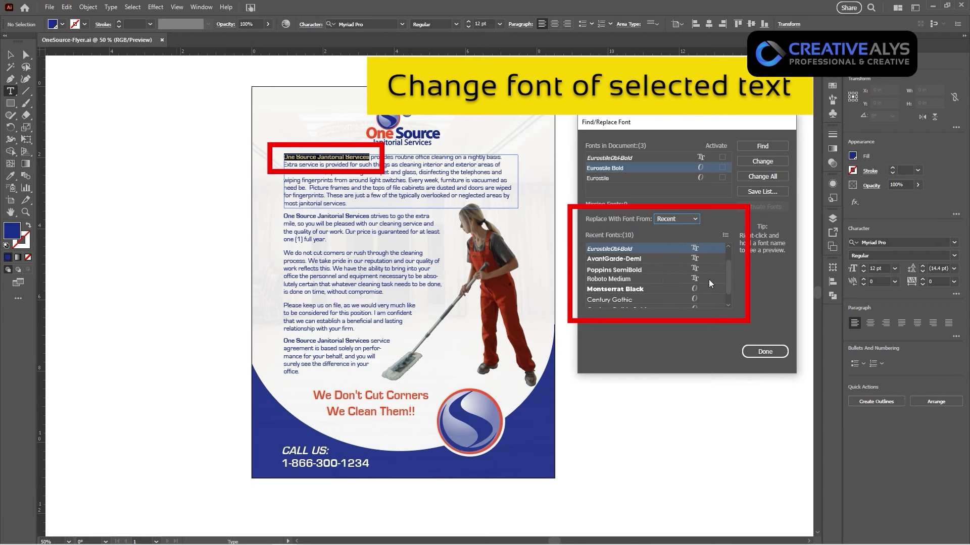
{"action": "scroll", "coordinate": [728, 275], "scroll_direction": "down", "scroll_amount": 2}
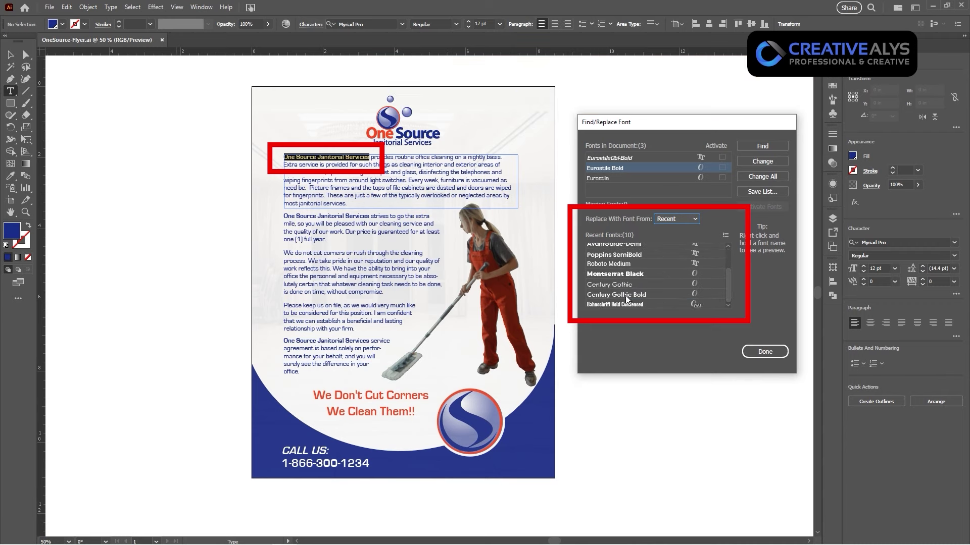
{"action": "left_click", "coordinate": [626, 297]}
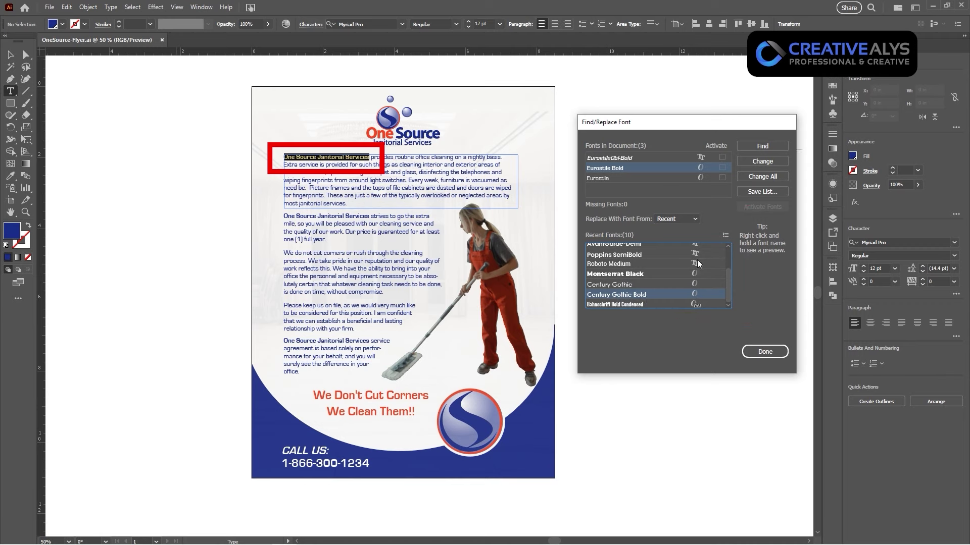
{"action": "left_click", "coordinate": [761, 162]}
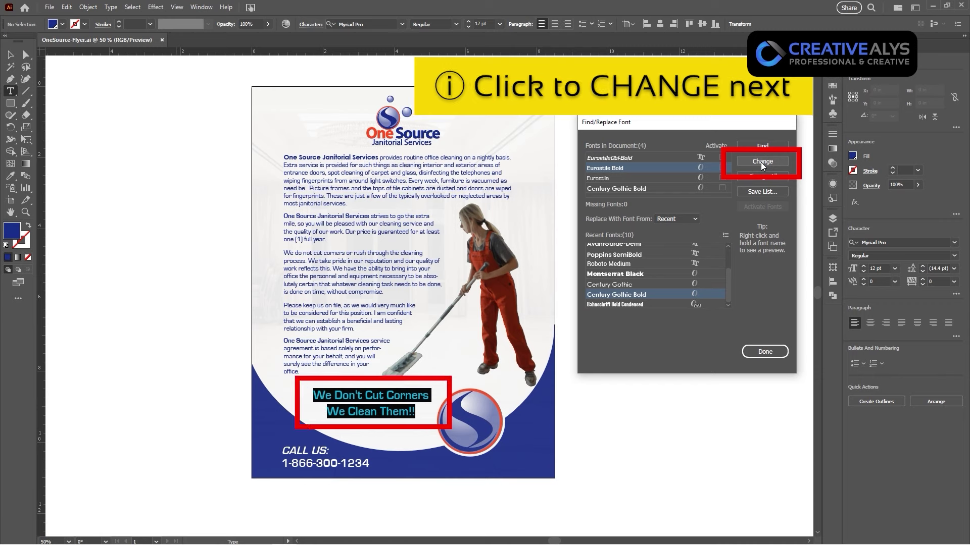
Change the red slogan to Century Gothic Bold, and replace all remaining Eurostile Bold text with the same font
{"action": "left_click", "coordinate": [761, 162]}
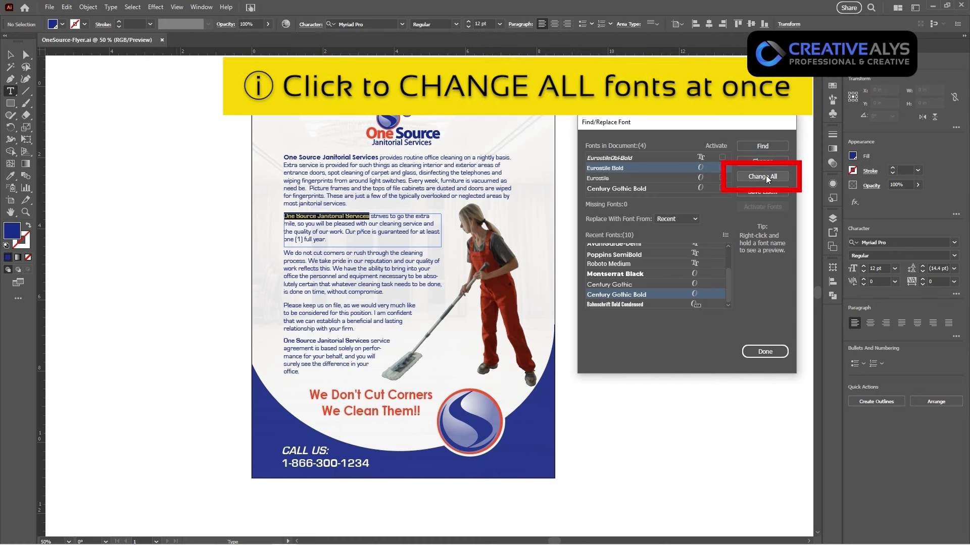
{"action": "left_click", "coordinate": [762, 177]}
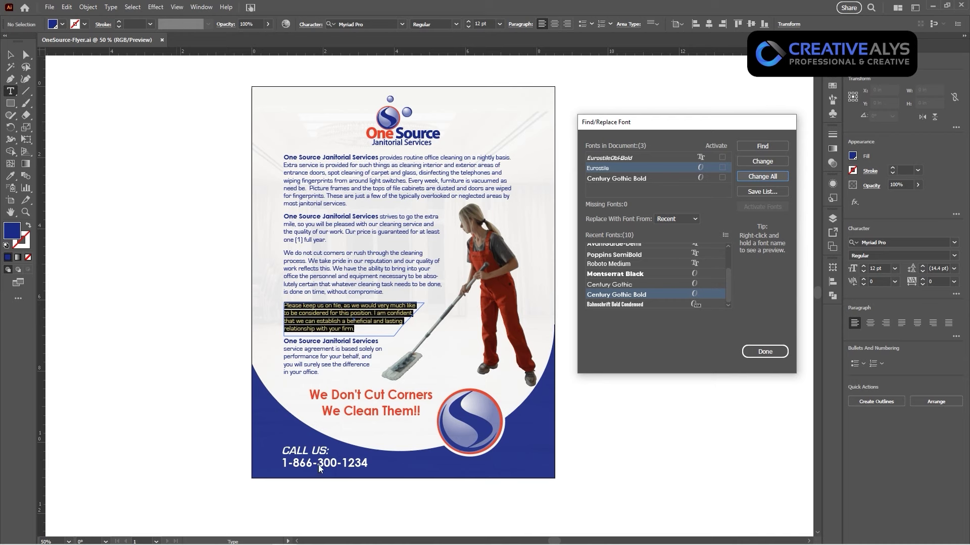
Replace Eurostile with Century Gothic from the Recent fonts, changing the first two found paragraphs individually and all remaining occurrences at once
{"action": "left_click", "coordinate": [605, 170]}
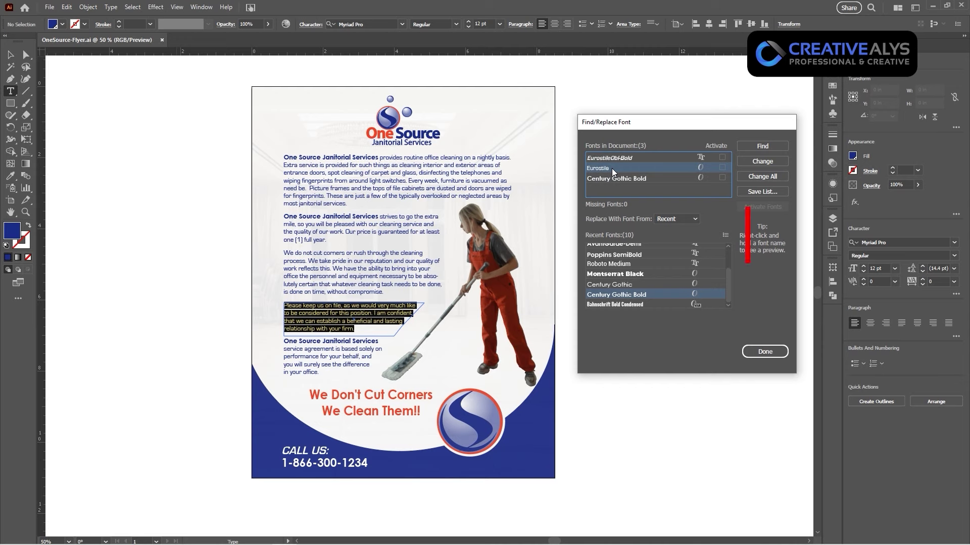
{"action": "left_click", "coordinate": [634, 284]}
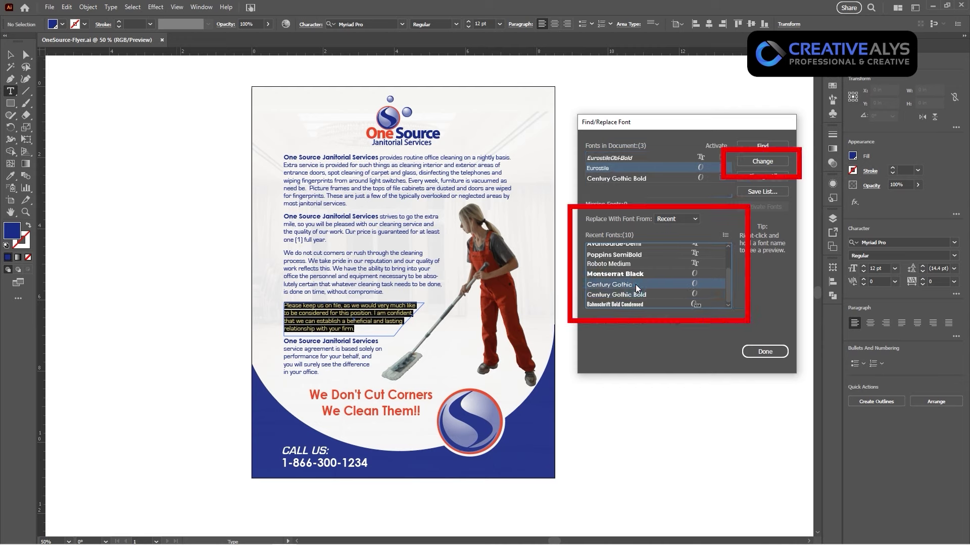
{"action": "left_click", "coordinate": [764, 163]}
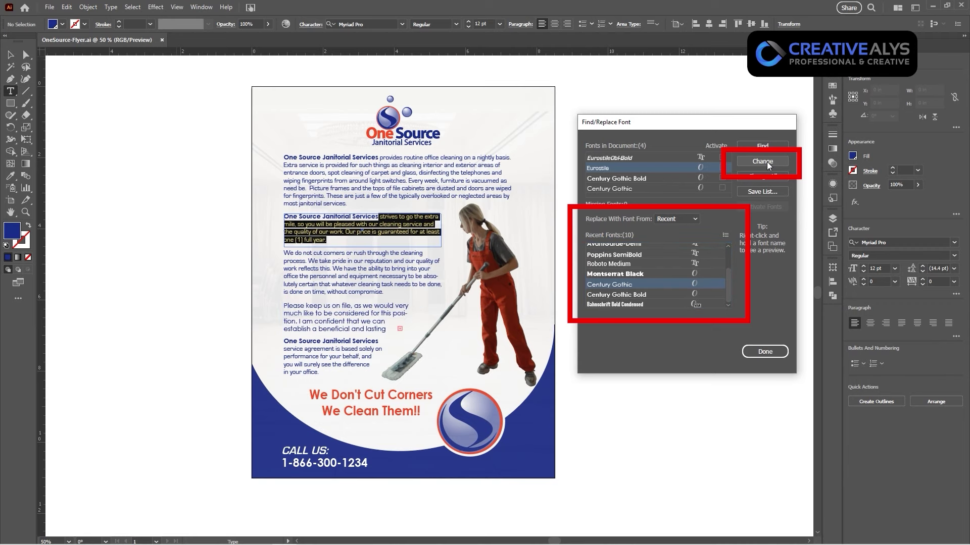
{"action": "left_click", "coordinate": [767, 161]}
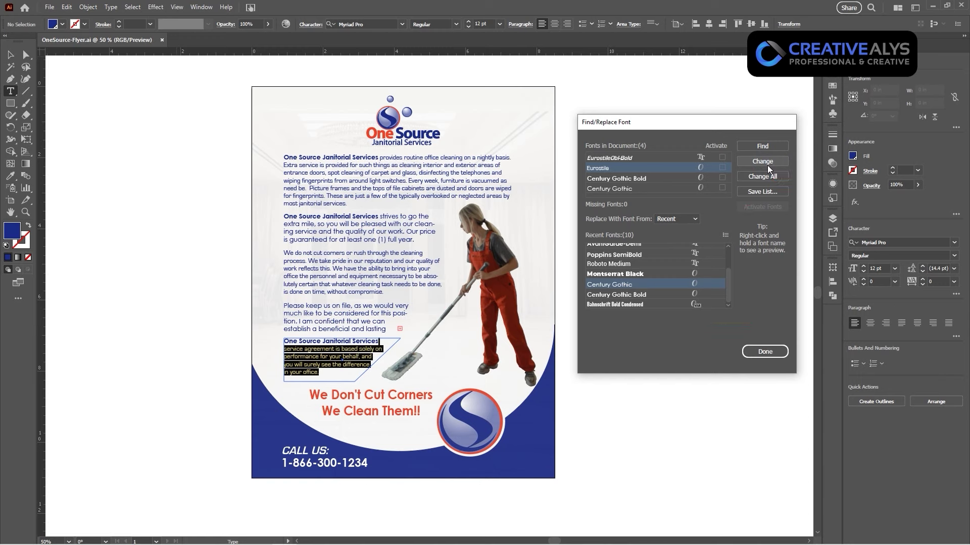
{"action": "left_click", "coordinate": [762, 177]}
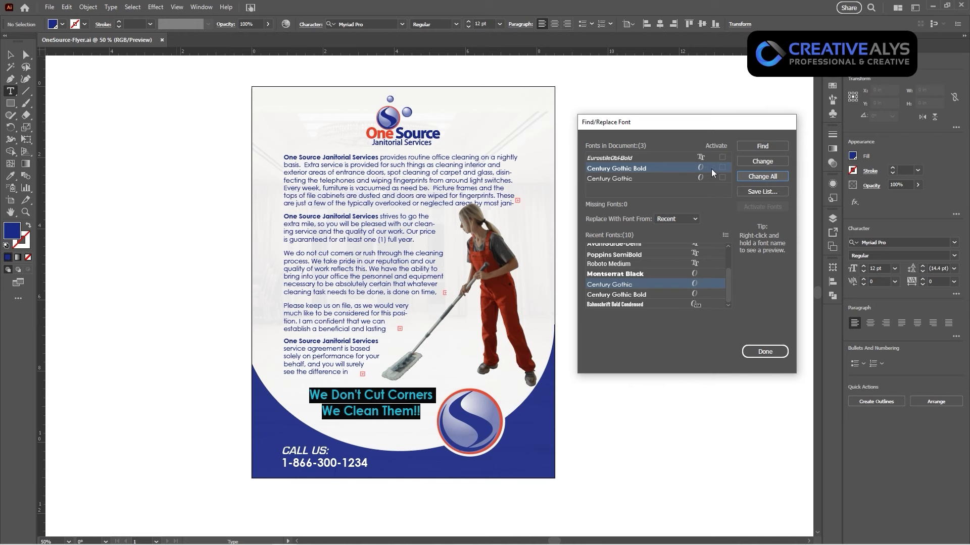
Replace the EurostileObl-Bold font of "CALL US:" with Century Gothic Bold Italic from the System fonts
{"action": "left_click", "coordinate": [643, 159]}
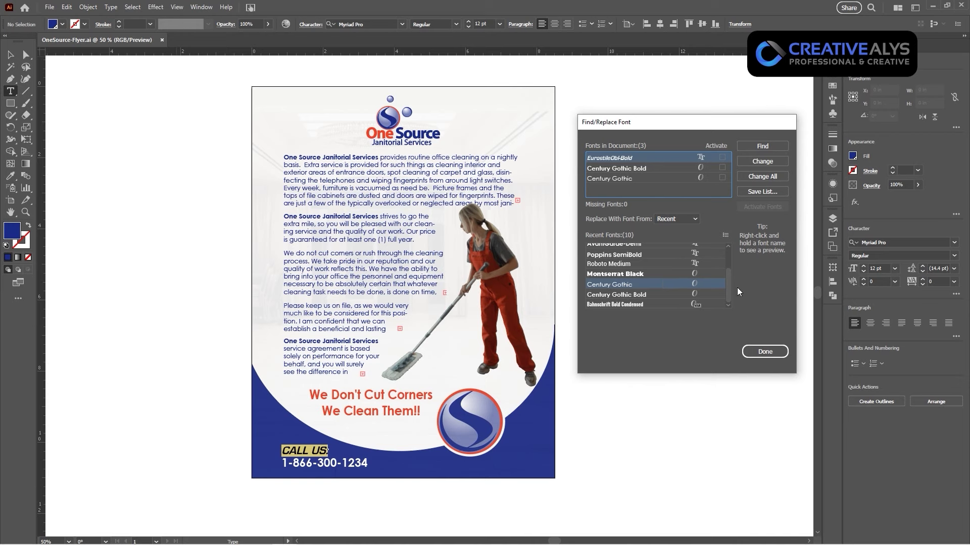
{"action": "mouse_move", "coordinate": [725, 280]}
{"action": "left_mouse_down"}
{"action": "mouse_move", "coordinate": [734, 255]}
{"action": "mouse_move", "coordinate": [738, 292]}
{"action": "left_mouse_up"}
{"action": "left_click", "coordinate": [683, 219]}
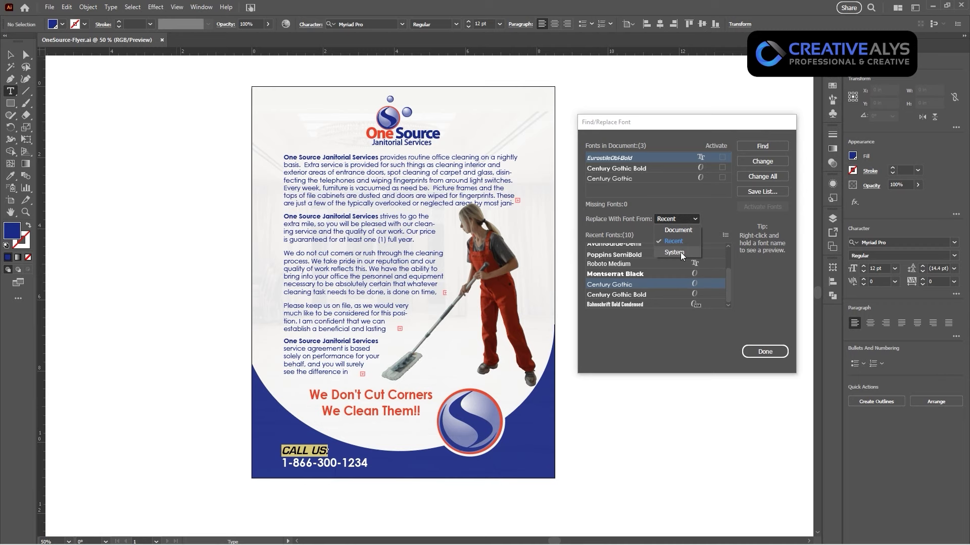
{"action": "left_click", "coordinate": [681, 252]}
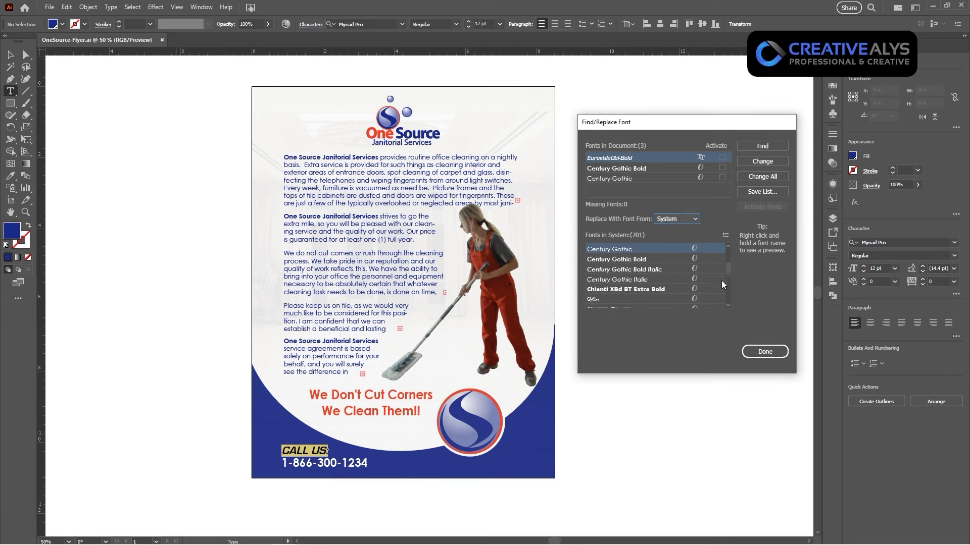
{"action": "left_click", "coordinate": [650, 272]}
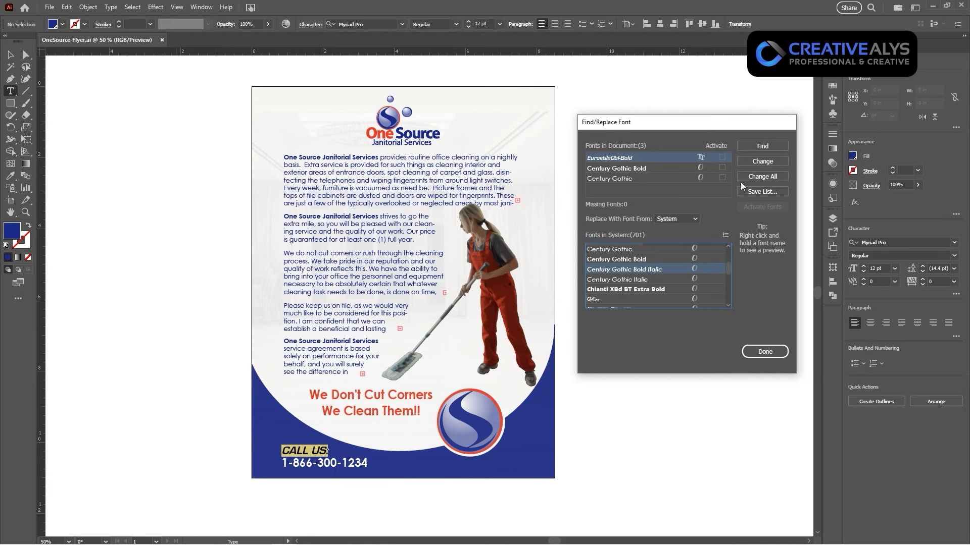
{"action": "left_click", "coordinate": [770, 161]}
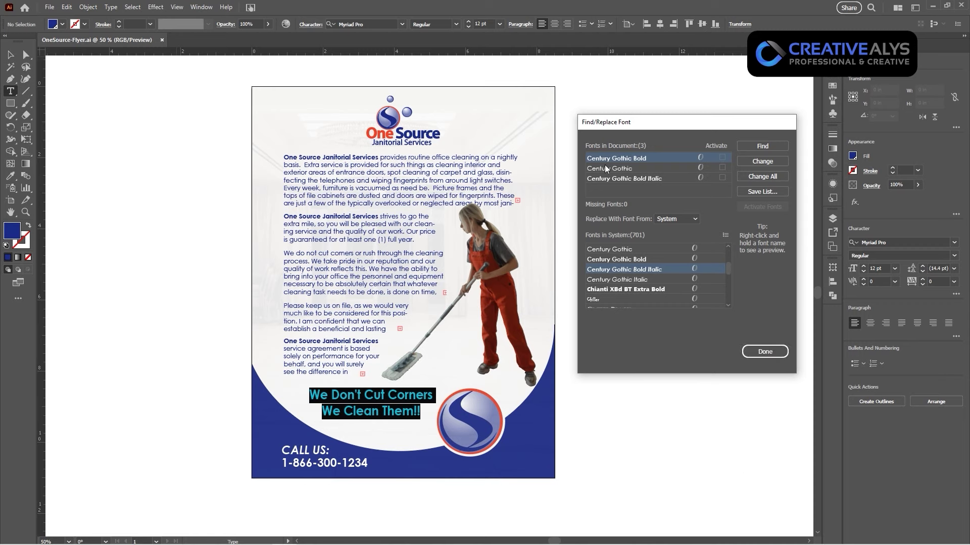
Check where Century Gothic, Century Gothic Bold Italic and Century Gothic Bold occur in the flyer, and finish Find/Replace Font
{"action": "left_click", "coordinate": [626, 170]}
{"action": "left_click", "coordinate": [624, 178]}
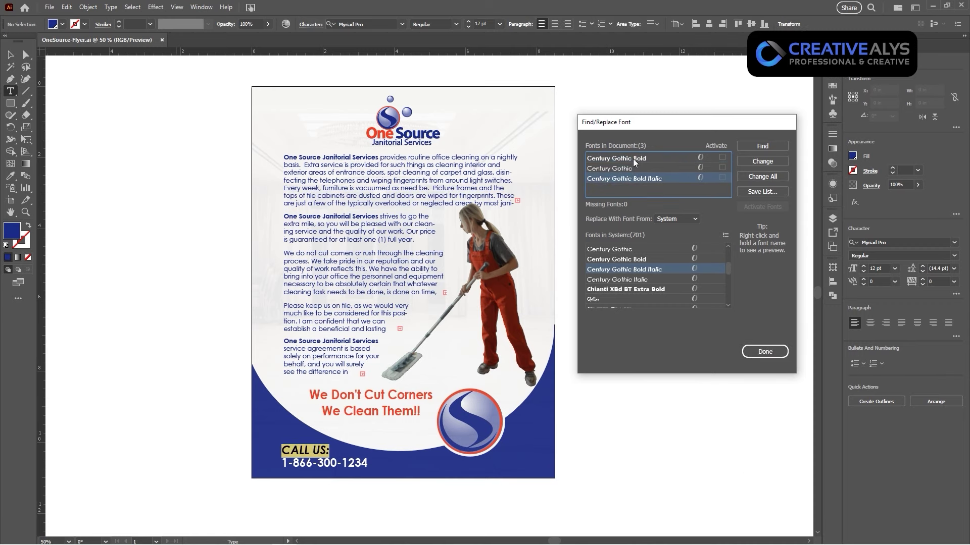
{"action": "left_click", "coordinate": [633, 160]}
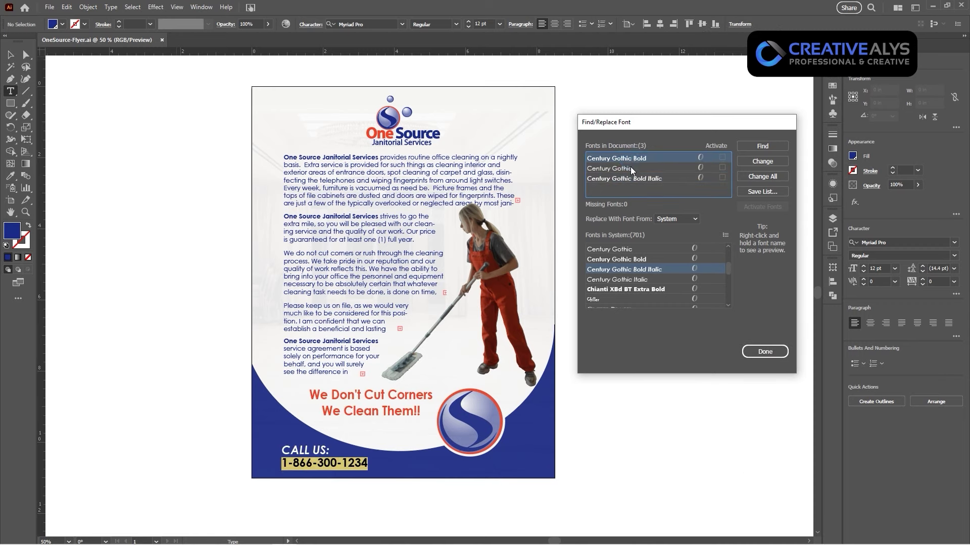
{"action": "left_click", "coordinate": [764, 352]}
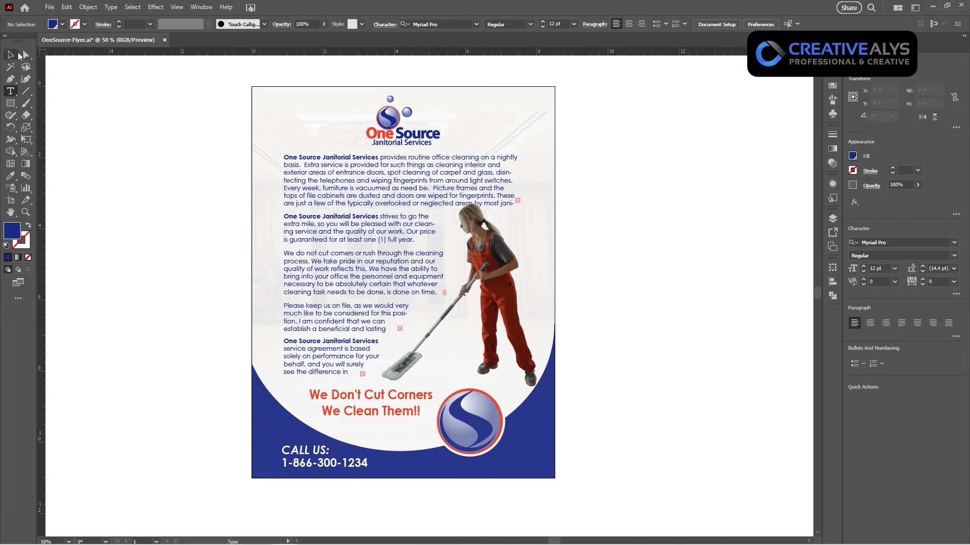
Set the font size of the first body paragraph to 12 pt
{"action": "left_click", "coordinate": [15, 55]}
{"action": "left_click", "coordinate": [195, 253]}
{"action": "scroll", "coordinate": [428, 233], "scroll_direction": "up", "scroll_amount": 1}
{"action": "left_click_drag", "start_coordinate": [439, 328], "coordinate": [493, 326]}
{"action": "key", "text": "a"}
{"action": "left_click", "coordinate": [462, 222]}
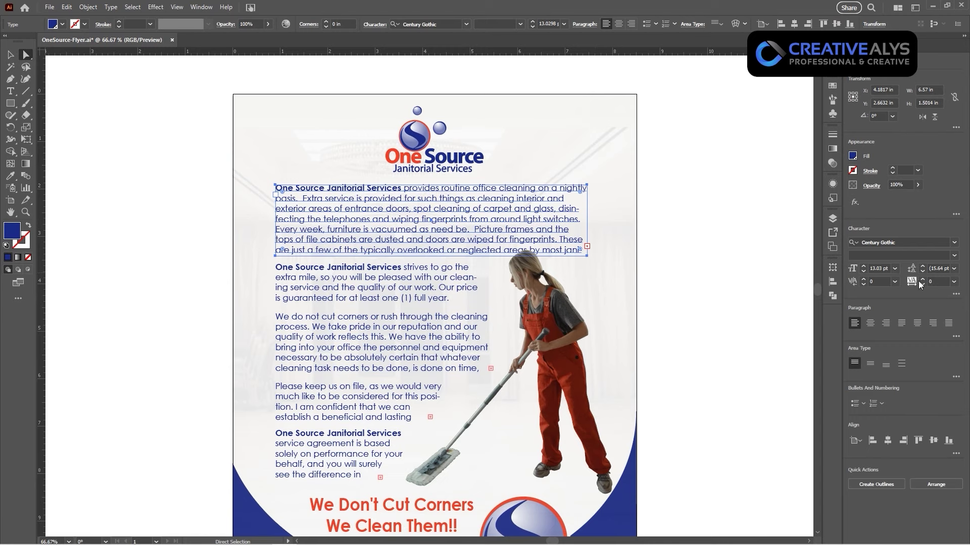
{"action": "left_click", "coordinate": [877, 270]}
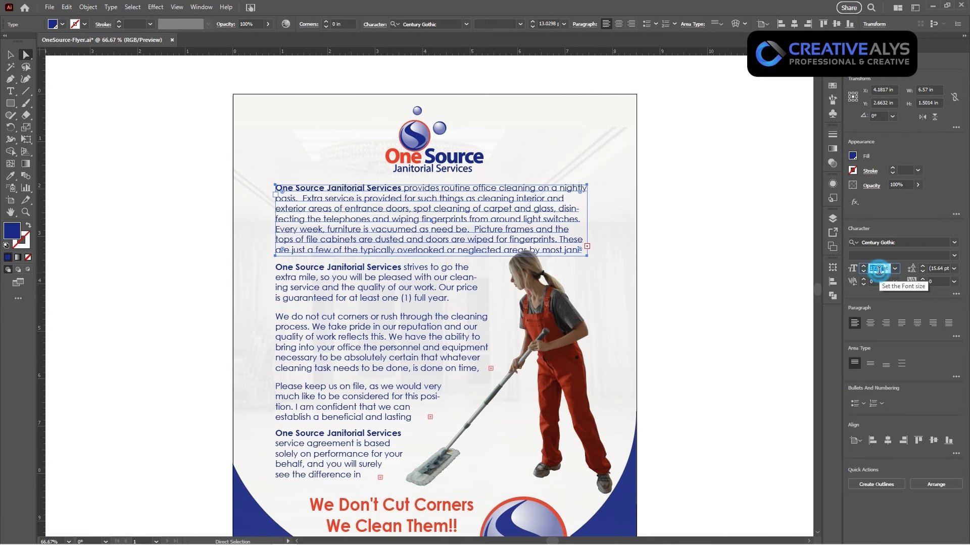
{"action": "type", "text": "12"}
{"action": "key", "text": "Return"}
Set the font size of the second and third body paragraphs to 12 pt
{"action": "left_click", "coordinate": [393, 295]}
{"action": "left_click", "coordinate": [879, 268]}
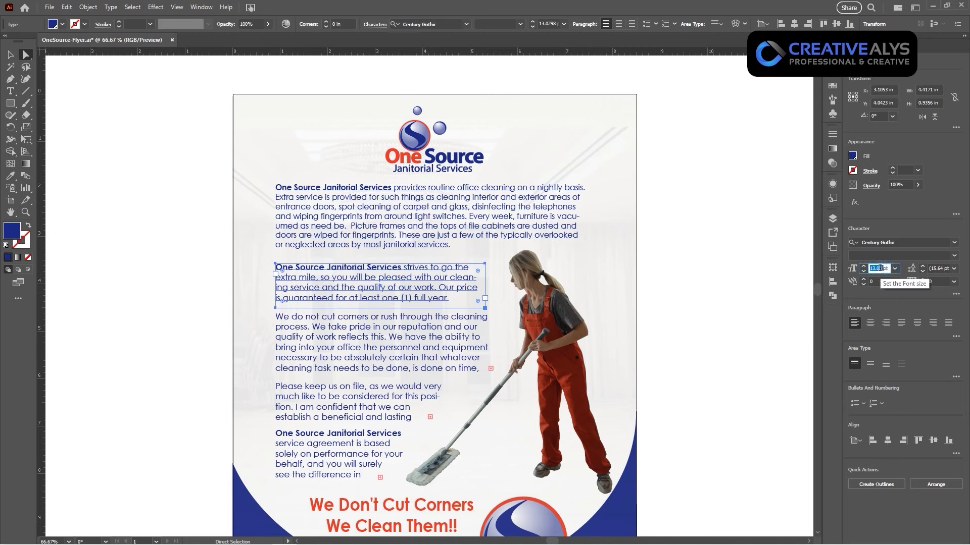
{"action": "key", "text": "Return"}
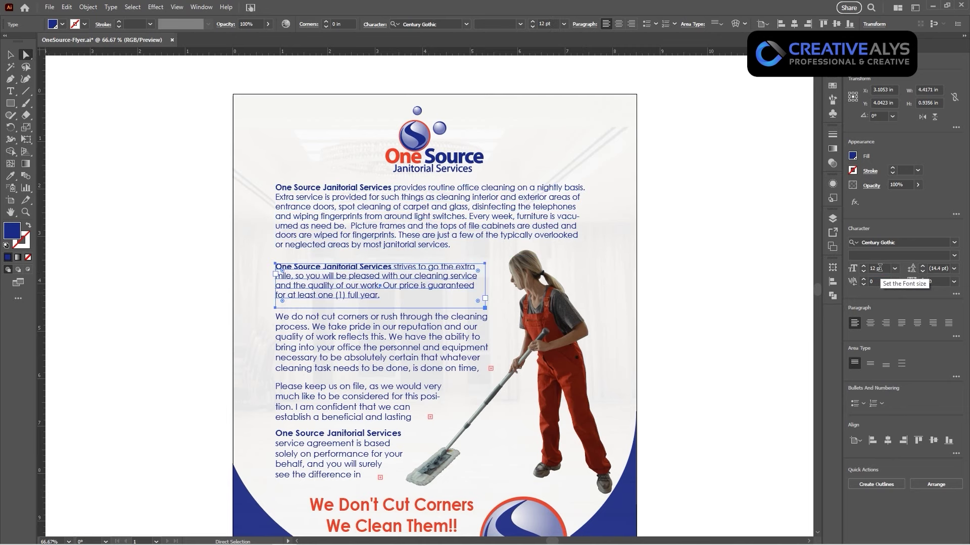
{"action": "left_click", "coordinate": [443, 336]}
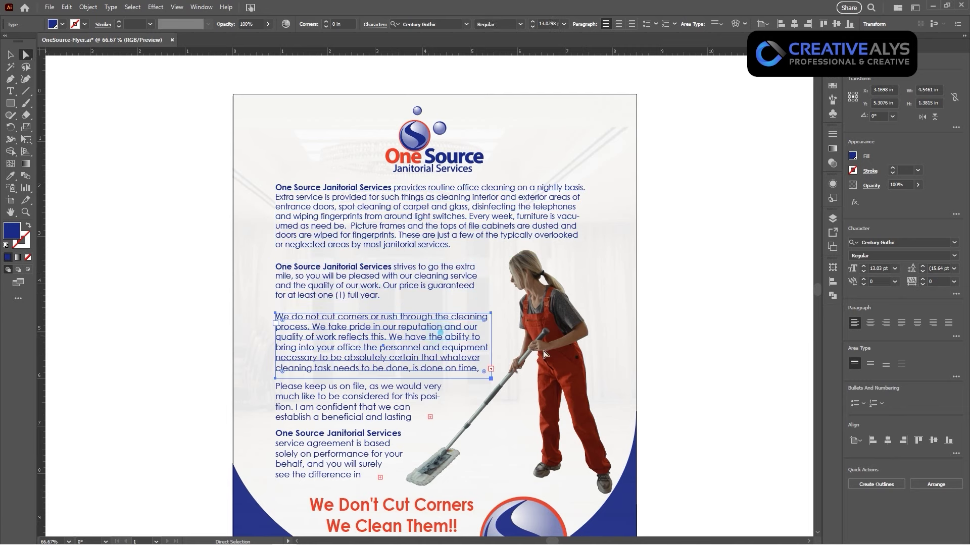
{"action": "left_click", "coordinate": [878, 269]}
{"action": "type", "text": "12"}
{"action": "key", "text": "Return"}
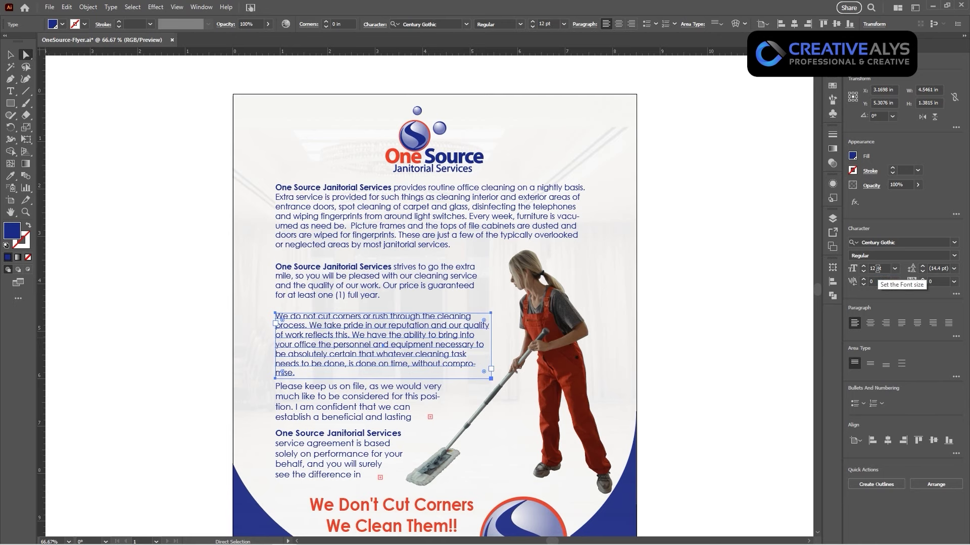
Set the font size of the fourth and fifth body paragraphs to 12 pt, and deselect the text
{"action": "left_click", "coordinate": [359, 409]}
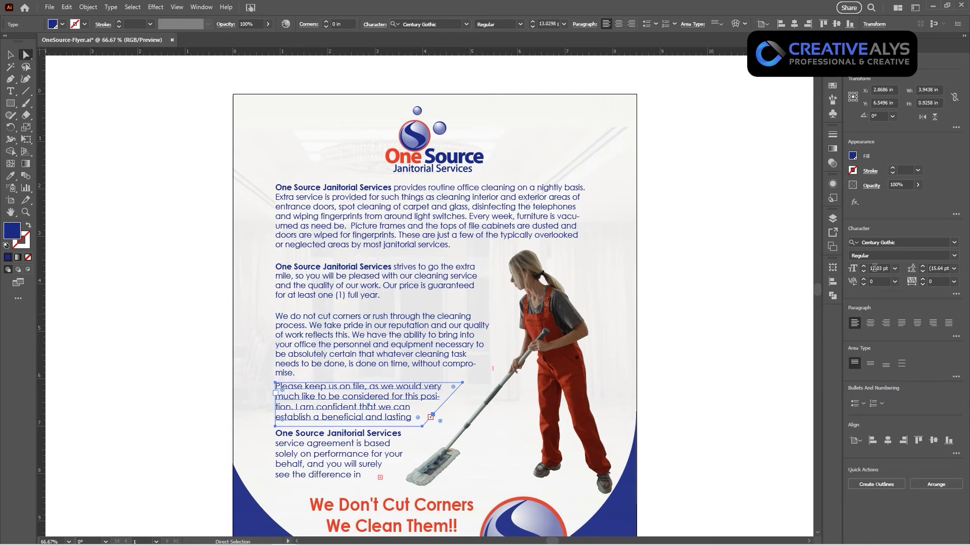
{"action": "left_click", "coordinate": [878, 269]}
{"action": "type", "text": "12"}
{"action": "key", "text": "Return"}
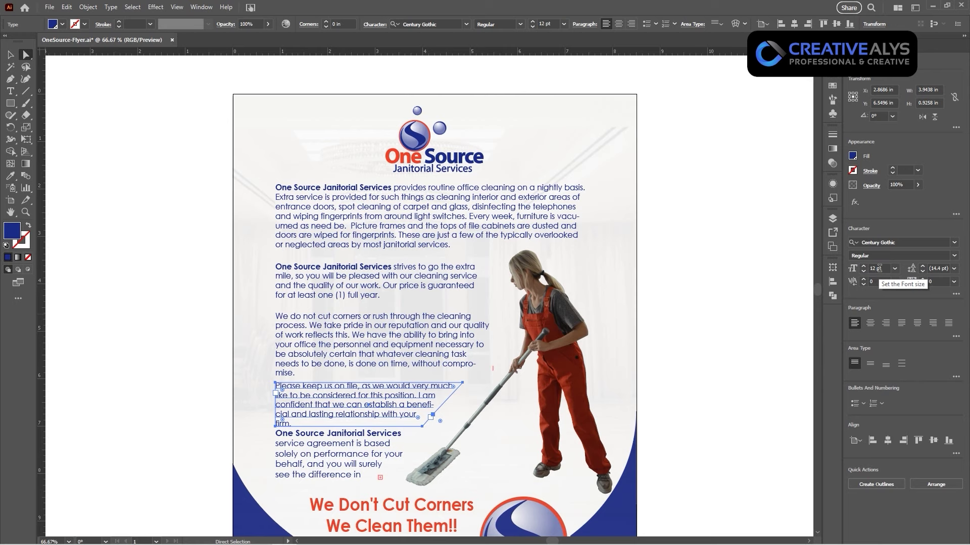
{"action": "left_click", "coordinate": [333, 457]}
{"action": "left_click", "coordinate": [879, 269]}
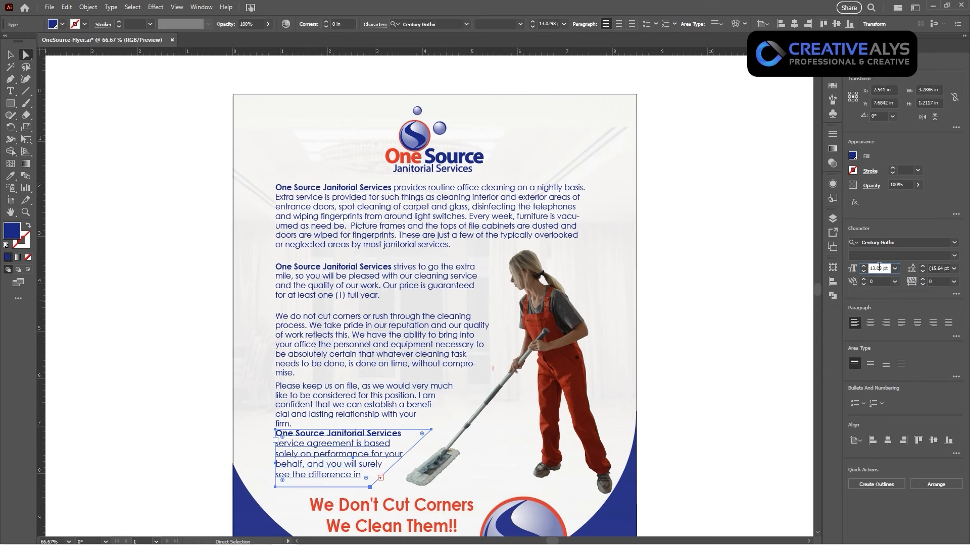
{"action": "double_click", "coordinate": [879, 268]}
{"action": "type", "text": "12"}
{"action": "key", "text": "Return"}
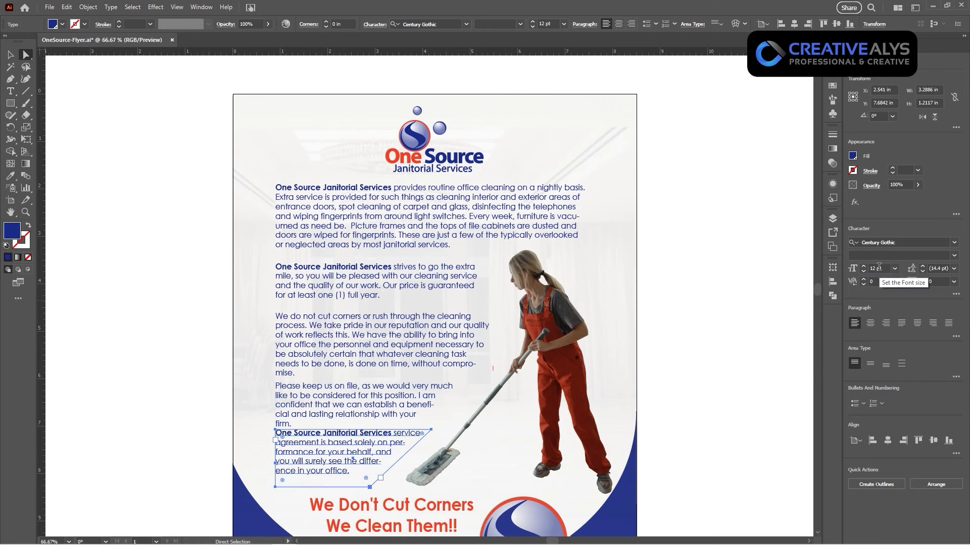
{"action": "left_click", "coordinate": [10, 54]}
{"action": "left_click", "coordinate": [247, 399]}
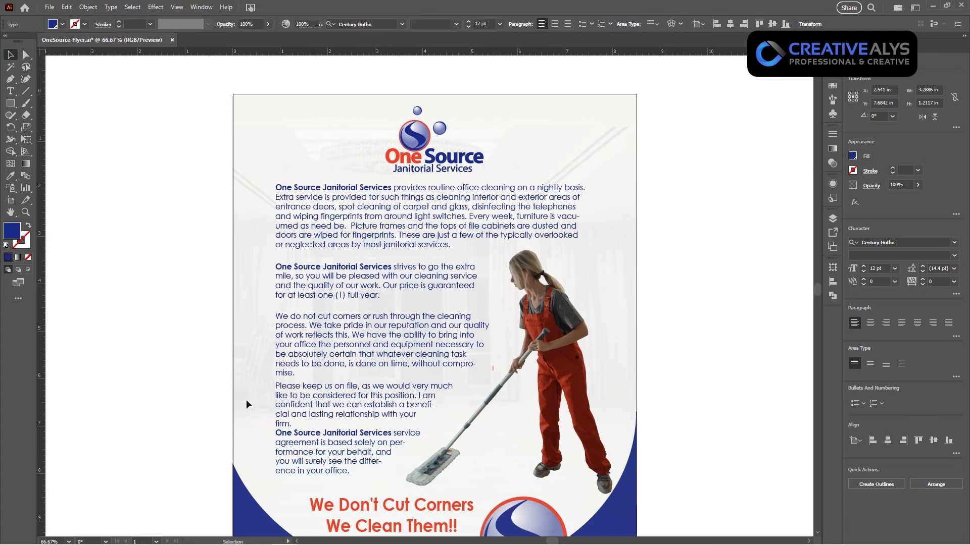
Widen the text frame of the "Please keep us on file" paragraph to about 4.37 in by moving its slanted edge outward
{"action": "scroll", "coordinate": [415, 353], "scroll_direction": "down", "scroll_amount": 2}
{"action": "key", "text": "a"}
{"action": "left_click_drag", "start_coordinate": [438, 344], "coordinate": [442, 344]}
{"action": "key", "text": "ctrl+z"}
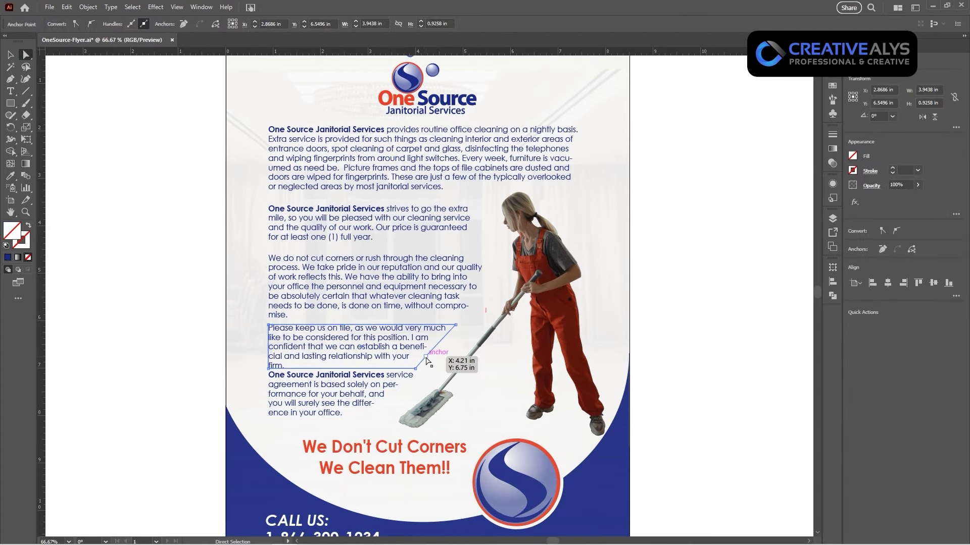
{"action": "left_click", "coordinate": [195, 357]}
{"action": "left_click_drag", "start_coordinate": [438, 347], "coordinate": [454, 348]}
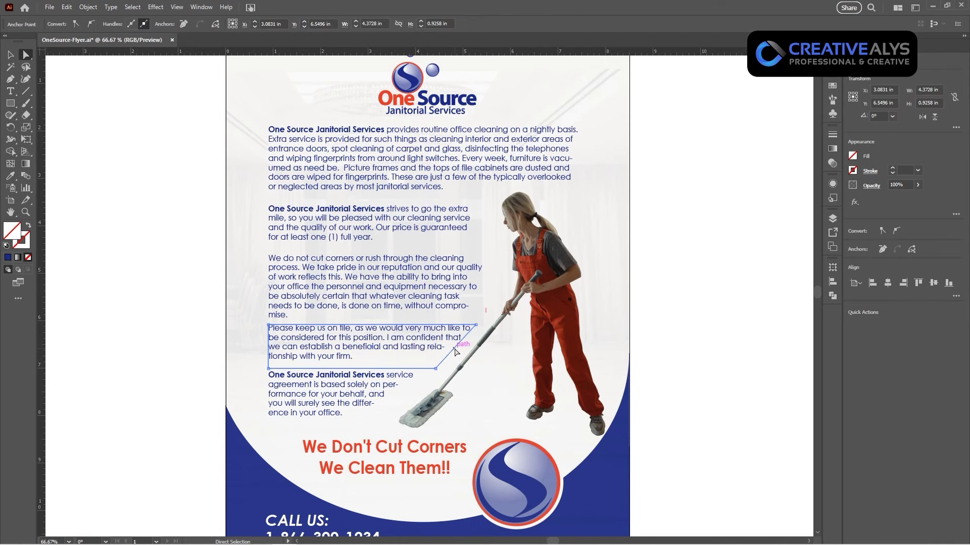
Widen the third paragraph's text frame to about 4.92 in and the last paragraph's to about 3.52 in
{"action": "left_click_drag", "start_coordinate": [486, 281], "coordinate": [503, 281]}
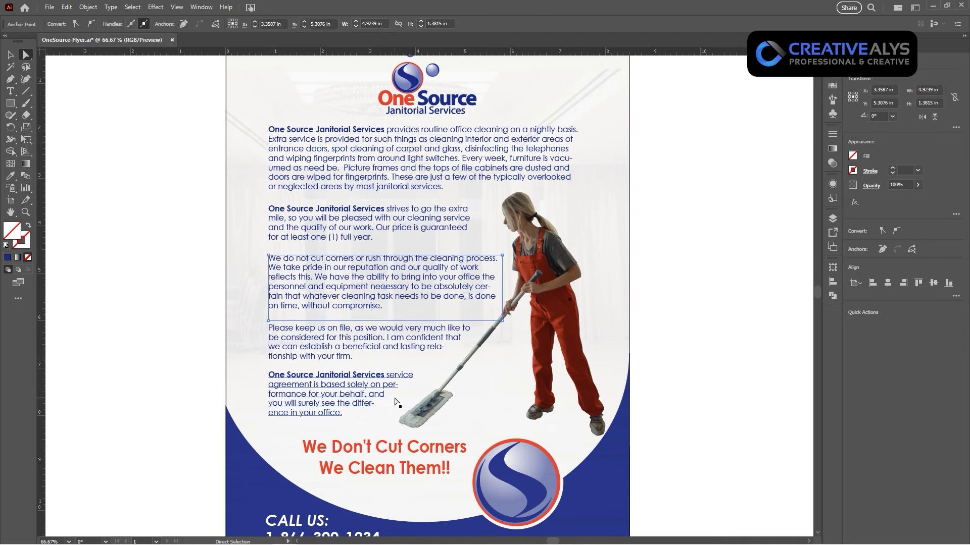
{"action": "left_click", "coordinate": [397, 402]}
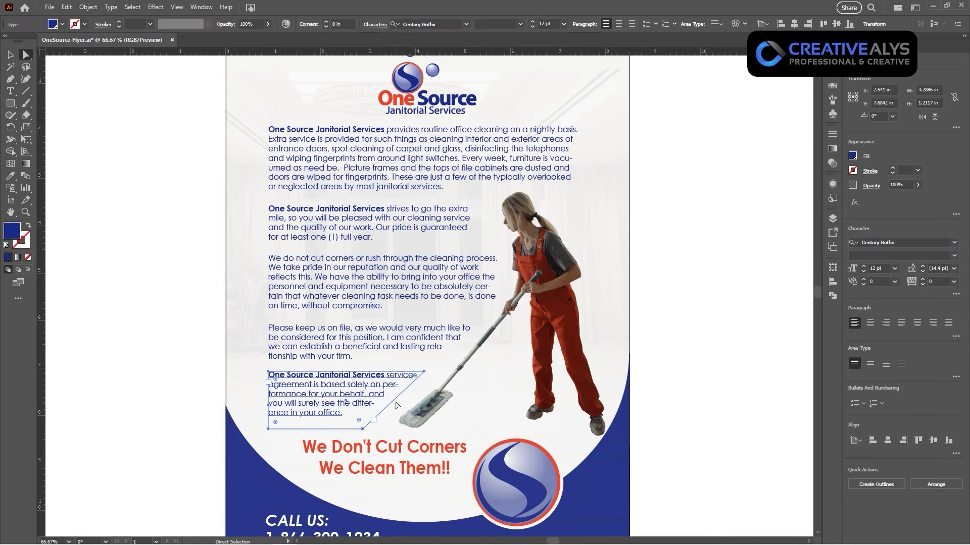
{"action": "left_click", "coordinate": [393, 408]}
{"action": "left_click_drag", "start_coordinate": [392, 401], "coordinate": [402, 402]}
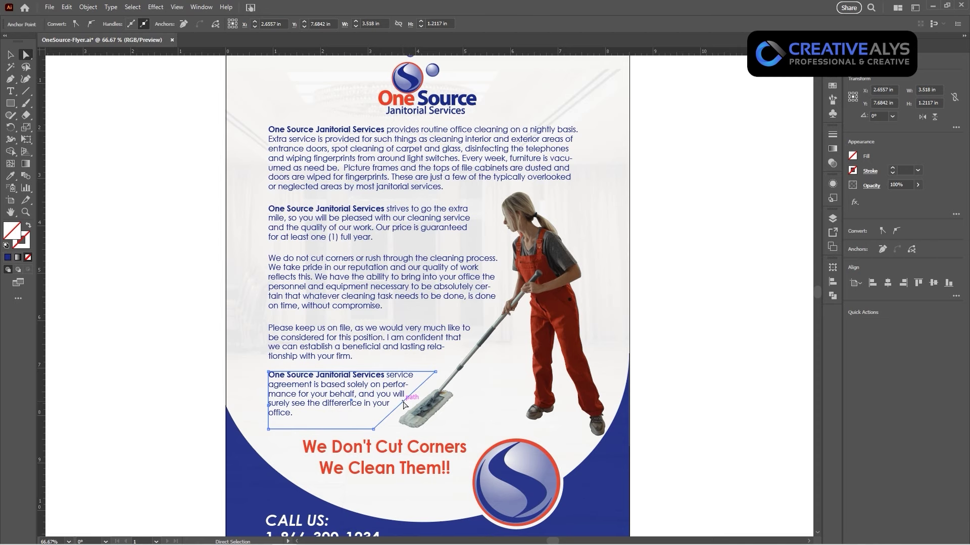
{"action": "left_click", "coordinate": [456, 350]}
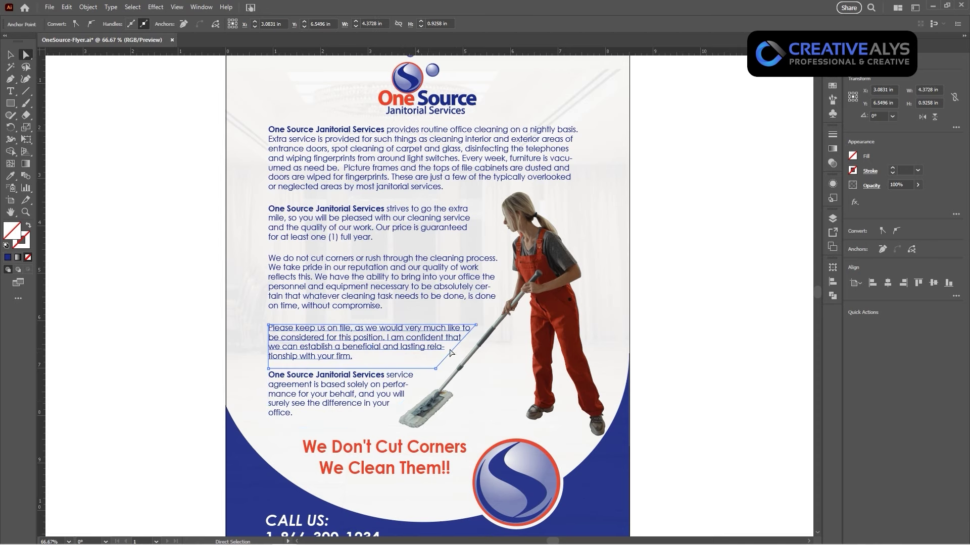
{"action": "left_click", "coordinate": [685, 373]}
Examine the text frames of the body paragraphs and the red slogan's character settings by selecting them with the Selection tool
{"action": "left_click_drag", "start_coordinate": [689, 374], "coordinate": [696, 367]}
{"action": "key", "text": "v"}
{"action": "left_click", "coordinate": [697, 366]}
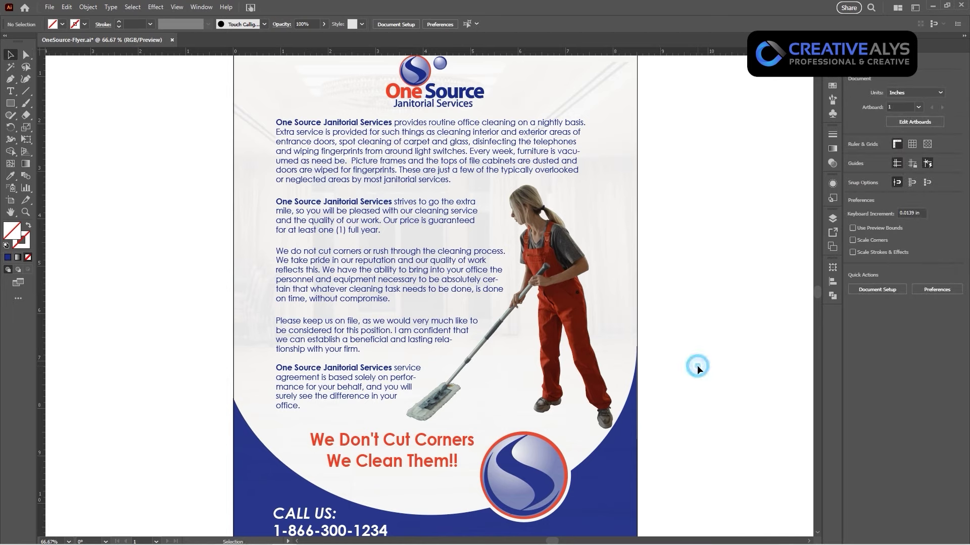
{"action": "key", "text": "ctrl+minus"}
{"action": "left_click_drag", "start_coordinate": [632, 339], "coordinate": [675, 349]}
{"action": "left_click", "coordinate": [442, 184]}
{"action": "left_click", "coordinate": [425, 248]}
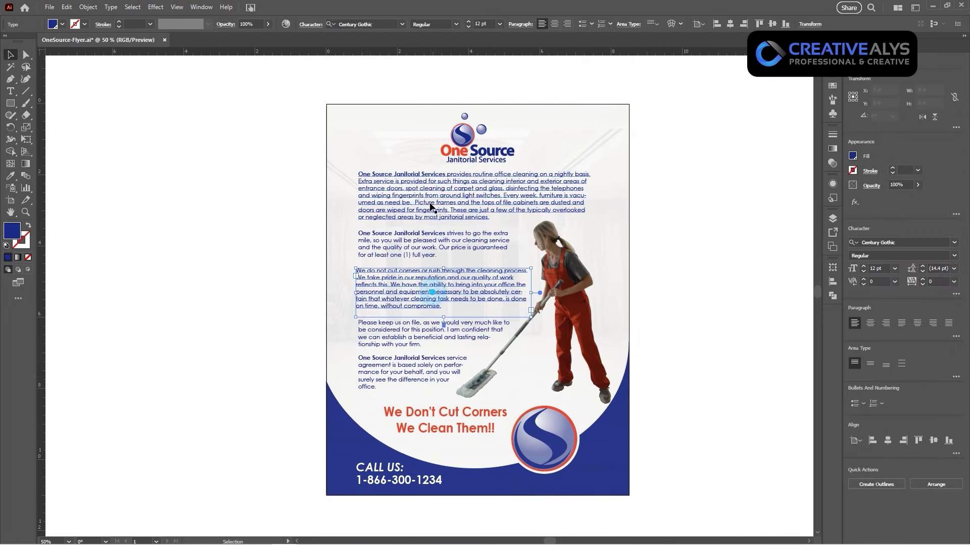
{"action": "left_click", "coordinate": [689, 337]}
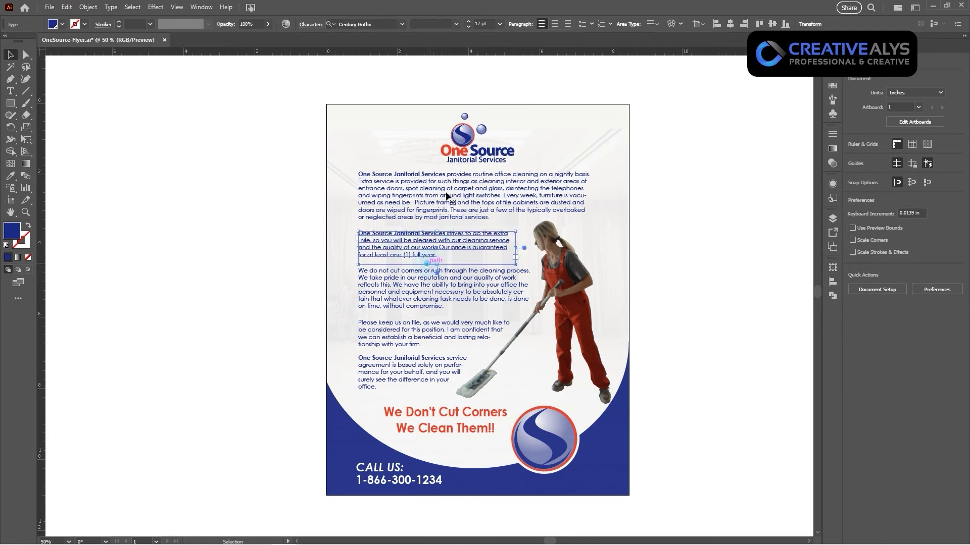
{"action": "left_click", "coordinate": [412, 342]}
{"action": "left_click", "coordinate": [424, 385]}
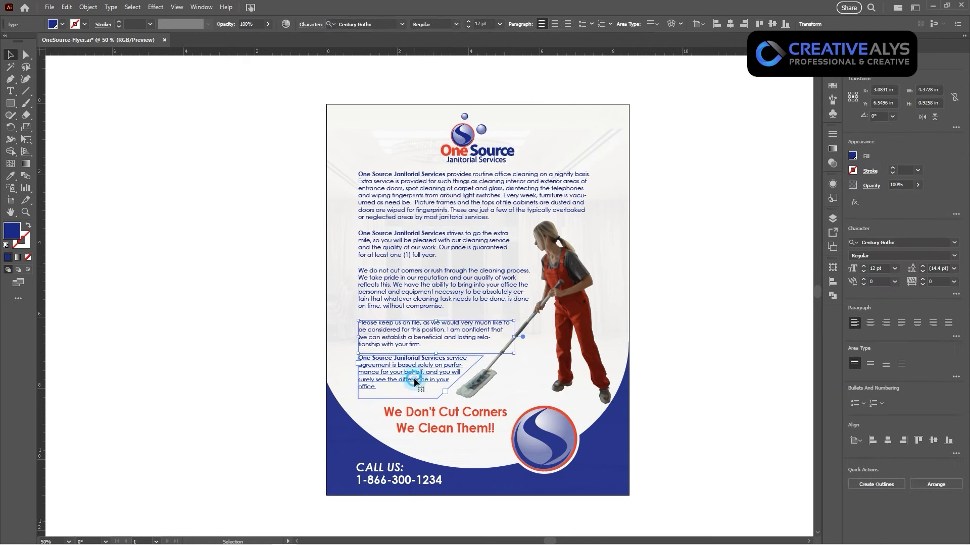
{"action": "left_click", "coordinate": [700, 388]}
{"action": "left_click", "coordinate": [438, 413]}
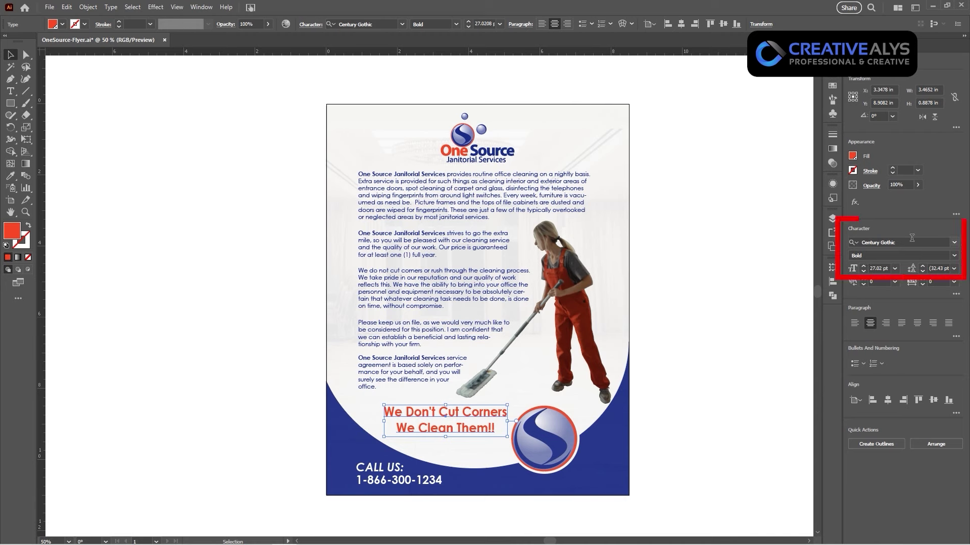
Check the character settings of the third, second and first body paragraphs
{"action": "left_click", "coordinate": [509, 284]}
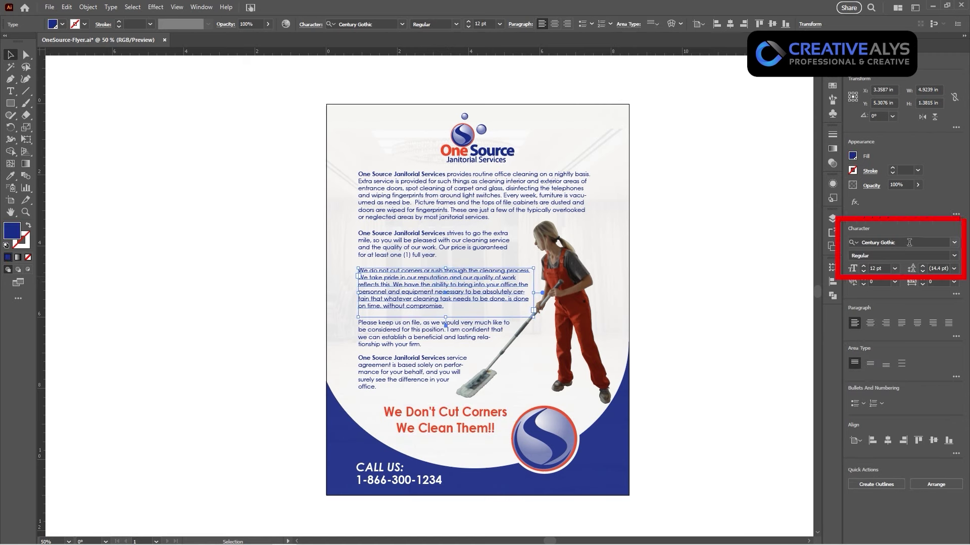
{"action": "left_click", "coordinate": [454, 246]}
{"action": "left_click", "coordinate": [510, 208]}
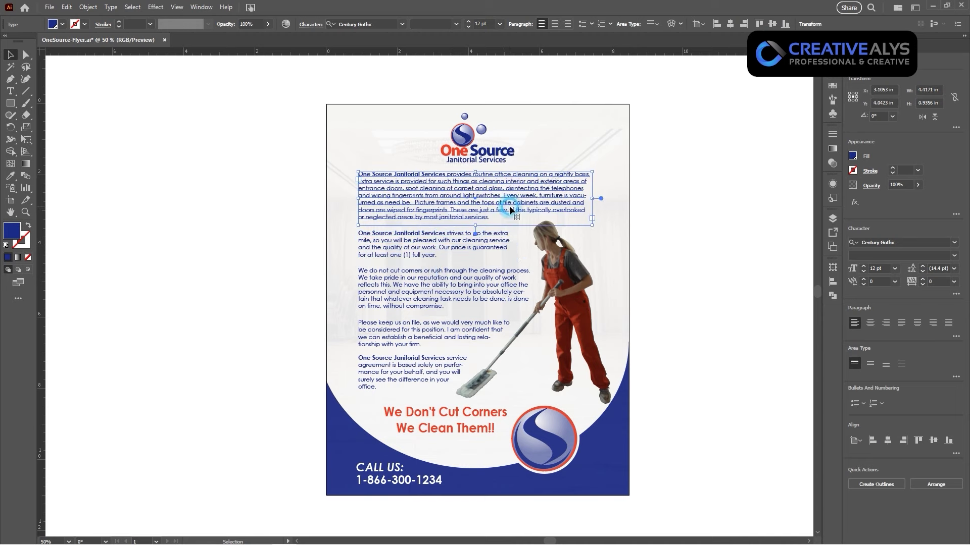
Compare the font style of the regular text and the bold company name in the first paragraph, check the fourth paragraph's settings, and deselect
{"action": "double_click", "coordinate": [476, 202]}
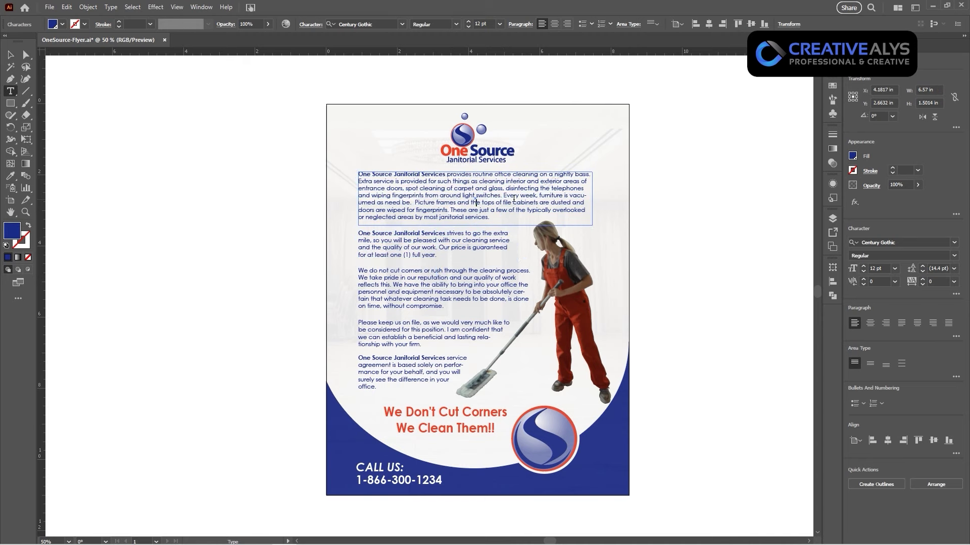
{"action": "left_click_drag", "start_coordinate": [514, 197], "coordinate": [453, 196]}
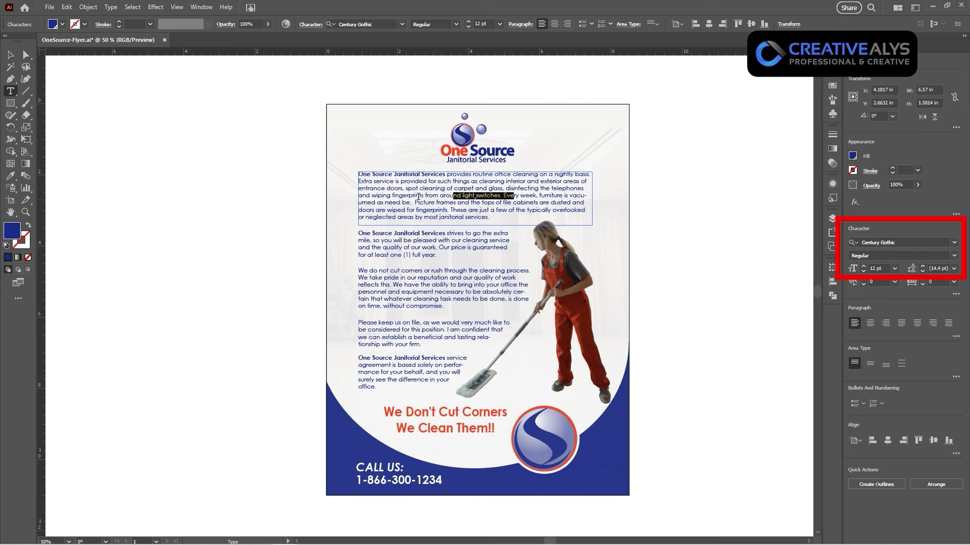
{"action": "left_click_drag", "start_coordinate": [407, 174], "coordinate": [376, 174]}
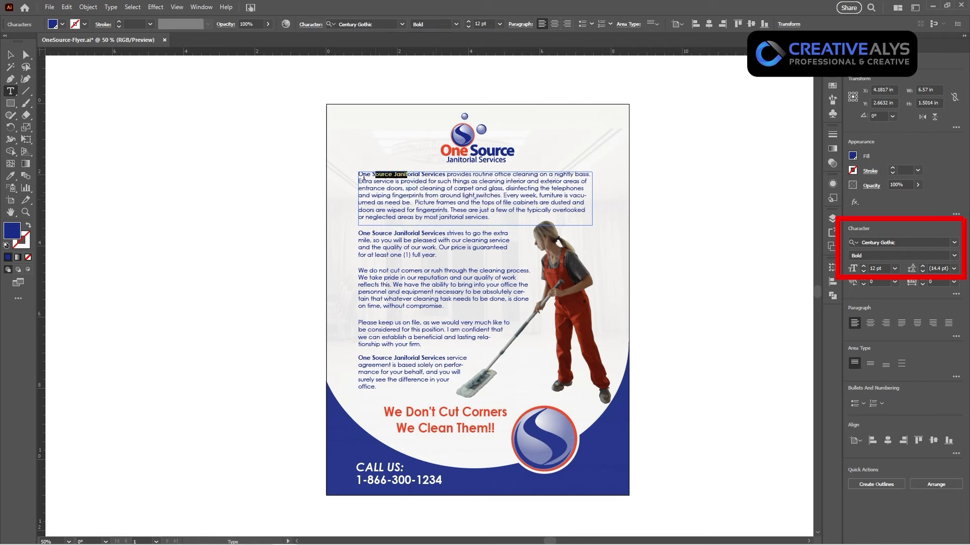
{"action": "left_click", "coordinate": [10, 54]}
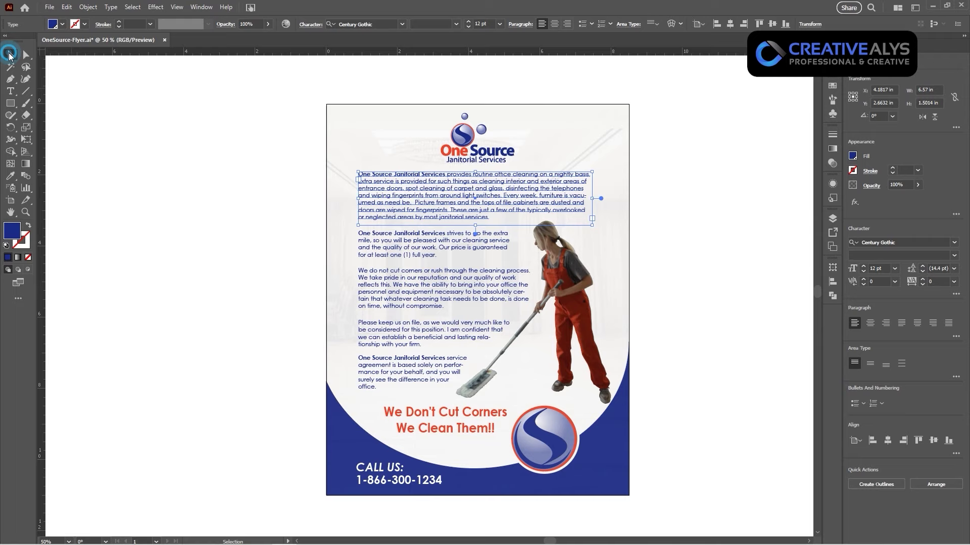
{"action": "left_click", "coordinate": [226, 220]}
{"action": "left_click", "coordinate": [401, 327]}
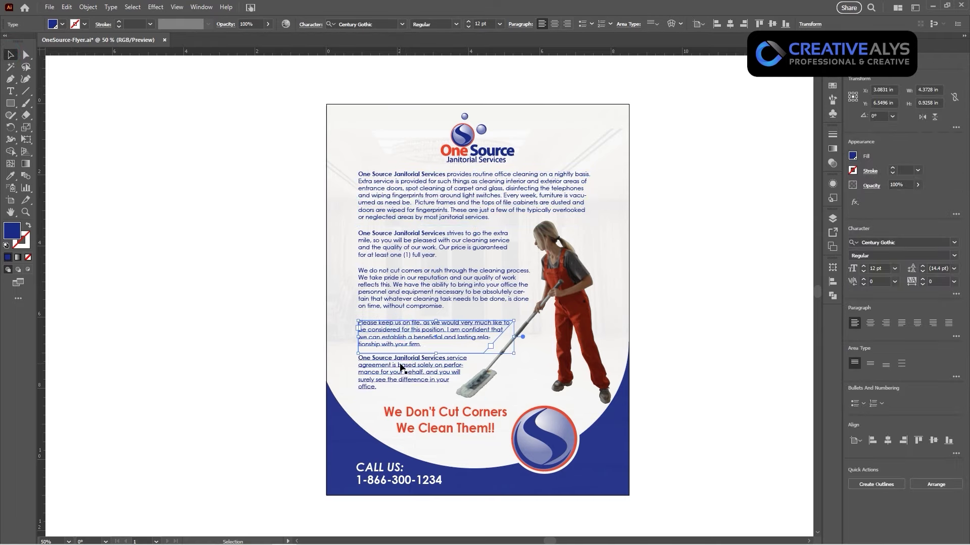
{"action": "left_click", "coordinate": [714, 414]}
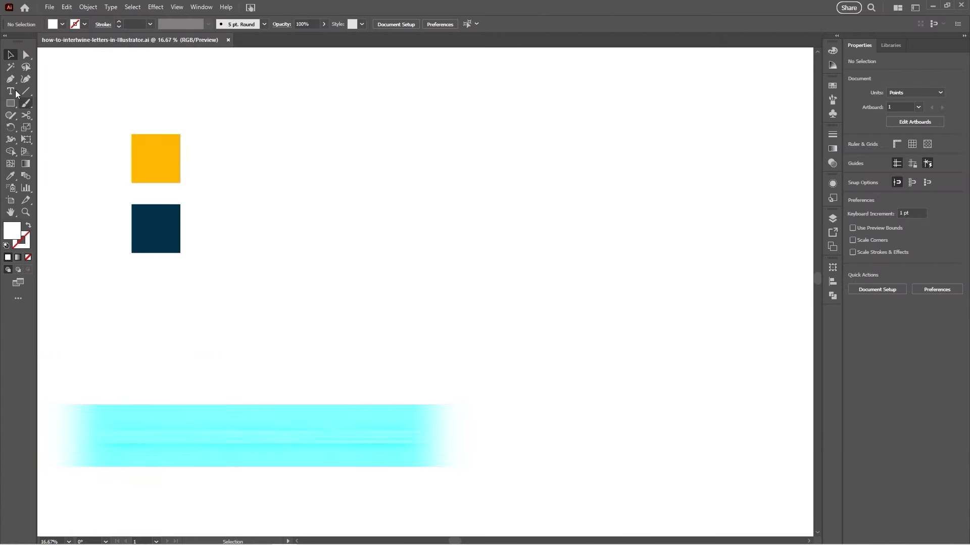
Add the text "creative" beside the colour swatches, enlarge it to about 243 pt, and place a copy below it
{"action": "left_click", "coordinate": [7, 89]}
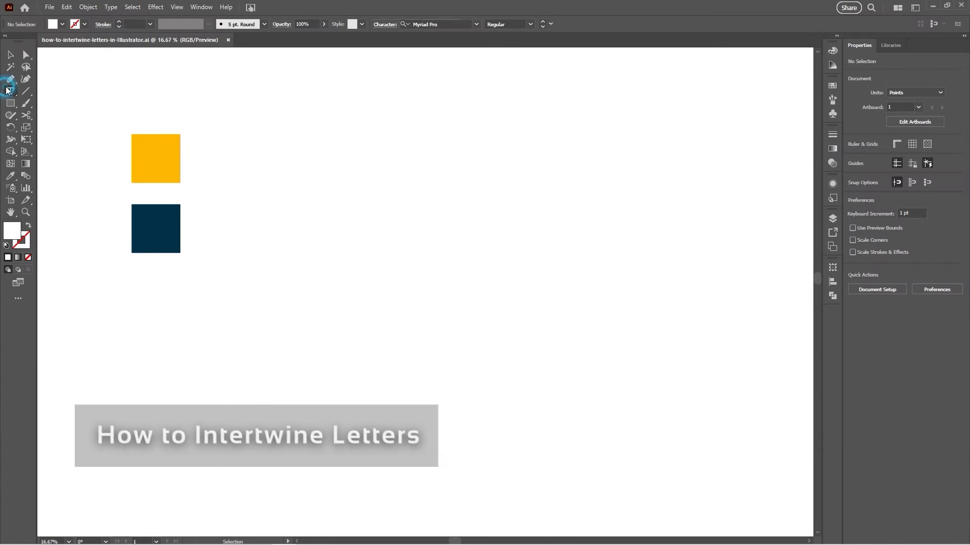
{"action": "left_click", "coordinate": [412, 198]}
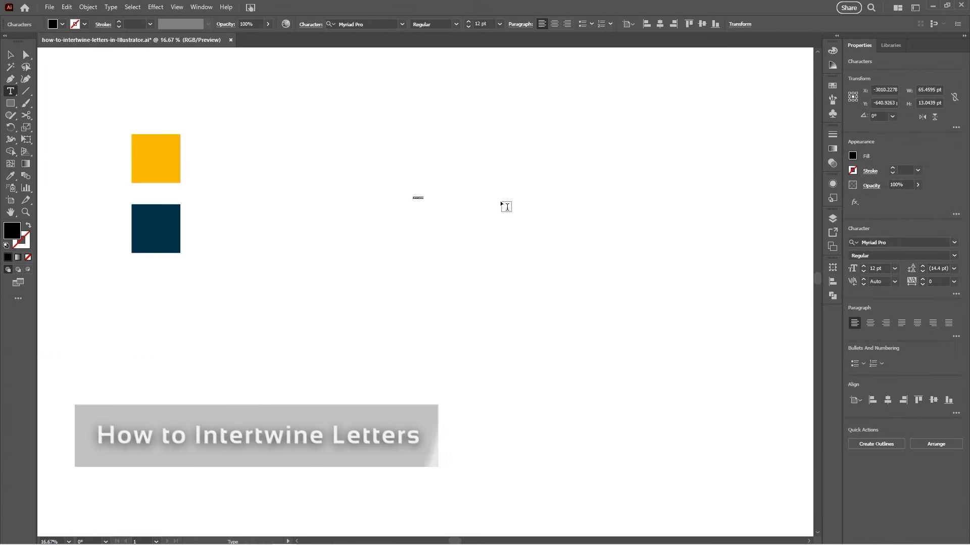
{"action": "type", "text": "O"}
{"action": "key", "text": "Escape"}
{"action": "left_click_drag", "start_coordinate": [421, 201], "coordinate": [494, 296]}
Change the wording of the lower copy to "alys"
{"action": "double_click", "coordinate": [482, 292]}
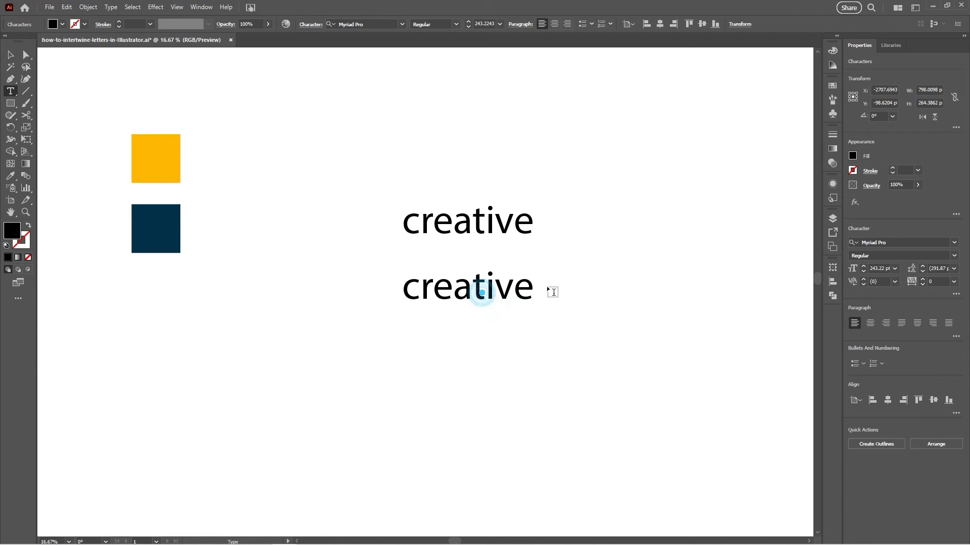
{"action": "key", "text": "ctrl+a"}
{"action": "type", "text": "alys"}
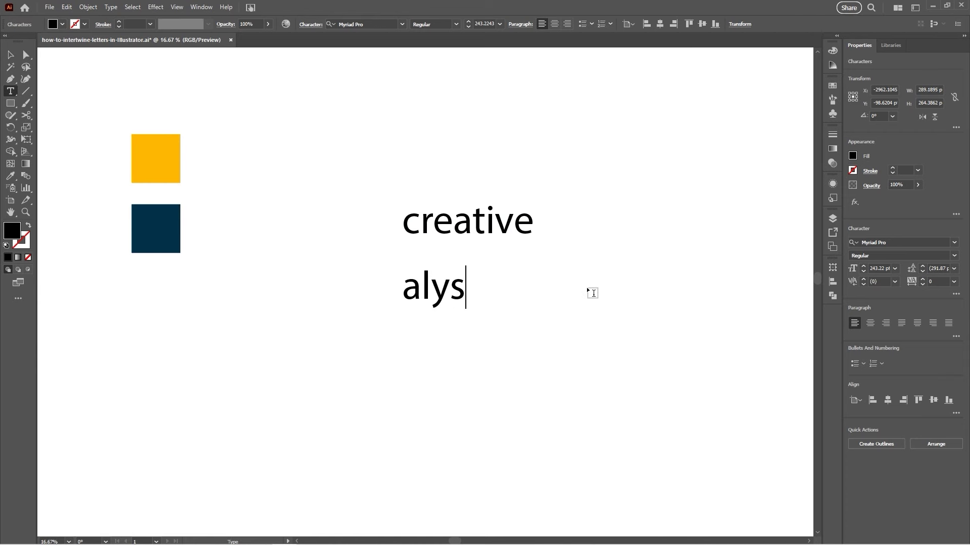
{"action": "key", "text": "Escape"}
Convert the word "creative" to uppercase
{"action": "left_click", "coordinate": [496, 231]}
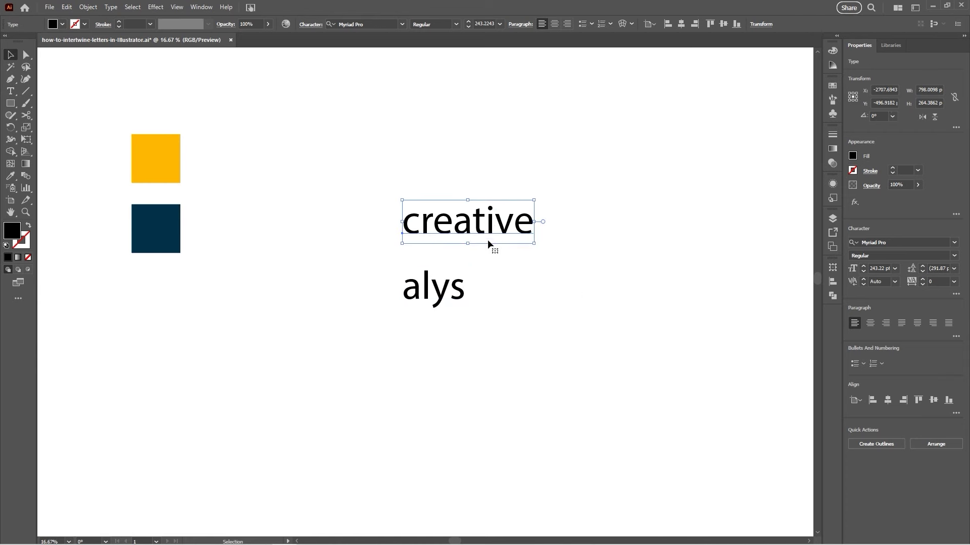
{"action": "left_click", "coordinate": [114, 8]}
{"action": "mouse_move", "coordinate": [154, 162]}
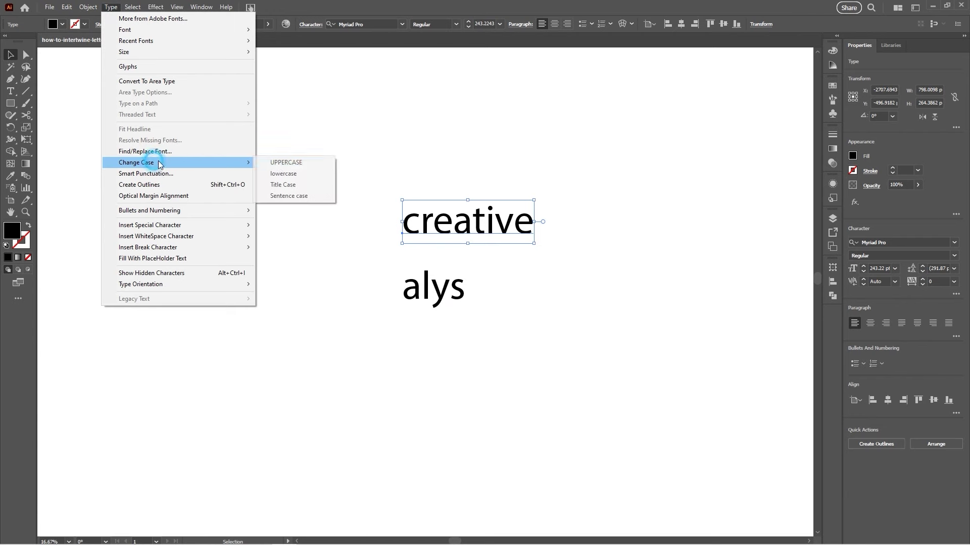
{"action": "left_click", "coordinate": [298, 162]}
Replace the capital I in "CREATIVE" with a lowercase i
{"action": "double_click", "coordinate": [512, 225]}
{"action": "left_click_drag", "start_coordinate": [511, 227], "coordinate": [516, 218]}
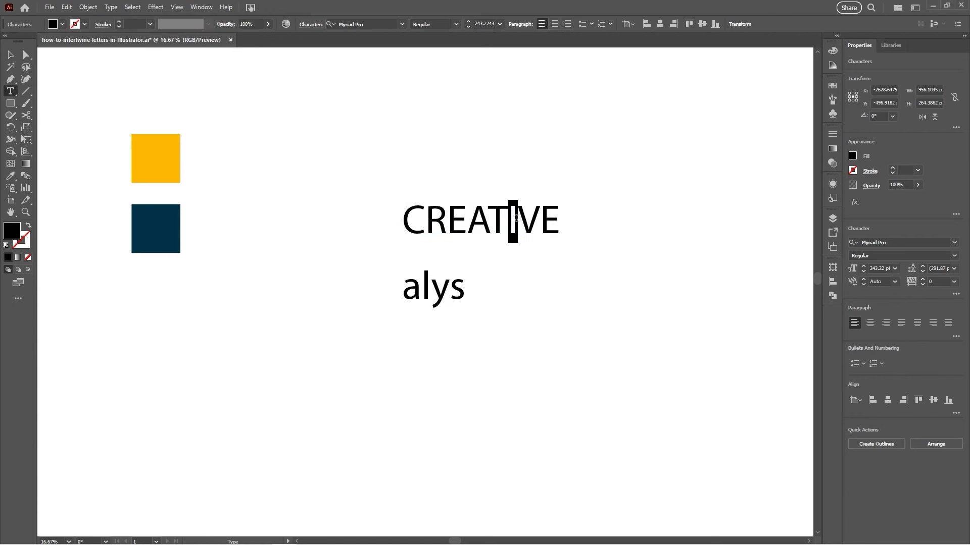
{"action": "type", "text": "i"}
{"action": "key", "text": "Escape"}
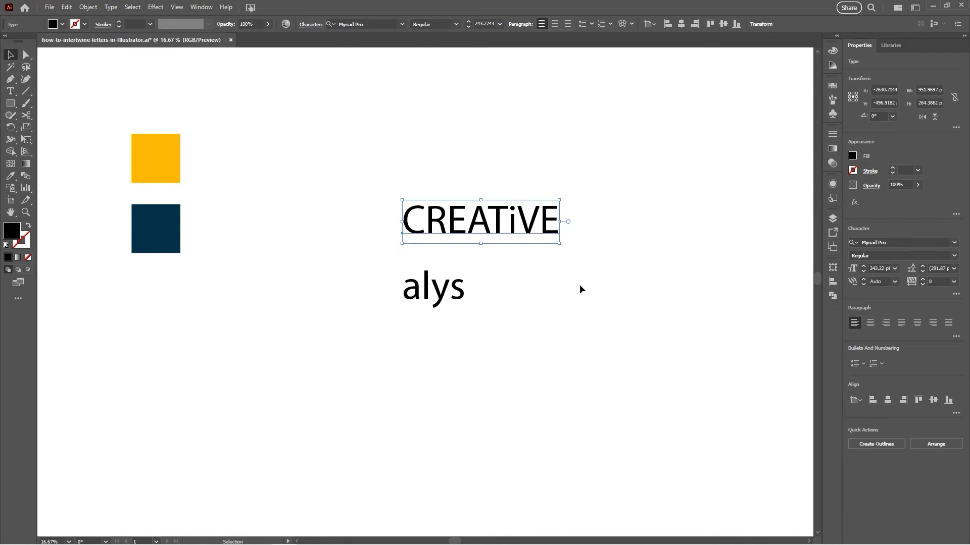
Set the font of "CREATiVE" to Montserrat Bold and deselect the text
{"action": "left_click", "coordinate": [891, 243]}
{"action": "type", "text": "mont"}
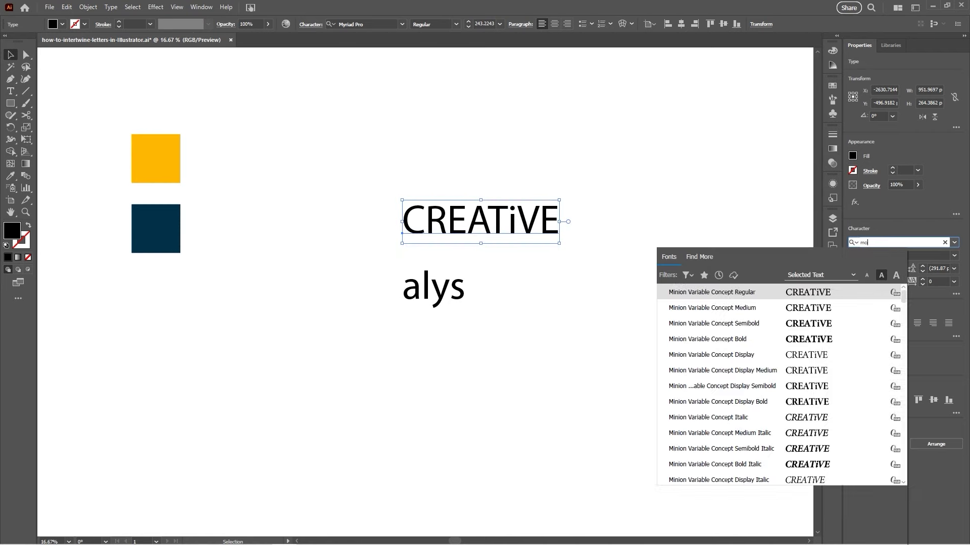
{"action": "left_click", "coordinate": [714, 356]}
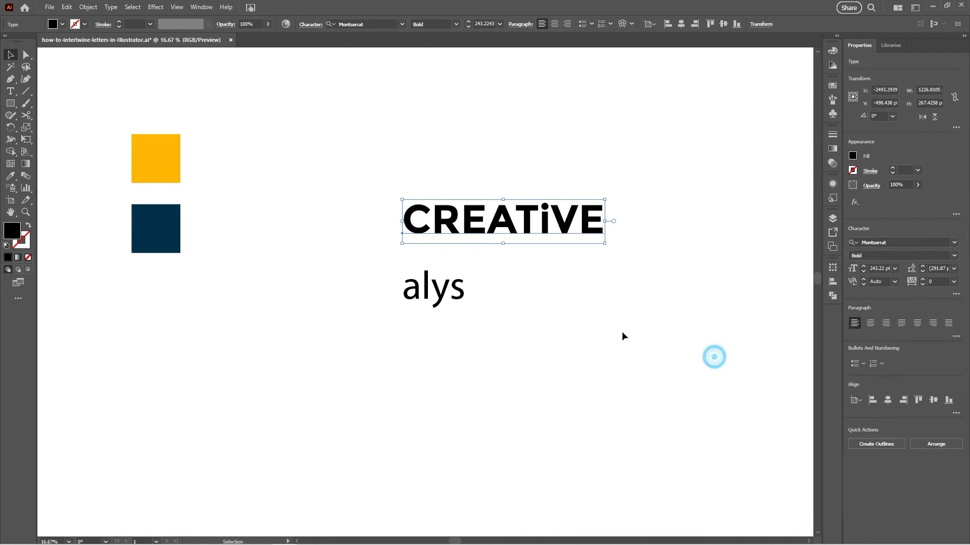
{"action": "left_click", "coordinate": [579, 308]}
Shift the word "alys" to the right beneath "CREATiVE" and change its case so it reads "Alys"
{"action": "left_click_drag", "start_coordinate": [442, 310], "coordinate": [501, 303]}
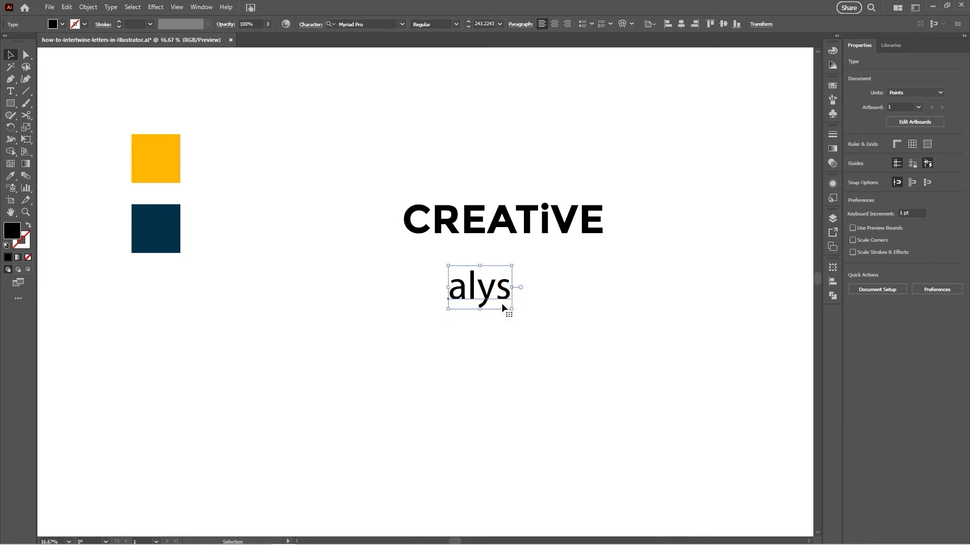
{"action": "left_click", "coordinate": [109, 7]}
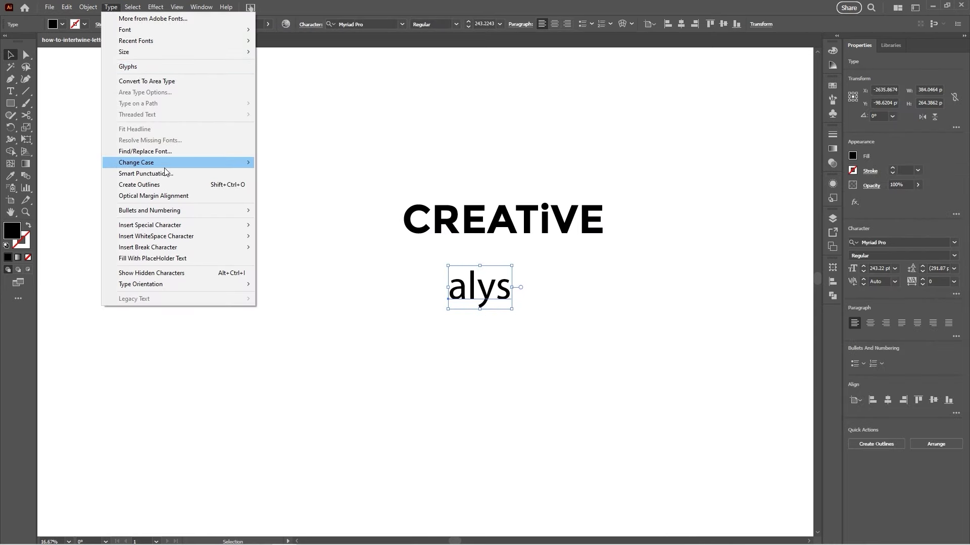
{"action": "mouse_move", "coordinate": [217, 162]}
{"action": "left_click", "coordinate": [296, 190]}
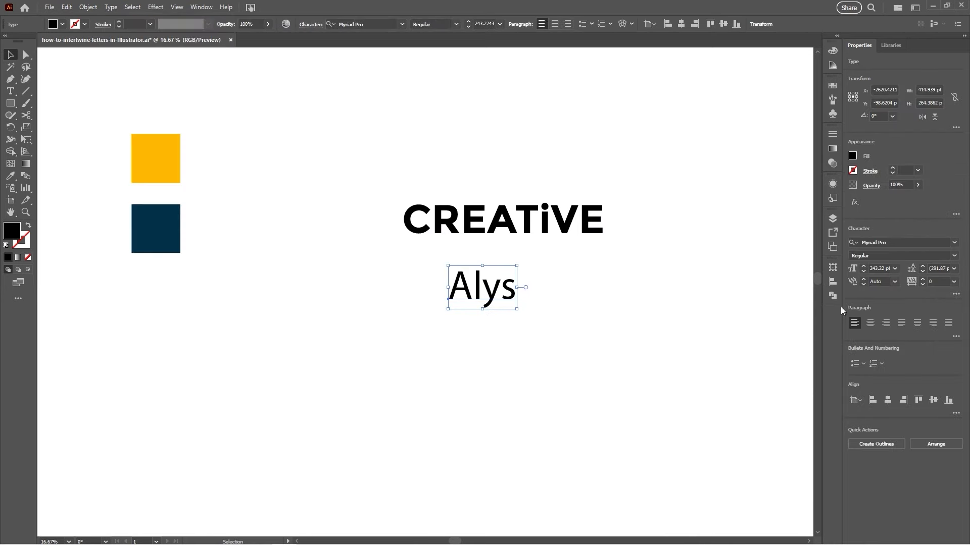
Set the font of "Alys" to Freehand591 BT and enlarge it to about 644 pt, nearly as wide as "CREATiVE"
{"action": "left_click", "coordinate": [954, 242]}
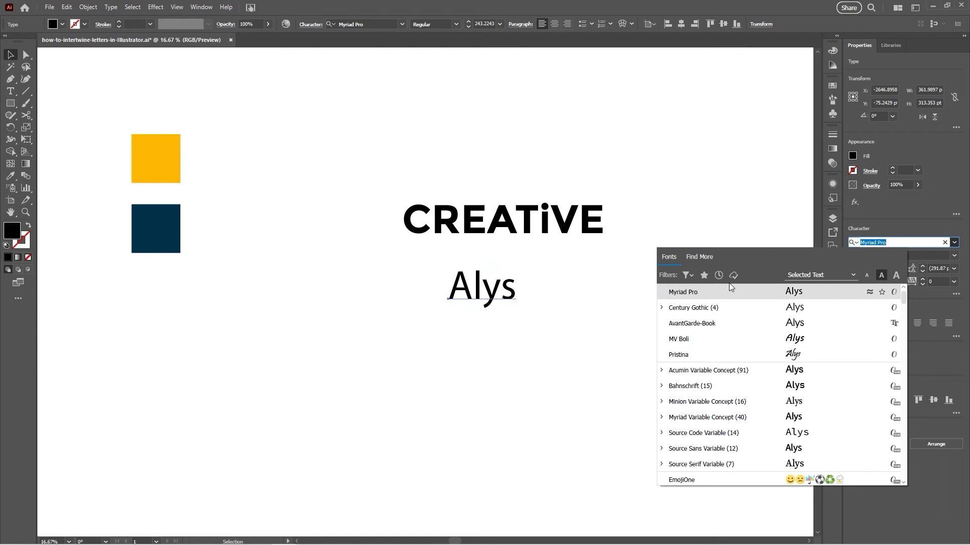
{"action": "type", "text": "free"}
{"action": "left_click", "coordinate": [719, 291]}
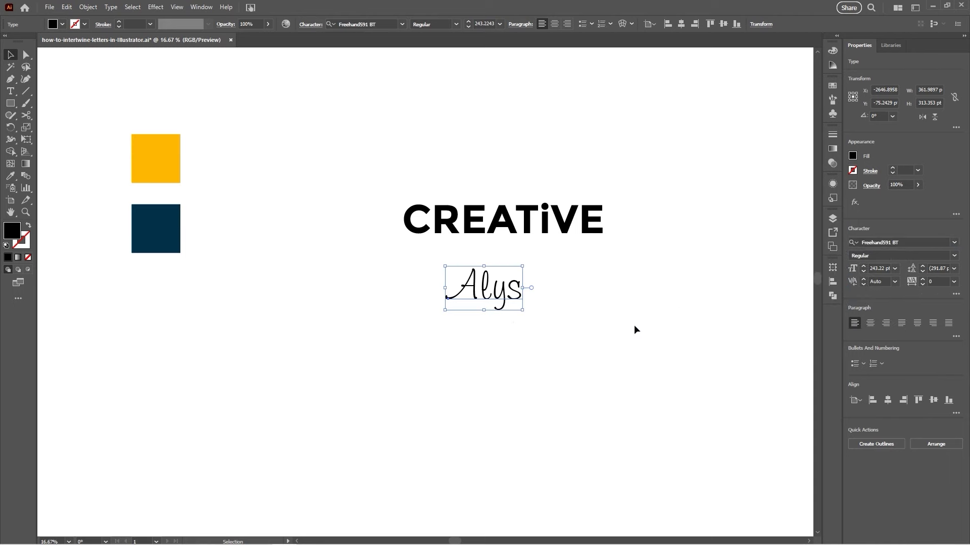
{"action": "left_click_drag", "start_coordinate": [523, 312], "coordinate": [577, 342]}
Colour the word "CREATiVE" with the dark blue sampled from the lower swatch
{"action": "left_click", "coordinate": [571, 223]}
{"action": "key", "text": "i"}
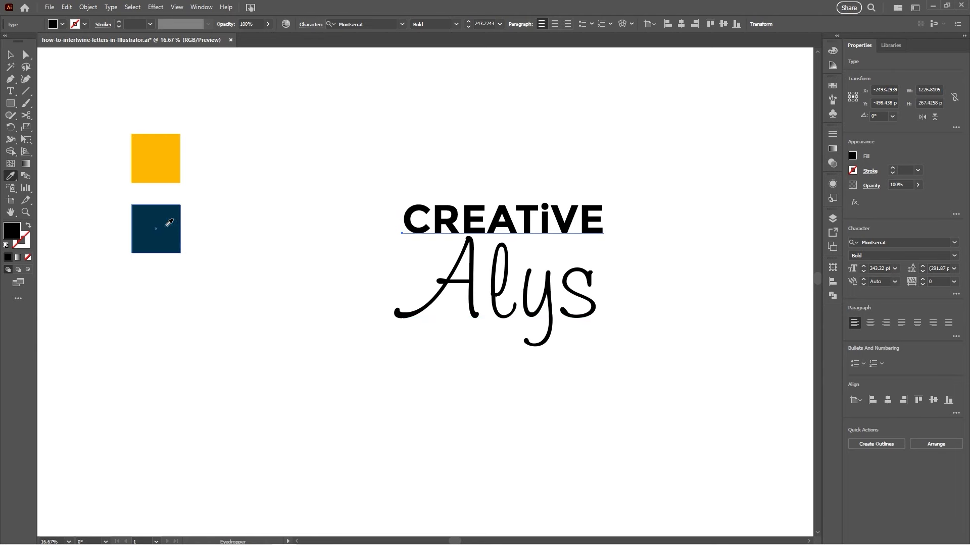
{"action": "left_click", "coordinate": [165, 223]}
{"action": "key", "text": "v"}
Colour the word "Alys" with the yellow sampled from the upper swatch, and deselect it
{"action": "left_click", "coordinate": [526, 301]}
{"action": "key", "text": "i"}
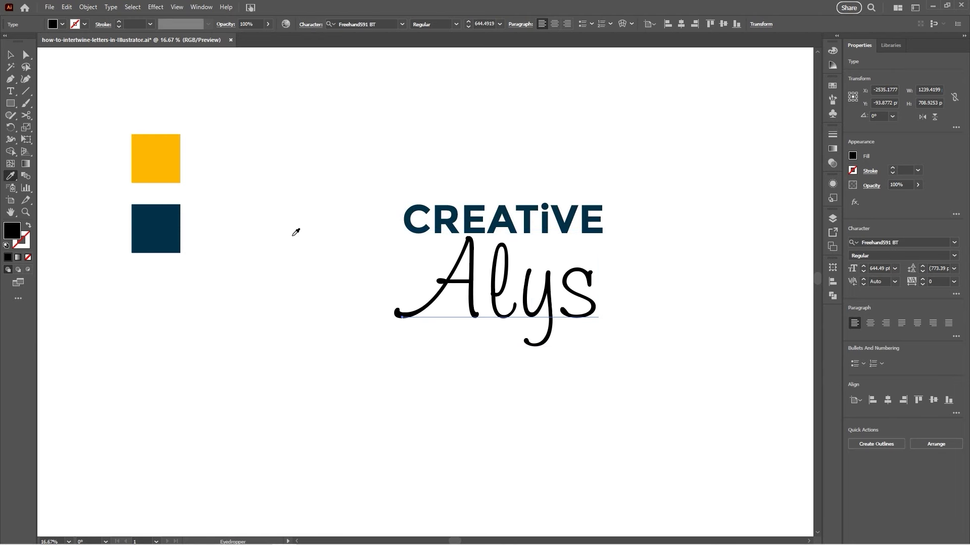
{"action": "left_click", "coordinate": [152, 161]}
{"action": "key", "text": "v"}
{"action": "left_click", "coordinate": [498, 384]}
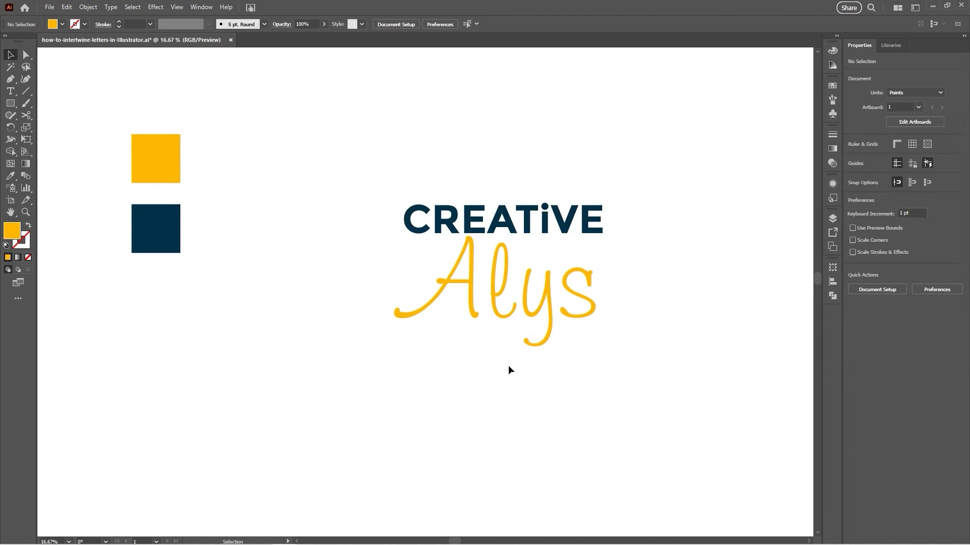
Move "Alys" over "CREATiVE" so the letters overlap, and scale it down to about 633 pt
{"action": "left_click_drag", "start_coordinate": [538, 312], "coordinate": [539, 243]}
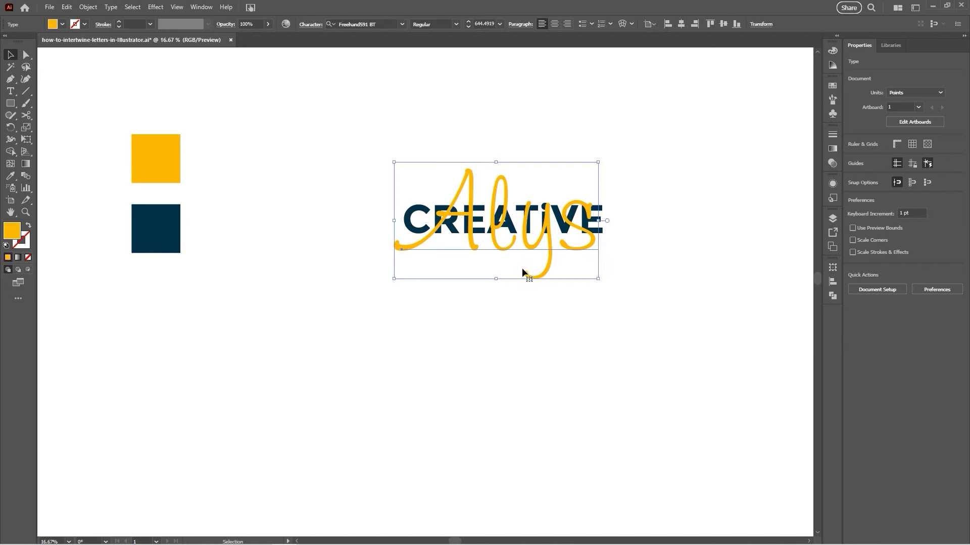
{"action": "left_click", "coordinate": [482, 241]}
{"action": "left_click", "coordinate": [521, 249]}
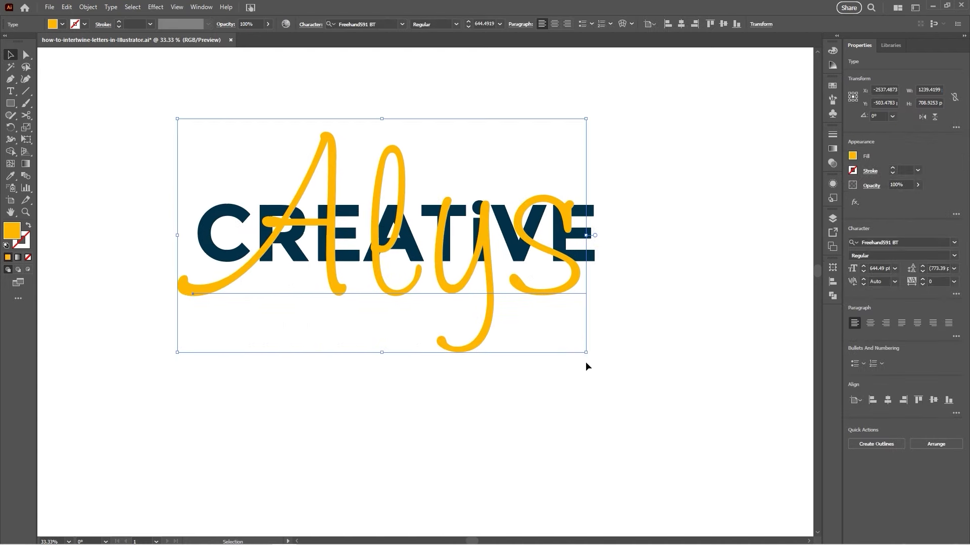
{"action": "left_click_drag", "start_coordinate": [581, 349], "coordinate": [574, 327]}
{"action": "left_click_drag", "start_coordinate": [563, 279], "coordinate": [567, 276]}
{"action": "left_click", "coordinate": [604, 395]}
{"action": "left_click_drag", "start_coordinate": [578, 399], "coordinate": [617, 405]}
{"action": "key", "text": "ctrl+plus"}
{"action": "mouse_move", "coordinate": [608, 359]}
{"action": "left_mouse_down"}
{"action": "mouse_move", "coordinate": [569, 376]}
{"action": "mouse_move", "coordinate": [616, 355]}
{"action": "mouse_move", "coordinate": [622, 368]}
{"action": "left_mouse_up"}
Try to make an Intertwine object from the overlapping words "CREATiVE" and "Alys", and undo it
{"action": "left_click_drag", "start_coordinate": [689, 403], "coordinate": [154, 146]}
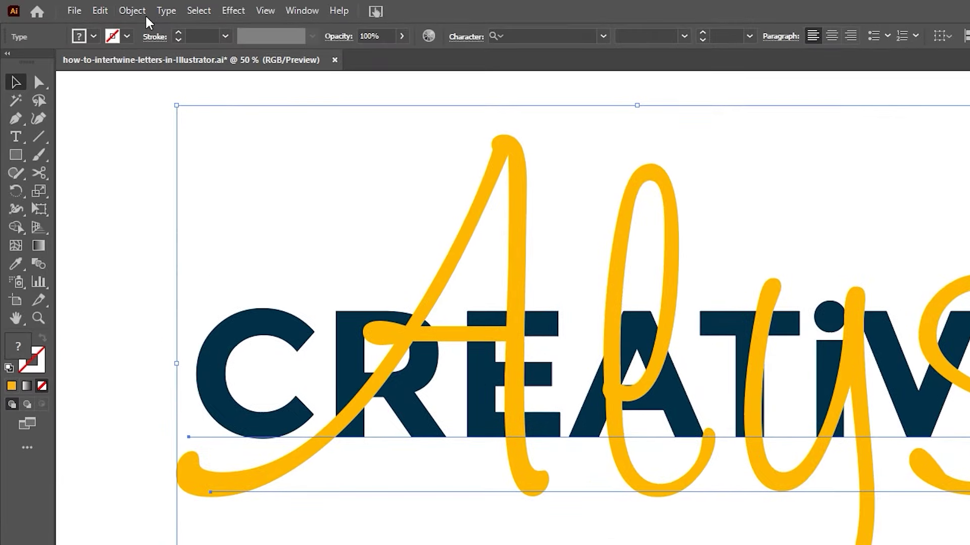
{"action": "left_click", "coordinate": [89, 7]}
{"action": "mouse_move", "coordinate": [187, 447]}
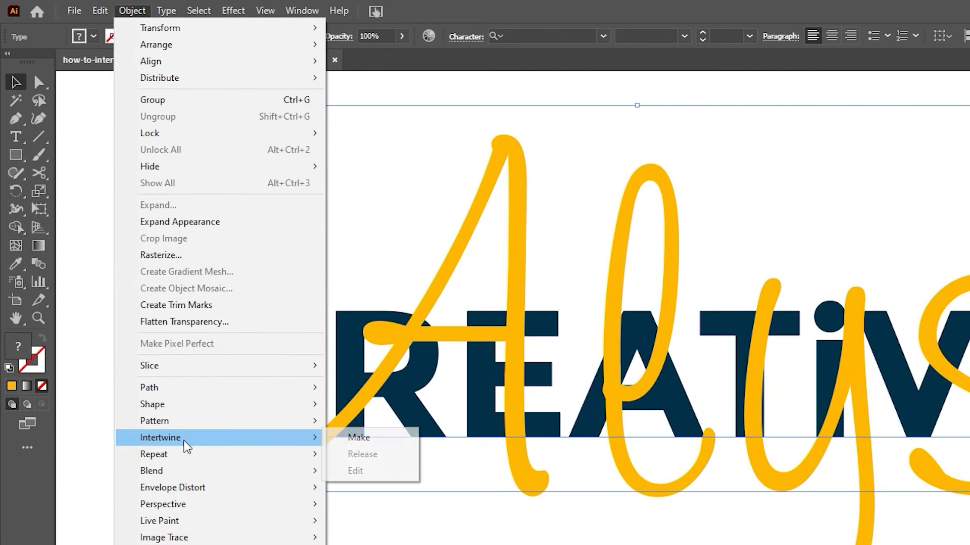
{"action": "left_click", "coordinate": [371, 443]}
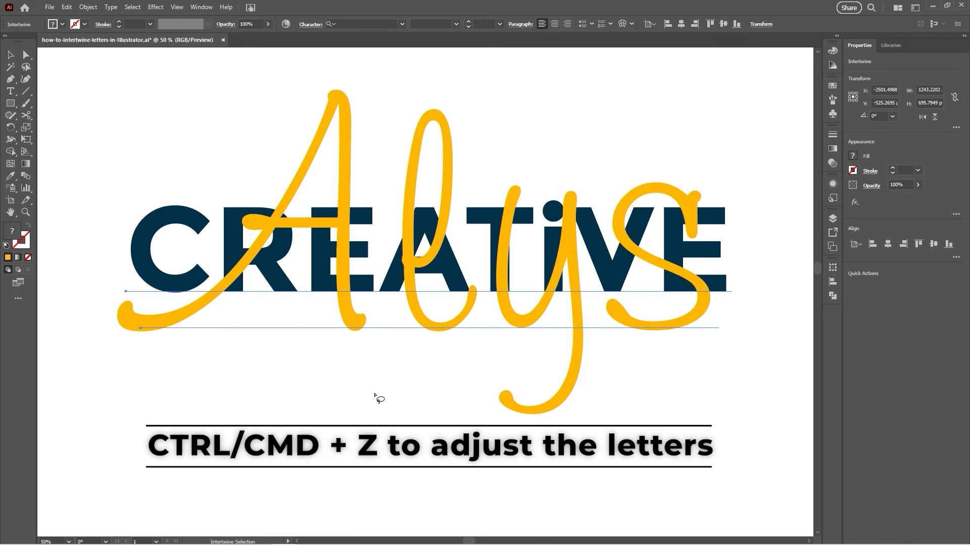
{"action": "key", "text": "v"}
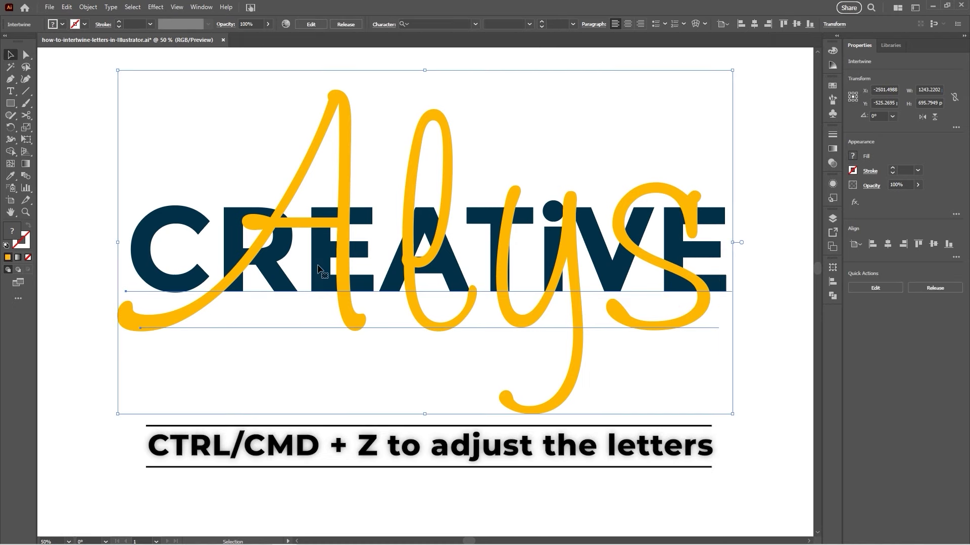
{"action": "key", "text": "ctrl+z"}
Move "Alys" slightly upward over "CREATiVE" and select all the text
{"action": "left_click", "coordinate": [374, 396]}
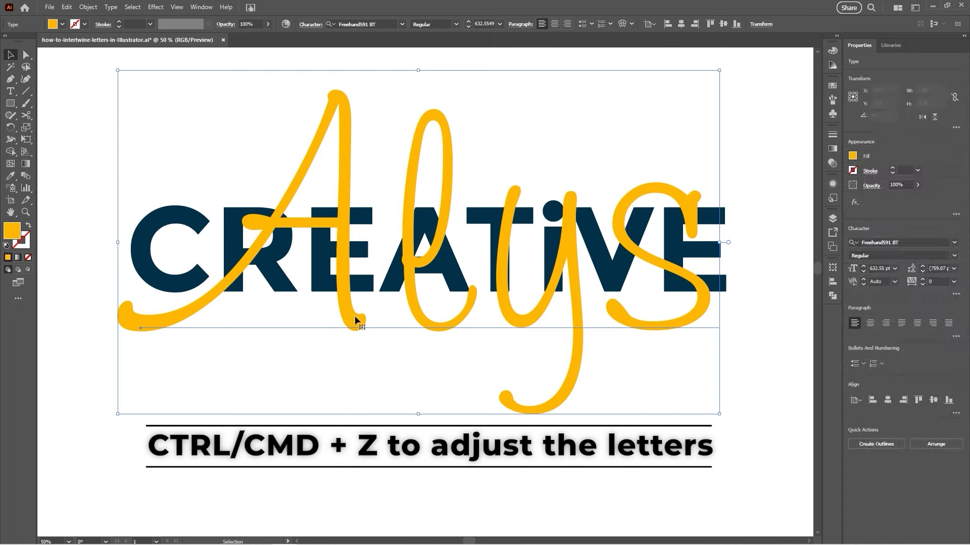
{"action": "left_click_drag", "start_coordinate": [571, 365], "coordinate": [571, 365]}
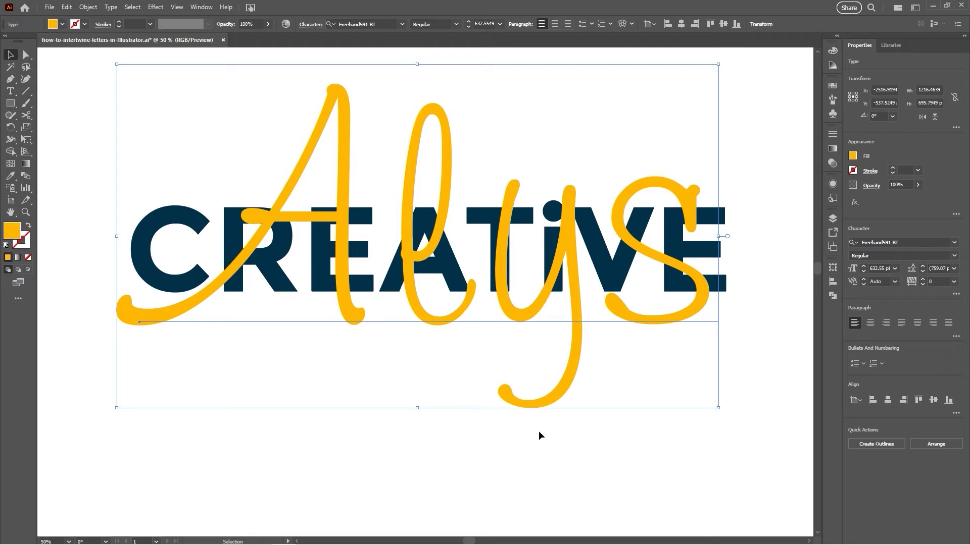
{"action": "key", "text": "ctrl+a"}
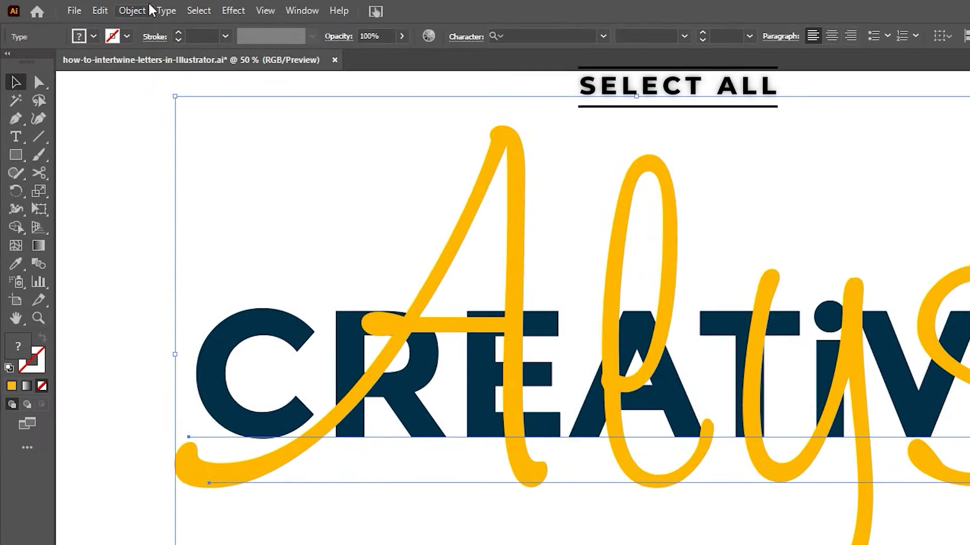
Make an Intertwine object from the selected words "CREATiVE" and "Alys"
{"action": "left_click", "coordinate": [88, 7]}
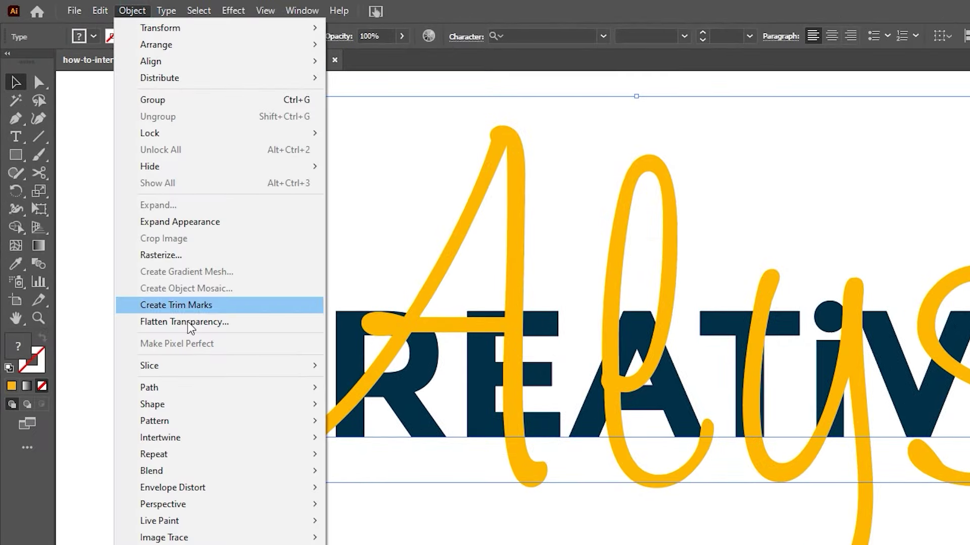
{"action": "mouse_move", "coordinate": [182, 440]}
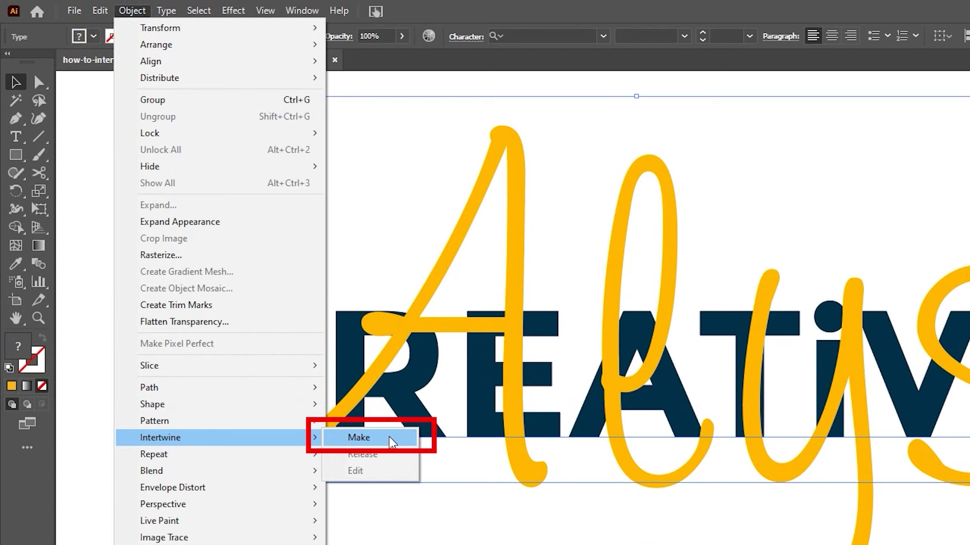
{"action": "left_click", "coordinate": [392, 443]}
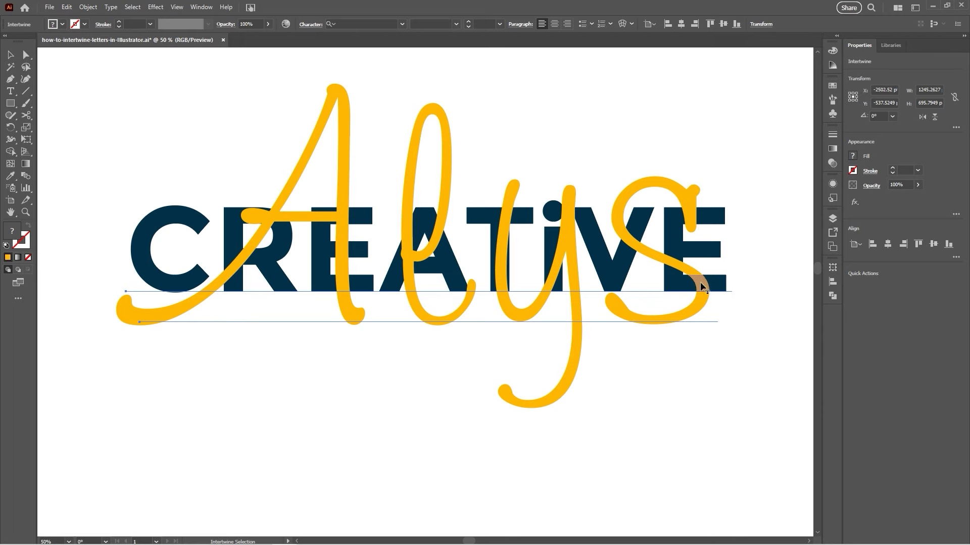
Bring the R of "CREATiVE" in front of the crossbar of the script A
{"action": "left_click", "coordinate": [235, 268]}
{"action": "left_click", "coordinate": [268, 218]}
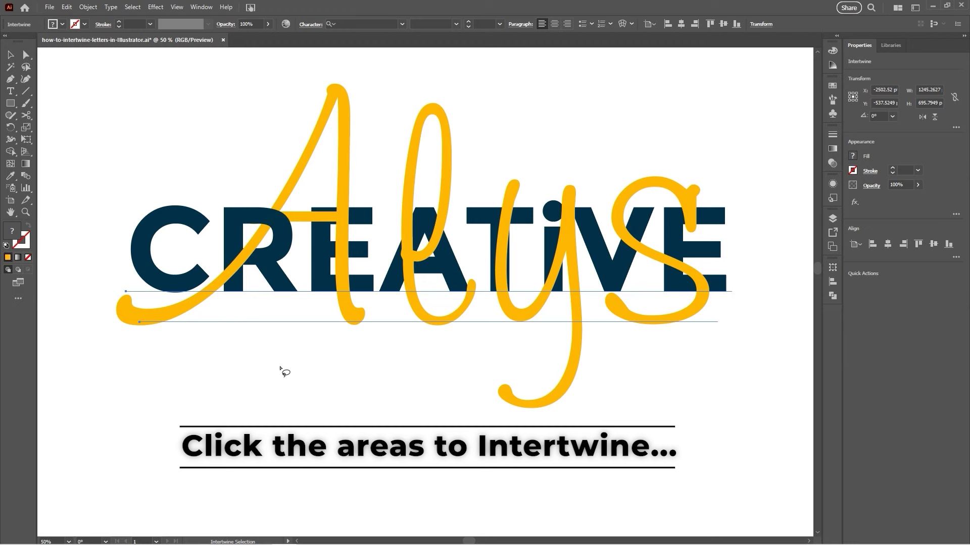
{"action": "left_click", "coordinate": [270, 218]}
{"action": "left_click", "coordinate": [271, 217]}
Bring the middle bar of the first E in front of the script A's right stem
{"action": "left_click", "coordinate": [342, 218]}
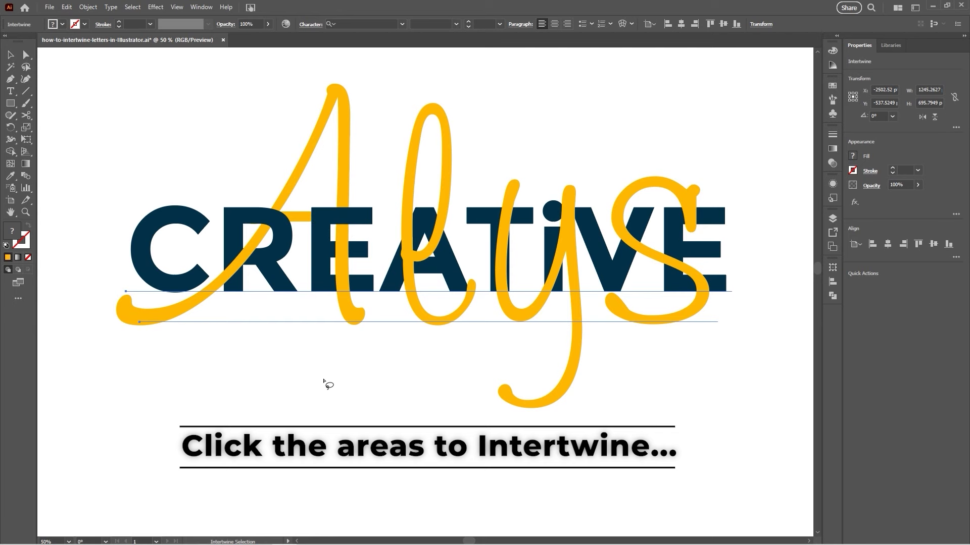
{"action": "left_click", "coordinate": [342, 218]}
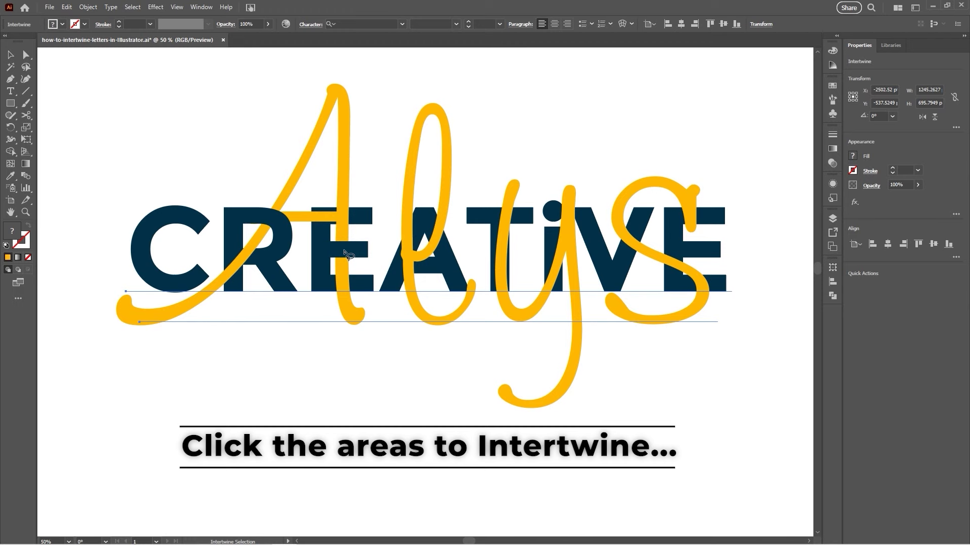
{"action": "left_click", "coordinate": [344, 288]}
{"action": "left_click", "coordinate": [341, 250]}
{"action": "left_click", "coordinate": [346, 227]}
Weave the script l through the A of "CREATiVE", adjusting the overlaps at its loop and hook
{"action": "left_click", "coordinate": [407, 256]}
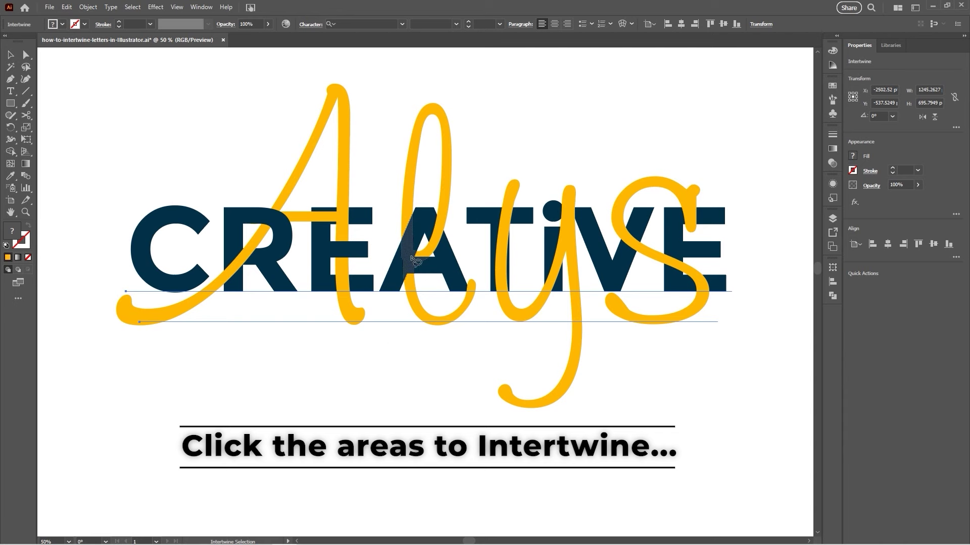
{"action": "left_click", "coordinate": [437, 234]}
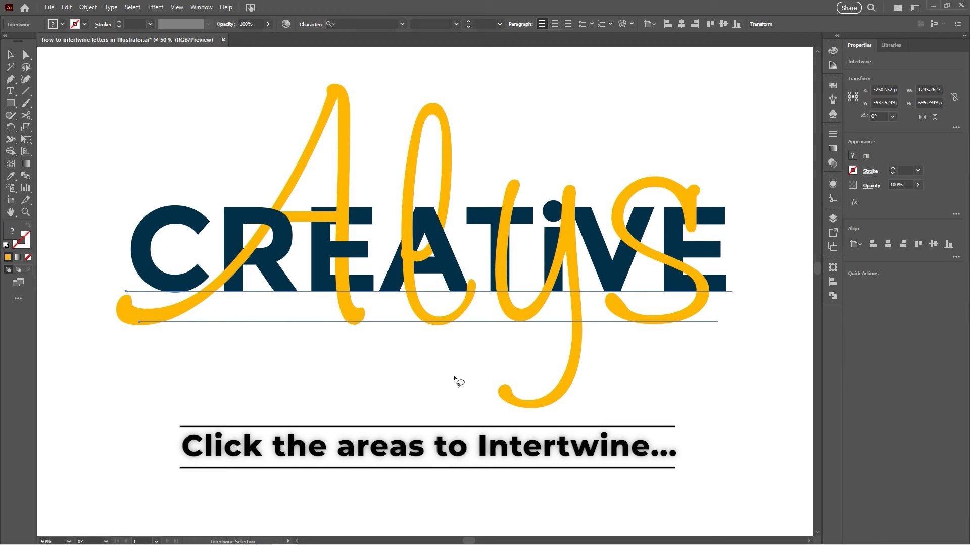
{"action": "left_click", "coordinate": [435, 231]}
{"action": "left_click", "coordinate": [468, 289]}
{"action": "left_click", "coordinate": [468, 288]}
{"action": "left_click", "coordinate": [467, 289]}
Weave the script y through the T and i, with the T in front of the y's left stroke
{"action": "left_click", "coordinate": [503, 246]}
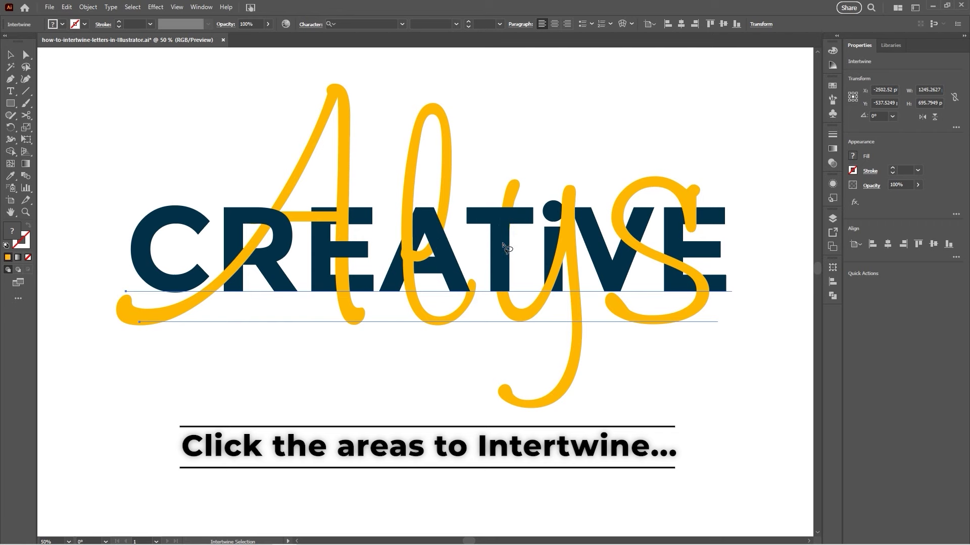
{"action": "left_click", "coordinate": [562, 211]}
{"action": "left_click", "coordinate": [505, 239]}
{"action": "left_click", "coordinate": [557, 267]}
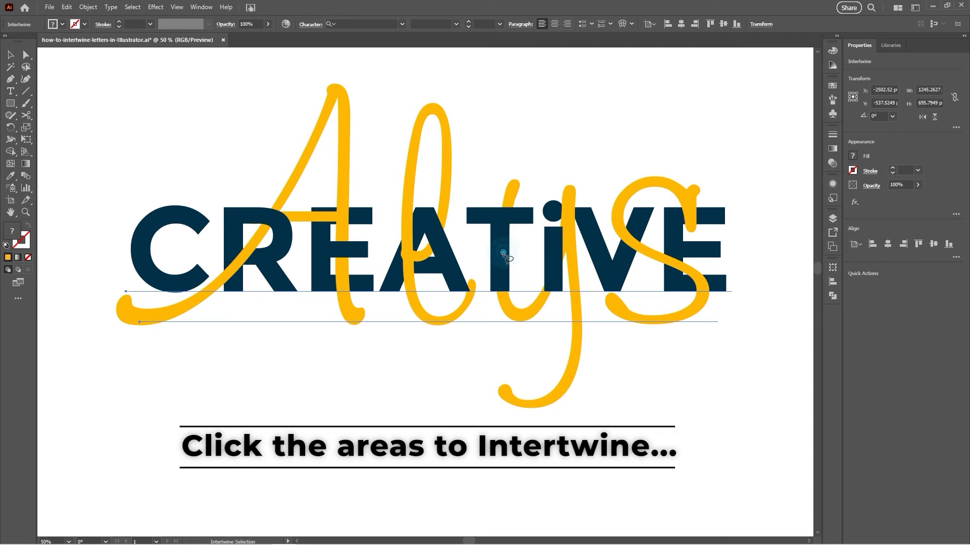
{"action": "left_click", "coordinate": [556, 264]}
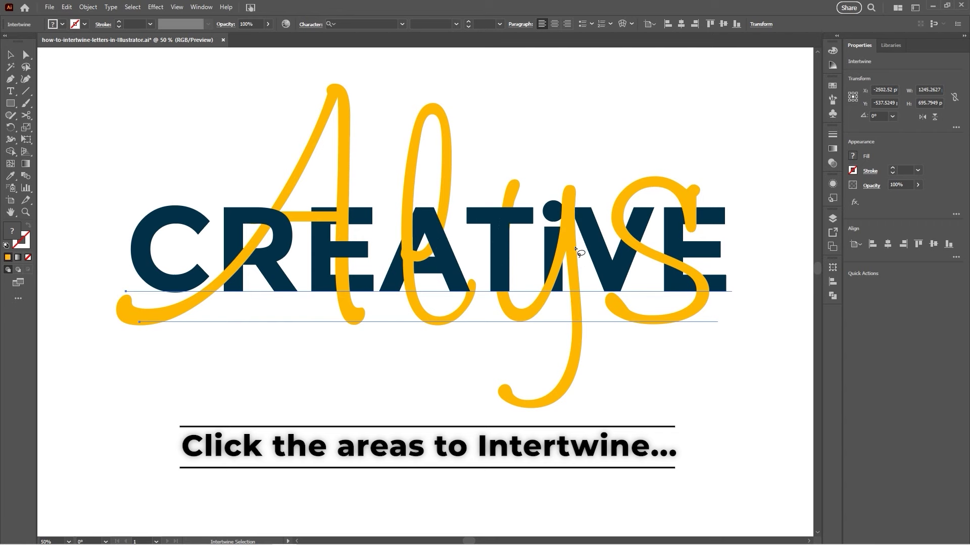
{"action": "left_click", "coordinate": [558, 253]}
{"action": "left_click", "coordinate": [505, 255]}
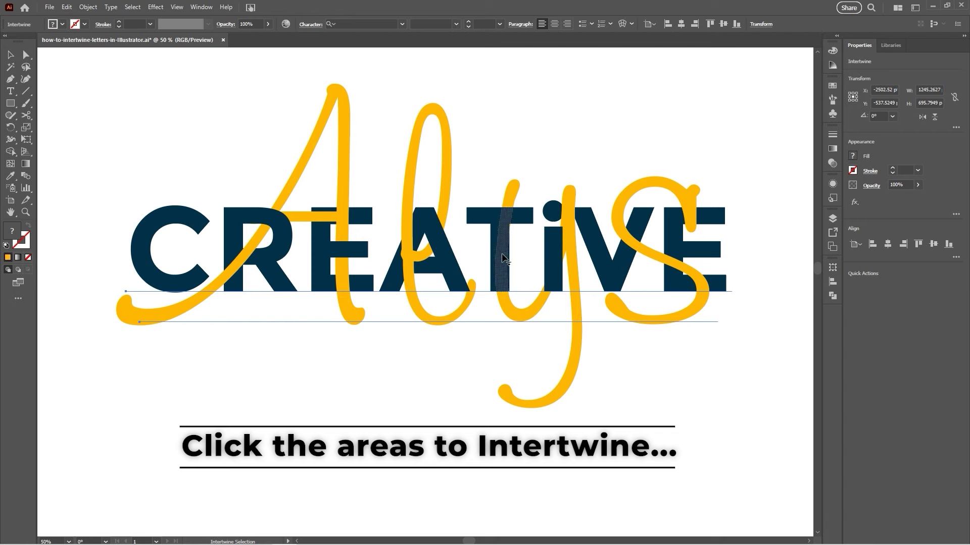
{"action": "left_click", "coordinate": [574, 212]}
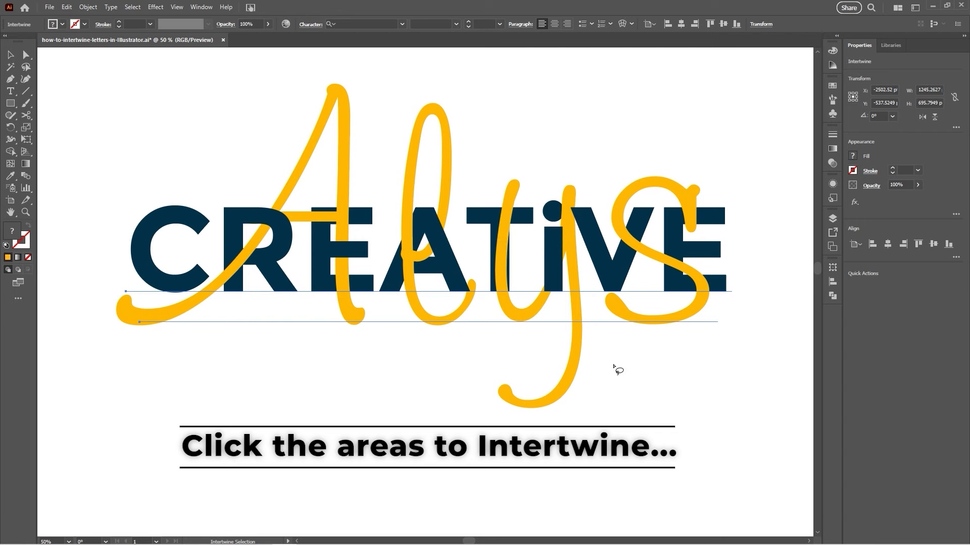
{"action": "left_click", "coordinate": [508, 246]}
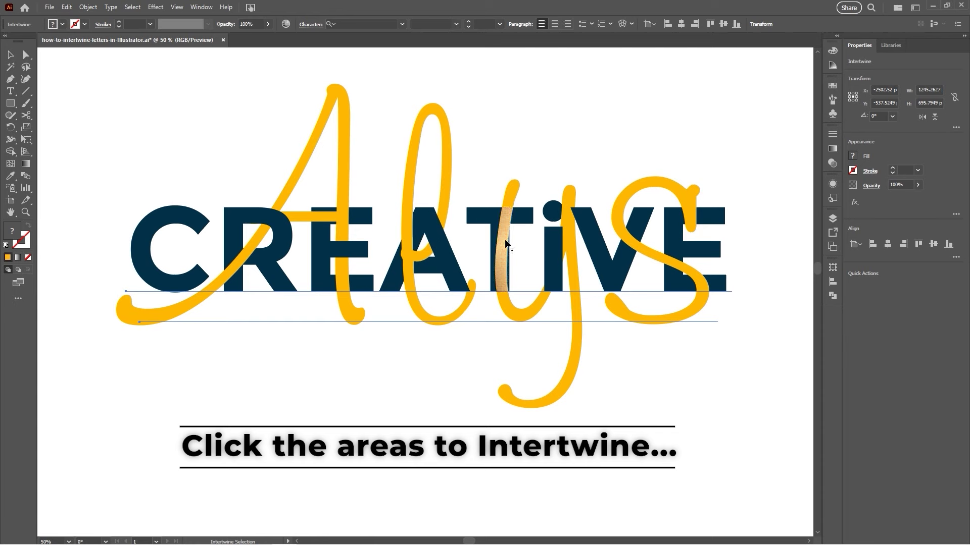
{"action": "left_click", "coordinate": [554, 279]}
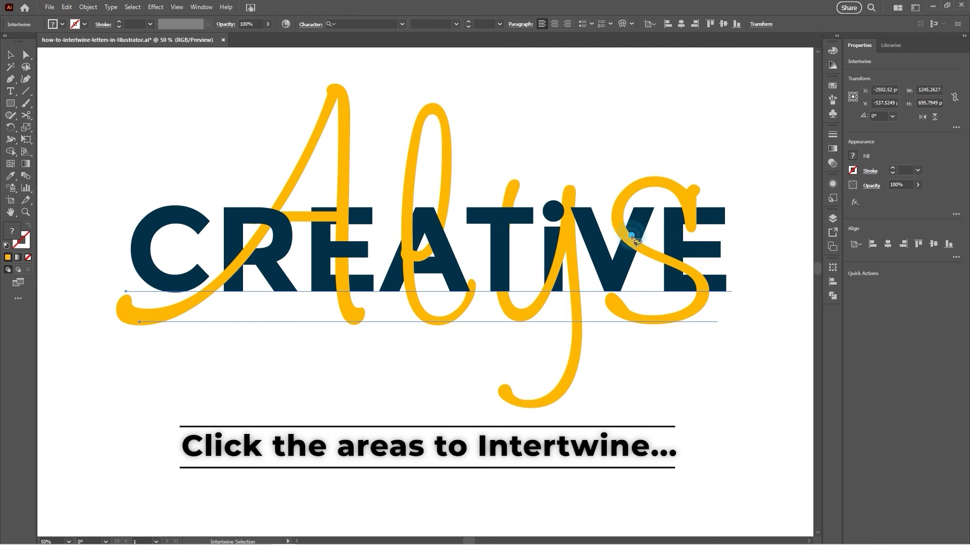
Bring the final E in front of the crossing strokes of the script s, and leave Intertwine editing
{"action": "left_click", "coordinate": [690, 213]}
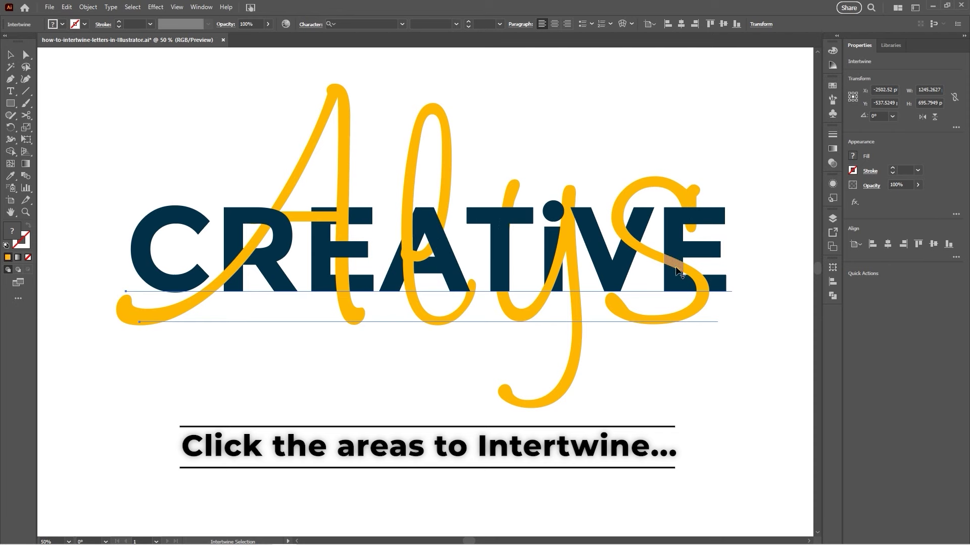
{"action": "left_click", "coordinate": [675, 265]}
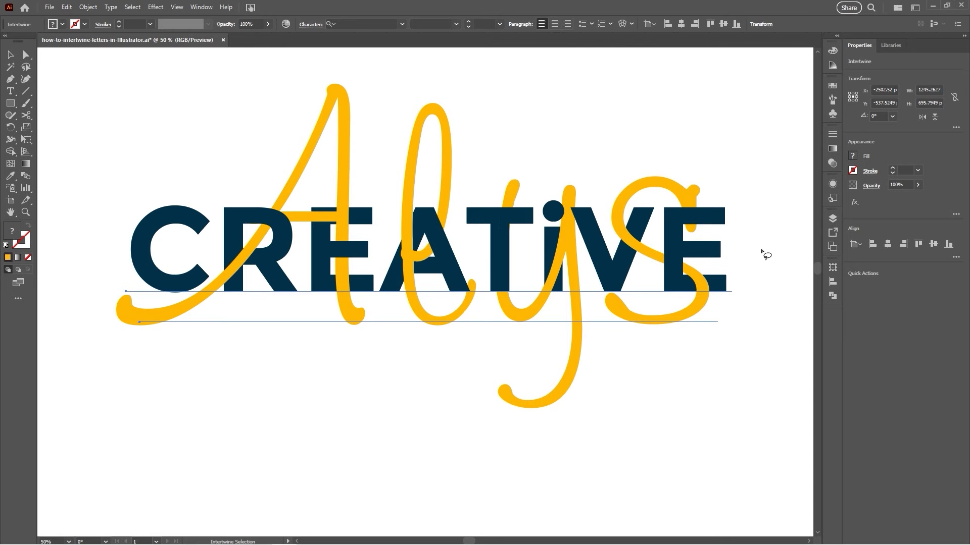
{"action": "left_click", "coordinate": [11, 56]}
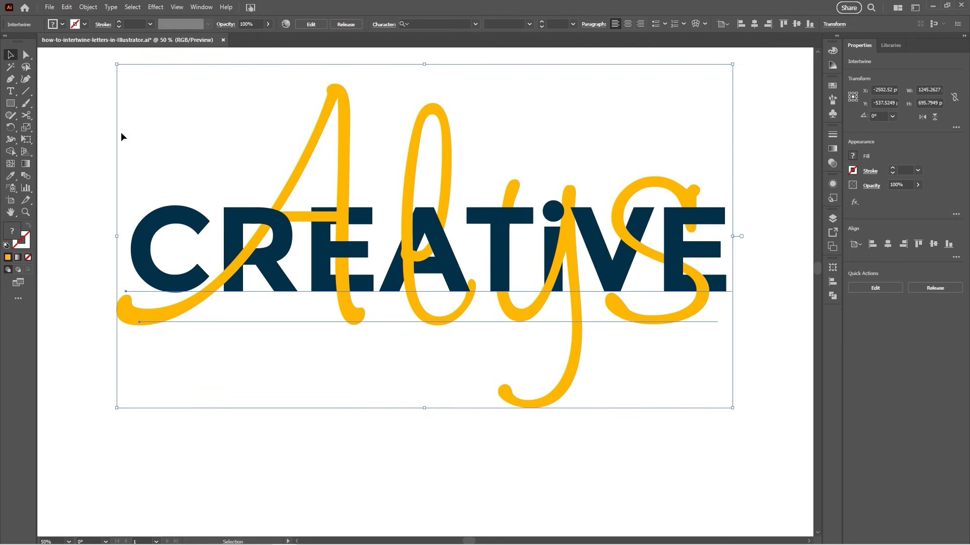
Try moving the intertwined lettering slightly upward, undo the move, and deselect it
{"action": "left_click", "coordinate": [88, 141]}
{"action": "left_click_drag", "start_coordinate": [340, 233], "coordinate": [344, 182]}
{"action": "key", "text": "ctrl+z"}
{"action": "left_click", "coordinate": [510, 413]}
Hide the panels and centre the lettering in the enlarged canvas at 50% zoom
{"action": "key", "text": "ctrl+minus"}
{"action": "key", "text": "ctrl+minus"}
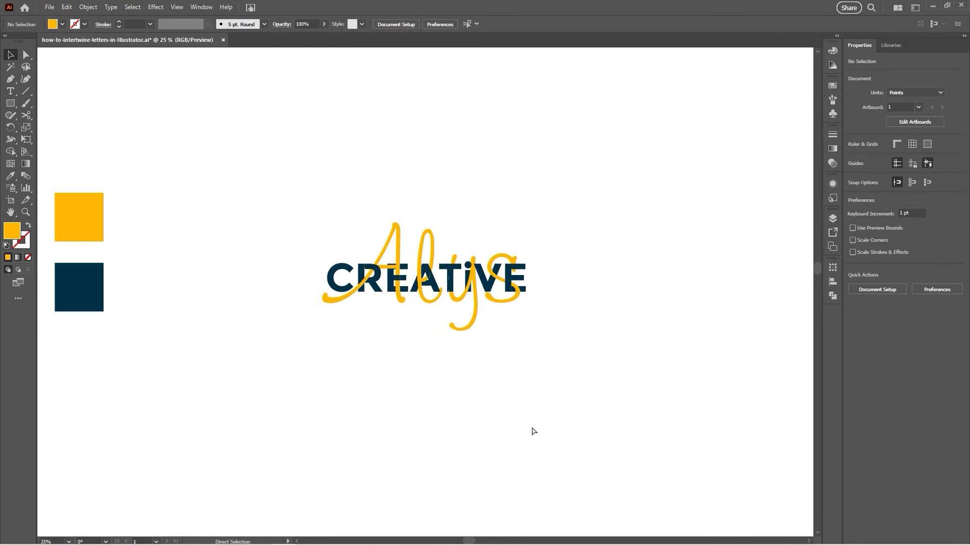
{"action": "key", "text": "ctrl+plus"}
{"action": "key", "text": "ctrl+plus"}
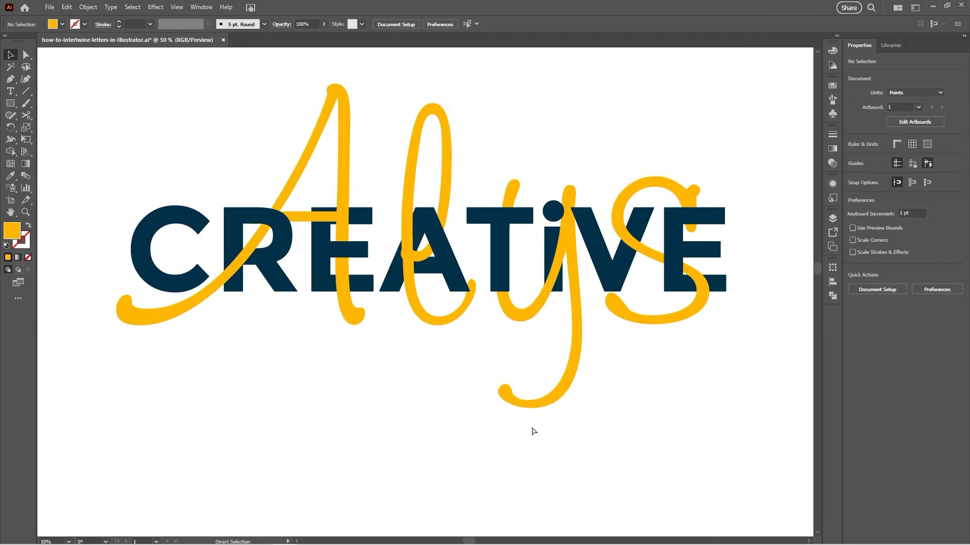
{"action": "key", "text": "ctrl+plus"}
{"action": "key", "text": "Tab"}
{"action": "key", "text": "space"}
{"action": "left_click_drag", "start_coordinate": [579, 340], "coordinate": [688, 362]}
{"action": "key", "text": "ctrl+minus"}
Select the whole intertwined lettering and reopen its Intertwine object for editing
{"action": "left_click", "coordinate": [792, 390]}
{"action": "left_click_drag", "start_coordinate": [823, 398], "coordinate": [186, 147]}
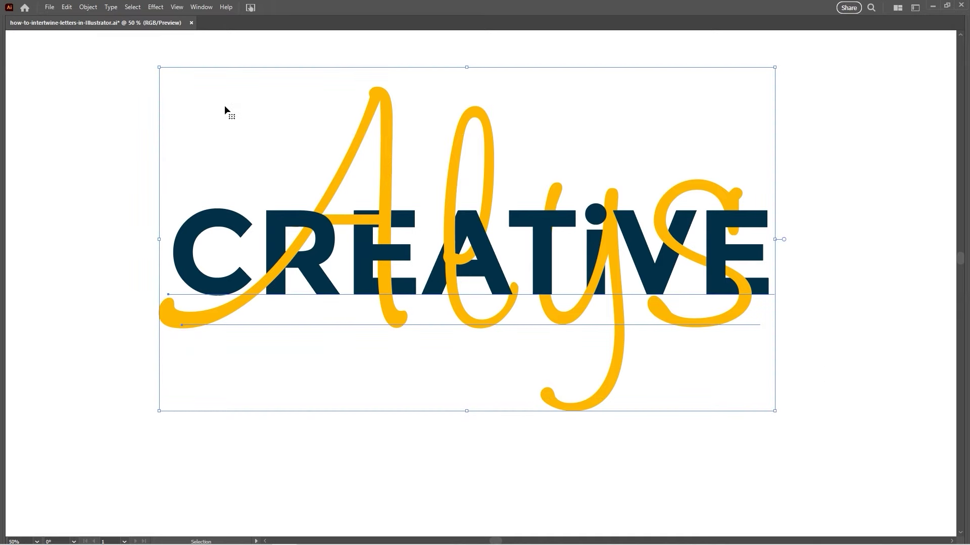
{"action": "left_click", "coordinate": [88, 8]}
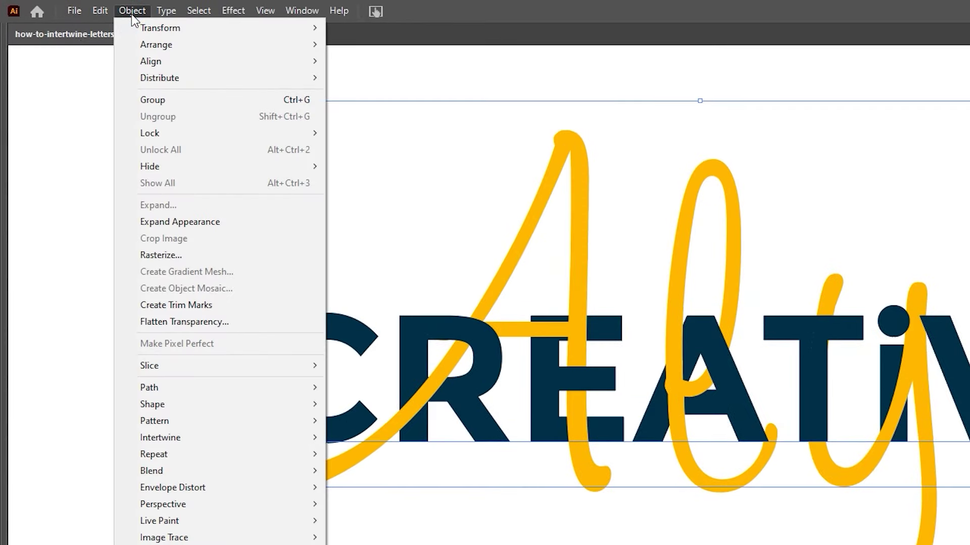
{"action": "mouse_move", "coordinate": [205, 435]}
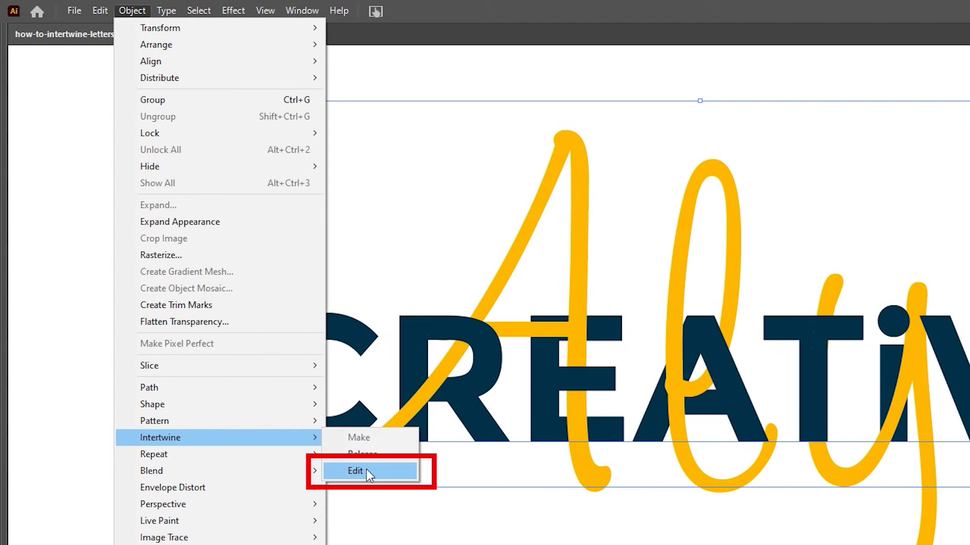
{"action": "left_click", "coordinate": [383, 470]}
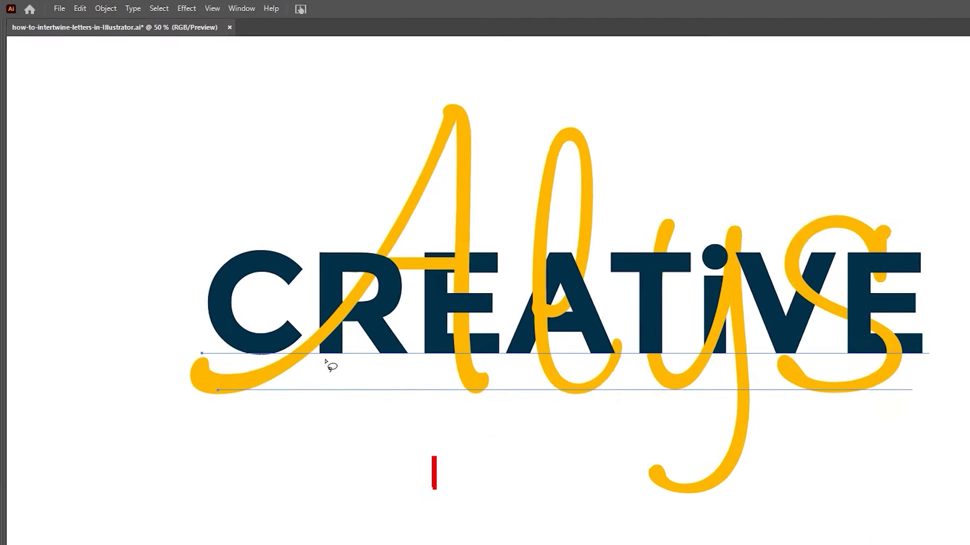
Try reordering the script A's overlaps with the R and E, restore them, and leave Intertwine editing
{"action": "left_click", "coordinate": [277, 272]}
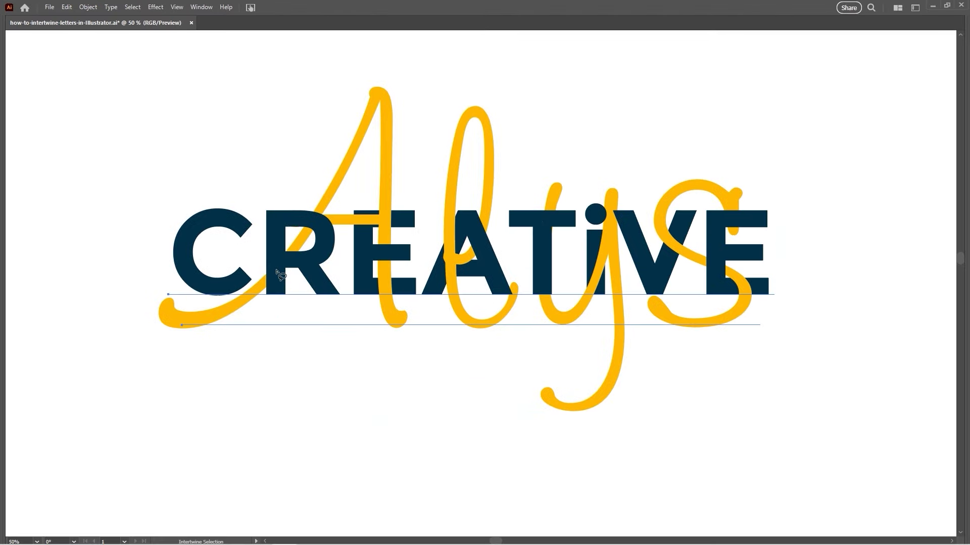
{"action": "left_click", "coordinate": [312, 221]}
{"action": "key", "text": "ctrl+z"}
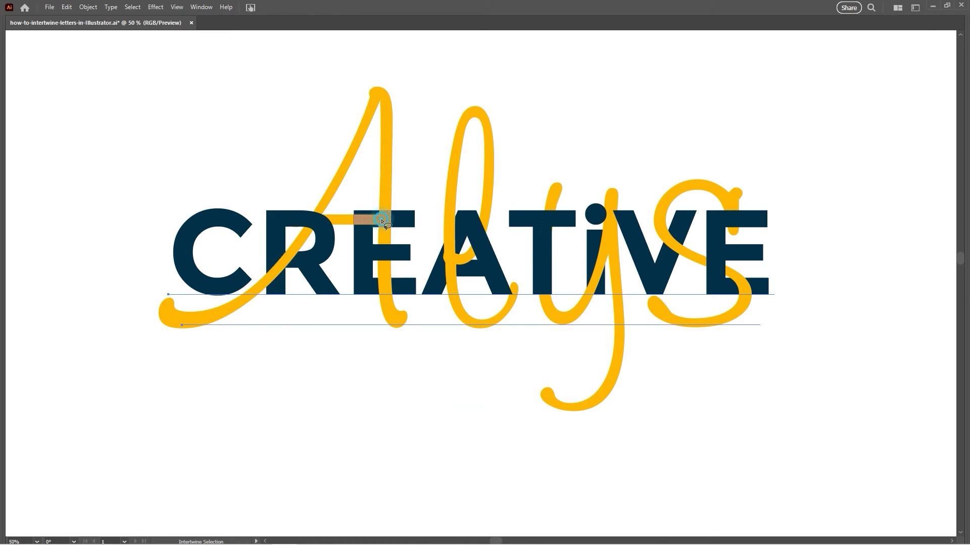
{"action": "left_click", "coordinate": [380, 219]}
{"action": "left_click", "coordinate": [382, 217]}
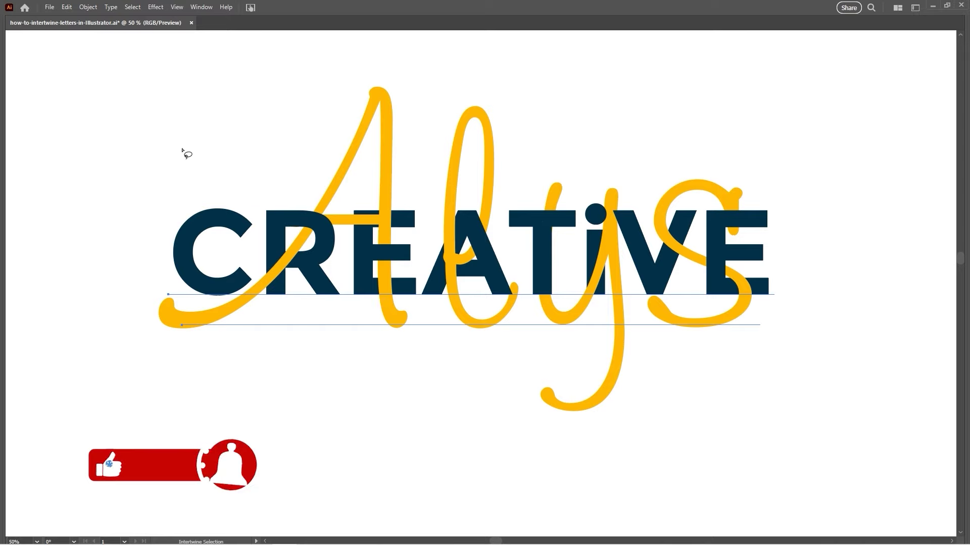
{"action": "key", "text": "Tab"}
{"action": "key", "text": "v"}
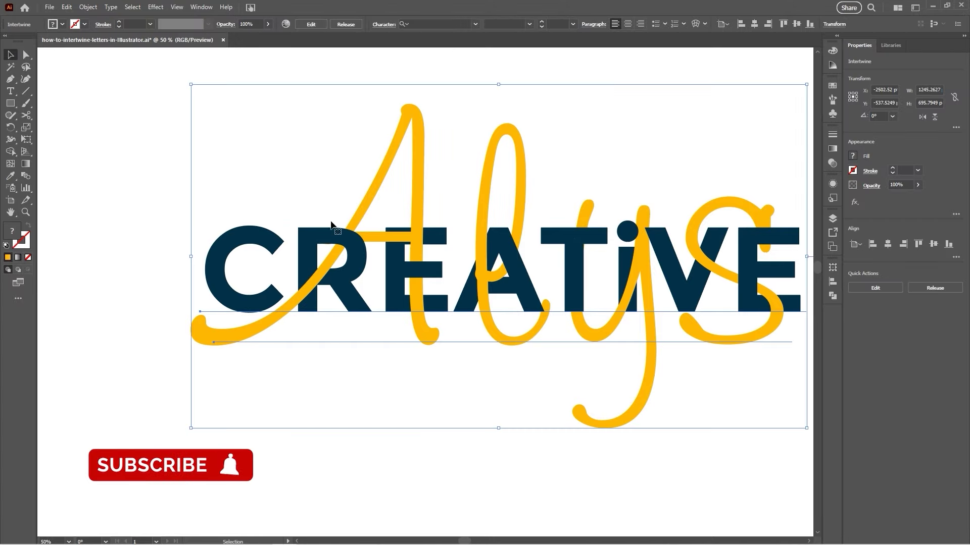
Select the intertwined lettering, release the Intertwine object, and deselect it
{"action": "key", "text": "Tab"}
{"action": "left_click", "coordinate": [629, 442]}
{"action": "left_click_drag", "start_coordinate": [819, 397], "coordinate": [186, 119]}
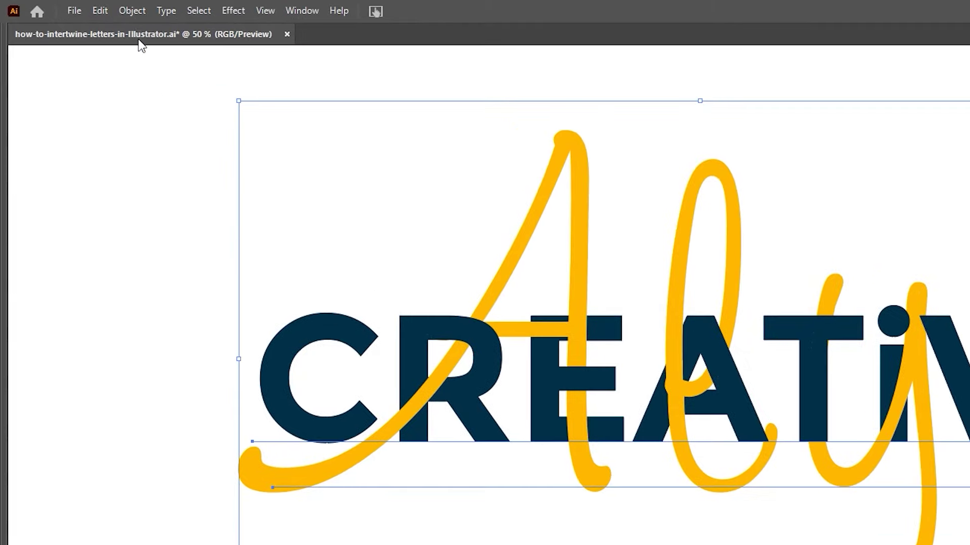
{"action": "left_click", "coordinate": [132, 11]}
{"action": "mouse_move", "coordinate": [185, 437]}
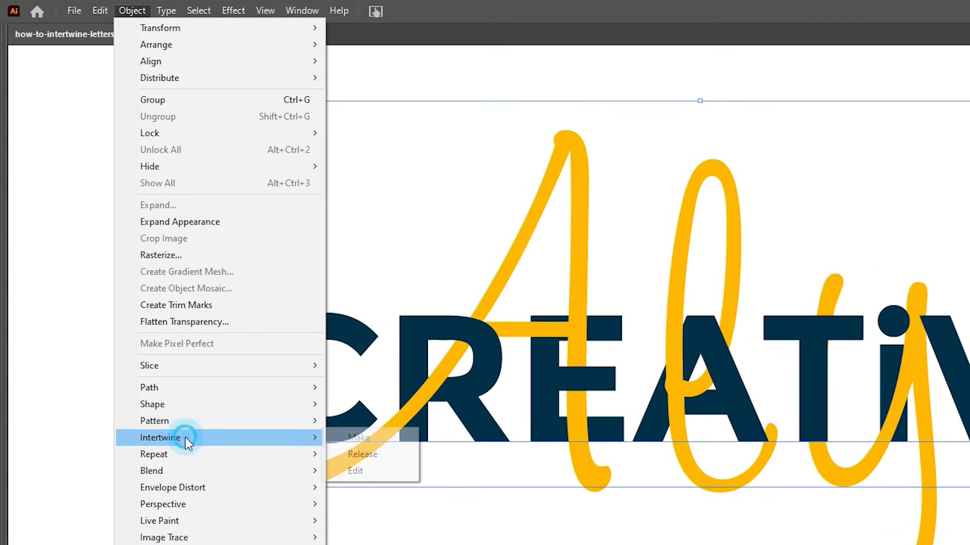
{"action": "left_click", "coordinate": [377, 456]}
{"action": "left_click", "coordinate": [456, 342]}
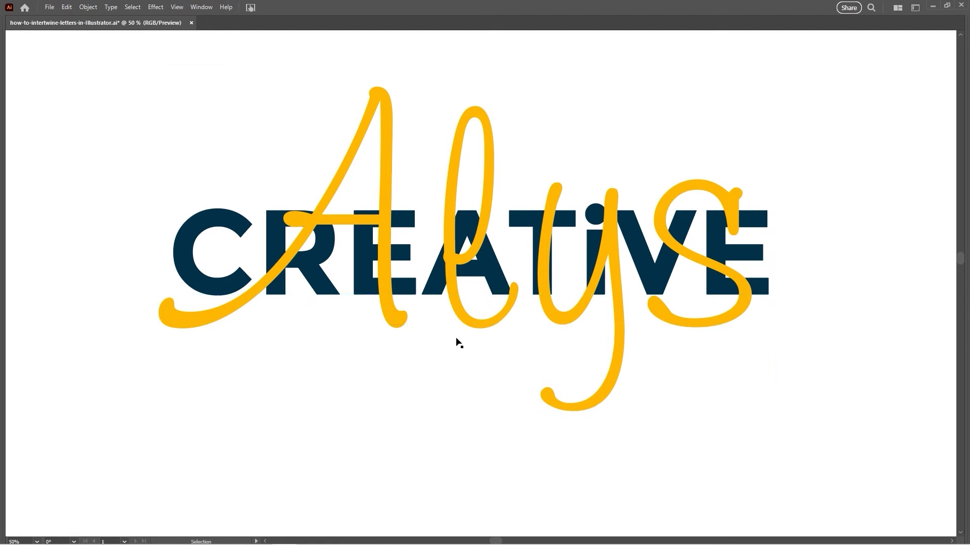
Try moving the released words "Alys" and "CREATiVE" separately, and undo the move of "CREATiVE"
{"action": "left_click_drag", "start_coordinate": [466, 324], "coordinate": [616, 322]}
{"action": "left_click_drag", "start_coordinate": [111, 223], "coordinate": [104, 223]}
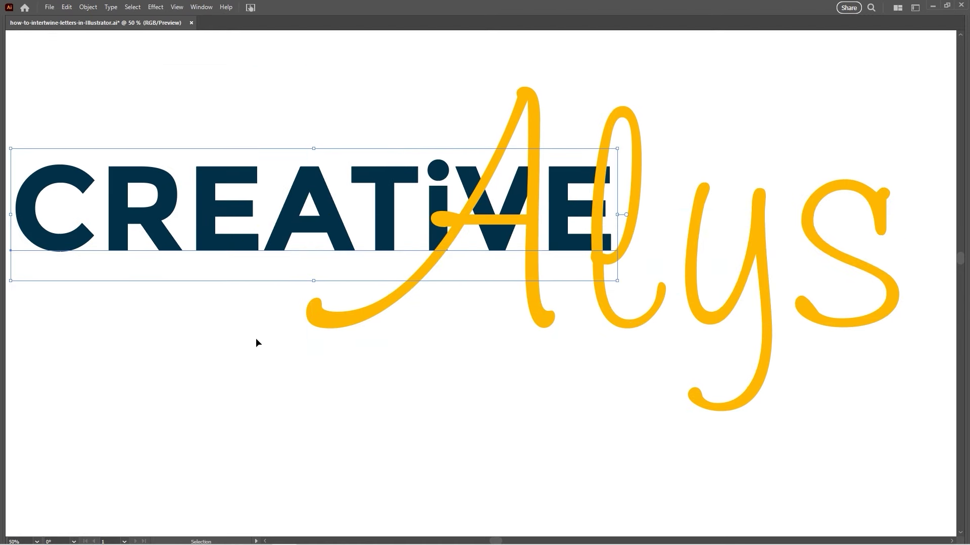
{"action": "key", "text": "ctrl+z"}
Try adding the letters "ssf" to the text "CREATiVE", undo the edit, and leave text editing
{"action": "key", "text": "t"}
{"action": "left_click", "coordinate": [250, 244]}
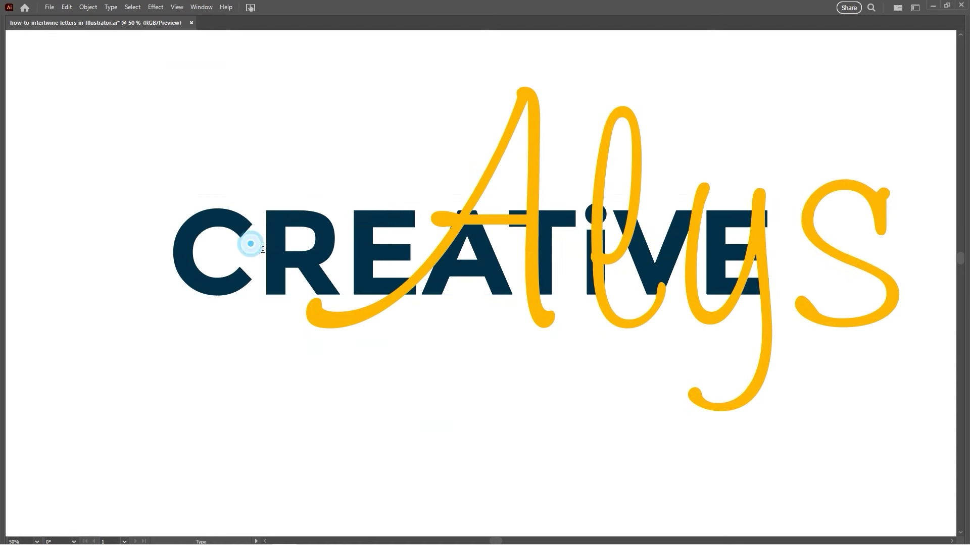
{"action": "type", "text": "ssf"}
{"action": "key", "text": "ctrl+z"}
{"action": "key", "text": "Escape"}
Undo the move of "Alys" and the release of the Intertwine object
{"action": "left_click", "coordinate": [283, 382]}
{"action": "key", "text": "a"}
{"action": "key", "text": "ctrl+z"}
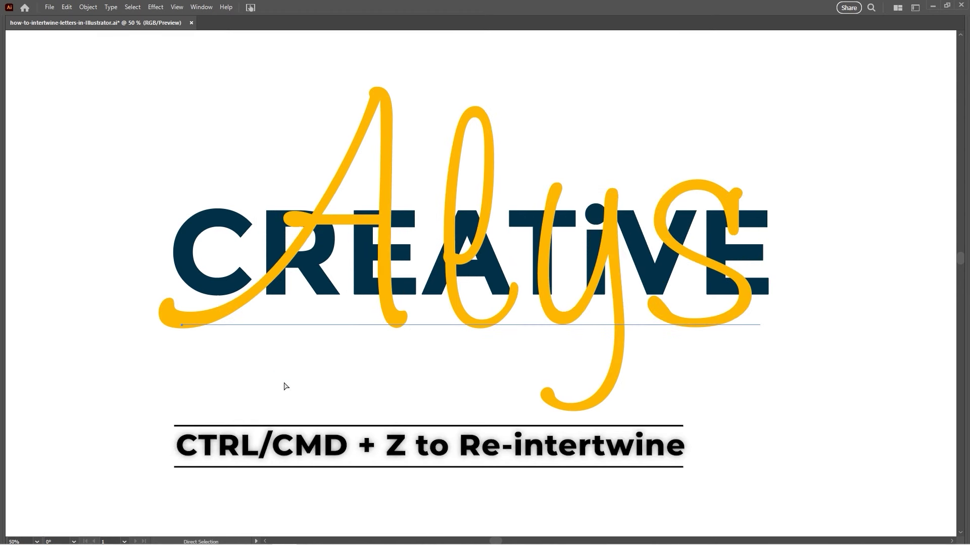
{"action": "key", "text": "ctrl+z"}
Try moving the re-intertwined lettering down and slightly left, and undo the move
{"action": "key", "text": "v"}
{"action": "left_click", "coordinate": [284, 382]}
{"action": "left_click_drag", "start_coordinate": [611, 383], "coordinate": [588, 426]}
{"action": "key", "text": "ctrl+z"}
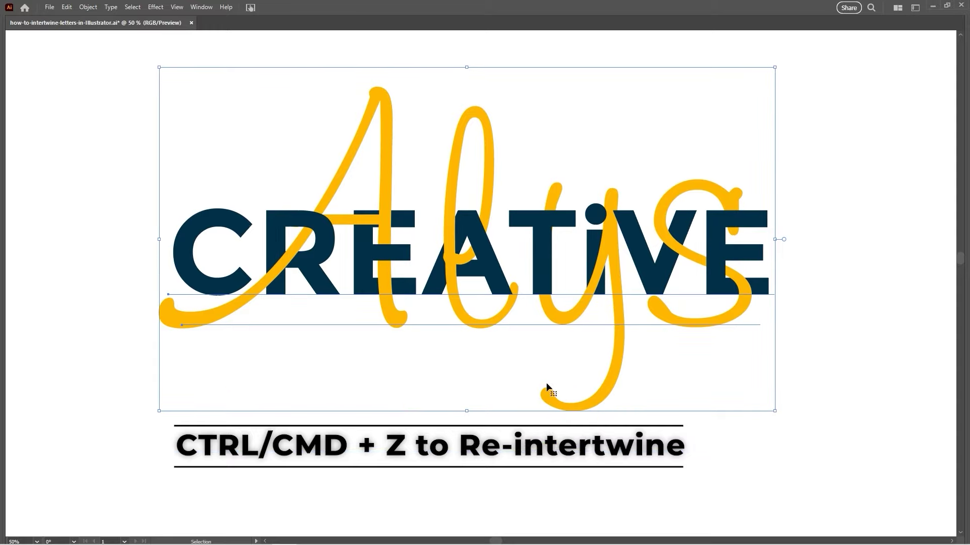
Convert the intertwined lettering to outlines and check its anchor points in Outline view before returning to Preview view
{"action": "left_click", "coordinate": [111, 7]}
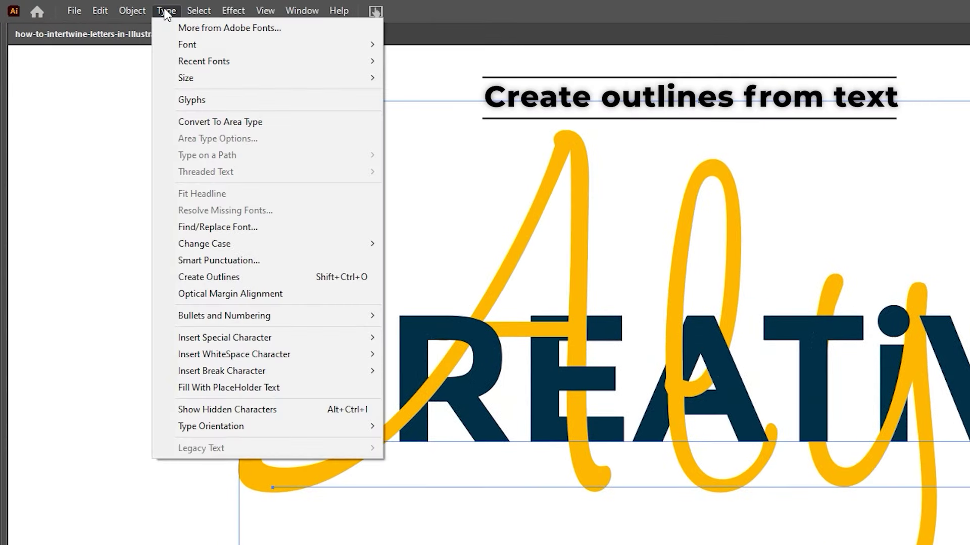
{"action": "left_click", "coordinate": [325, 280]}
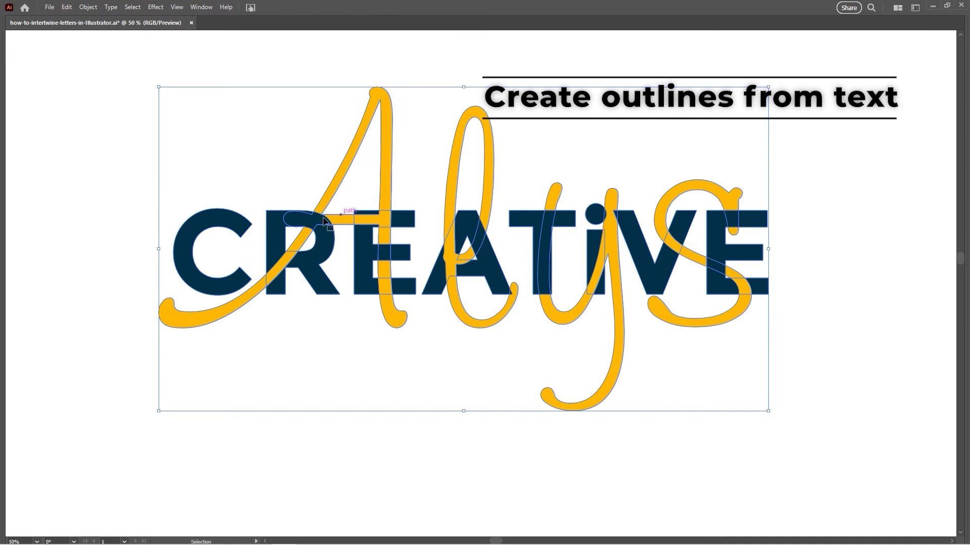
{"action": "key", "text": "a"}
{"action": "key", "text": "ctrl+y"}
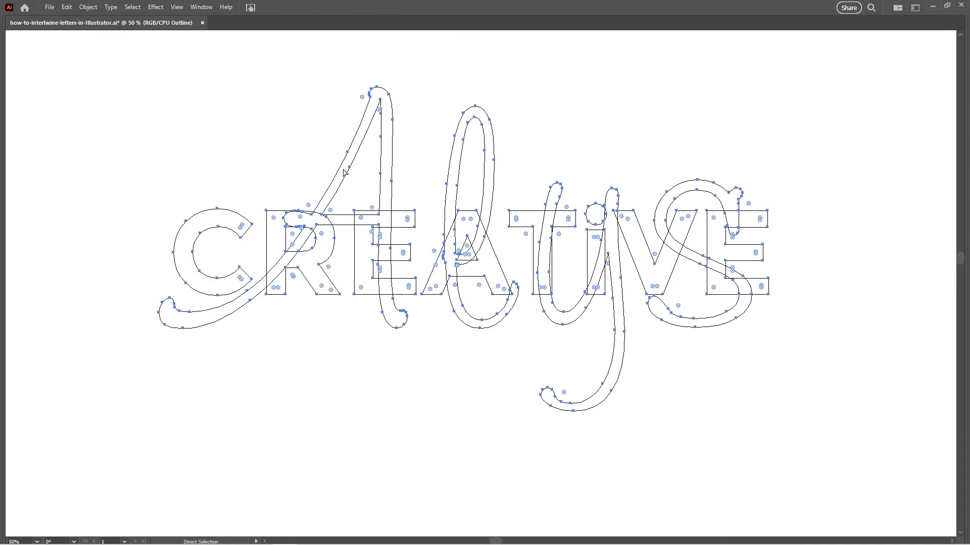
{"action": "key", "text": "v"}
{"action": "left_click", "coordinate": [298, 139]}
{"action": "key", "text": "a"}
{"action": "key", "text": "ctrl+y"}
Reopen the outlined lettering for Intertwine editing, swap the stacking of the "A" crossings over the "R" and "E", and swap them back
{"action": "left_click", "coordinate": [336, 176]}
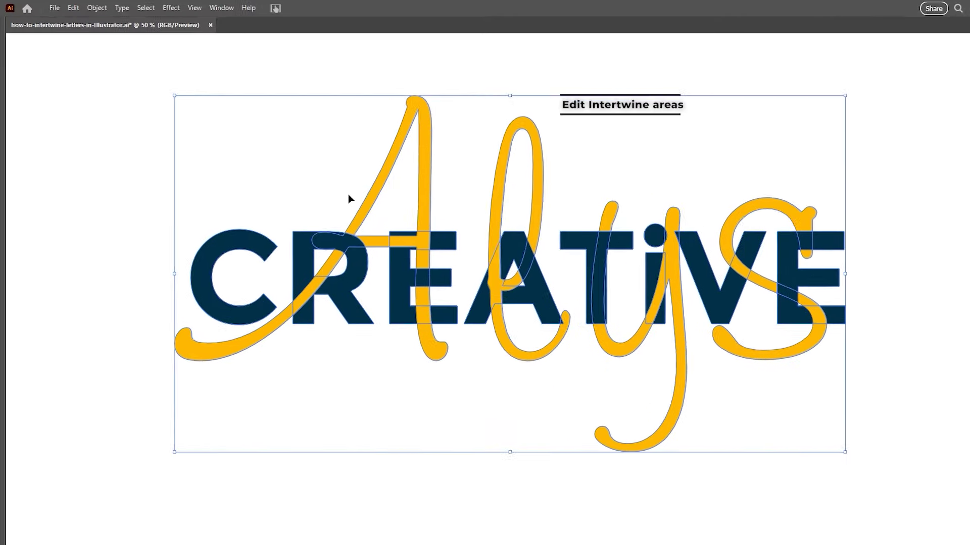
{"action": "left_click", "coordinate": [97, 8]}
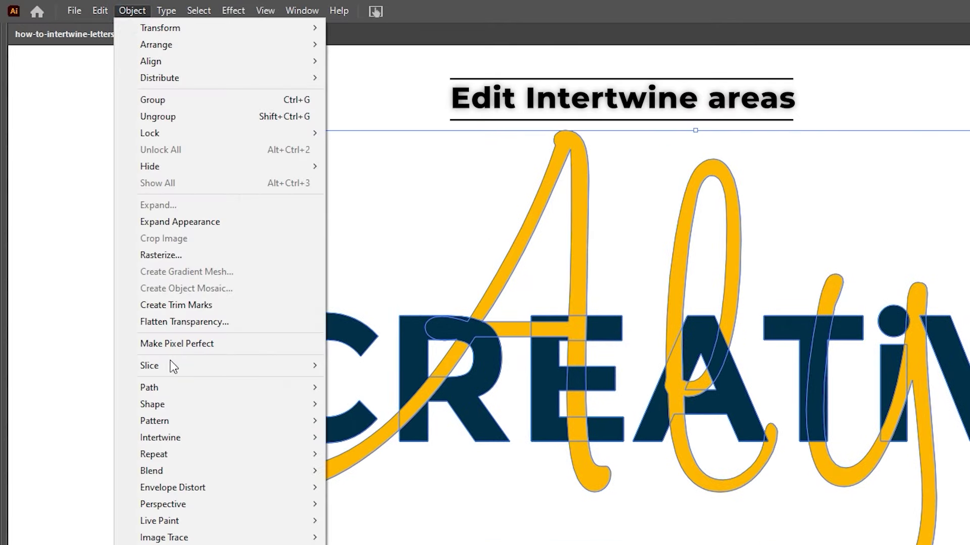
{"action": "mouse_move", "coordinate": [147, 438]}
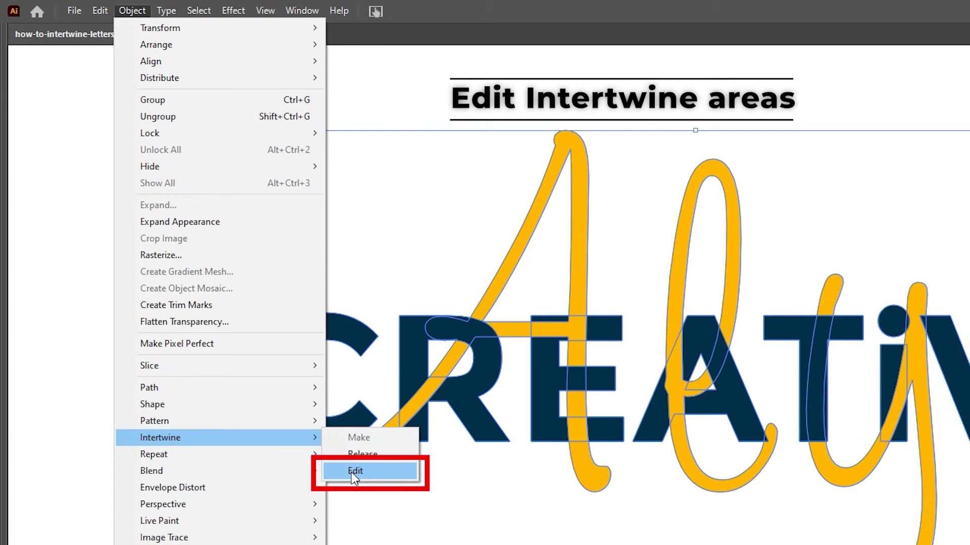
{"action": "left_click", "coordinate": [359, 471]}
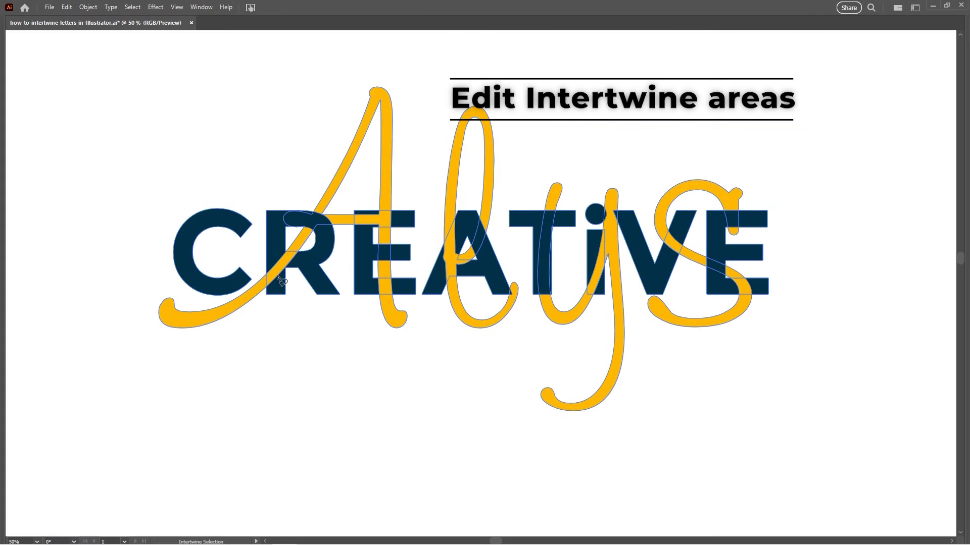
{"action": "left_click", "coordinate": [277, 268]}
{"action": "left_click", "coordinate": [317, 221]}
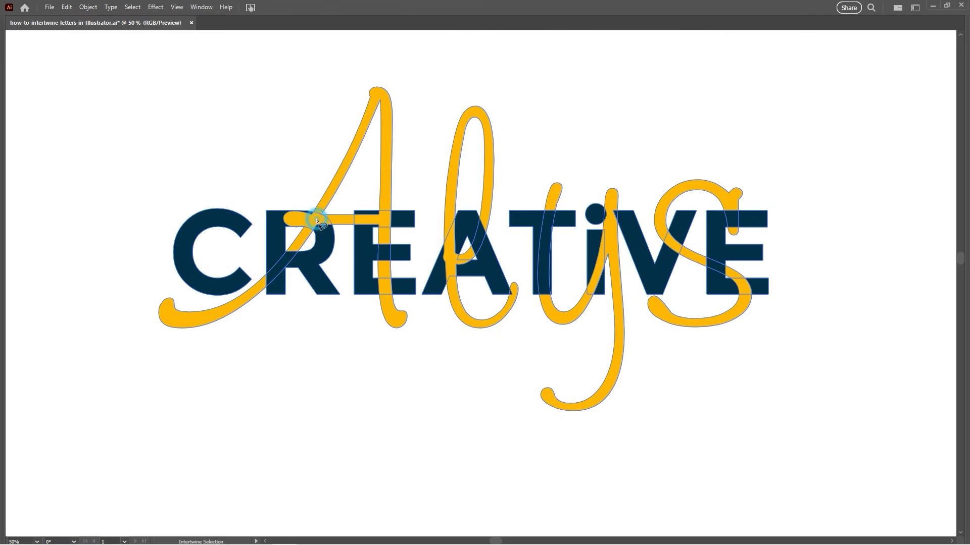
{"action": "left_click", "coordinate": [382, 218]}
{"action": "left_click", "coordinate": [382, 220]}
{"action": "left_click", "coordinate": [303, 218]}
{"action": "left_click", "coordinate": [284, 262]}
{"action": "key", "text": "v"}
{"action": "left_click", "coordinate": [255, 181]}
Release the Intertwine object and move the outlined "Alys" down and right and "CREATiVE" up and left
{"action": "left_click", "coordinate": [352, 212]}
{"action": "left_click", "coordinate": [88, 7]}
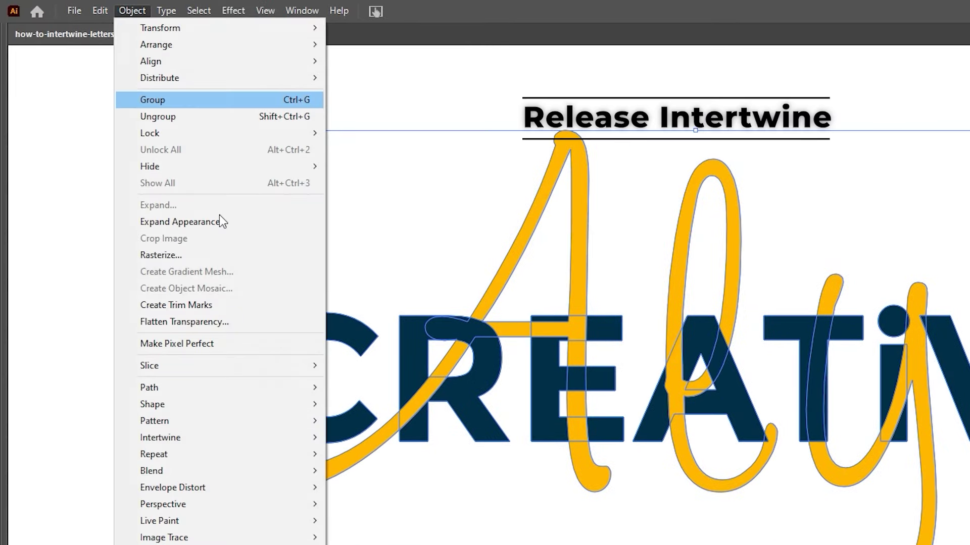
{"action": "left_click", "coordinate": [208, 438]}
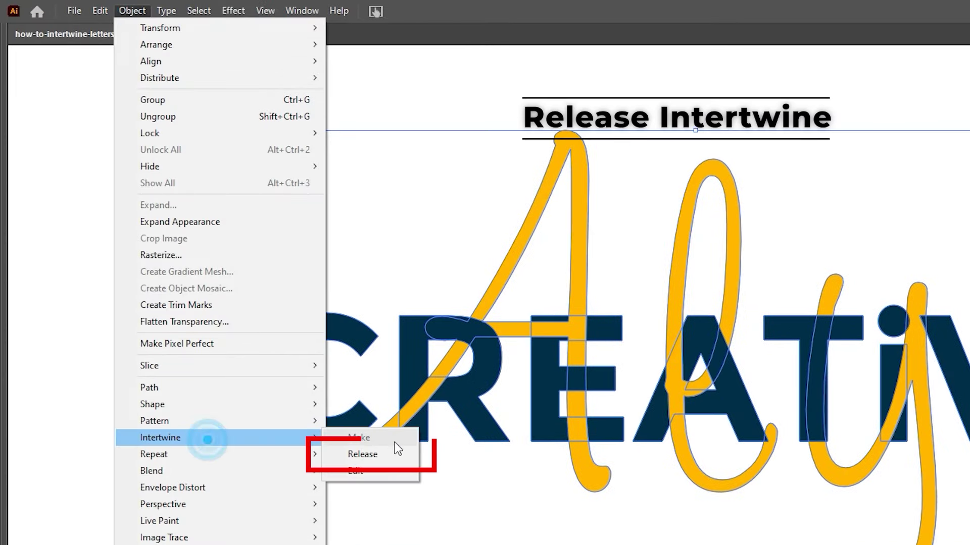
{"action": "left_click", "coordinate": [371, 455]}
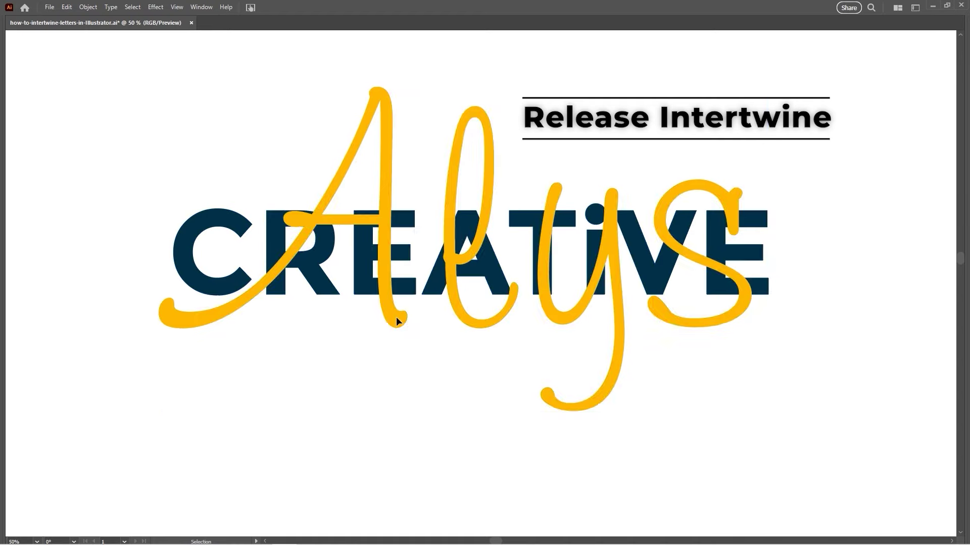
{"action": "left_click_drag", "start_coordinate": [396, 321], "coordinate": [514, 343]}
{"action": "left_click_drag", "start_coordinate": [348, 291], "coordinate": [248, 251]}
{"action": "key", "text": "a"}
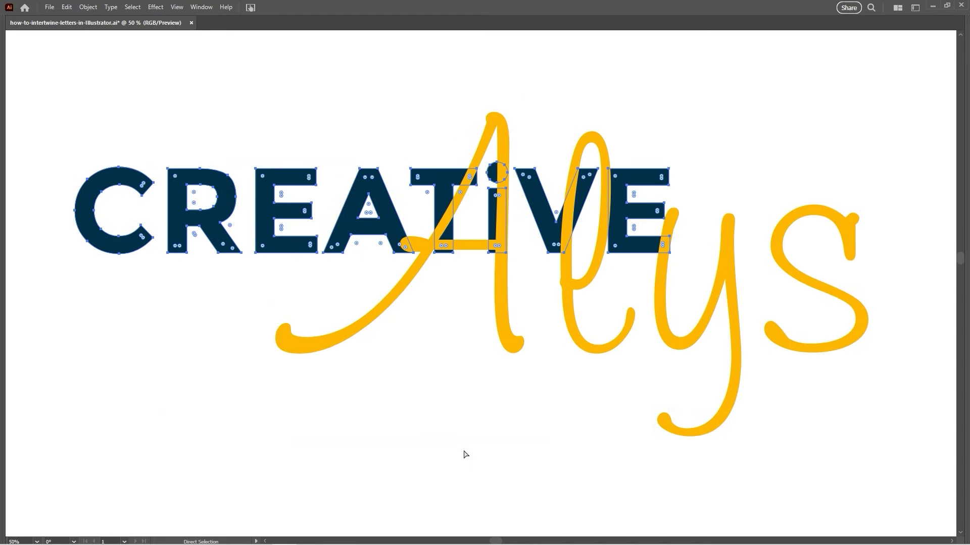
Undo the moves of both words and the Intertwine release, and deselect the artwork
{"action": "key", "text": "ctrl+z"}
{"action": "key", "text": "ctrl+z"}
{"action": "key", "text": "ctrl+z"}
{"action": "left_click", "coordinate": [433, 443]}
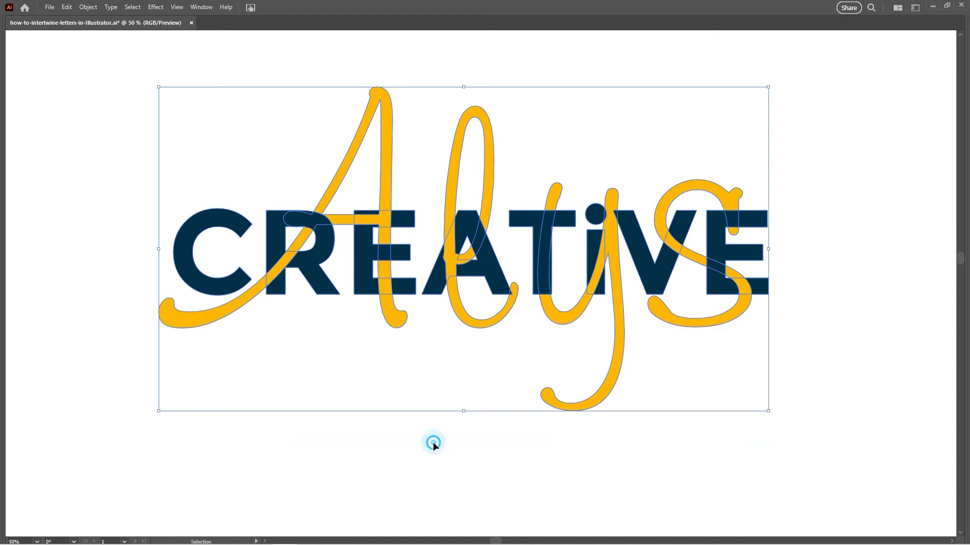
Move the whole intertwined lettering onto the artboard and scale it down to fit the page width
{"action": "key", "text": "ctrl+minus"}
{"action": "key", "text": "ctrl+minus"}
{"action": "key", "text": "ctrl+minus"}
{"action": "left_click_drag", "start_coordinate": [660, 389], "coordinate": [465, 282]}
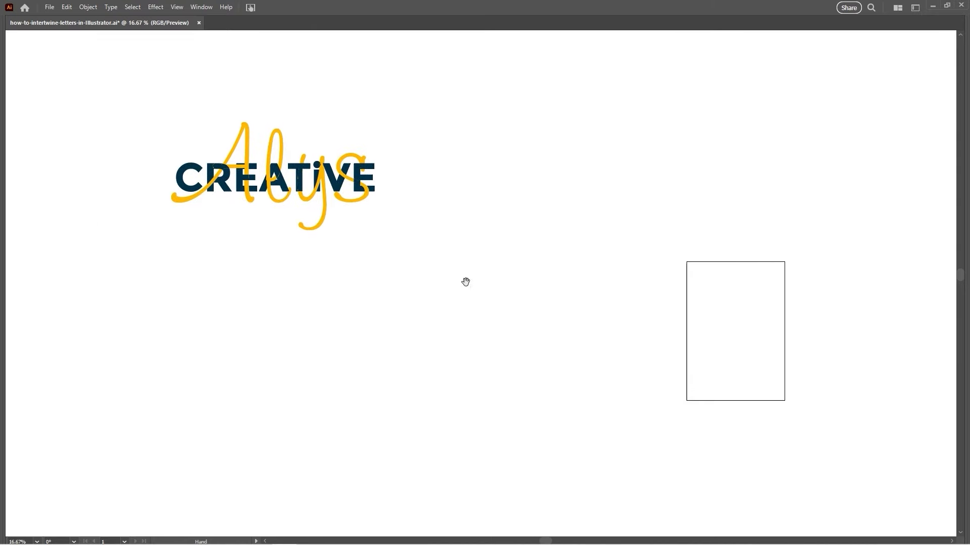
{"action": "key", "text": "ctrl+a"}
{"action": "left_click_drag", "start_coordinate": [367, 185], "coordinate": [842, 339]}
{"action": "left_click_drag", "start_coordinate": [792, 352], "coordinate": [626, 327]}
{"action": "left_click", "coordinate": [609, 350]}
Reposition the lettering so it sits horizontally centred within the artboard, and deselect it
{"action": "left_click", "coordinate": [564, 306], "text": "ctrl"}
{"action": "left_click", "coordinate": [537, 297]}
{"action": "left_click", "coordinate": [468, 273]}
{"action": "left_click", "coordinate": [461, 277]}
{"action": "left_click", "coordinate": [459, 275]}
{"action": "left_click_drag", "start_coordinate": [504, 321], "coordinate": [613, 381]}
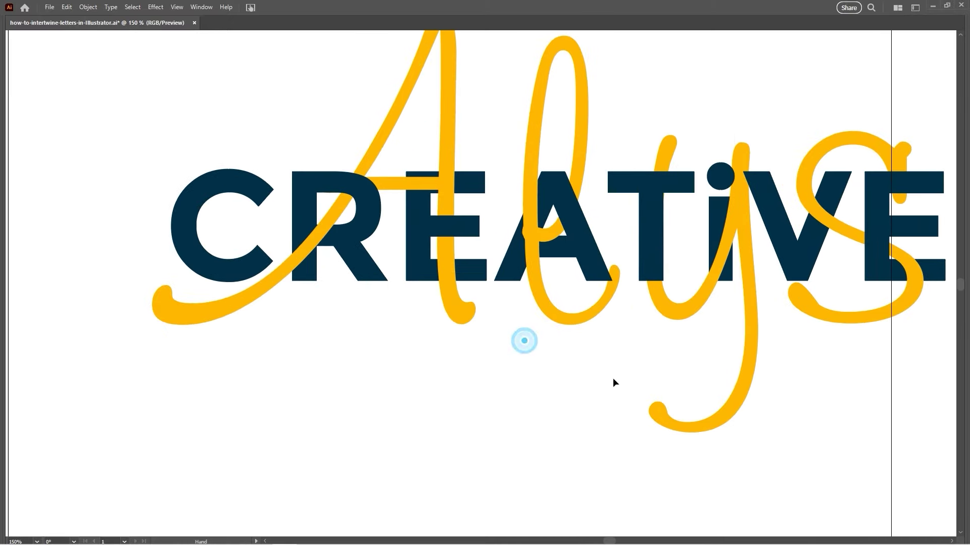
{"action": "left_click_drag", "start_coordinate": [651, 258], "coordinate": [544, 256]}
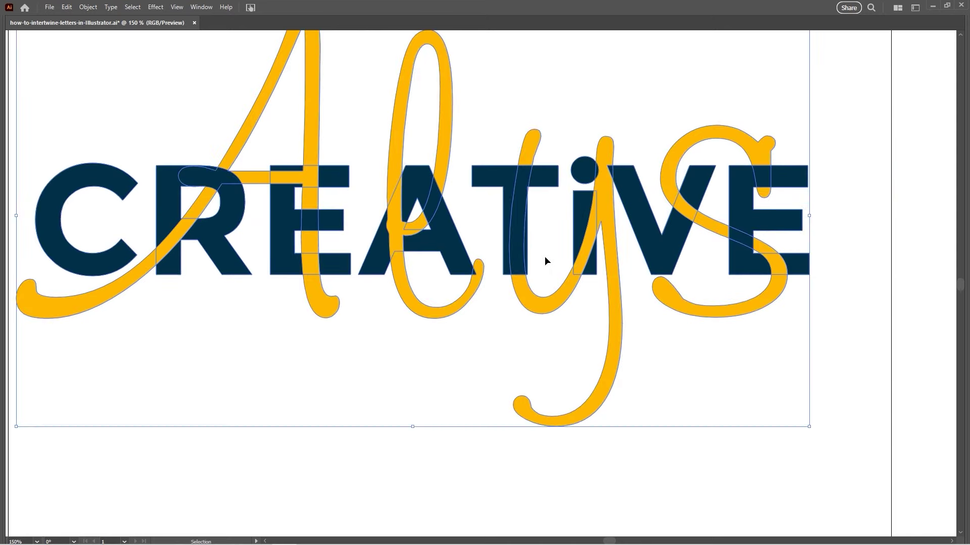
{"action": "key", "text": "ctrl+minus"}
{"action": "key", "text": "ctrl+minus"}
{"action": "left_click_drag", "start_coordinate": [493, 283], "coordinate": [509, 256]}
{"action": "left_click", "coordinate": [556, 362]}
Shorten the artboard from its top and bottom edges to fit around the lettering, and leave artboard editing
{"action": "left_click_drag", "start_coordinate": [534, 198], "coordinate": [535, 246]}
{"action": "left_click", "coordinate": [555, 185]}
{"action": "key", "text": "shift+o"}
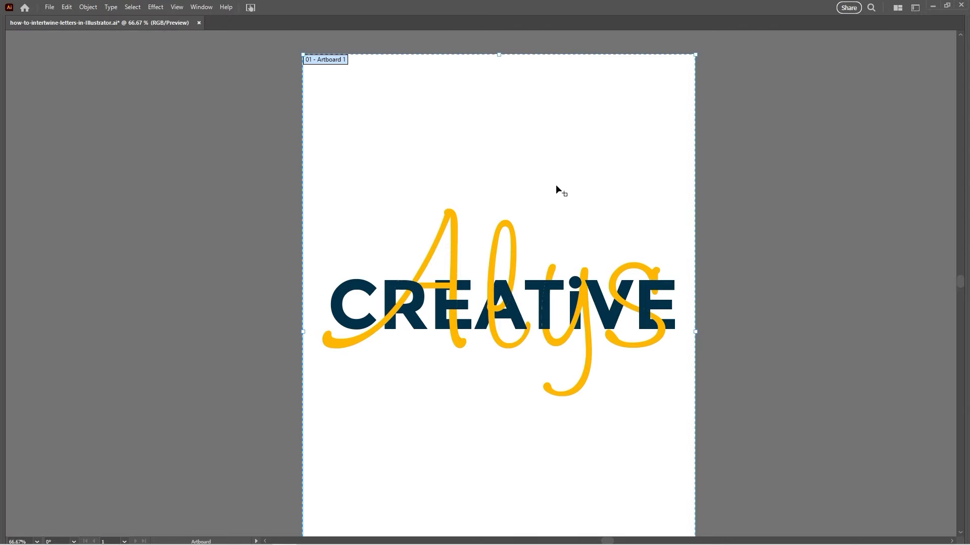
{"action": "left_click_drag", "start_coordinate": [499, 55], "coordinate": [508, 173]}
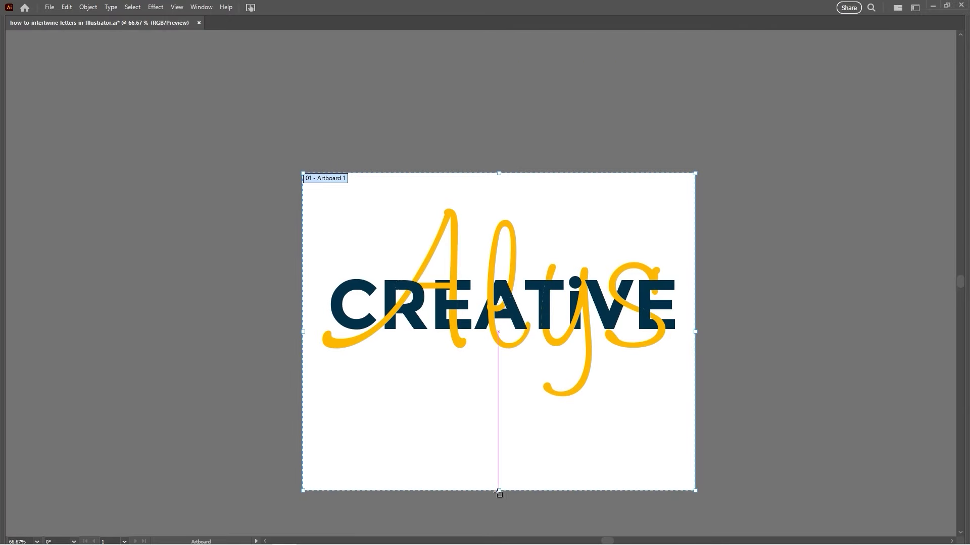
{"action": "left_click_drag", "start_coordinate": [499, 492], "coordinate": [506, 416]}
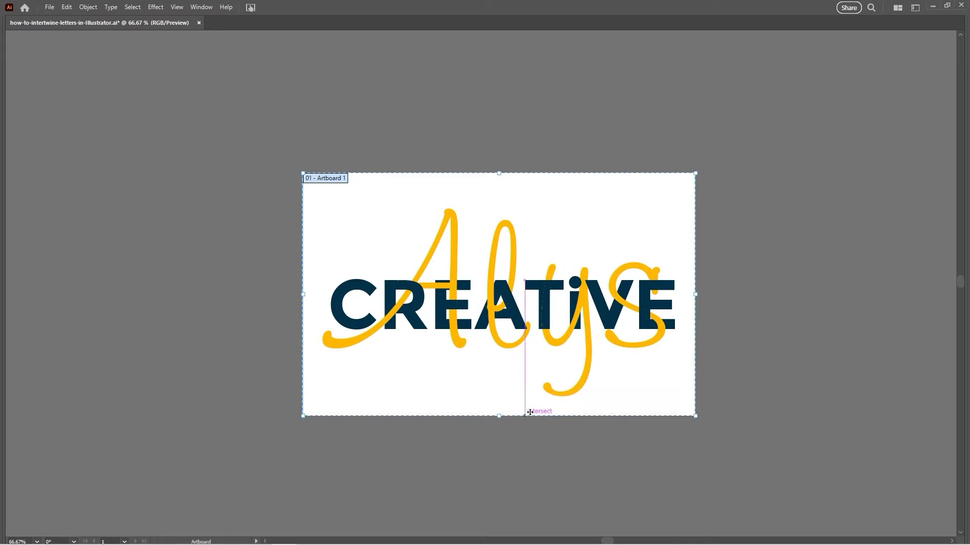
{"action": "key", "text": "Escape"}
{"action": "scroll", "coordinate": [621, 404], "scroll_direction": "up", "scroll_amount": 1}
{"action": "left_click_drag", "start_coordinate": [668, 356], "coordinate": [437, 233]}
{"action": "left_click", "coordinate": [428, 342]}
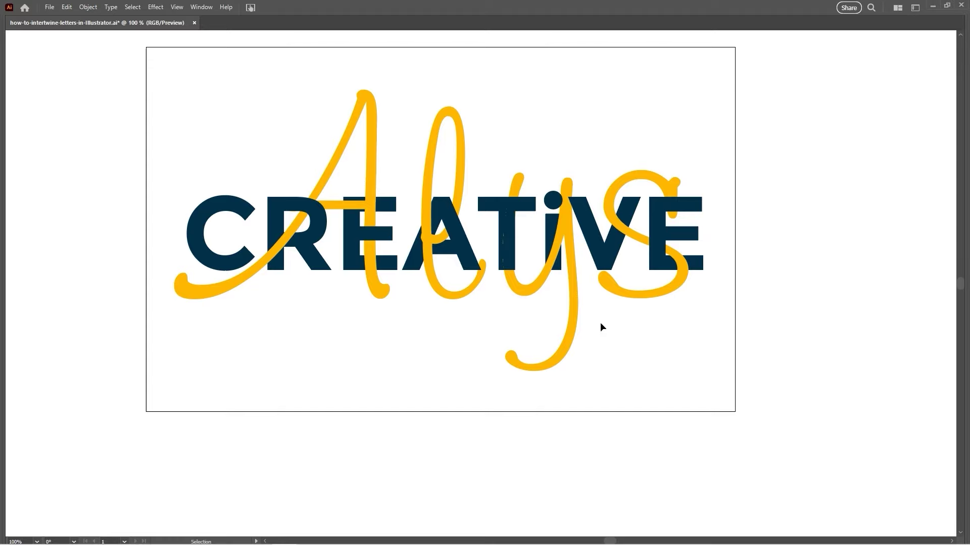
{"action": "left_click", "coordinate": [566, 249]}
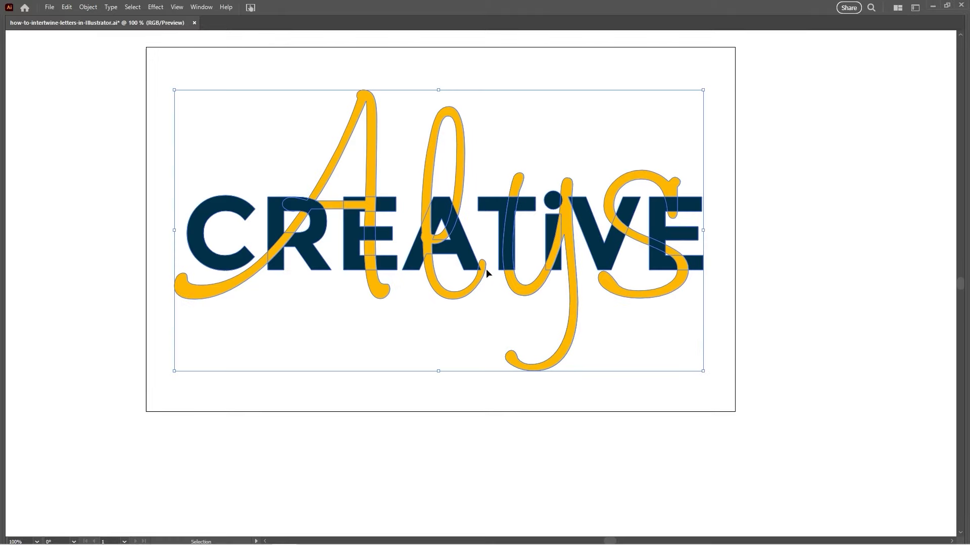
{"action": "left_click", "coordinate": [439, 338]}
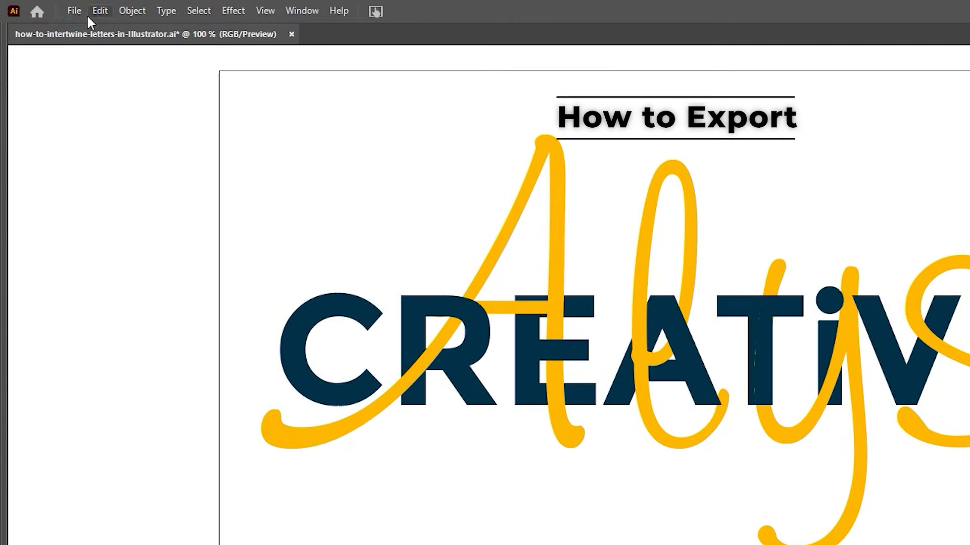
Open Save for Web (Legacy) for the artboard and turn off transparency for the PNG-24 export
{"action": "left_click", "coordinate": [49, 7]}
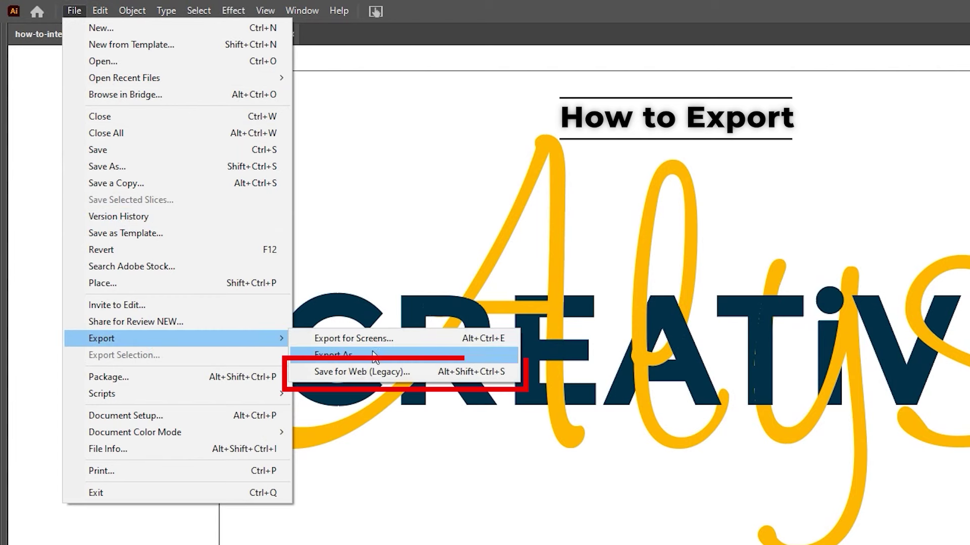
{"action": "left_click", "coordinate": [362, 375]}
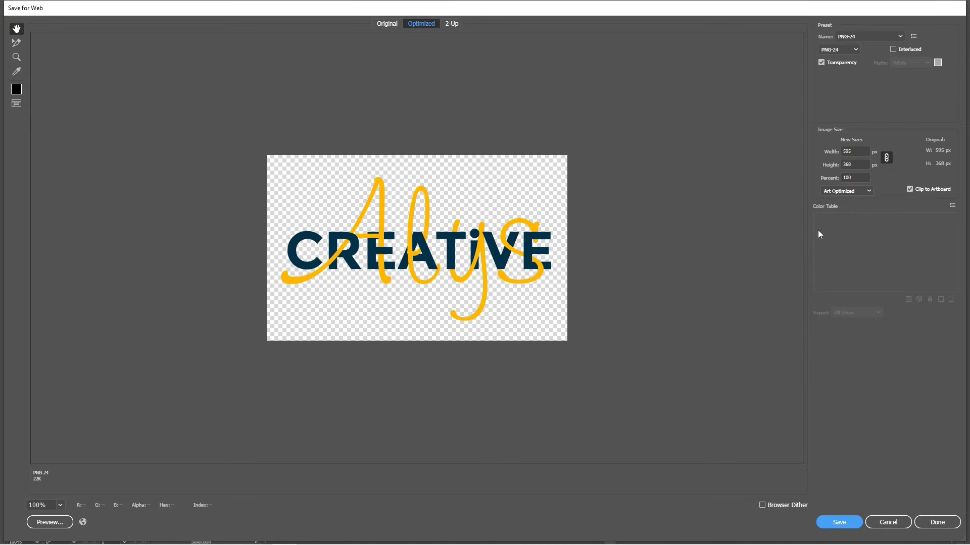
{"action": "left_click", "coordinate": [842, 50]}
{"action": "left_click", "coordinate": [842, 50]}
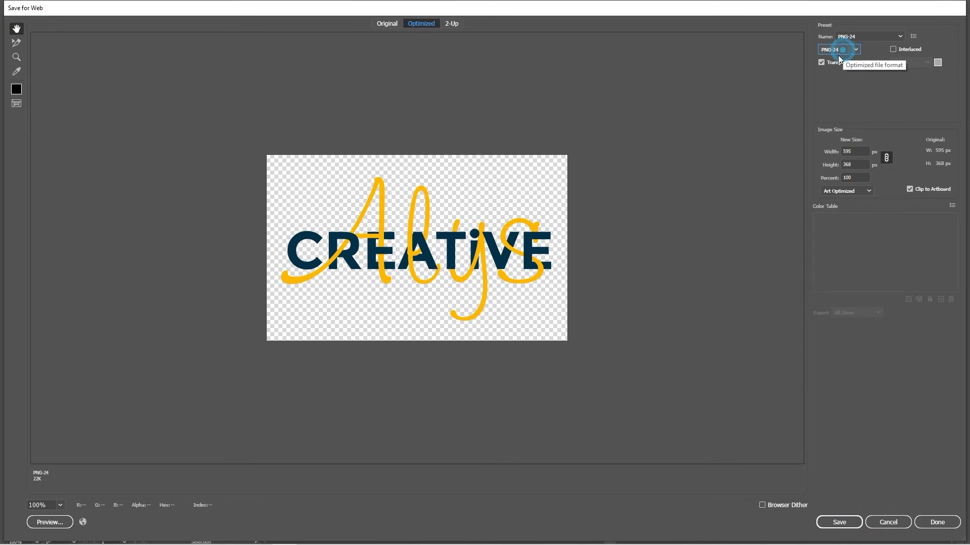
{"action": "left_click", "coordinate": [822, 63]}
{"action": "left_click", "coordinate": [821, 62]}
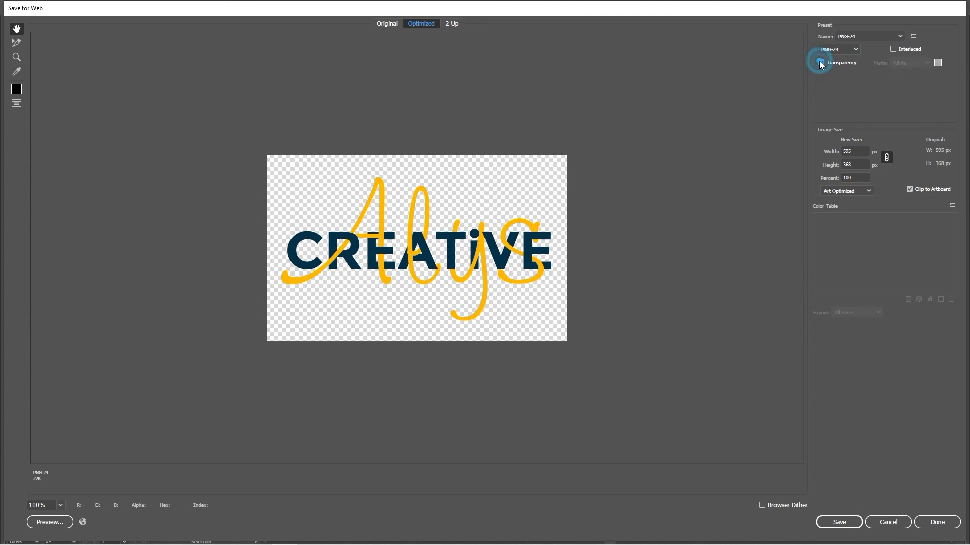
{"action": "left_click", "coordinate": [821, 63]}
Try export scales of 250 and 300 percent, inspecting the enlarged preview at each size
{"action": "double_click", "coordinate": [847, 176]}
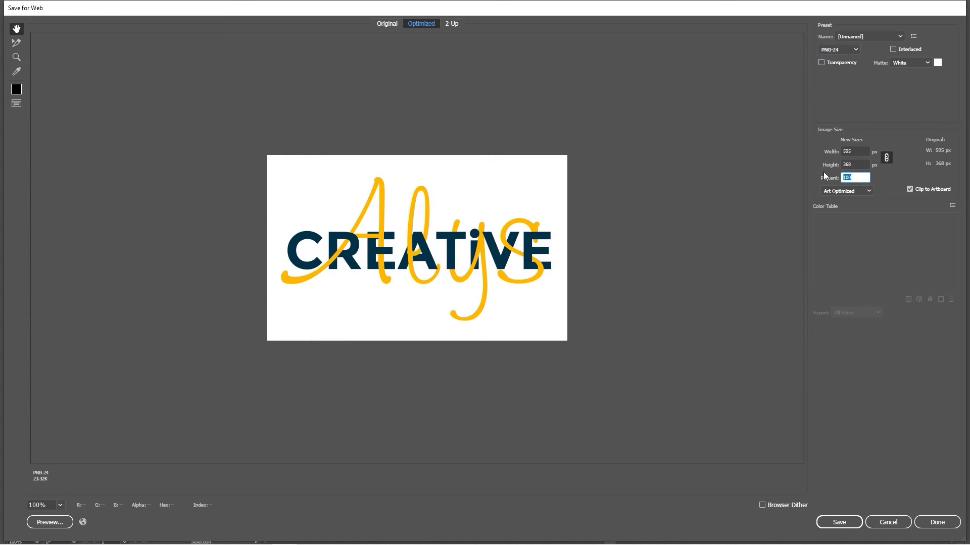
{"action": "type", "text": "250"}
{"action": "key", "text": "Tab"}
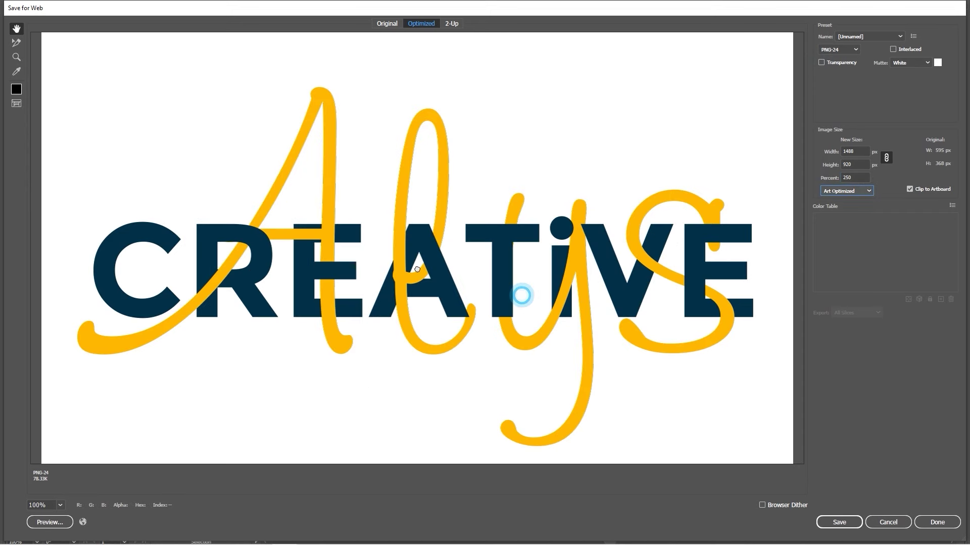
{"action": "left_click_drag", "start_coordinate": [443, 212], "coordinate": [444, 320]}
{"action": "left_click_drag", "start_coordinate": [618, 337], "coordinate": [622, 275]}
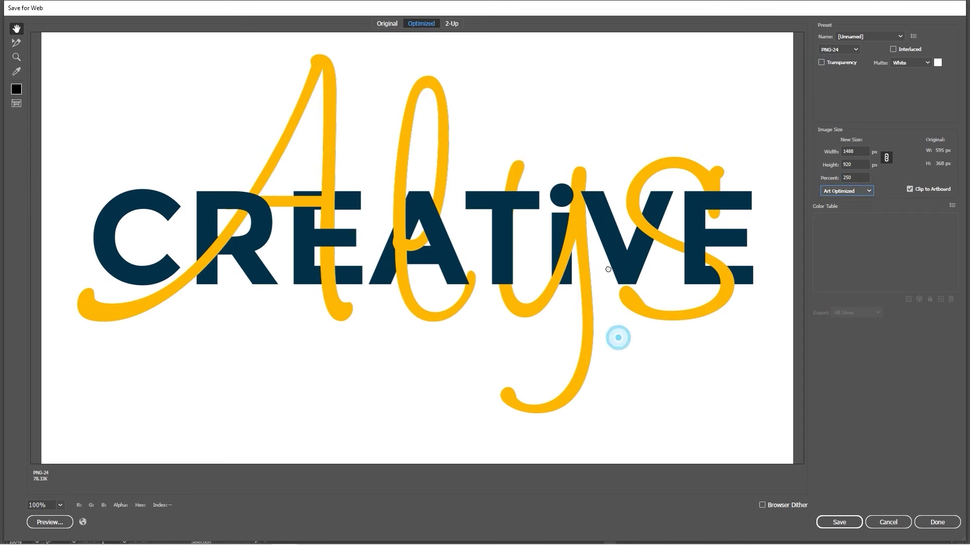
{"action": "double_click", "coordinate": [859, 177]}
{"action": "type", "text": "300"}
{"action": "key", "text": "Tab"}
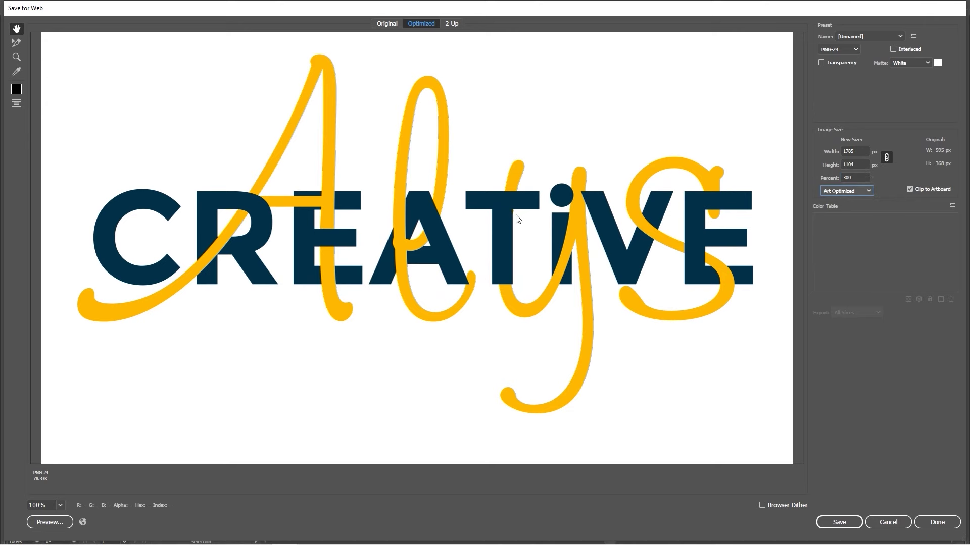
{"action": "left_click_drag", "start_coordinate": [589, 342], "coordinate": [487, 298]}
Set the export image scale to 200 percent
{"action": "left_click", "coordinate": [856, 176]}
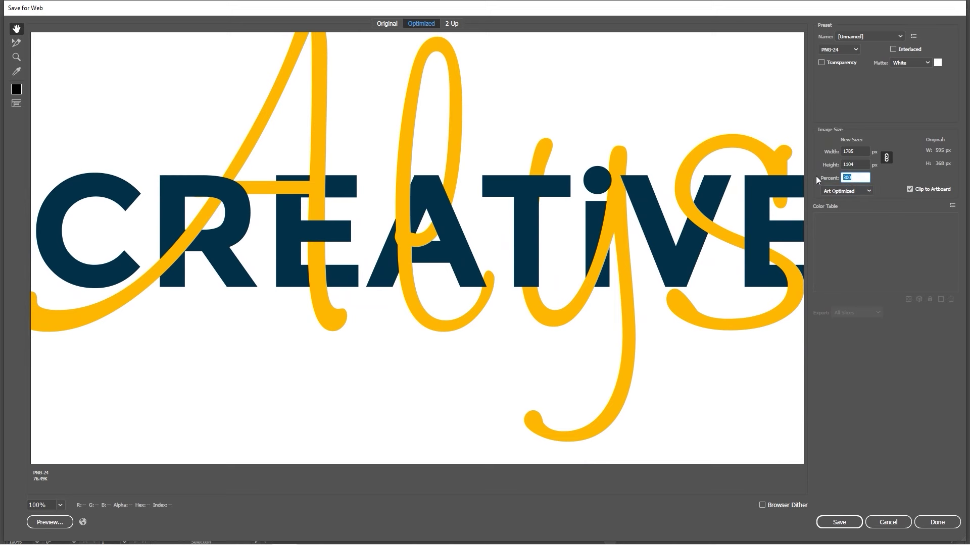
{"action": "type", "text": "200"}
{"action": "key", "text": "Tab"}
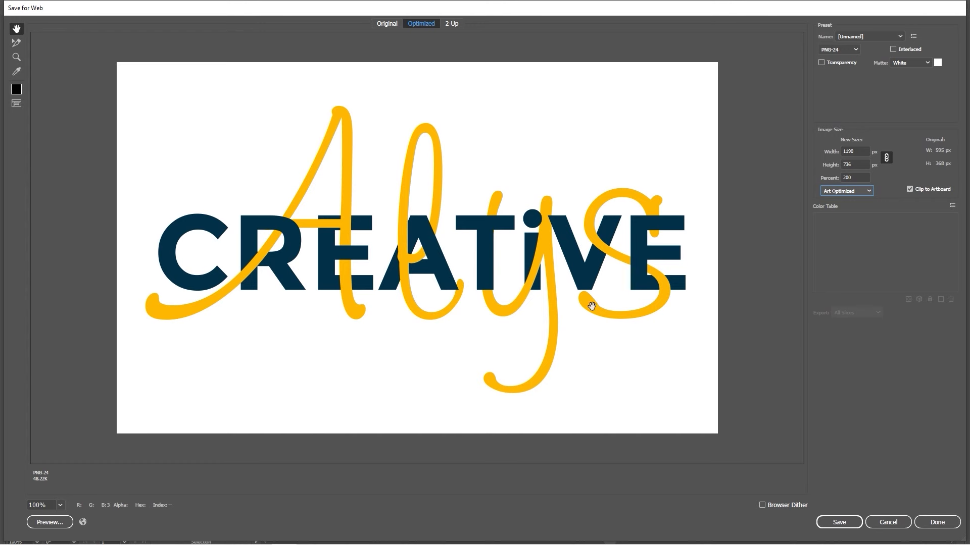
Try JPEG as the export format, and switch the format back to PNG-24
{"action": "left_click", "coordinate": [838, 50]}
{"action": "left_click", "coordinate": [838, 68]}
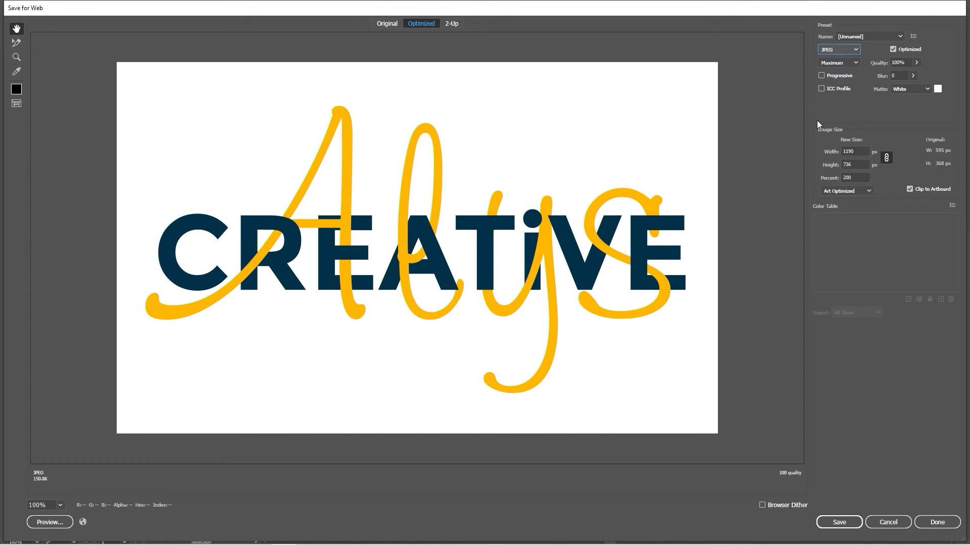
{"action": "left_click", "coordinate": [839, 49]}
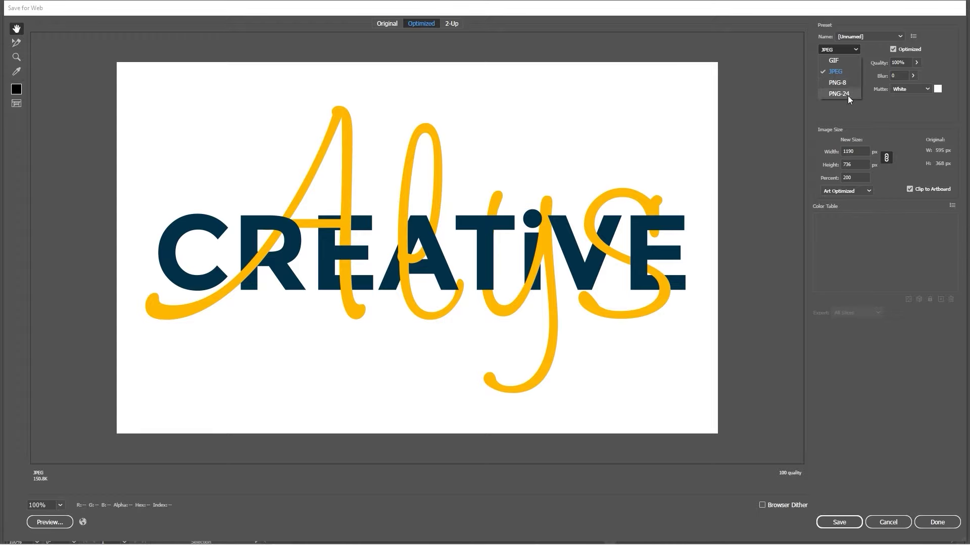
{"action": "left_click", "coordinate": [847, 95]}
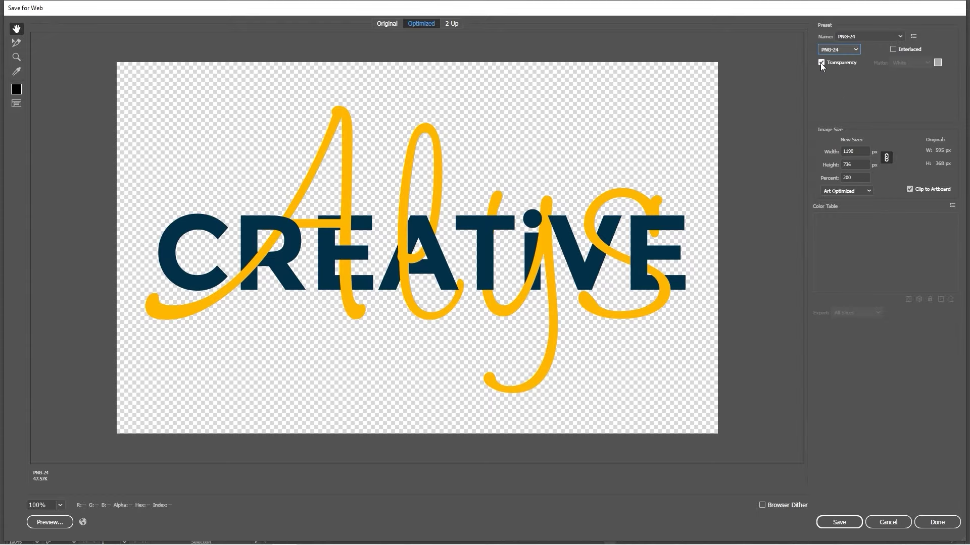
Compare the PNG-24 preview with transparency on and off, and cancel the web export
{"action": "left_click", "coordinate": [820, 63]}
{"action": "left_click", "coordinate": [820, 63]}
{"action": "left_click", "coordinate": [820, 63]}
{"action": "left_click", "coordinate": [821, 63]}
{"action": "left_click", "coordinate": [884, 522]}
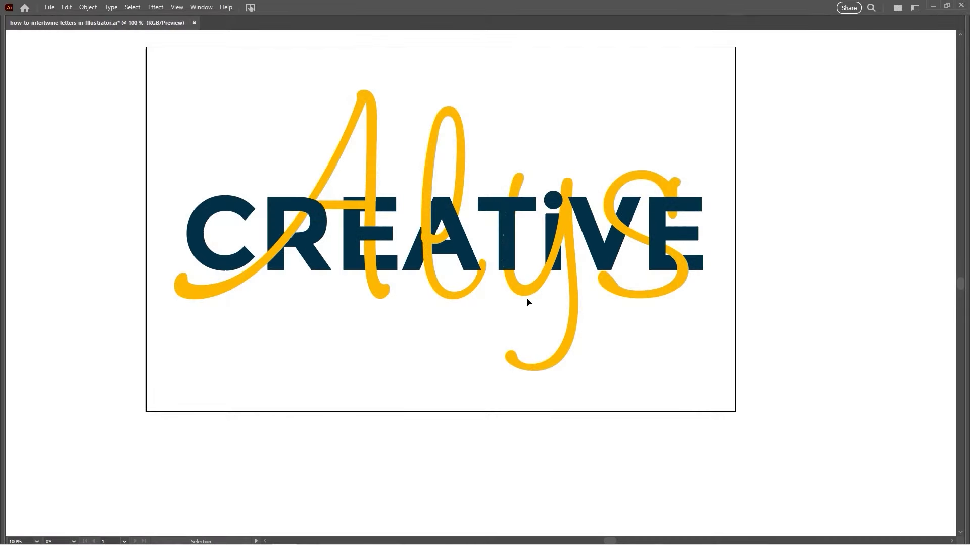
Draw a dark blue rectangle covering the whole artboard and send it behind the lettering
{"action": "left_click", "coordinate": [498, 276], "text": "ctrl"}
{"action": "left_click_drag", "start_coordinate": [475, 376], "coordinate": [554, 428]}
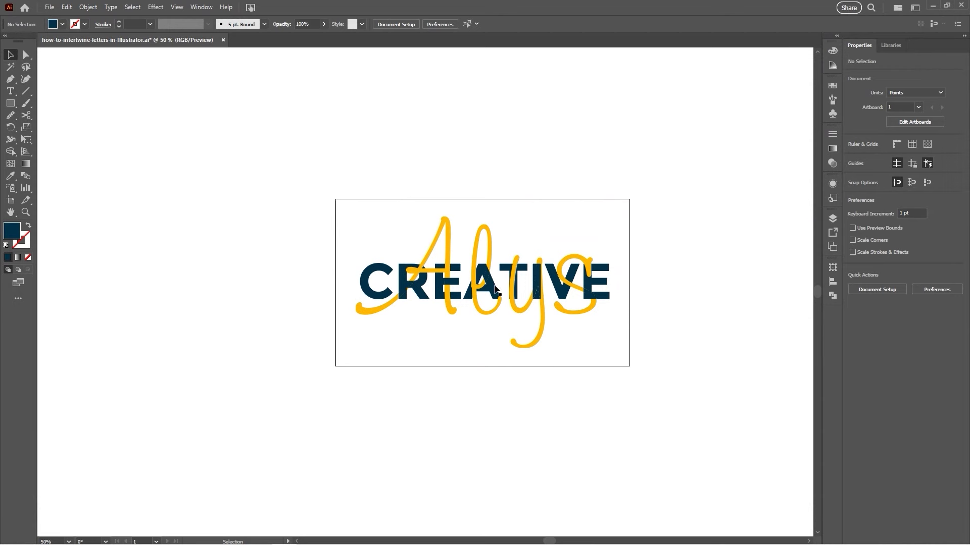
{"action": "key", "text": "m"}
{"action": "left_click_drag", "start_coordinate": [337, 199], "coordinate": [628, 365]}
{"action": "left_click_drag", "start_coordinate": [691, 363], "coordinate": [690, 362]}
{"action": "key", "text": "ctrl+shift+bracketleft"}
Select the whole CREATIVE letter group inside the intertwined artwork and fill it with white
{"action": "key", "text": "v"}
{"action": "key", "text": "a"}
{"action": "left_click", "coordinate": [539, 277]}
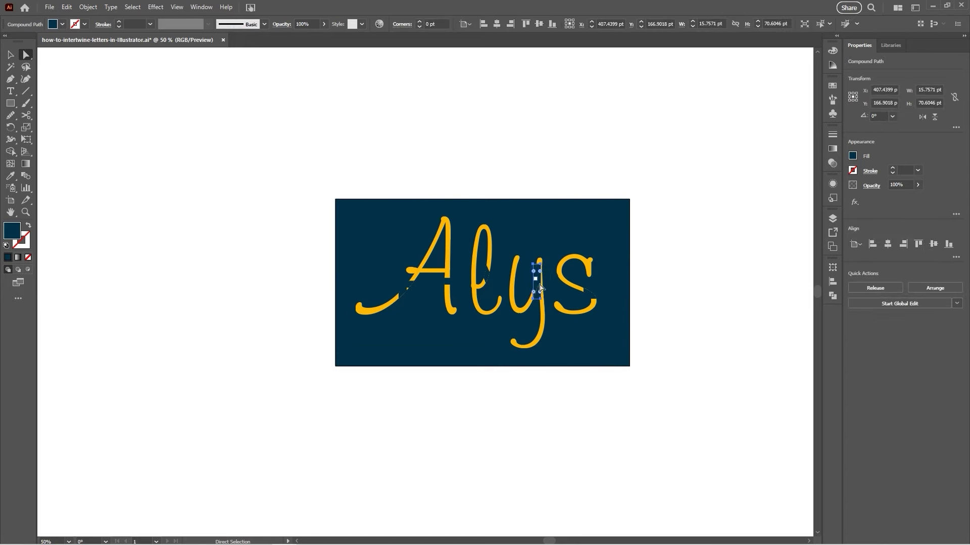
{"action": "left_click", "coordinate": [539, 281], "text": "alt"}
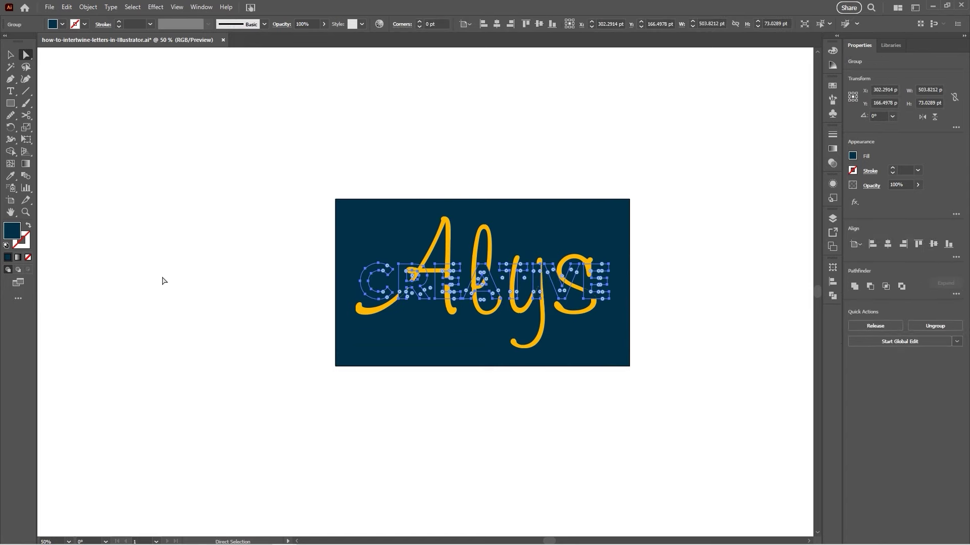
{"action": "key", "text": "v"}
{"action": "key", "text": "ctrl+bracketright"}
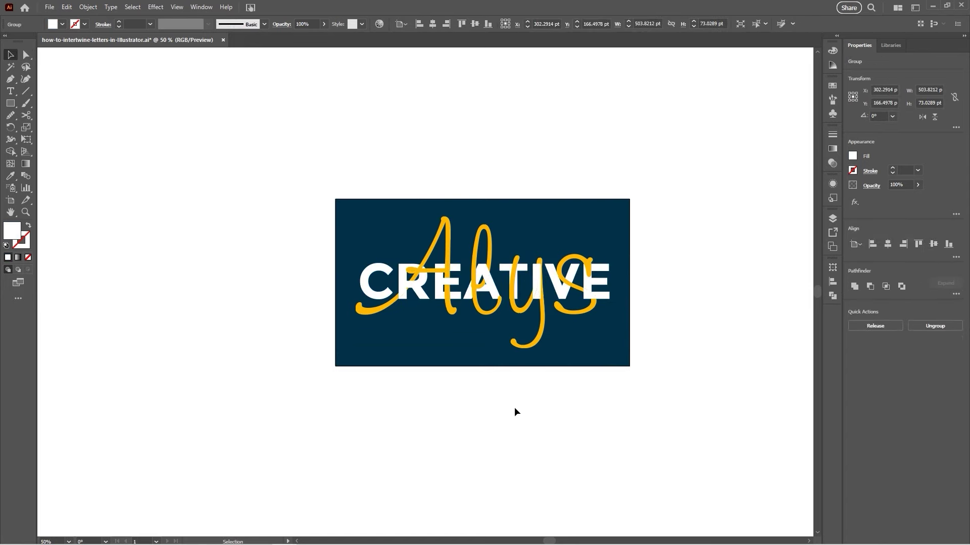
{"action": "left_click", "coordinate": [557, 417]}
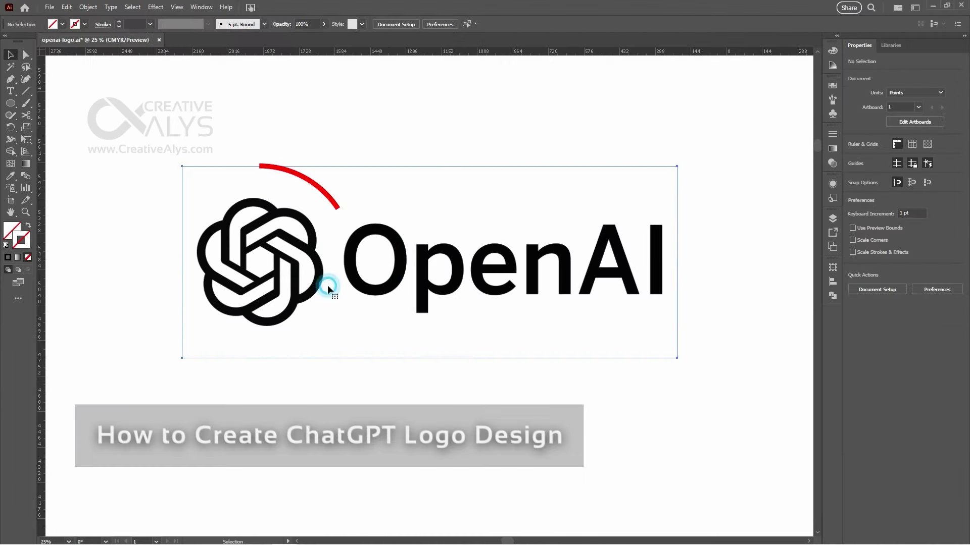
Create a polygon with an 80 pt radius and 6 sides in the empty area below the OpenAI logo
{"action": "left_click", "coordinate": [327, 285]}
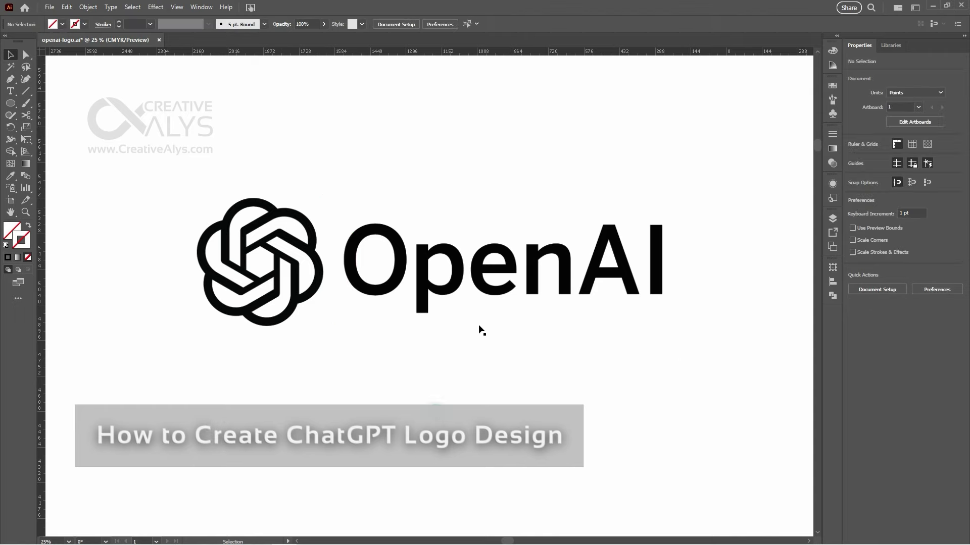
{"action": "left_click_drag", "start_coordinate": [477, 321], "coordinate": [474, 201]}
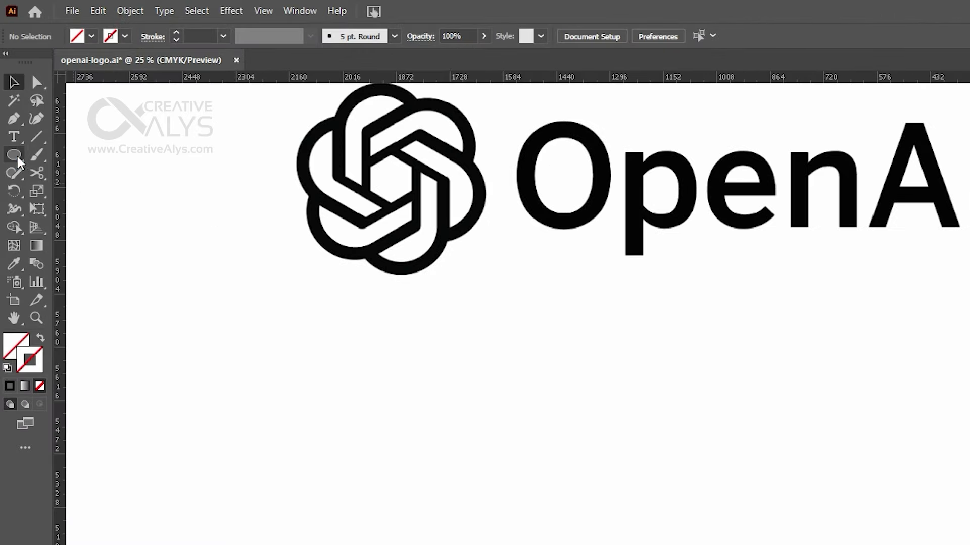
{"action": "left_click", "coordinate": [11, 106]}
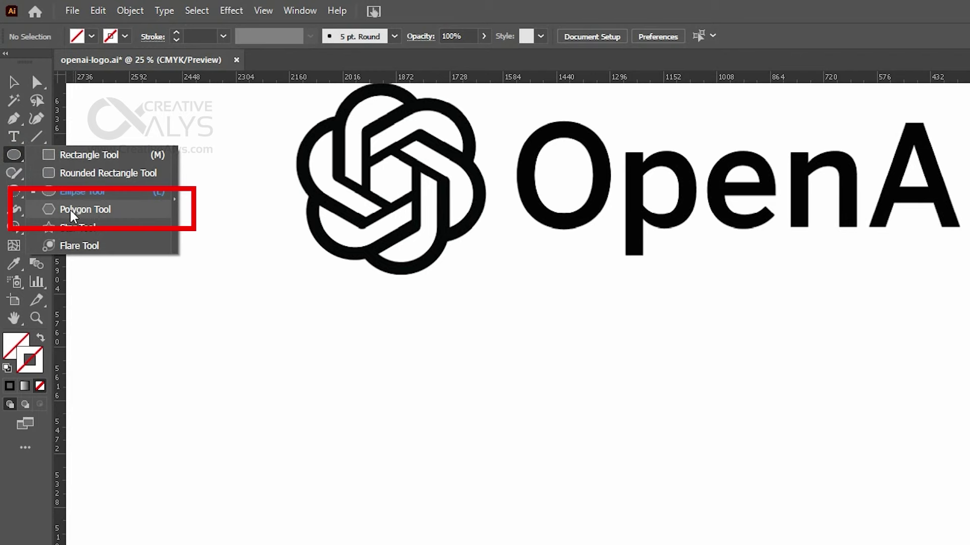
{"action": "left_click", "coordinate": [72, 213]}
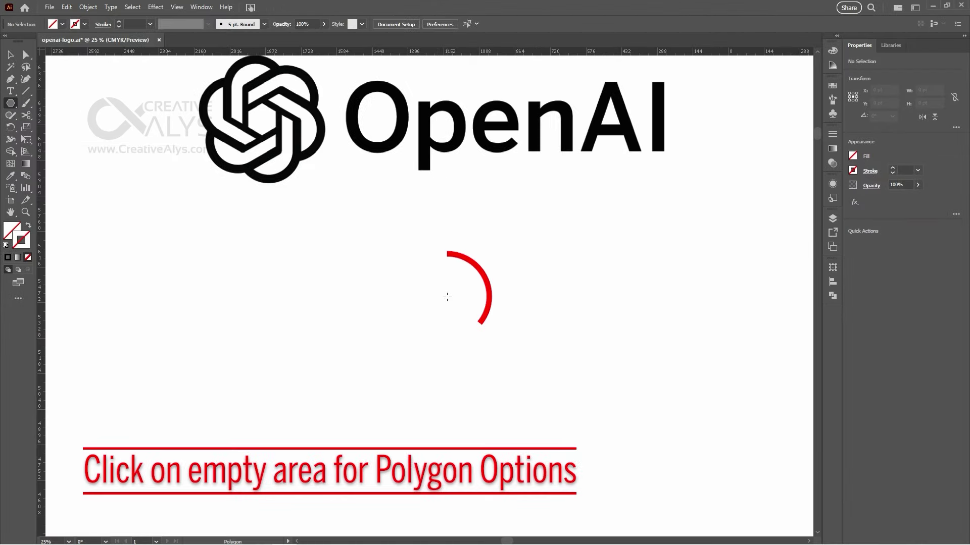
{"action": "left_click", "coordinate": [447, 296]}
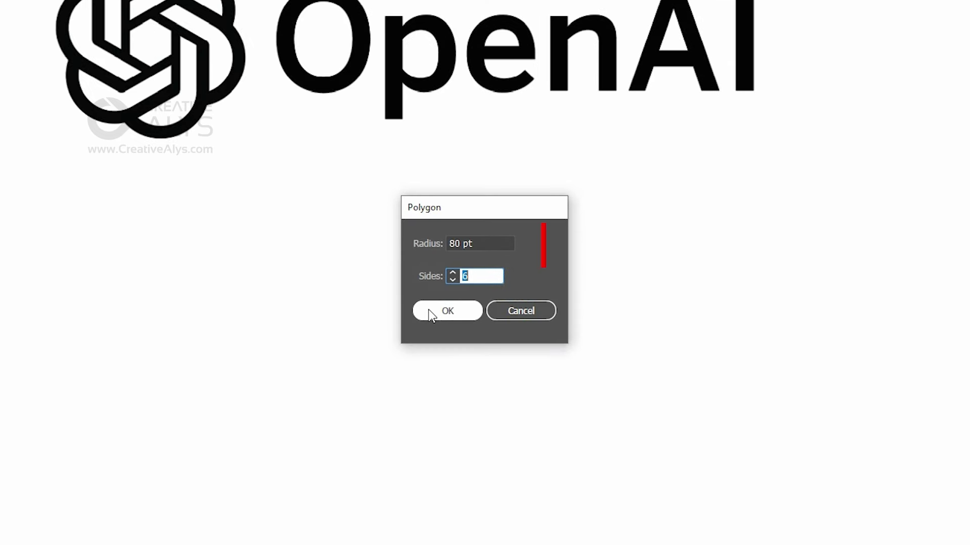
{"action": "left_click", "coordinate": [487, 244]}
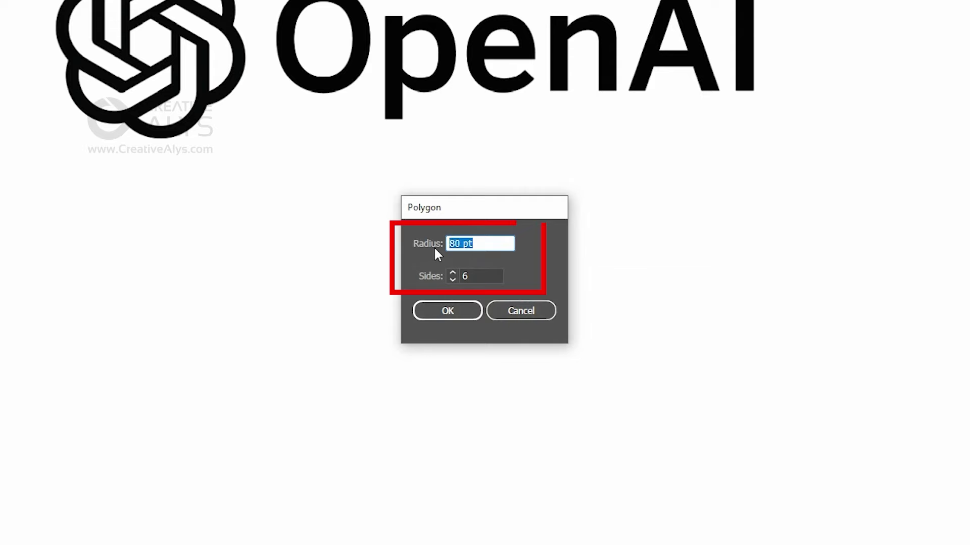
{"action": "left_click", "coordinate": [454, 313]}
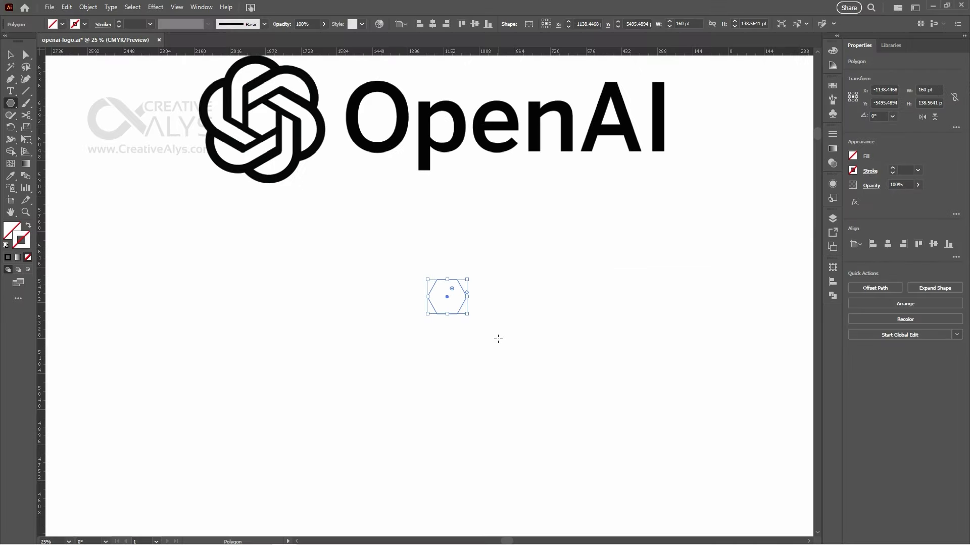
Give the hexagon a black 5 pt stroke and rotate it 90 degrees
{"action": "left_click", "coordinate": [836, 87]}
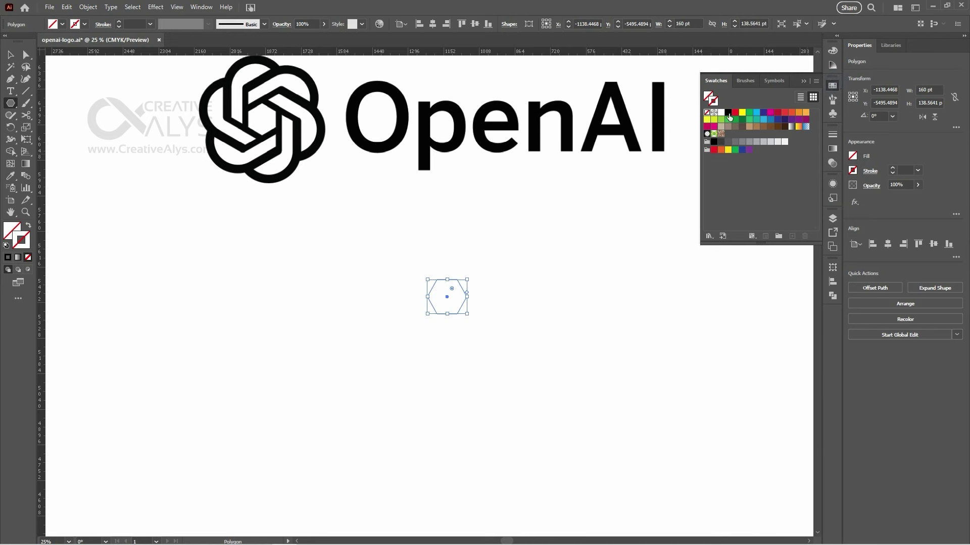
{"action": "left_click", "coordinate": [728, 113]}
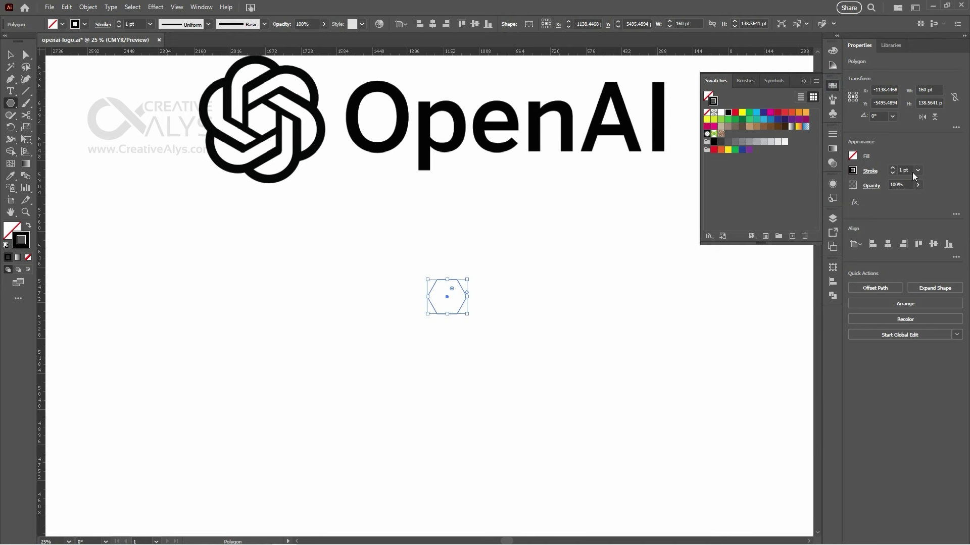
{"action": "left_click", "coordinate": [904, 170]}
{"action": "key", "text": "Return"}
{"action": "left_click", "coordinate": [832, 85]}
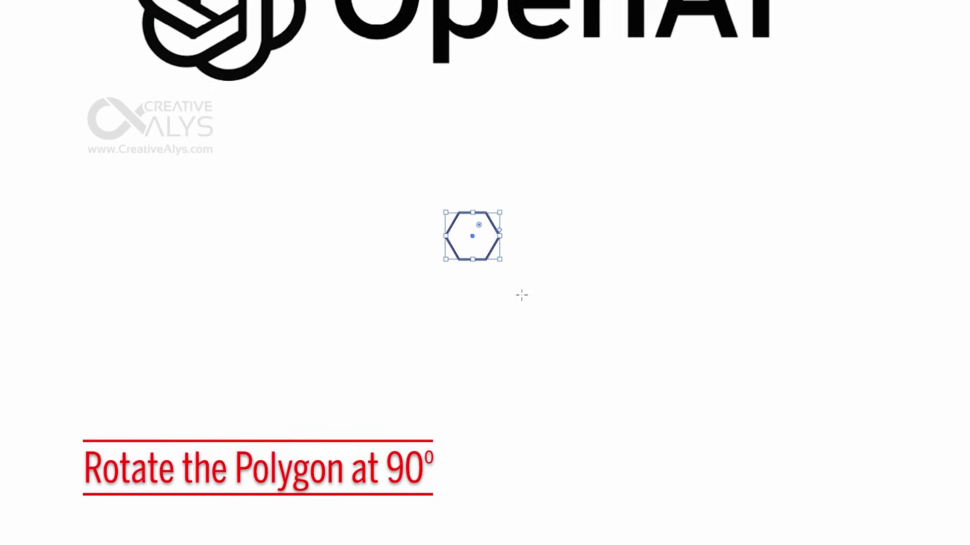
{"action": "left_click_drag", "start_coordinate": [518, 247], "coordinate": [526, 155]}
{"action": "left_click", "coordinate": [562, 250]}
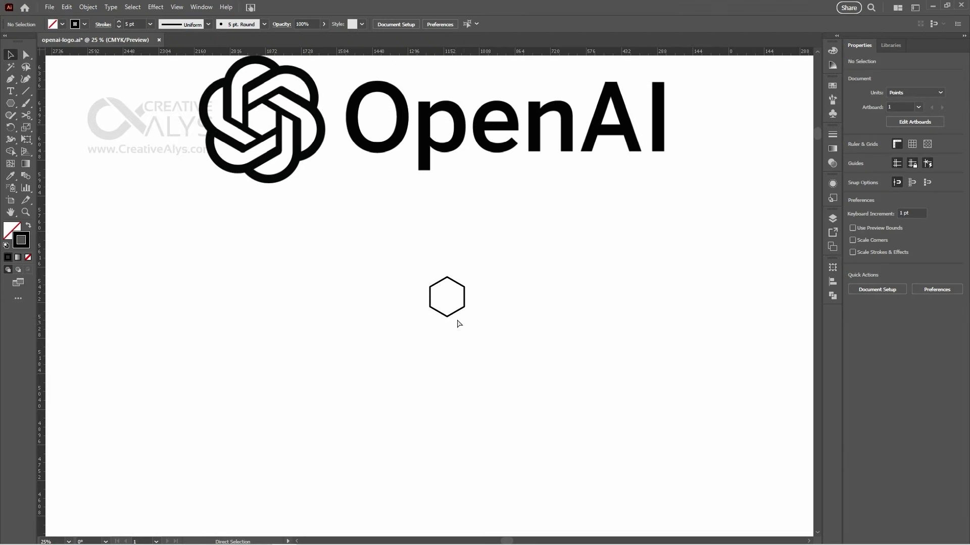
Add two horizontal ruler guides at the hexagon's upper and lower corners and two vertical guides along its side edges
{"action": "key", "text": "ctrl+equal"}
{"action": "key", "text": "ctrl+equal"}
{"action": "key", "text": "ctrl+equal"}
{"action": "key", "text": "ctrl+equal"}
{"action": "key", "text": "ctrl+equal"}
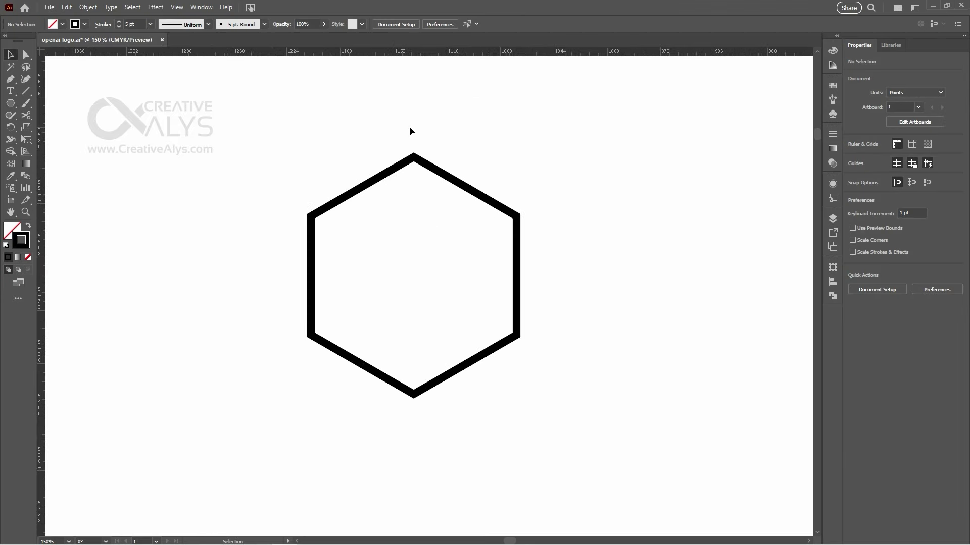
{"action": "left_click_drag", "start_coordinate": [420, 52], "coordinate": [413, 157]}
{"action": "left_click_drag", "start_coordinate": [426, 53], "coordinate": [414, 395]}
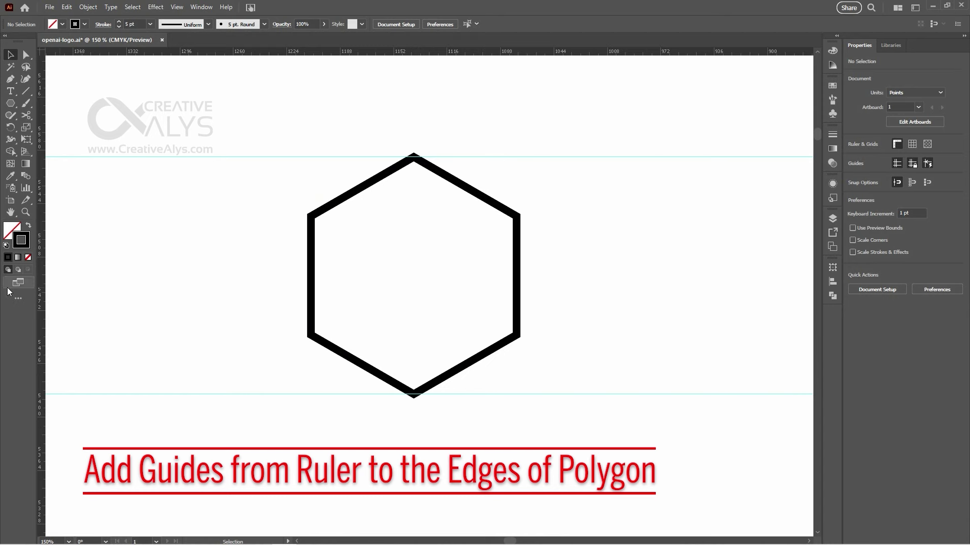
{"action": "left_click_drag", "start_coordinate": [41, 281], "coordinate": [311, 280]}
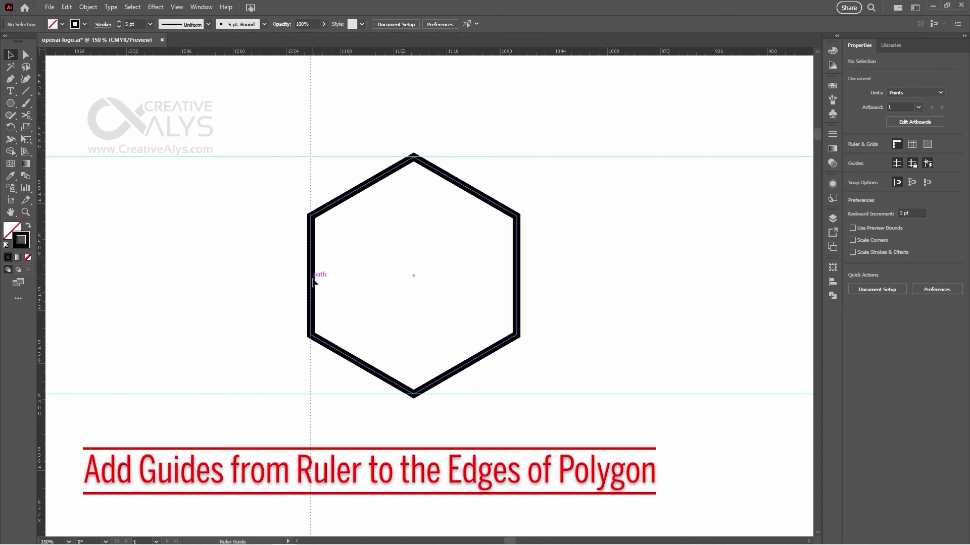
{"action": "left_click_drag", "start_coordinate": [40, 290], "coordinate": [516, 286]}
Draw a horizontal line segment above the hexagon, spanning from one vertical guide to the other
{"action": "key", "text": "space"}
{"action": "left_click_drag", "start_coordinate": [558, 232], "coordinate": [547, 297]}
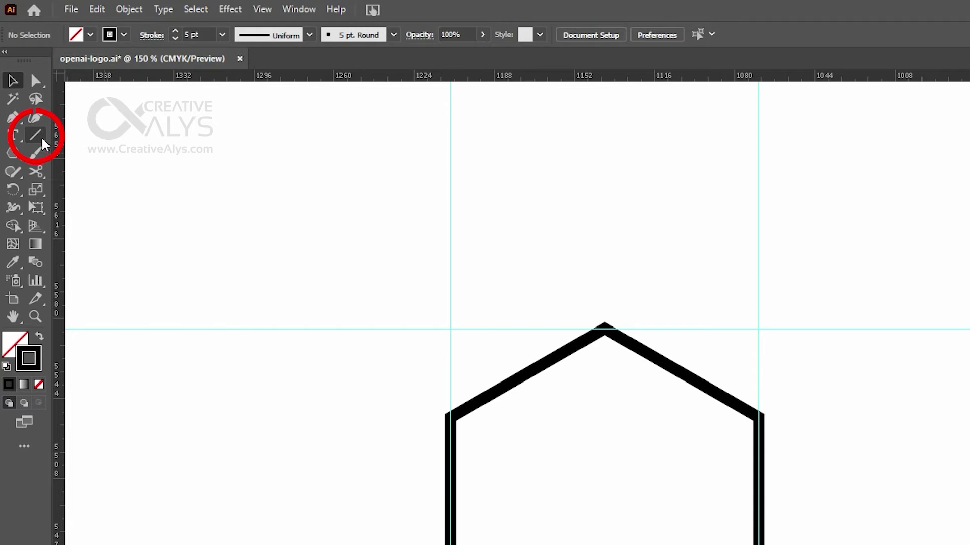
{"action": "left_click", "coordinate": [38, 138]}
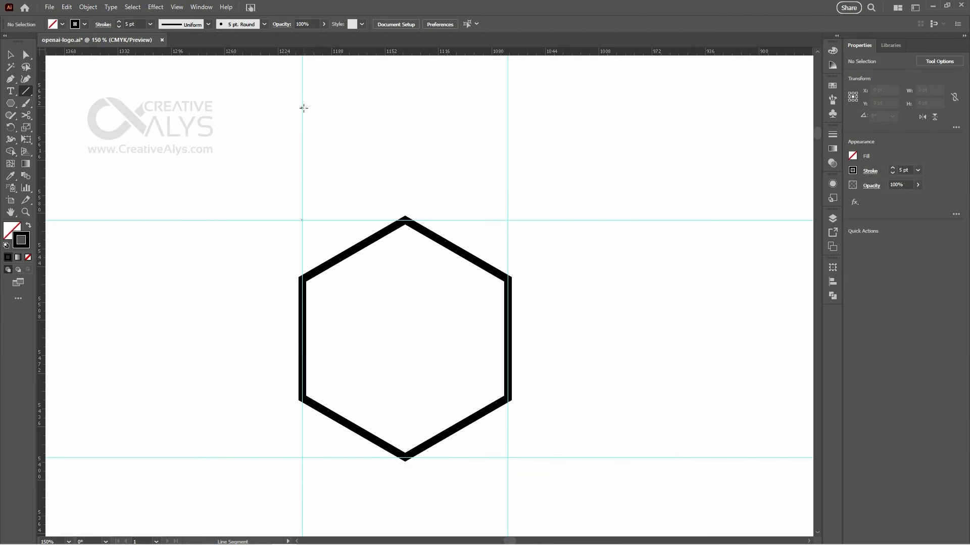
{"action": "left_click_drag", "start_coordinate": [303, 107], "coordinate": [508, 108]}
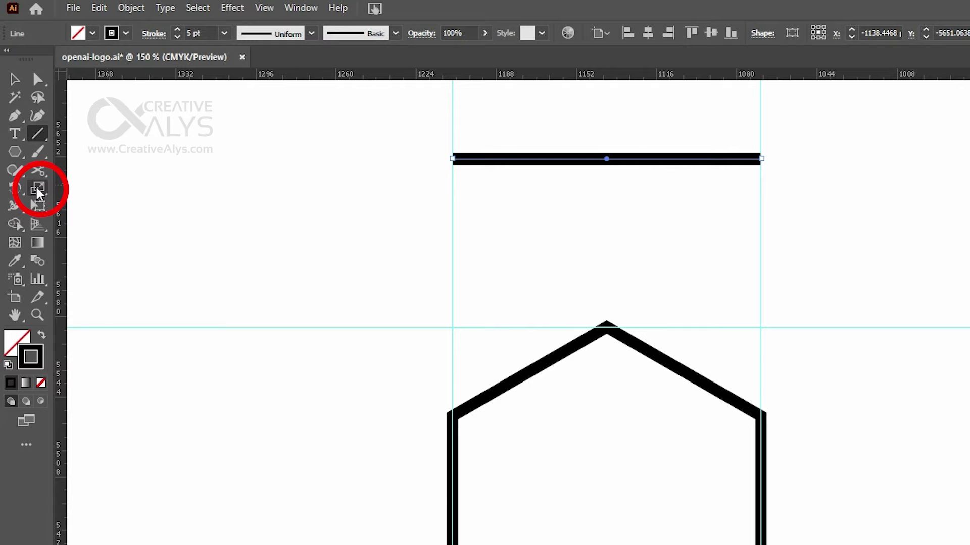
Scale the horizontal line uniformly to 120% about its centre point
{"action": "left_click", "coordinate": [39, 191]}
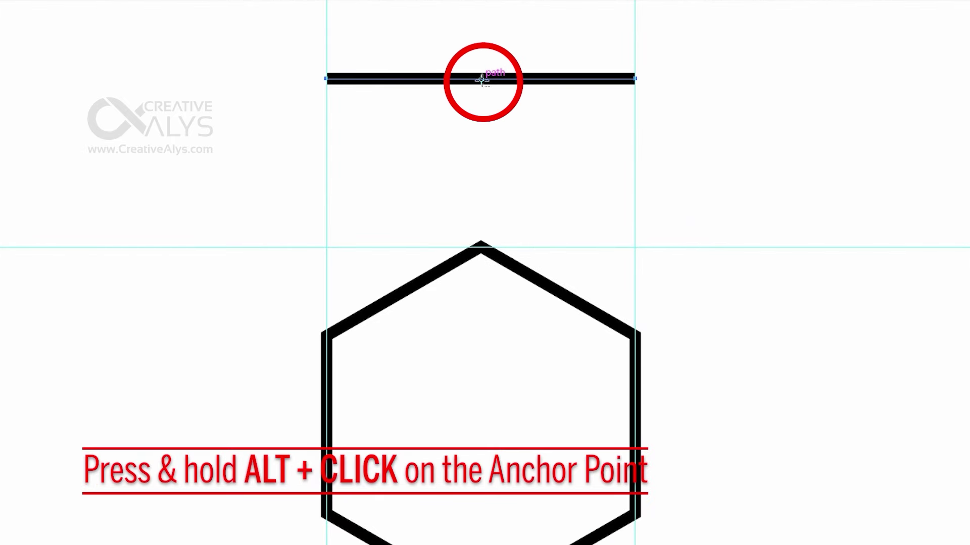
{"action": "left_click", "coordinate": [482, 79], "text": "alt"}
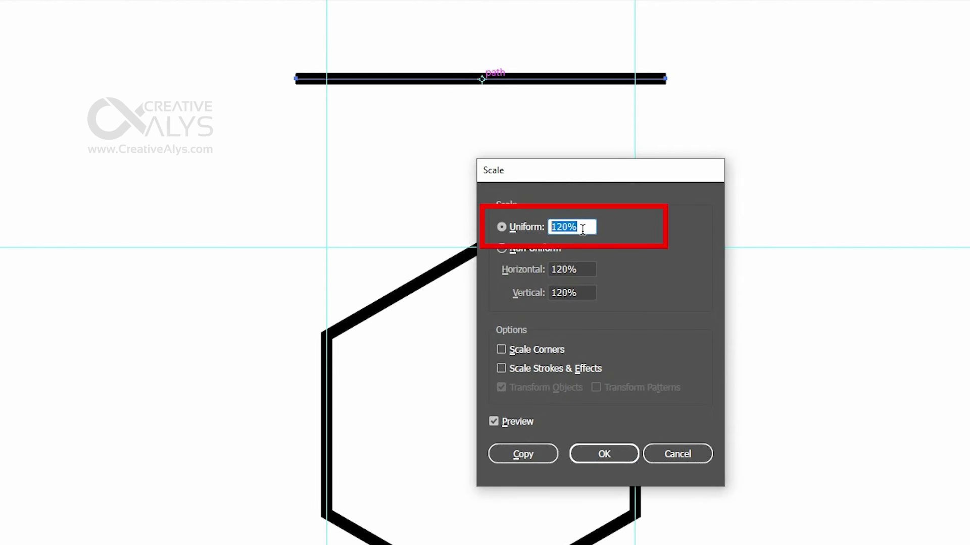
{"action": "left_click", "coordinate": [611, 454]}
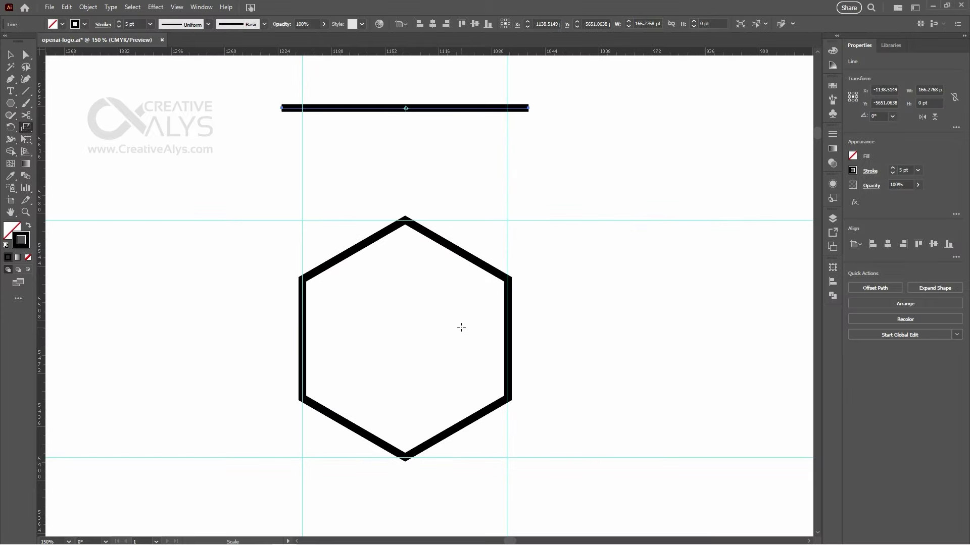
{"action": "key", "text": "v"}
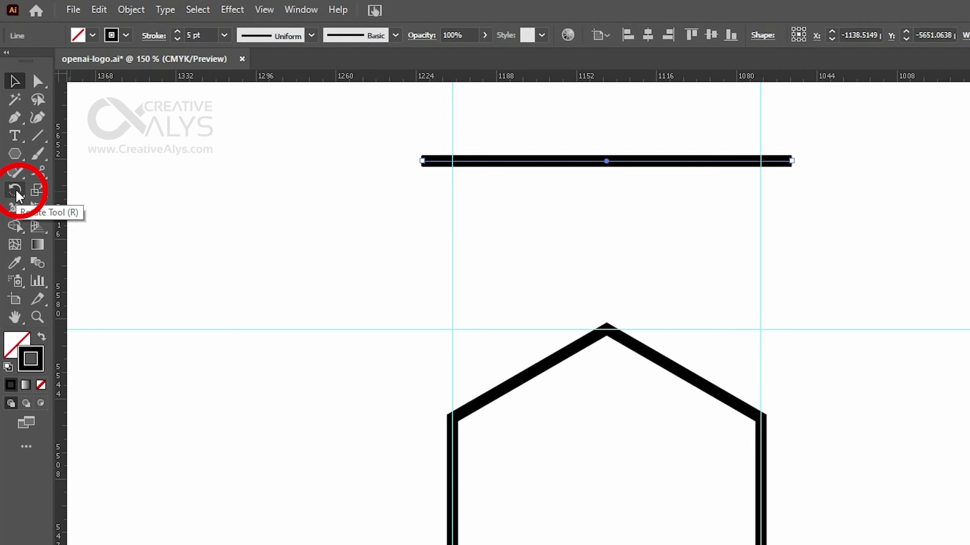
Rotate the line by 30° about its centre point
{"action": "left_click", "coordinate": [15, 191]}
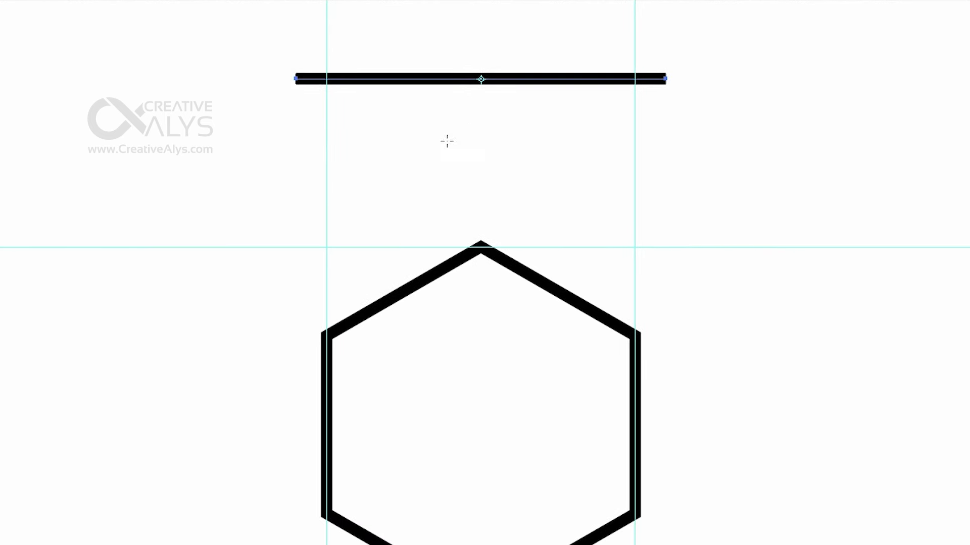
{"action": "left_click", "coordinate": [481, 78], "text": "alt"}
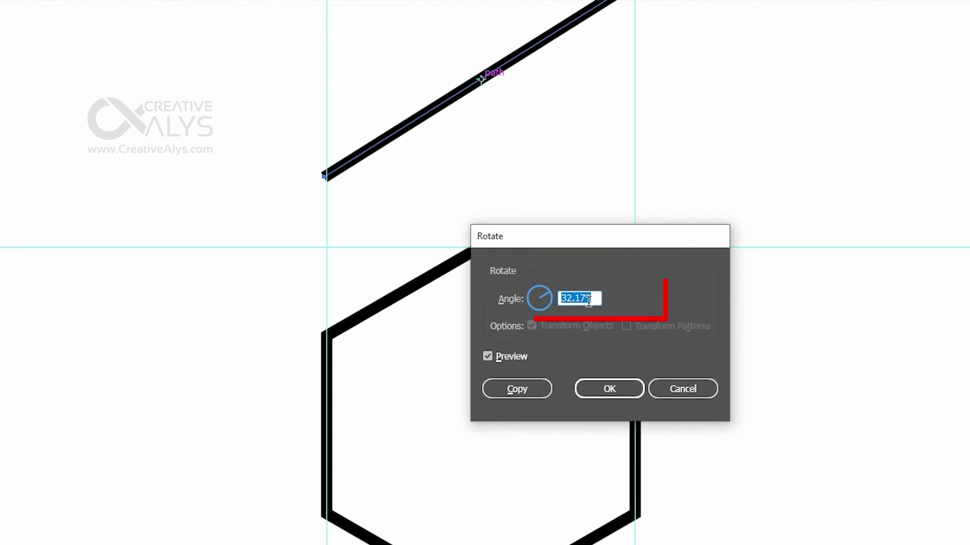
{"action": "type", "text": "30"}
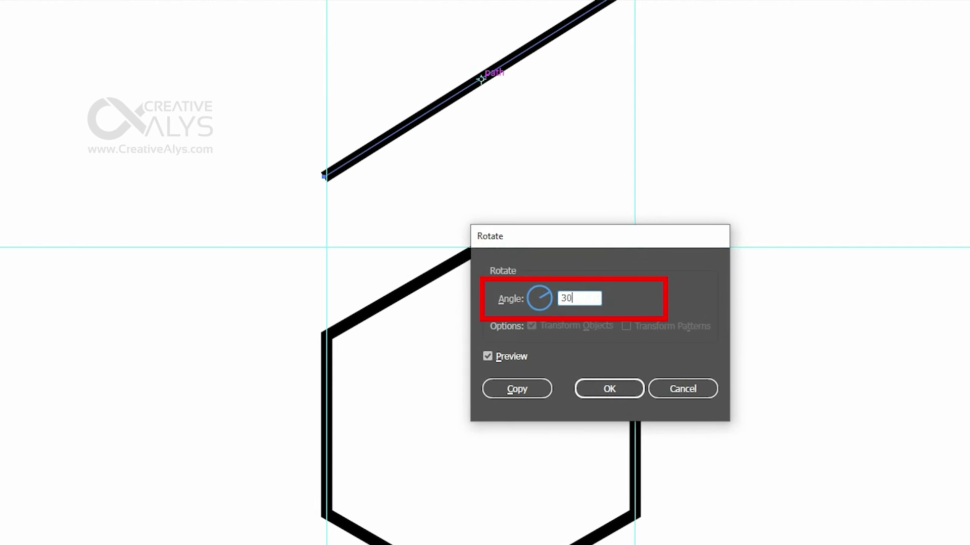
{"action": "key", "text": "Tab"}
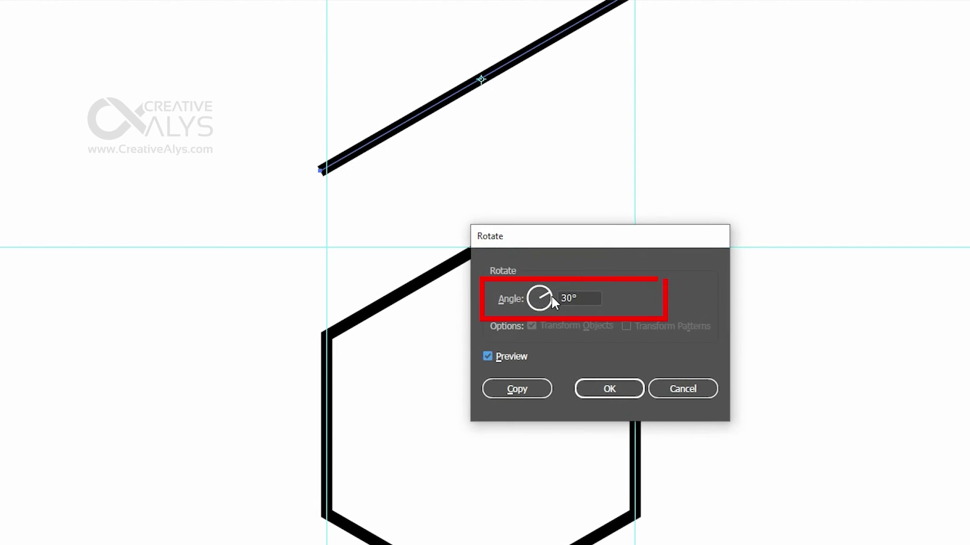
{"action": "left_click", "coordinate": [610, 389]}
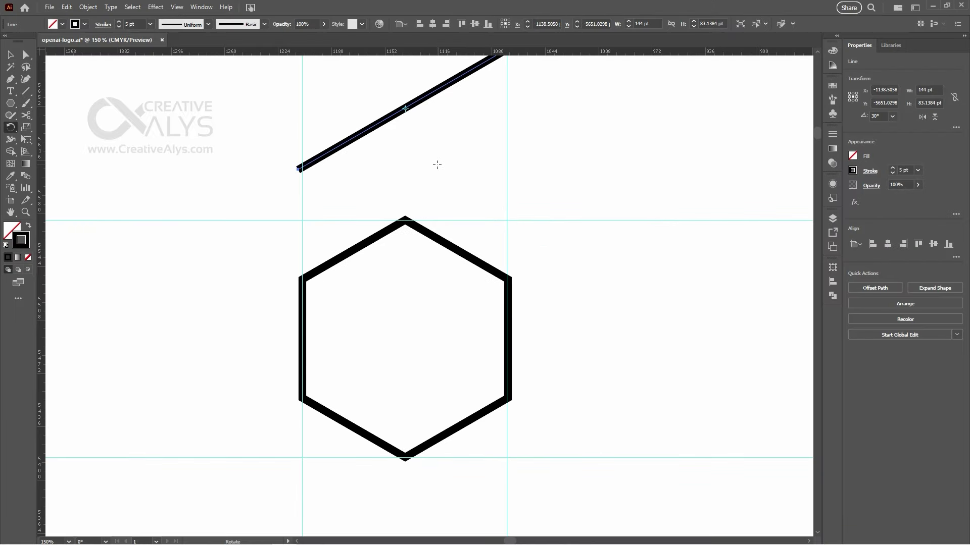
Place the slanted line's lower end on the hexagon's upper-left corner and set its stroke colour to CMYK Blue
{"action": "left_click_drag", "start_coordinate": [436, 165], "coordinate": [464, 216]}
{"action": "key", "text": "v"}
{"action": "key", "text": "ctrl+shift+a"}
{"action": "left_click_drag", "start_coordinate": [393, 189], "coordinate": [403, 213]}
{"action": "left_click", "coordinate": [404, 218]}
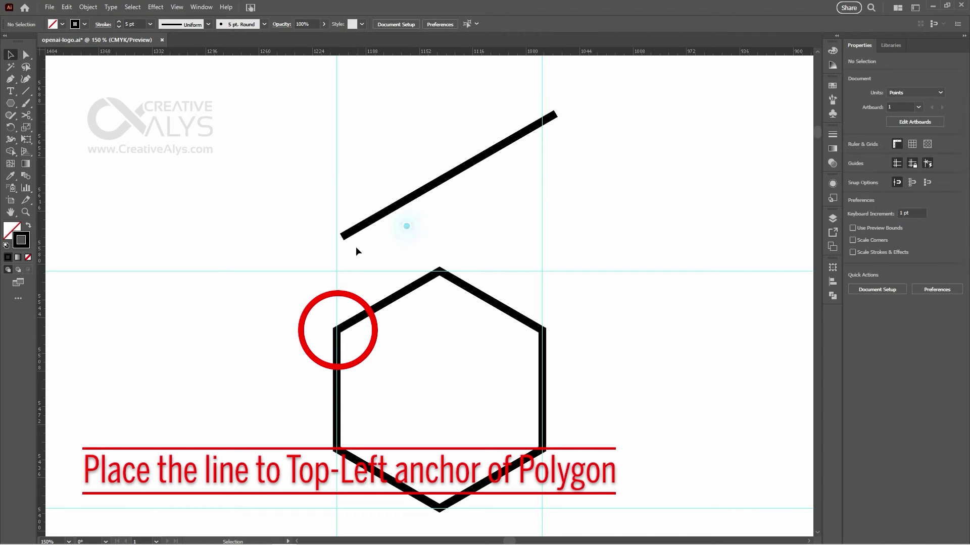
{"action": "left_click_drag", "start_coordinate": [341, 235], "coordinate": [342, 333]}
{"action": "left_click_drag", "start_coordinate": [336, 332], "coordinate": [336, 330]}
{"action": "left_click", "coordinate": [831, 87]}
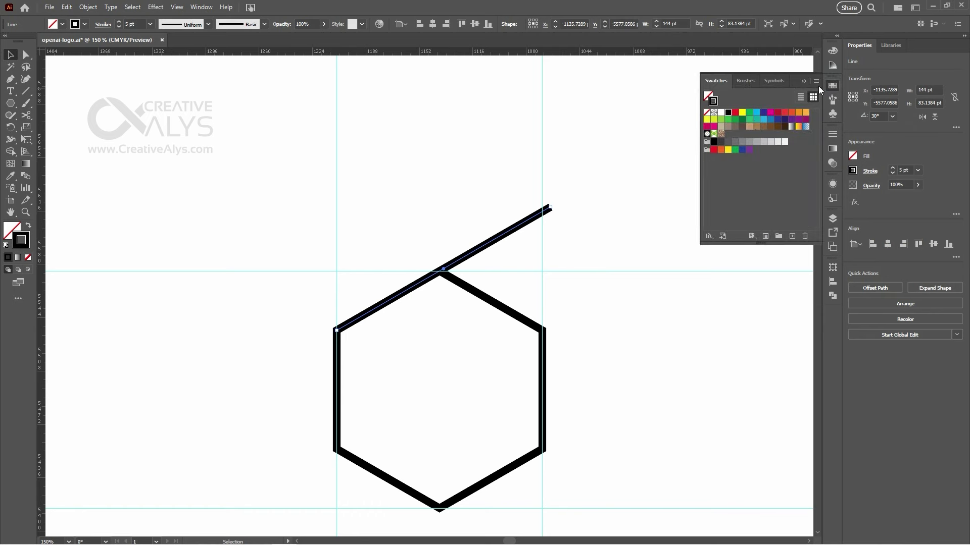
{"action": "left_click", "coordinate": [763, 113]}
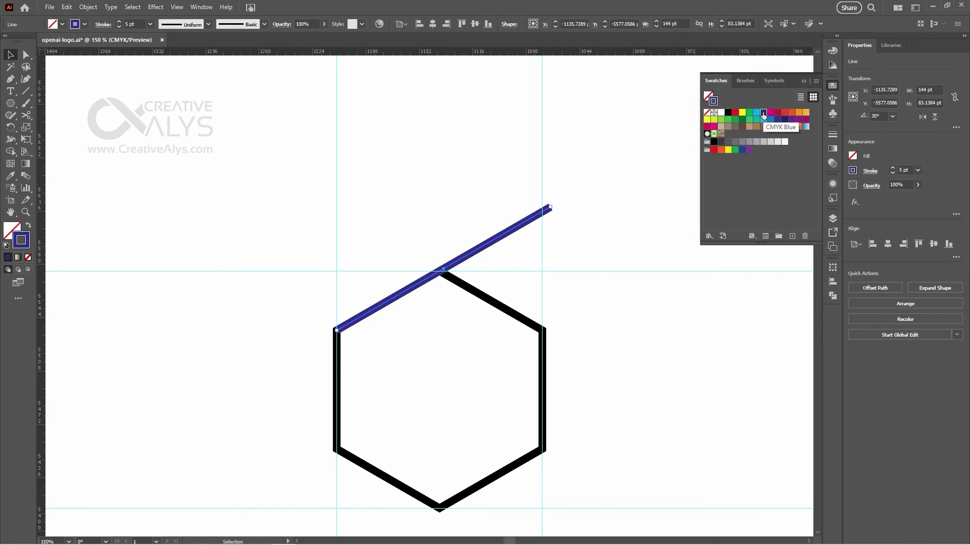
Copy the slanted blue line, paste it in front, and move the copy horizontally to the right of the original
{"action": "left_click", "coordinate": [831, 87]}
{"action": "left_click", "coordinate": [704, 145]}
{"action": "left_click_drag", "start_coordinate": [654, 218], "coordinate": [622, 189]}
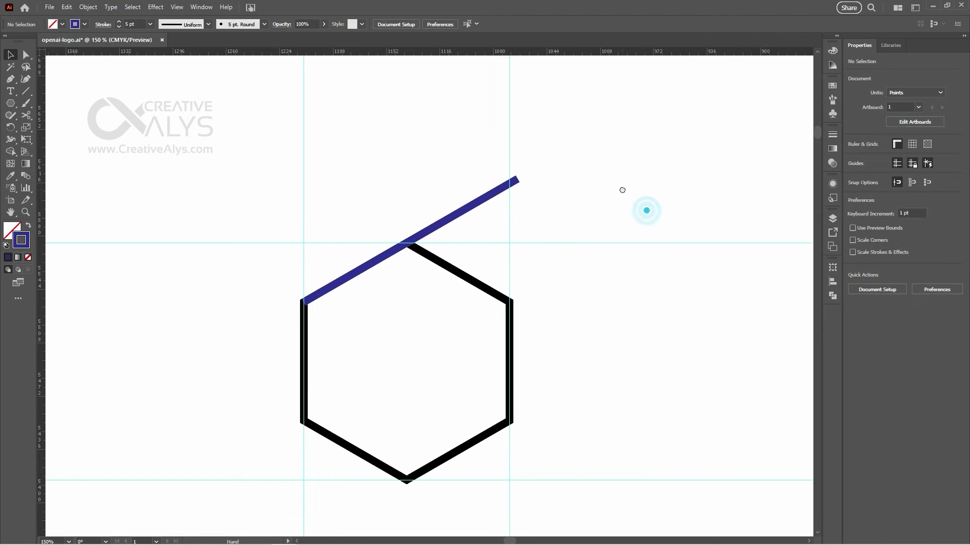
{"action": "left_click", "coordinate": [457, 210]}
{"action": "left_click", "coordinate": [597, 213]}
{"action": "left_click_drag", "start_coordinate": [576, 249], "coordinate": [600, 194]}
{"action": "left_click", "coordinate": [493, 155]}
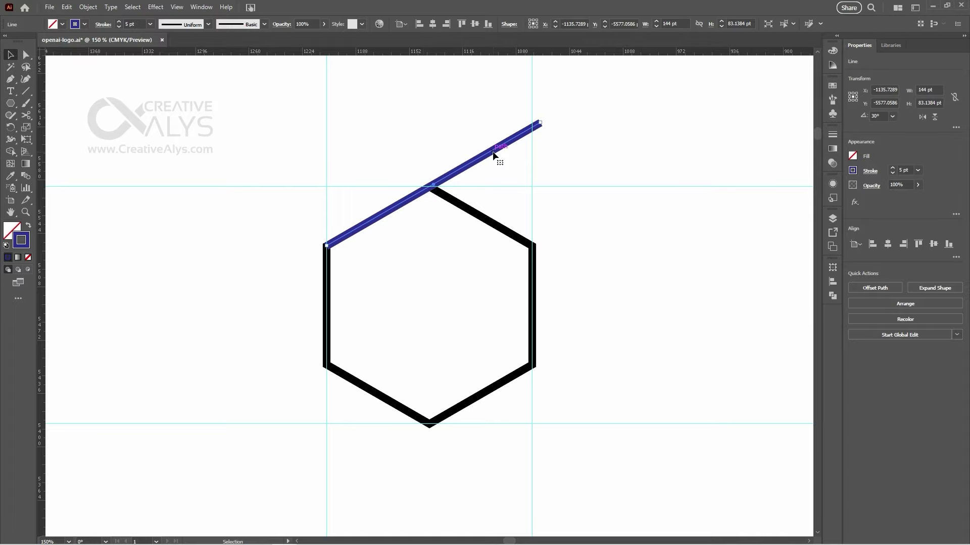
{"action": "left_click", "coordinate": [66, 7]}
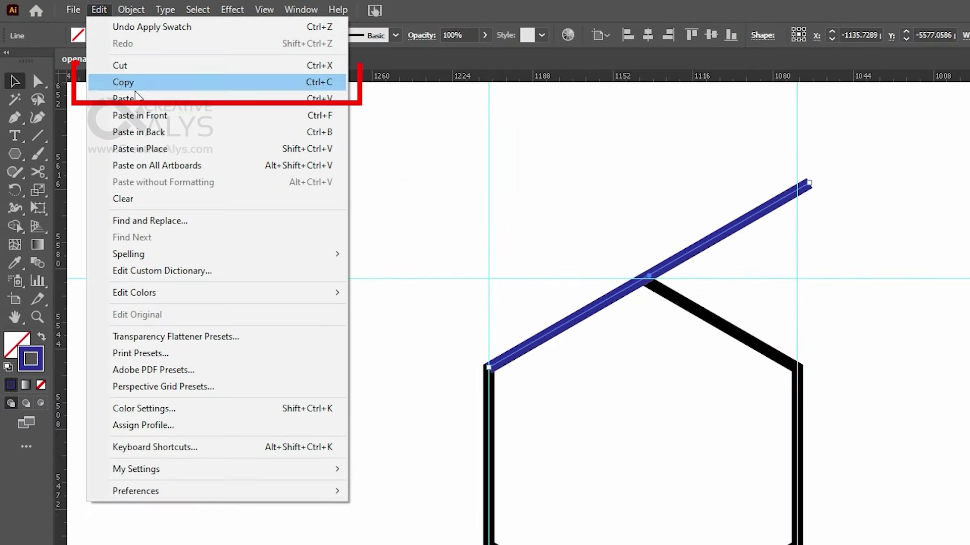
{"action": "left_click", "coordinate": [135, 83]}
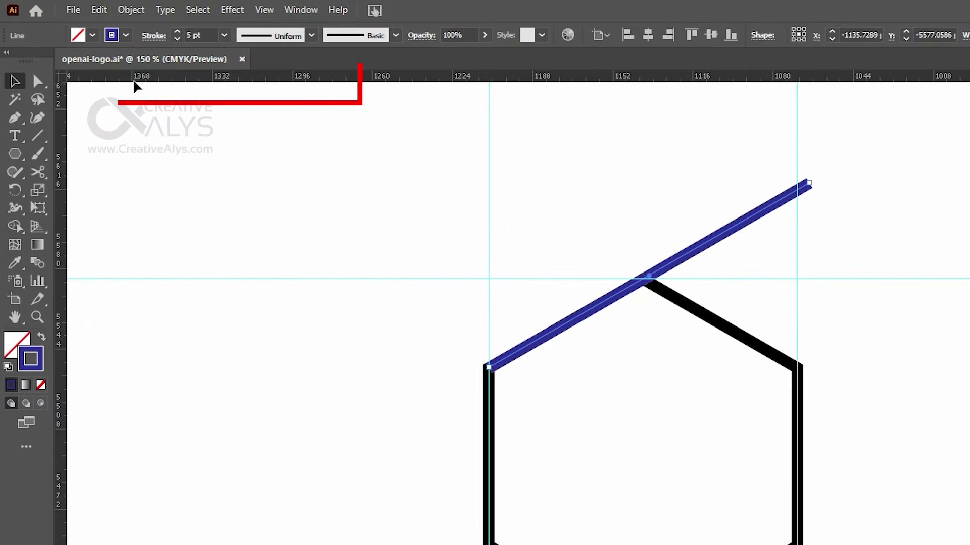
{"action": "left_click", "coordinate": [97, 10]}
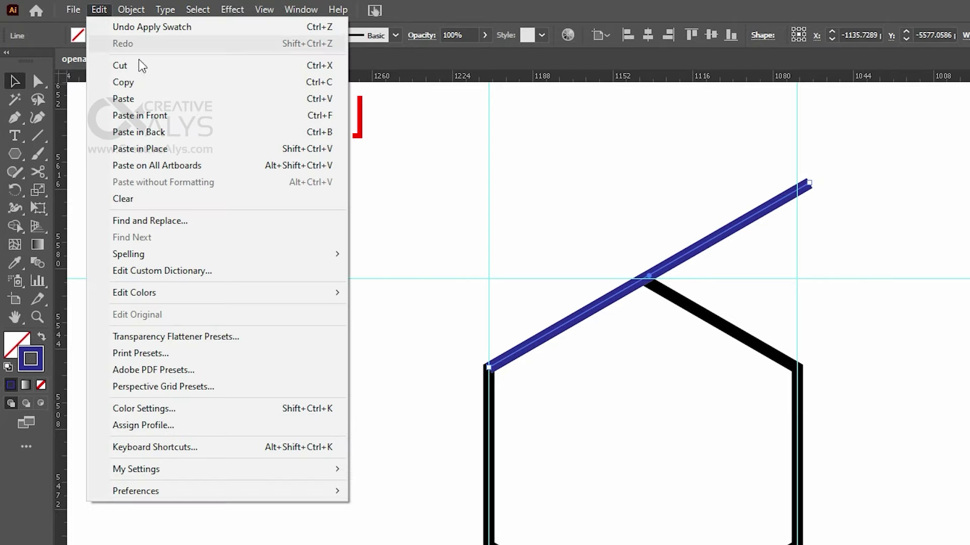
{"action": "left_click", "coordinate": [181, 118]}
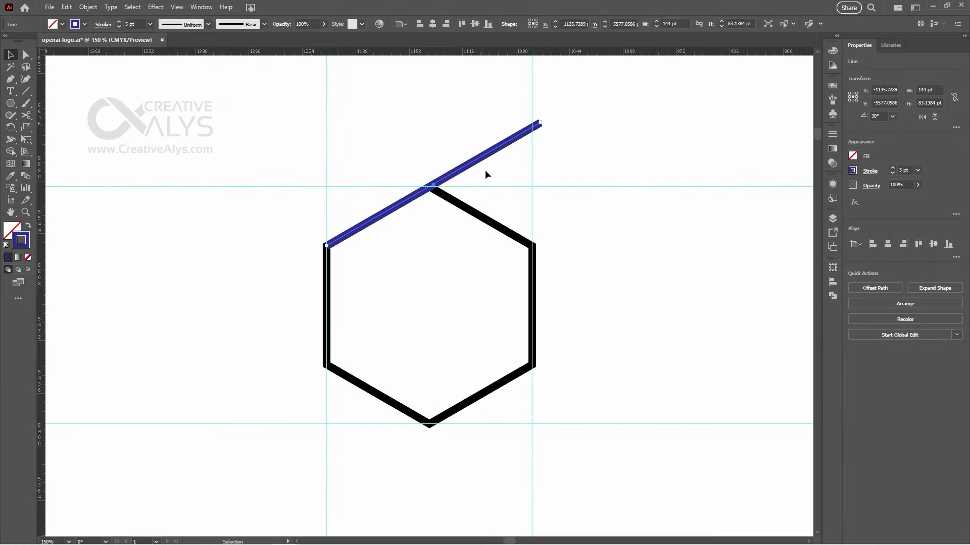
{"action": "mouse_move", "coordinate": [488, 157]}
{"action": "left_mouse_down"}
{"action": "mouse_move", "coordinate": [439, 157]}
{"action": "mouse_move", "coordinate": [506, 156]}
{"action": "left_mouse_up"}
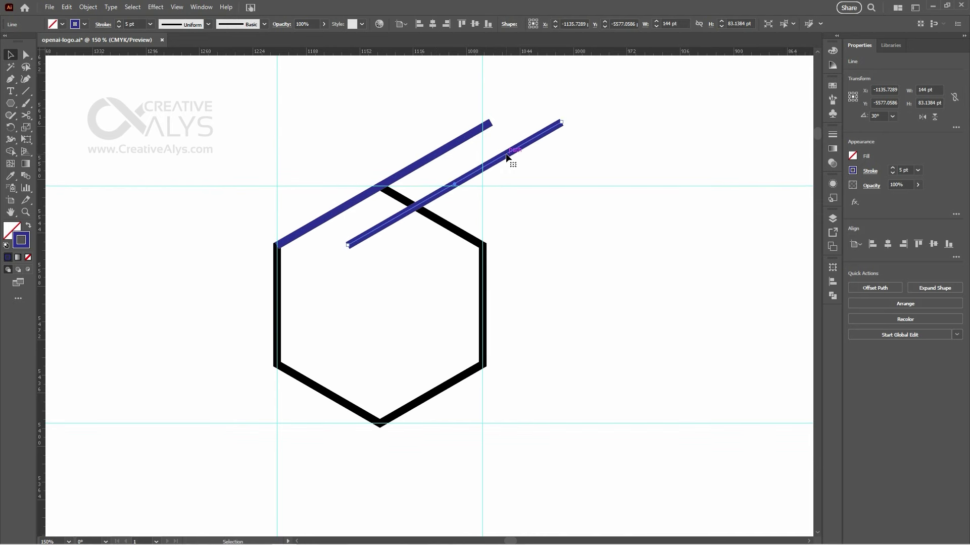
Reflect the copied blue line across the vertical axis
{"action": "right_click", "coordinate": [506, 157]}
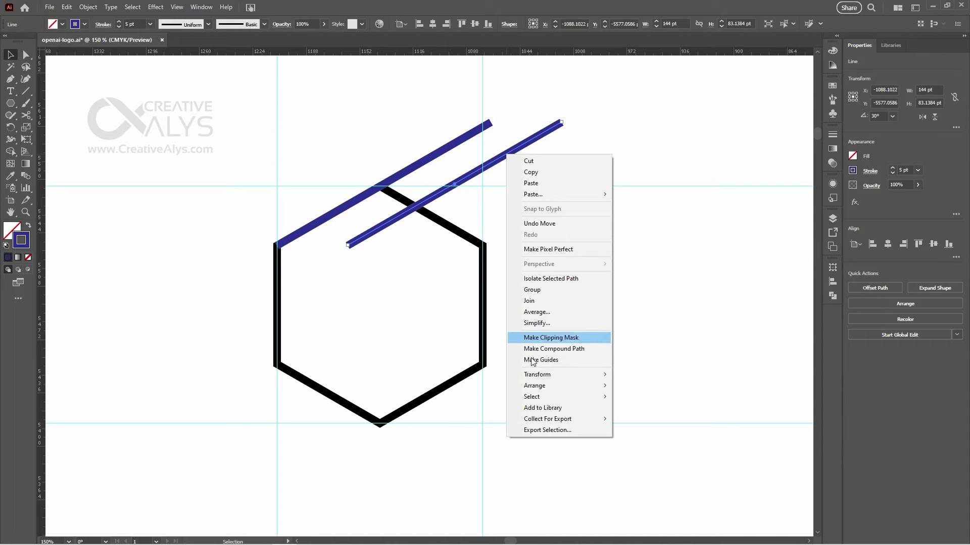
{"action": "mouse_move", "coordinate": [556, 374]}
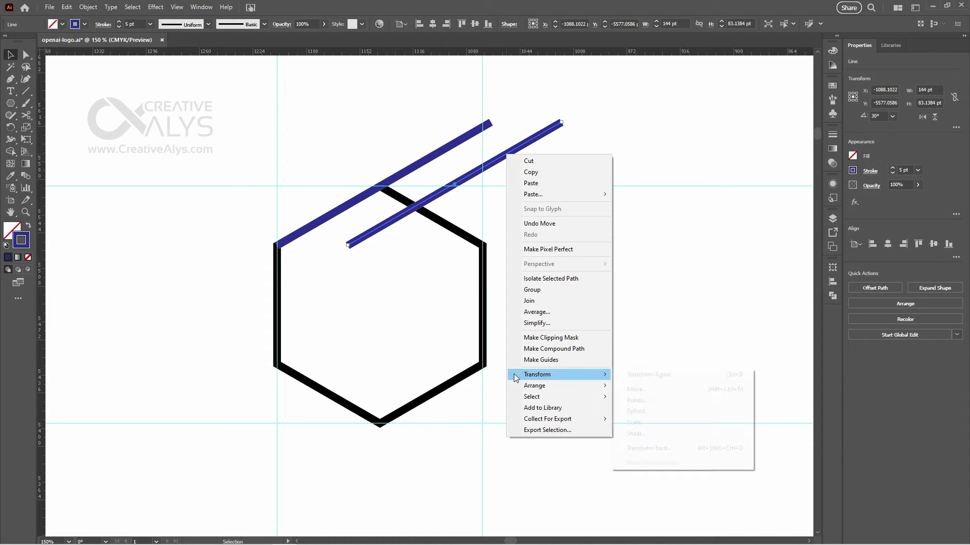
{"action": "left_click", "coordinate": [652, 410]}
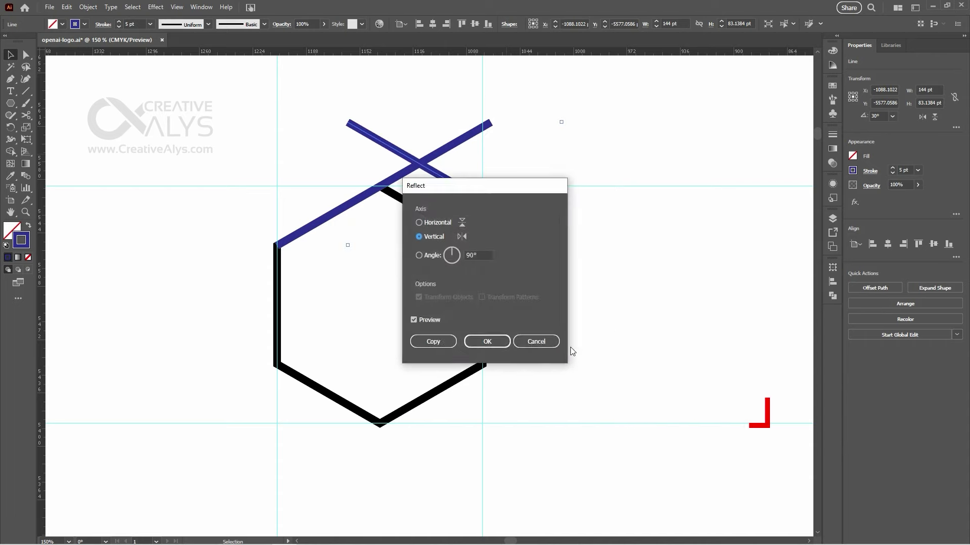
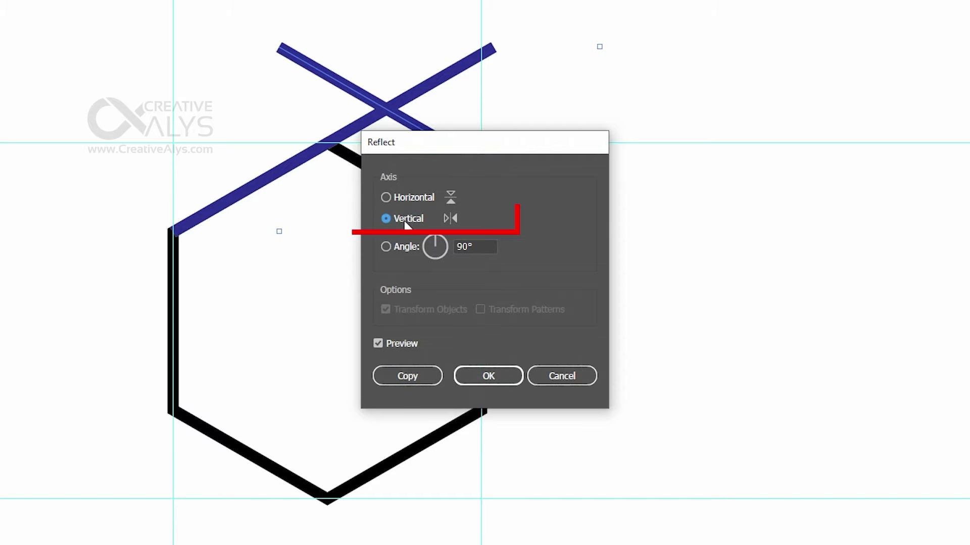
{"action": "left_click", "coordinate": [489, 377]}
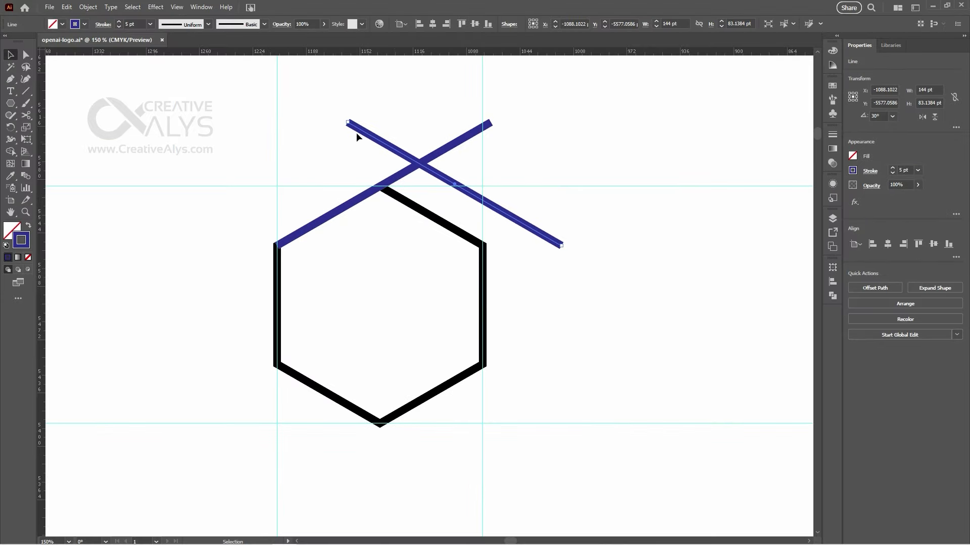
Place the mirrored line's upper end exactly on the first line's upper end, checking the meeting point in outline view
{"action": "left_click_drag", "start_coordinate": [347, 123], "coordinate": [490, 127]}
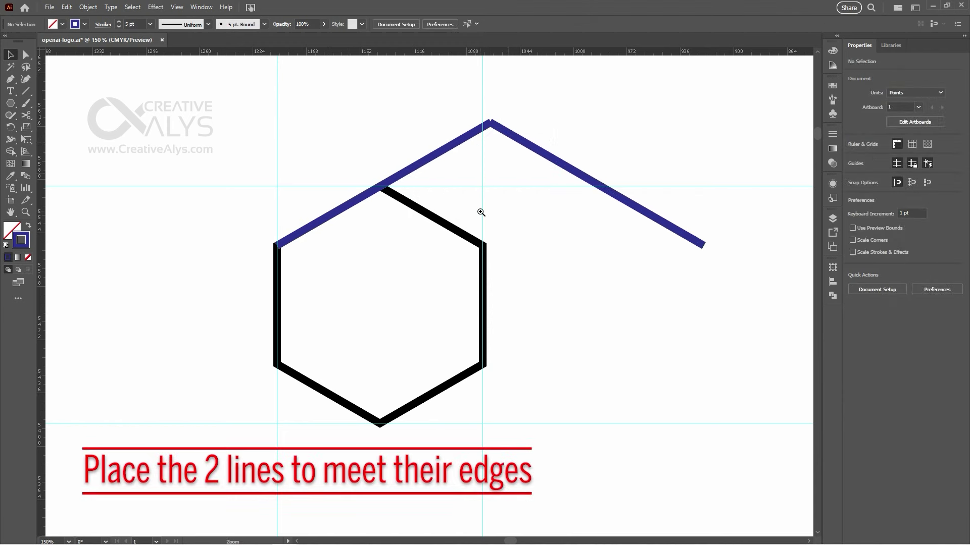
{"action": "left_click", "coordinate": [450, 235]}
{"action": "left_click", "coordinate": [417, 231]}
{"action": "scroll", "coordinate": [410, 296], "scroll_direction": "up", "scroll_amount": 3}
{"action": "left_click_drag", "start_coordinate": [407, 353], "coordinate": [485, 368]}
{"action": "key", "text": "a"}
{"action": "key", "text": "ctrl+y"}
{"action": "left_click", "coordinate": [426, 271]}
{"action": "left_click", "coordinate": [461, 268]}
{"action": "left_click", "coordinate": [464, 269]}
{"action": "left_click_drag", "start_coordinate": [354, 271], "coordinate": [401, 287]}
{"action": "left_click", "coordinate": [381, 310]}
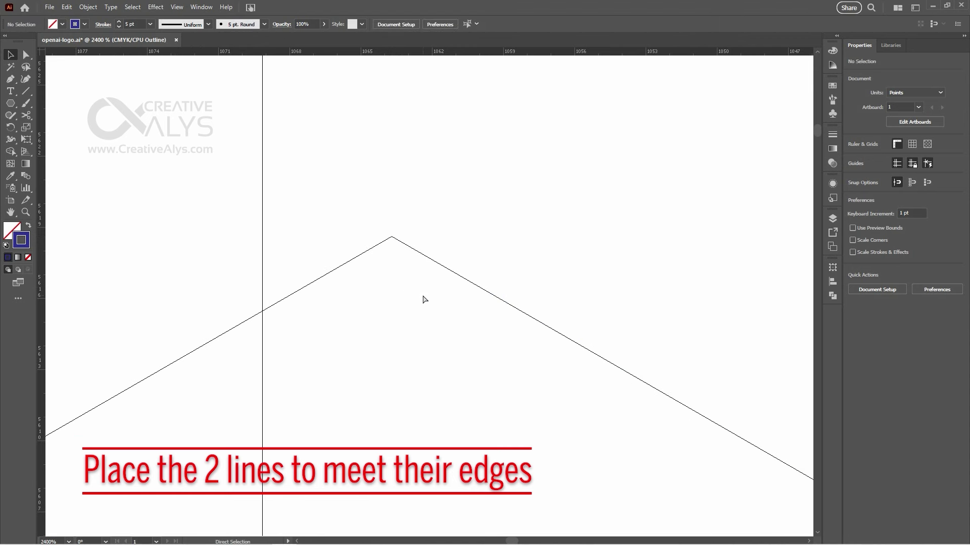
{"action": "key", "text": "ctrl+y"}
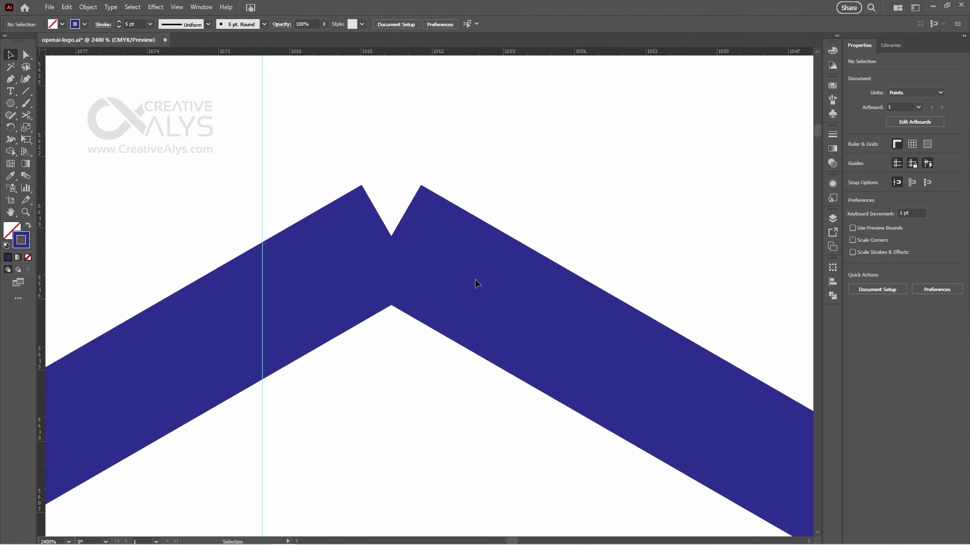
Join the two blue lines into one path at their shared upper end
{"action": "left_click", "coordinate": [483, 290]}
{"action": "left_click", "coordinate": [337, 266], "text": "shift"}
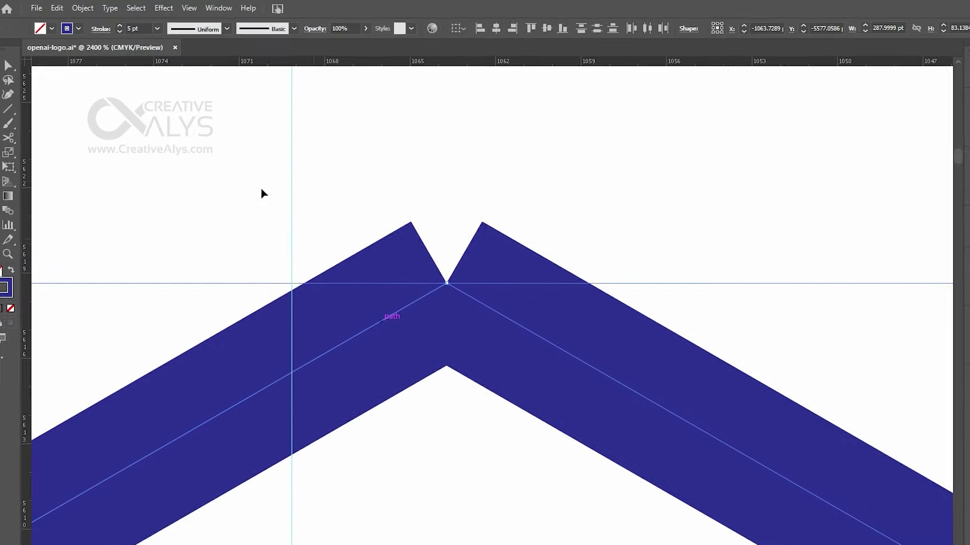
{"action": "left_click", "coordinate": [82, 8]}
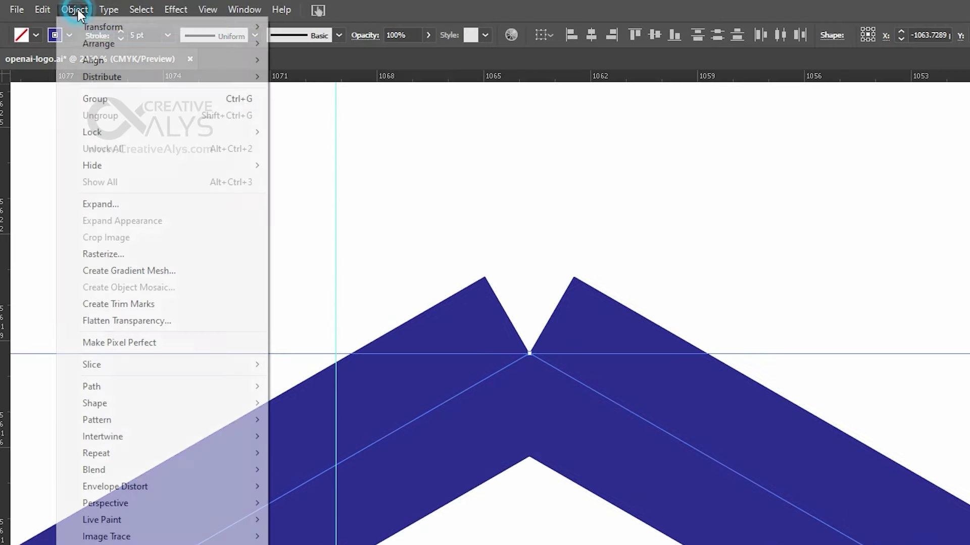
{"action": "mouse_move", "coordinate": [125, 397]}
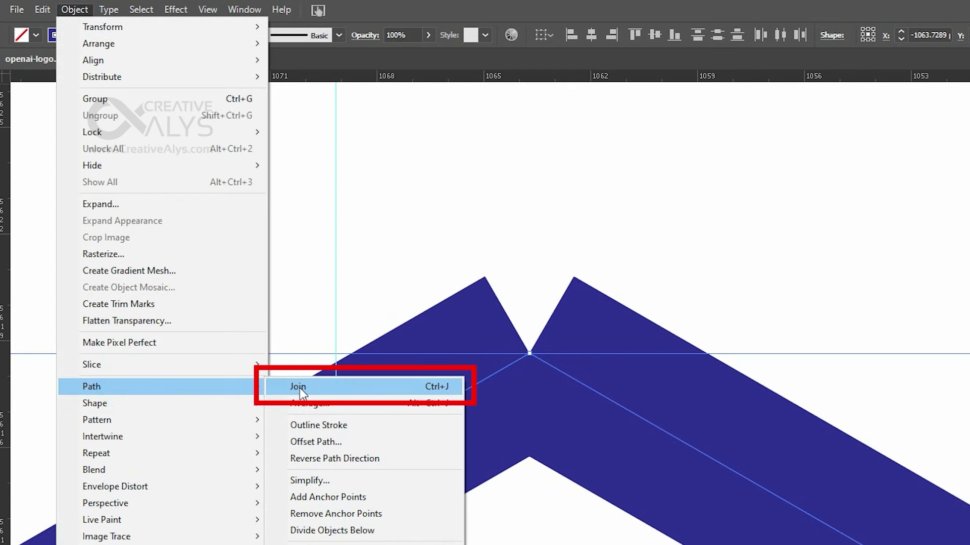
{"action": "left_click", "coordinate": [314, 387]}
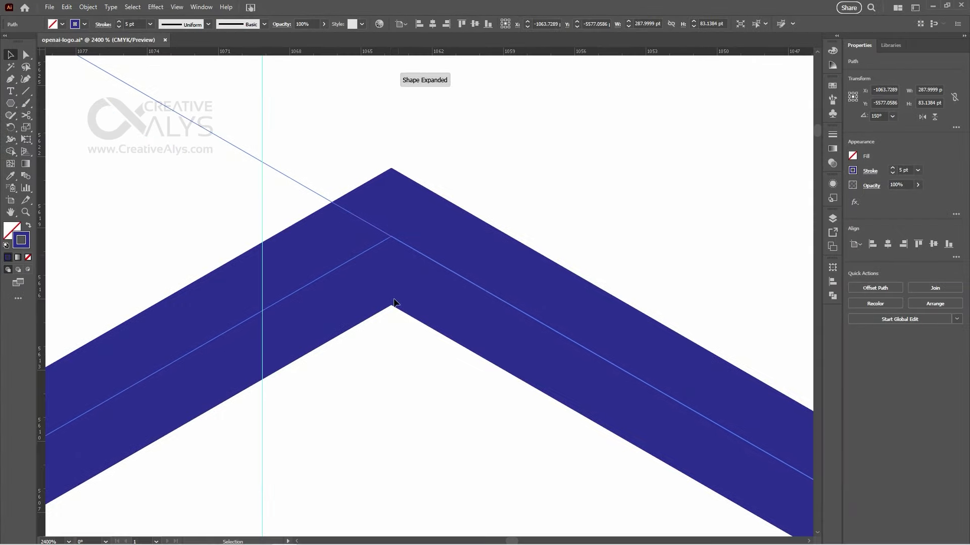
{"action": "left_click", "coordinate": [454, 437]}
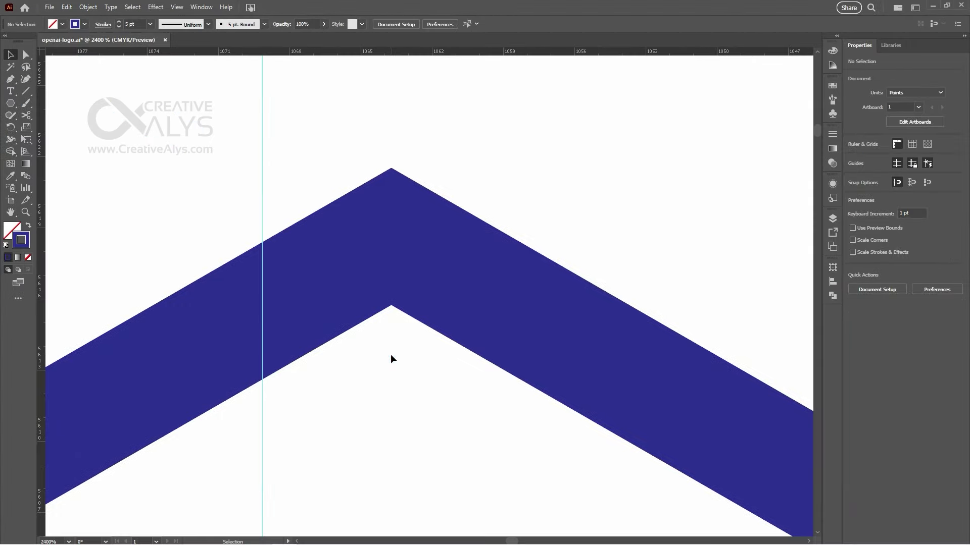
Create a copy of the joined blue path rotated by -60° about the hexagon's centre point, using outline view to locate the centre
{"action": "key", "text": "ctrl+minus"}
{"action": "key", "text": "ctrl+minus"}
{"action": "key", "text": "ctrl+minus"}
{"action": "key", "text": "ctrl+minus"}
{"action": "key", "text": "ctrl+minus"}
{"action": "key", "text": "ctrl+minus"}
{"action": "key", "text": "ctrl+minus"}
{"action": "key", "text": "ctrl+minus"}
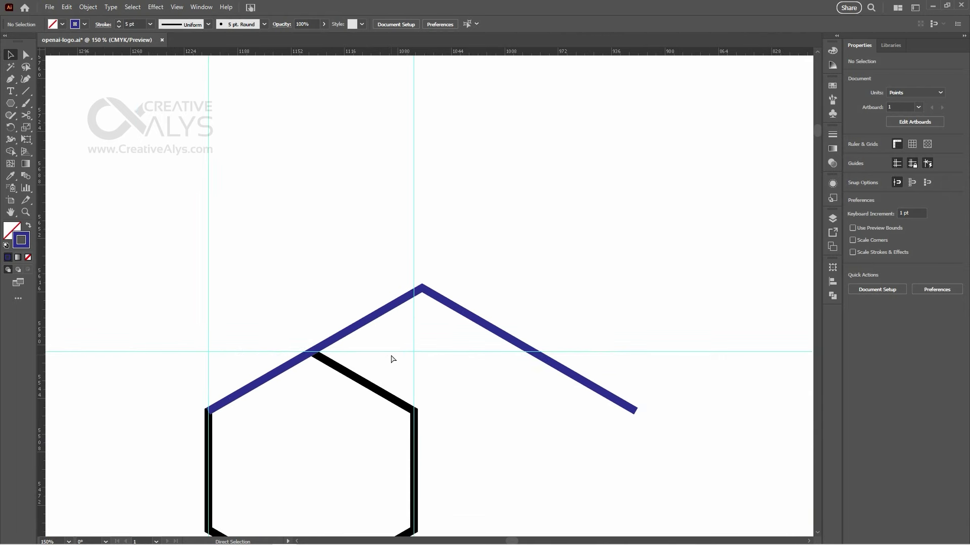
{"action": "left_click_drag", "start_coordinate": [391, 354], "coordinate": [410, 220]}
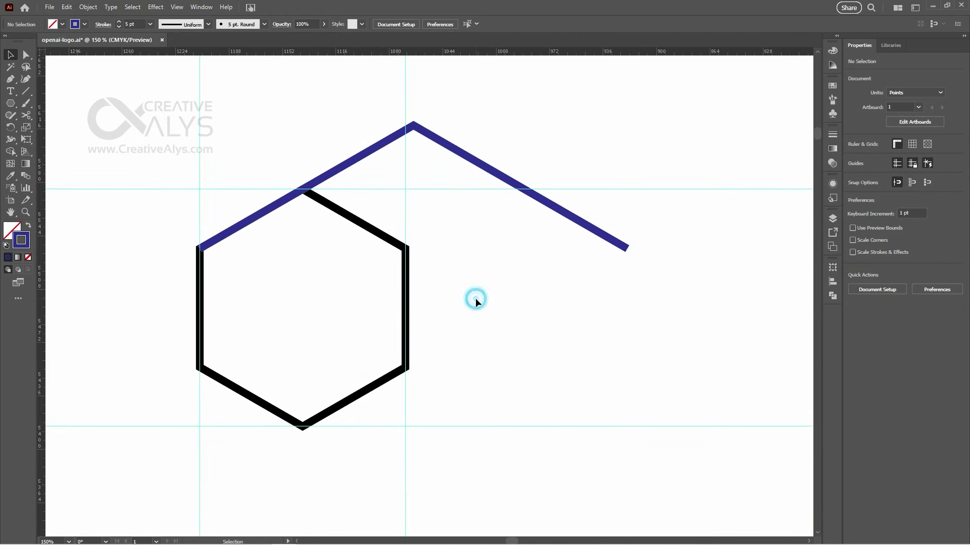
{"action": "key", "text": "ctrl+minus"}
{"action": "left_click_drag", "start_coordinate": [462, 308], "coordinate": [460, 268]}
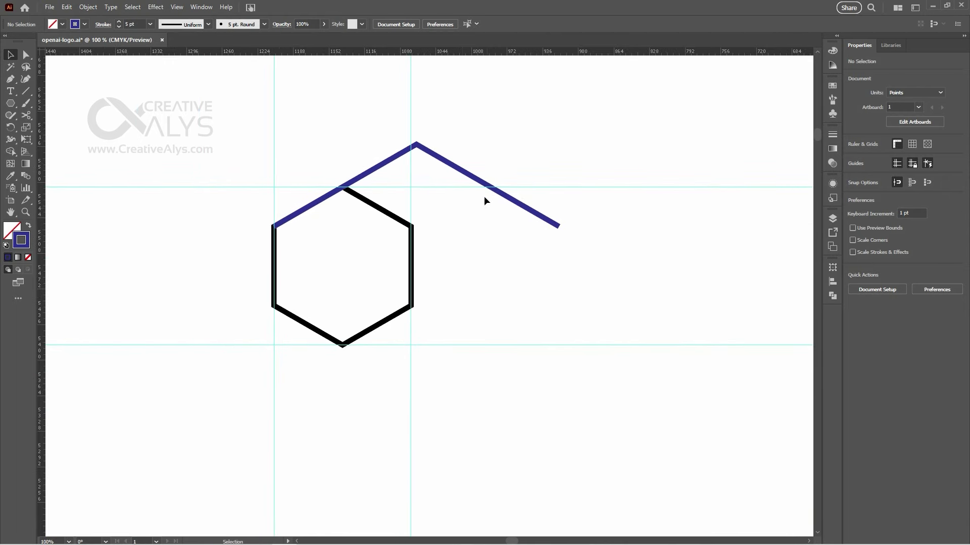
{"action": "mouse_move", "coordinate": [476, 173]}
{"action": "left_mouse_down"}
{"action": "mouse_move", "coordinate": [562, 128]}
{"action": "mouse_move", "coordinate": [470, 170]}
{"action": "left_mouse_up"}
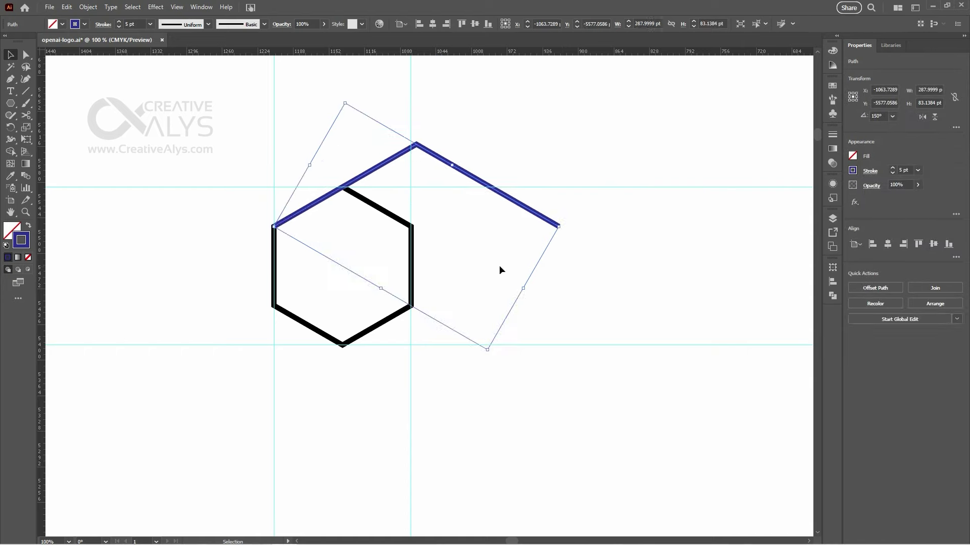
{"action": "left_click", "coordinate": [480, 269]}
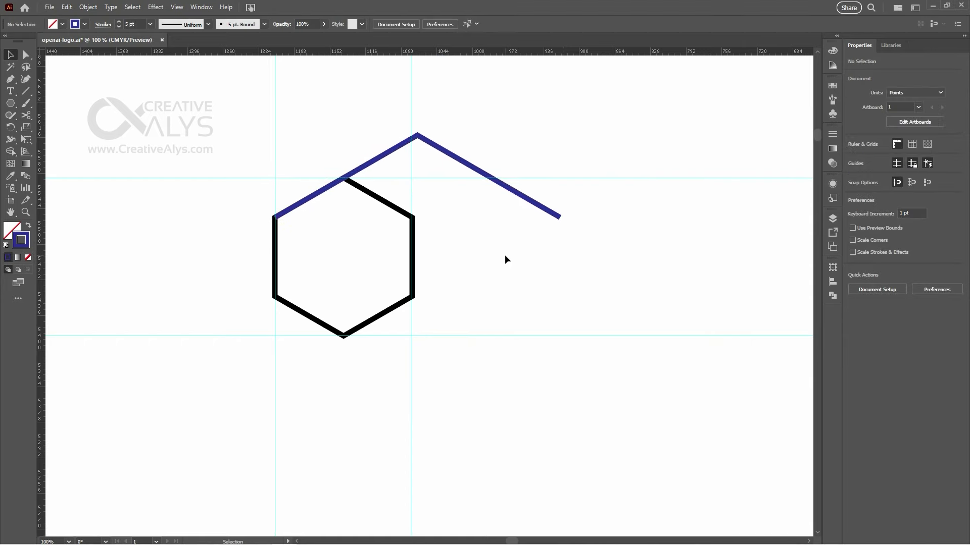
{"action": "left_click", "coordinate": [450, 155]}
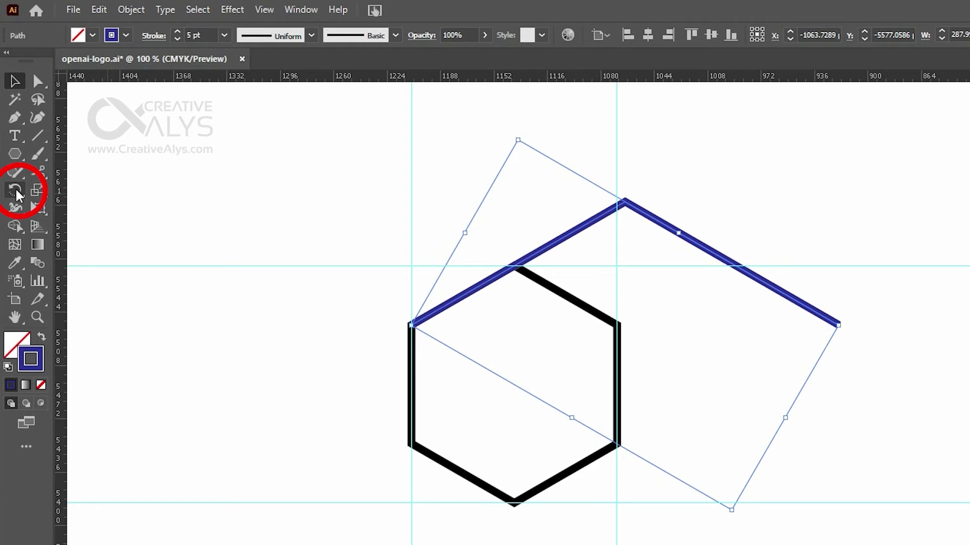
{"action": "left_click", "coordinate": [17, 191]}
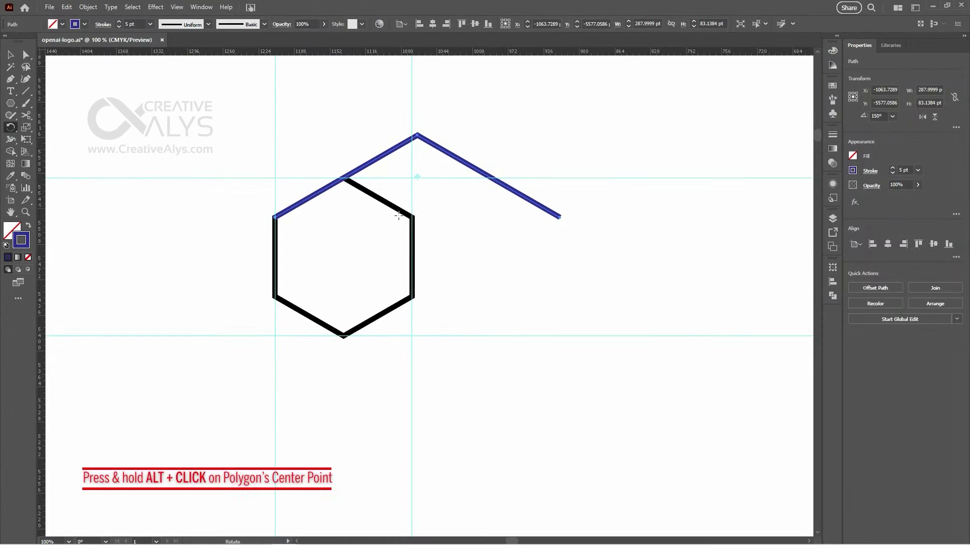
{"action": "key", "text": "ctrl"}
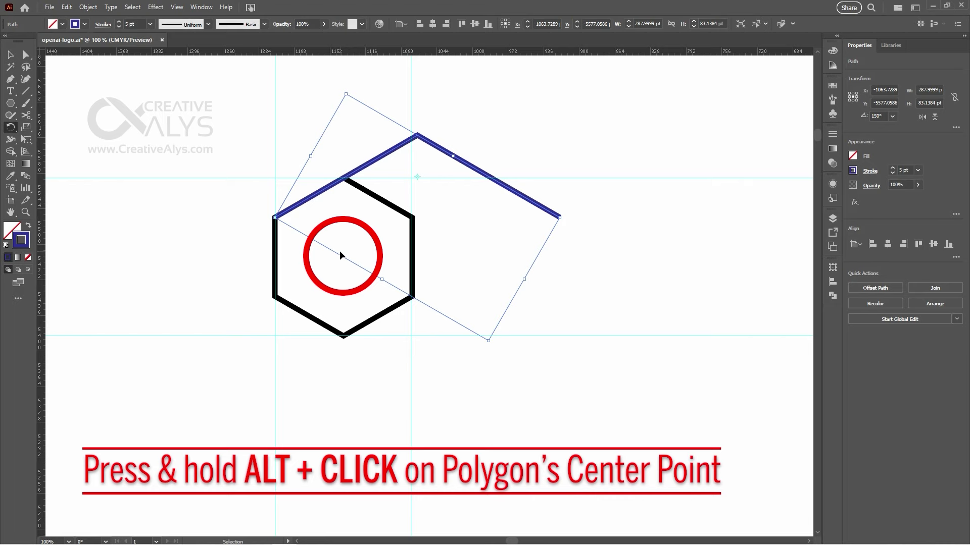
{"action": "key", "text": "ctrl+y"}
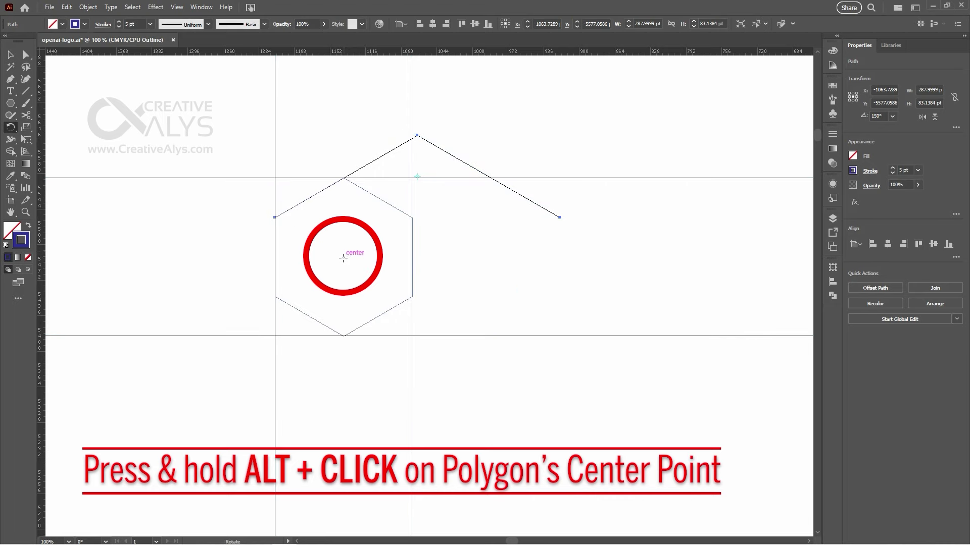
{"action": "left_click", "coordinate": [343, 256], "text": "alt"}
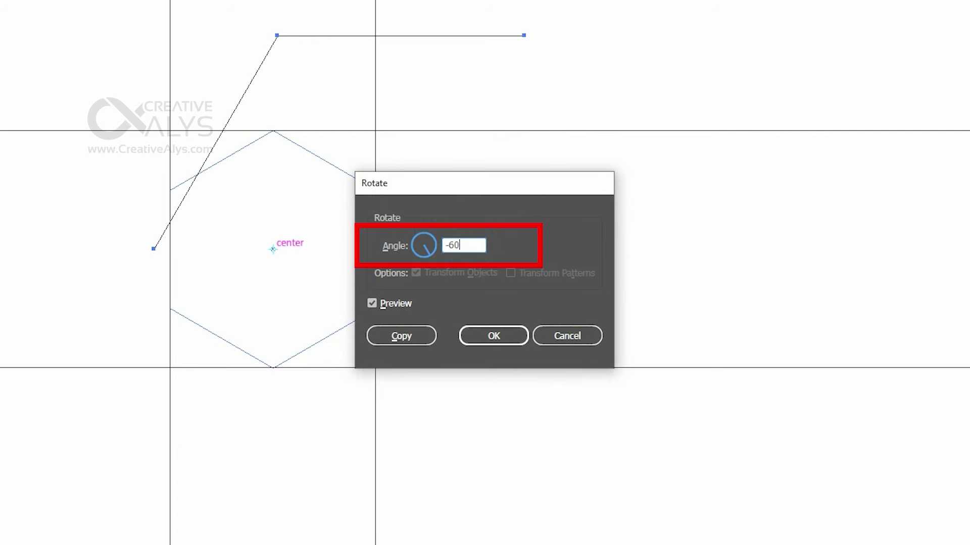
{"action": "left_click", "coordinate": [402, 336]}
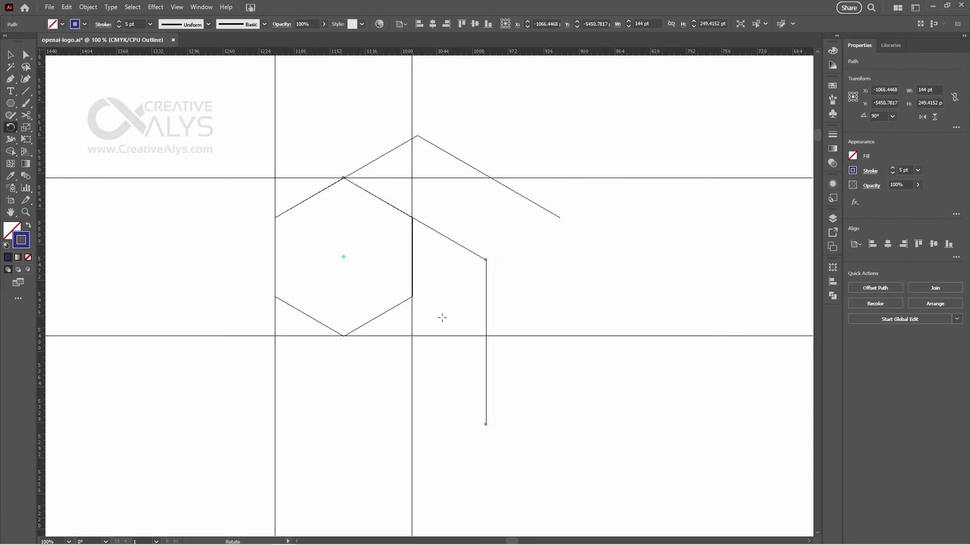
{"action": "key", "text": "ctrl+y"}
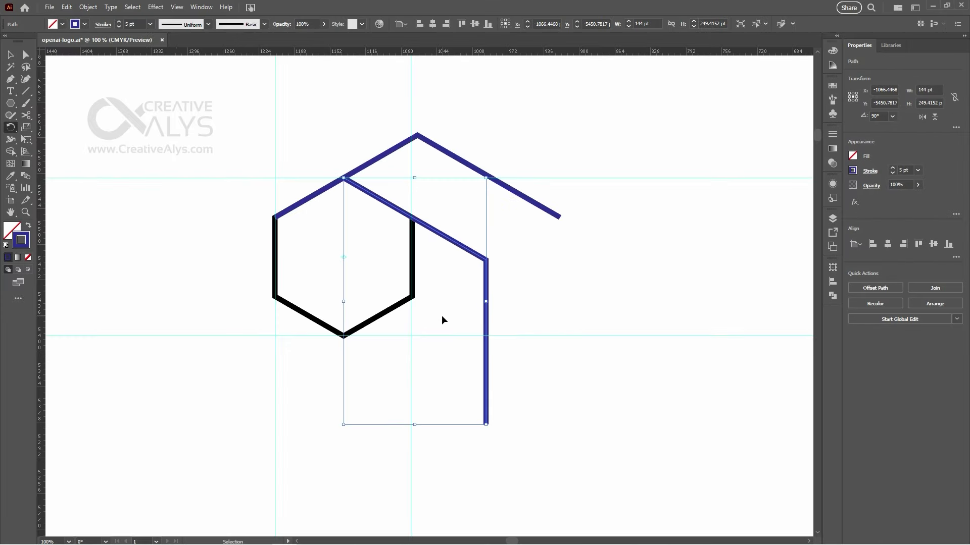
Add a horizontal guide at the bottom end of the second blue path's vertical segment
{"action": "key", "text": "v"}
{"action": "left_click", "coordinate": [567, 305]}
{"action": "key", "text": "space"}
{"action": "left_click_drag", "start_coordinate": [530, 297], "coordinate": [564, 273]}
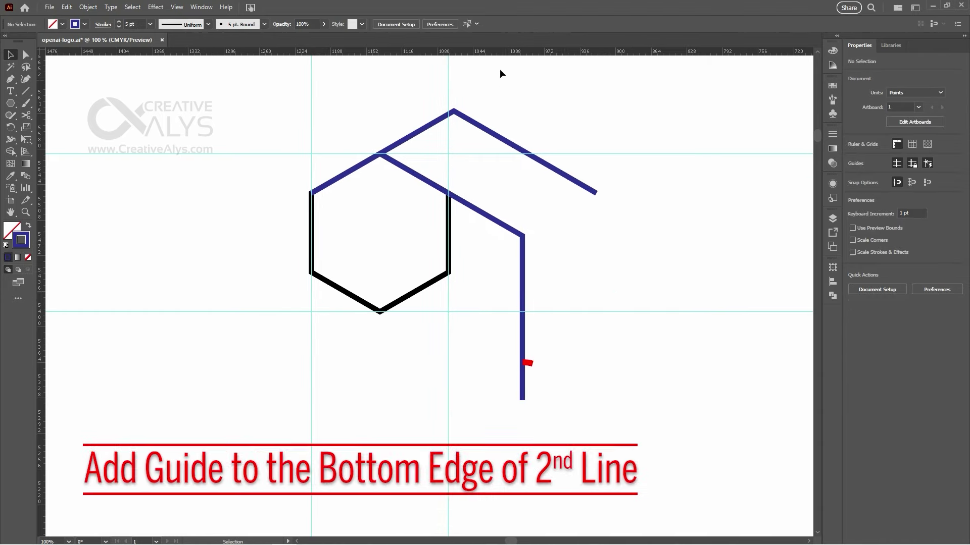
{"action": "left_click_drag", "start_coordinate": [476, 52], "coordinate": [525, 403]}
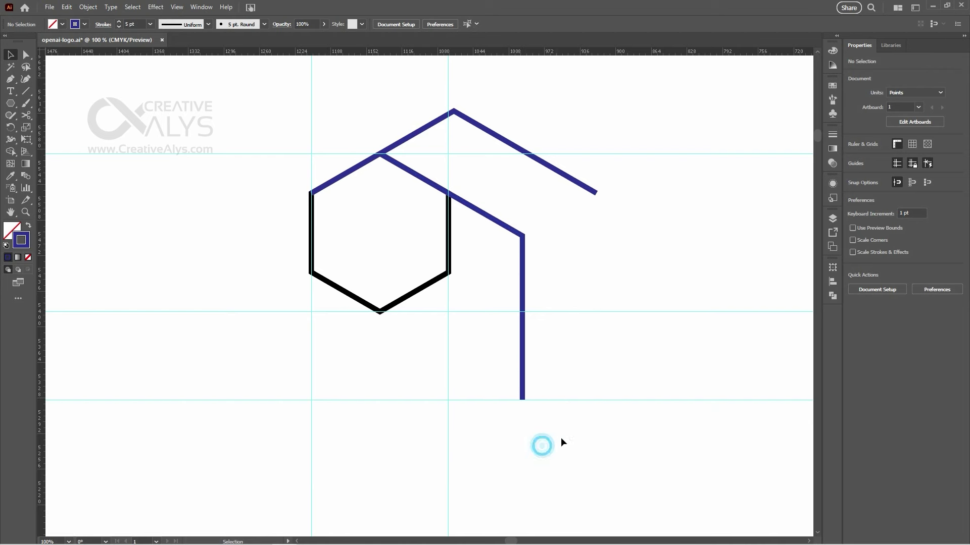
{"action": "key", "text": "ctrl+minus"}
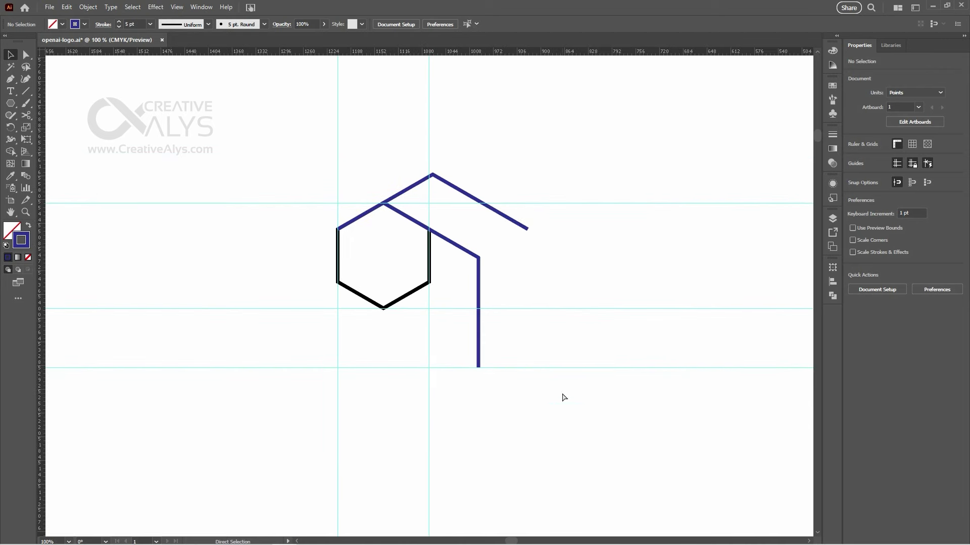
Draw a circle about 249 pt in diameter spanning exactly from the highest horizontal guide to the lowest one
{"action": "left_click_drag", "start_coordinate": [533, 373], "coordinate": [555, 349]}
{"action": "left_click", "coordinate": [464, 311], "text": "ctrl"}
{"action": "left_click_drag", "start_coordinate": [468, 306], "coordinate": [500, 364]}
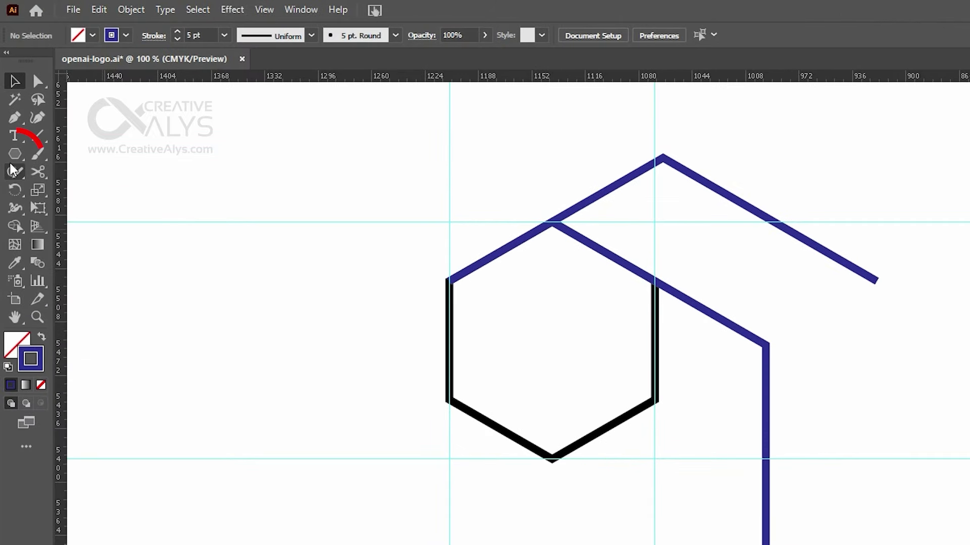
{"action": "left_click_drag", "start_coordinate": [15, 153], "coordinate": [100, 196]}
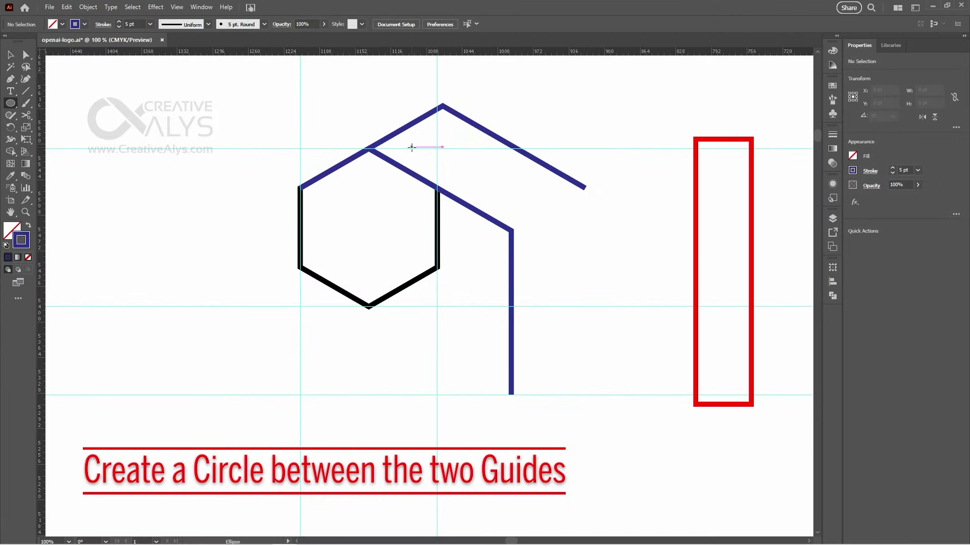
{"action": "left_click_drag", "start_coordinate": [409, 147], "coordinate": [655, 395]}
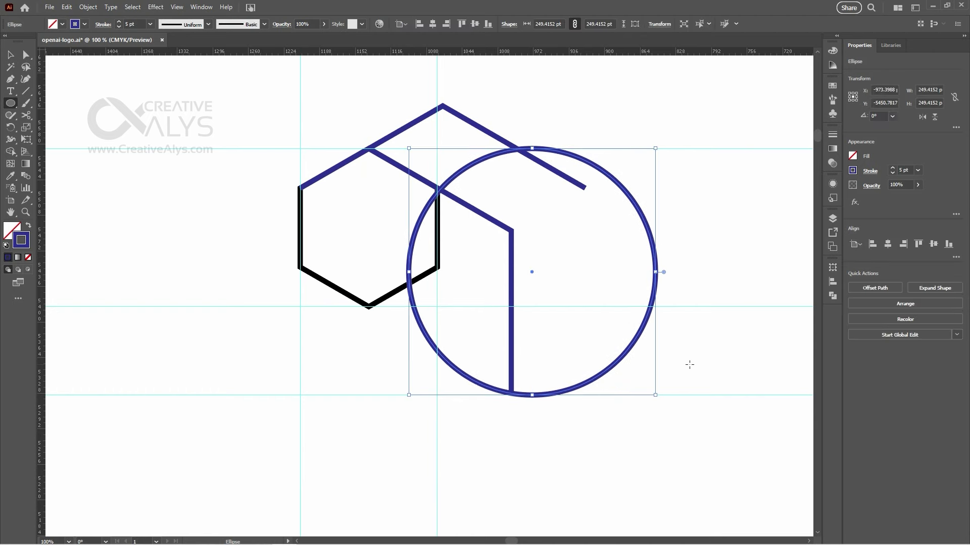
{"action": "key", "text": "v"}
{"action": "left_click", "coordinate": [689, 364]}
Move the circle horizontally towards the hexagon until it meets the descending segment of the upper blue path, adjusting it in outline view
{"action": "left_click_drag", "start_coordinate": [644, 323], "coordinate": [595, 325]}
{"action": "left_click", "coordinate": [509, 220], "text": "ctrl"}
{"action": "left_click", "coordinate": [438, 260], "text": "ctrl"}
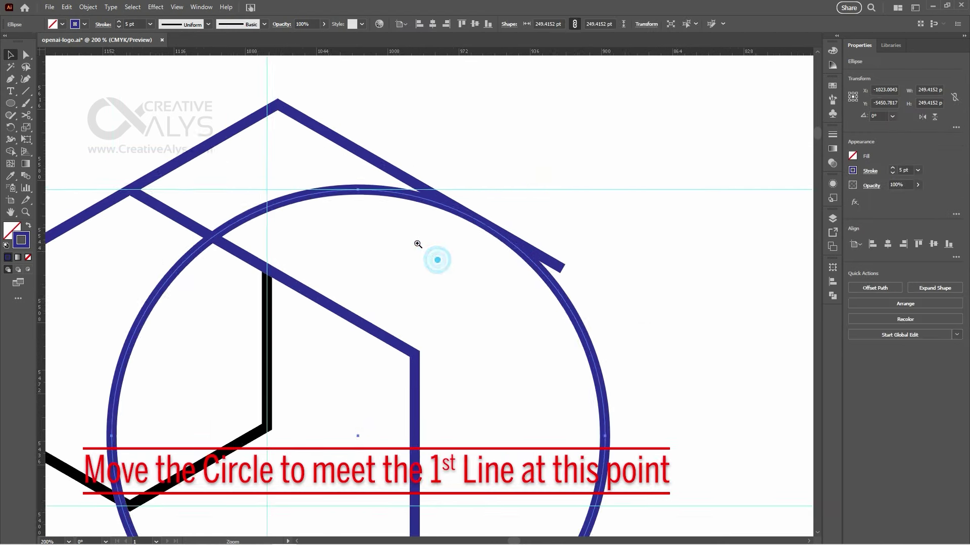
{"action": "left_click", "coordinate": [417, 244], "text": "ctrl"}
{"action": "left_click", "coordinate": [417, 243], "text": "ctrl"}
{"action": "key", "text": "ctrl+y"}
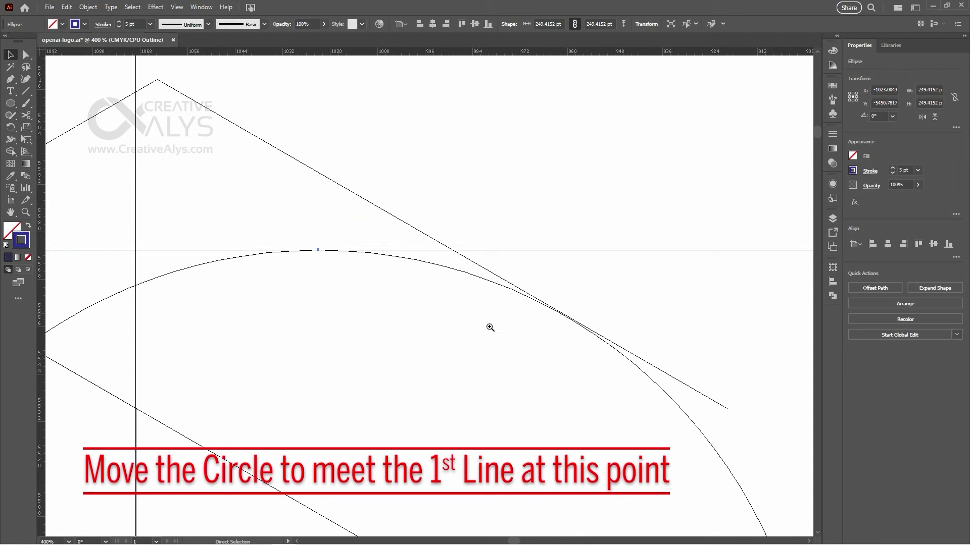
{"action": "left_click", "coordinate": [490, 327], "text": "ctrl"}
{"action": "left_click", "coordinate": [523, 332]}
{"action": "left_click_drag", "start_coordinate": [491, 256], "coordinate": [494, 257]}
{"action": "left_click", "coordinate": [531, 367]}
Fine-tune the circle's horizontal position at high magnification so it just touches the upper blue path, and restore the normal preview
{"action": "left_click", "coordinate": [465, 290], "text": "ctrl"}
{"action": "left_click", "coordinate": [438, 283], "text": "ctrl"}
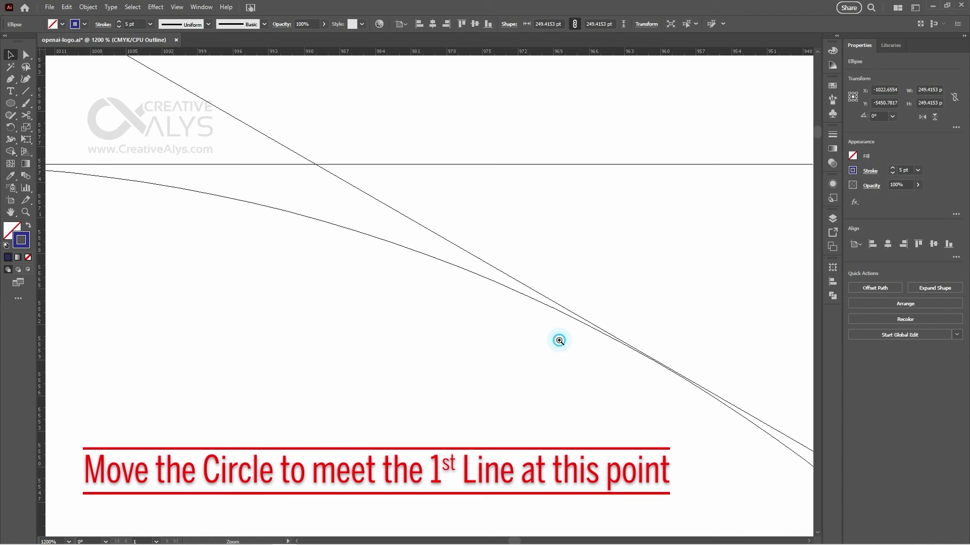
{"action": "left_click", "coordinate": [558, 340], "text": "ctrl"}
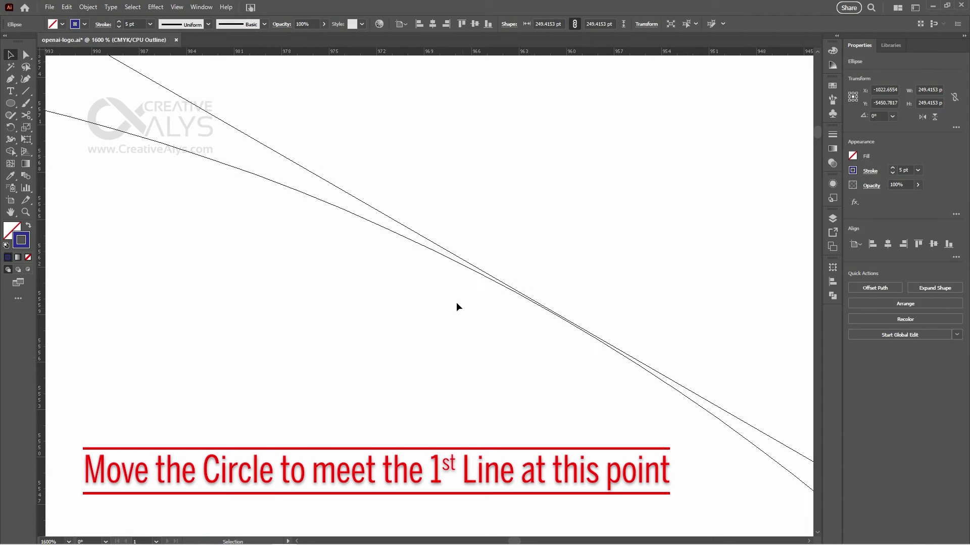
{"action": "left_click_drag", "start_coordinate": [435, 251], "coordinate": [437, 252]}
{"action": "left_click", "coordinate": [432, 318]}
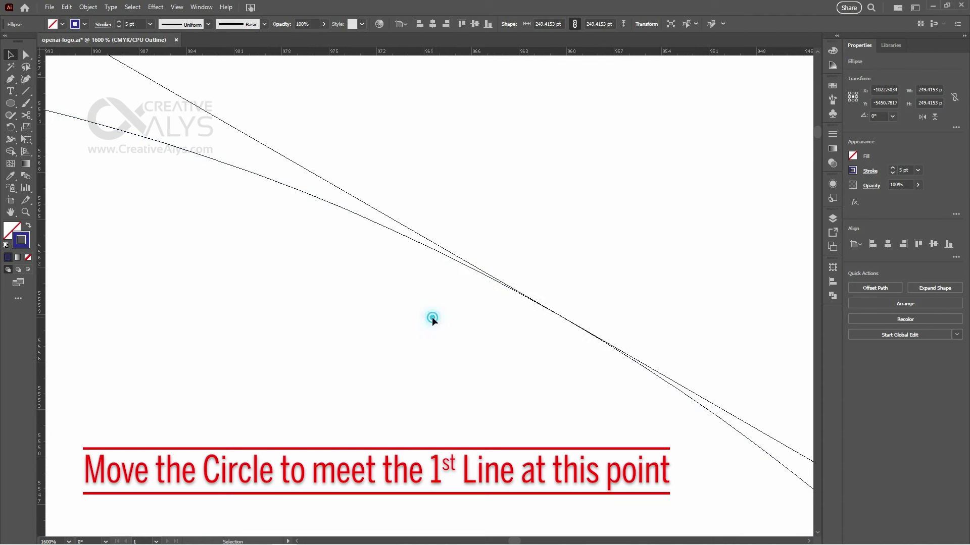
{"action": "left_click", "coordinate": [456, 290], "text": "ctrl"}
{"action": "left_click", "coordinate": [476, 294], "text": "ctrl"}
{"action": "left_click_drag", "start_coordinate": [395, 241], "coordinate": [397, 242]}
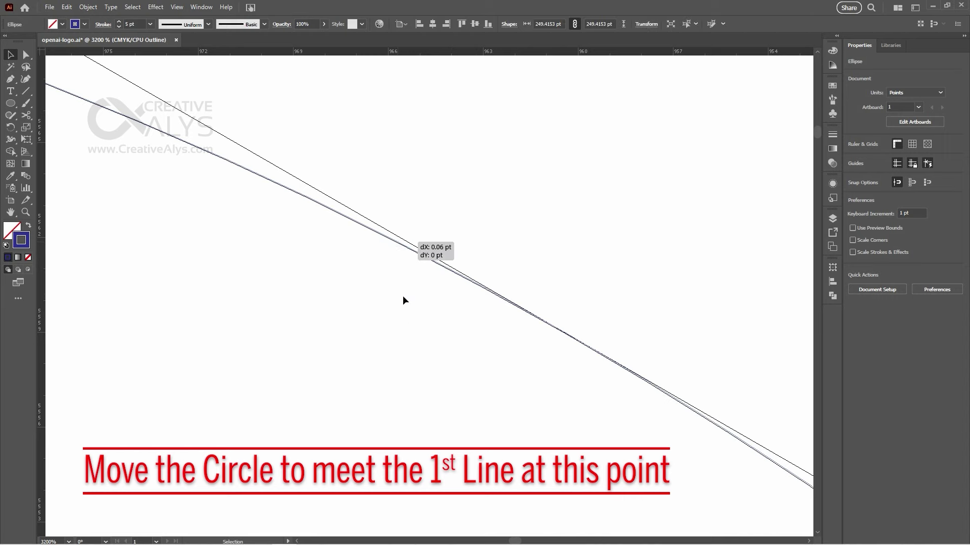
{"action": "left_click", "coordinate": [405, 311]}
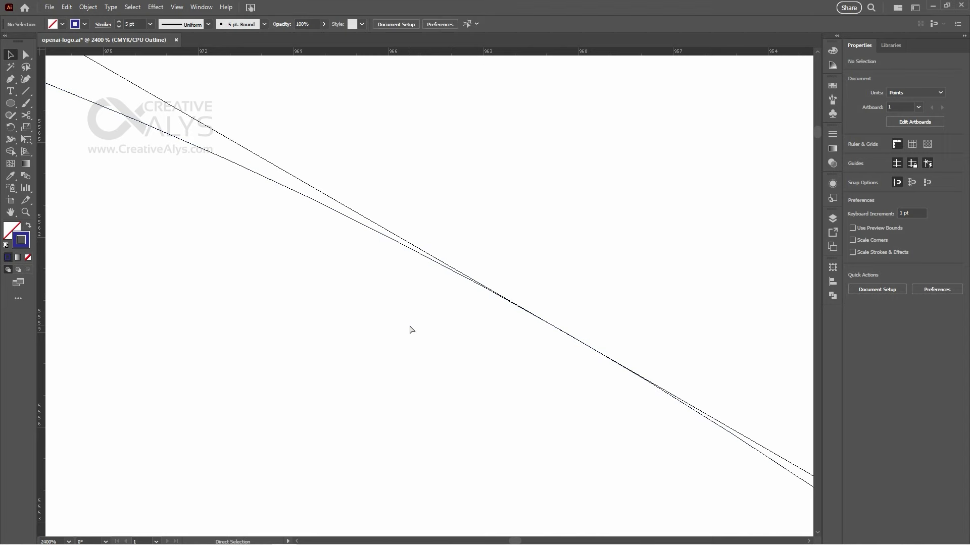
{"action": "key", "text": "ctrl+1"}
{"action": "key", "text": "ctrl+y"}
Split the circle and the upper blue path where they meet using the Outline pathfinder
{"action": "left_click_drag", "start_coordinate": [399, 349], "coordinate": [471, 271]}
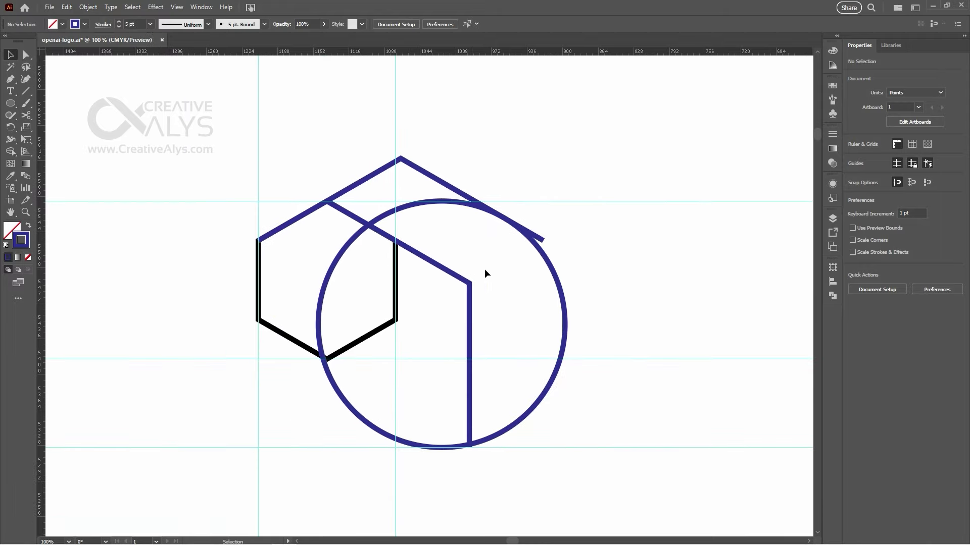
{"action": "left_click", "coordinate": [563, 303]}
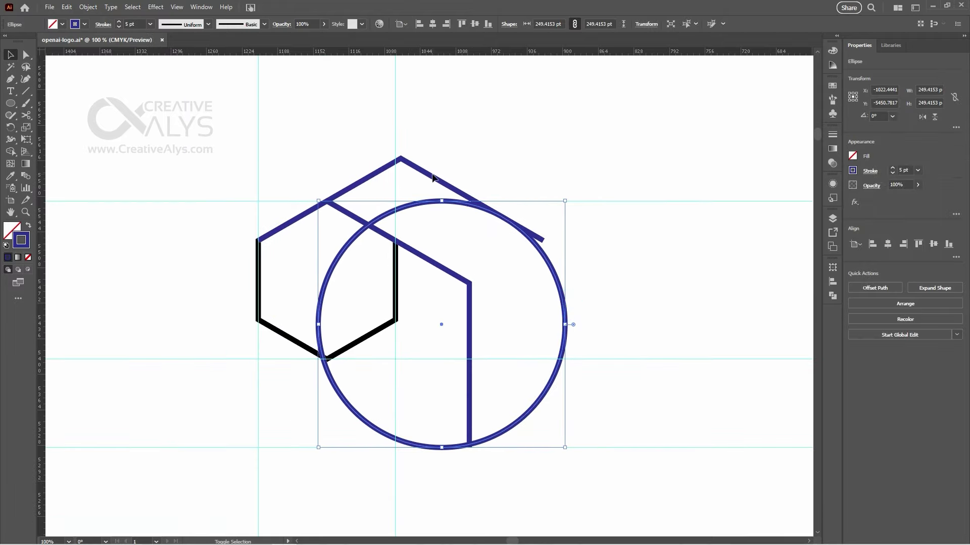
{"action": "left_click", "coordinate": [430, 177], "text": "shift"}
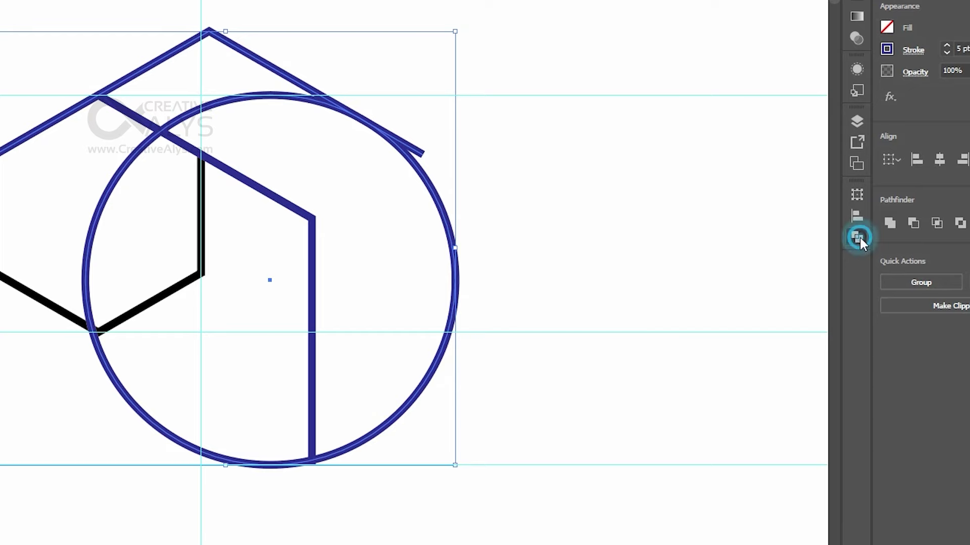
{"action": "left_click", "coordinate": [834, 295]}
{"action": "left_click", "coordinate": [795, 268]}
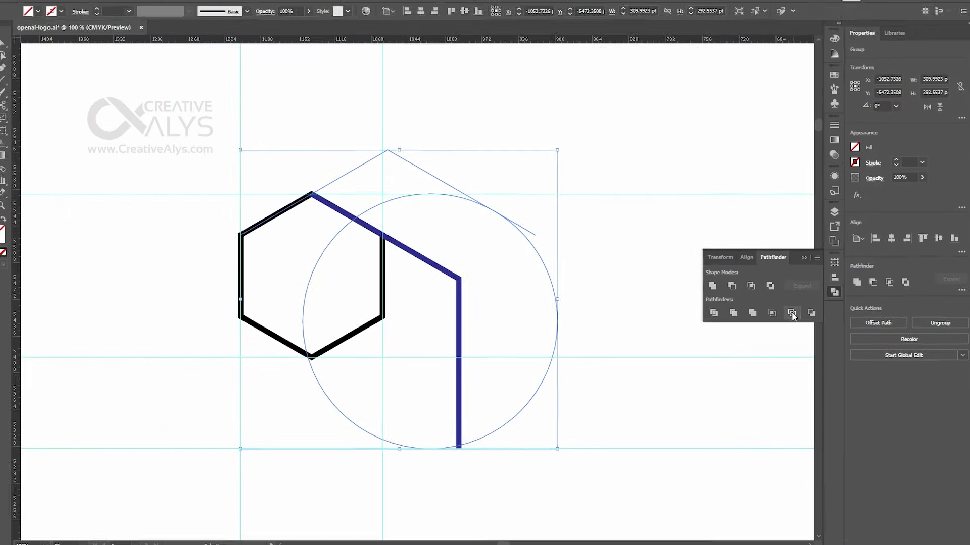
Copy the second angled path's blue 5 pt stroke onto the split circle and path with the Eyedropper, and ungroup the pieces
{"action": "left_click", "coordinate": [10, 177]}
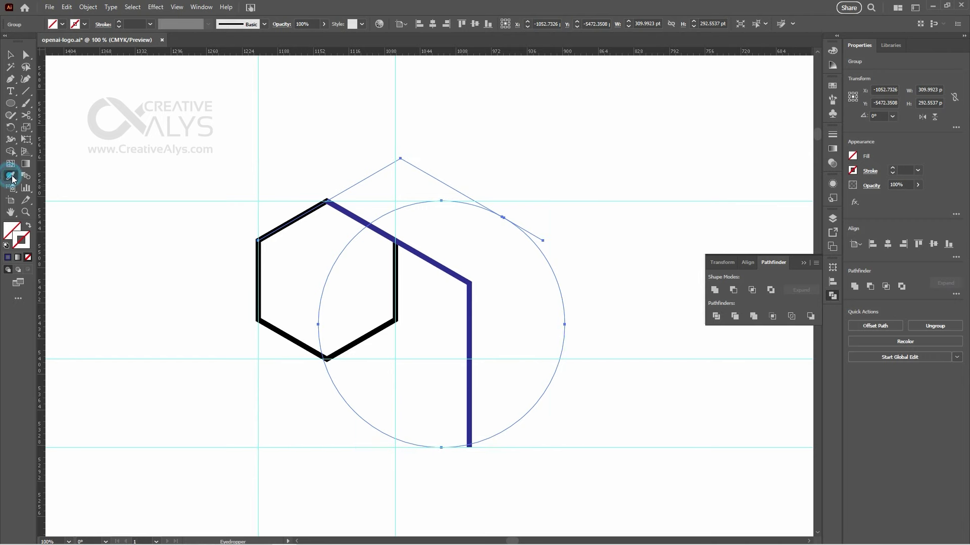
{"action": "left_click", "coordinate": [468, 318]}
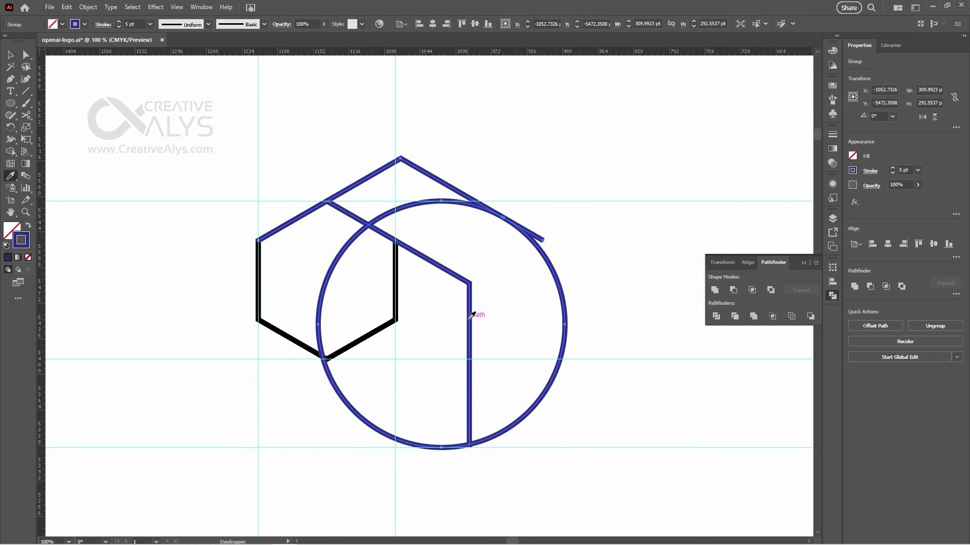
{"action": "key", "text": "v"}
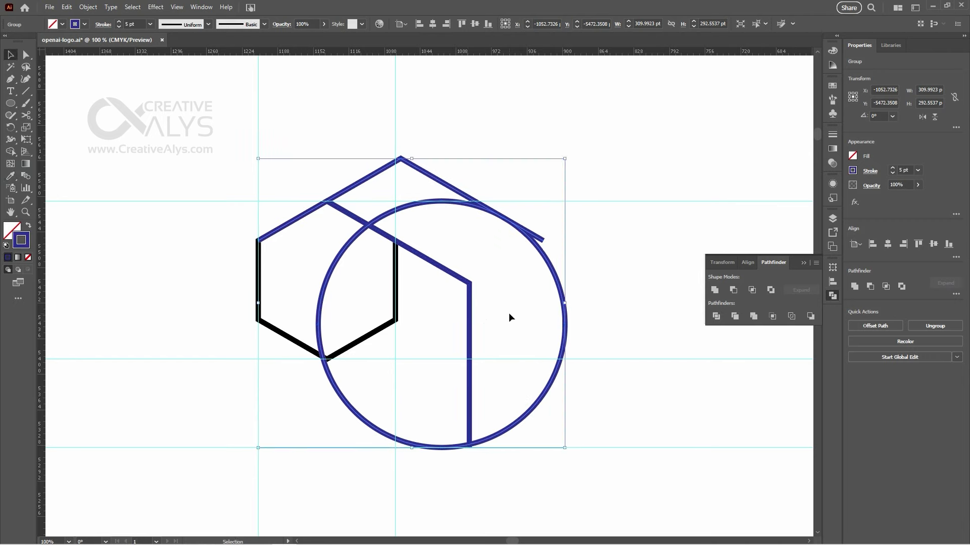
{"action": "right_click", "coordinate": [557, 279]}
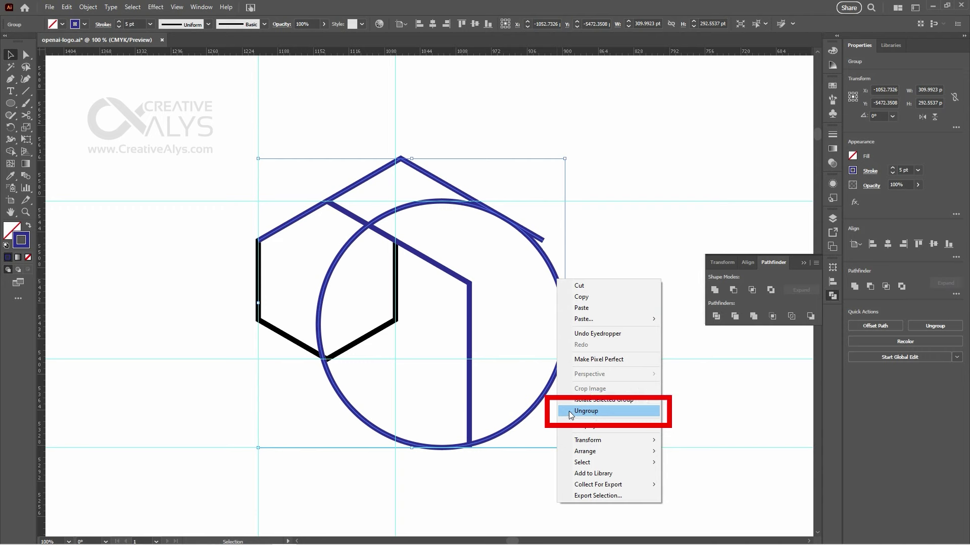
{"action": "left_click", "coordinate": [598, 411]}
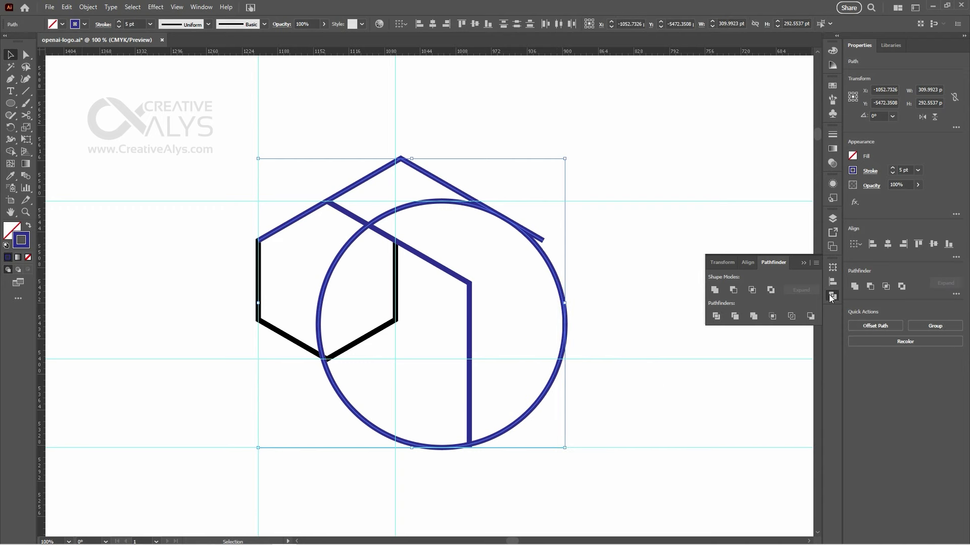
{"action": "left_click", "coordinate": [672, 299]}
Test that the split pieces are separate by moving them one at a time and undoing each move
{"action": "left_click_drag", "start_coordinate": [538, 237], "coordinate": [551, 334]}
{"action": "key", "text": "ctrl+z"}
{"action": "left_click", "coordinate": [574, 253]}
{"action": "key", "text": "ctrl+z"}
{"action": "left_click", "coordinate": [585, 290]}
{"action": "left_click_drag", "start_coordinate": [444, 183], "coordinate": [440, 140]}
{"action": "key", "text": "ctrl+z"}
{"action": "left_click", "coordinate": [597, 277]}
Delete the short straight end piece of the upper blue path that extends past its meeting point with the circle
{"action": "left_click", "coordinate": [498, 276], "text": "ctrl"}
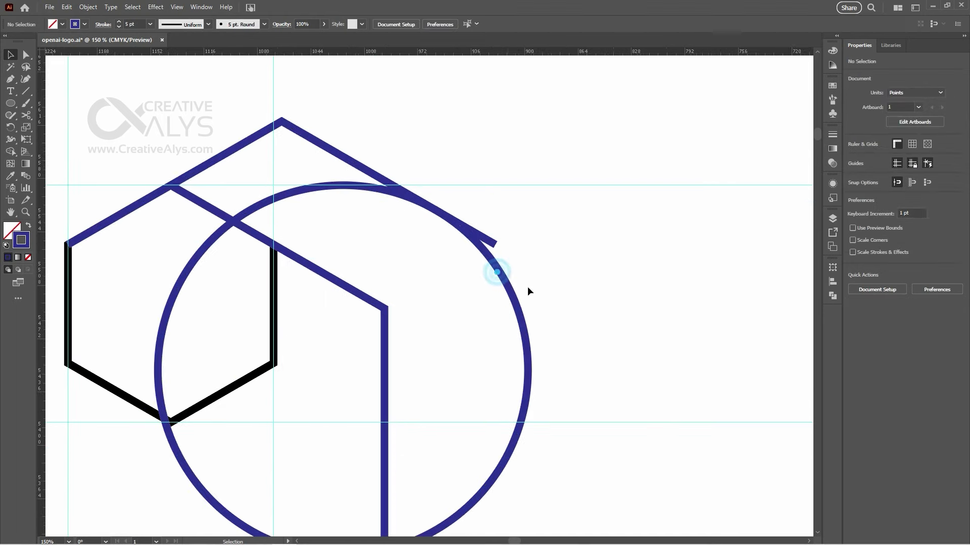
{"action": "left_click", "coordinate": [489, 243]}
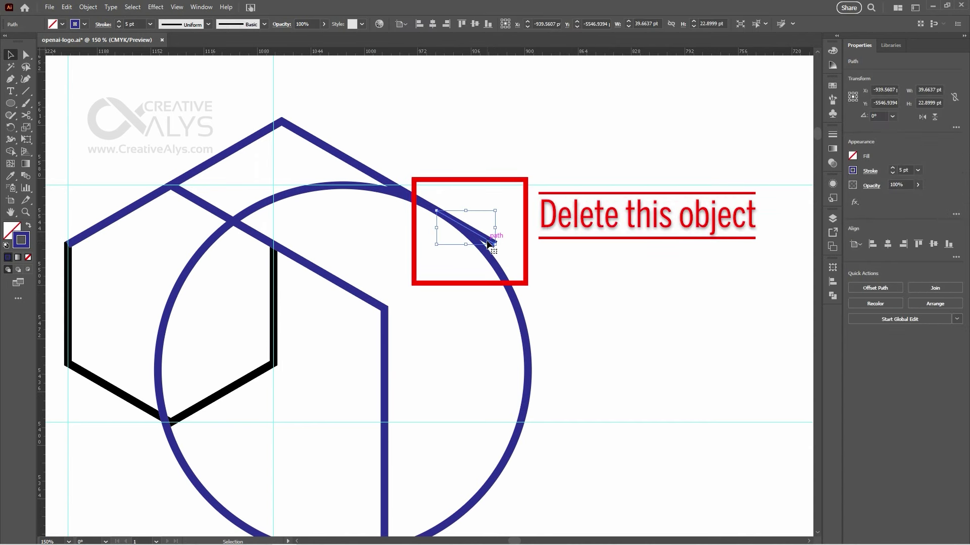
{"action": "key", "text": "Delete"}
{"action": "key", "text": "ctrl+minus"}
{"action": "key", "text": "ctrl+minus"}
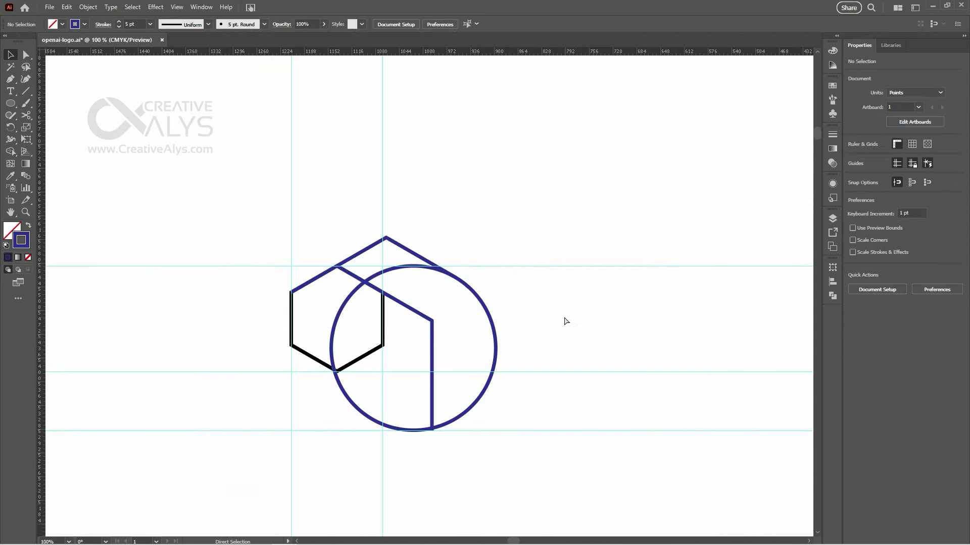
Cut the circle with the Scissors tool near its lowest point, just short of the second blue path's vertical end
{"action": "key", "text": "ctrl+space"}
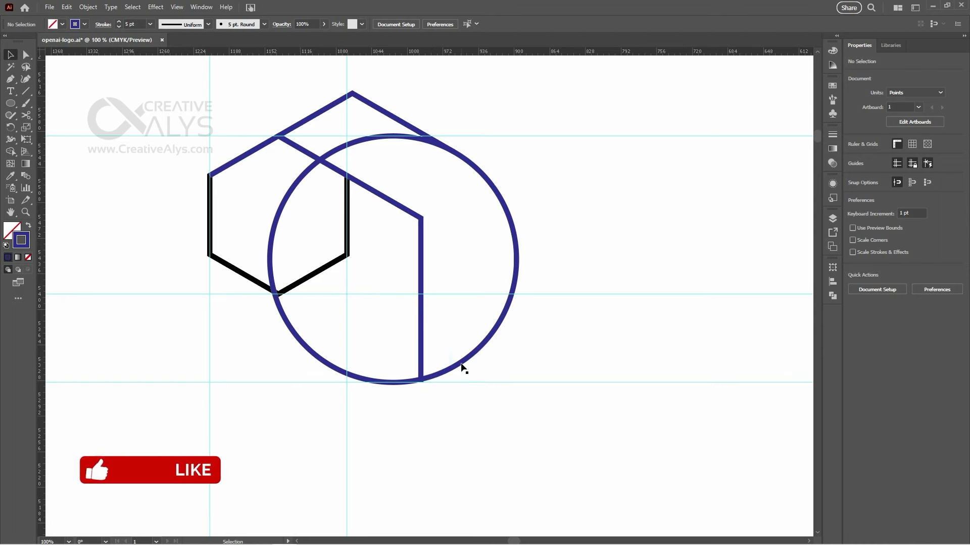
{"action": "left_click", "coordinate": [461, 362]}
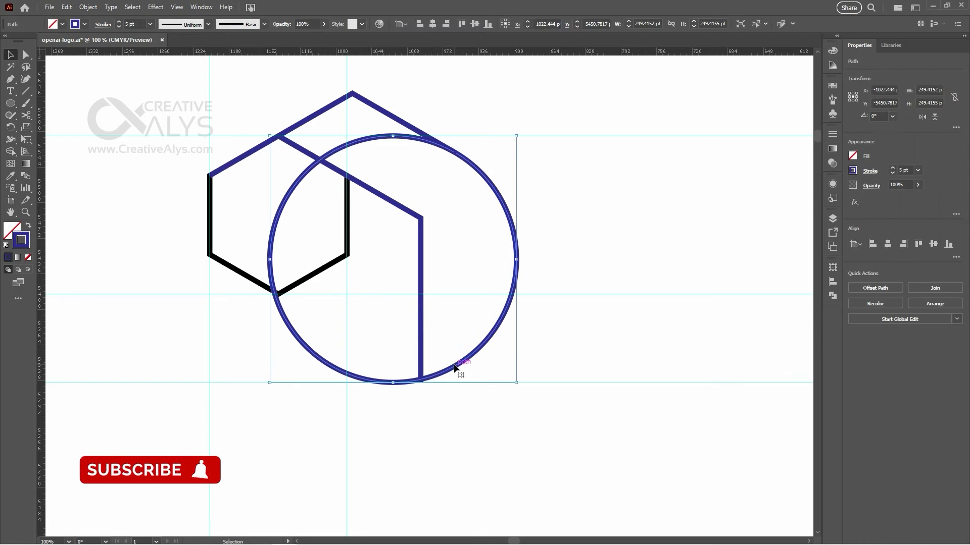
{"action": "left_click", "coordinate": [406, 374], "text": "ctrl"}
{"action": "left_click_drag", "start_coordinate": [411, 260], "coordinate": [439, 425]}
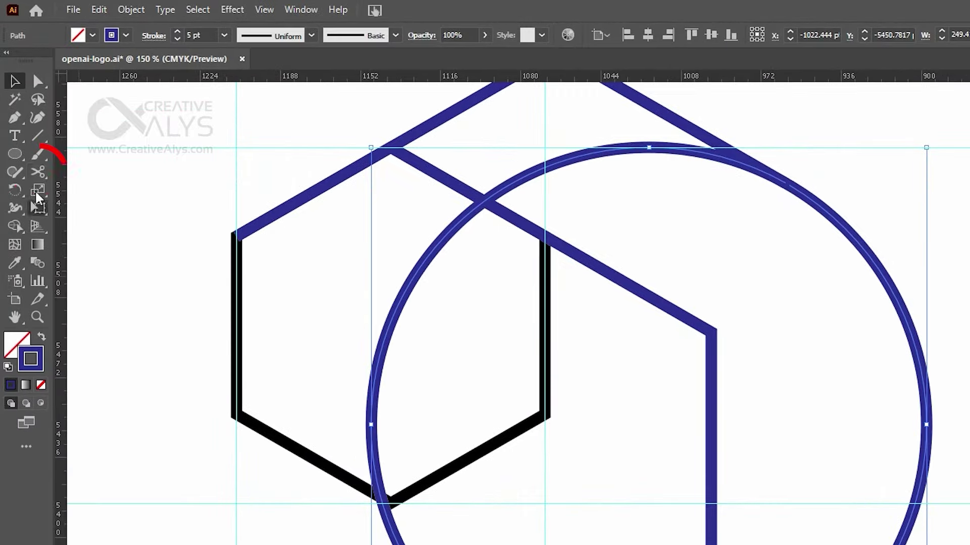
{"action": "left_click", "coordinate": [38, 172]}
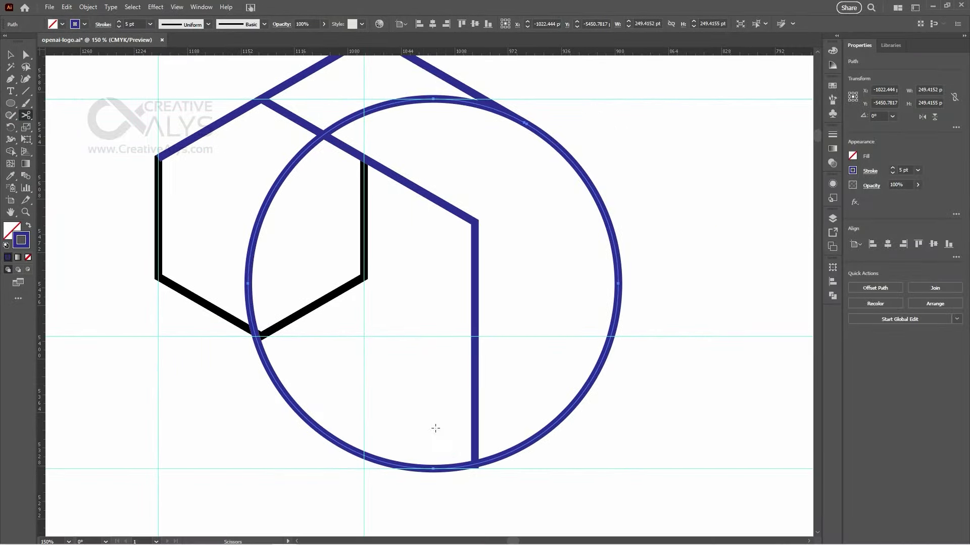
{"action": "left_click", "coordinate": [444, 449]}
{"action": "left_click", "coordinate": [446, 319]}
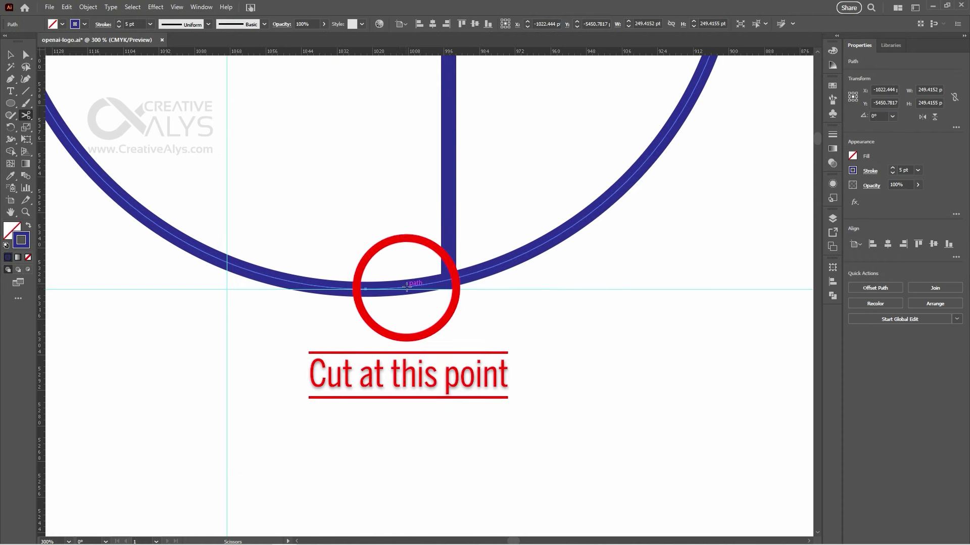
{"action": "left_click", "coordinate": [406, 287]}
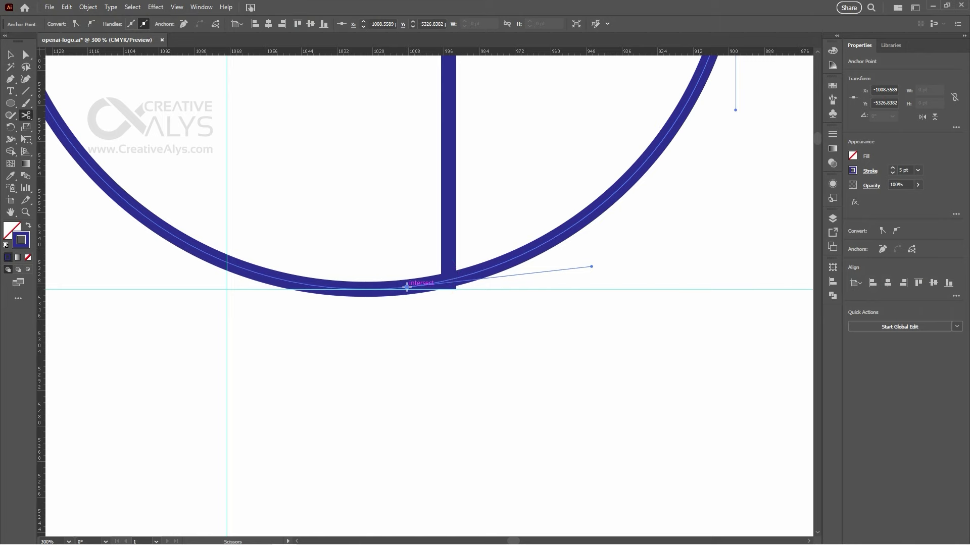
{"action": "left_click_drag", "start_coordinate": [413, 331], "coordinate": [434, 398]}
{"action": "key", "text": "v"}
{"action": "left_click", "coordinate": [404, 379]}
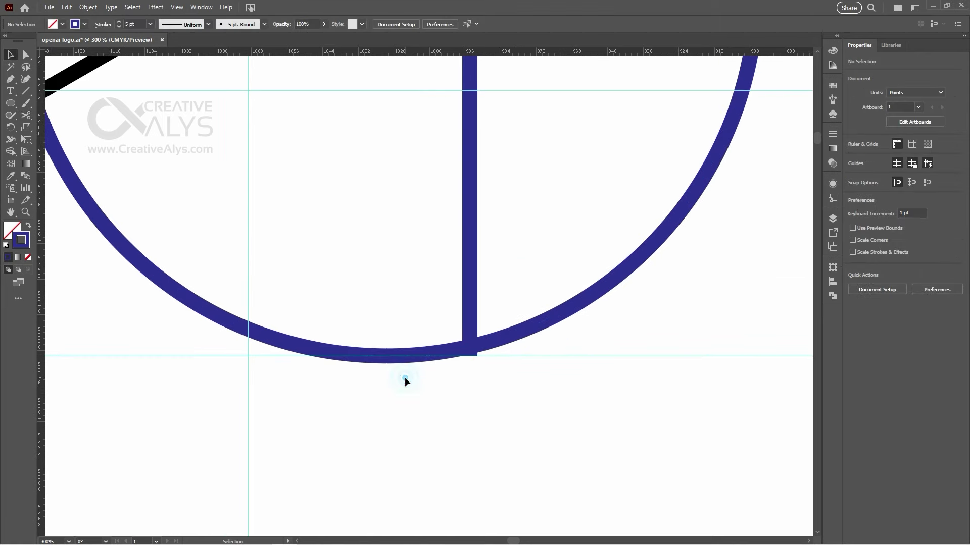
Delete the cut circle's larger arc on the hexagon side and the second angled blue path
{"action": "key", "text": "ctrl+minus"}
{"action": "key", "text": "ctrl+minus"}
{"action": "key", "text": "ctrl+minus"}
{"action": "key", "text": "ctrl+minus"}
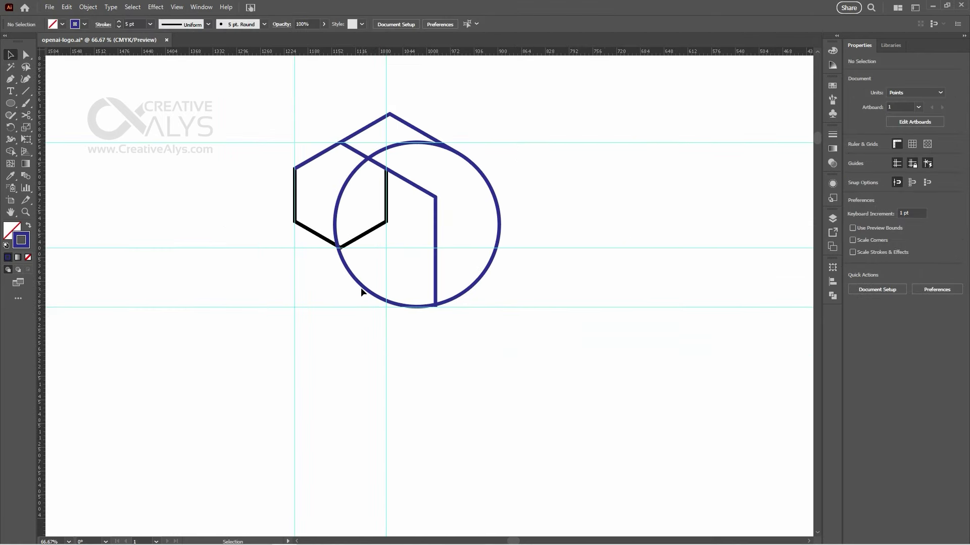
{"action": "left_click", "coordinate": [362, 286]}
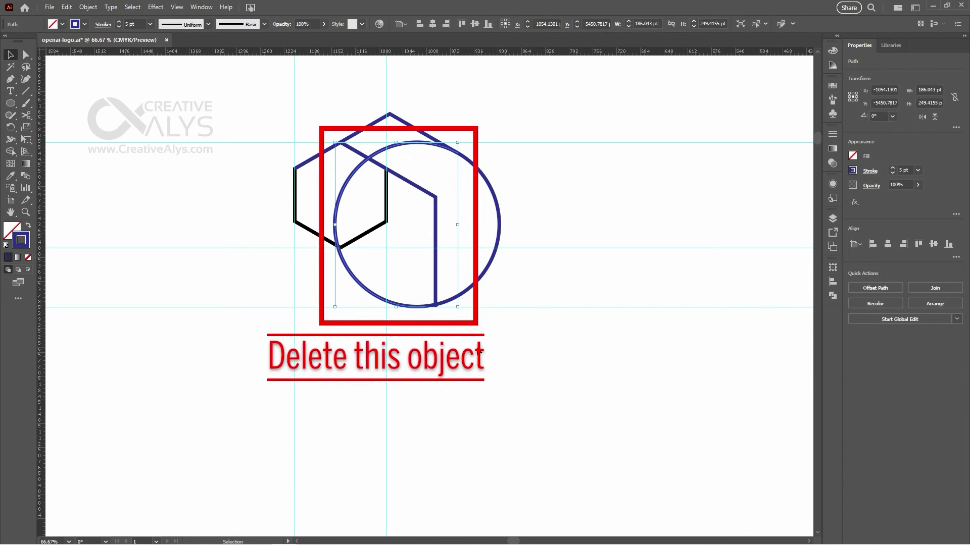
{"action": "key", "text": "Delete"}
{"action": "key", "text": "ctrl+plus"}
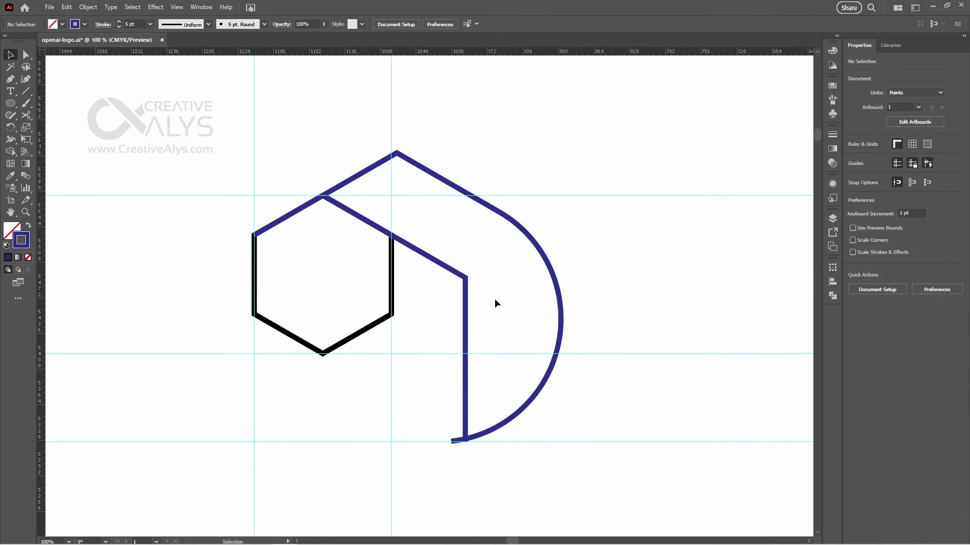
{"action": "left_click", "coordinate": [465, 292]}
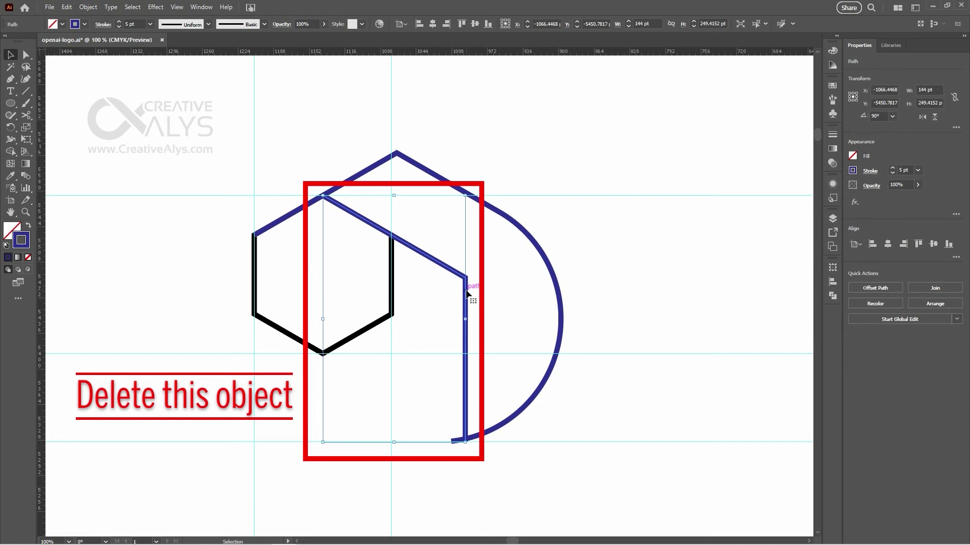
{"action": "key", "text": "Delete"}
Test that the remaining arc and the upper blue path are separate by moving each one and undoing the move
{"action": "key", "text": "ctrl+space"}
{"action": "left_click", "coordinate": [444, 244], "text": "ctrl"}
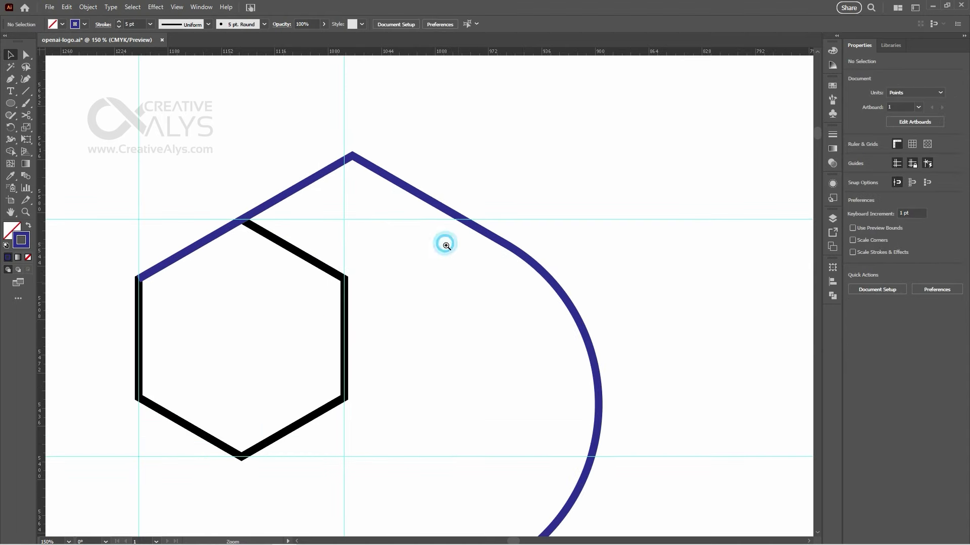
{"action": "left_click", "coordinate": [460, 285], "text": "ctrl"}
{"action": "left_click_drag", "start_coordinate": [520, 264], "coordinate": [580, 264]}
{"action": "key", "text": "ctrl+z"}
{"action": "left_click", "coordinate": [454, 239]}
{"action": "left_click_drag", "start_coordinate": [461, 225], "coordinate": [480, 180]}
{"action": "key", "text": "ctrl+z"}
{"action": "left_click", "coordinate": [472, 275]}
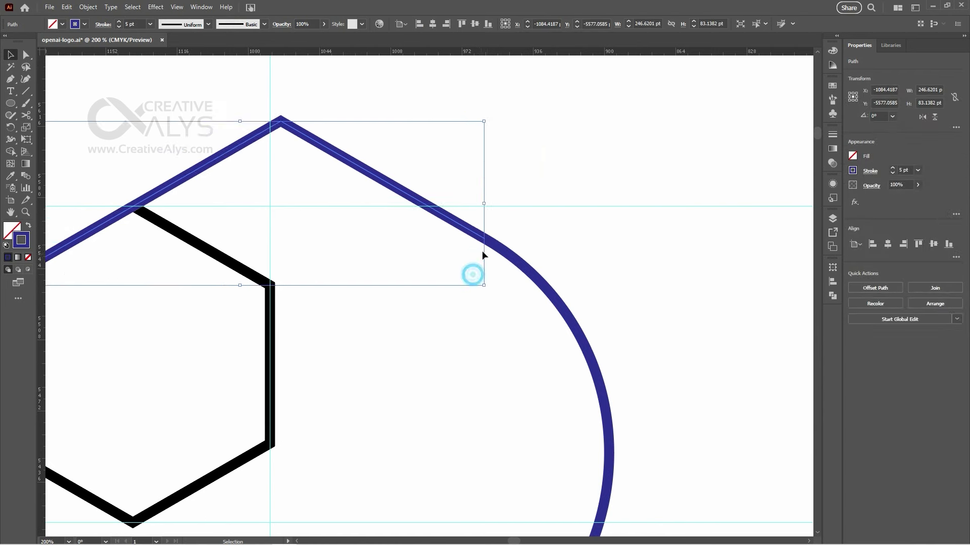
Test that the arc is still detached from the upper blue path by moving it away and undoing the move
{"action": "mouse_move", "coordinate": [492, 242]}
{"action": "left_mouse_down"}
{"action": "mouse_move", "coordinate": [516, 243]}
{"action": "mouse_move", "coordinate": [499, 245]}
{"action": "left_mouse_up"}
{"action": "key", "text": "ctrl+z"}
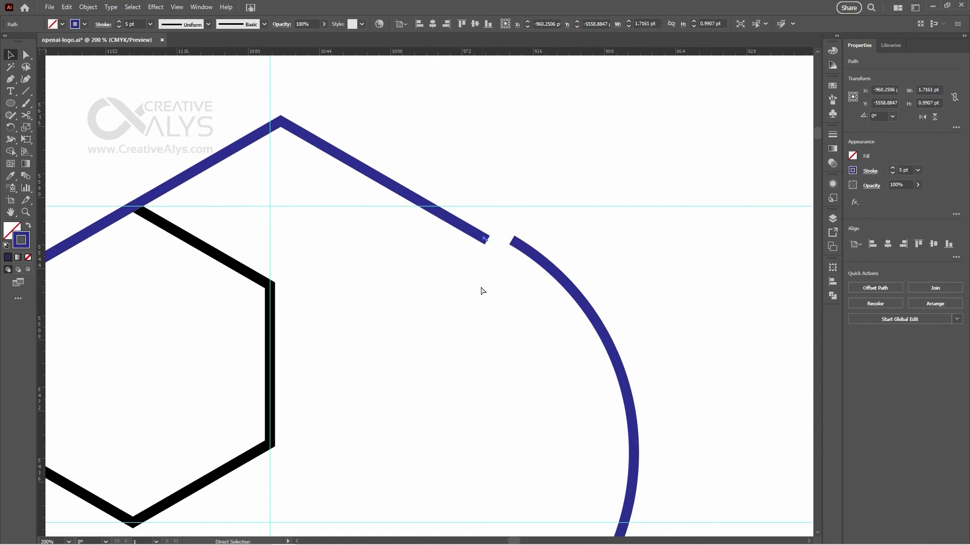
{"action": "key", "text": "ctrl+z"}
Select the arc together with the upper blue path and join them into a single path
{"action": "left_click", "coordinate": [485, 280]}
{"action": "left_click_drag", "start_coordinate": [513, 282], "coordinate": [465, 220]}
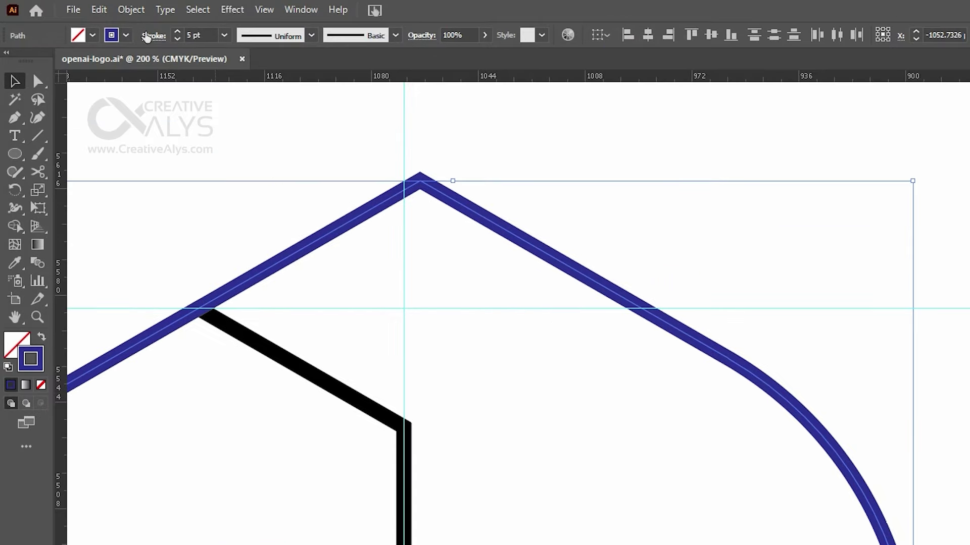
{"action": "left_click", "coordinate": [131, 9]}
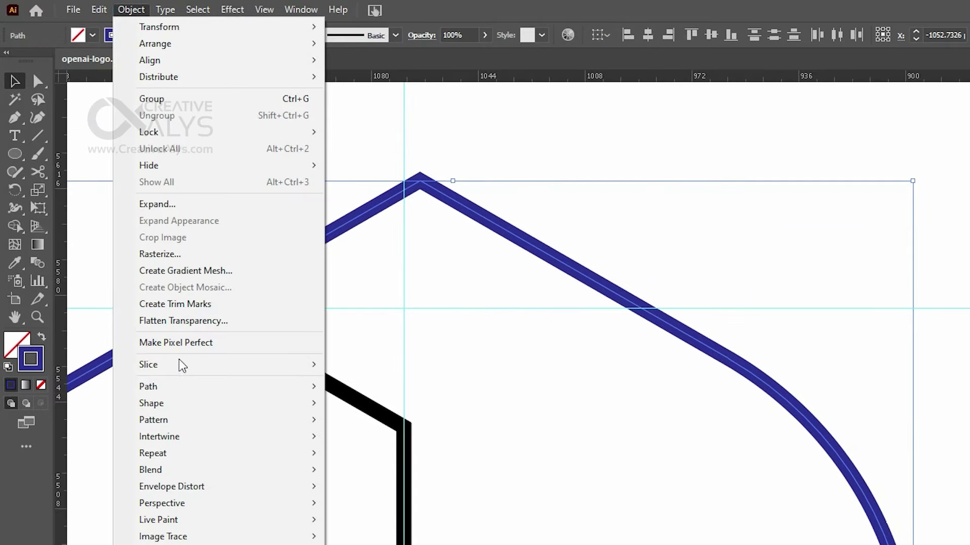
{"action": "mouse_move", "coordinate": [177, 387]}
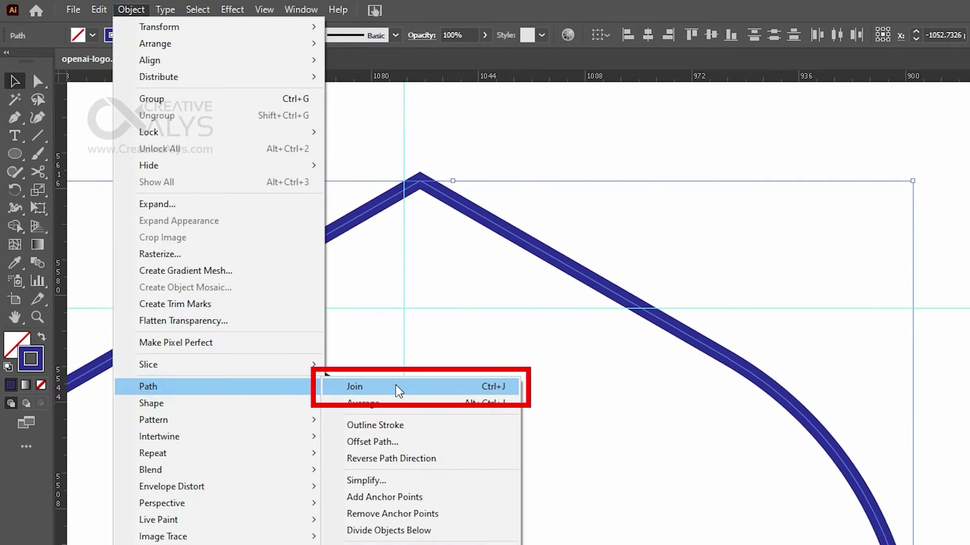
{"action": "left_click", "coordinate": [373, 387]}
Check that the joined blue path moves as one piece, and undo the move
{"action": "left_click", "coordinate": [510, 305]}
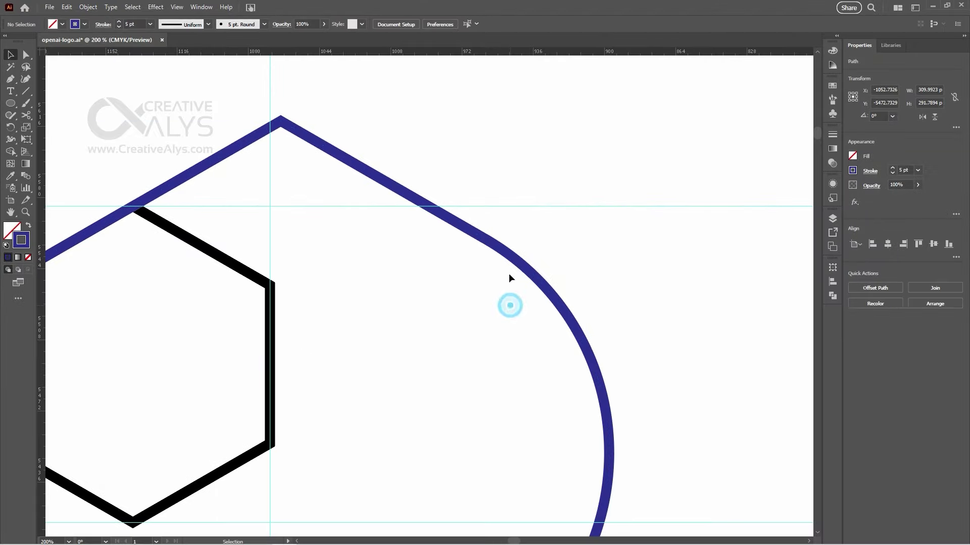
{"action": "left_click_drag", "start_coordinate": [515, 258], "coordinate": [622, 206]}
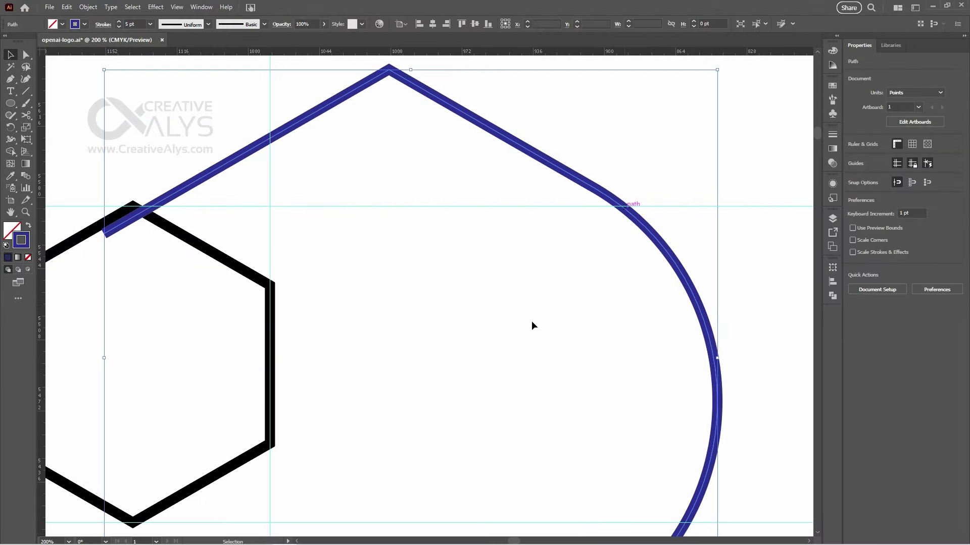
{"action": "key", "text": "ctrl+z"}
Create a copy of the joined blue path rotated -60° about the hexagon's centre point and return to the full-colour preview
{"action": "left_click", "coordinate": [472, 343]}
{"action": "left_click_drag", "start_coordinate": [431, 363], "coordinate": [556, 229]}
{"action": "key", "text": "ctrl+minus"}
{"action": "key", "text": "ctrl+minus"}
{"action": "key", "text": "ctrl+minus"}
{"action": "key", "text": "ctrl+plus"}
{"action": "left_click", "coordinate": [604, 201]}
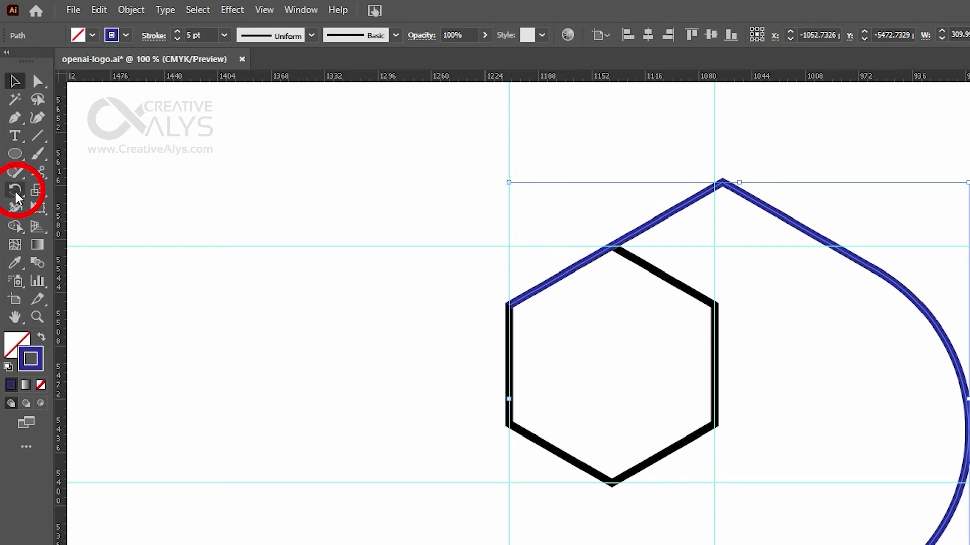
{"action": "left_click", "coordinate": [15, 192]}
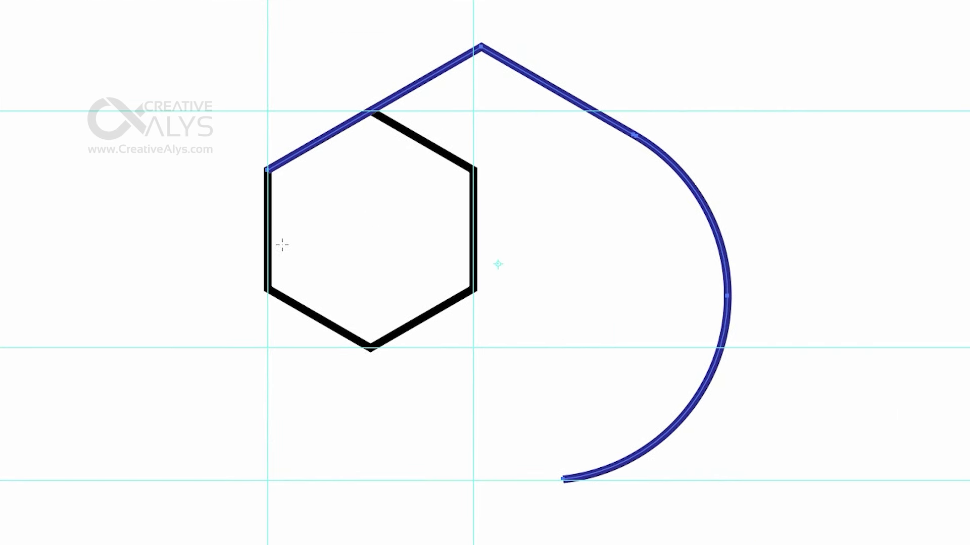
{"action": "left_click", "coordinate": [371, 233], "text": "alt"}
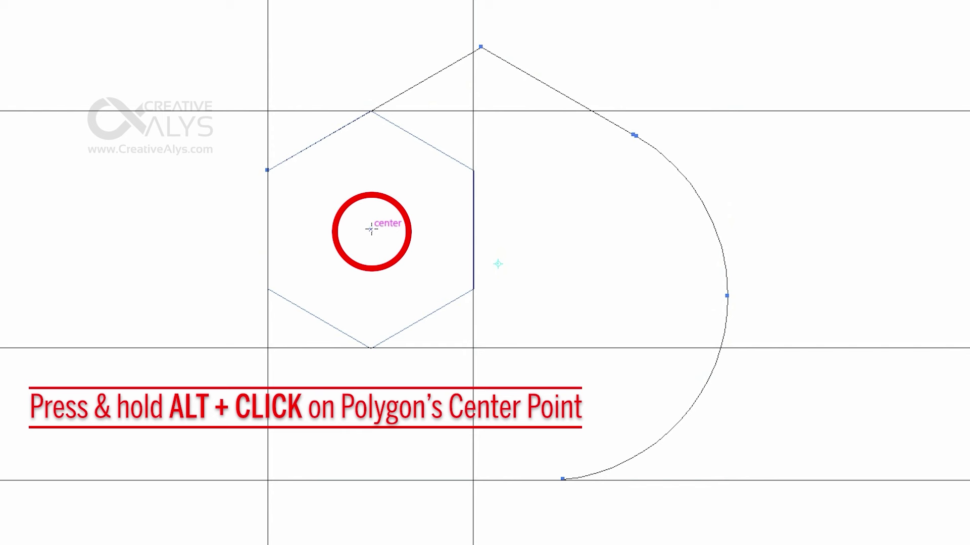
{"action": "left_click", "coordinate": [370, 230], "text": "alt"}
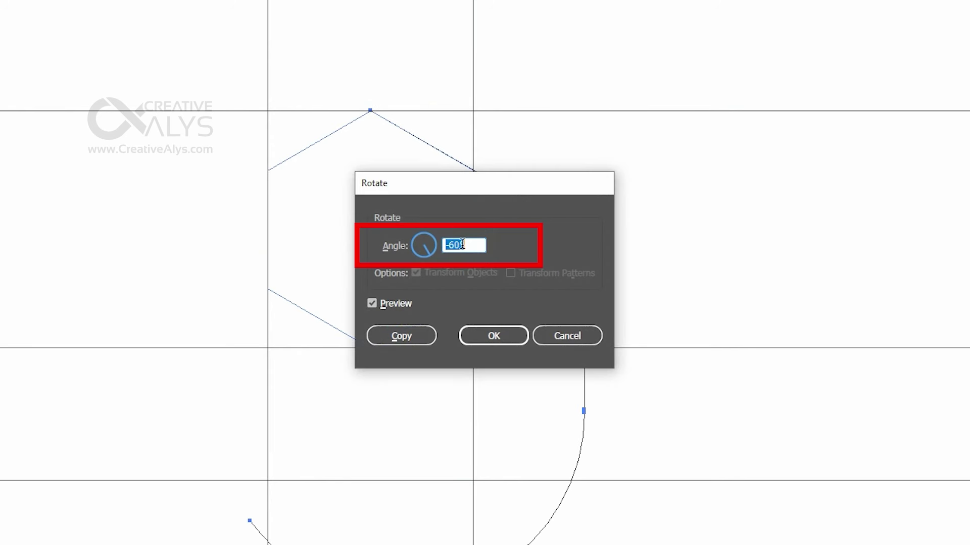
{"action": "left_click", "coordinate": [400, 336]}
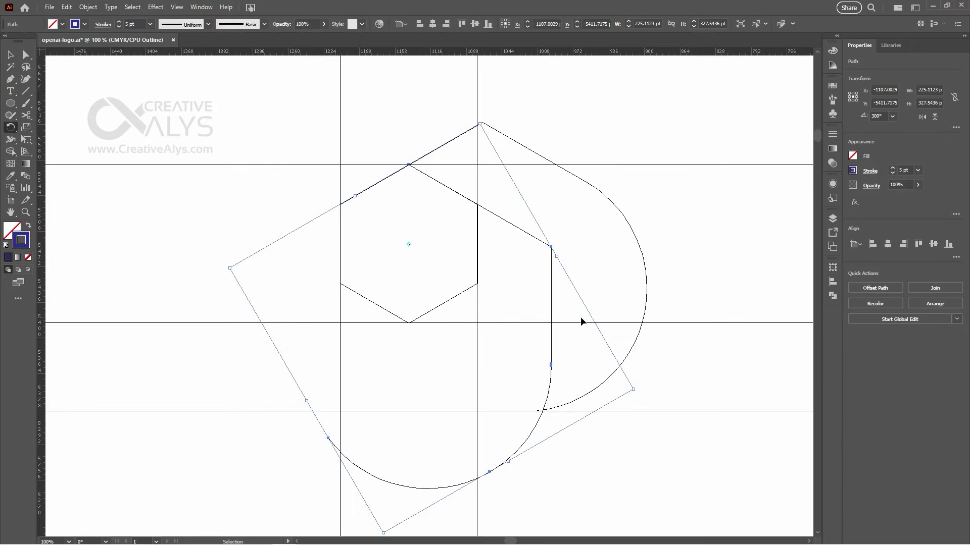
{"action": "key", "text": "ctrl+y"}
{"action": "key", "text": "r"}
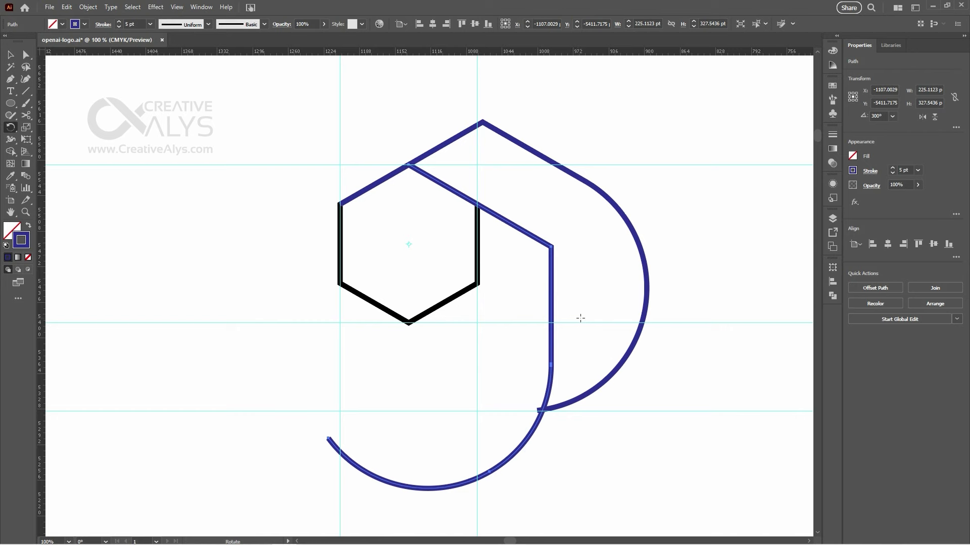
Repeat the last rotated copy of the petal path around the hexagon's centre until all six petals are in place
{"action": "key", "text": "ctrl+d"}
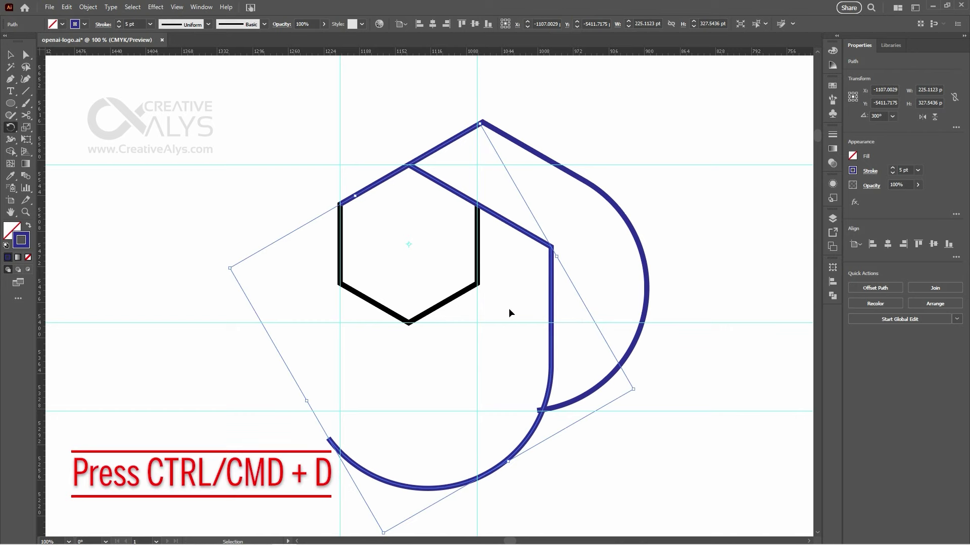
{"action": "key", "text": "ctrl+d"}
{"action": "key", "text": "ctrl+d"}
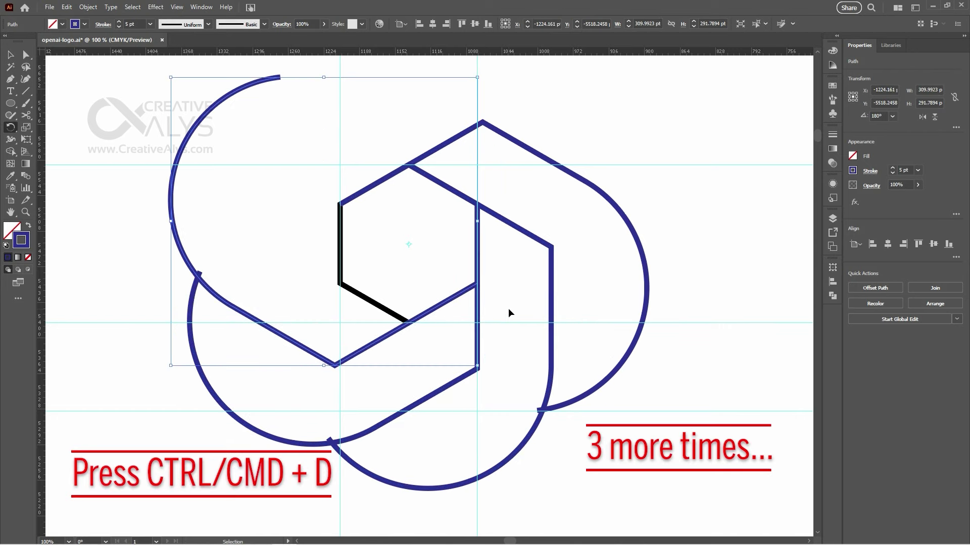
{"action": "key", "text": "ctrl+d"}
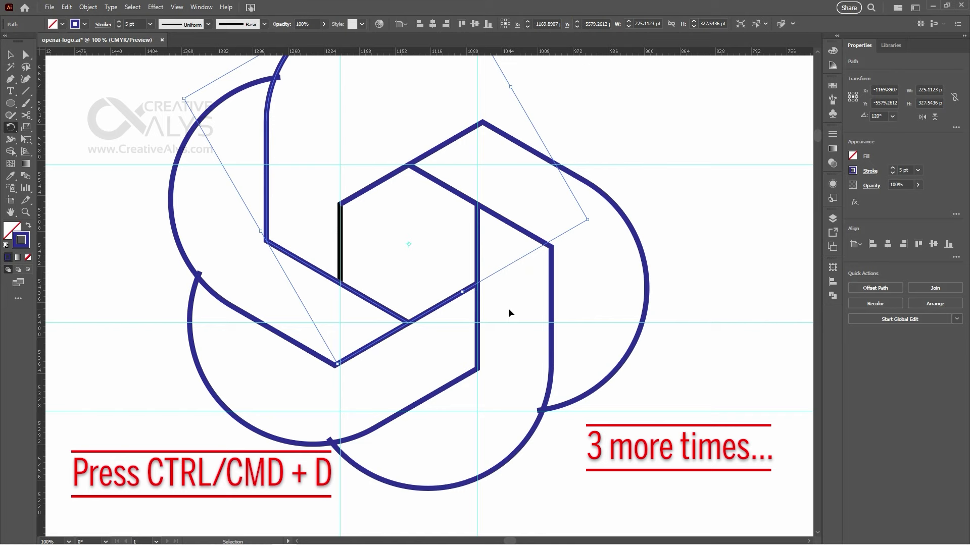
{"action": "key", "text": "ctrl+d"}
{"action": "key", "text": "ctrl+minus"}
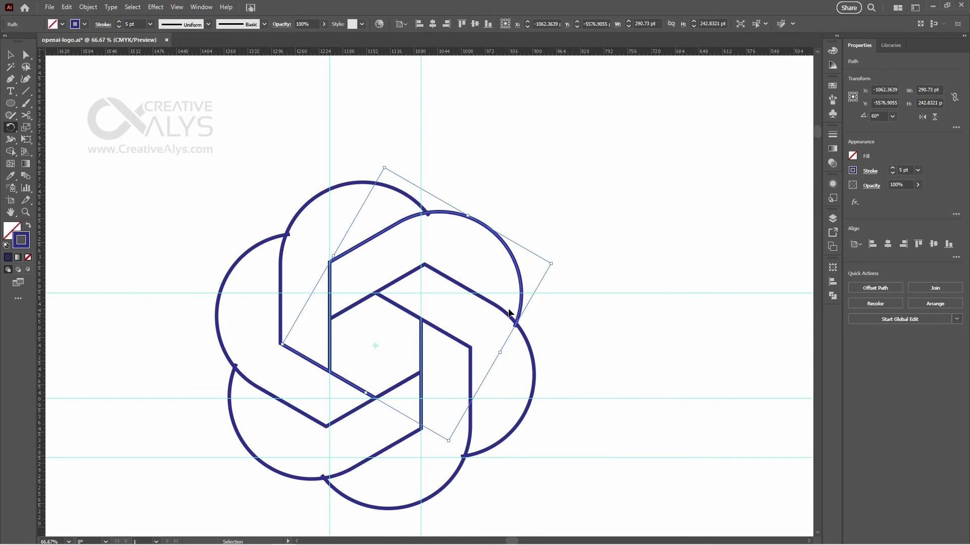
{"action": "key", "text": "v"}
{"action": "key", "text": "space"}
{"action": "left_click_drag", "start_coordinate": [451, 335], "coordinate": [550, 253]}
{"action": "left_click", "coordinate": [641, 430]}
{"action": "scroll", "coordinate": [682, 429], "scroll_direction": "right", "scroll_amount": 1}
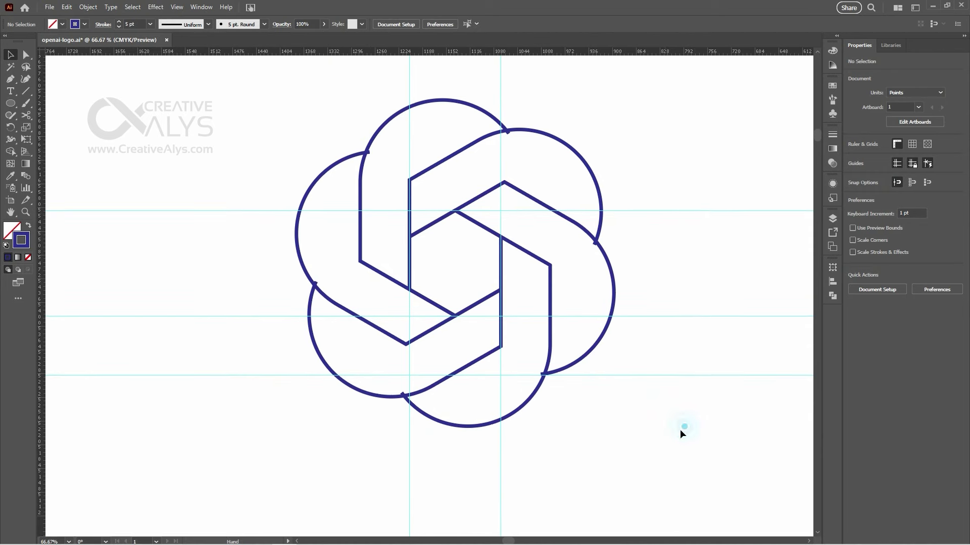
Select all the petal paths and raise their stroke weight to 20 pt, finishing at 25 pt
{"action": "left_click", "coordinate": [688, 187]}
{"action": "left_click", "coordinate": [700, 211]}
{"action": "left_click_drag", "start_coordinate": [633, 425], "coordinate": [286, 123]}
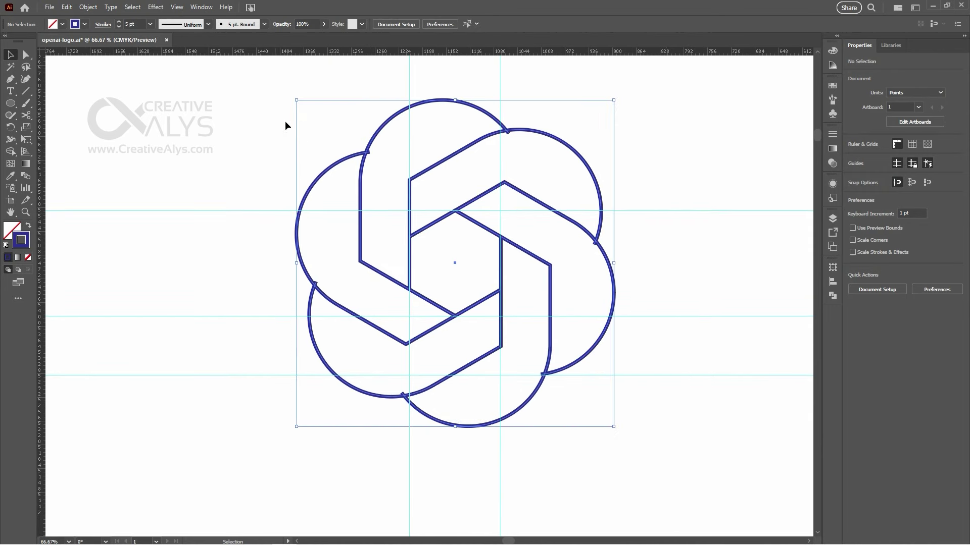
{"action": "left_click", "coordinate": [909, 170]}
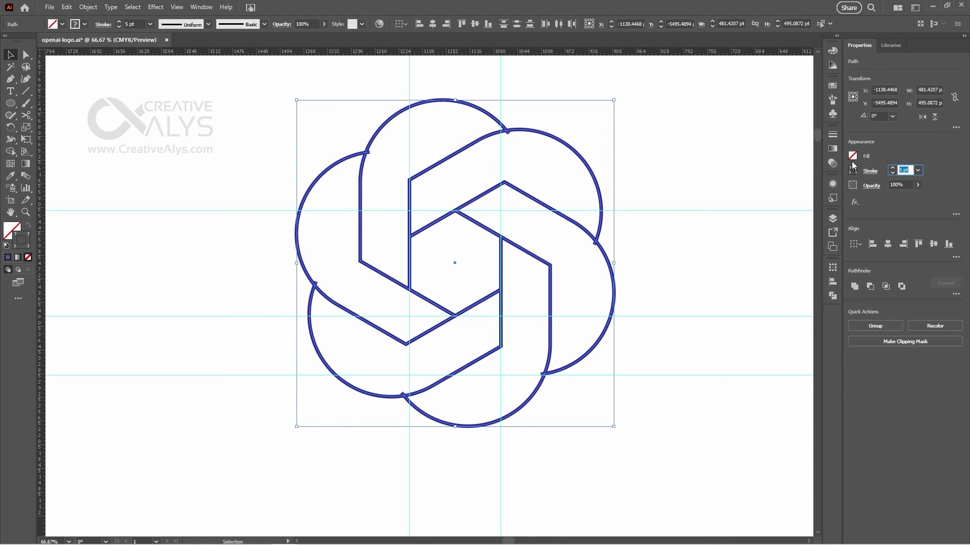
{"action": "key", "text": "Return"}
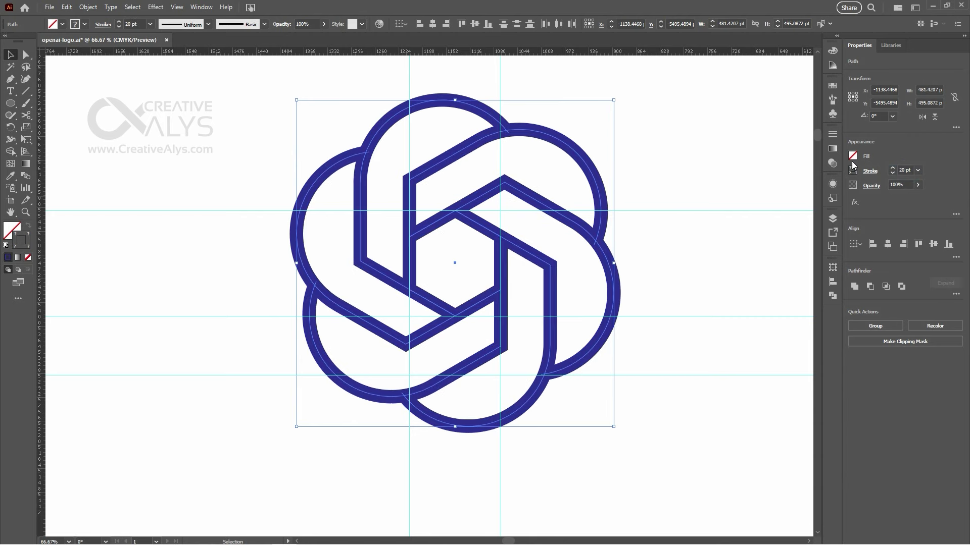
{"action": "left_click", "coordinate": [913, 171]}
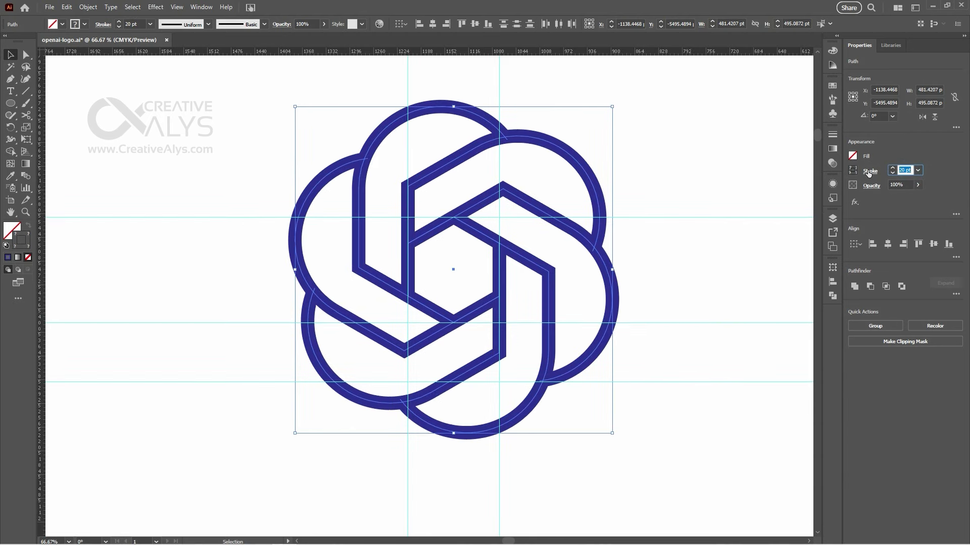
{"action": "key", "text": "Return"}
{"action": "left_click", "coordinate": [706, 282]}
{"action": "left_click_drag", "start_coordinate": [697, 280], "coordinate": [692, 295]}
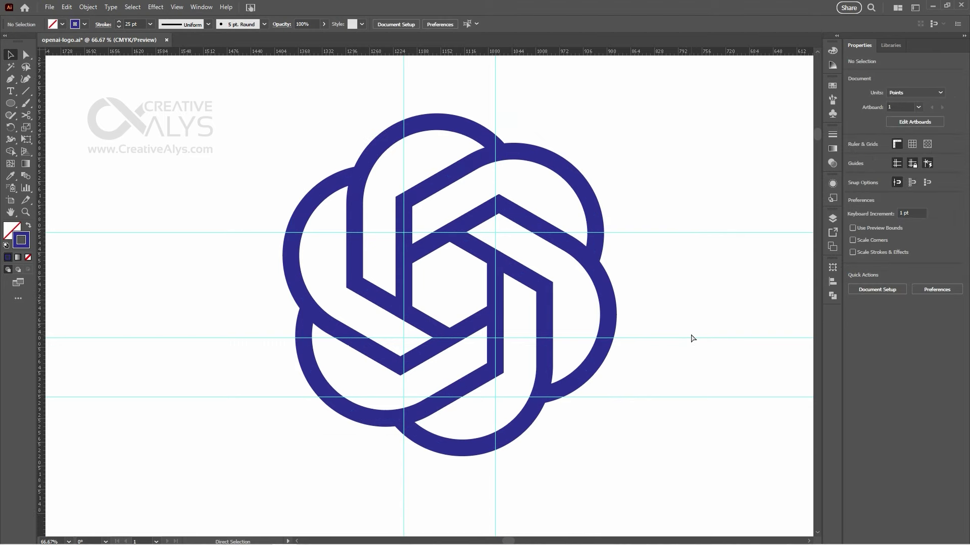
Compare the emblem with the original logo image and apply a round join to the stroke corners of all petal paths
{"action": "key", "text": "ctrl+minus"}
{"action": "key", "text": "ctrl+minus"}
{"action": "left_click_drag", "start_coordinate": [510, 199], "coordinate": [612, 301]}
{"action": "left_click_drag", "start_coordinate": [541, 194], "coordinate": [697, 199]}
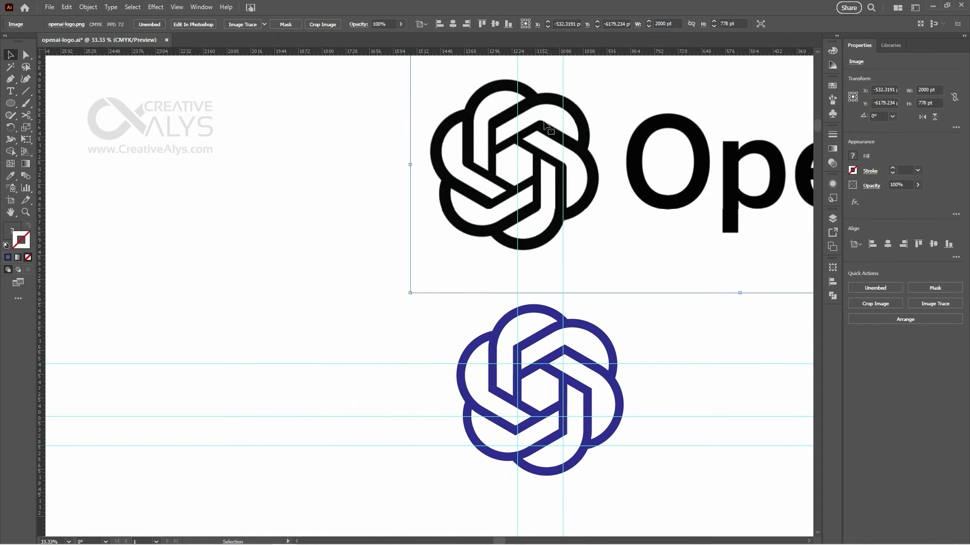
{"action": "left_click", "coordinate": [527, 370], "text": "ctrl"}
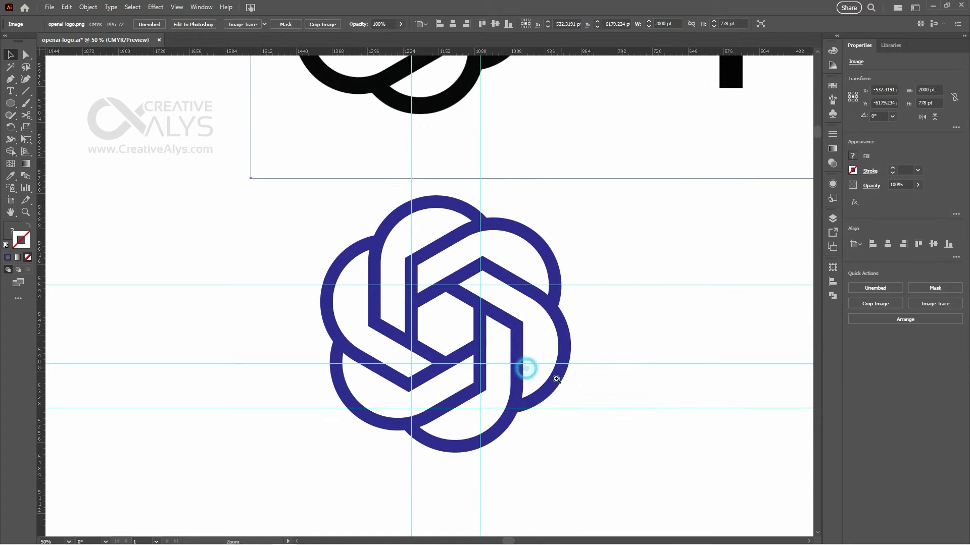
{"action": "left_click", "coordinate": [555, 317]}
{"action": "left_click_drag", "start_coordinate": [603, 464], "coordinate": [281, 220]}
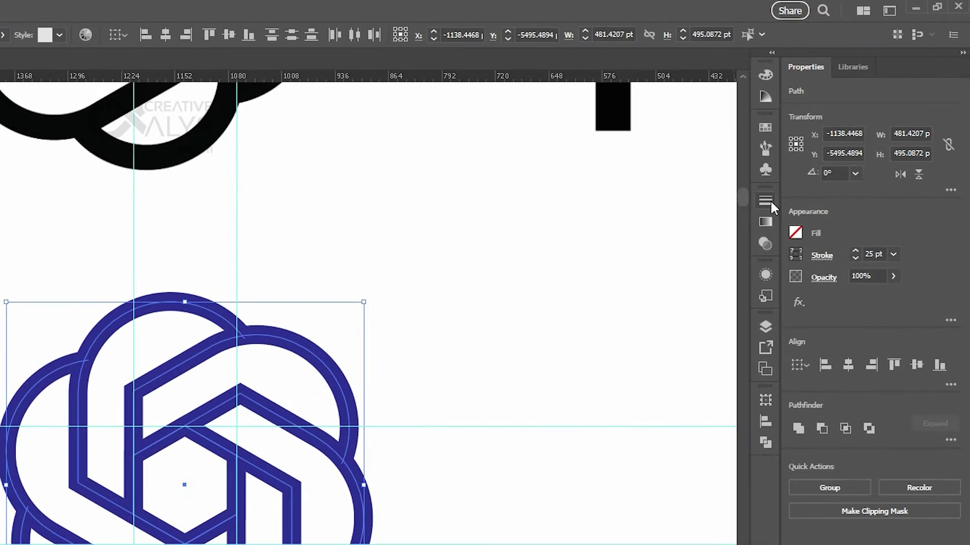
{"action": "left_click", "coordinate": [766, 202]}
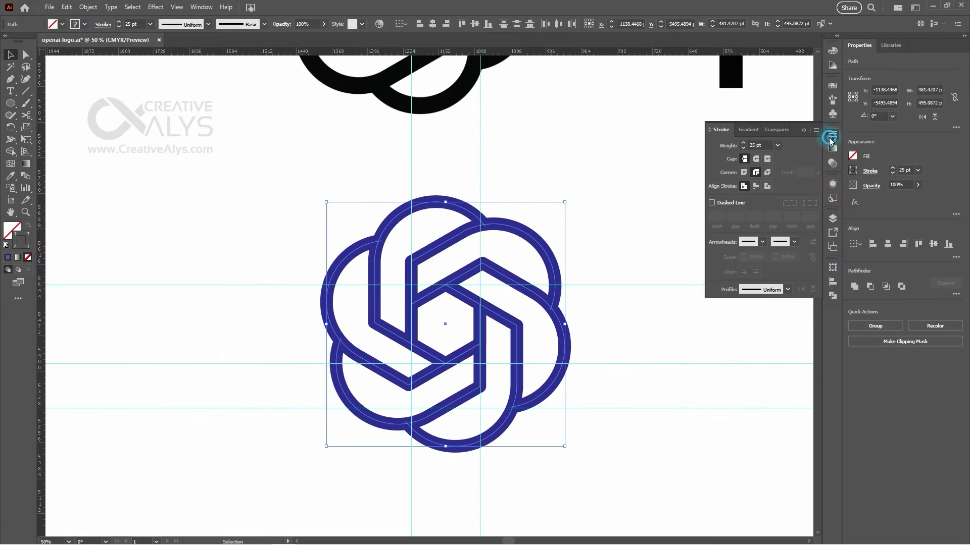
{"action": "left_click", "coordinate": [829, 140]}
{"action": "left_click", "coordinate": [645, 255]}
{"action": "scroll", "coordinate": [606, 278], "scroll_direction": "up", "scroll_amount": 1}
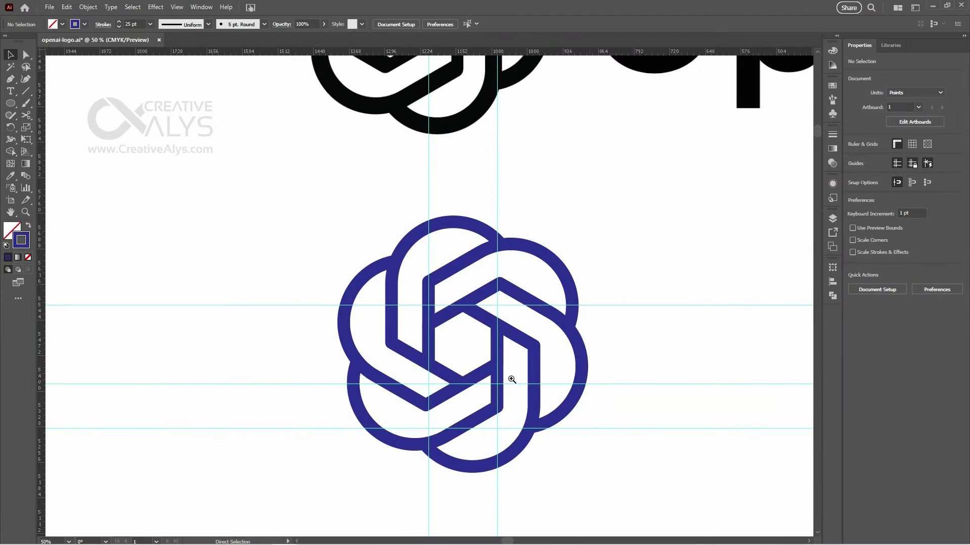
Delete the other five petal paths, keeping only the upper-right petal and the hexagon, and hide the guides
{"action": "left_click", "coordinate": [512, 379], "text": "ctrl"}
{"action": "left_click_drag", "start_coordinate": [441, 283], "coordinate": [563, 311]}
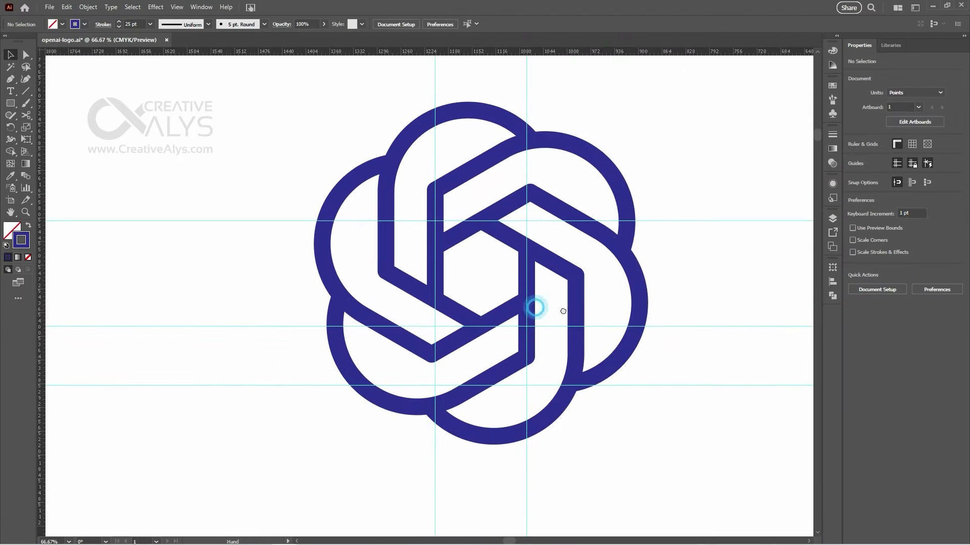
{"action": "left_click", "coordinate": [487, 161]}
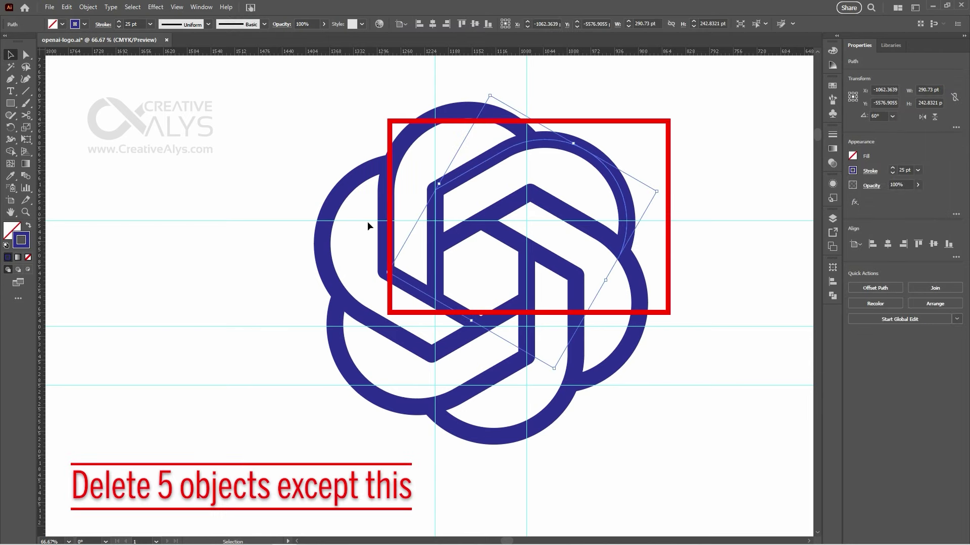
{"action": "left_click_drag", "start_coordinate": [383, 216], "coordinate": [398, 300]}
{"action": "key", "text": "Delete"}
{"action": "left_click_drag", "start_coordinate": [685, 305], "coordinate": [576, 400]}
{"action": "key", "text": "Delete"}
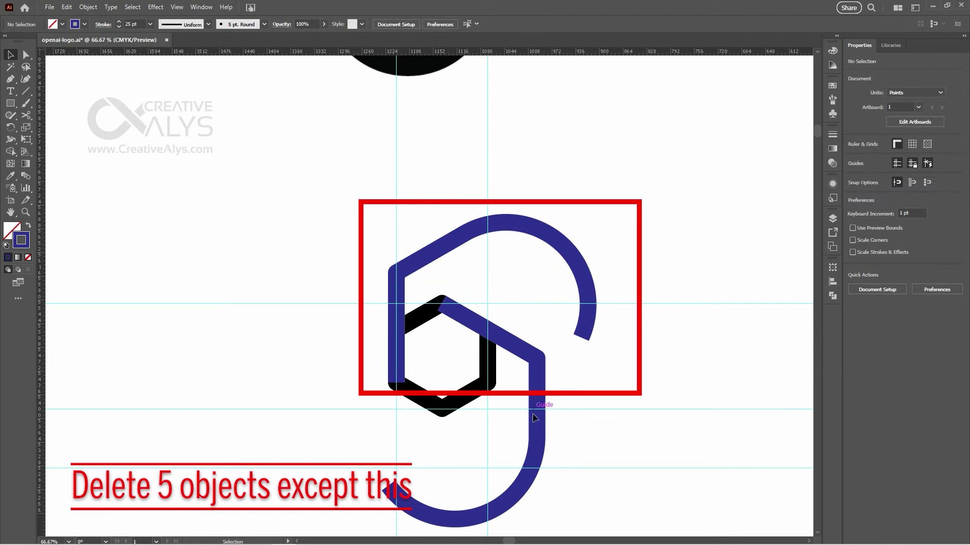
{"action": "left_click", "coordinate": [539, 428]}
{"action": "key", "text": "Delete"}
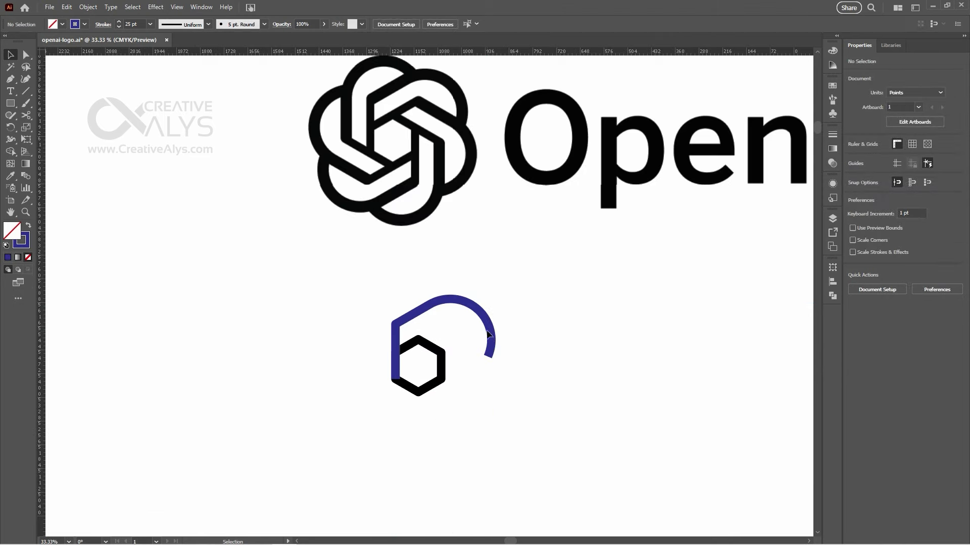
Increase the remaining petal's stroke weight to 30 pt, settling on 35 pt
{"action": "left_click", "coordinate": [489, 329]}
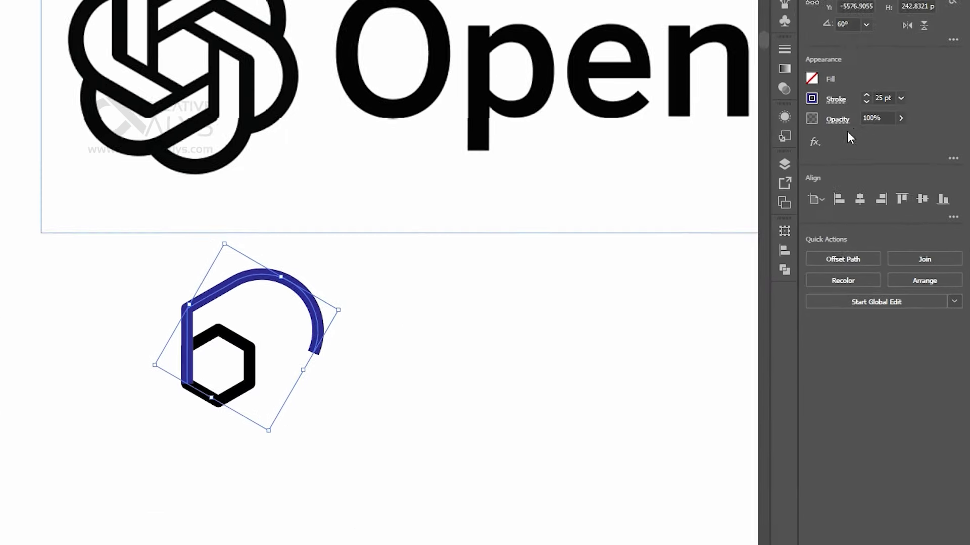
{"action": "left_click", "coordinate": [885, 68]}
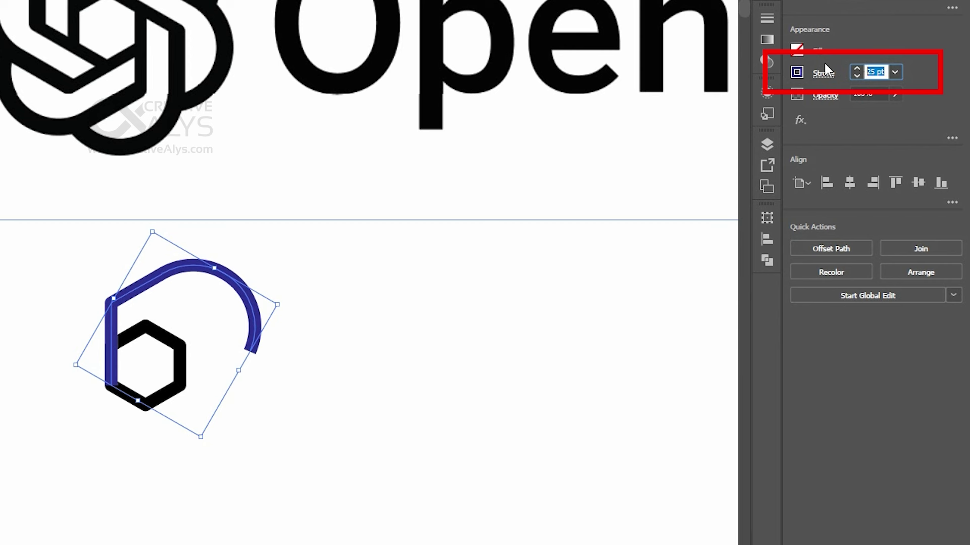
{"action": "type", "text": "30"}
{"action": "key", "text": "Return"}
{"action": "left_click", "coordinate": [887, 70]}
{"action": "type", "text": "35"}
{"action": "key", "text": "Return"}
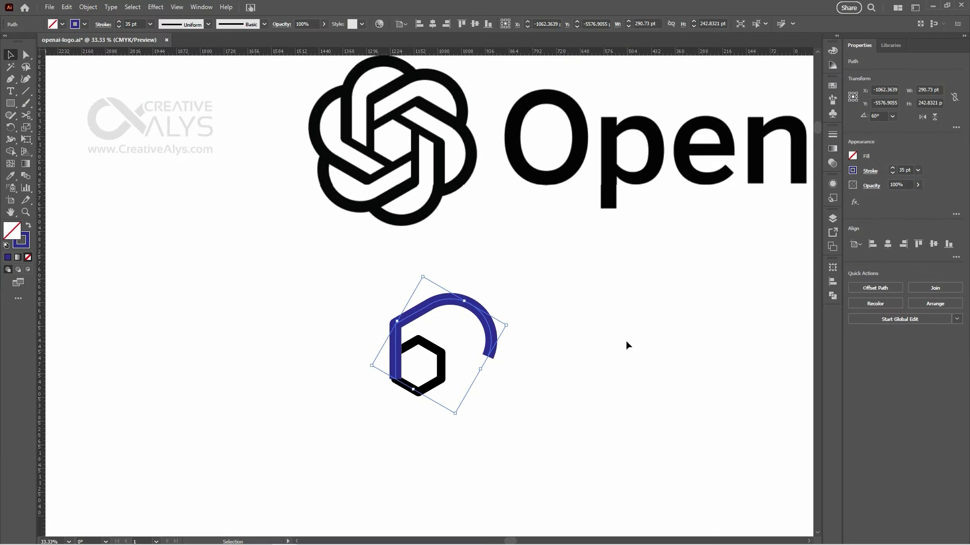
{"action": "left_click", "coordinate": [626, 341]}
Expand the petal path with both Fill and Stroke enabled
{"action": "left_click", "coordinate": [428, 356], "text": "ctrl"}
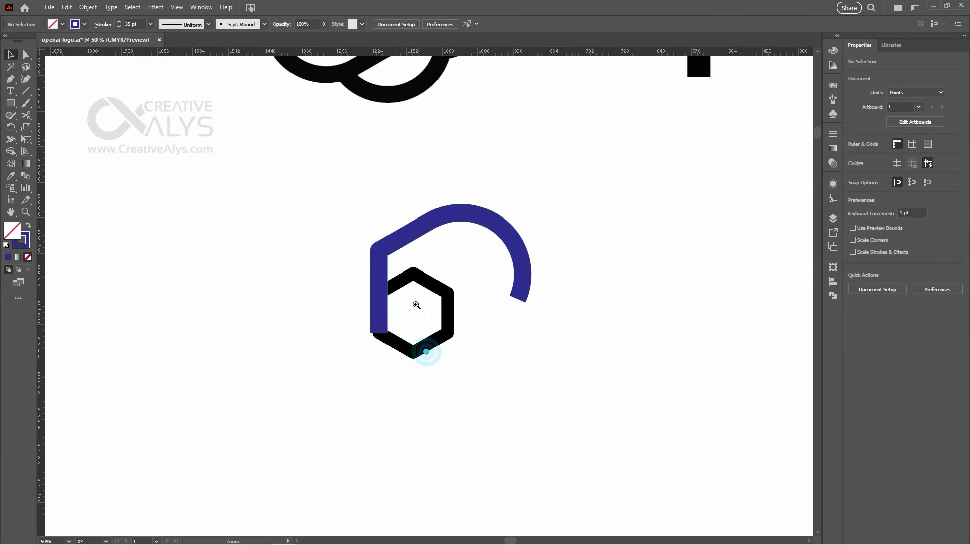
{"action": "left_click", "coordinate": [418, 306], "text": "ctrl"}
{"action": "left_click_drag", "start_coordinate": [465, 275], "coordinate": [485, 297]}
{"action": "left_click", "coordinate": [432, 219]}
{"action": "left_click", "coordinate": [89, 7]}
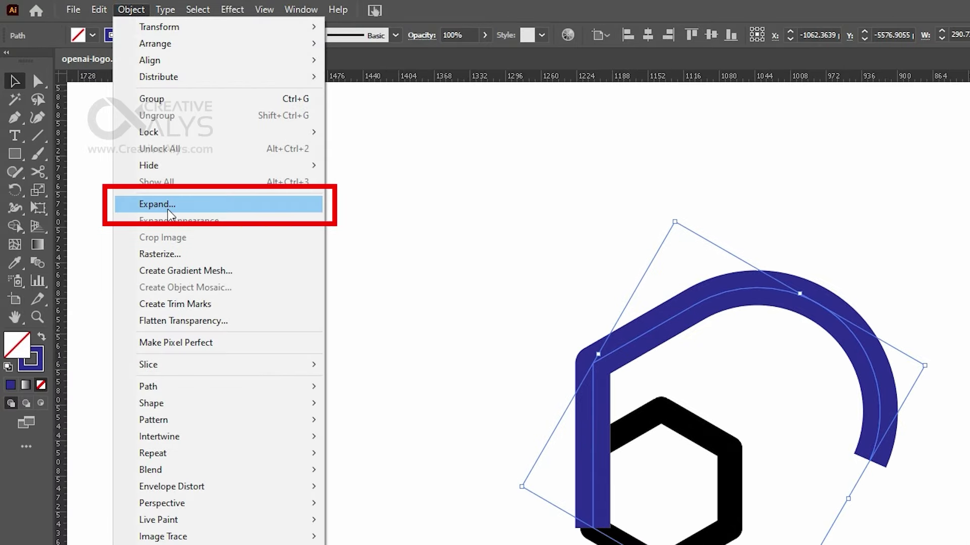
{"action": "left_click", "coordinate": [169, 211]}
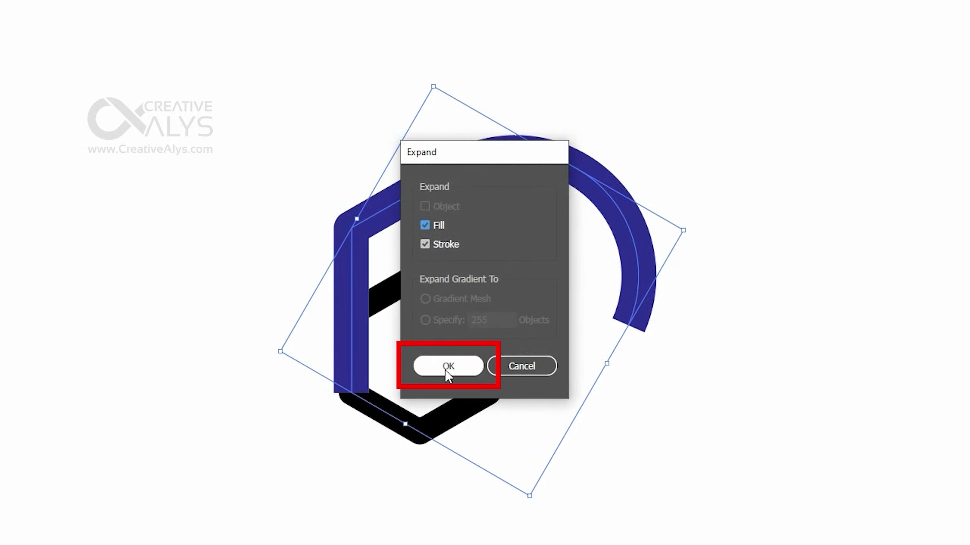
{"action": "left_click", "coordinate": [447, 369]}
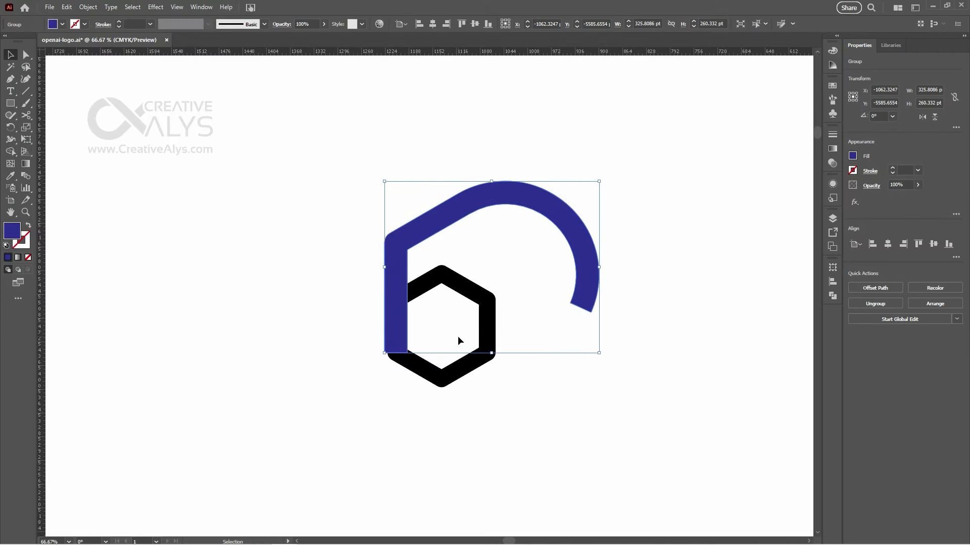
Draw a narrow vertical rectangle about 19 pt wide and place it along the inner edge of the petal's vertical bar
{"action": "left_click", "coordinate": [433, 307], "text": "ctrl"}
{"action": "left_click", "coordinate": [436, 307]}
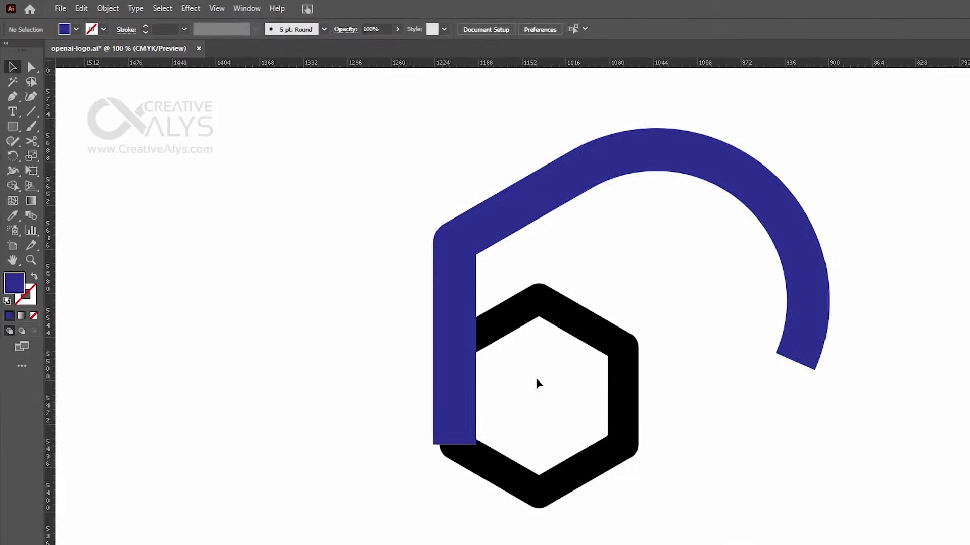
{"action": "key", "text": "m"}
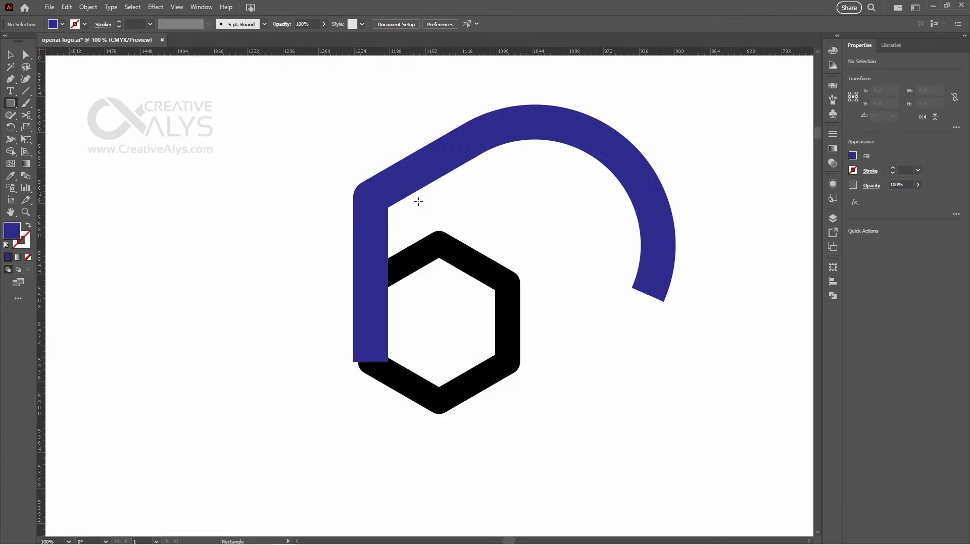
{"action": "left_click_drag", "start_coordinate": [598, 289], "coordinate": [626, 509]}
{"action": "left_click_drag", "start_coordinate": [438, 356], "coordinate": [438, 362]}
{"action": "key", "text": "v"}
{"action": "left_click", "coordinate": [453, 300]}
Reshape the rectangle's top with direct selection so it slants parallel to the petal's inner diagonal edge
{"action": "key", "text": "a"}
{"action": "left_click_drag", "start_coordinate": [438, 202], "coordinate": [421, 234]}
{"action": "left_click", "coordinate": [470, 201]}
Switch to outline view and move the rectangle so its slanted top meets the petal's inner diagonal edge
{"action": "key", "text": "v"}
{"action": "key", "text": "ctrl+y"}
{"action": "left_click", "coordinate": [438, 273], "text": "ctrl"}
{"action": "key", "text": "ctrl+="}
{"action": "key", "text": "ctrl+="}
{"action": "key", "text": "ctrl+="}
{"action": "key", "text": "ctrl+="}
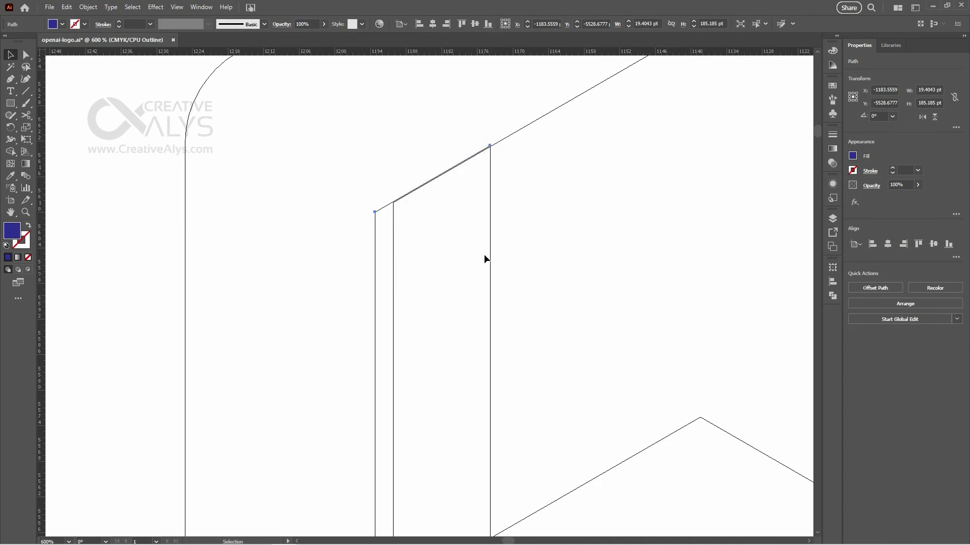
{"action": "left_click_drag", "start_coordinate": [492, 230], "coordinate": [481, 238]}
{"action": "left_click", "coordinate": [519, 284]}
Nudge the rectangle slightly farther over the vertical bar, keeping its slanted top on the diagonal edge
{"action": "left_click", "coordinate": [414, 276], "text": "ctrl"}
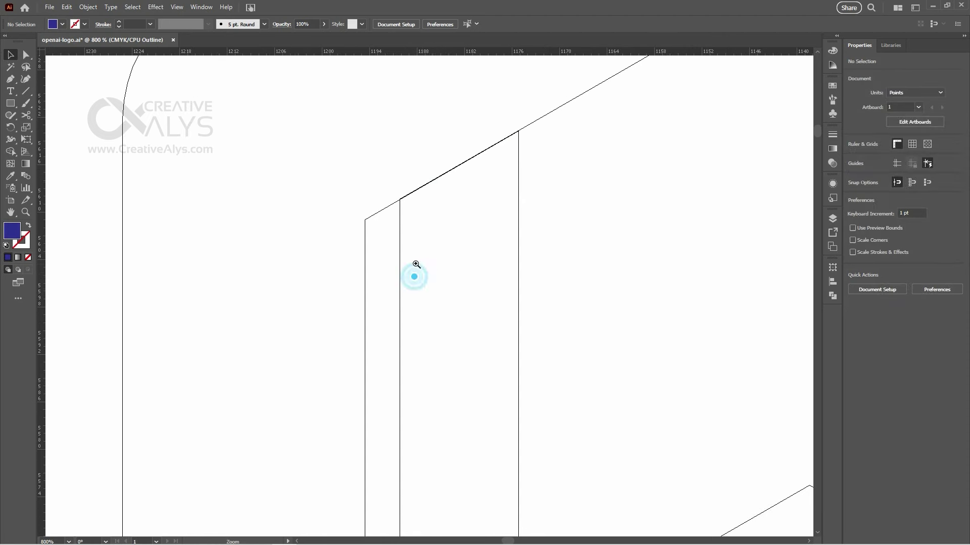
{"action": "left_click", "coordinate": [420, 262], "text": "ctrl"}
{"action": "left_click_drag", "start_coordinate": [579, 298], "coordinate": [572, 307]}
{"action": "left_click", "coordinate": [611, 313]}
{"action": "left_click_drag", "start_coordinate": [495, 355], "coordinate": [572, 279]}
{"action": "key", "text": "ctrl+minus"}
{"action": "key", "text": "ctrl+minus"}
{"action": "key", "text": "ctrl+minus"}
{"action": "key", "text": "ctrl+minus"}
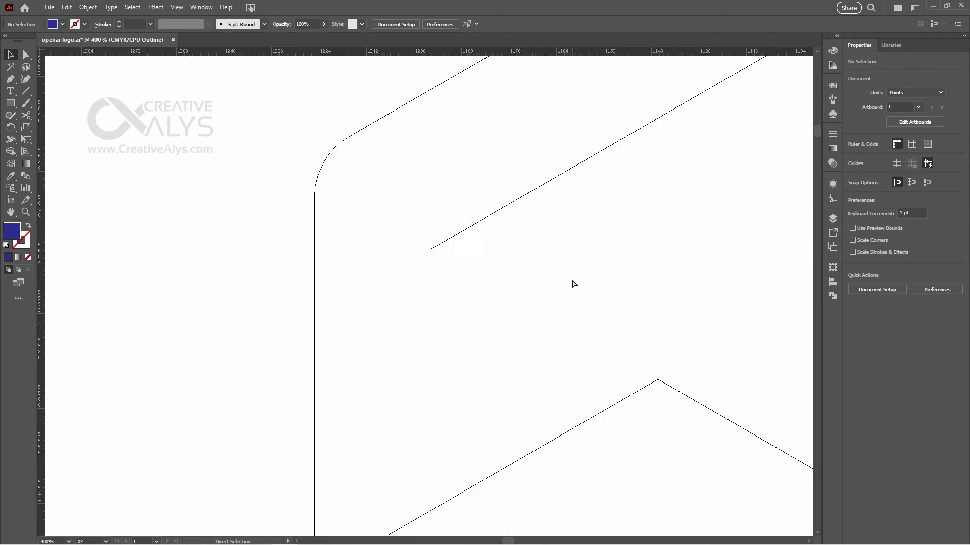
Slide the rectangle down along the diagonal edge to increase its overlap with the petal's vertical bar
{"action": "left_click", "coordinate": [446, 315]}
{"action": "key", "text": "v"}
{"action": "left_click_drag", "start_coordinate": [482, 288], "coordinate": [469, 295]}
{"action": "left_click", "coordinate": [433, 272]}
Close the tiny offset between the rectangle's slanted top and the petal's diagonal edge, and return to preview mode
{"action": "key", "text": "z"}
{"action": "left_click", "coordinate": [417, 251]}
{"action": "left_click", "coordinate": [417, 244]}
{"action": "left_click", "coordinate": [455, 318]}
{"action": "key", "text": "v"}
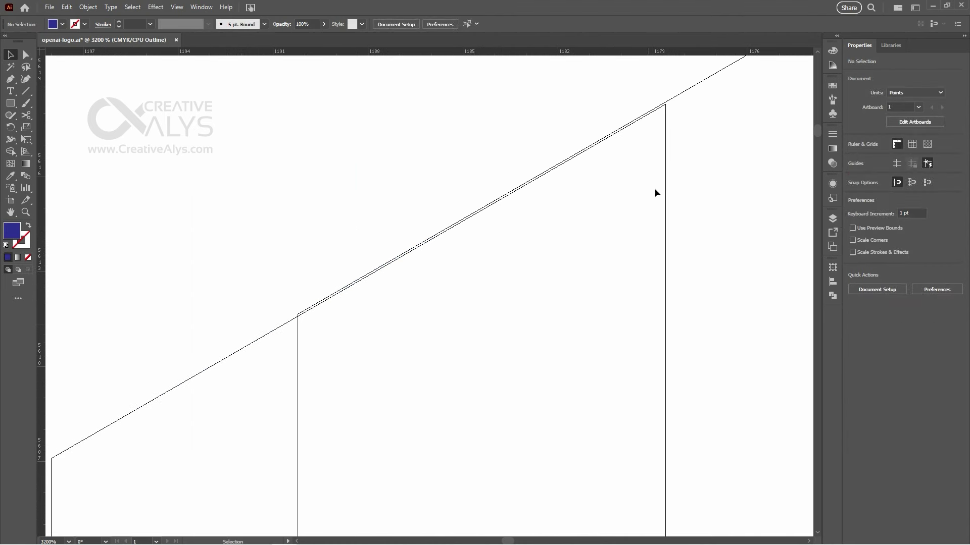
{"action": "left_click_drag", "start_coordinate": [662, 180], "coordinate": [661, 182]}
{"action": "left_click", "coordinate": [532, 307]}
{"action": "left_click_drag", "start_coordinate": [465, 363], "coordinate": [530, 318]}
{"action": "scroll", "coordinate": [532, 320], "scroll_direction": "down", "scroll_amount": 10}
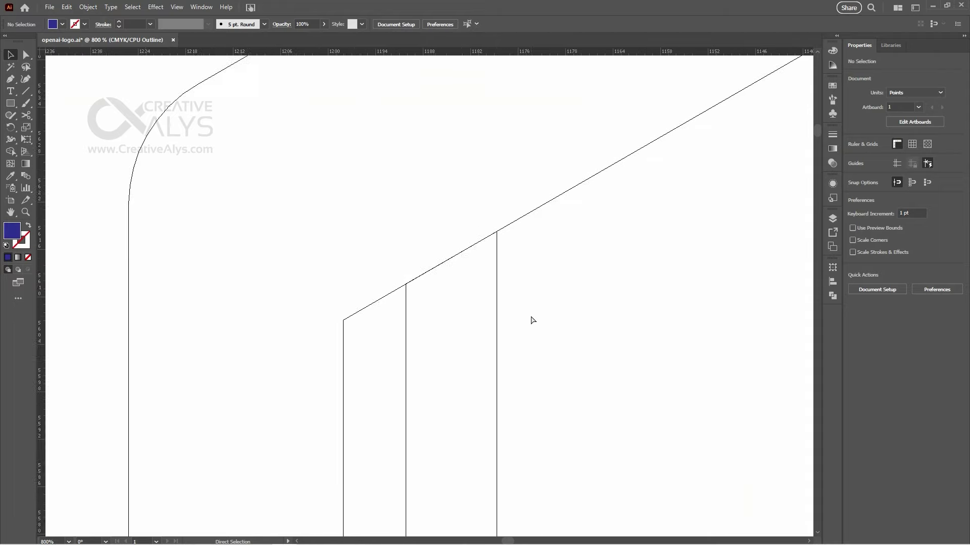
{"action": "key", "text": "ctrl+y"}
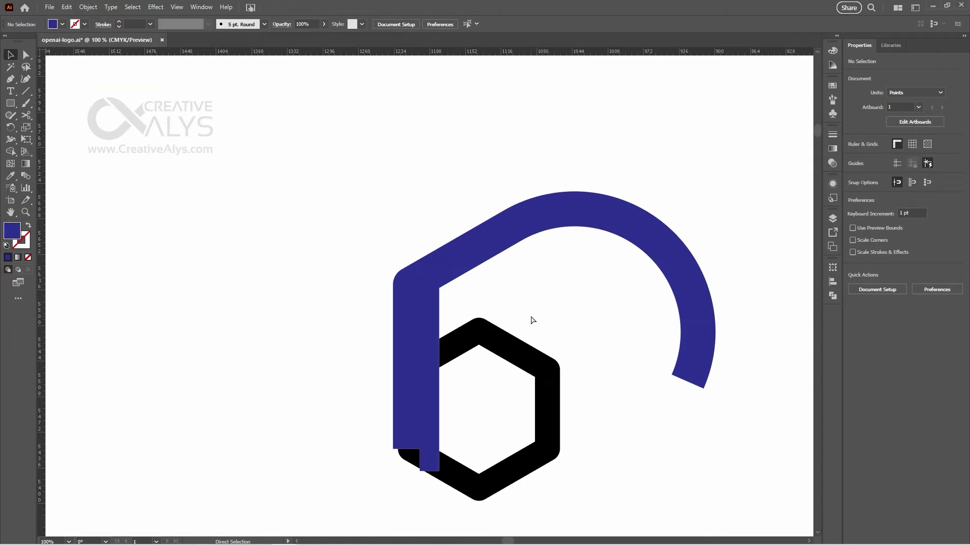
Subtract the slanted rectangle from the blue petal with Minus Front to slim its vertical bar
{"action": "left_click", "coordinate": [432, 411]}
{"action": "left_click", "coordinate": [407, 384], "text": "shift"}
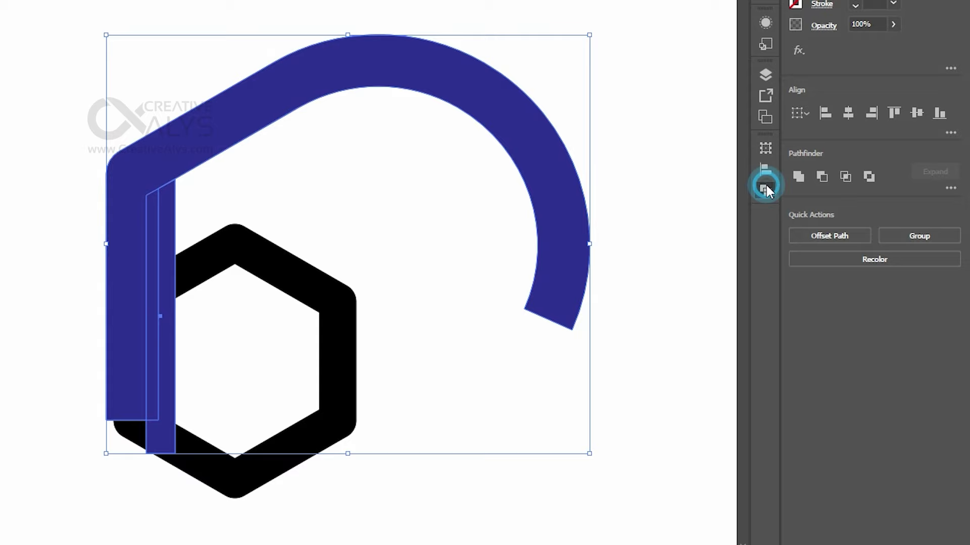
{"action": "left_click", "coordinate": [828, 288]}
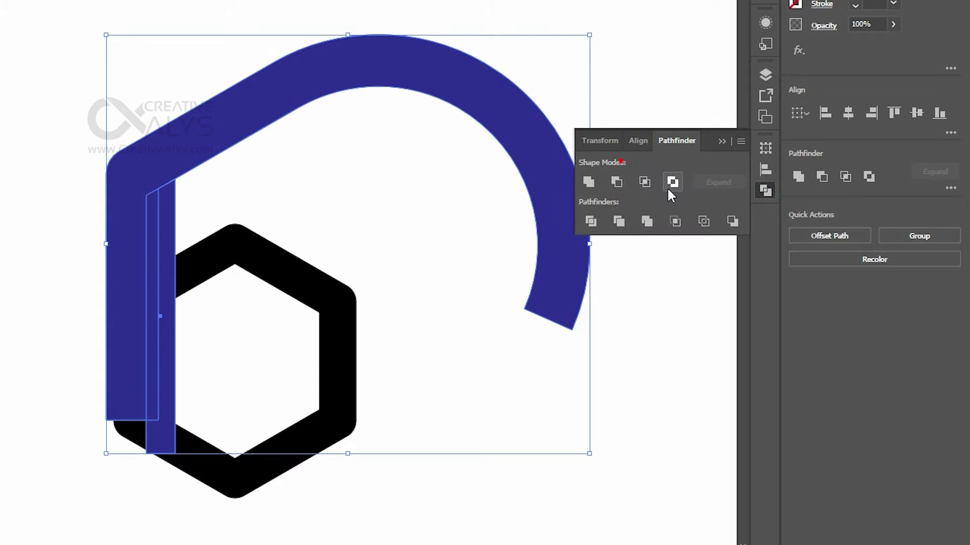
{"action": "left_click", "coordinate": [618, 180]}
{"action": "left_click", "coordinate": [766, 190]}
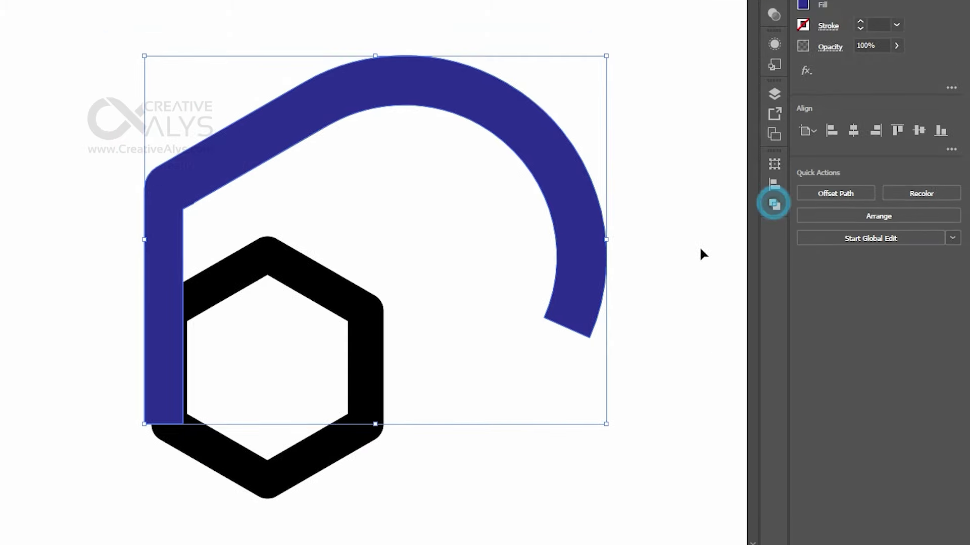
{"action": "left_click", "coordinate": [686, 236]}
{"action": "left_click", "coordinate": [189, 220], "text": "ctrl"}
{"action": "left_click_drag", "start_coordinate": [352, 283], "coordinate": [278, 238]}
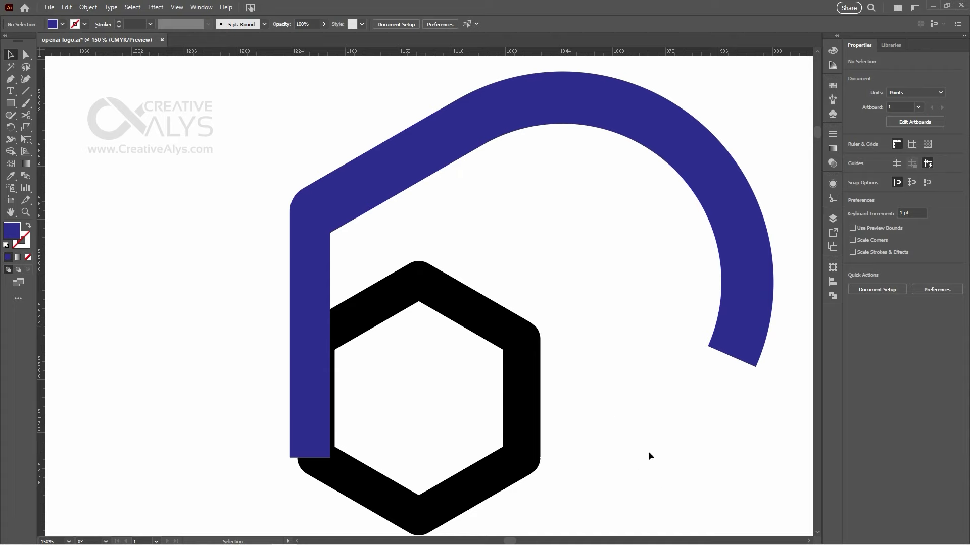
Create a copy of the blue petal rotated -60° around the hexagon's center point
{"action": "left_click", "coordinate": [697, 188]}
{"action": "left_click_drag", "start_coordinate": [606, 288], "coordinate": [588, 265]}
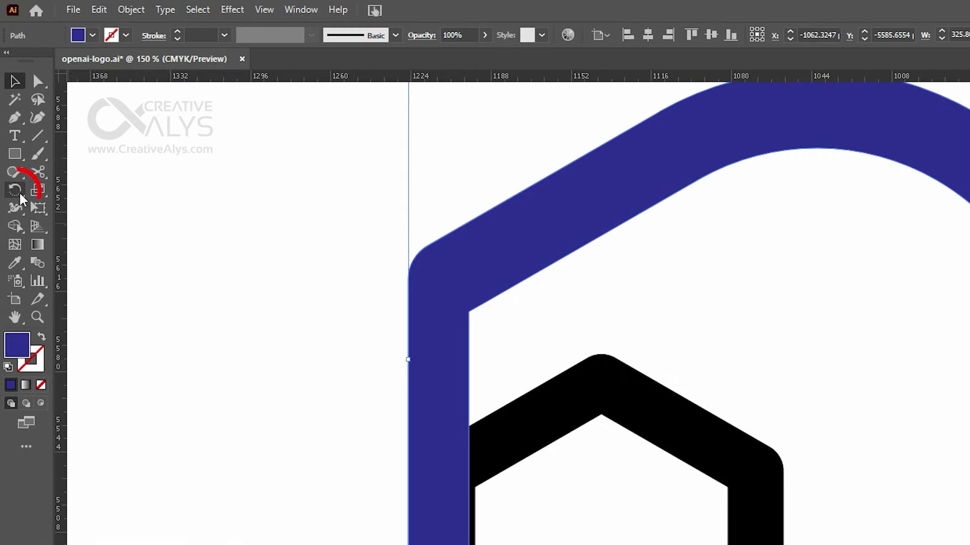
{"action": "key", "text": "ctrl+minus"}
{"action": "key", "text": "ctrl+minus"}
{"action": "left_click", "coordinate": [19, 195]}
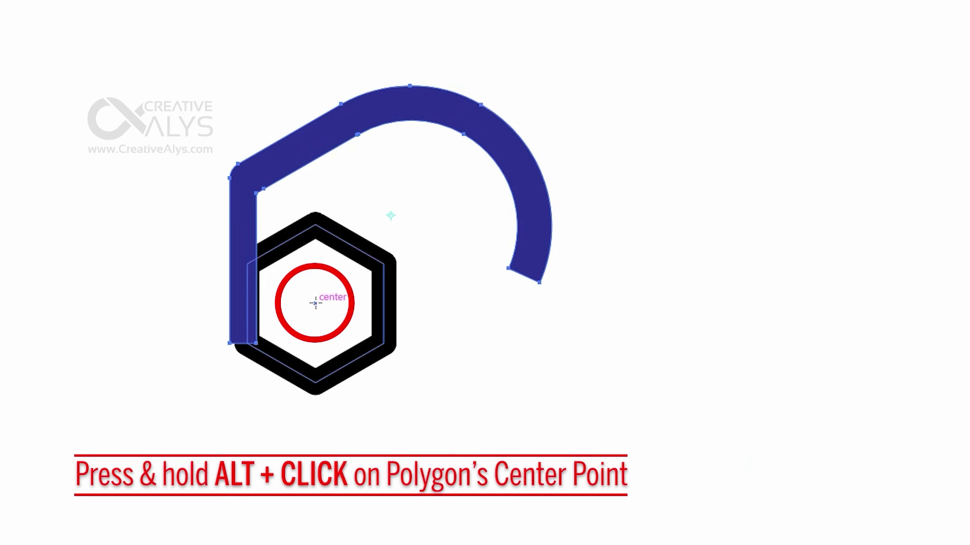
{"action": "left_click", "coordinate": [315, 303], "text": "alt"}
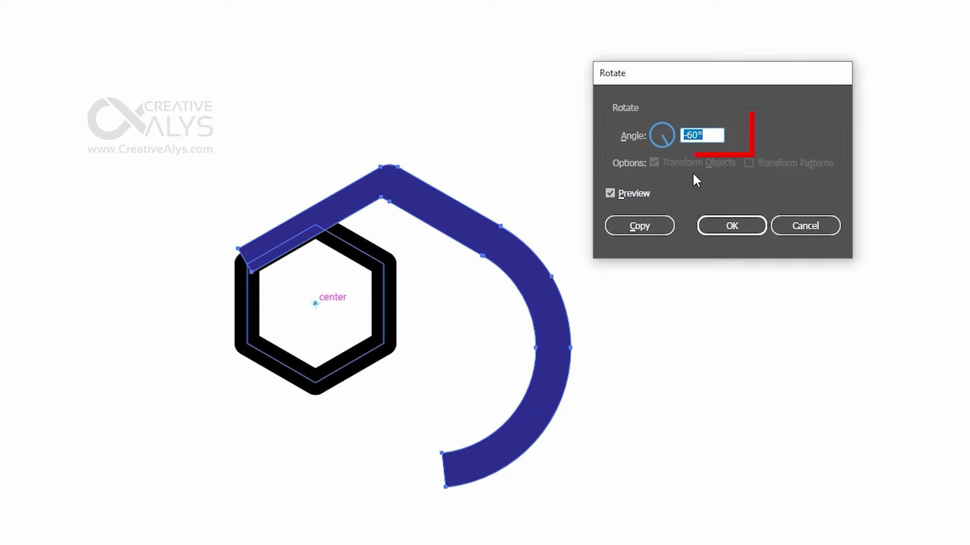
{"action": "left_click", "coordinate": [637, 227]}
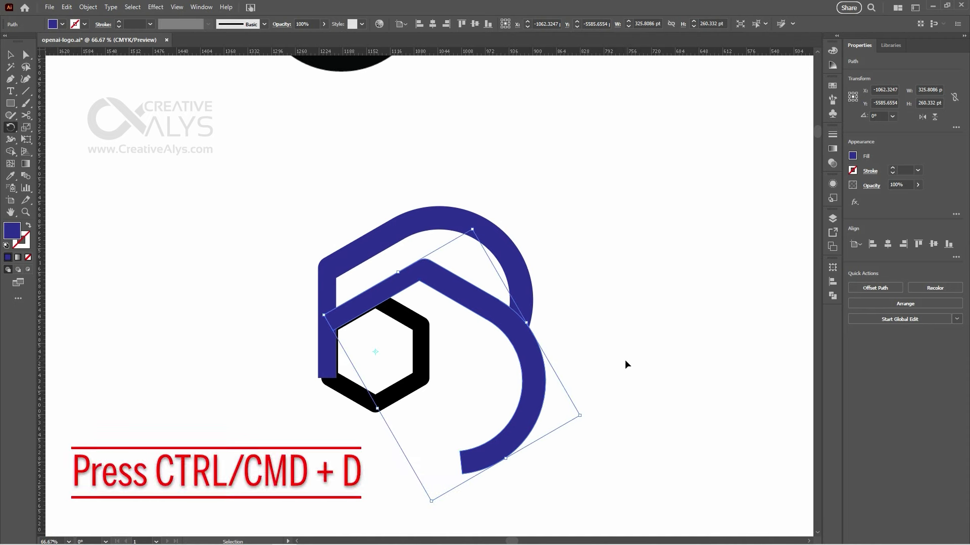
Repeat the rotated petal copy four more times to complete the ring around the hexagon
{"action": "key", "text": "ctrl+d"}
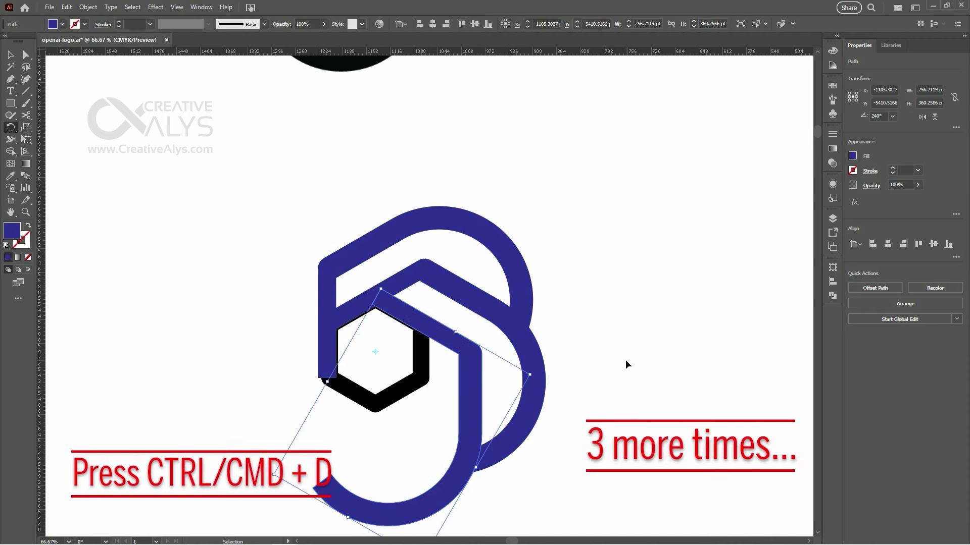
{"action": "key", "text": "ctrl+d"}
{"action": "key", "text": "ctrl+d"}
{"action": "key", "text": "ctrl+d"}
Move the black hexagon out of the petal ring to the empty space on its left
{"action": "key", "text": "v"}
{"action": "left_click_drag", "start_coordinate": [595, 396], "coordinate": [706, 325]}
{"action": "left_click", "coordinate": [706, 325]}
{"action": "left_click_drag", "start_coordinate": [489, 284], "coordinate": [243, 277]}
Unite the six overlapping petals into one shape and fill it with black
{"action": "left_click_drag", "start_coordinate": [272, 114], "coordinate": [708, 485]}
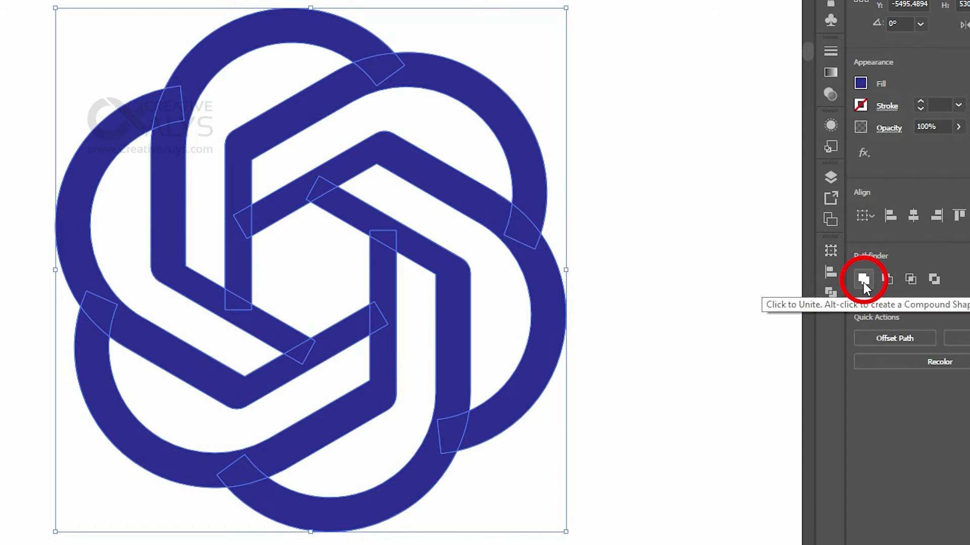
{"action": "left_click", "coordinate": [863, 279]}
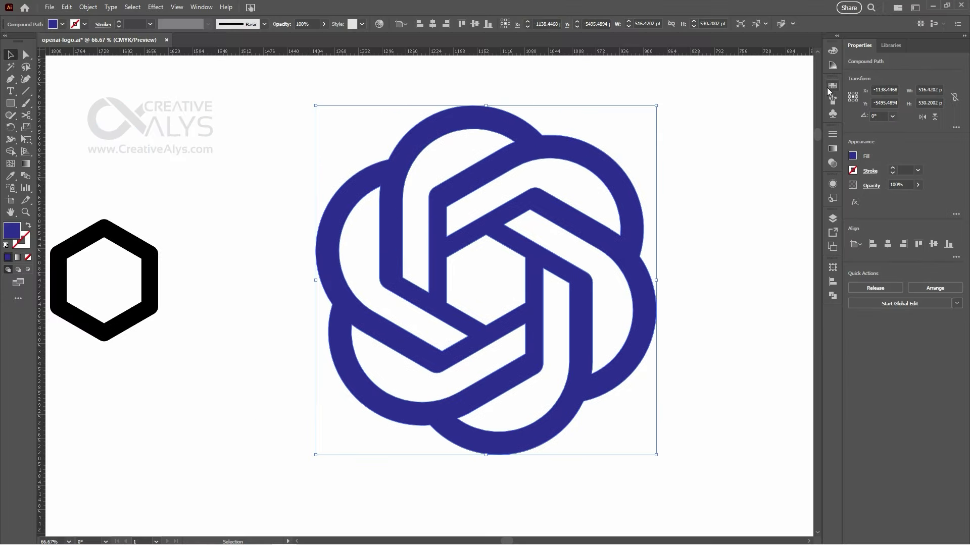
{"action": "left_click", "coordinate": [833, 86]}
{"action": "left_click", "coordinate": [727, 112]}
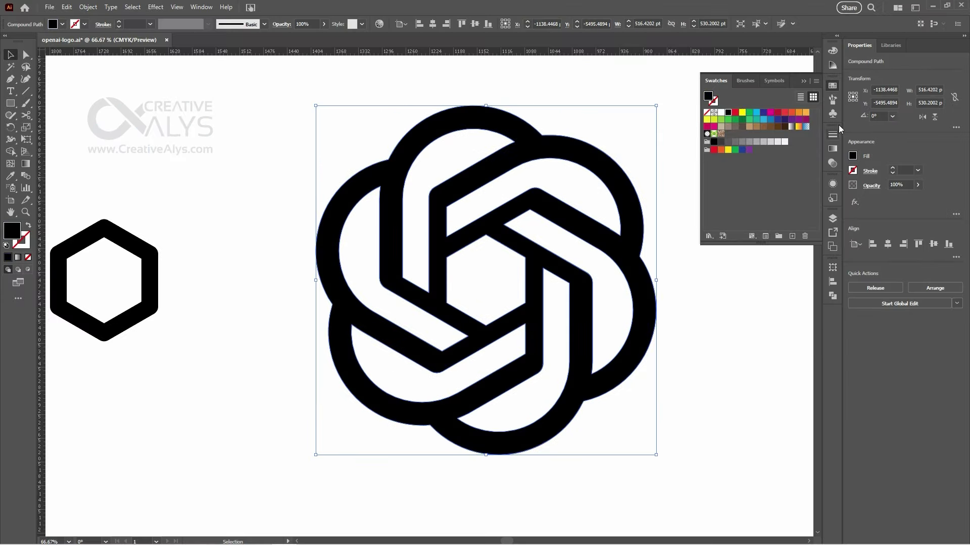
{"action": "left_click", "coordinate": [780, 173]}
Hide the artboard boundaries so that only the reference logo and the new emblem show
{"action": "key", "text": "ctrl+minus"}
{"action": "key", "text": "ctrl+minus"}
{"action": "key", "text": "ctrl+minus"}
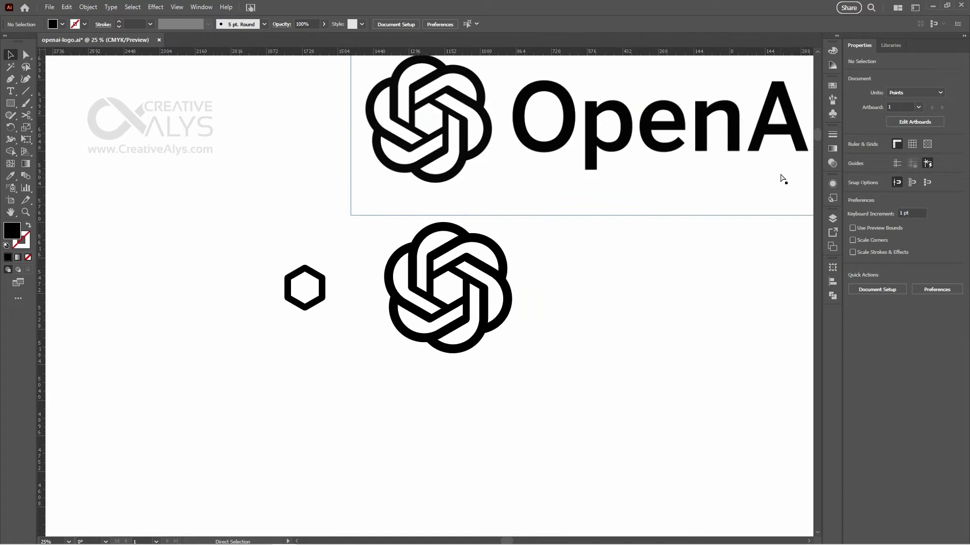
{"action": "left_click_drag", "start_coordinate": [611, 275], "coordinate": [580, 334]}
{"action": "key", "text": "ctrl+shift+h"}
{"action": "left_click", "coordinate": [580, 333]}
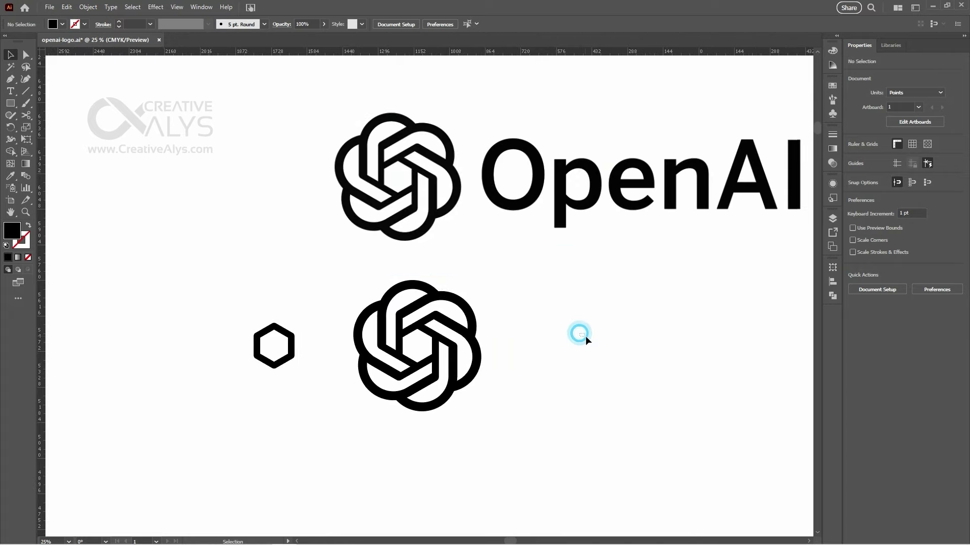
Move the black emblem left so it lines up directly beneath the reference emblem
{"action": "left_click_drag", "start_coordinate": [565, 387], "coordinate": [542, 383]}
{"action": "left_click_drag", "start_coordinate": [471, 422], "coordinate": [325, 329]}
{"action": "left_click_drag", "start_coordinate": [411, 340], "coordinate": [393, 344]}
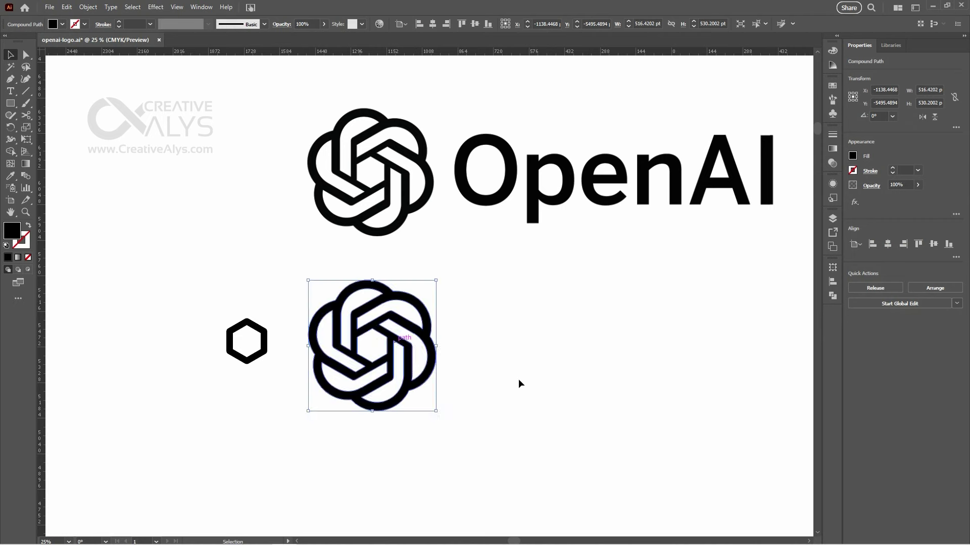
{"action": "left_click", "coordinate": [543, 384]}
Add the text "OpenAI" to the right of the new emblem and enlarge it to about 260 pt
{"action": "key", "text": "t"}
{"action": "left_click", "coordinate": [533, 362]}
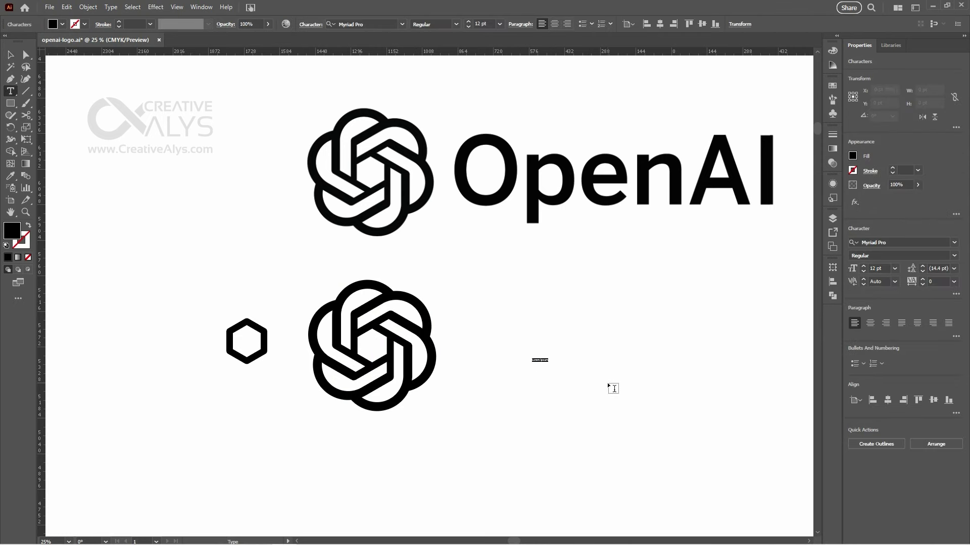
{"action": "type", "text": "O"}
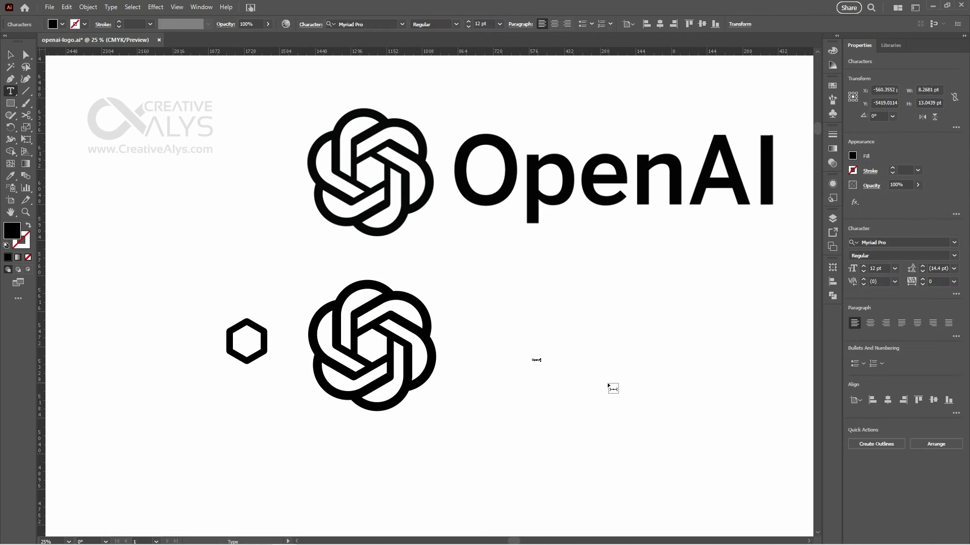
{"action": "type", "text": "penAI"}
{"action": "key", "text": "Escape"}
{"action": "left_click_drag", "start_coordinate": [540, 362], "coordinate": [585, 372]}
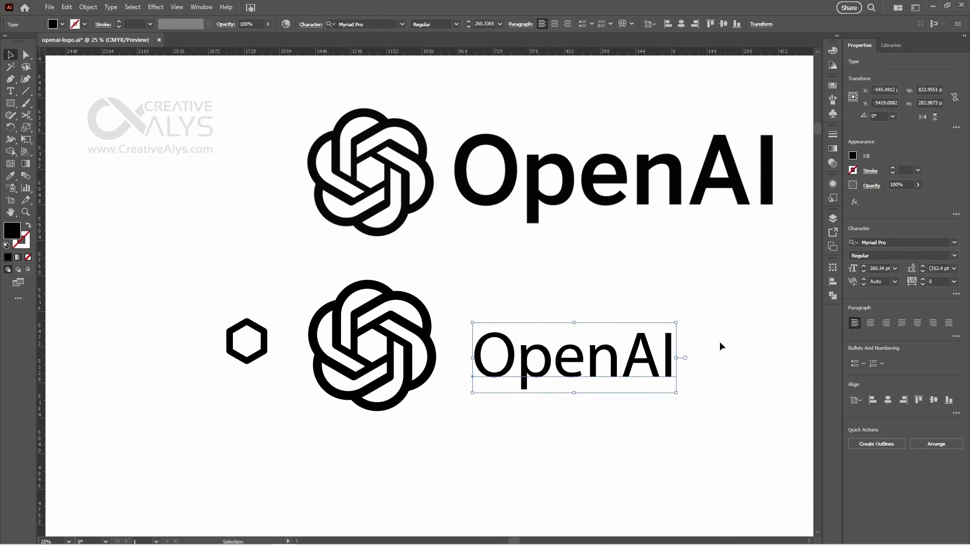
Change the wordmark's font to BentonSans Medium
{"action": "left_click", "coordinate": [891, 242]}
{"action": "key", "text": "BackSpace"}
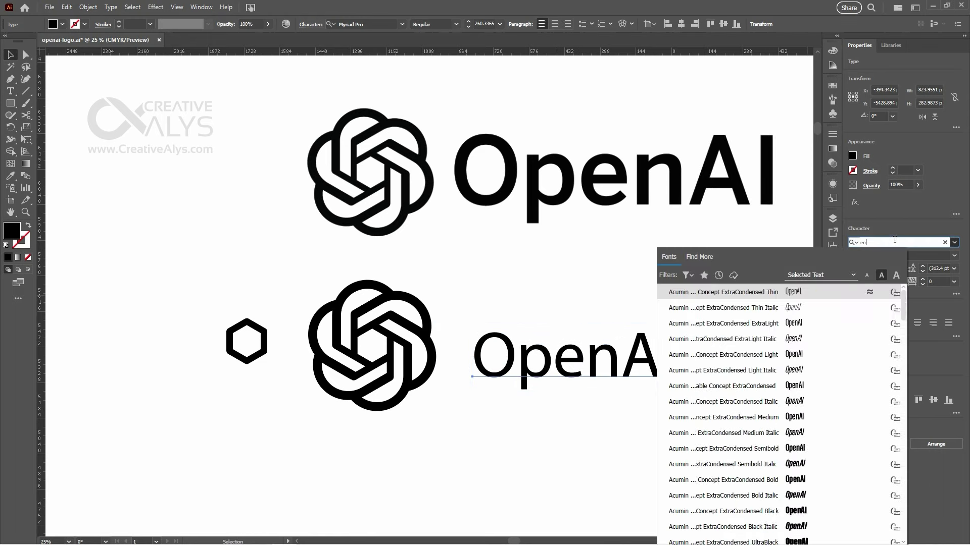
{"action": "type", "text": "ben"}
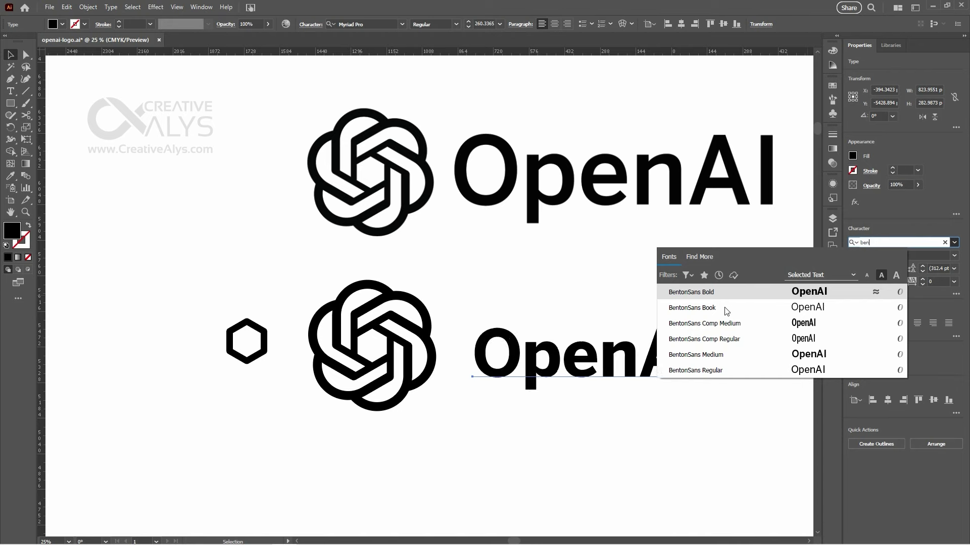
{"action": "left_click", "coordinate": [712, 354]}
Enlarge the wordmark to about 384 pt and position it beside the emblem, matching the reference wordmark above
{"action": "left_click_drag", "start_coordinate": [700, 390], "coordinate": [748, 404]}
{"action": "left_click_drag", "start_coordinate": [625, 370], "coordinate": [650, 375]}
{"action": "left_click_drag", "start_coordinate": [648, 410], "coordinate": [552, 395]}
{"action": "mouse_move", "coordinate": [677, 392]}
{"action": "left_mouse_down"}
{"action": "mouse_move", "coordinate": [665, 396]}
{"action": "mouse_move", "coordinate": [689, 399]}
{"action": "left_mouse_up"}
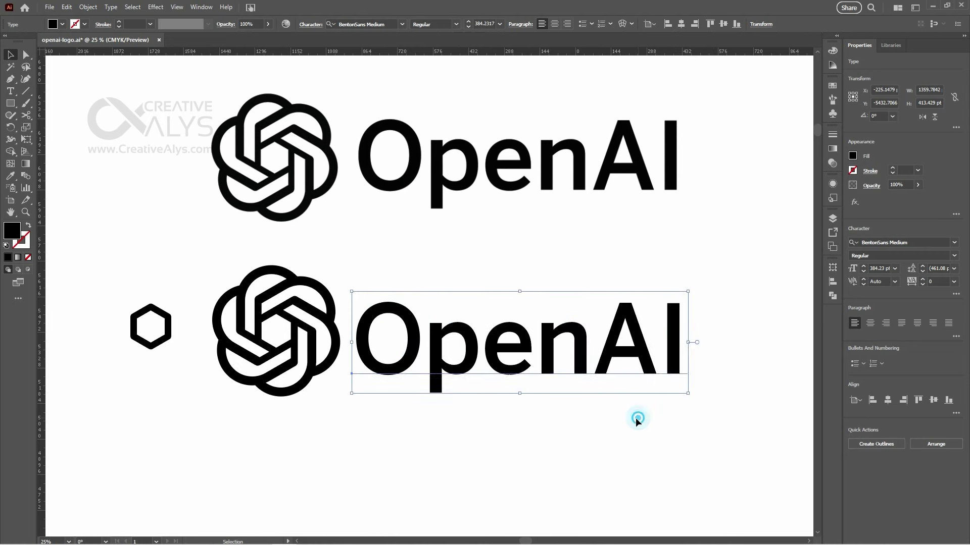
{"action": "left_click", "coordinate": [565, 419]}
{"action": "left_click_drag", "start_coordinate": [518, 348], "coordinate": [517, 341]}
{"action": "left_click_drag", "start_coordinate": [538, 422], "coordinate": [503, 423]}
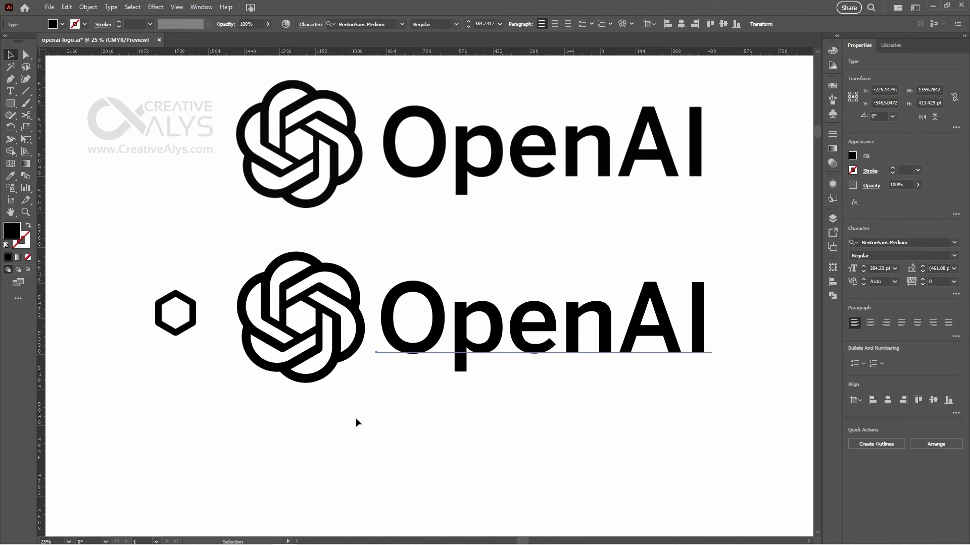
Delete the leftover black hexagon beside the new emblem
{"action": "left_click", "coordinate": [187, 331]}
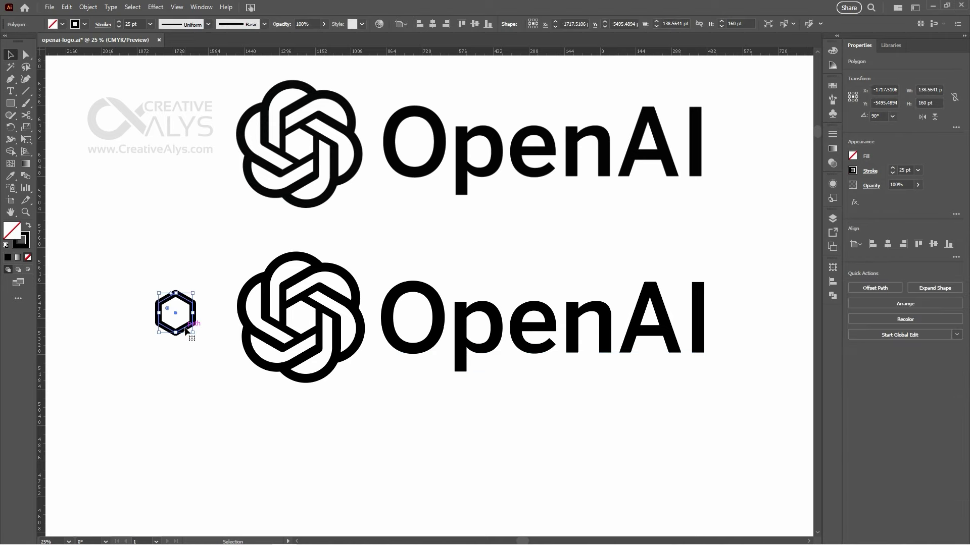
{"action": "key", "text": "Delete"}
{"action": "key", "text": "ctrl+minus"}
{"action": "key", "text": "ctrl+minus"}
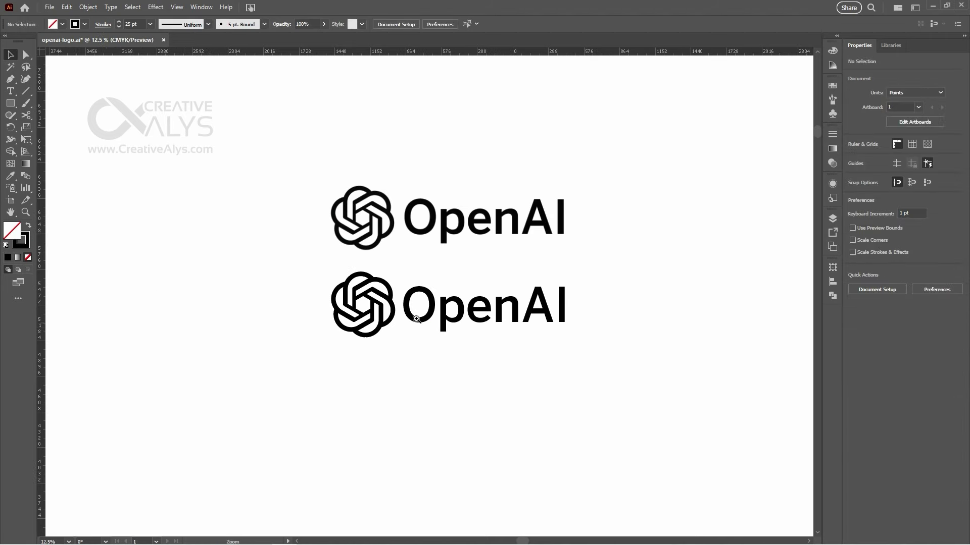
Select the recreated emblem and wordmark together and move them slightly down, away from the reference logo
{"action": "left_click", "coordinate": [417, 319]}
{"action": "left_click_drag", "start_coordinate": [688, 365], "coordinate": [248, 213]}
{"action": "left_click", "coordinate": [256, 253]}
{"action": "left_click_drag", "start_coordinate": [676, 356], "coordinate": [338, 288]}
{"action": "left_click_drag", "start_coordinate": [428, 313], "coordinate": [428, 334]}
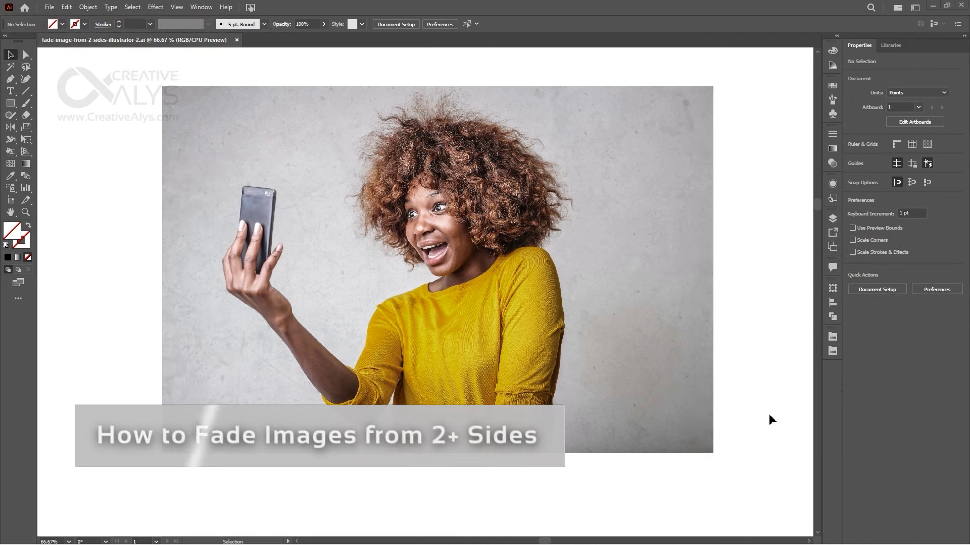
Toggle the photo document between outline view and preview on CPU, ending in preview
{"action": "left_click_drag", "start_coordinate": [762, 401], "coordinate": [740, 408]}
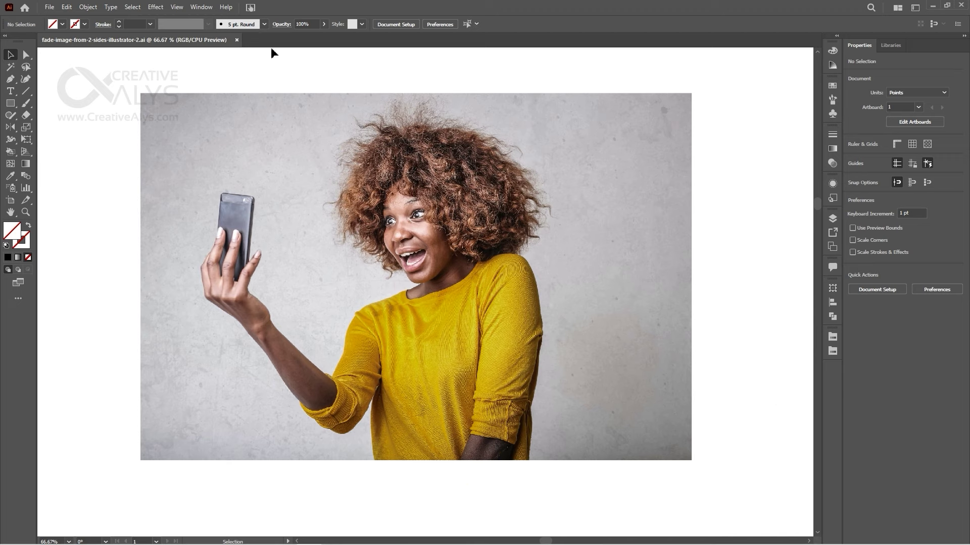
{"action": "left_click", "coordinate": [176, 7]}
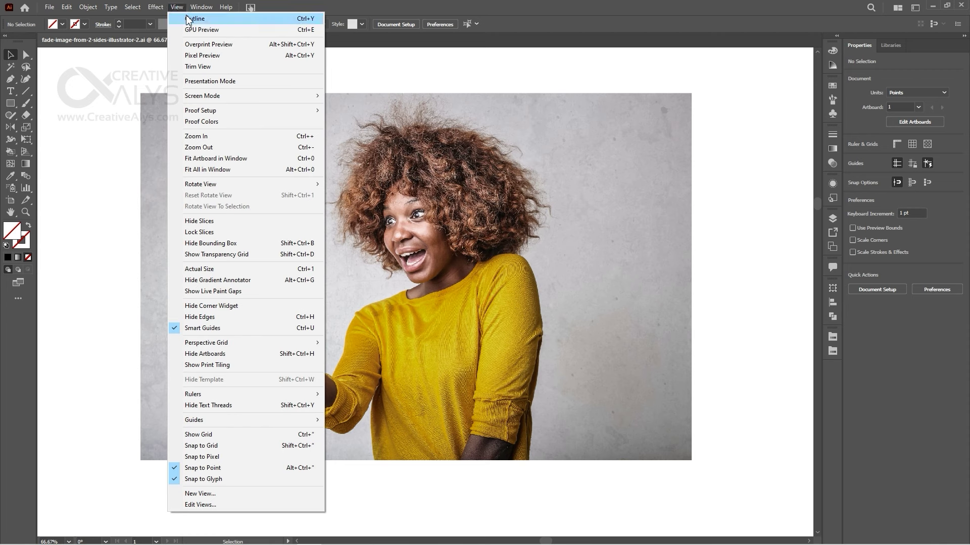
{"action": "left_click", "coordinate": [186, 15]}
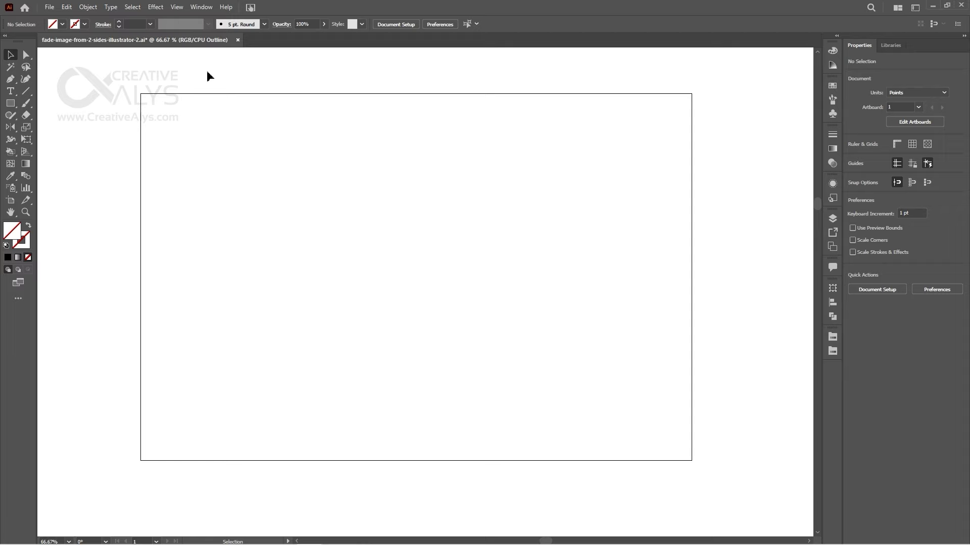
{"action": "key", "text": "ctrl+y"}
{"action": "left_click", "coordinate": [177, 7]}
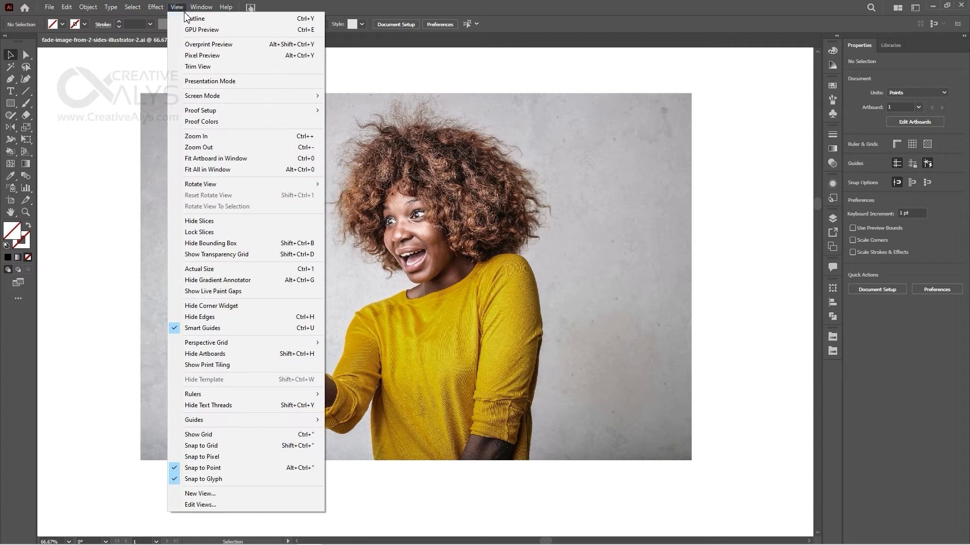
{"action": "left_click", "coordinate": [187, 19]}
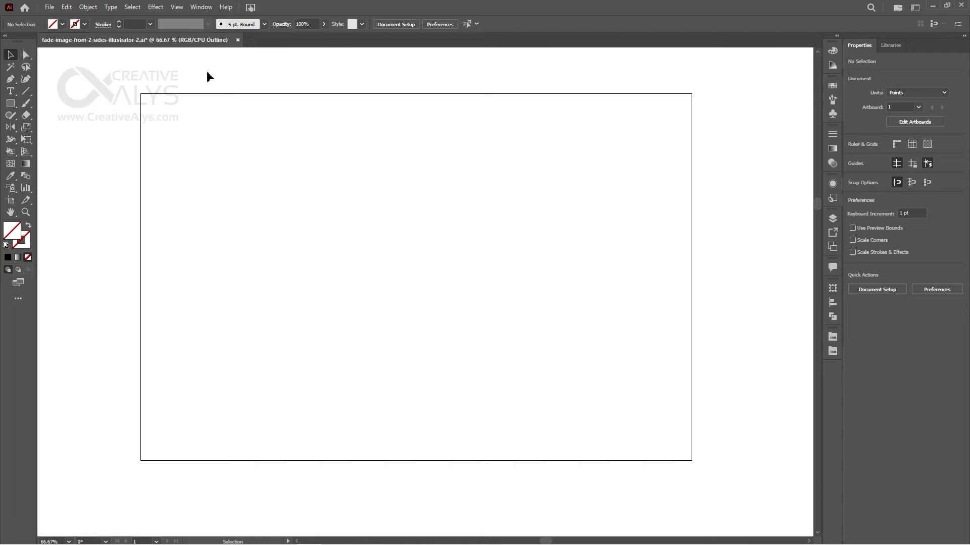
{"action": "left_click", "coordinate": [177, 7]}
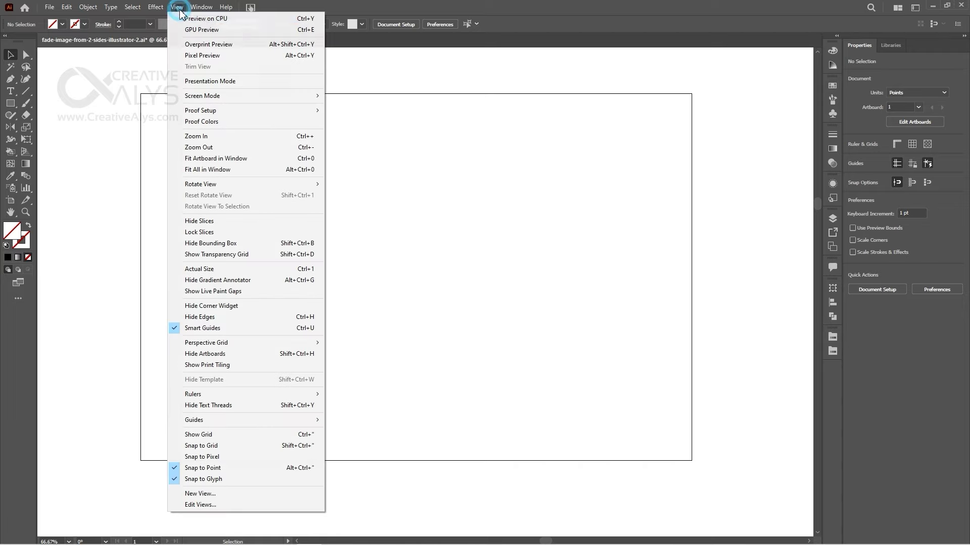
{"action": "left_click", "coordinate": [226, 19]}
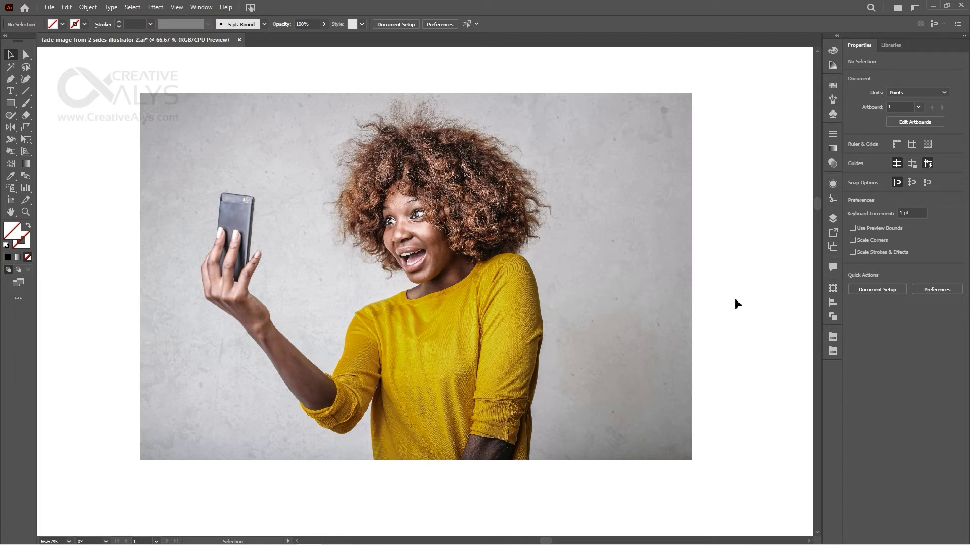
Select the photo, create an opacity mask for it, and activate the mask for editing
{"action": "key", "text": "space"}
{"action": "left_click_drag", "start_coordinate": [723, 298], "coordinate": [729, 300]}
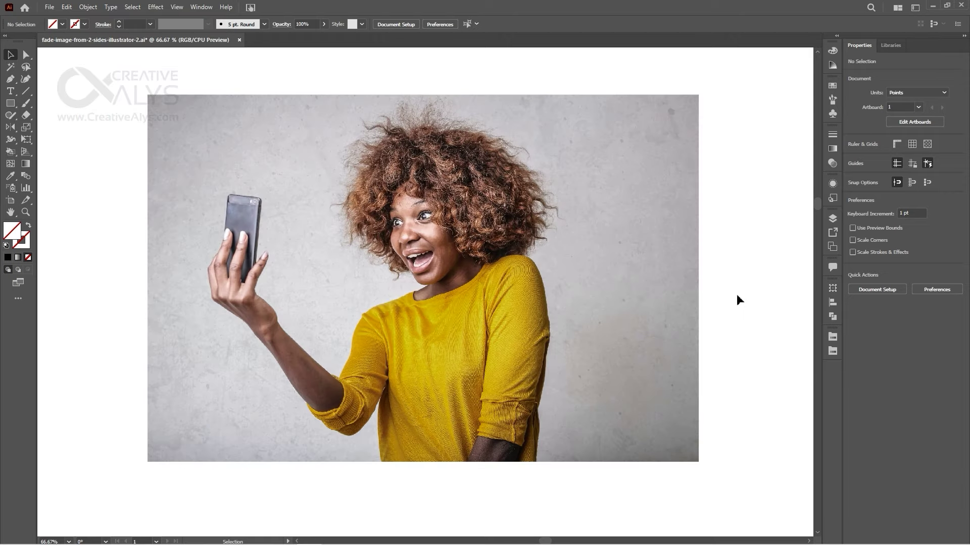
{"action": "left_click", "coordinate": [833, 163]}
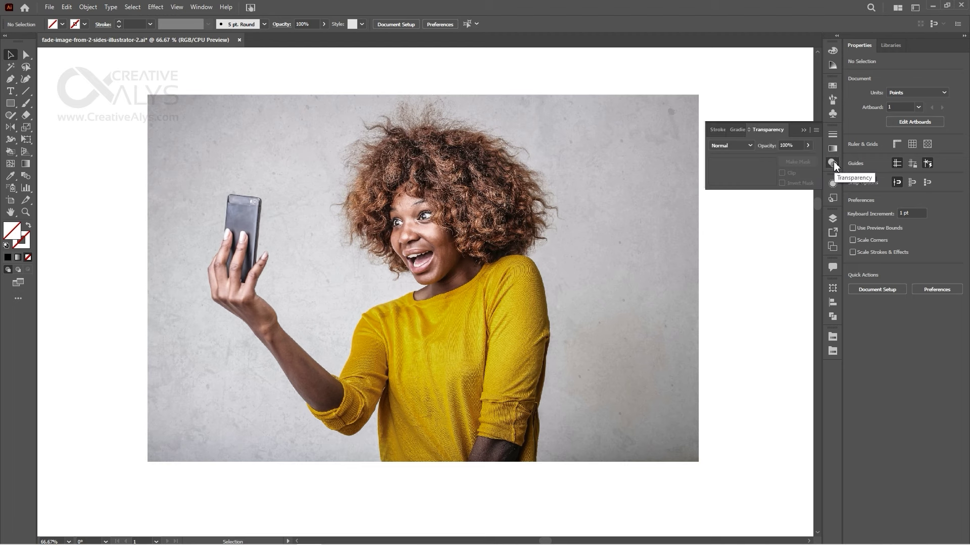
{"action": "left_click", "coordinate": [530, 268]}
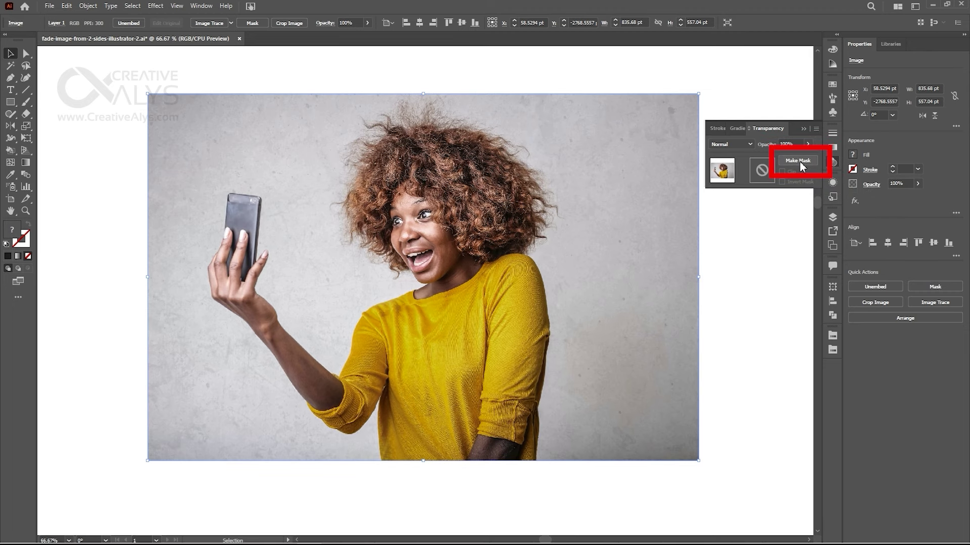
{"action": "left_click", "coordinate": [799, 162]}
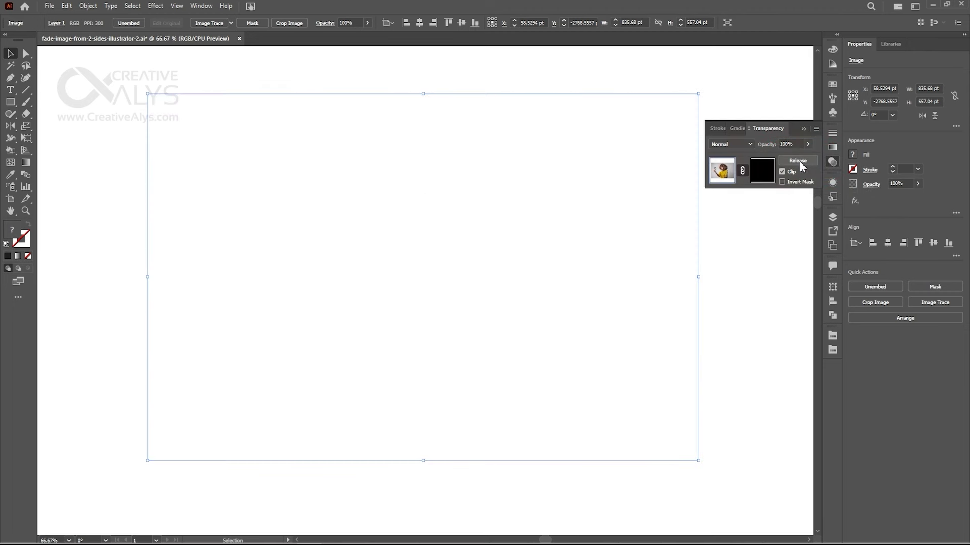
{"action": "left_click", "coordinate": [768, 173]}
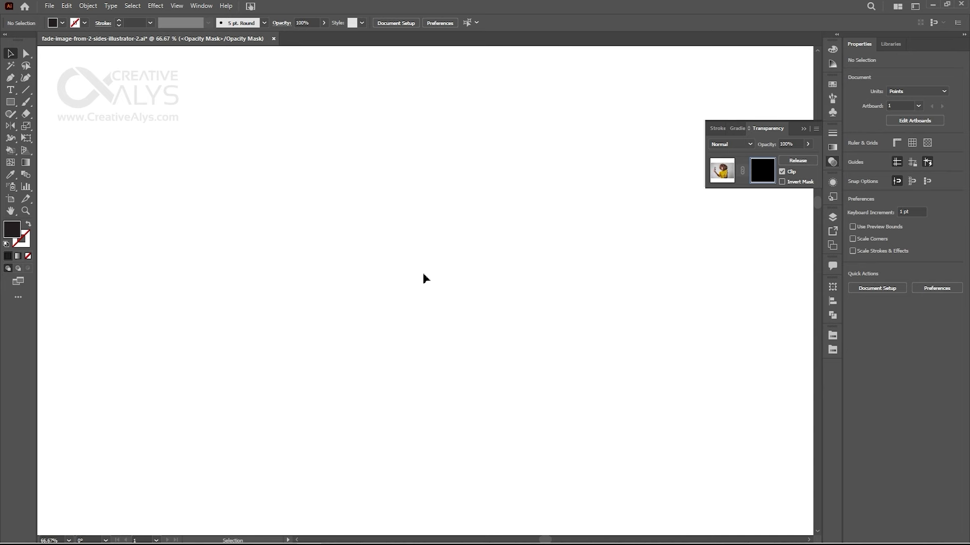
In outline view, draw a mask rectangle about 859 × 574 pt slightly beyond the photo's edges, and return to preview on CPU
{"action": "left_click", "coordinate": [155, 6]}
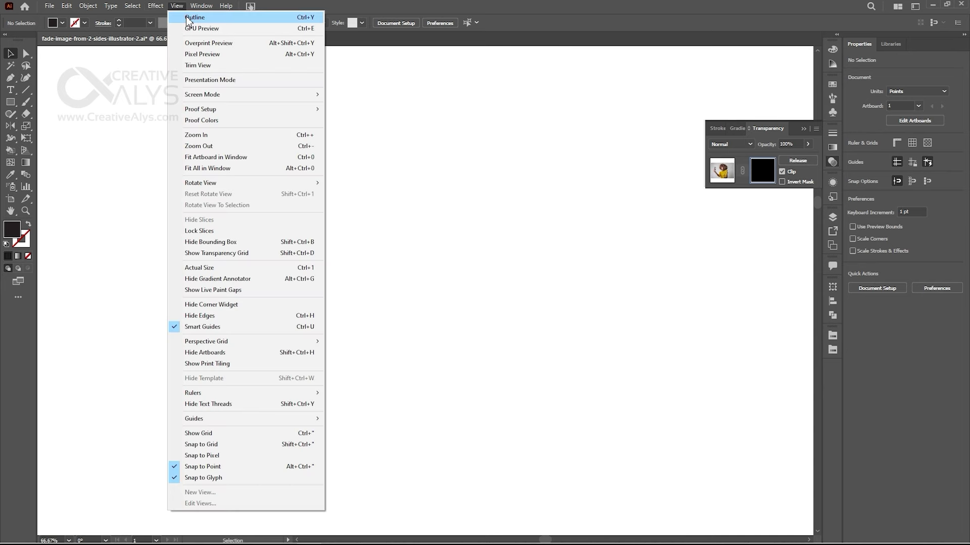
{"action": "left_click", "coordinate": [192, 19]}
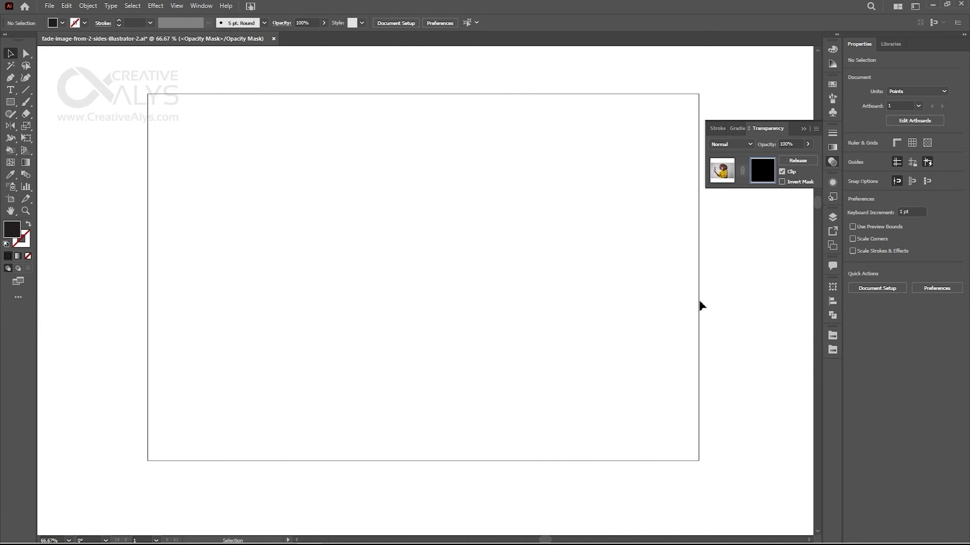
{"action": "left_click", "coordinate": [11, 102]}
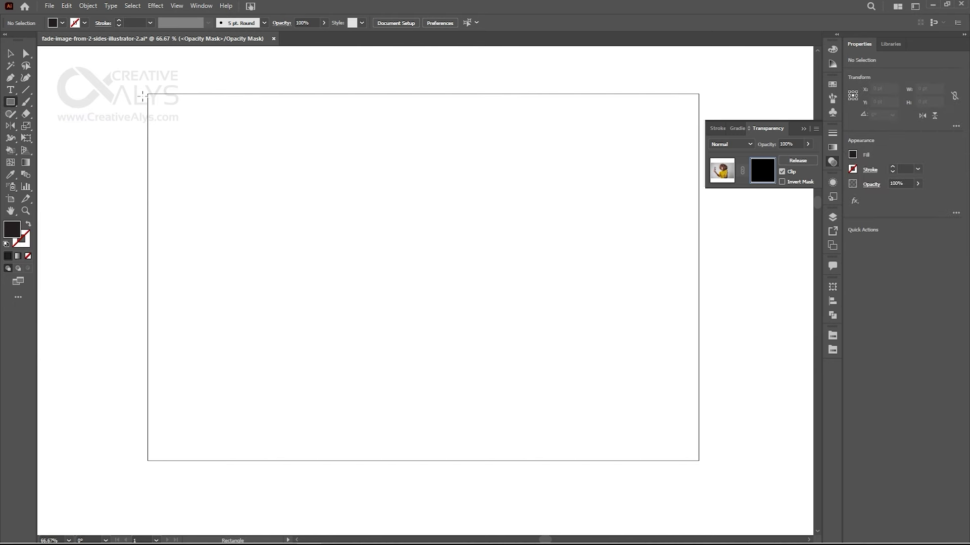
{"action": "mouse_move", "coordinate": [141, 89]}
{"action": "left_mouse_down"}
{"action": "mouse_move", "coordinate": [595, 353]}
{"action": "mouse_move", "coordinate": [717, 461]}
{"action": "mouse_move", "coordinate": [707, 467]}
{"action": "left_mouse_up"}
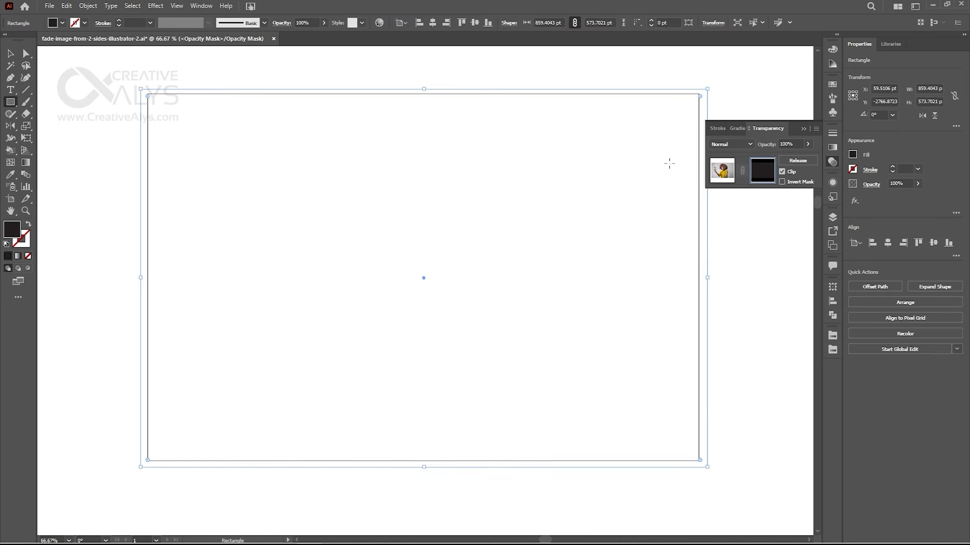
{"action": "left_click", "coordinate": [176, 6]}
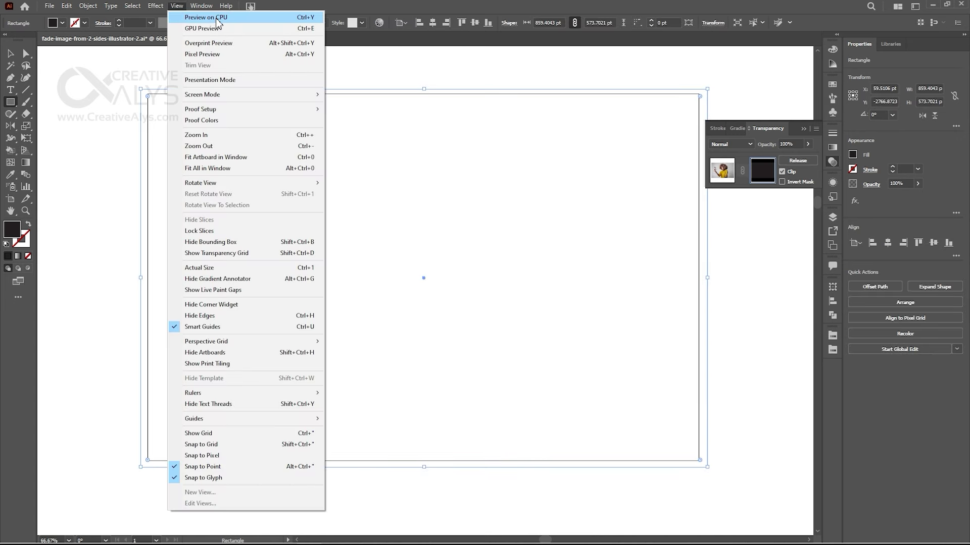
{"action": "left_click", "coordinate": [217, 18]}
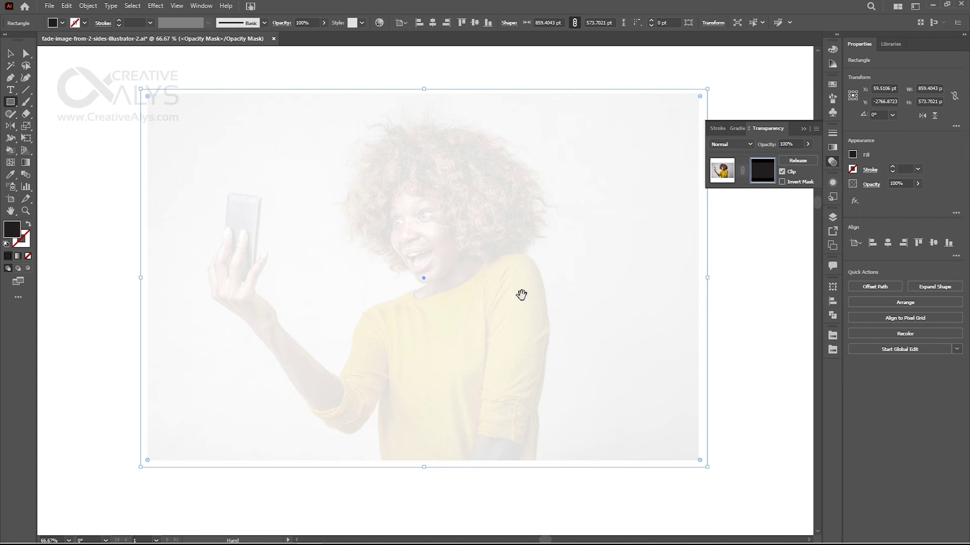
{"action": "left_click_drag", "start_coordinate": [521, 292], "coordinate": [503, 291]}
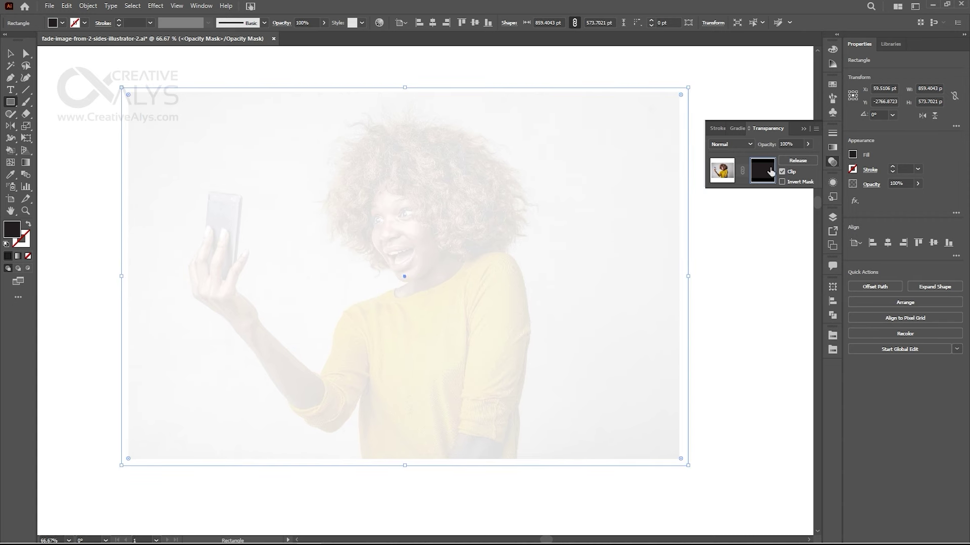
Fill the mask rectangle with the white-to-black linear gradient, keeping the opacity mask active
{"action": "left_click", "coordinate": [767, 169]}
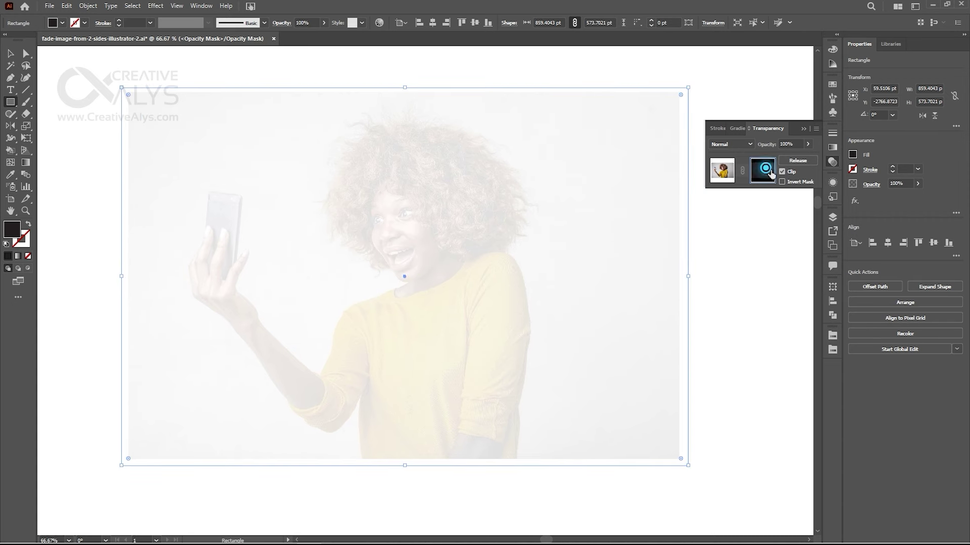
{"action": "left_click", "coordinate": [735, 130]}
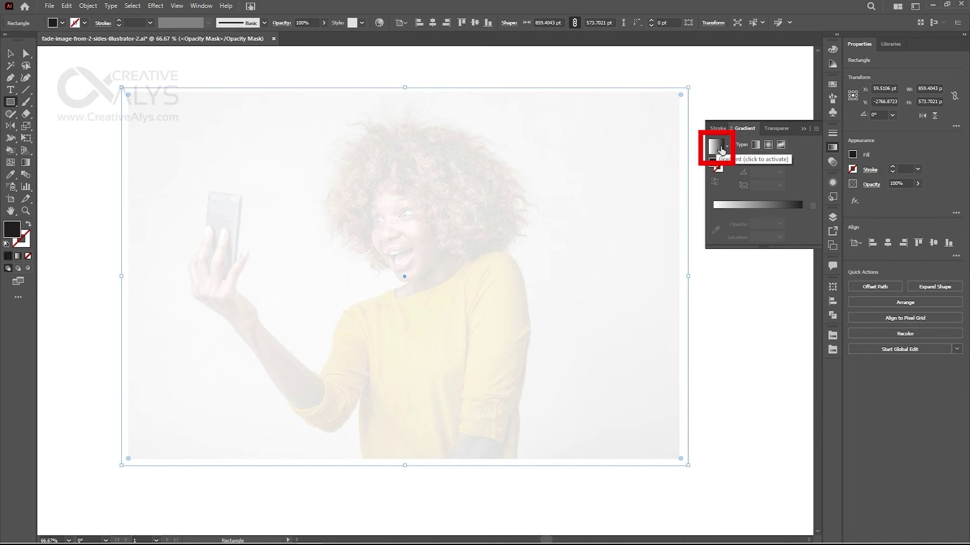
{"action": "left_click", "coordinate": [721, 150]}
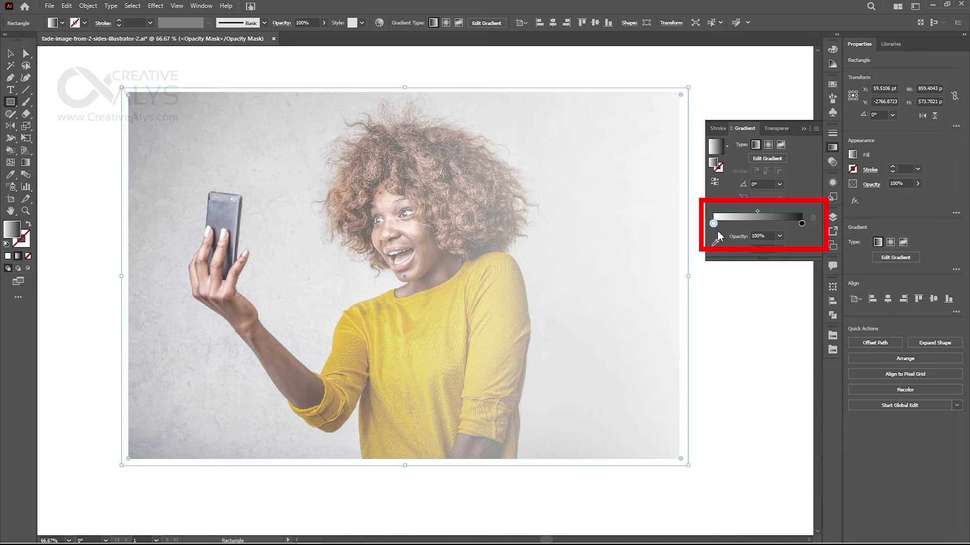
Try sliding the gradient's black and white stops inward, and return them to the ends of the gradient
{"action": "mouse_move", "coordinate": [801, 224]}
{"action": "left_mouse_down"}
{"action": "mouse_move", "coordinate": [756, 224]}
{"action": "mouse_move", "coordinate": [801, 223]}
{"action": "left_mouse_up"}
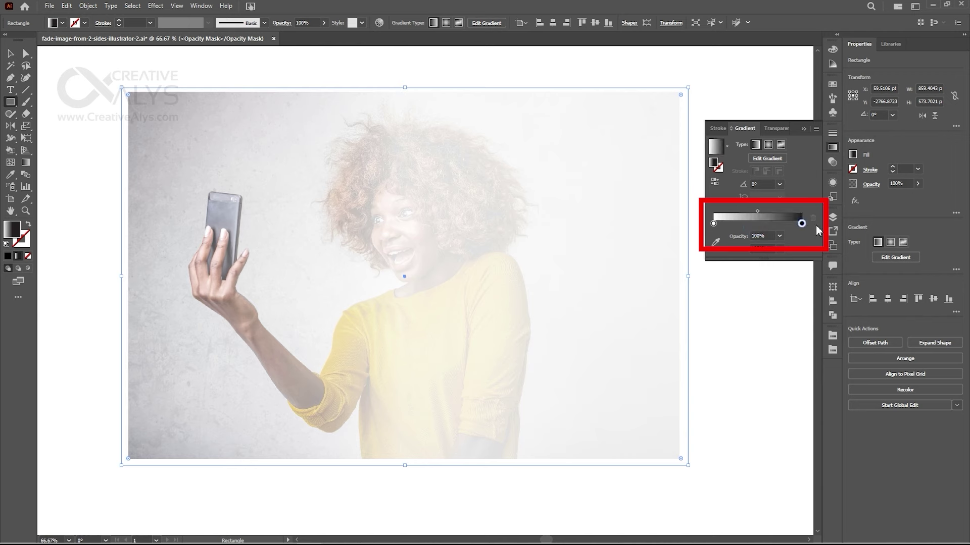
{"action": "left_click", "coordinate": [713, 224]}
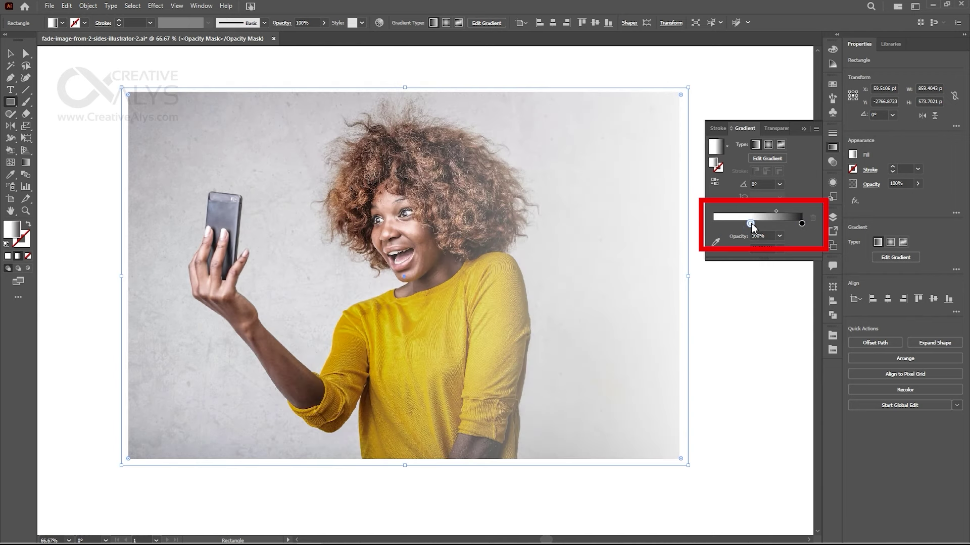
{"action": "mouse_move", "coordinate": [712, 224]}
{"action": "left_mouse_down"}
{"action": "mouse_move", "coordinate": [762, 222]}
{"action": "mouse_move", "coordinate": [705, 224]}
{"action": "left_mouse_up"}
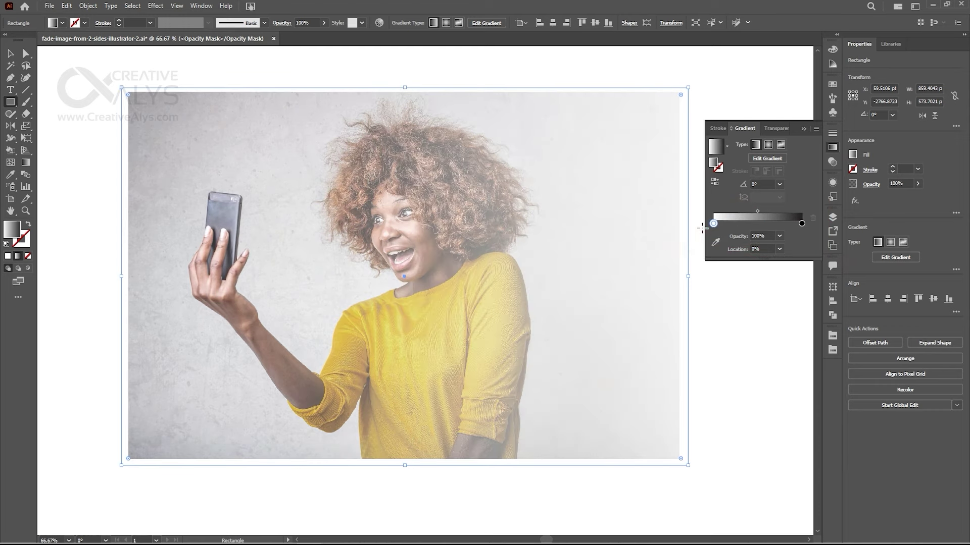
With the Gradient tool, try the midpoint and shorten the gradient so its black end lies inside the photo's right edge
{"action": "left_click", "coordinate": [25, 162]}
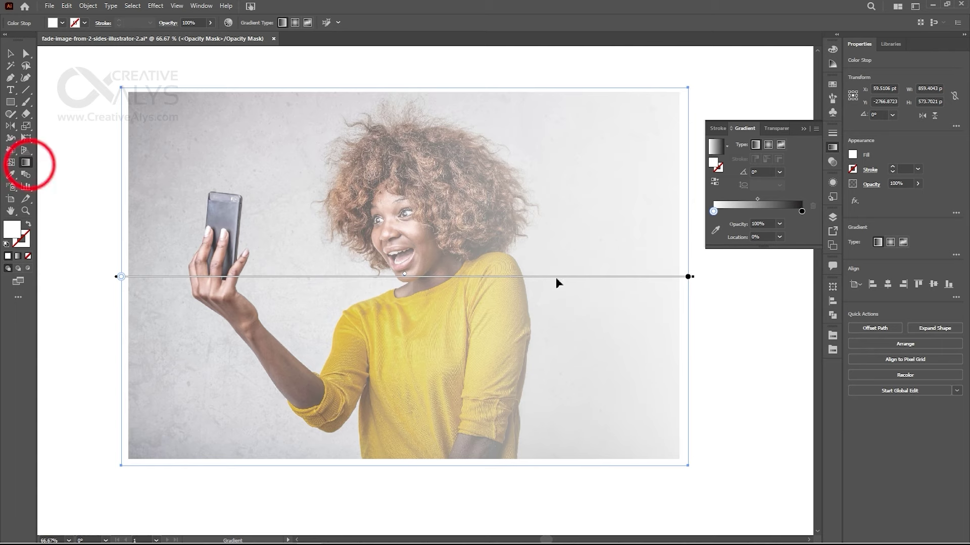
{"action": "mouse_move", "coordinate": [425, 281]}
{"action": "left_mouse_down"}
{"action": "mouse_move", "coordinate": [572, 281]}
{"action": "mouse_move", "coordinate": [258, 278]}
{"action": "mouse_move", "coordinate": [433, 282]}
{"action": "mouse_move", "coordinate": [414, 281]}
{"action": "left_mouse_up"}
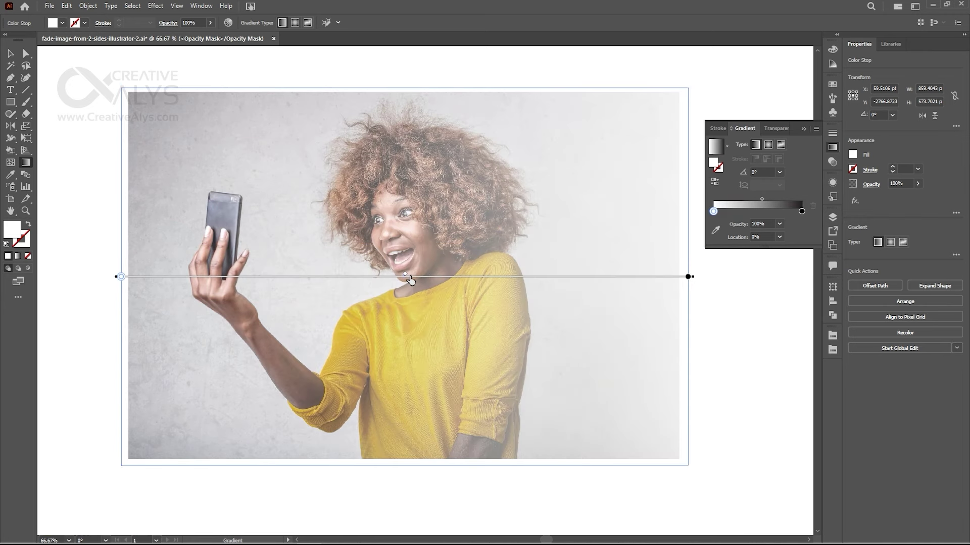
{"action": "left_click_drag", "start_coordinate": [687, 277], "coordinate": [657, 281]}
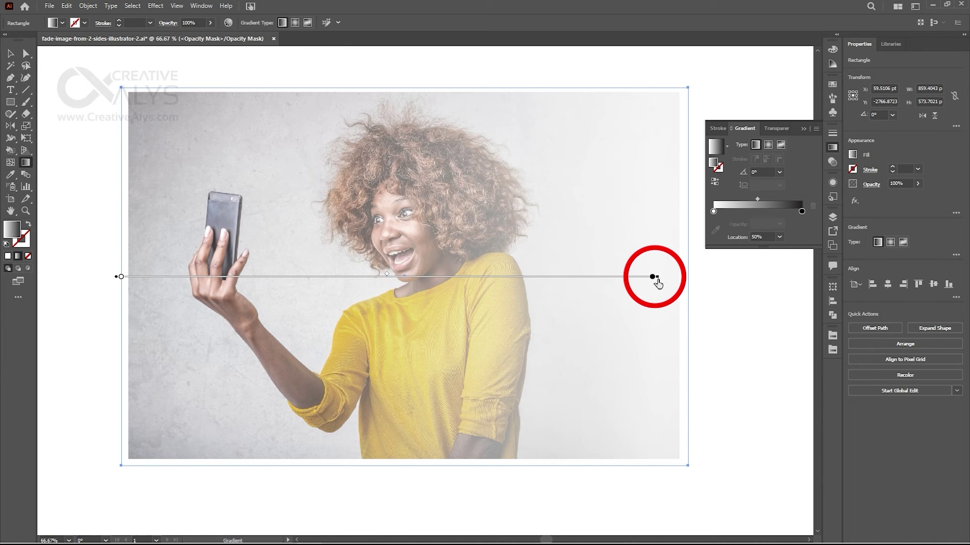
Switch the gradient's black stop from grayscale to RGB, using pure black 000000
{"action": "double_click", "coordinate": [654, 278]}
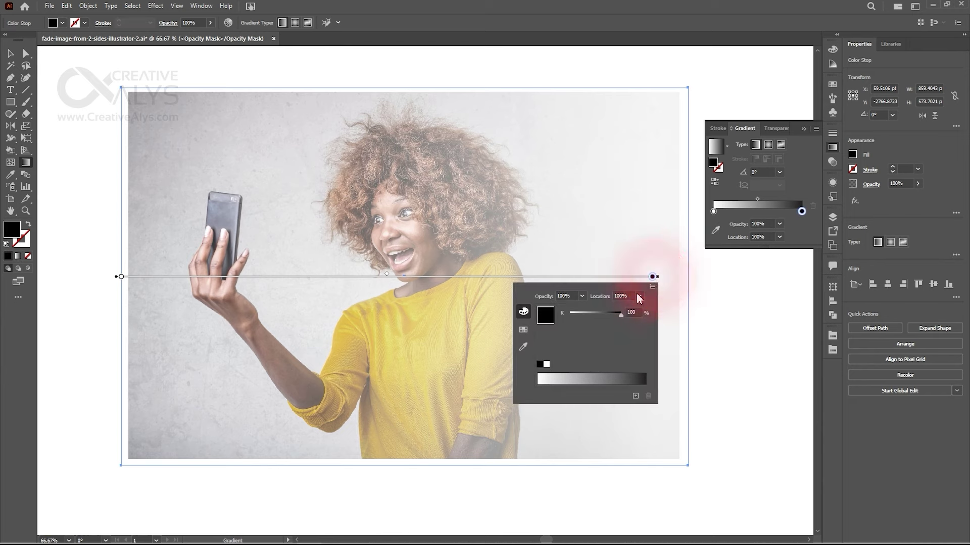
{"action": "mouse_move", "coordinate": [621, 315]}
{"action": "left_mouse_down"}
{"action": "mouse_move", "coordinate": [562, 315]}
{"action": "mouse_move", "coordinate": [631, 322]}
{"action": "left_mouse_up"}
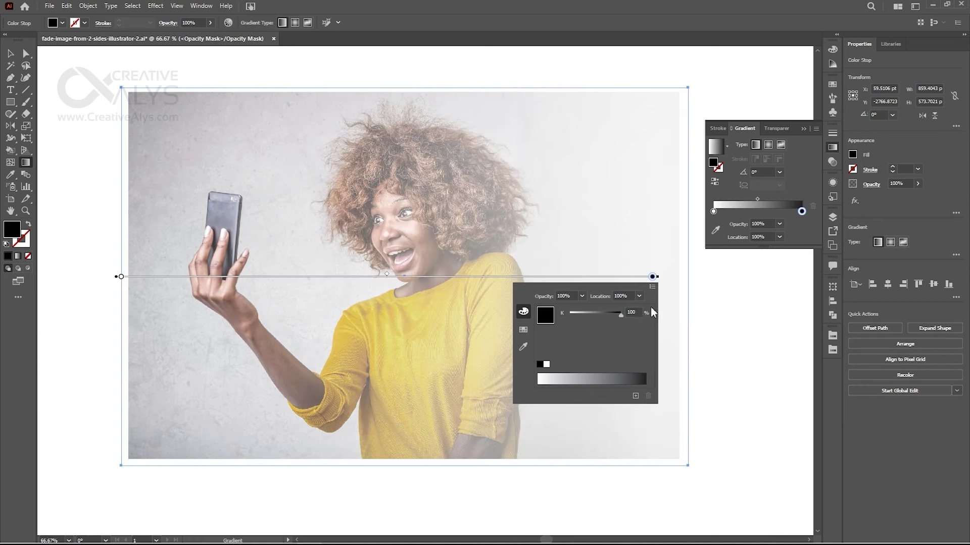
{"action": "left_click", "coordinate": [652, 287]}
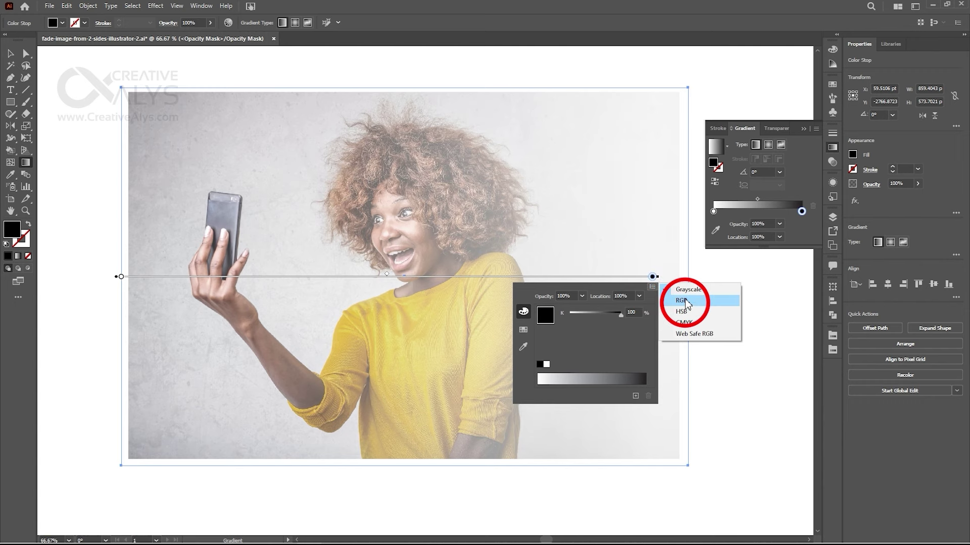
{"action": "left_click", "coordinate": [682, 301]}
{"action": "left_click", "coordinate": [638, 313]}
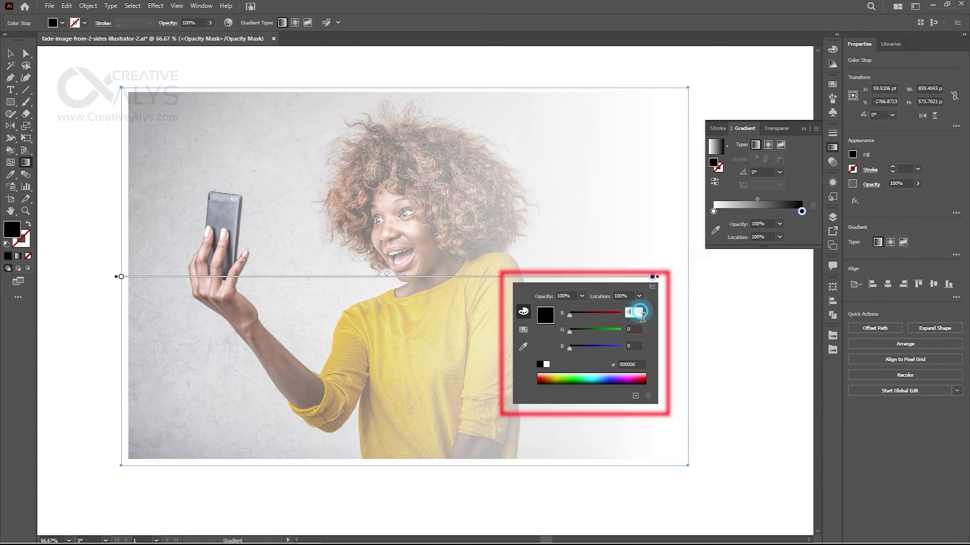
{"action": "left_click", "coordinate": [634, 365]}
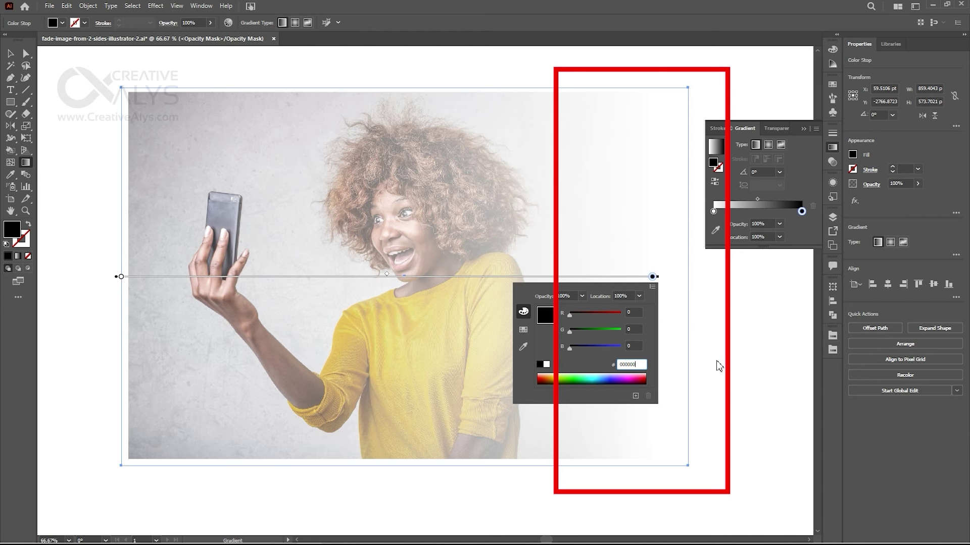
{"action": "left_click", "coordinate": [653, 278]}
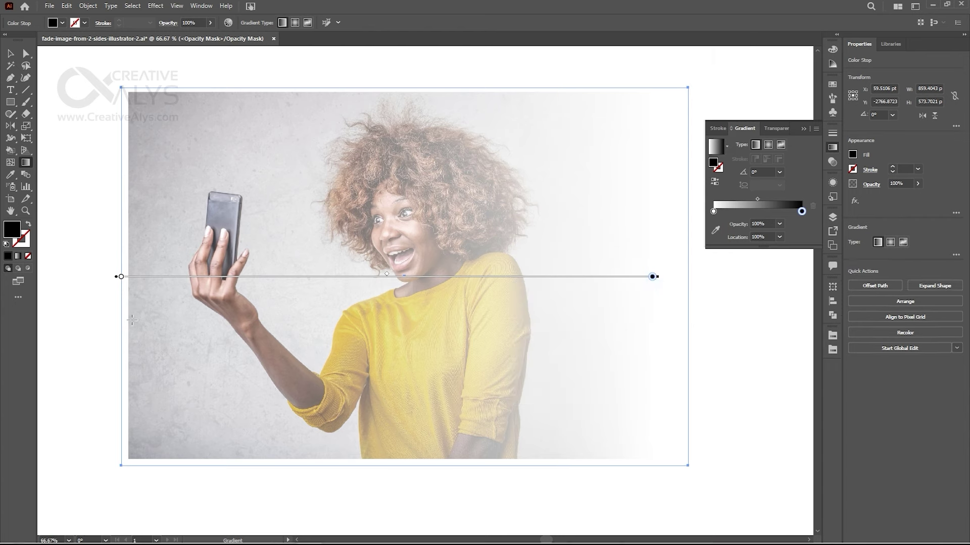
Switch the gradient's white stop to RGB, using pure white FFFFFF
{"action": "double_click", "coordinate": [121, 277]}
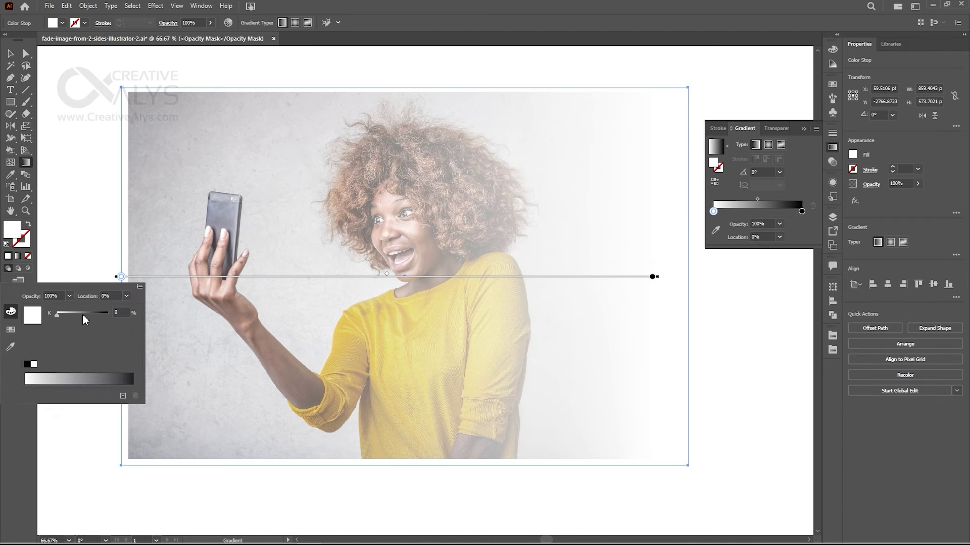
{"action": "mouse_move", "coordinate": [57, 315]}
{"action": "left_mouse_down"}
{"action": "mouse_move", "coordinate": [110, 316]}
{"action": "mouse_move", "coordinate": [57, 314]}
{"action": "left_mouse_up"}
{"action": "left_click", "coordinate": [140, 287]}
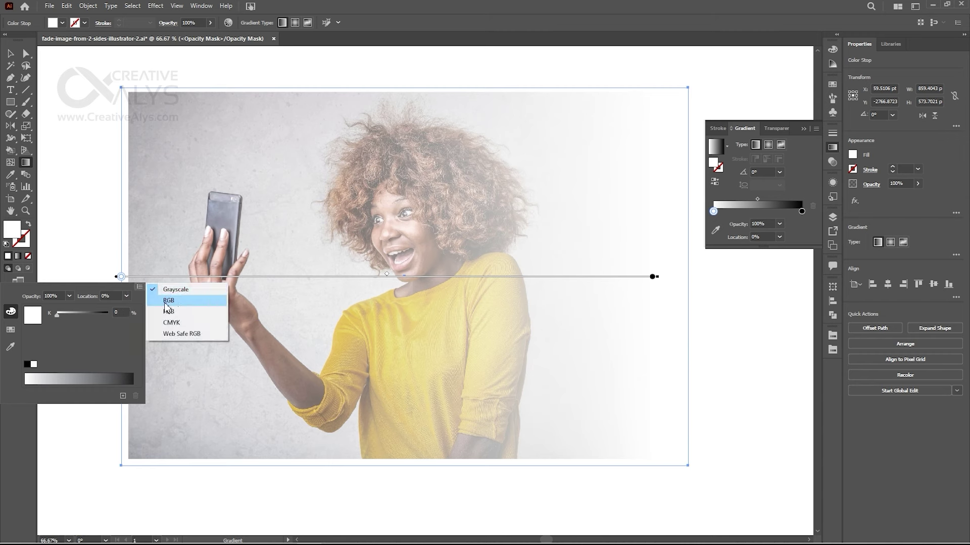
{"action": "left_click", "coordinate": [185, 302]}
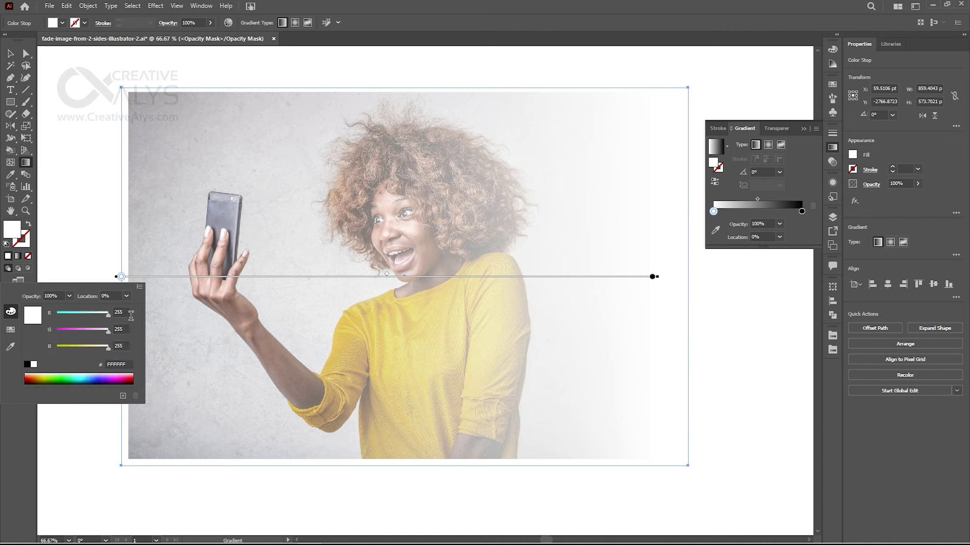
{"action": "left_click", "coordinate": [127, 329]}
{"action": "left_click", "coordinate": [130, 368]}
{"action": "left_click", "coordinate": [118, 278]}
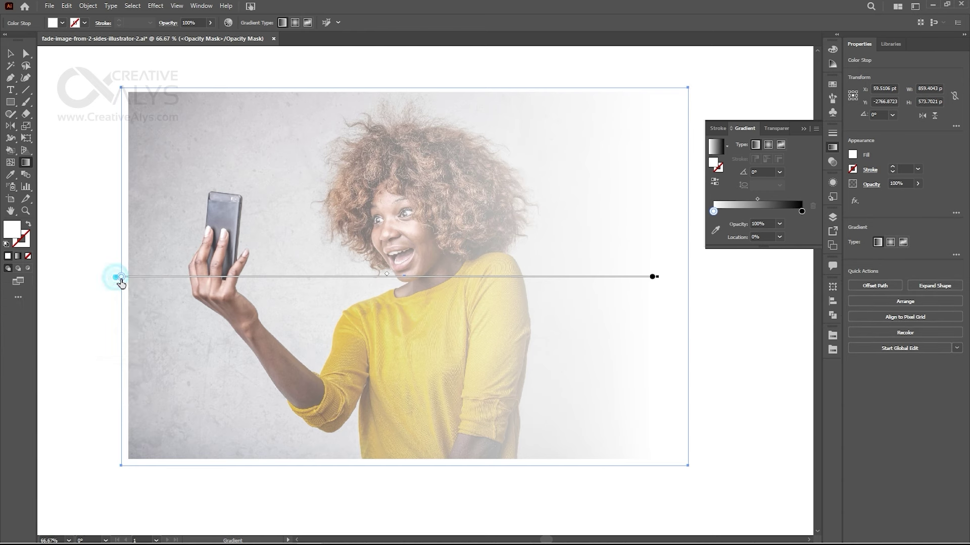
Shift the gradient so both ends sit just inside the photo's side edges, and move its midpoint close to the black end
{"action": "left_click", "coordinate": [121, 280]}
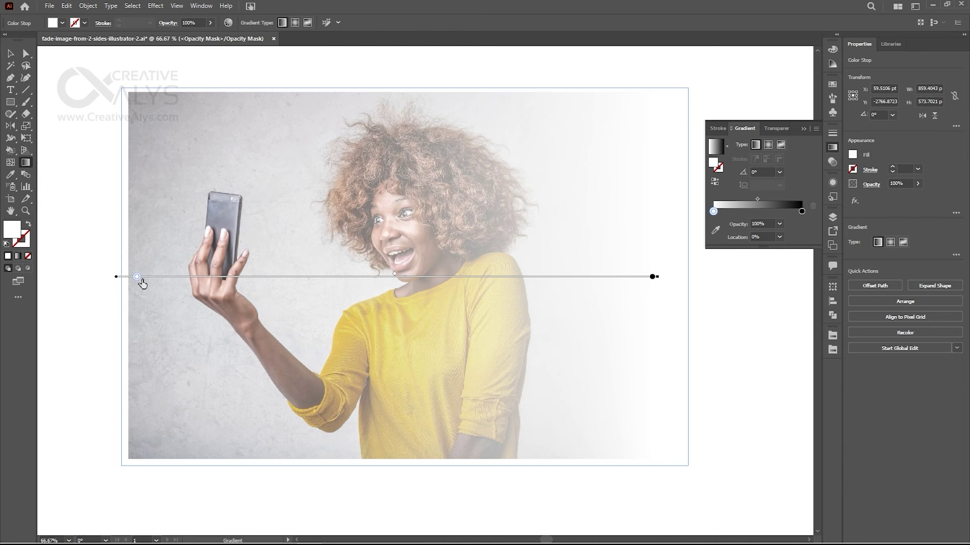
{"action": "left_click_drag", "start_coordinate": [140, 279], "coordinate": [162, 281]}
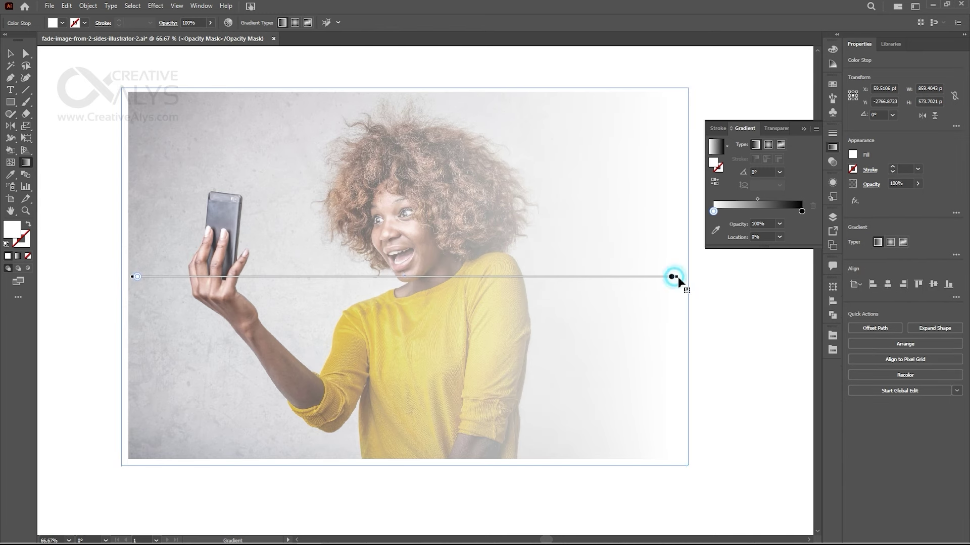
{"action": "mouse_move", "coordinate": [671, 277]}
{"action": "left_mouse_down"}
{"action": "mouse_move", "coordinate": [492, 277]}
{"action": "mouse_move", "coordinate": [684, 281]}
{"action": "left_mouse_up"}
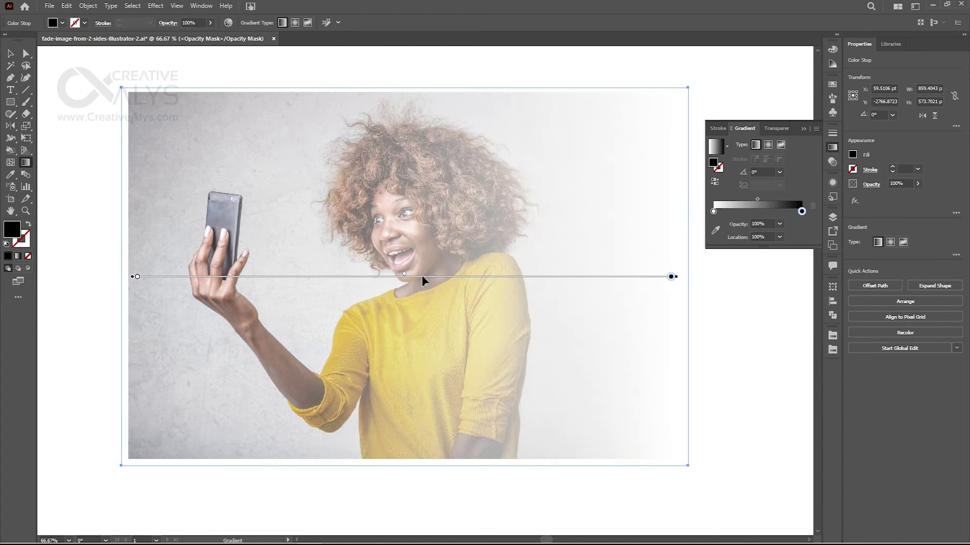
{"action": "left_click_drag", "start_coordinate": [408, 277], "coordinate": [641, 278]}
{"action": "key", "text": "ctrl+z"}
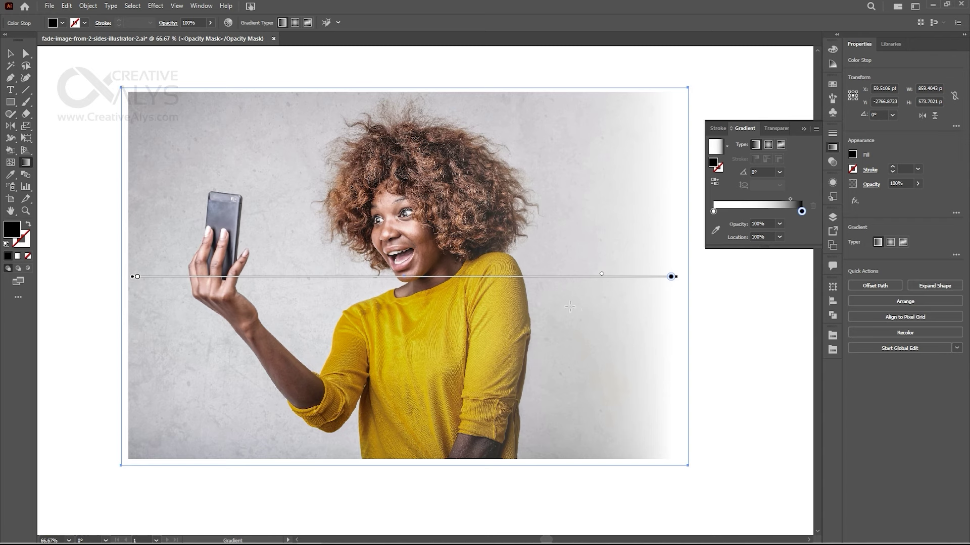
Leave opacity mask editing by switching back to the photo artwork, and deselect the photo
{"action": "left_click", "coordinate": [832, 162]}
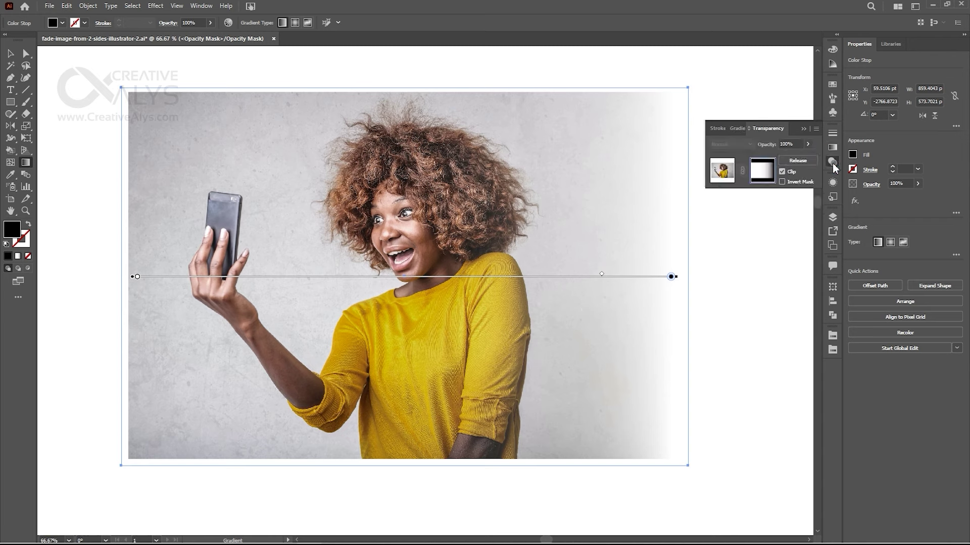
{"action": "left_click", "coordinate": [728, 174]}
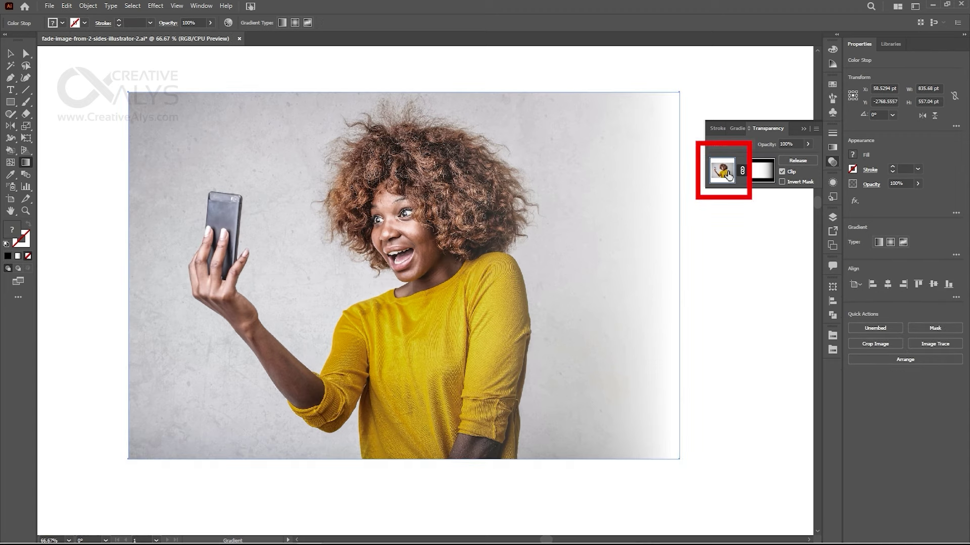
{"action": "key", "text": "v"}
{"action": "left_click", "coordinate": [728, 270]}
{"action": "left_click", "coordinate": [828, 163]}
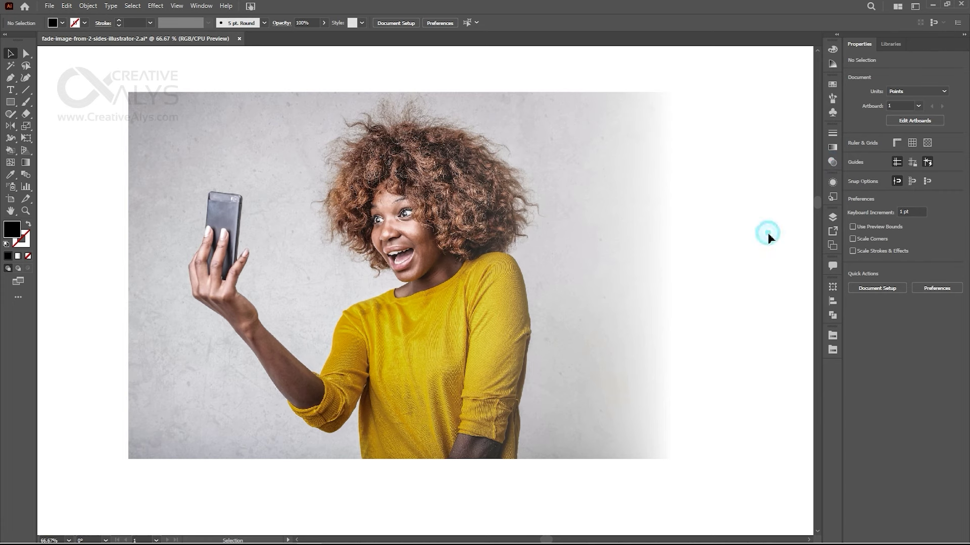
Draw a rectangle about 516 × 557 pt behind the photo, matching its height and extending past its right edge
{"action": "key", "text": "ctrl+minus"}
{"action": "left_click_drag", "start_coordinate": [685, 263], "coordinate": [645, 258]}
{"action": "left_click", "coordinate": [256, 138]}
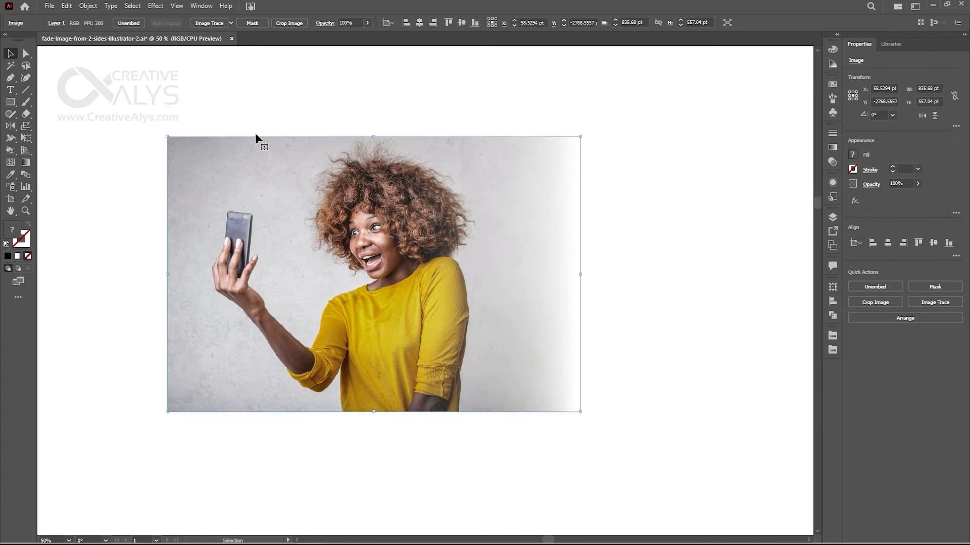
{"action": "left_click", "coordinate": [13, 104]}
{"action": "left_click_drag", "start_coordinate": [457, 140], "coordinate": [707, 412]}
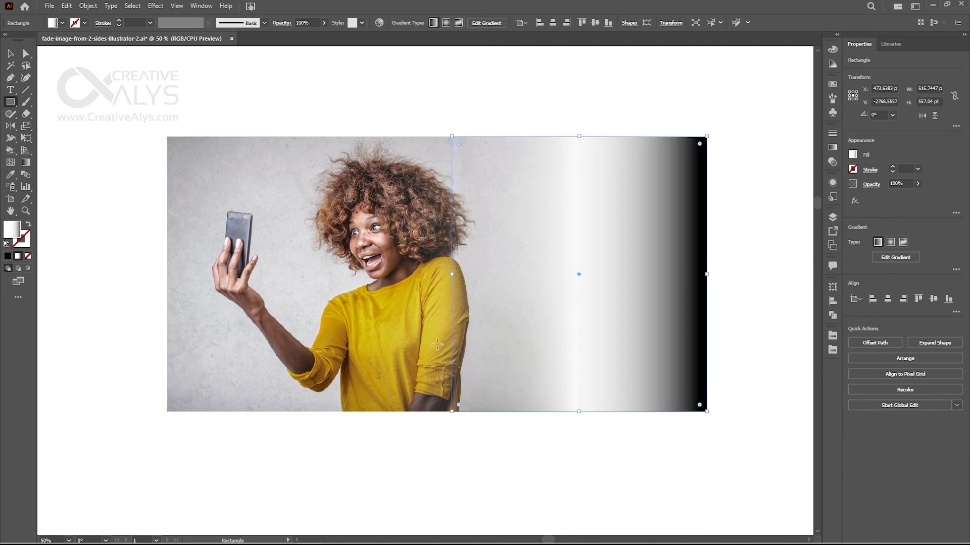
Replace the rectangle's gradient with a solid black swatch, and recolor it with the yellow sampled from the woman's sweater
{"action": "left_click", "coordinate": [10, 175]}
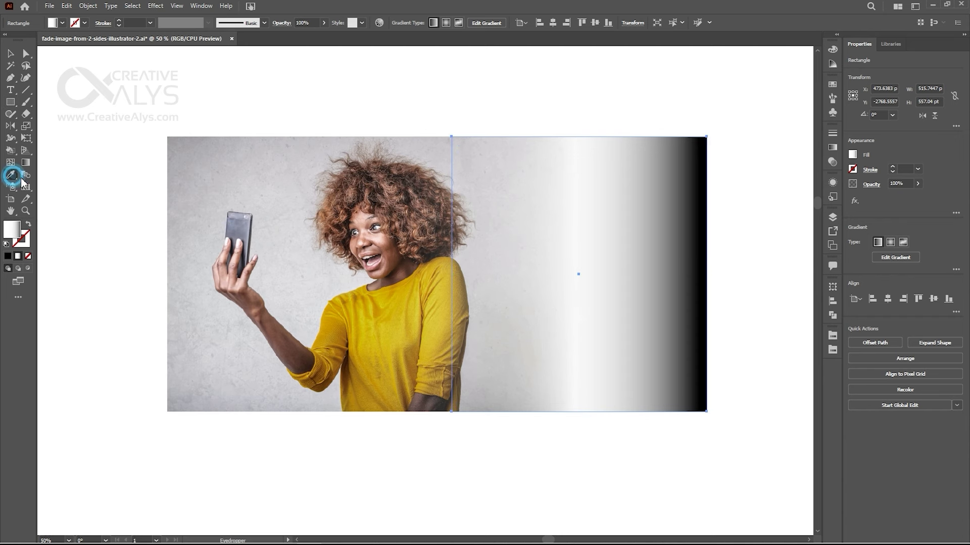
{"action": "left_click", "coordinate": [413, 319]}
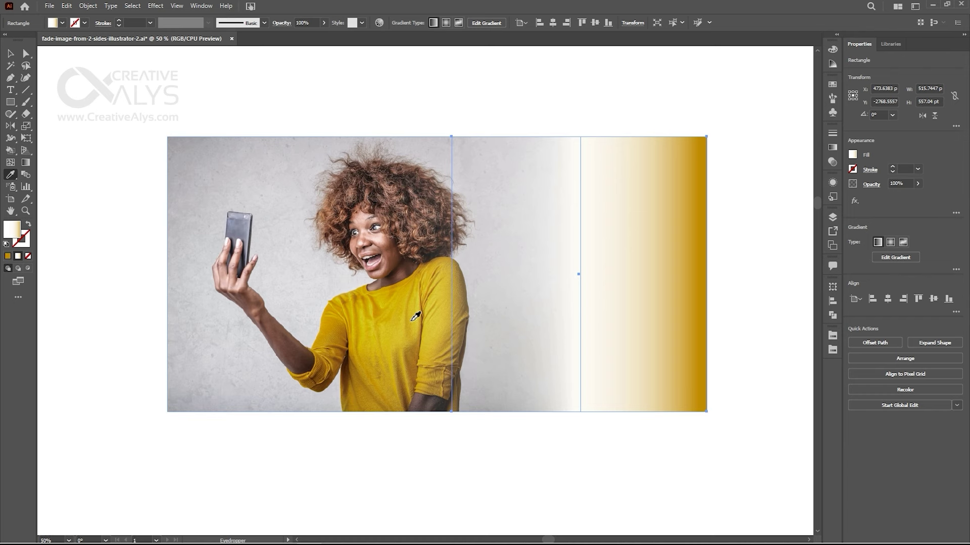
{"action": "left_click", "coordinate": [832, 84]}
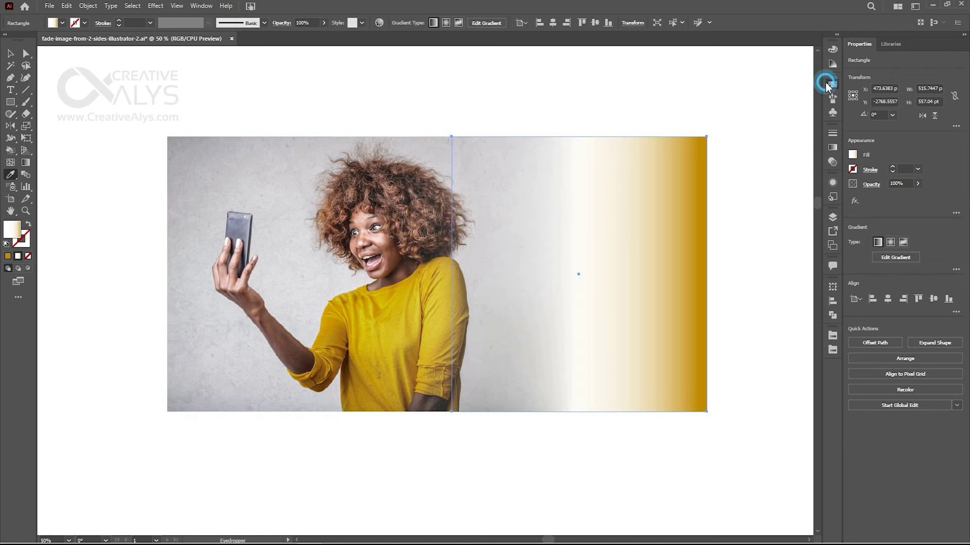
{"action": "left_click", "coordinate": [739, 113]}
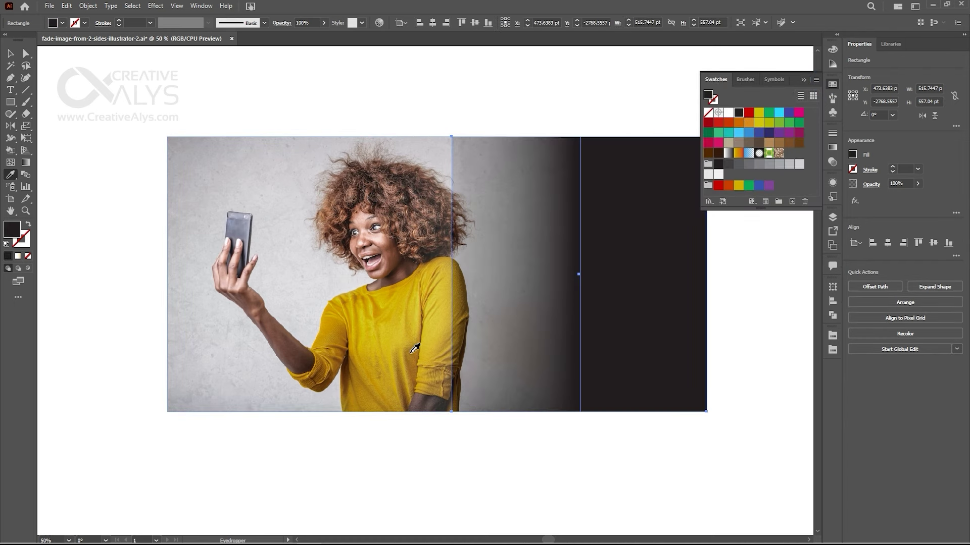
{"action": "left_click", "coordinate": [404, 335]}
Extend the yellow rectangle's left edge further behind the photo and pull in its right edge, making it about 714 pt wide
{"action": "key", "text": "v"}
{"action": "left_click_drag", "start_coordinate": [451, 274], "coordinate": [393, 276]}
{"action": "left_click", "coordinate": [581, 469]}
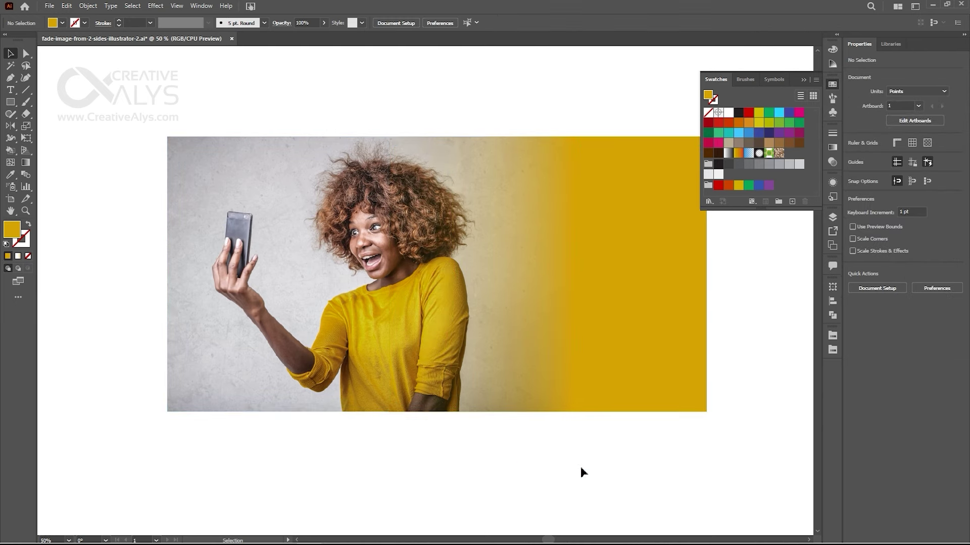
{"action": "left_click_drag", "start_coordinate": [600, 470], "coordinate": [612, 474]}
{"action": "left_click", "coordinate": [645, 328]}
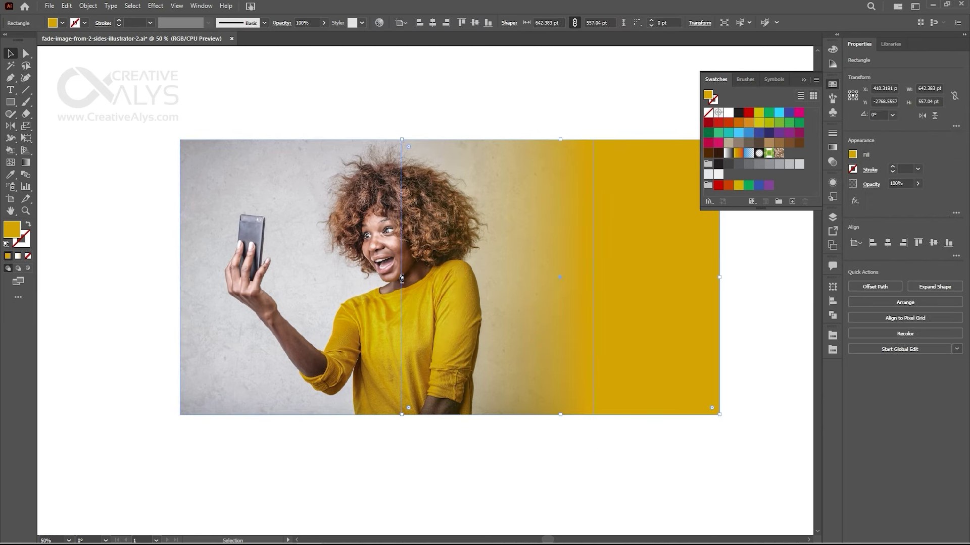
{"action": "left_click", "coordinate": [472, 466]}
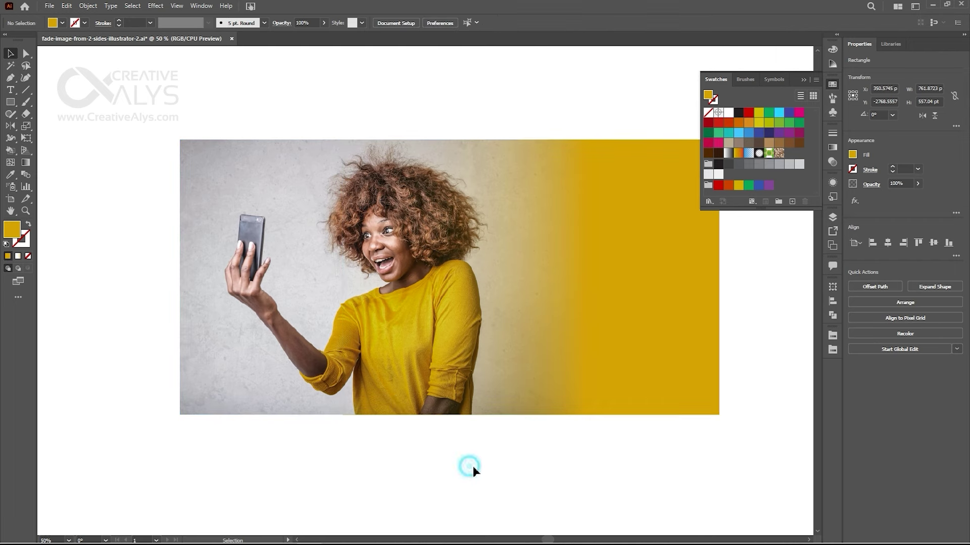
{"action": "left_click_drag", "start_coordinate": [509, 473], "coordinate": [516, 472]}
{"action": "left_click", "coordinate": [645, 342]}
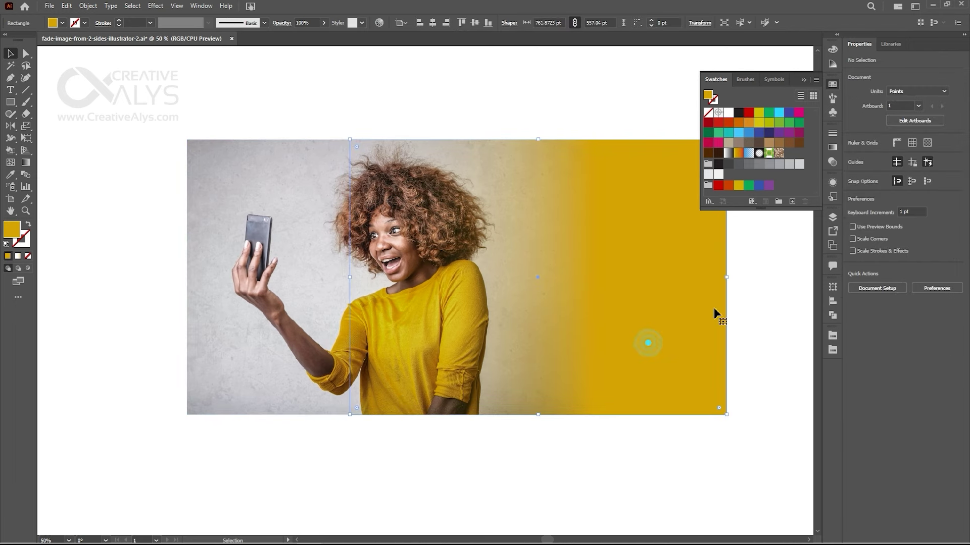
{"action": "left_click_drag", "start_coordinate": [735, 281], "coordinate": [703, 281]}
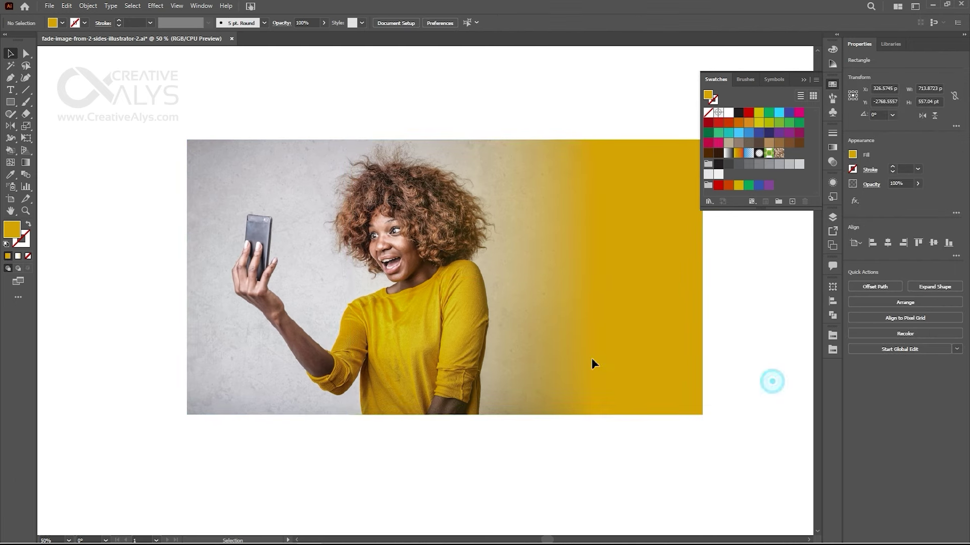
Reopen the photo's opacity mask and move the gradient's black end slightly inward from the photo's right edge
{"action": "left_click", "coordinate": [524, 304]}
{"action": "left_click", "coordinate": [832, 161]}
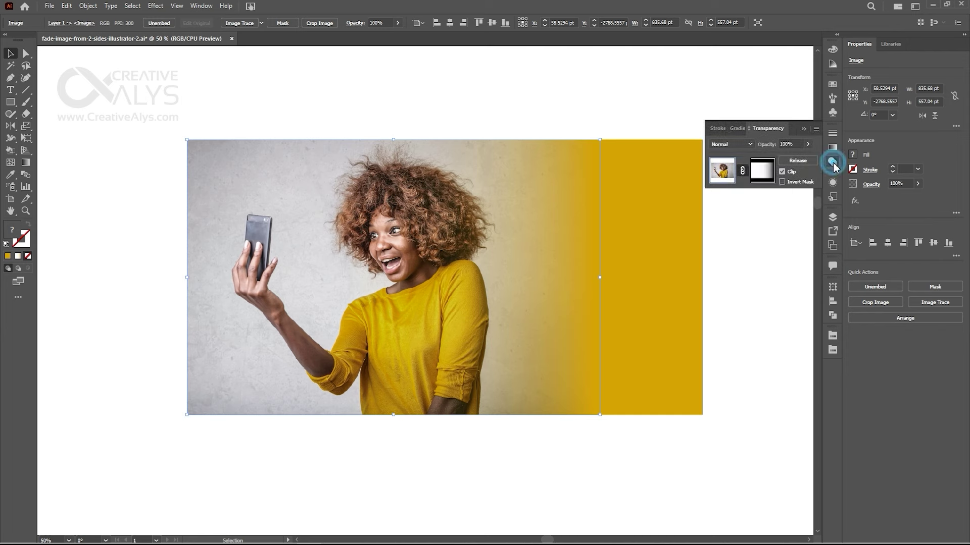
{"action": "left_click", "coordinate": [768, 172]}
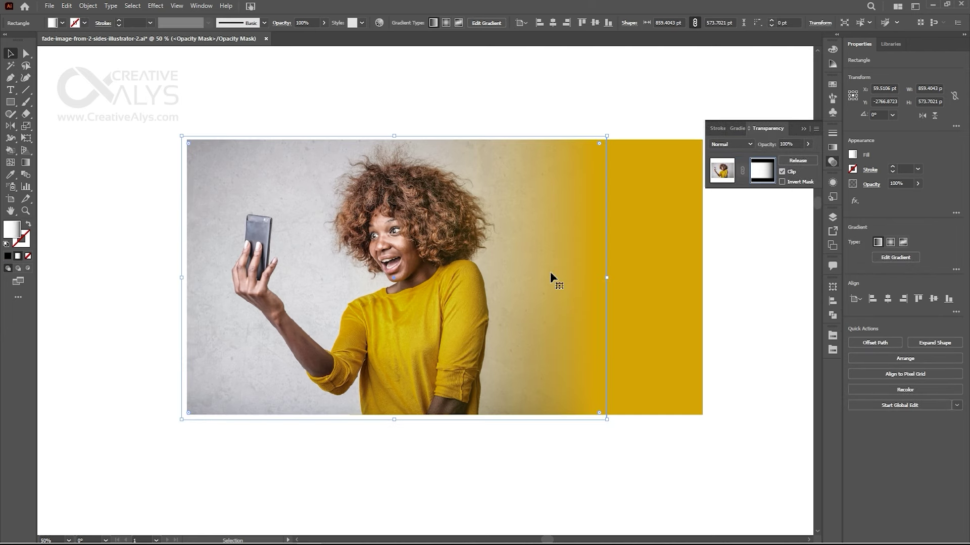
{"action": "key", "text": "g"}
{"action": "left_click", "coordinate": [595, 278]}
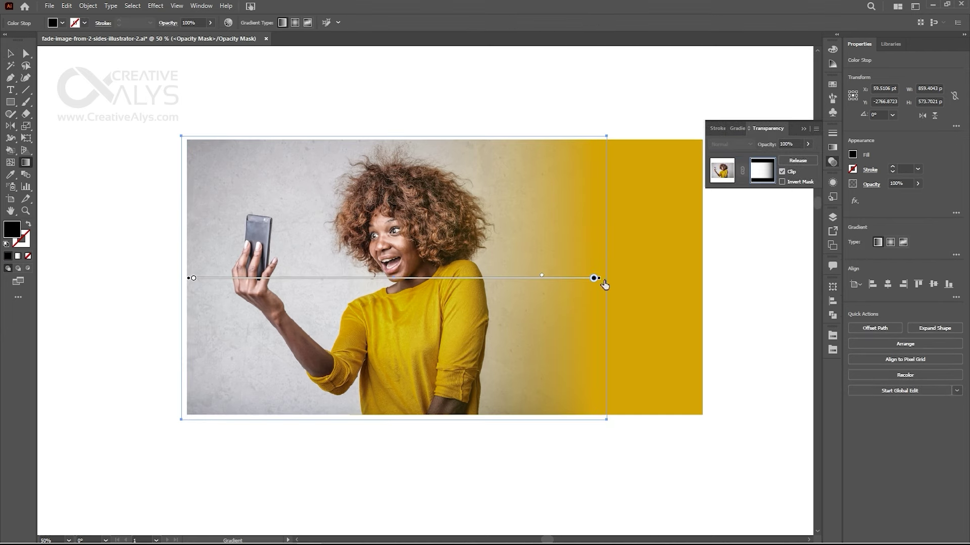
{"action": "left_click_drag", "start_coordinate": [600, 279], "coordinate": [580, 281]}
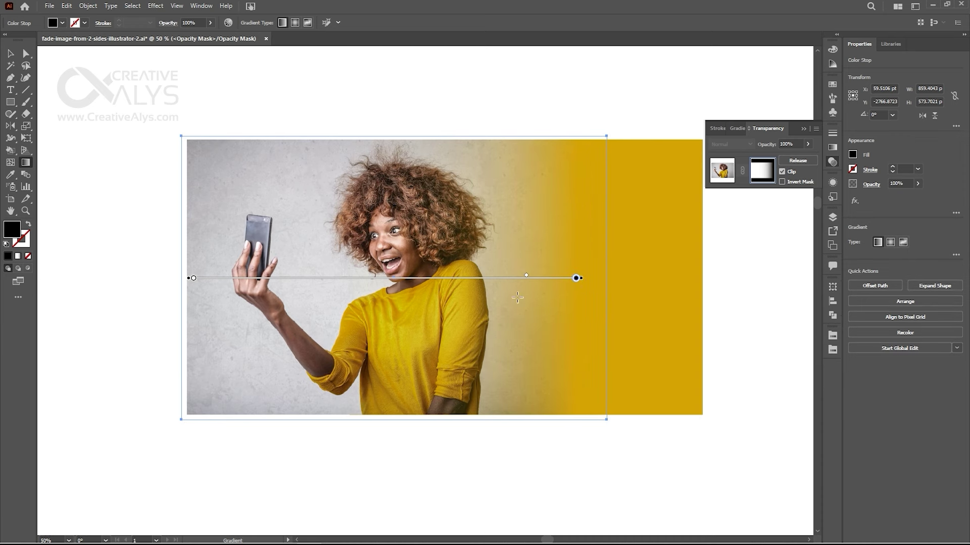
Redraw a shorter horizontal mask gradient from the woman's shoulder toward the photo's right side, soften it with the midpoint, and return to the artwork
{"action": "left_click_drag", "start_coordinate": [478, 240], "coordinate": [587, 249]}
{"action": "left_click_drag", "start_coordinate": [456, 244], "coordinate": [579, 254]}
{"action": "left_click_drag", "start_coordinate": [454, 240], "coordinate": [568, 244]}
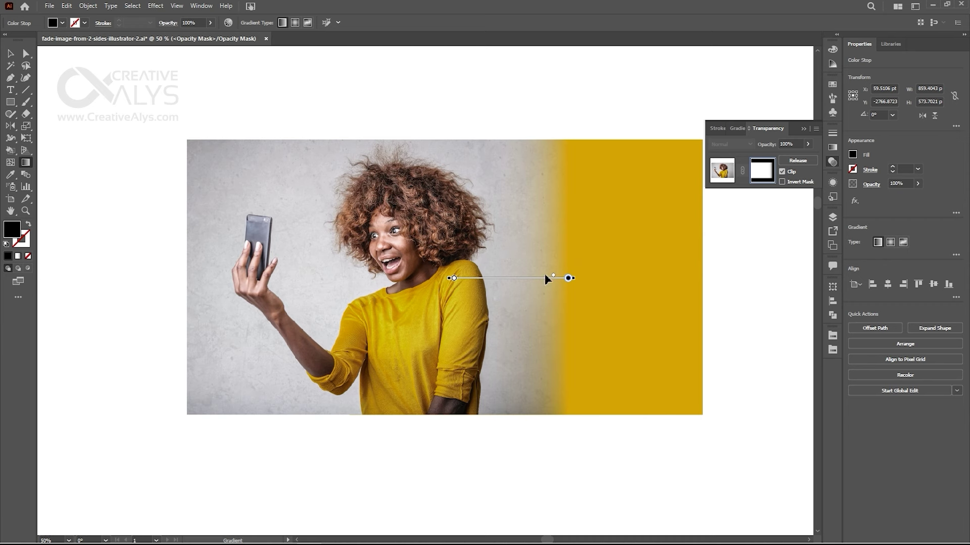
{"action": "left_click_drag", "start_coordinate": [559, 281], "coordinate": [532, 283]}
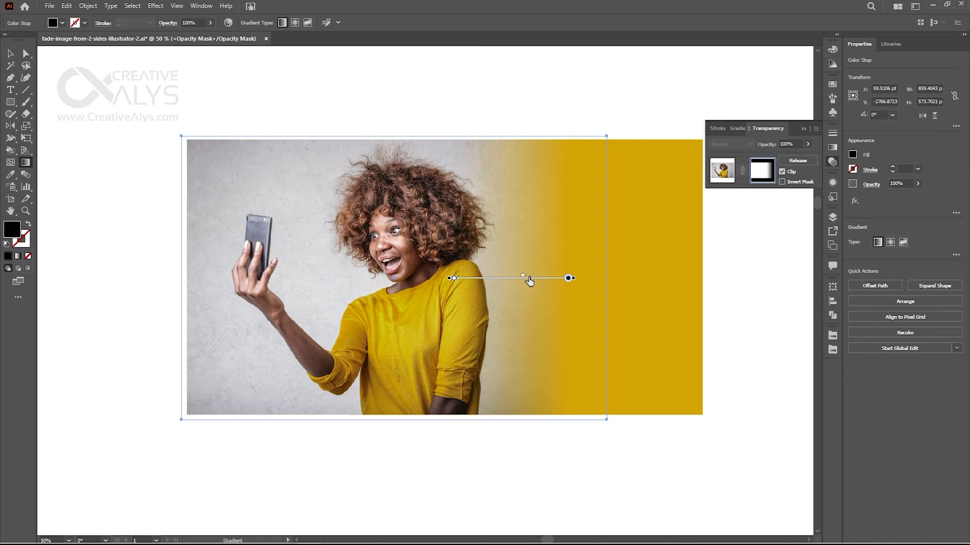
{"action": "left_click", "coordinate": [723, 172]}
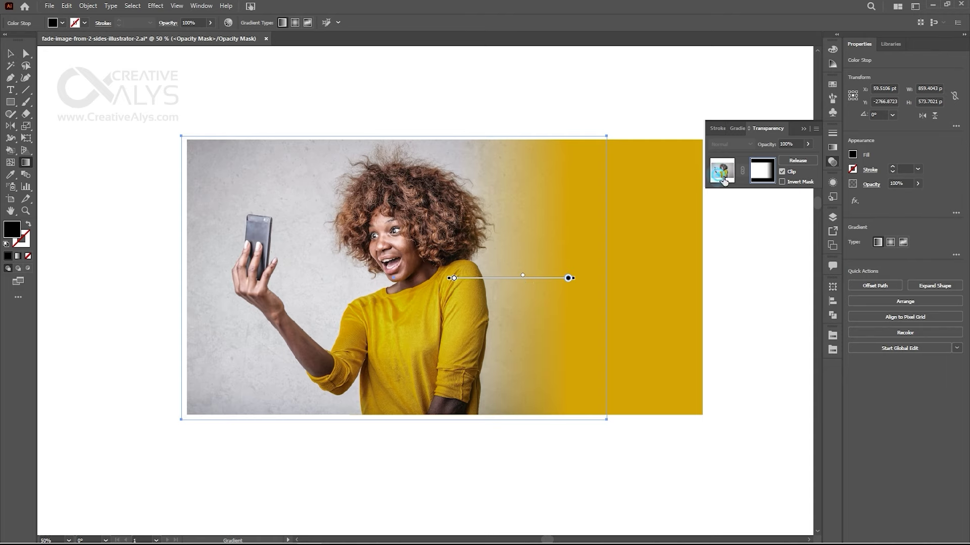
Try moving the yellow rectangle and the faded photo, undoing each move
{"action": "left_click", "coordinate": [738, 282]}
{"action": "left_click_drag", "start_coordinate": [671, 342], "coordinate": [738, 385]}
{"action": "key", "text": "ctrl+z"}
{"action": "left_click_drag", "start_coordinate": [311, 301], "coordinate": [164, 226]}
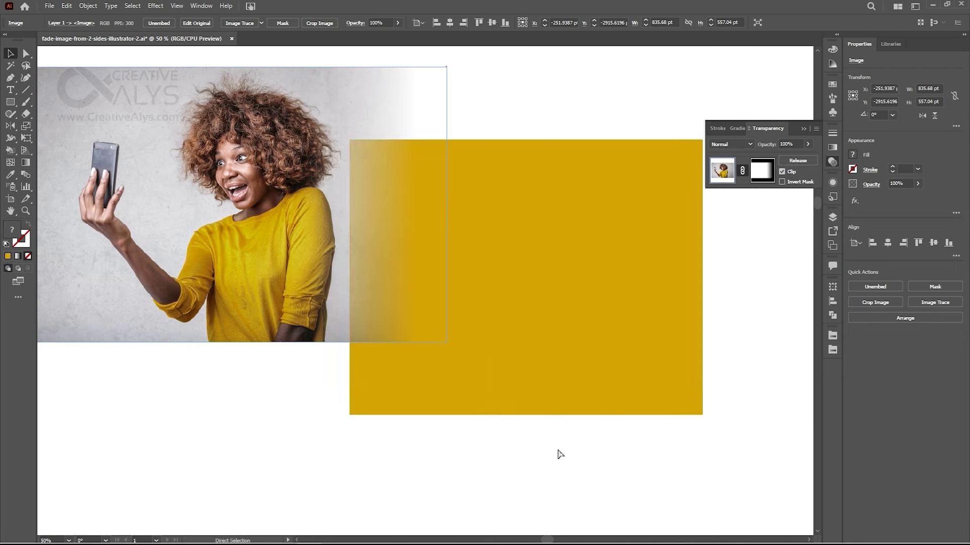
{"action": "key", "text": "ctrl+z"}
{"action": "left_click", "coordinate": [595, 457]}
Narrow the yellow rectangle to about 634 pt from its left edge, and delete it from behind the photo
{"action": "left_click", "coordinate": [659, 361]}
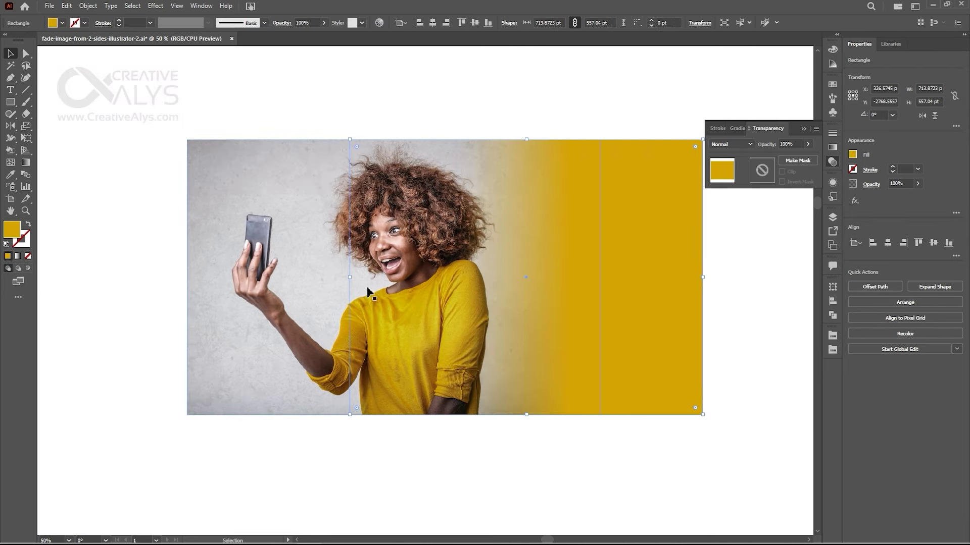
{"action": "left_click", "coordinate": [350, 278]}
{"action": "left_click", "coordinate": [491, 422]}
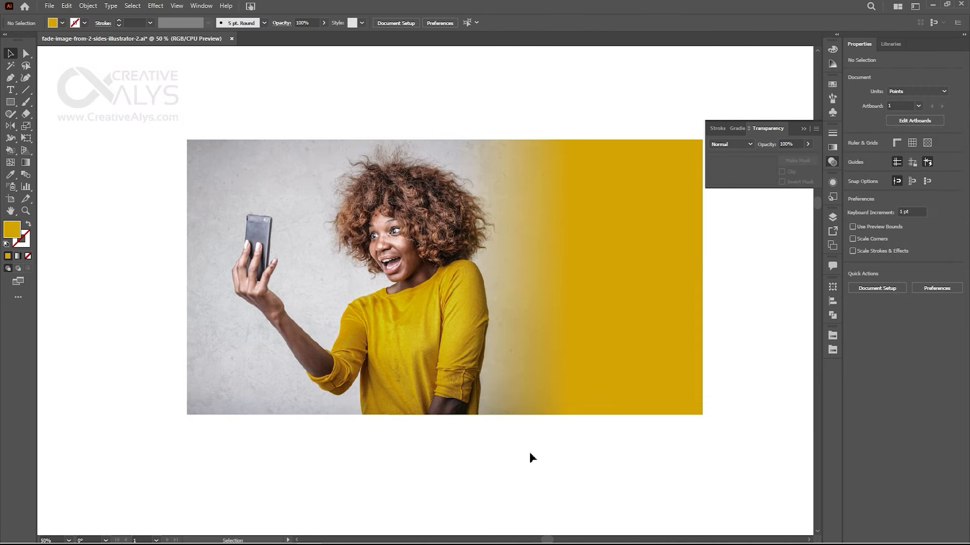
{"action": "left_click", "coordinate": [639, 330]}
{"action": "key", "text": "Delete"}
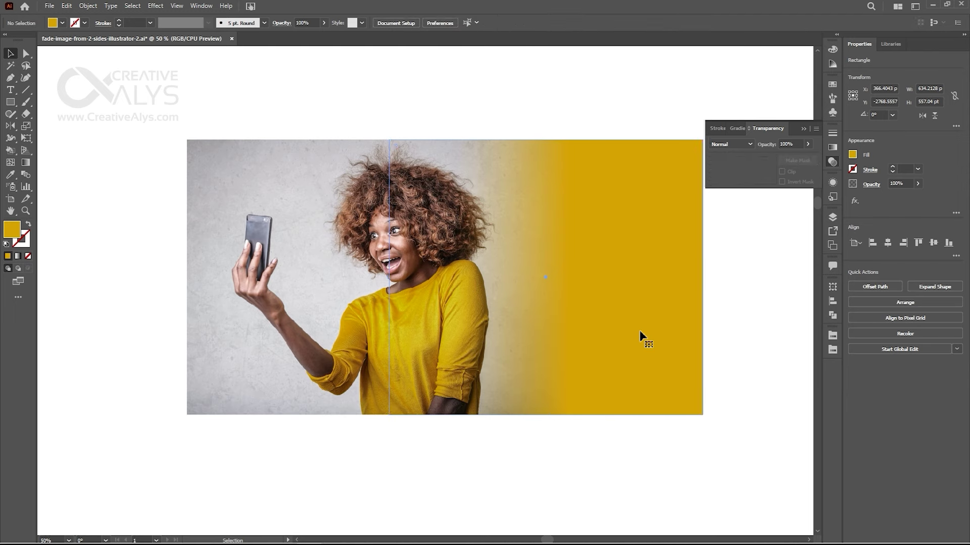
Reopen the photo's opacity mask and redraw its gradient vertically to fade the bottom, and horizontally to fade the left side
{"action": "left_click_drag", "start_coordinate": [385, 288], "coordinate": [421, 283]}
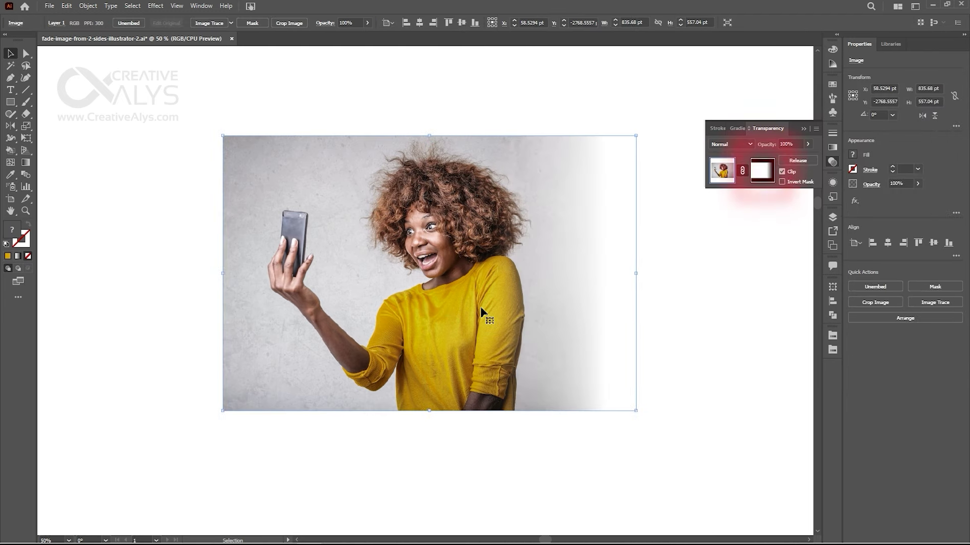
{"action": "left_click", "coordinate": [768, 177]}
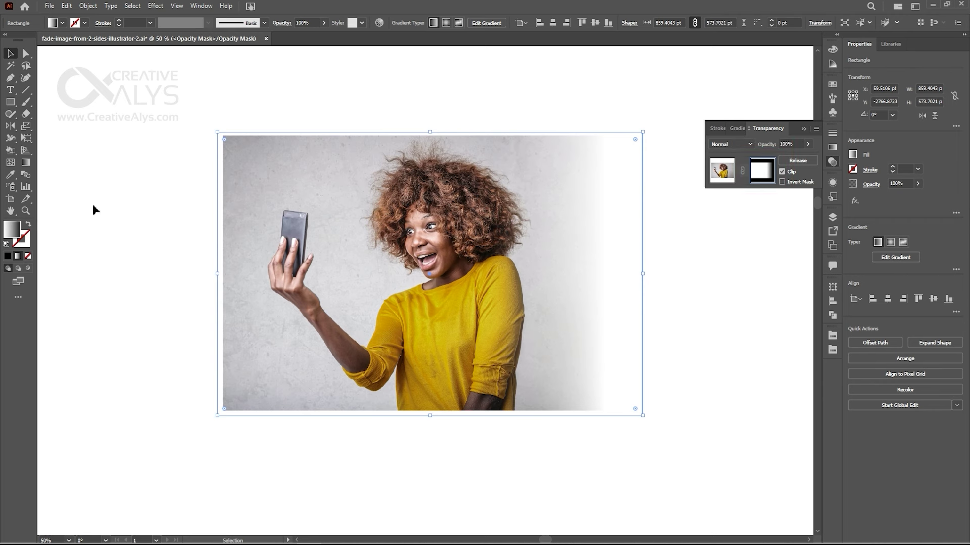
{"action": "left_click", "coordinate": [26, 163]}
{"action": "left_click_drag", "start_coordinate": [461, 164], "coordinate": [463, 374]}
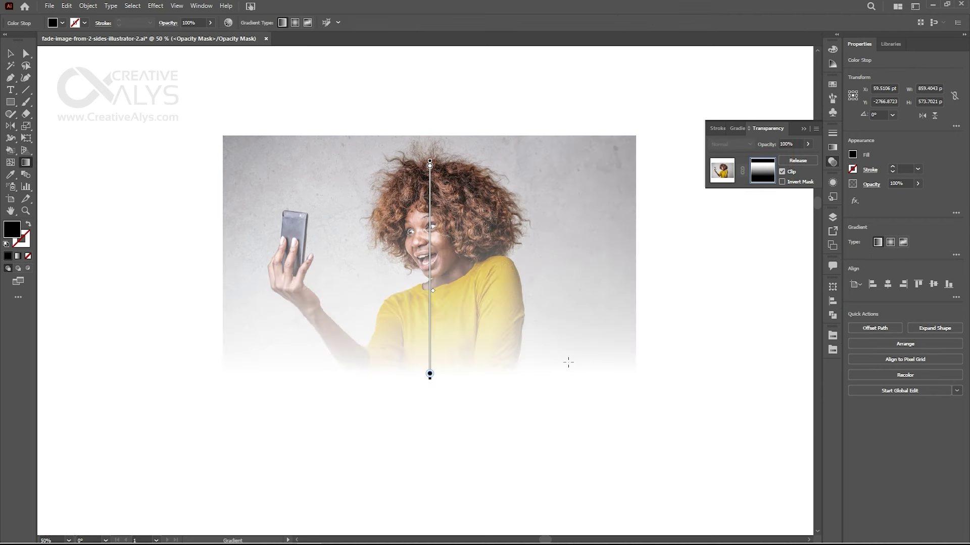
{"action": "left_click_drag", "start_coordinate": [540, 274], "coordinate": [277, 274]}
Try diagonal mask gradients, ending with one that fades the photo's upper-left corner, and leave mask editing
{"action": "left_click_drag", "start_coordinate": [430, 368], "coordinate": [509, 348]}
{"action": "left_click_drag", "start_coordinate": [557, 147], "coordinate": [509, 195]}
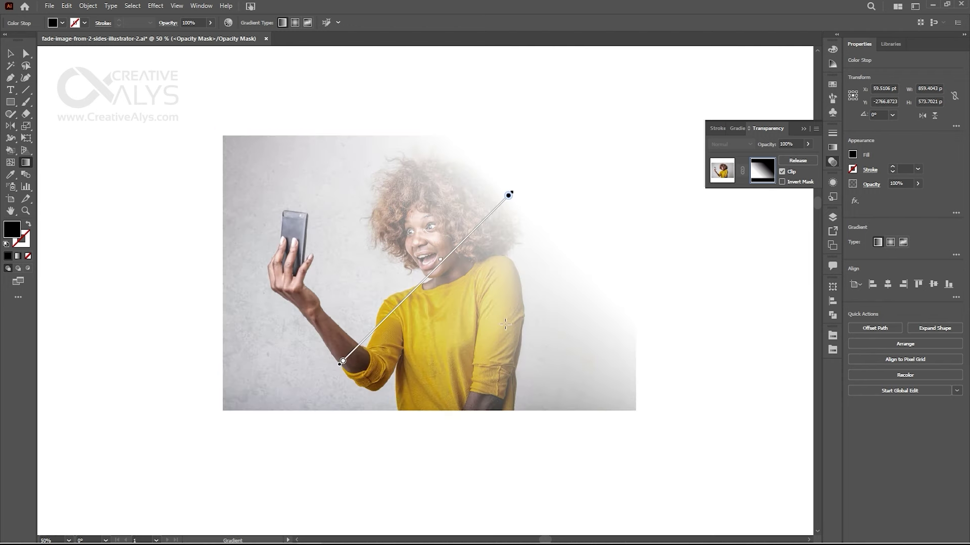
{"action": "left_click_drag", "start_coordinate": [396, 235], "coordinate": [354, 199]}
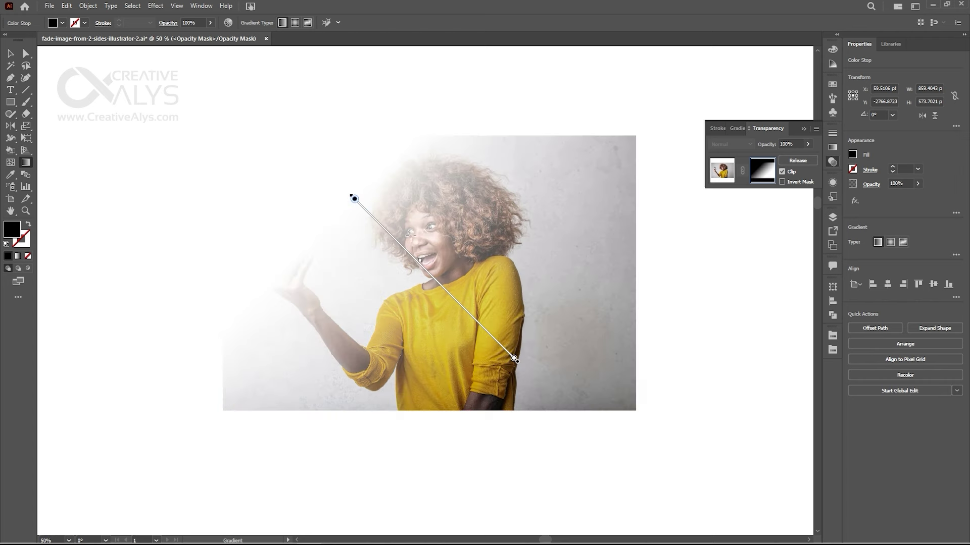
{"action": "key", "text": "v"}
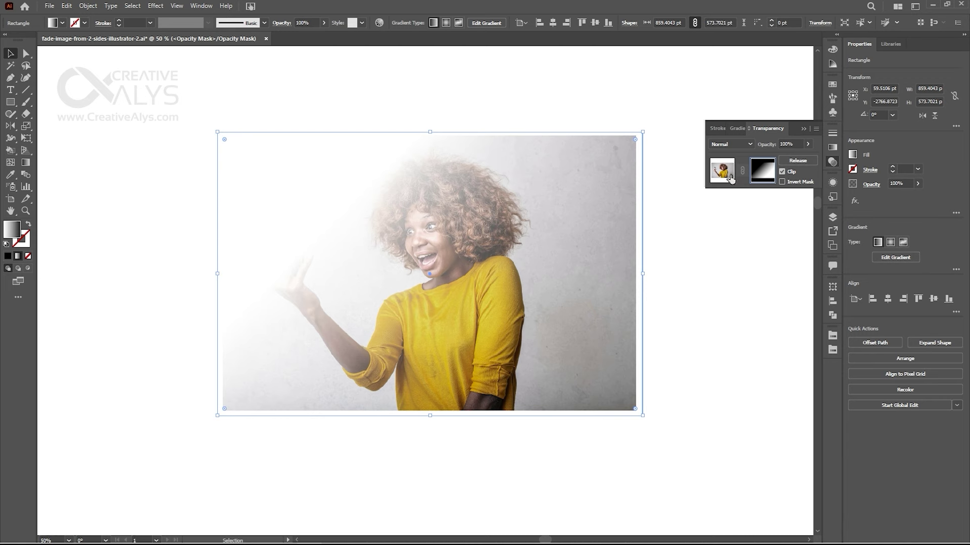
{"action": "left_click", "coordinate": [729, 176]}
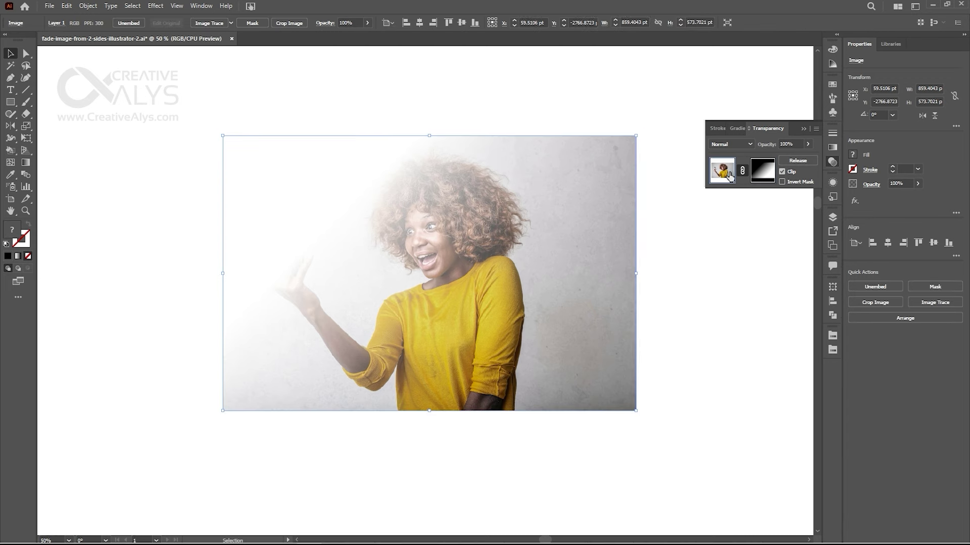
{"action": "left_click", "coordinate": [679, 334]}
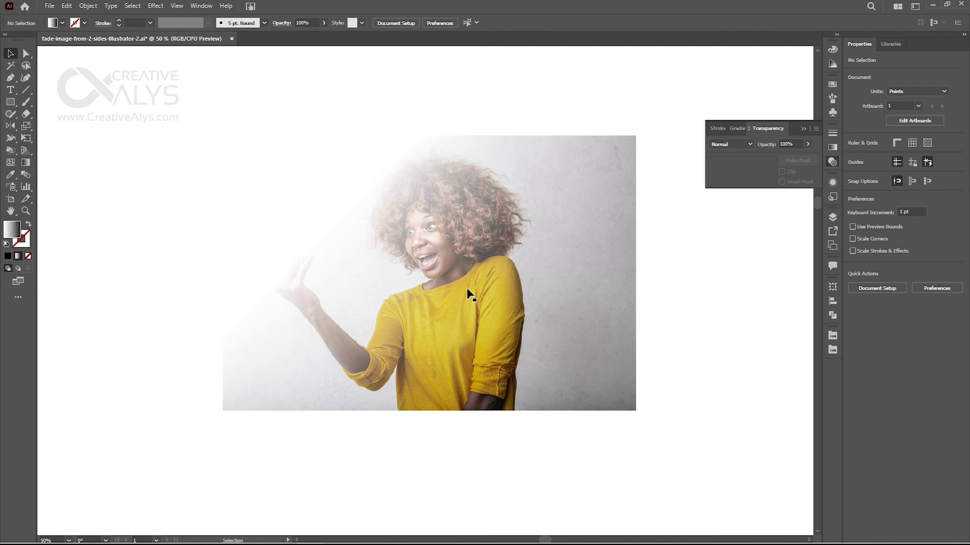
Reopen the photo's opacity mask for editing and shift its gradient's white stop to about the middle
{"action": "left_click", "coordinate": [469, 293]}
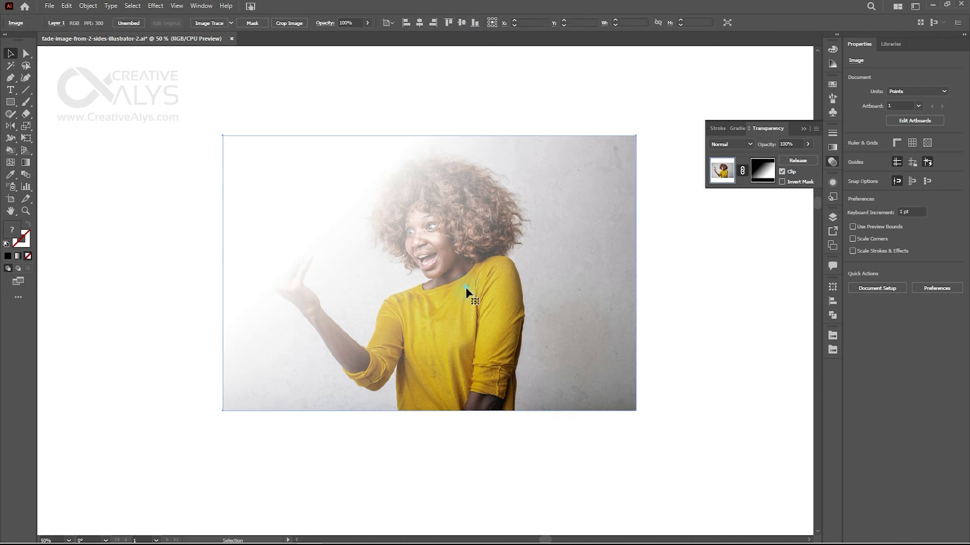
{"action": "left_click", "coordinate": [769, 174]}
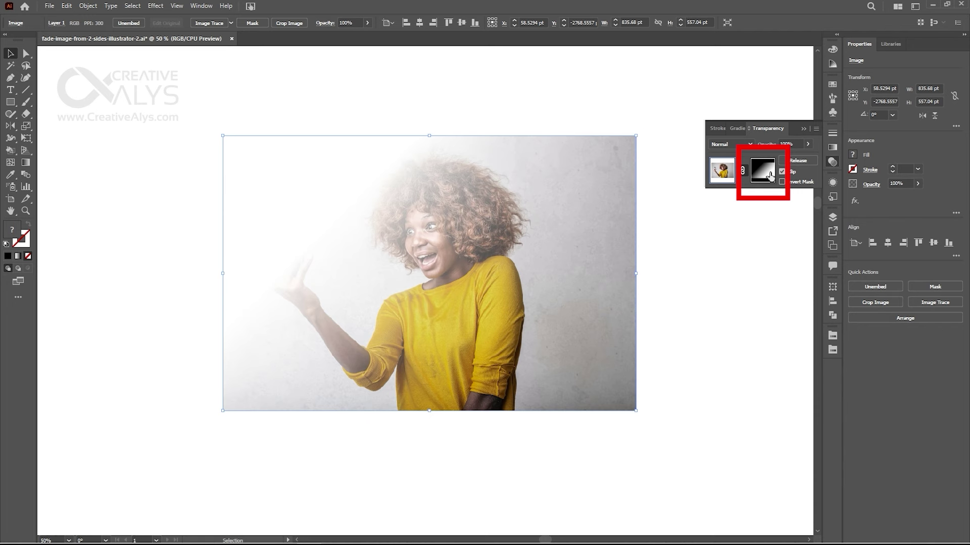
{"action": "left_click", "coordinate": [769, 174]}
{"action": "left_click", "coordinate": [742, 129]}
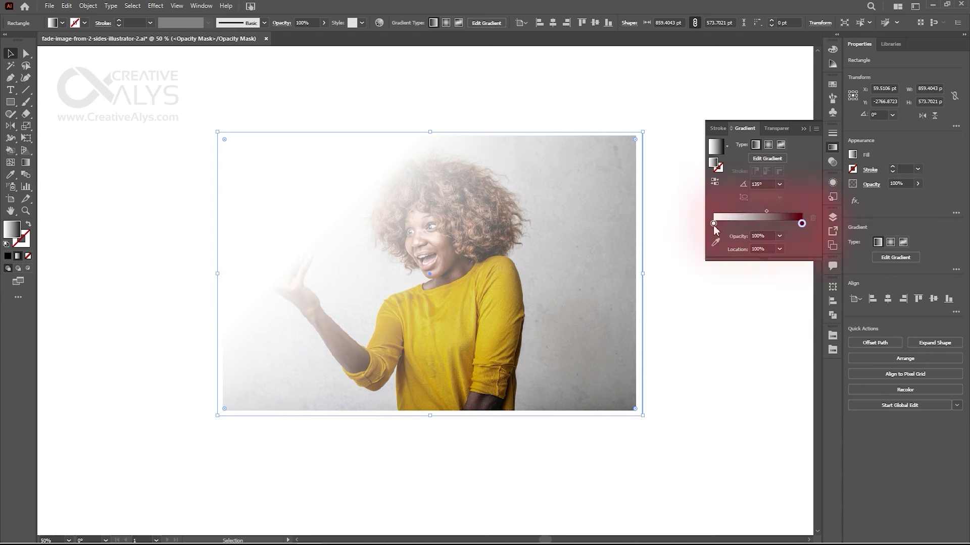
{"action": "left_click_drag", "start_coordinate": [713, 224], "coordinate": [758, 225]}
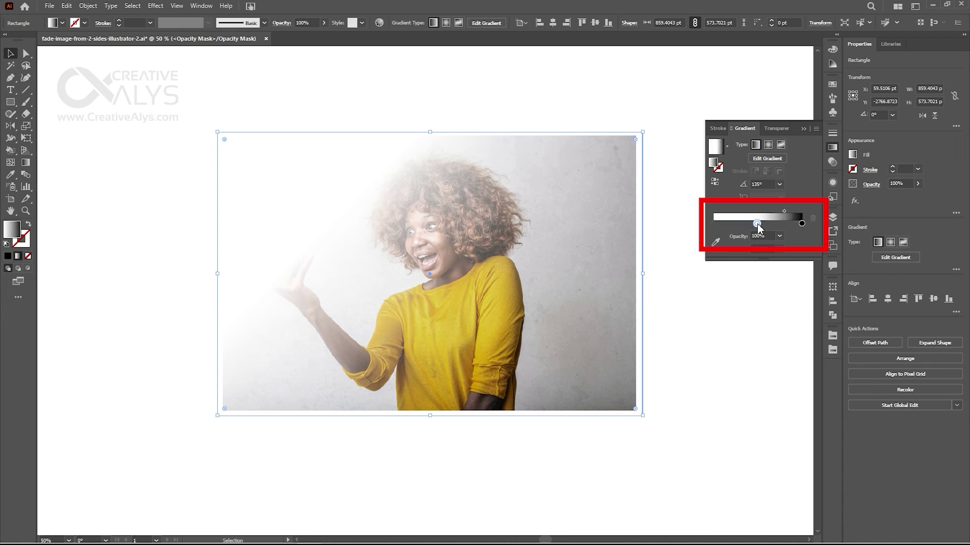
Add a black stop at the 0% end of the mask gradient to fade two opposite corners of the photo
{"action": "left_click", "coordinate": [716, 223]}
{"action": "left_click_drag", "start_coordinate": [716, 224], "coordinate": [709, 225]}
{"action": "double_click", "coordinate": [714, 224]}
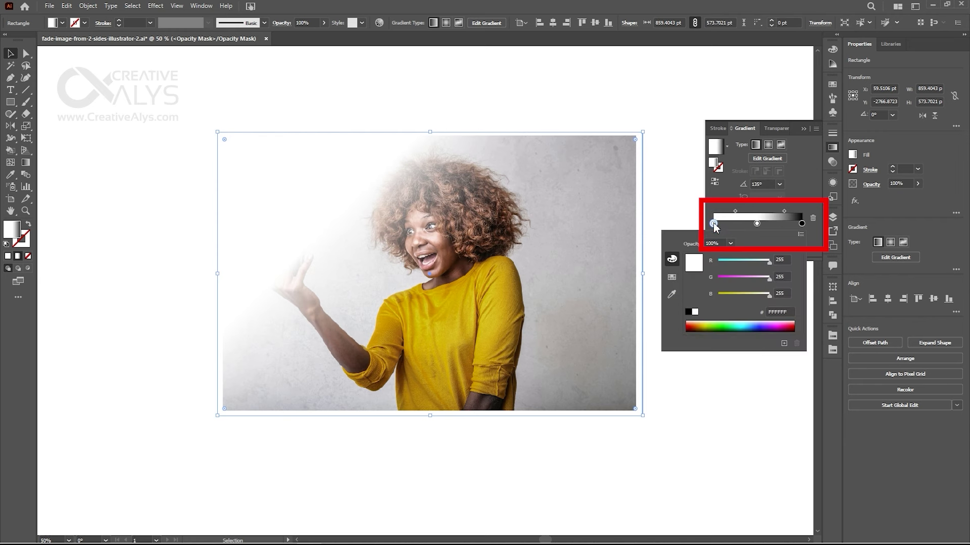
{"action": "left_click", "coordinate": [691, 313]}
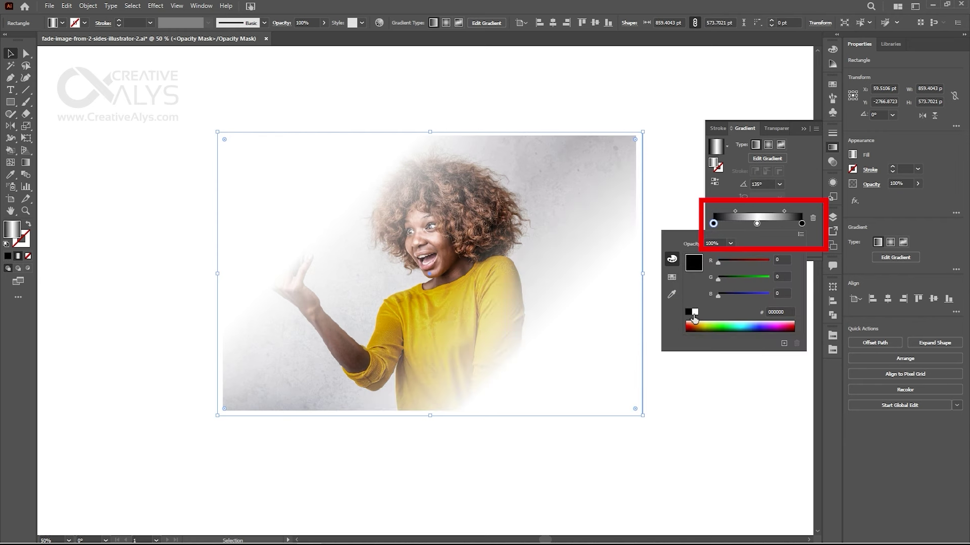
{"action": "left_click", "coordinate": [712, 212]}
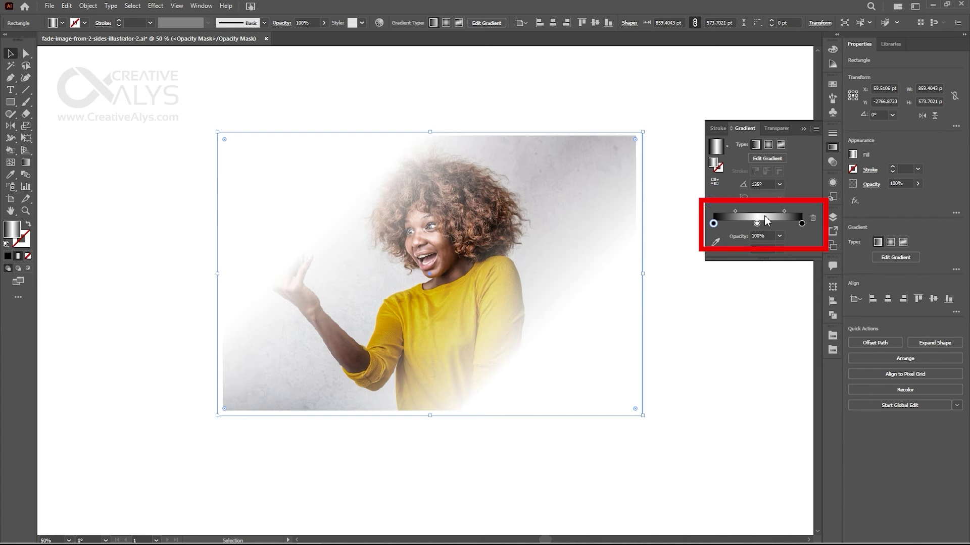
{"action": "left_click", "coordinate": [309, 191]}
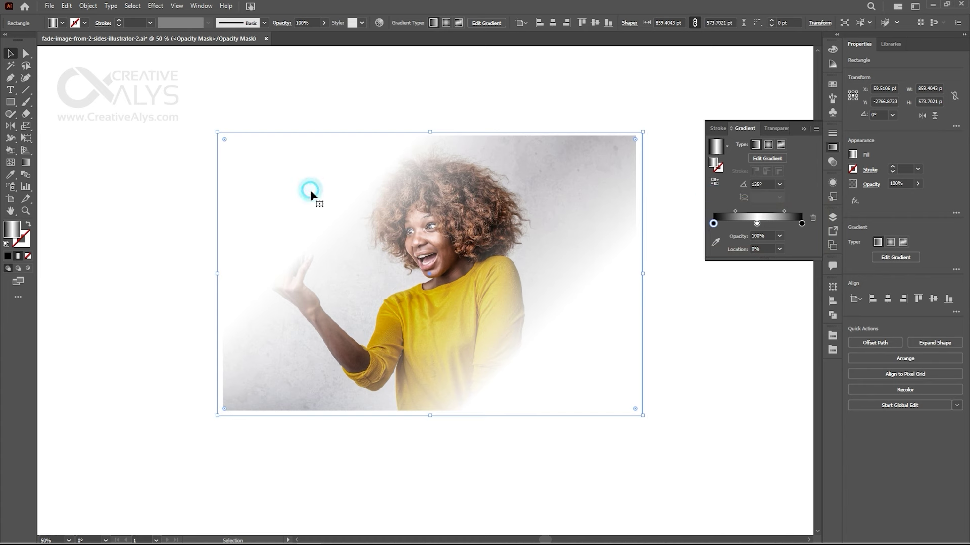
{"action": "left_click", "coordinate": [590, 371]}
Move the mask gradient's white stop to about 47% and adjust its blend midpoints with the Gradient tool
{"action": "left_click", "coordinate": [25, 162]}
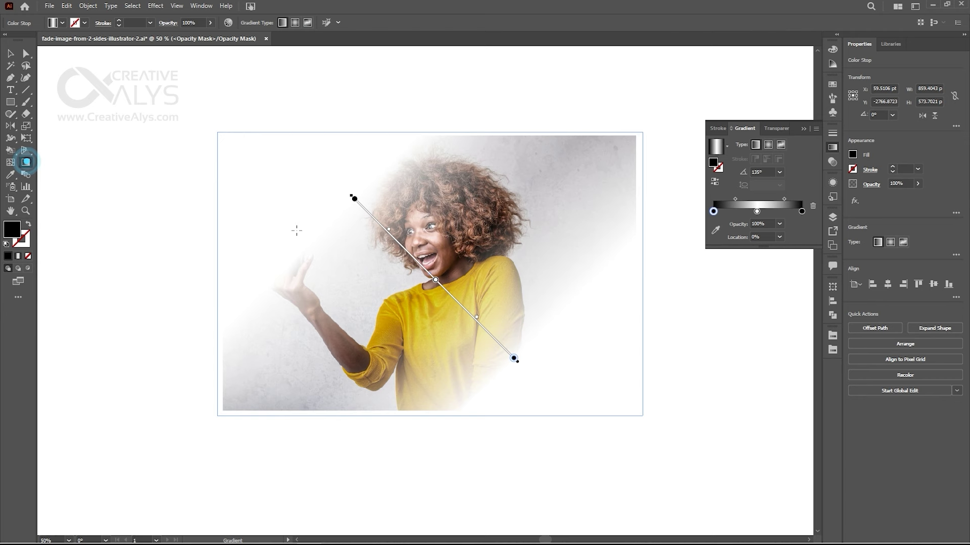
{"action": "left_click", "coordinate": [354, 198]}
{"action": "left_click", "coordinate": [356, 200]}
{"action": "left_click_drag", "start_coordinate": [513, 358], "coordinate": [504, 348]}
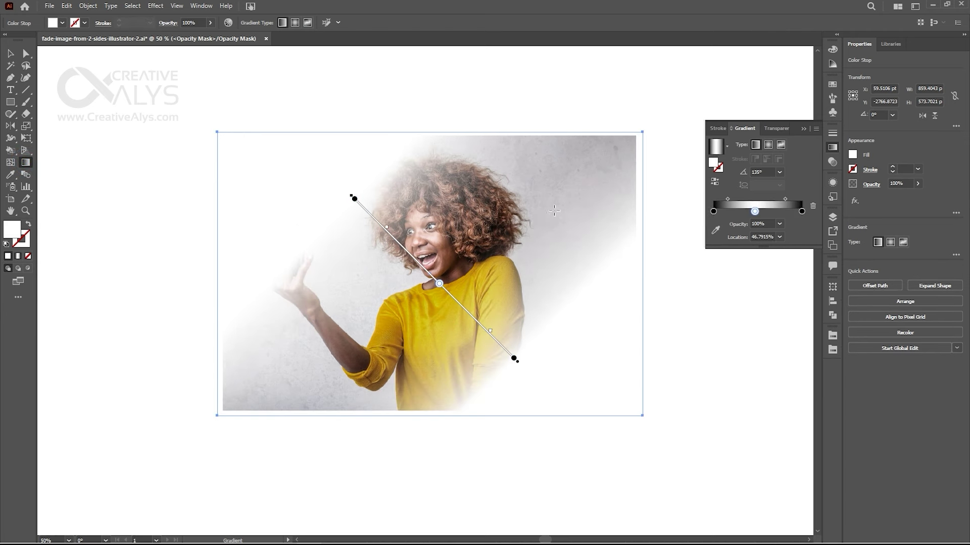
Try redrawing the mask gradient along the opposite diagonal, vertically and horizontally across the photo
{"action": "left_click_drag", "start_coordinate": [551, 199], "coordinate": [378, 333]}
{"action": "left_click_drag", "start_coordinate": [377, 333], "coordinate": [362, 344]}
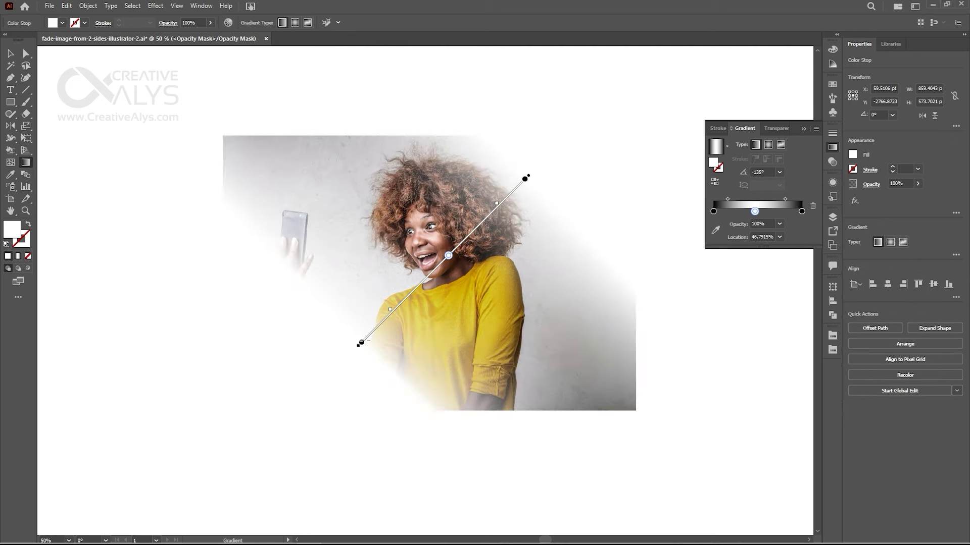
{"action": "left_click_drag", "start_coordinate": [320, 218], "coordinate": [433, 219]}
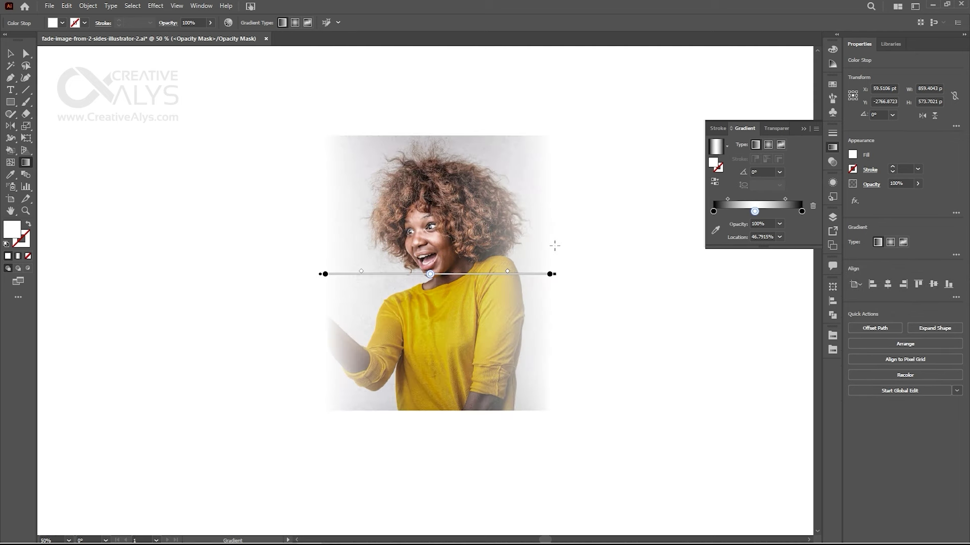
{"action": "left_click_drag", "start_coordinate": [429, 183], "coordinate": [430, 359]}
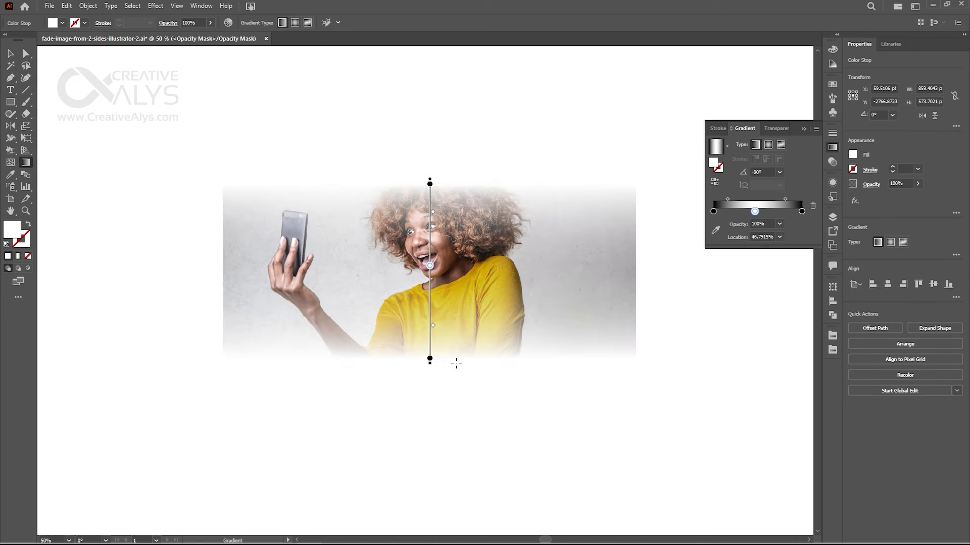
{"action": "left_click_drag", "start_coordinate": [275, 253], "coordinate": [536, 253]}
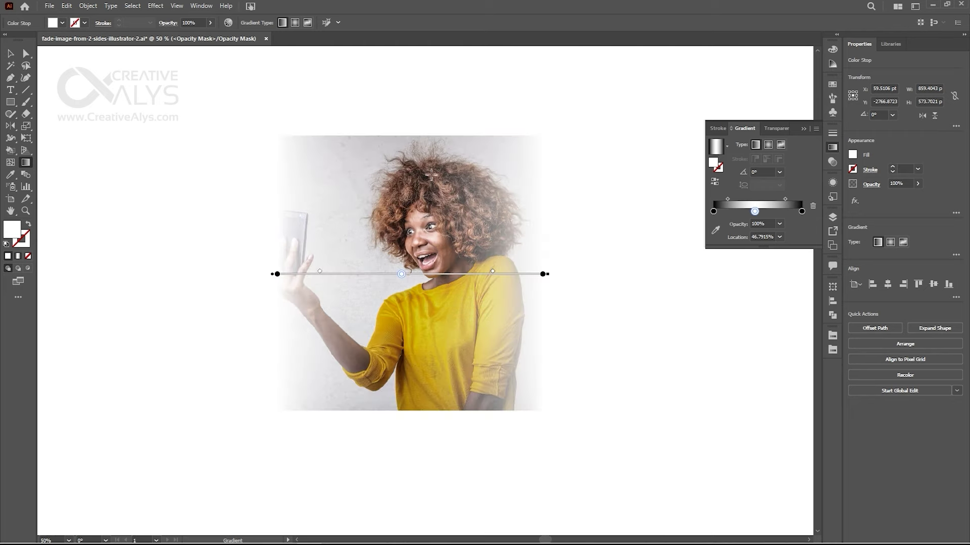
Redraw the mask gradient vertically to fade the photo's top and bottom edges, and leave mask editing
{"action": "left_click_drag", "start_coordinate": [430, 174], "coordinate": [429, 373]}
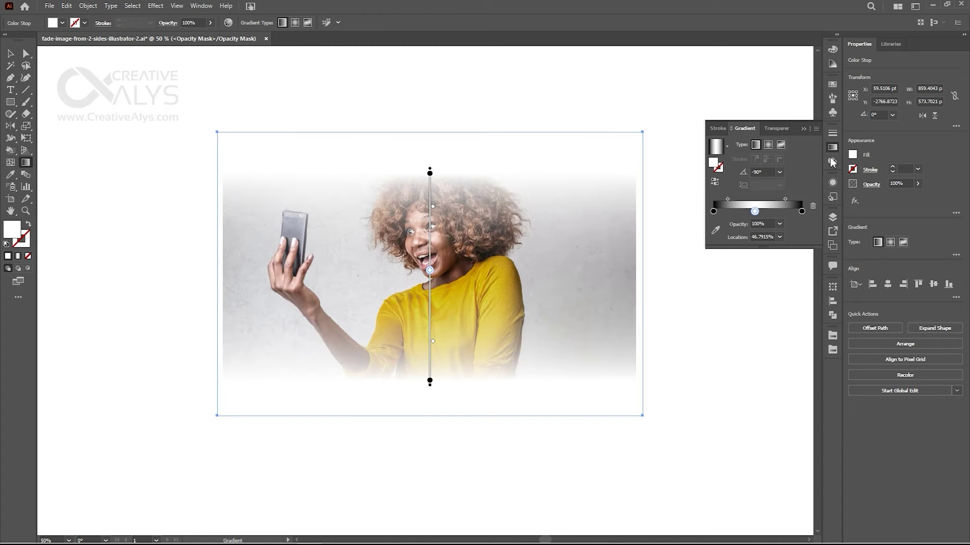
{"action": "left_click", "coordinate": [832, 162]}
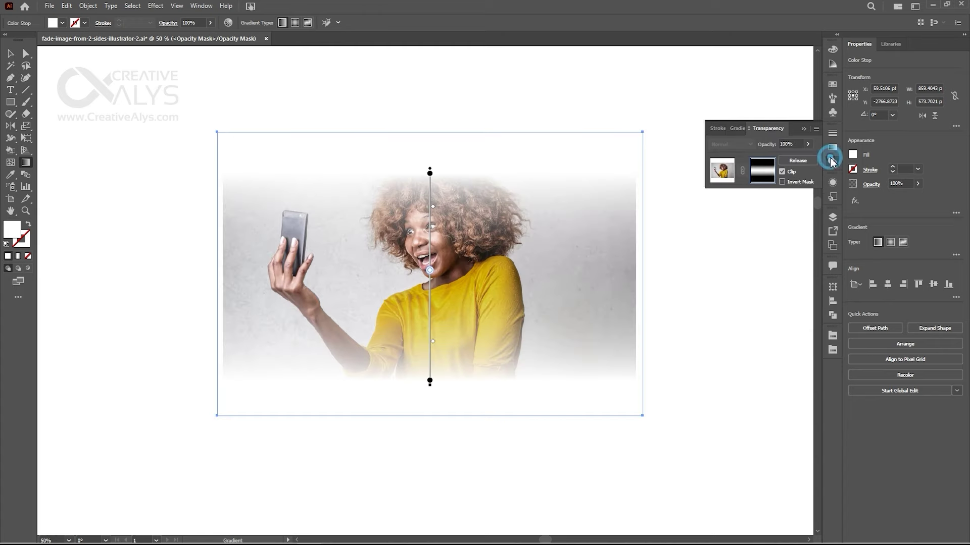
{"action": "left_click", "coordinate": [722, 170]}
{"action": "key", "text": "v"}
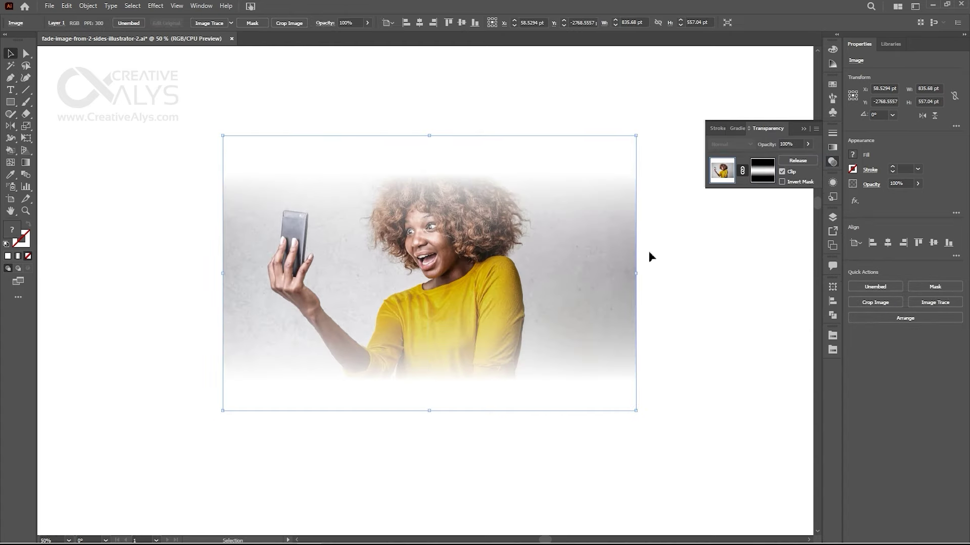
{"action": "left_click", "coordinate": [668, 252]}
Draw a rectangle about 836 by 853 pt matching the photo's width and send it behind the photo
{"action": "left_click", "coordinate": [10, 101]}
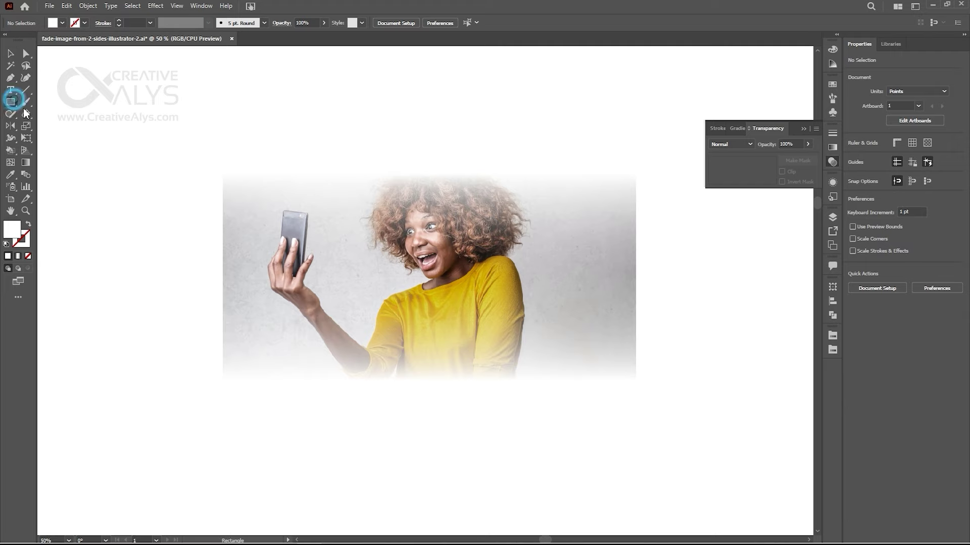
{"action": "left_click_drag", "start_coordinate": [223, 85], "coordinate": [636, 506]}
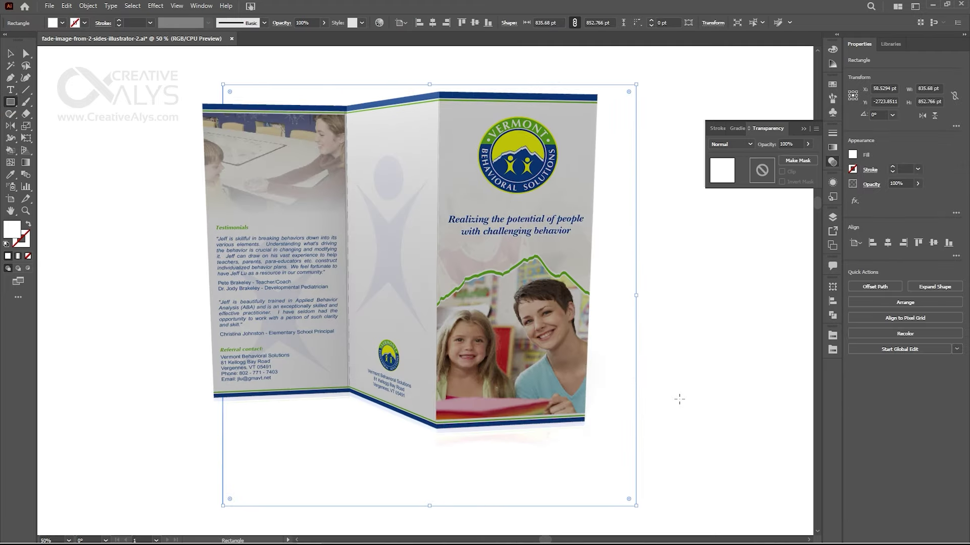
{"action": "key", "text": "ctrl+shift+["}
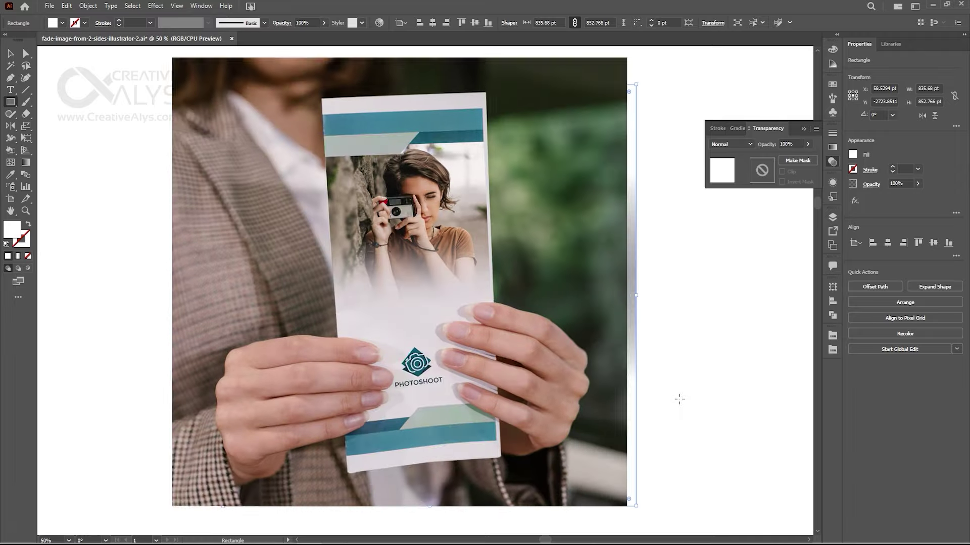
Fill the rectangle with the sweater's yellow and replace it with the wall's light grey, both sampled from the photo
{"action": "key", "text": "i"}
{"action": "left_click", "coordinate": [454, 303]}
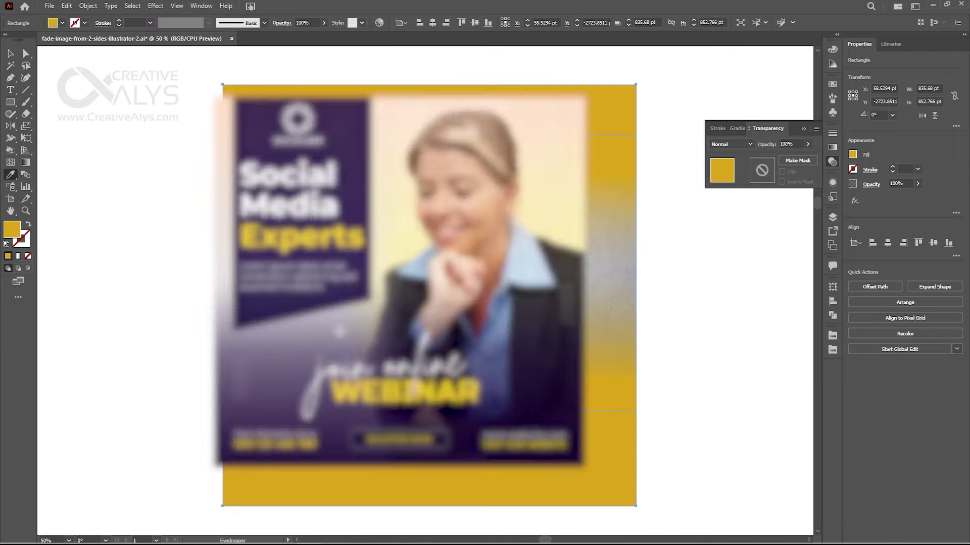
{"action": "left_click", "coordinate": [612, 279]}
{"action": "key", "text": "v"}
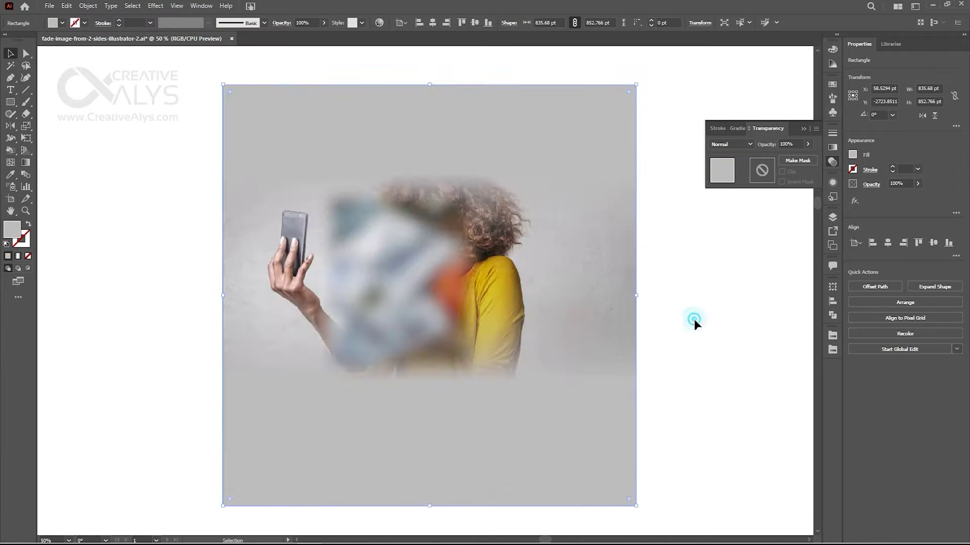
{"action": "left_click", "coordinate": [693, 320]}
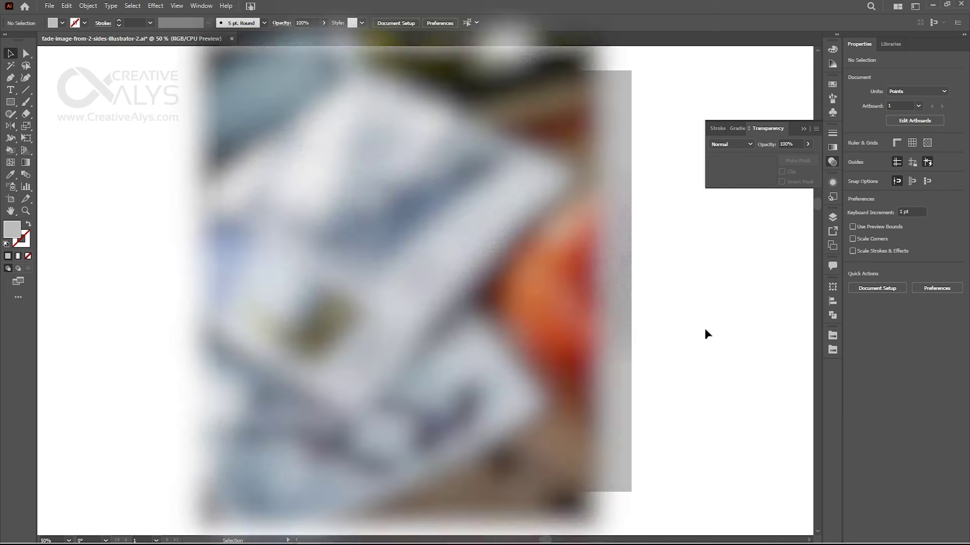
Fill the background rectangle with the grey-blue sampled from the phone in the photo
{"action": "left_click", "coordinate": [704, 327]}
{"action": "left_click", "coordinate": [564, 422]}
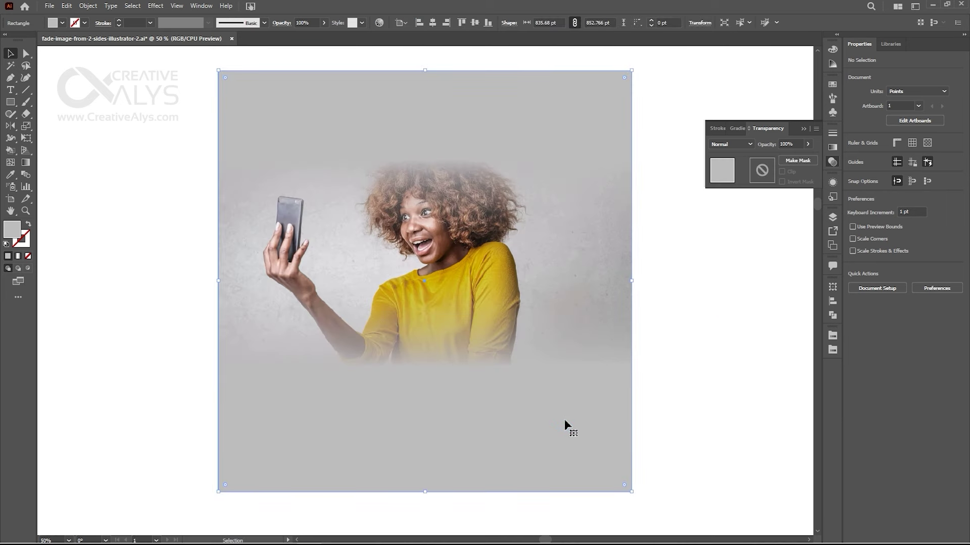
{"action": "key", "text": "i"}
{"action": "left_click", "coordinate": [291, 216]}
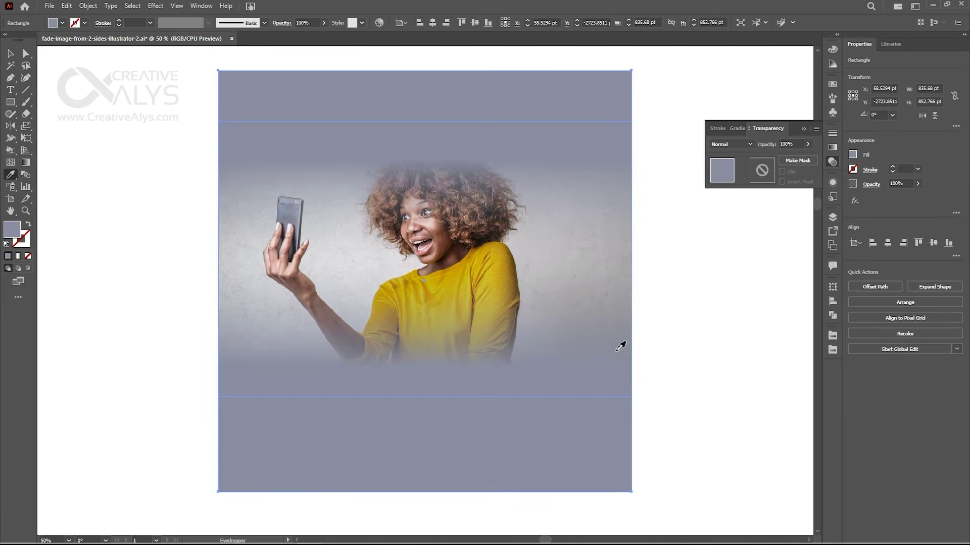
{"action": "key", "text": "v"}
{"action": "left_click", "coordinate": [681, 337]}
{"action": "key", "text": "space"}
{"action": "left_click_drag", "start_coordinate": [696, 359], "coordinate": [698, 362]}
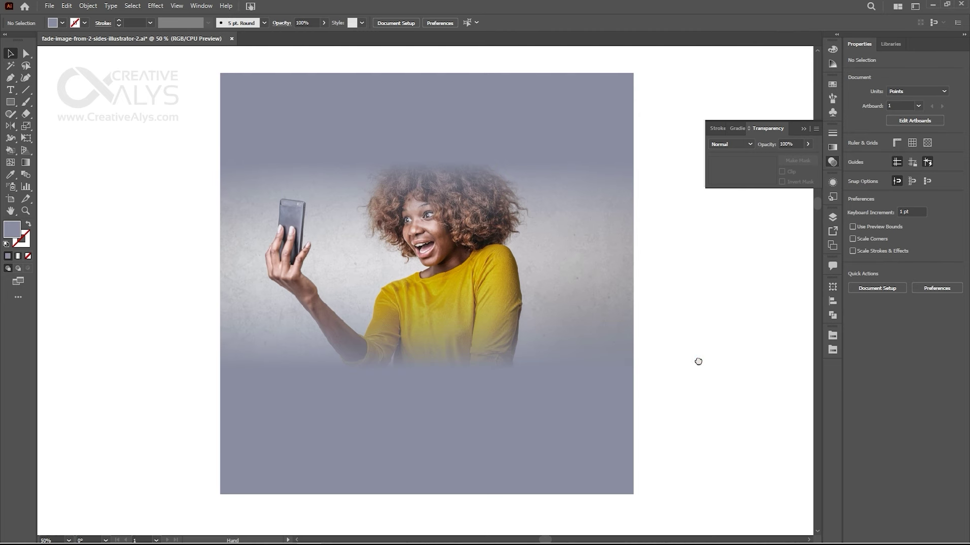
Try moving the faded photo leftward over the grey-blue rectangle, undo the move, and delete the rectangle
{"action": "left_click", "coordinate": [698, 341]}
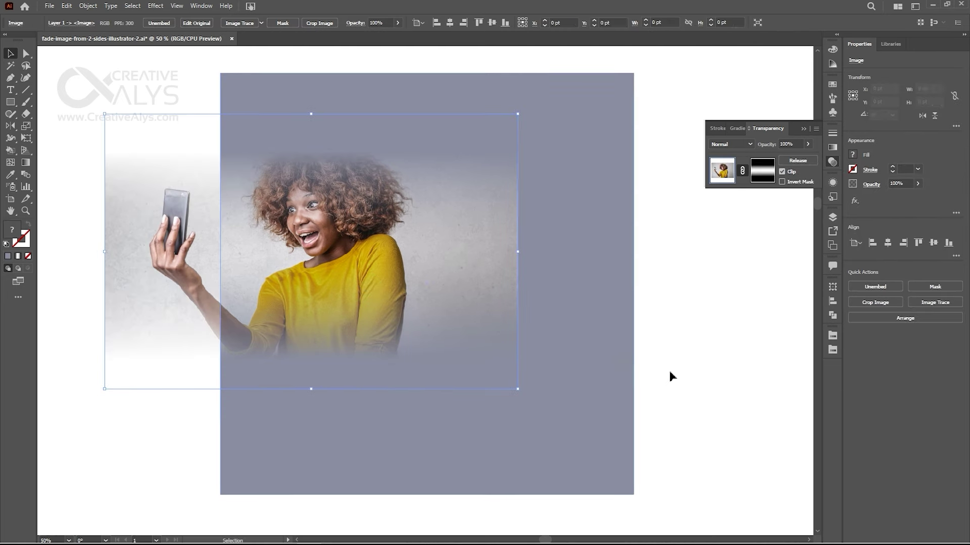
{"action": "left_click", "coordinate": [709, 367]}
{"action": "left_click", "coordinate": [523, 271]}
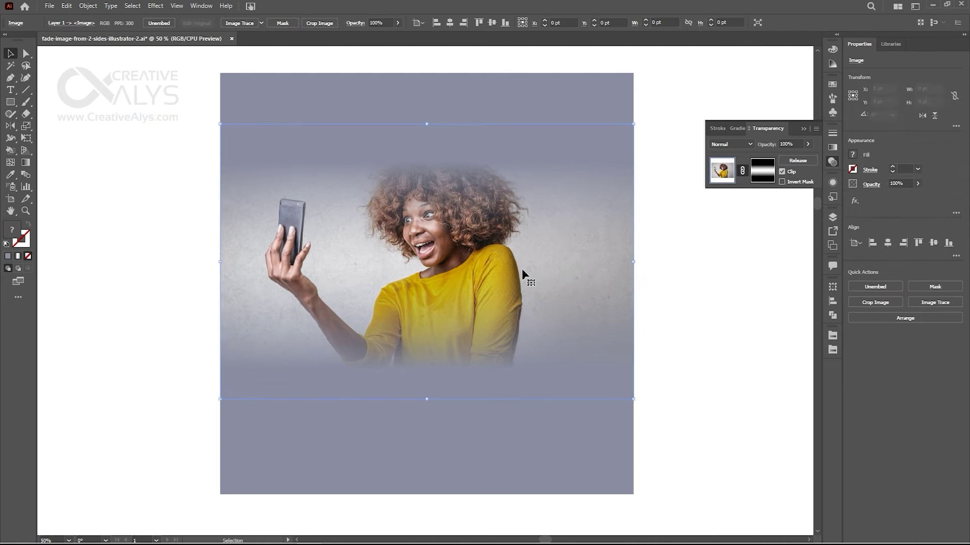
{"action": "left_click", "coordinate": [551, 460]}
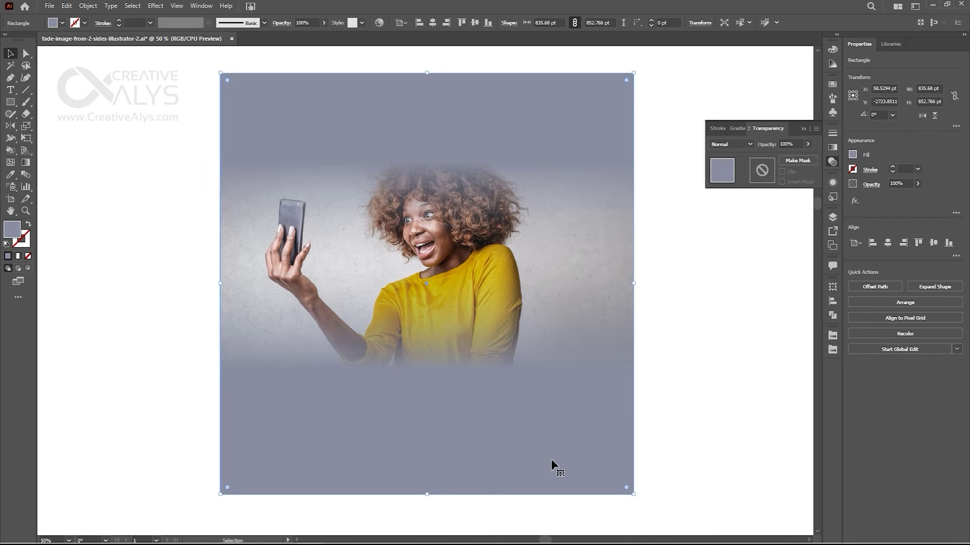
{"action": "key", "text": "Delete"}
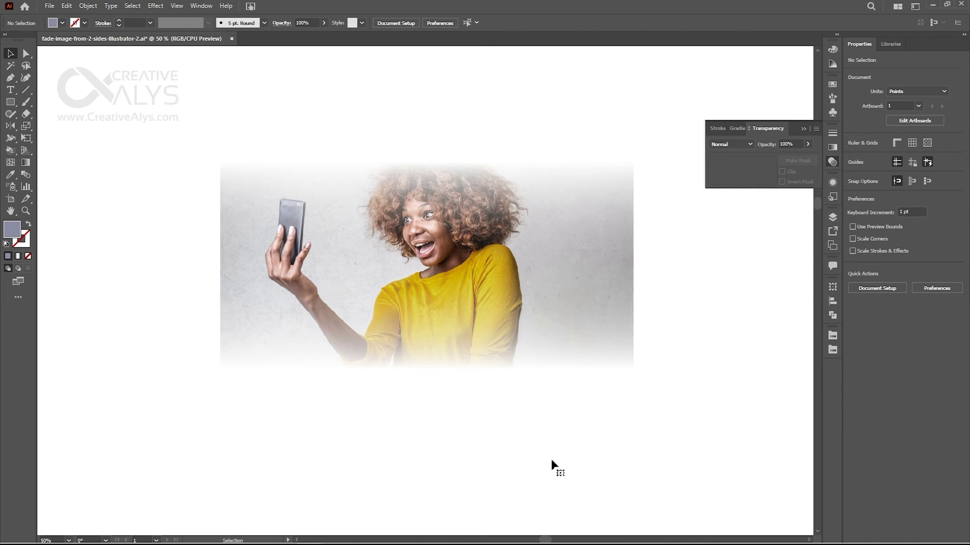
Crop the faded photo at its full extent of 835.68 by 557.04 pt at 300 PPI to flatten its opacity mask
{"action": "left_click", "coordinate": [520, 289]}
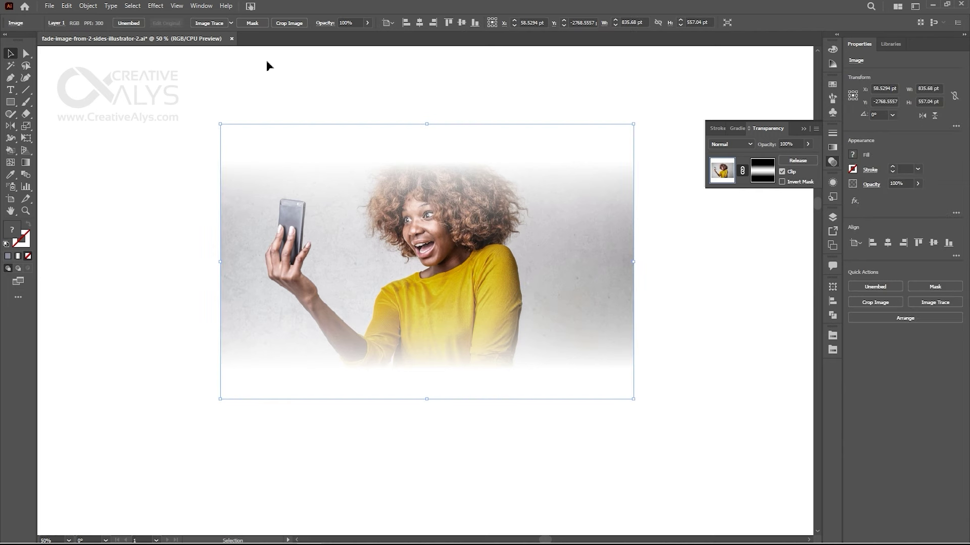
{"action": "left_click", "coordinate": [287, 24]}
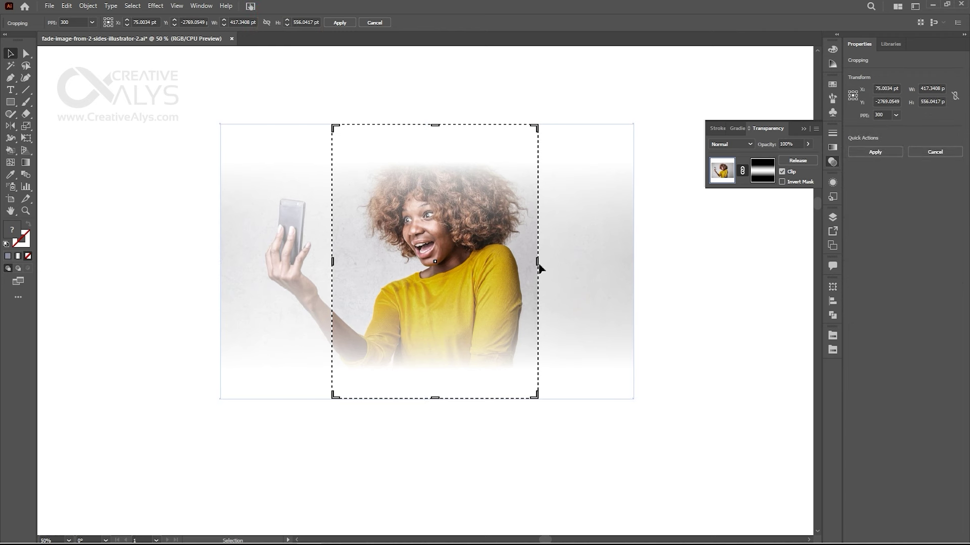
{"action": "left_click_drag", "start_coordinate": [541, 264], "coordinate": [663, 267]}
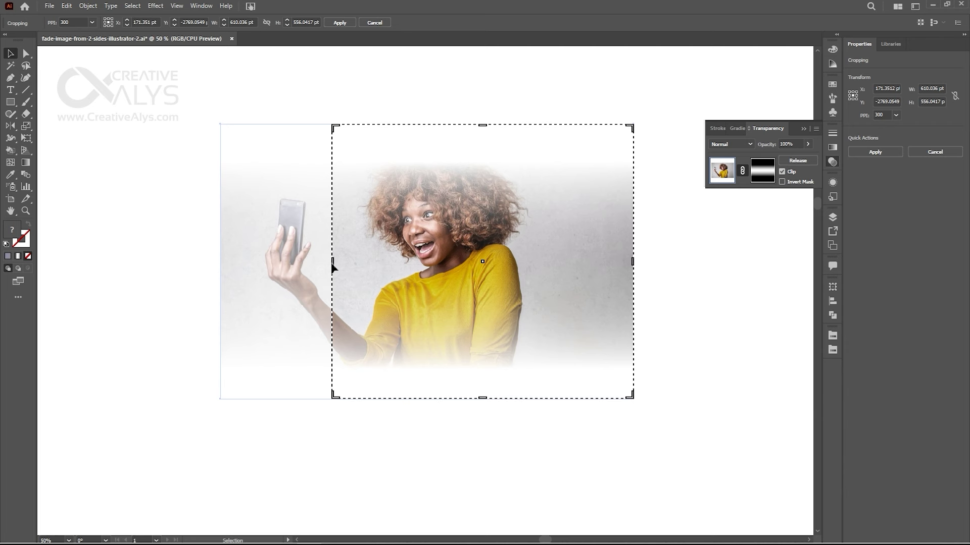
{"action": "left_click_drag", "start_coordinate": [332, 262], "coordinate": [212, 267]}
{"action": "left_click", "coordinate": [427, 125]}
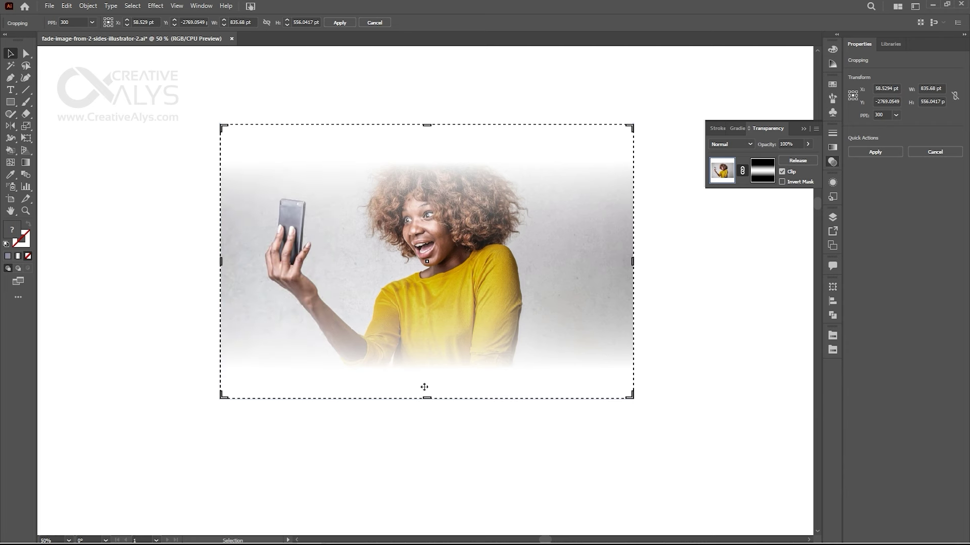
{"action": "left_click_drag", "start_coordinate": [427, 399], "coordinate": [425, 417]}
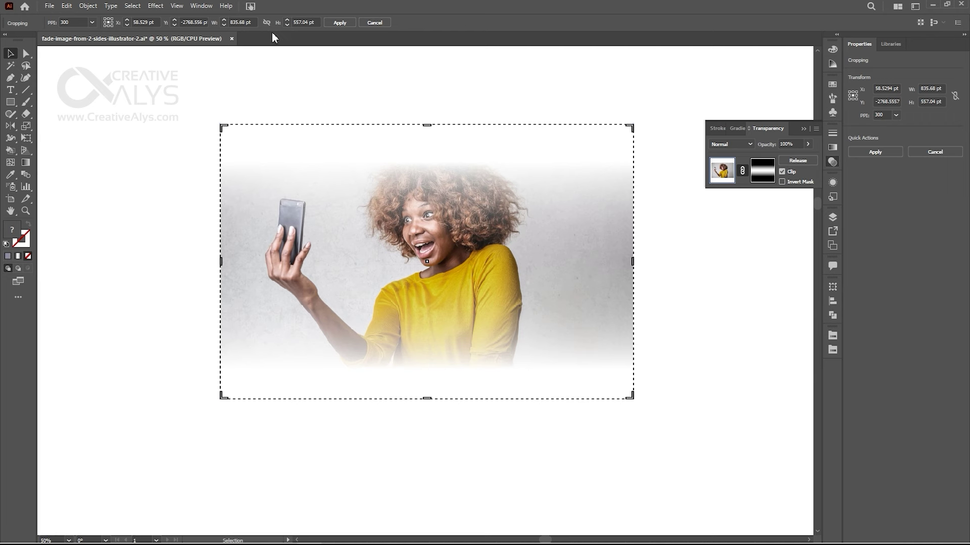
{"action": "left_click", "coordinate": [340, 23]}
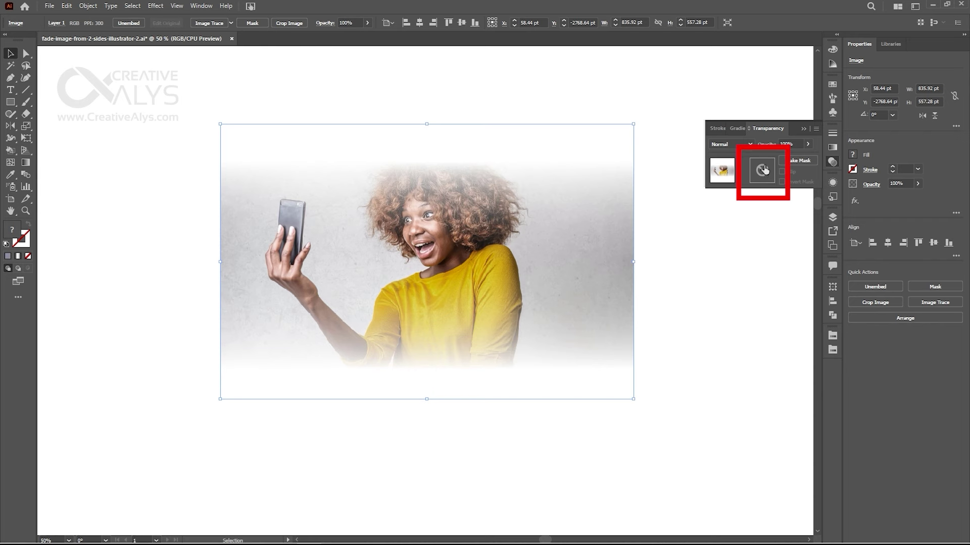
Try moving the flattened photo up and to the left, and undo the move
{"action": "left_click_drag", "start_coordinate": [564, 224], "coordinate": [512, 174]}
{"action": "key", "text": "ctrl+z"}
{"action": "left_click", "coordinate": [663, 269]}
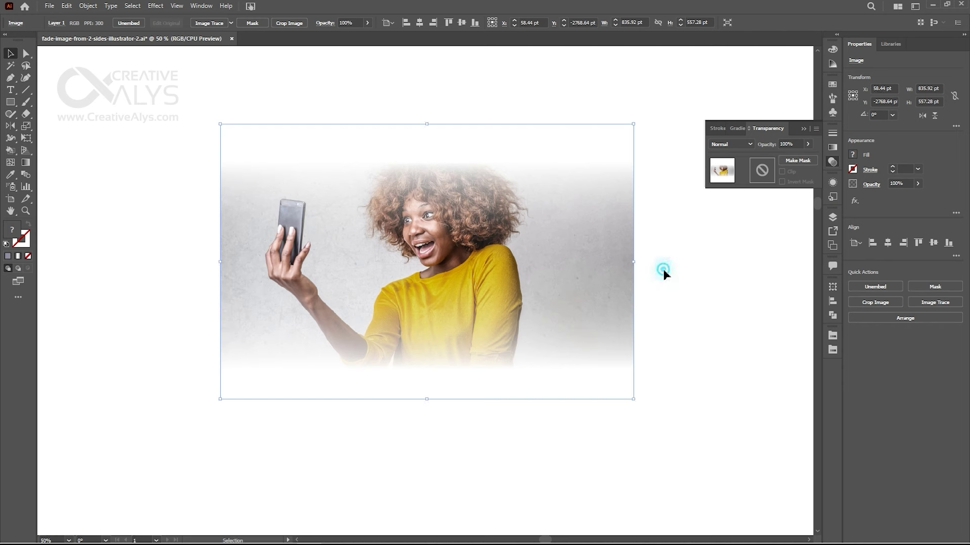
Add a new opacity mask to the flattened photo and edit the mask in outline view
{"action": "left_click", "coordinate": [545, 252]}
{"action": "left_click", "coordinate": [800, 159]}
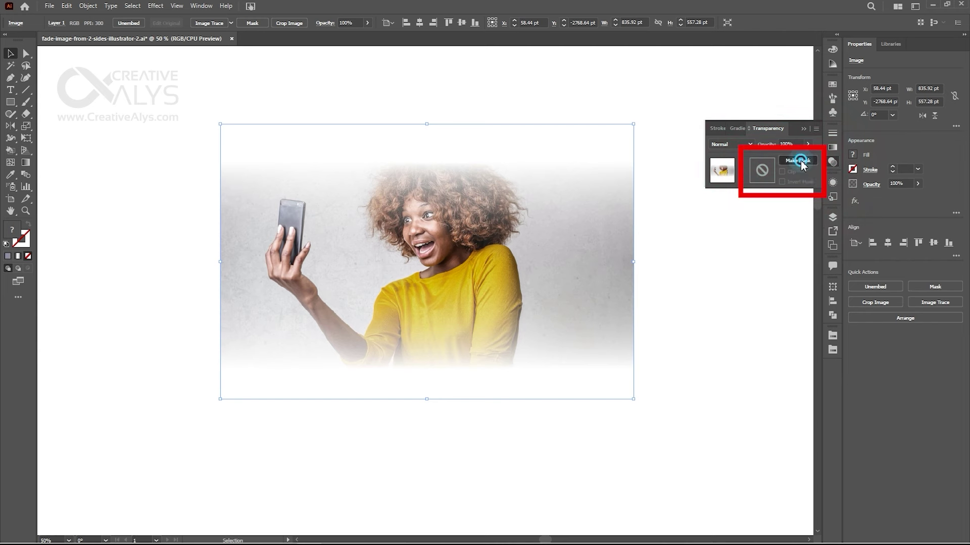
{"action": "left_click", "coordinate": [772, 175]}
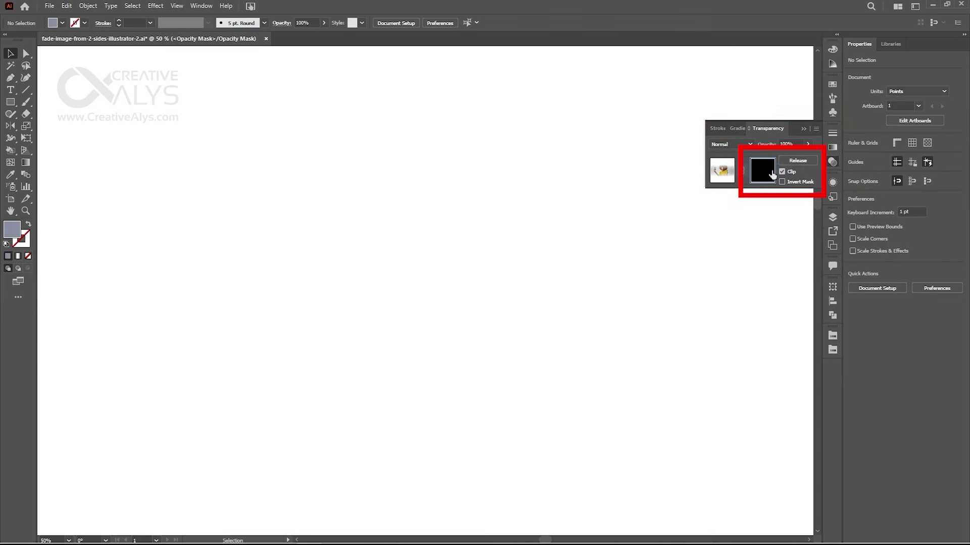
{"action": "left_click", "coordinate": [155, 6]}
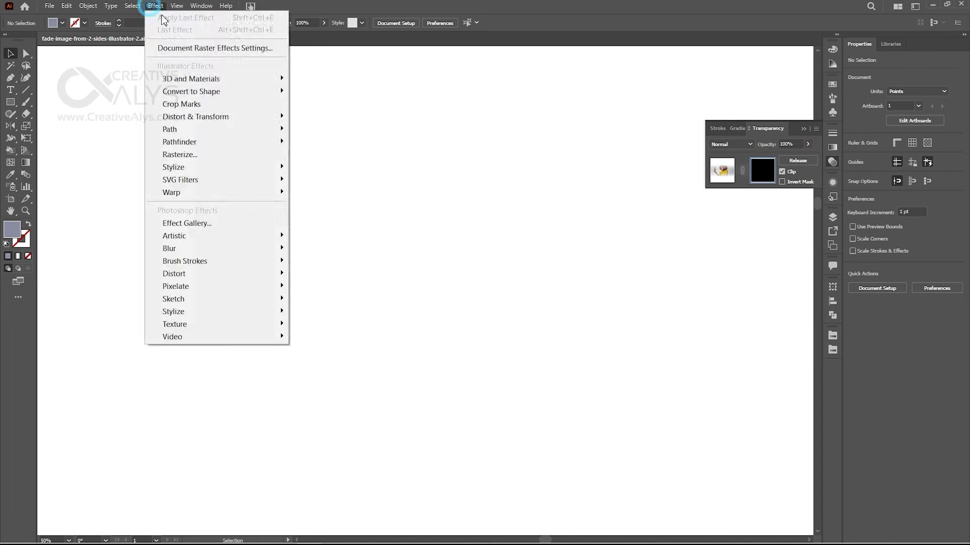
{"action": "left_click", "coordinate": [195, 17]}
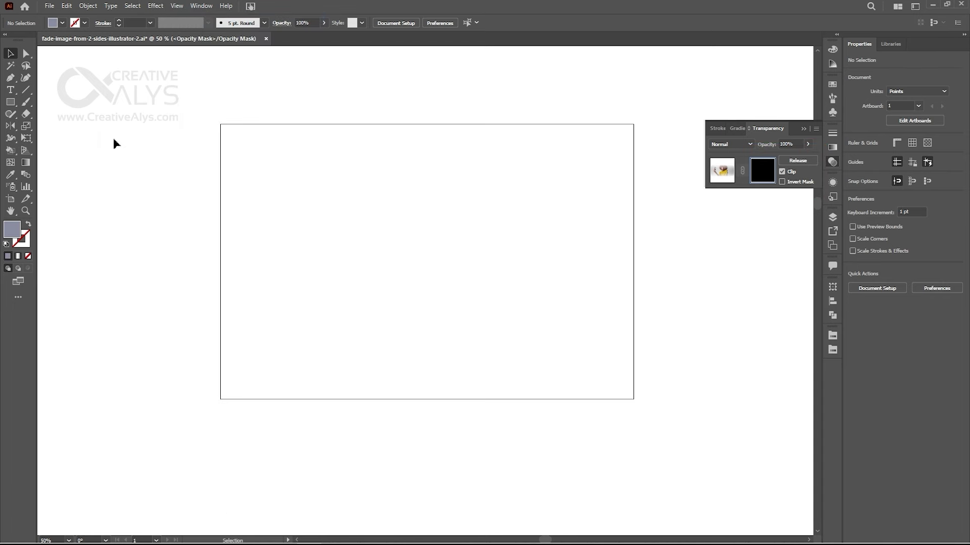
Draw a mask rectangle about 855 by 577 pt around the photo and fill it with the black-white-black gradient in normal preview
{"action": "left_click", "coordinate": [10, 102]}
{"action": "left_click_drag", "start_coordinate": [215, 120], "coordinate": [638, 404]}
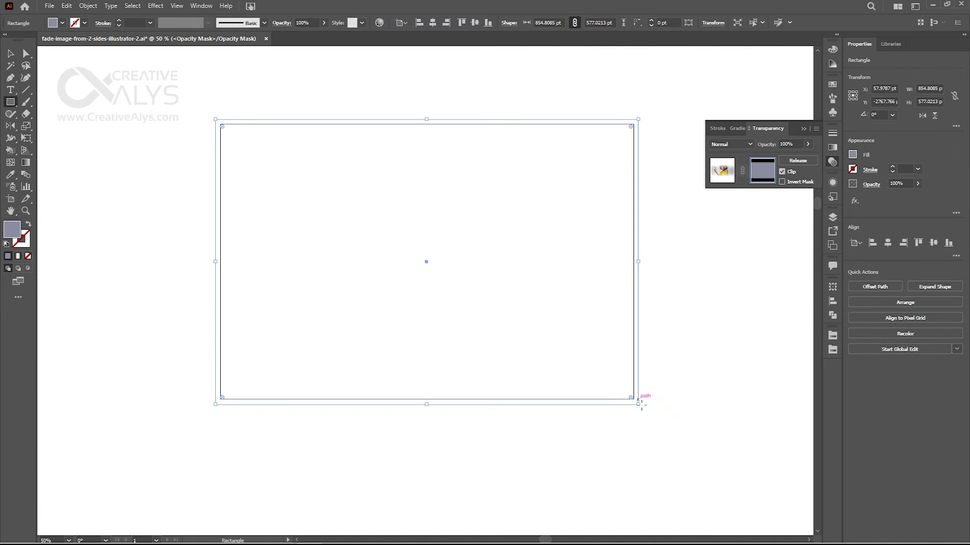
{"action": "left_click", "coordinate": [737, 129]}
{"action": "key", "text": "ctrl+y"}
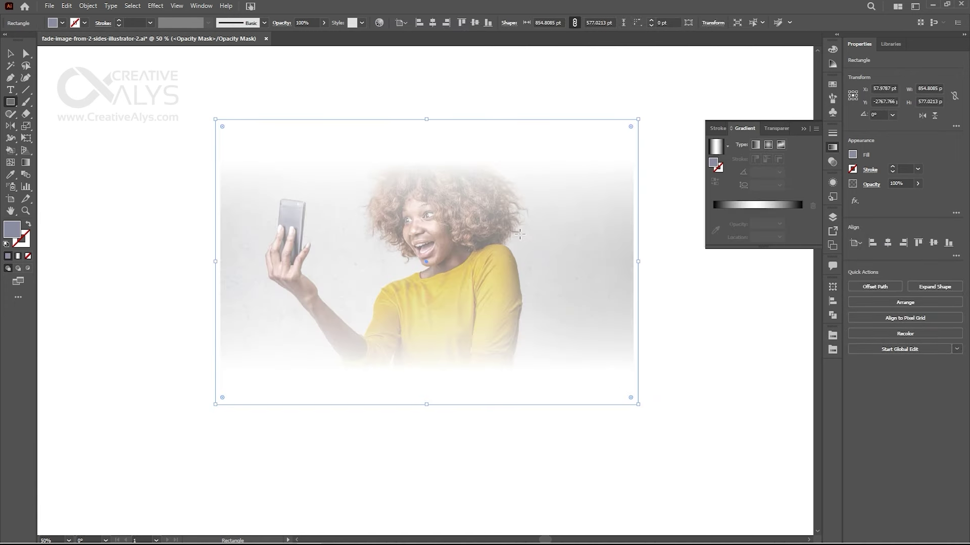
{"action": "left_click", "coordinate": [722, 151]}
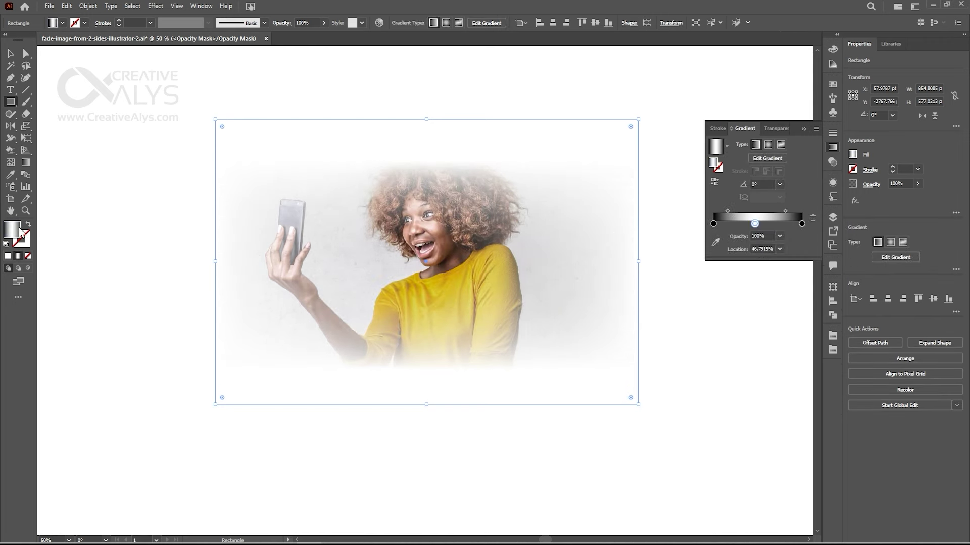
Redraw the mask gradient horizontally at 180° across the photo and reduce it to a white-to-black gradient
{"action": "left_click", "coordinate": [25, 162]}
{"action": "mouse_move", "coordinate": [272, 232]}
{"action": "left_mouse_down"}
{"action": "mouse_move", "coordinate": [558, 237]}
{"action": "mouse_move", "coordinate": [303, 228]}
{"action": "mouse_move", "coordinate": [465, 220]}
{"action": "mouse_move", "coordinate": [563, 233]}
{"action": "mouse_move", "coordinate": [301, 225]}
{"action": "mouse_move", "coordinate": [308, 230]}
{"action": "left_mouse_up"}
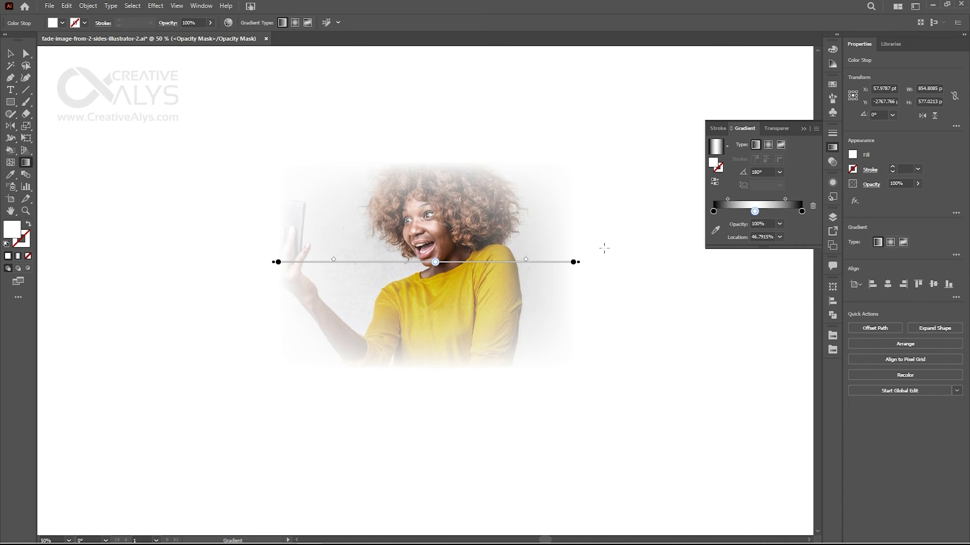
{"action": "left_click", "coordinate": [713, 212]}
{"action": "left_click_drag", "start_coordinate": [713, 218], "coordinate": [693, 221]}
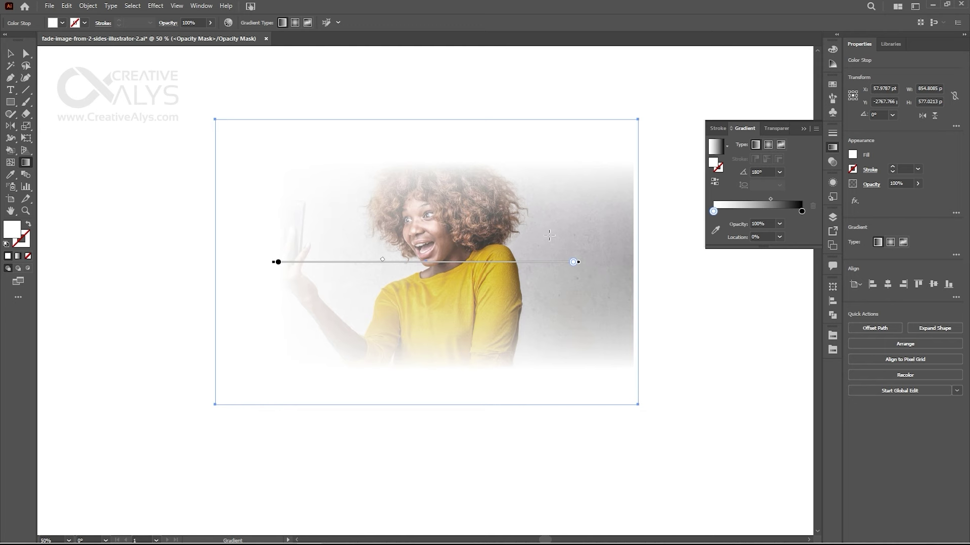
Redraw the white-to-black mask gradient in several directions, including diagonally at -135°, ending with a horizontal 0° fade on the photo's right side
{"action": "left_click_drag", "start_coordinate": [335, 226], "coordinate": [584, 231]}
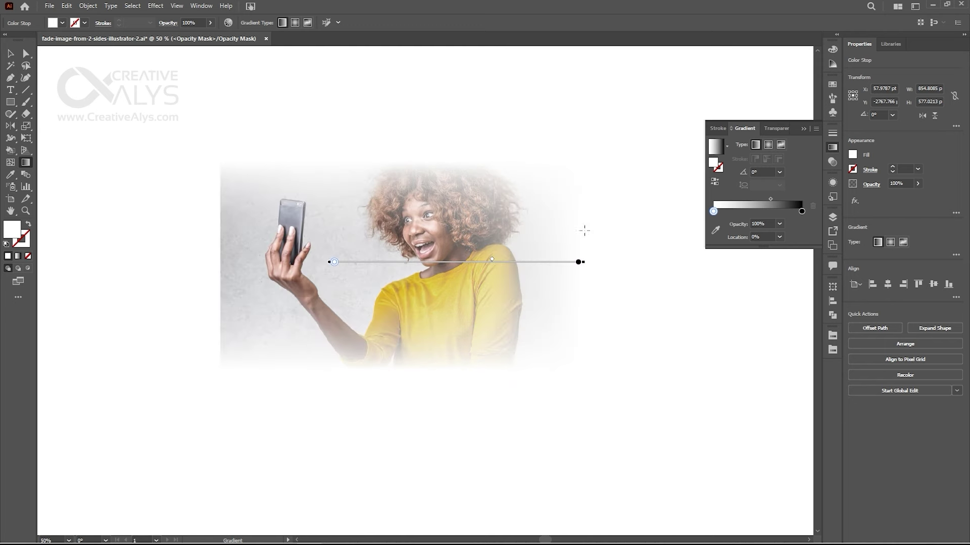
{"action": "left_click_drag", "start_coordinate": [512, 177], "coordinate": [376, 312]}
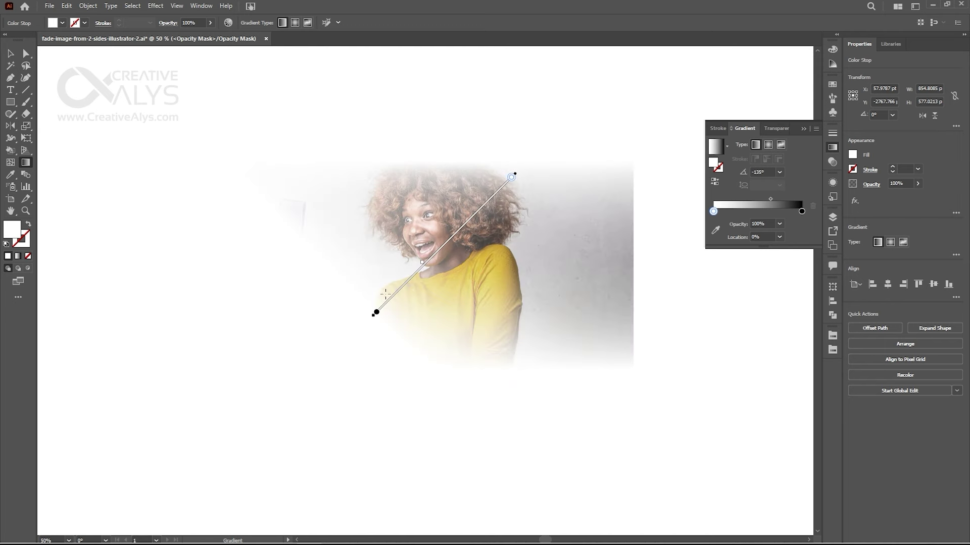
{"action": "left_click_drag", "start_coordinate": [277, 281], "coordinate": [501, 282]}
{"action": "left_click_drag", "start_coordinate": [426, 336], "coordinate": [426, 211]}
{"action": "left_click_drag", "start_coordinate": [578, 247], "coordinate": [355, 249]}
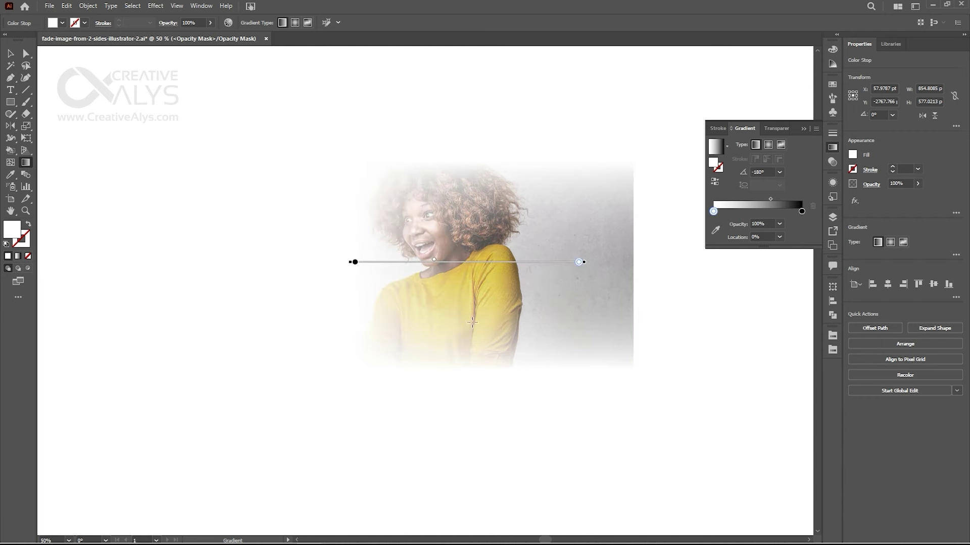
{"action": "left_click_drag", "start_coordinate": [365, 297], "coordinate": [556, 303]}
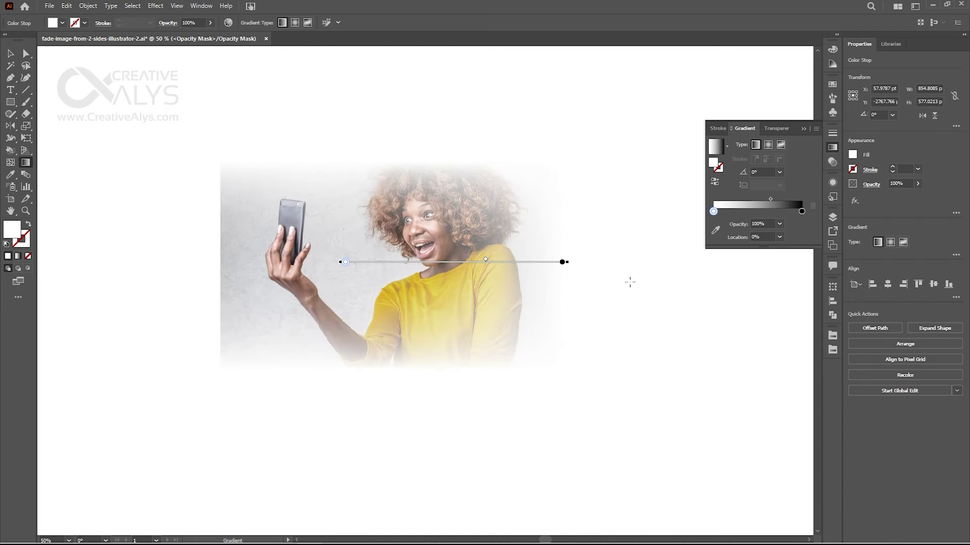
Leave mask editing, try moving the faded photo to the left, and undo the move
{"action": "left_click", "coordinate": [776, 128]}
{"action": "left_click", "coordinate": [726, 177]}
{"action": "key", "text": "v"}
{"action": "left_click", "coordinate": [688, 354]}
{"action": "left_click_drag", "start_coordinate": [442, 293], "coordinate": [345, 267]}
{"action": "key", "text": "ctrl+z"}
Undo the second mask and the crop, back to the photo with its original opacity mask
{"action": "left_click", "coordinate": [643, 340]}
{"action": "key", "text": "ctrl+z"}
{"action": "key", "text": "ctrl+z"}
{"action": "key", "text": "ctrl+z"}
{"action": "key", "text": "ctrl+z"}
{"action": "key", "text": "ctrl+z"}
{"action": "key", "text": "ctrl+z"}
{"action": "key", "text": "ctrl+z"}
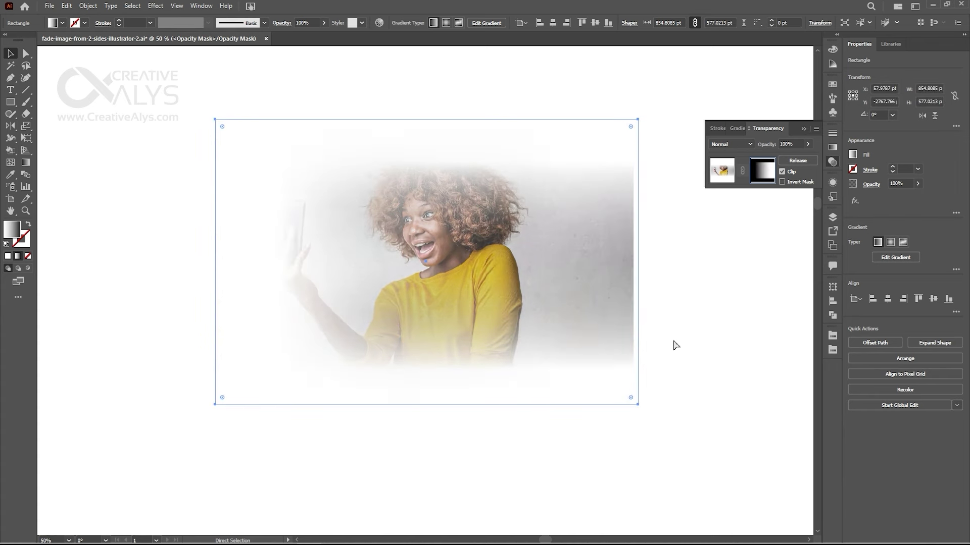
{"action": "key", "text": "ctrl+z"}
{"action": "key", "text": "ctrl+z"}
{"action": "key", "text": "ctrl+z"}
{"action": "key", "text": "ctrl+z"}
{"action": "key", "text": "ctrl+z"}
{"action": "key", "text": "ctrl+z"}
{"action": "key", "text": "ctrl+z"}
{"action": "key", "text": "ctrl+z"}
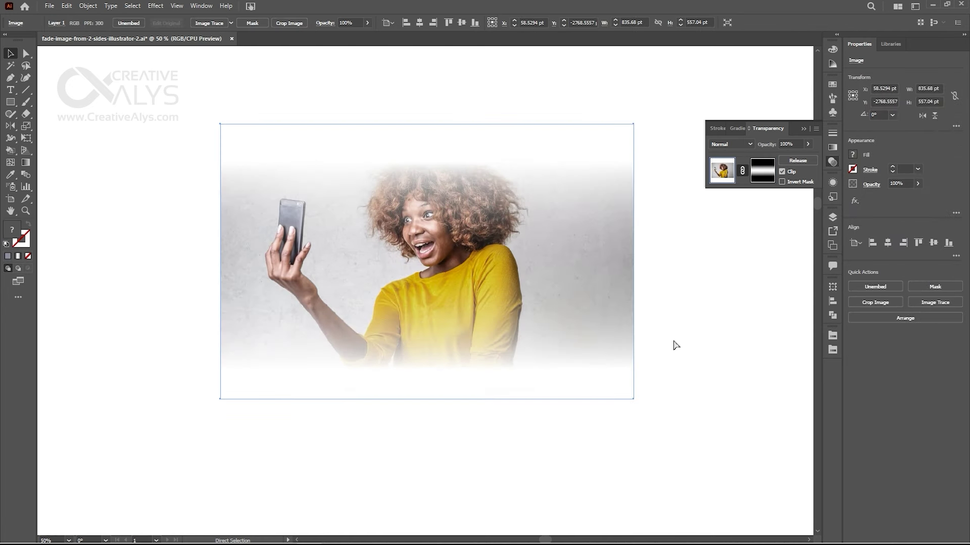
Release the photo's opacity mask and delete the black-and-white gradient rectangle
{"action": "key", "text": "v"}
{"action": "left_click", "coordinate": [673, 338]}
{"action": "left_click", "coordinate": [535, 284]}
{"action": "left_click", "coordinate": [801, 160]}
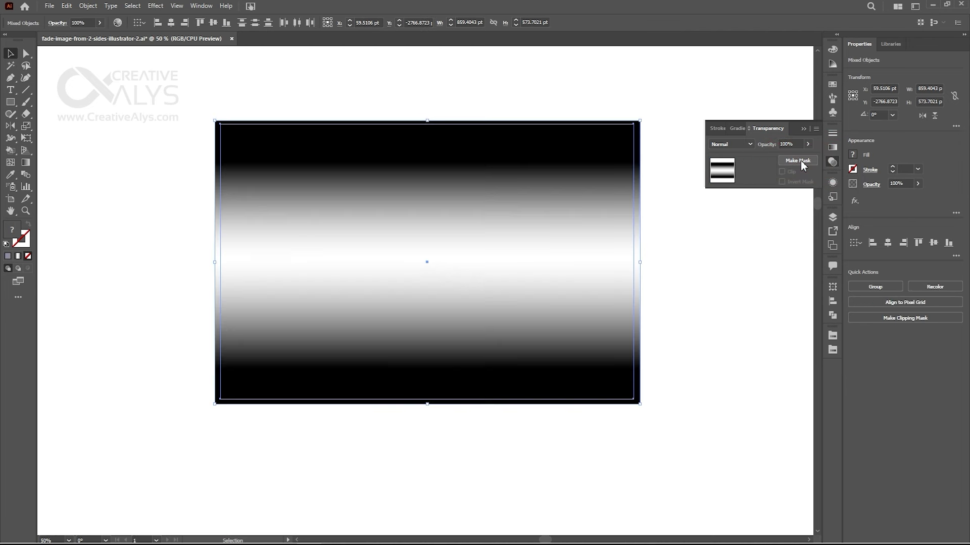
{"action": "left_click", "coordinate": [727, 262]}
{"action": "left_click", "coordinate": [583, 254]}
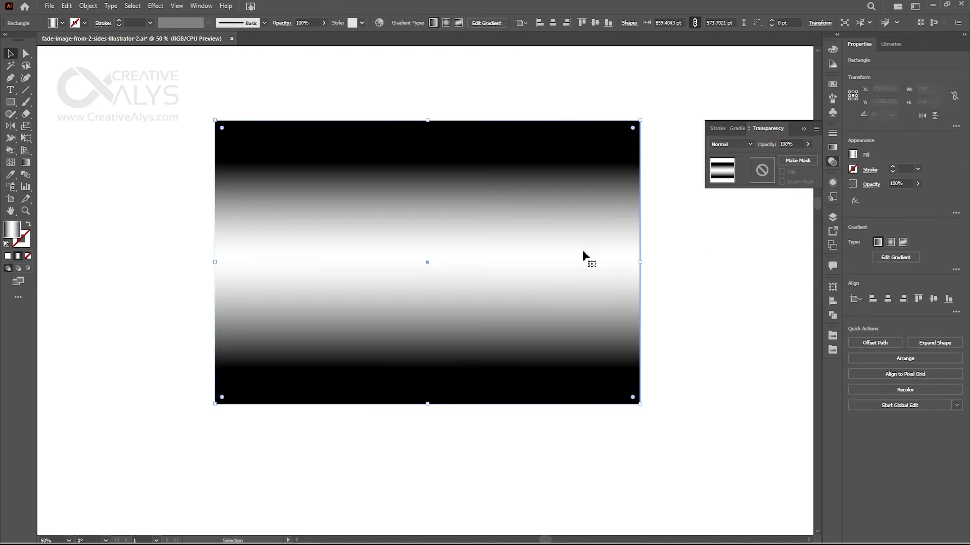
{"action": "key", "text": "Delete"}
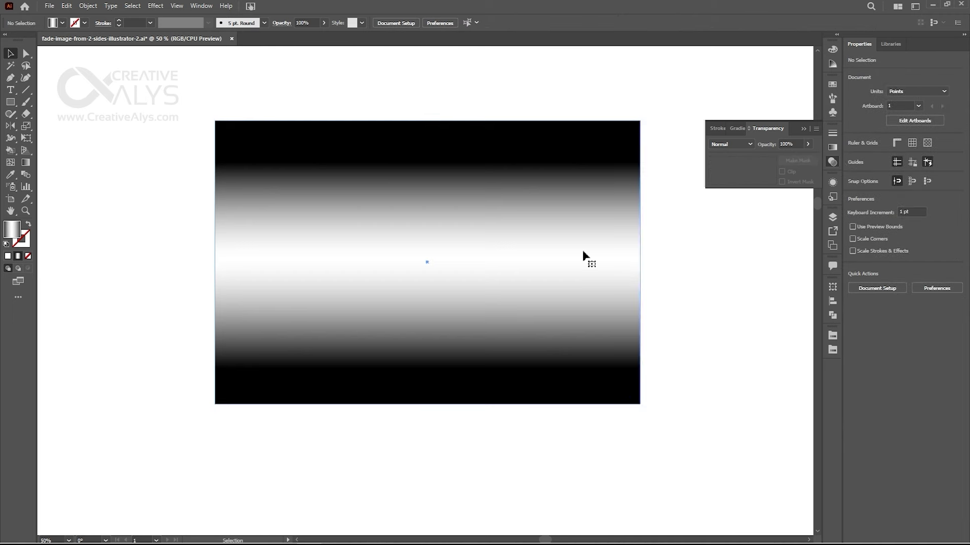
Try moving the unmasked photo up and to the left, and undo the move
{"action": "left_click", "coordinate": [595, 248]}
{"action": "left_click", "coordinate": [679, 292]}
{"action": "left_click_drag", "start_coordinate": [485, 323], "coordinate": [456, 292]}
{"action": "key", "text": "ctrl+z"}
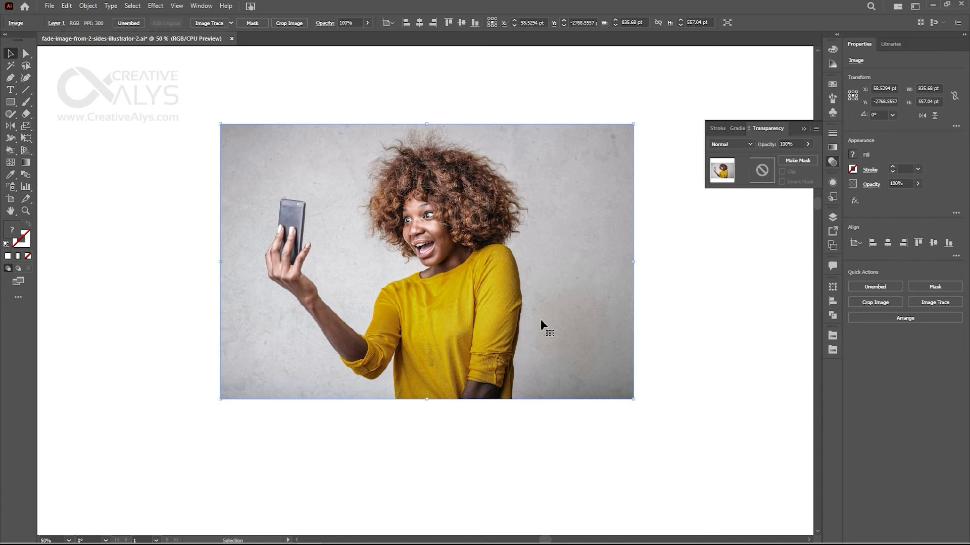
Make a new opacity mask on the photo and, in outline view, draw a mask rectangle about 858 by 571 pt around it
{"action": "left_click", "coordinate": [798, 161]}
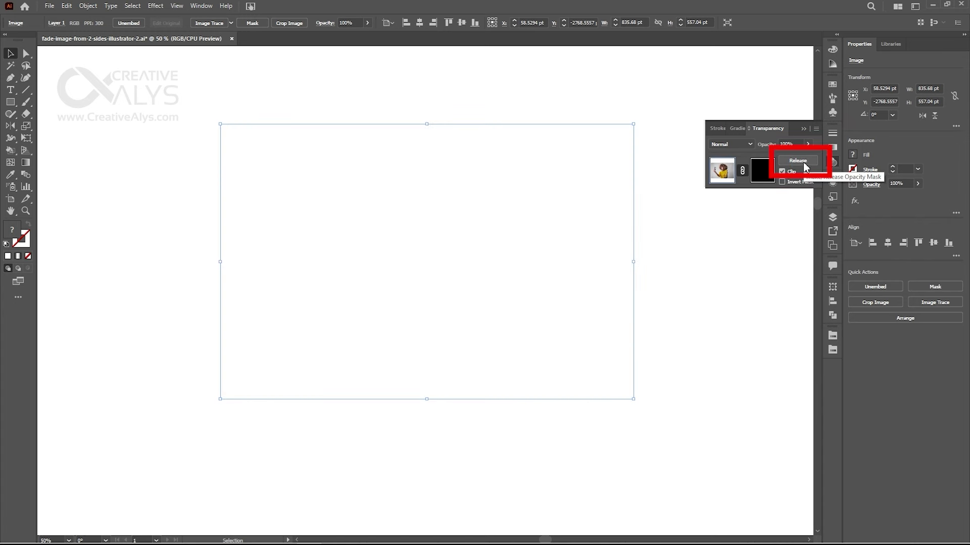
{"action": "left_click", "coordinate": [762, 170]}
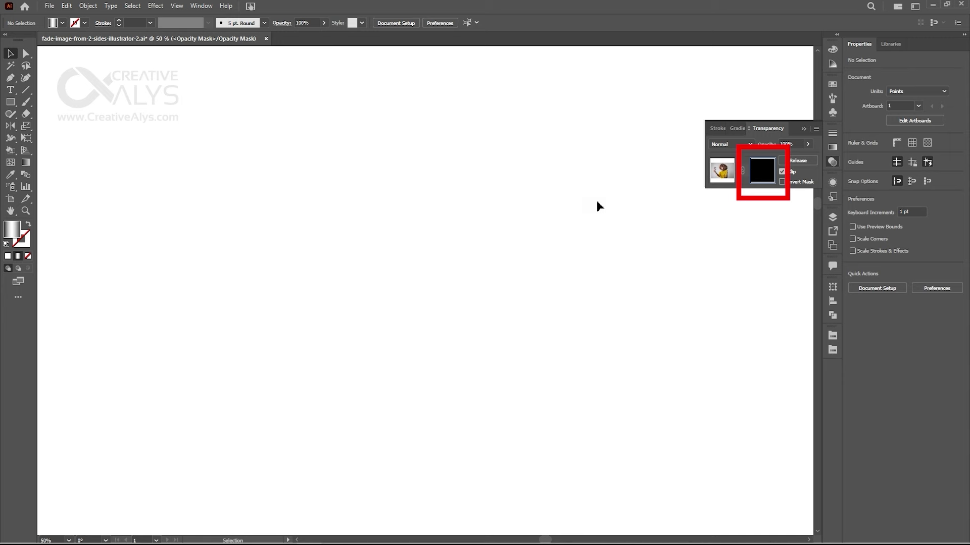
{"action": "left_click", "coordinate": [176, 6]}
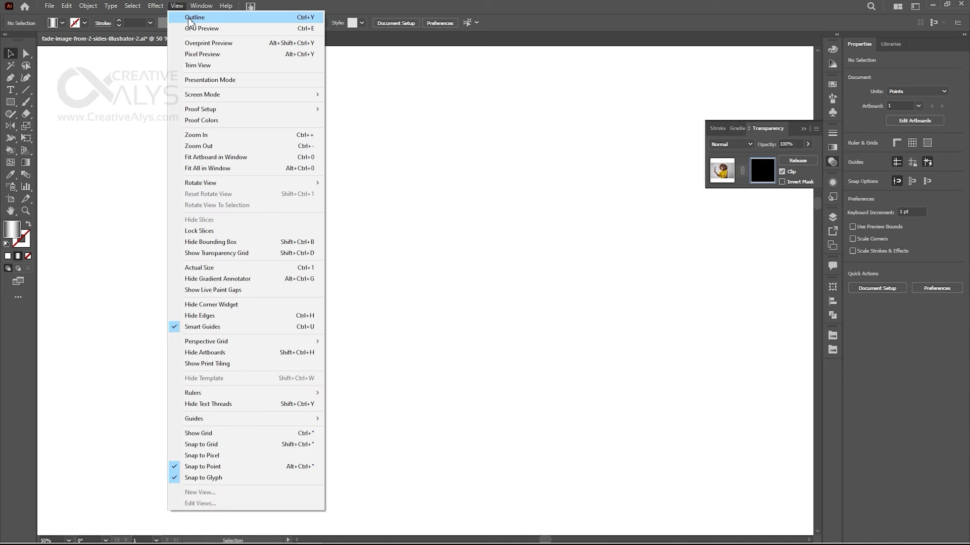
{"action": "left_click", "coordinate": [190, 20]}
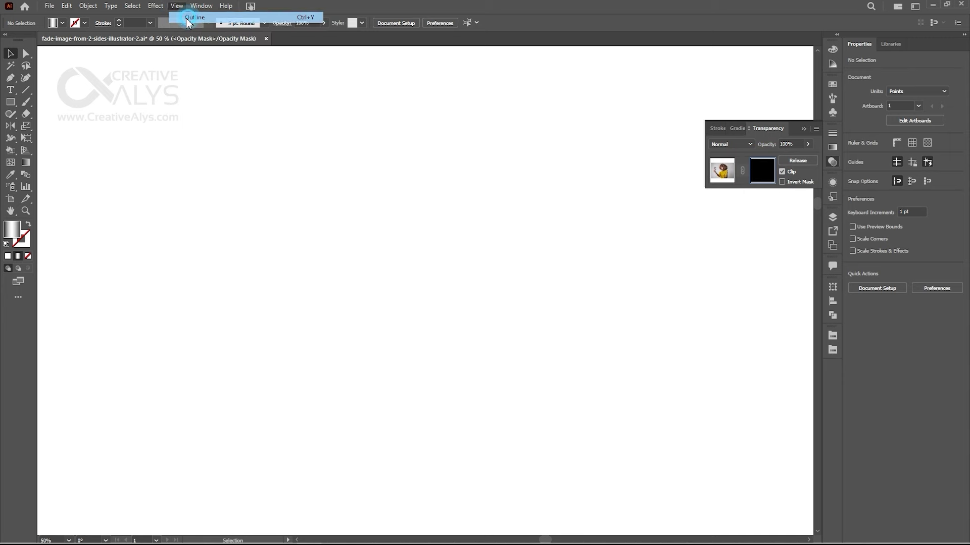
{"action": "left_click", "coordinate": [10, 103]}
{"action": "left_click_drag", "start_coordinate": [214, 120], "coordinate": [645, 406]}
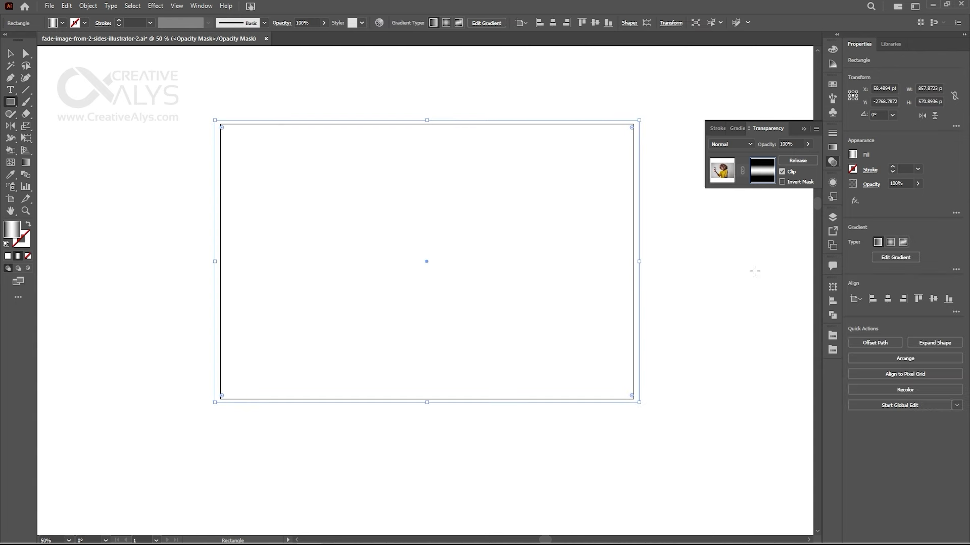
Change the mask rectangle's gradient to radial and reduce it to white at 0% fading to black at the outer end
{"action": "left_click", "coordinate": [737, 129]}
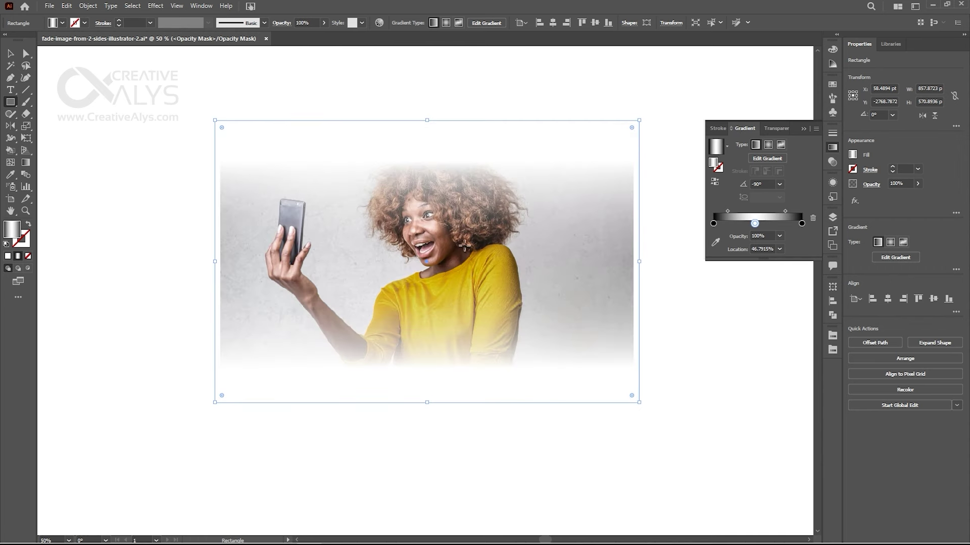
{"action": "left_click", "coordinate": [768, 144]}
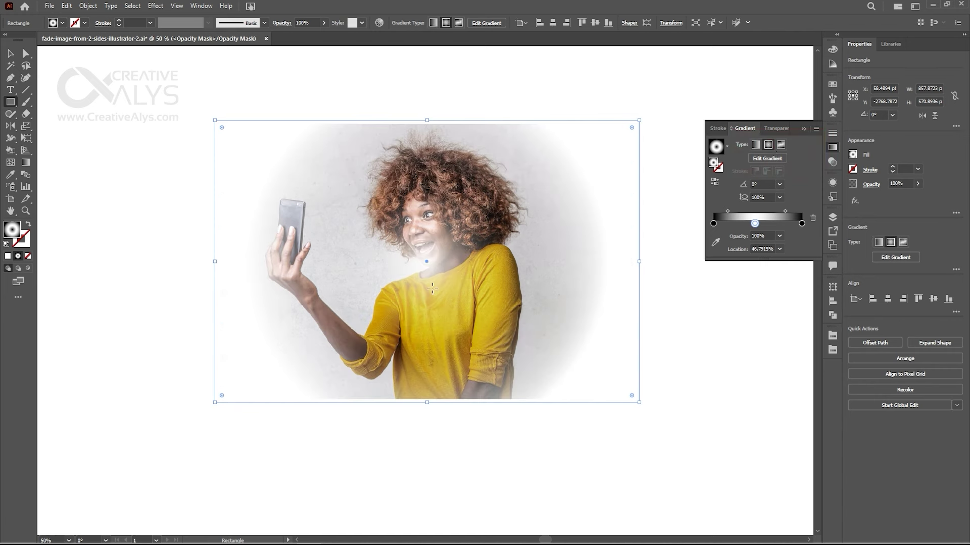
{"action": "left_click_drag", "start_coordinate": [713, 223], "coordinate": [714, 310]}
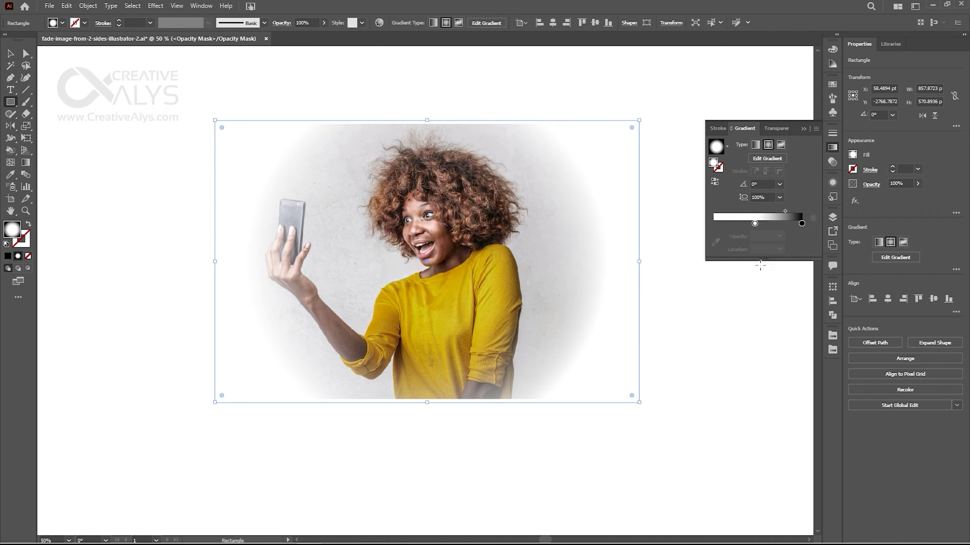
{"action": "left_click_drag", "start_coordinate": [754, 223], "coordinate": [713, 223]}
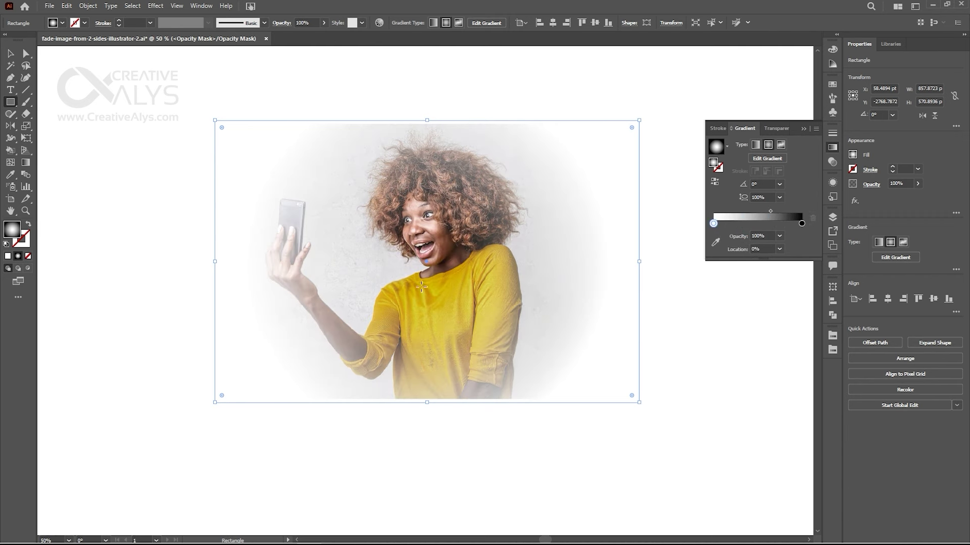
Shrink the mask's radial gradient, shift its centre left toward the phone, and move the gradient midpoint to about 77%
{"action": "mouse_move", "coordinate": [770, 211]}
{"action": "left_mouse_down"}
{"action": "mouse_move", "coordinate": [748, 212]}
{"action": "mouse_move", "coordinate": [768, 212]}
{"action": "left_mouse_up"}
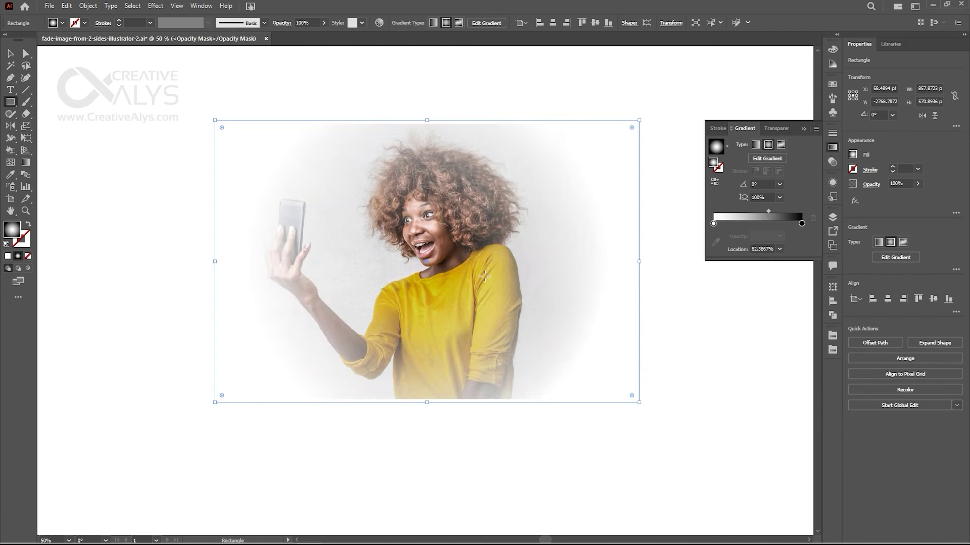
{"action": "key", "text": "g"}
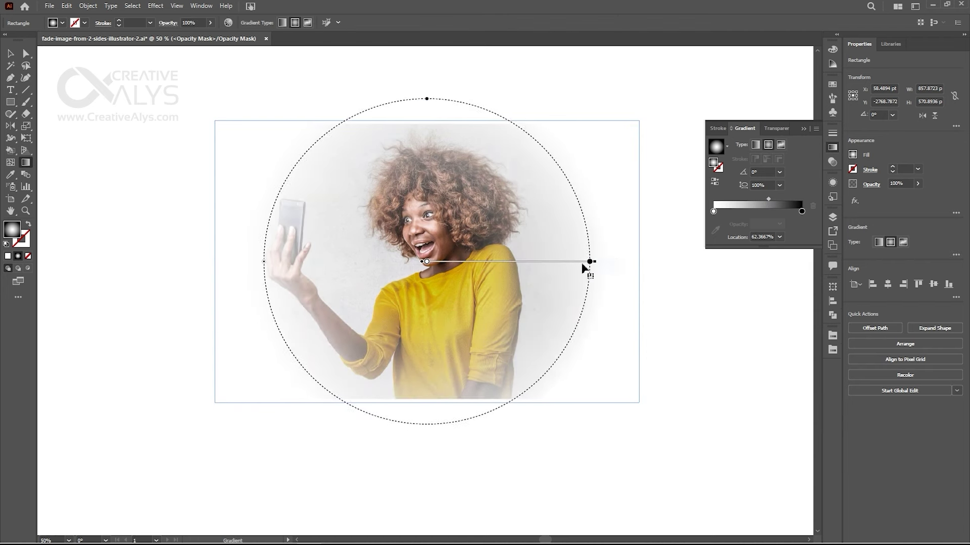
{"action": "left_click_drag", "start_coordinate": [564, 262], "coordinate": [568, 263]}
{"action": "left_click_drag", "start_coordinate": [446, 262], "coordinate": [413, 266]}
{"action": "left_click", "coordinate": [411, 265]}
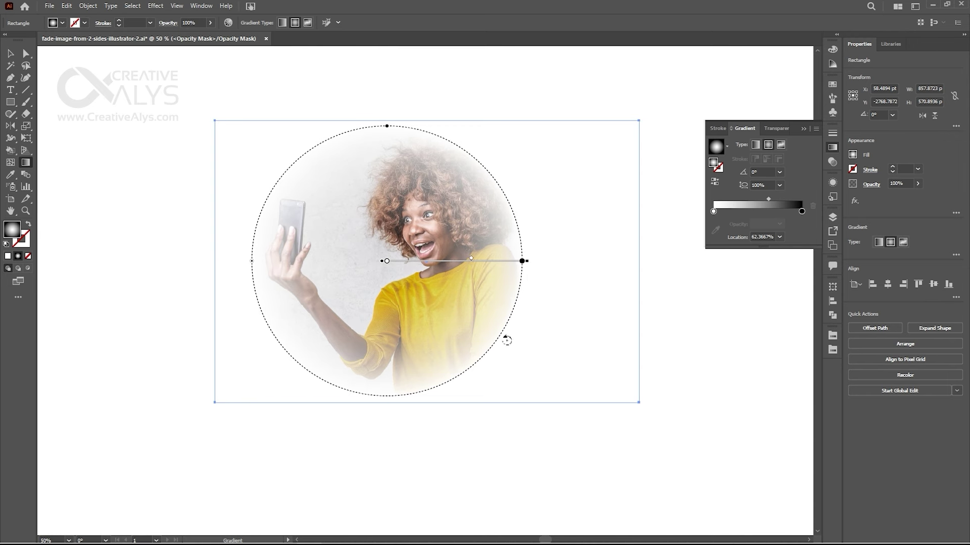
{"action": "left_click_drag", "start_coordinate": [477, 266], "coordinate": [496, 266]}
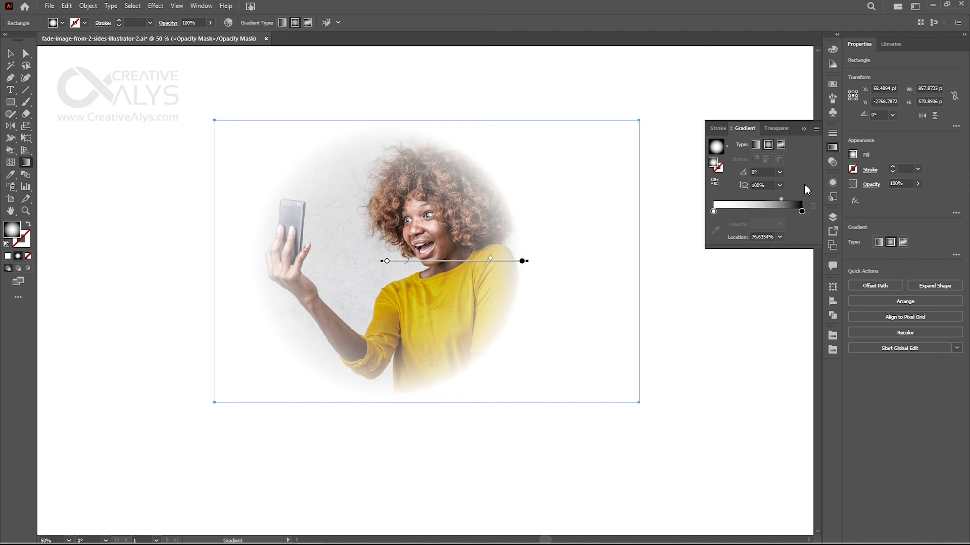
Leave opacity mask editing by targeting the photo itself, and deselect everything
{"action": "left_click", "coordinate": [832, 147]}
{"action": "left_click", "coordinate": [832, 162]}
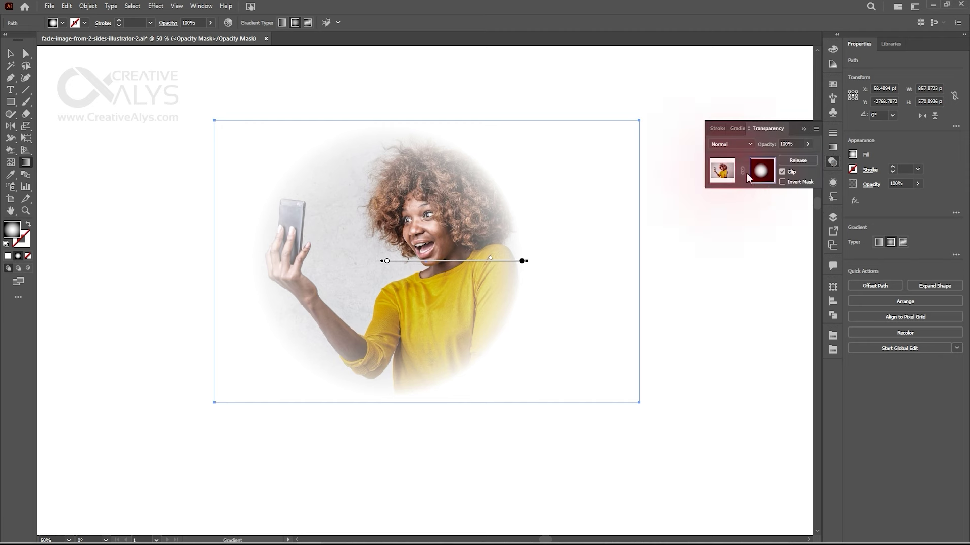
{"action": "left_click", "coordinate": [731, 173]}
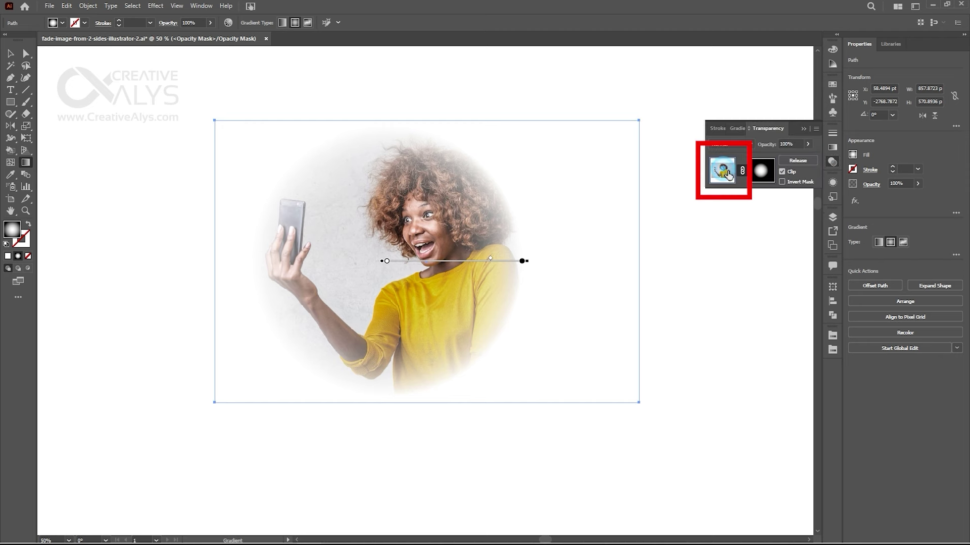
{"action": "left_click", "coordinate": [676, 292]}
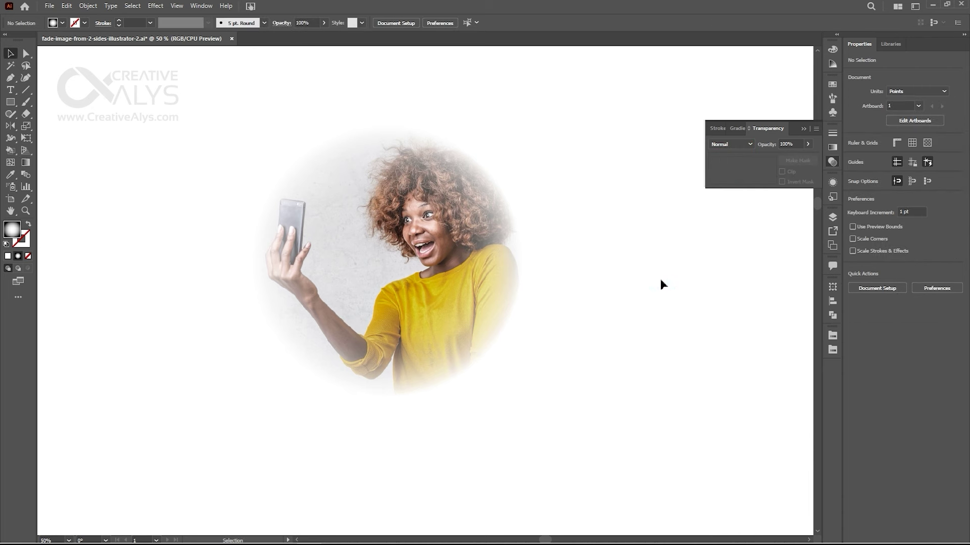
Draw a rectangle about 866 by 714 pt behind the faded photo and fill it with CMYK Yellow
{"action": "left_click", "coordinate": [10, 102]}
{"action": "left_click_drag", "start_coordinate": [184, 78], "coordinate": [613, 430]}
{"action": "key", "text": "v"}
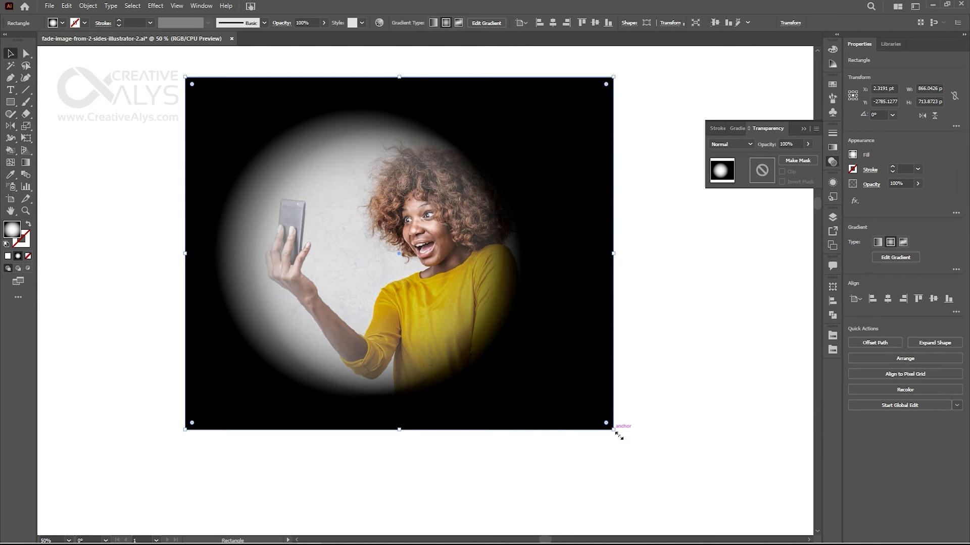
{"action": "left_click", "coordinate": [832, 83]}
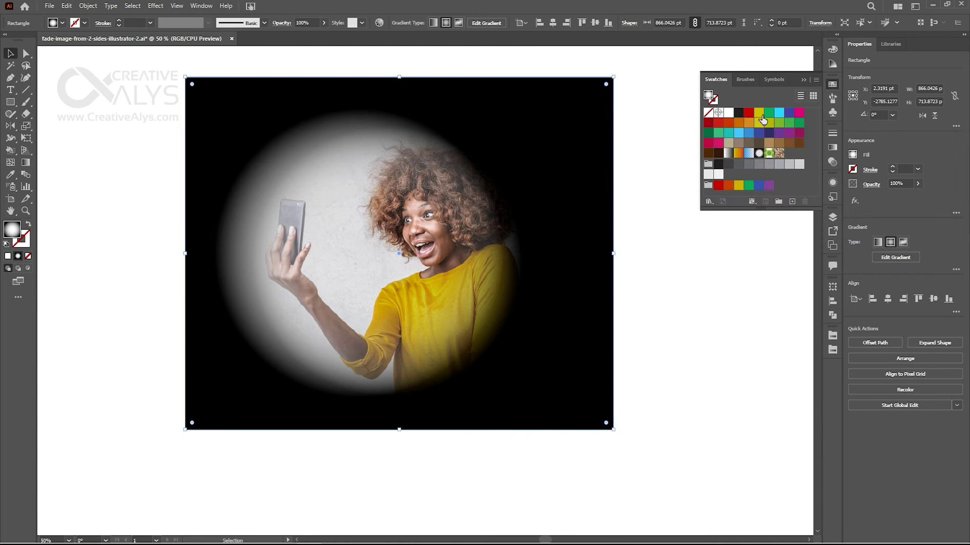
{"action": "left_click", "coordinate": [760, 114]}
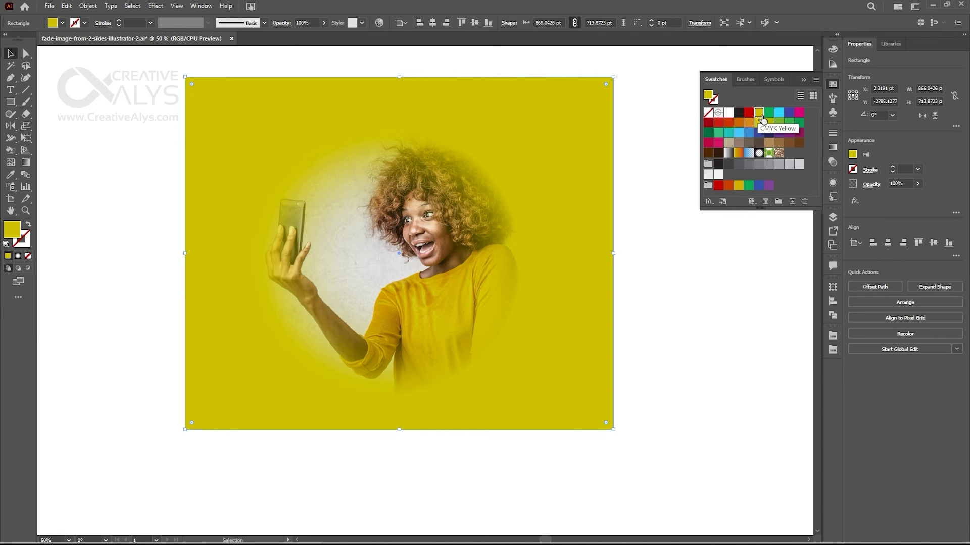
Fill the background rectangle with the black swatch, shift it slightly down and right, and set its fill to pure black 000000
{"action": "left_click", "coordinate": [740, 115]}
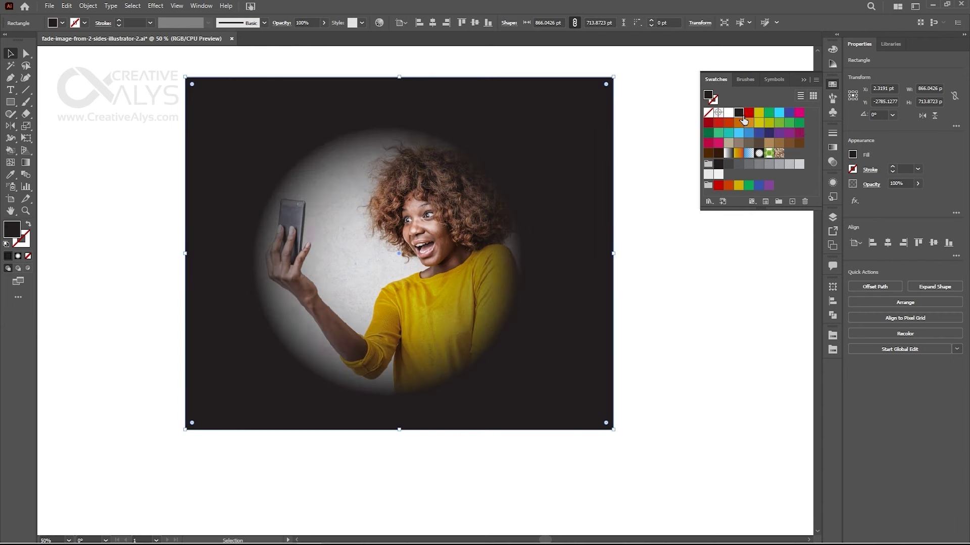
{"action": "left_click_drag", "start_coordinate": [584, 115], "coordinate": [587, 123]}
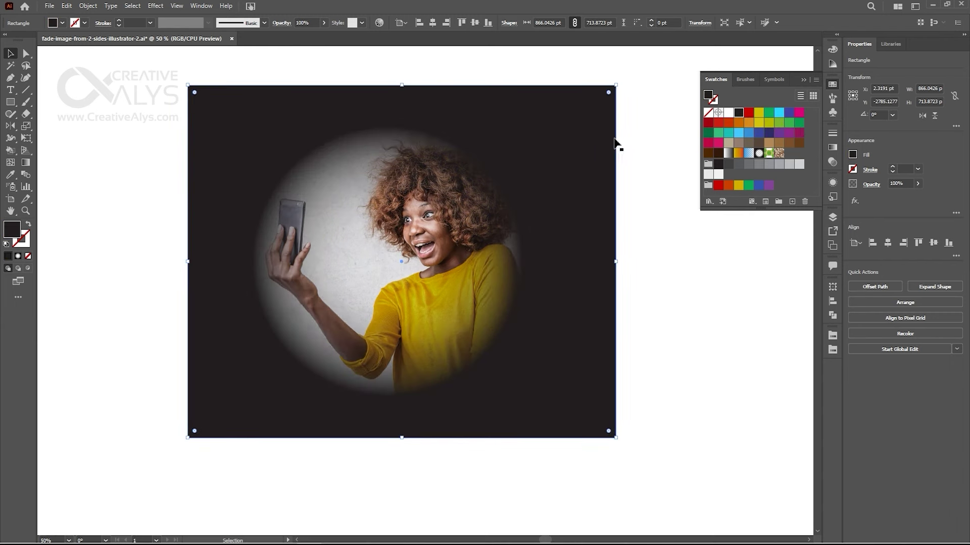
{"action": "left_click", "coordinate": [832, 49]}
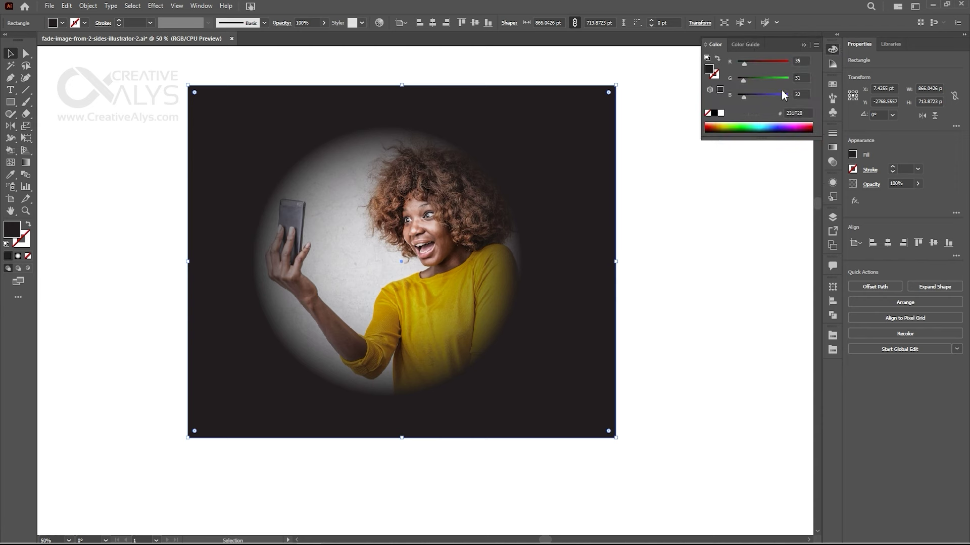
{"action": "left_click", "coordinate": [715, 114]}
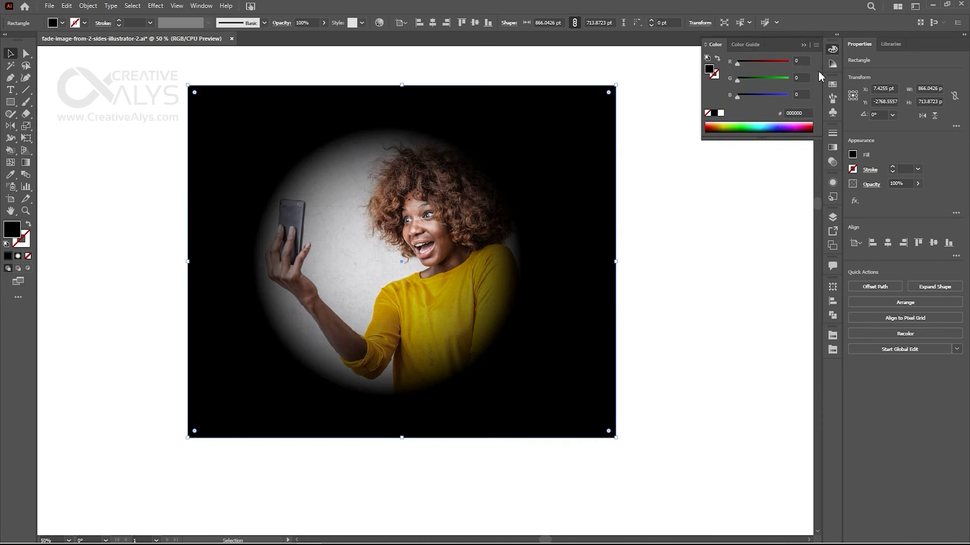
Try a series of swatches on the background rectangle, from CMYK Yellow, cyan and magenta through reds and oranges to medium grey
{"action": "left_click", "coordinate": [832, 84]}
{"action": "left_click", "coordinate": [762, 113]}
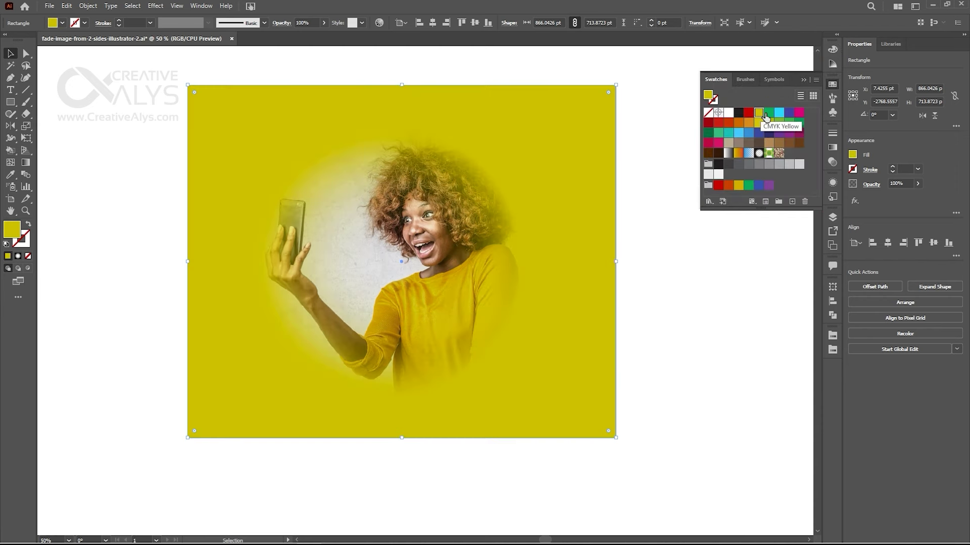
{"action": "left_click", "coordinate": [769, 112]}
{"action": "left_click", "coordinate": [779, 112]}
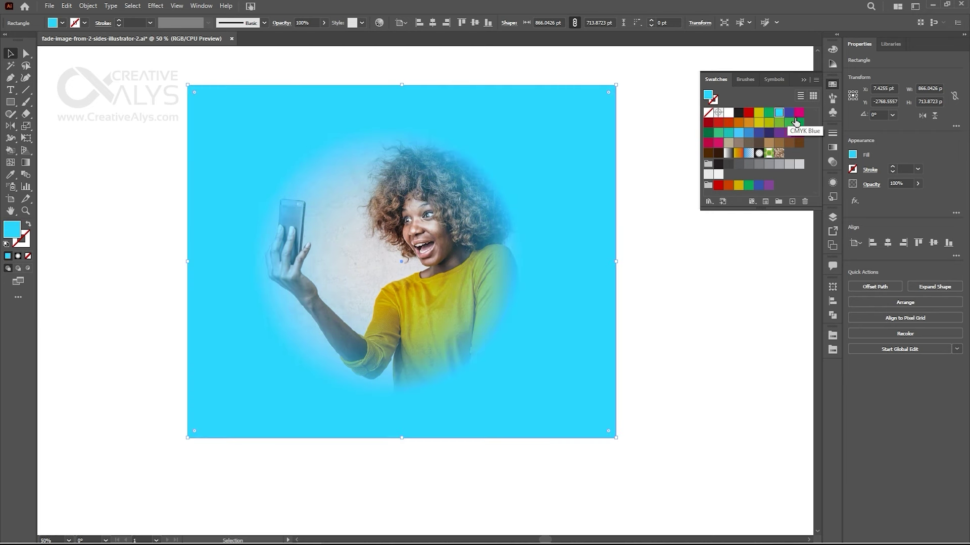
{"action": "left_click", "coordinate": [792, 116]}
{"action": "left_click", "coordinate": [799, 112]}
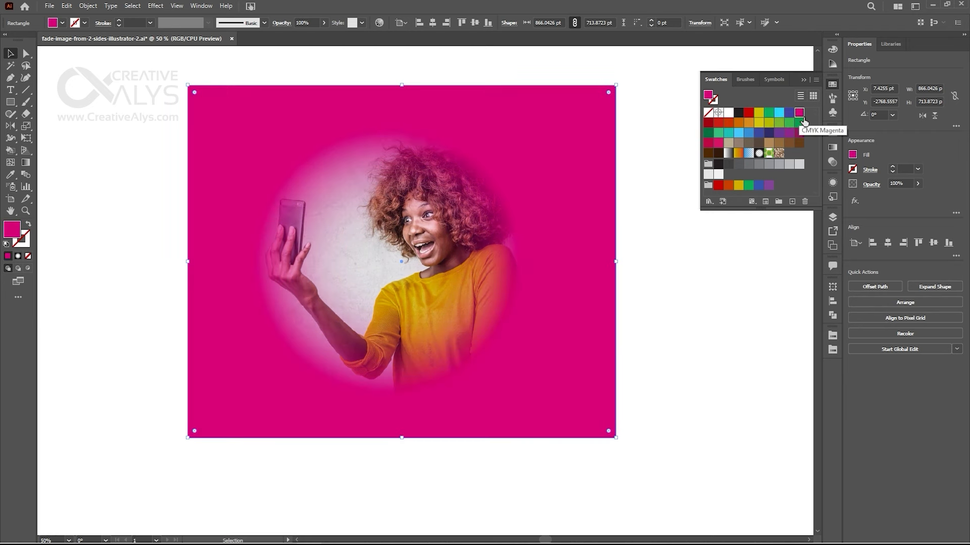
{"action": "left_click", "coordinate": [709, 123]}
{"action": "left_click", "coordinate": [718, 122]}
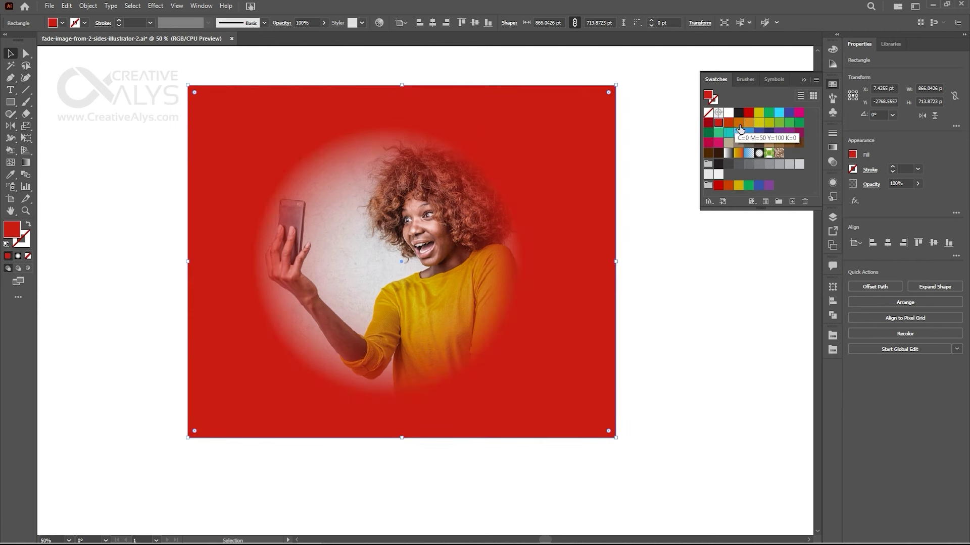
{"action": "left_click", "coordinate": [740, 126]}
{"action": "left_click", "coordinate": [730, 125]}
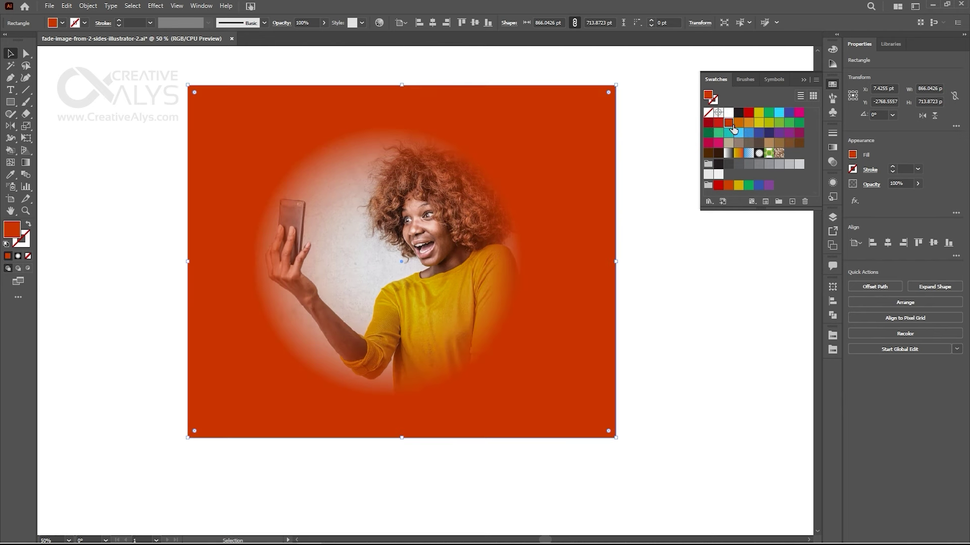
{"action": "left_click", "coordinate": [759, 143]}
{"action": "left_click", "coordinate": [741, 166]}
{"action": "left_click", "coordinate": [758, 164]}
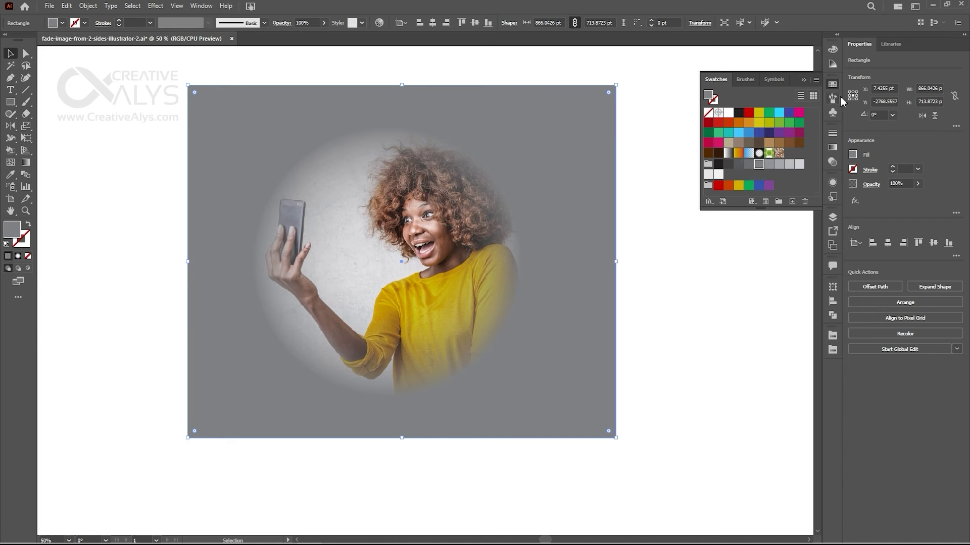
Delete the grey background rectangle and move the faded photo slightly to the right
{"action": "left_click", "coordinate": [833, 85]}
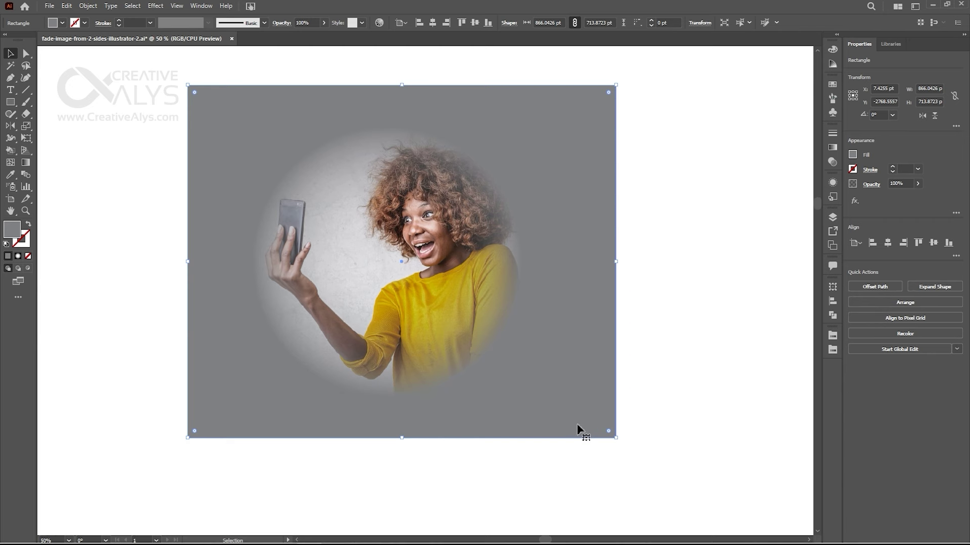
{"action": "key", "text": "Delete"}
{"action": "left_click_drag", "start_coordinate": [431, 254], "coordinate": [455, 252]}
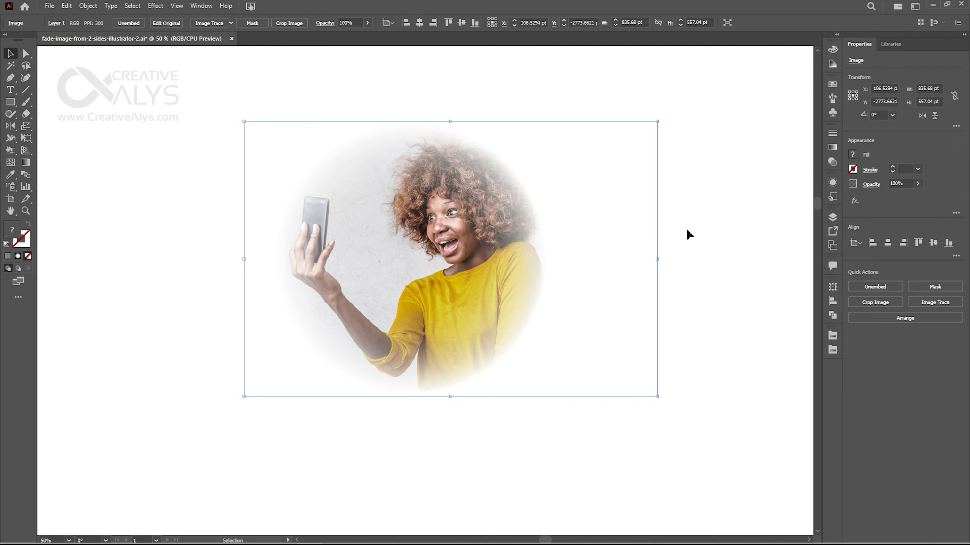
Target the photo's opacity mask and change its gradient to a freeform gradient drawn with points
{"action": "left_click", "coordinate": [832, 161]}
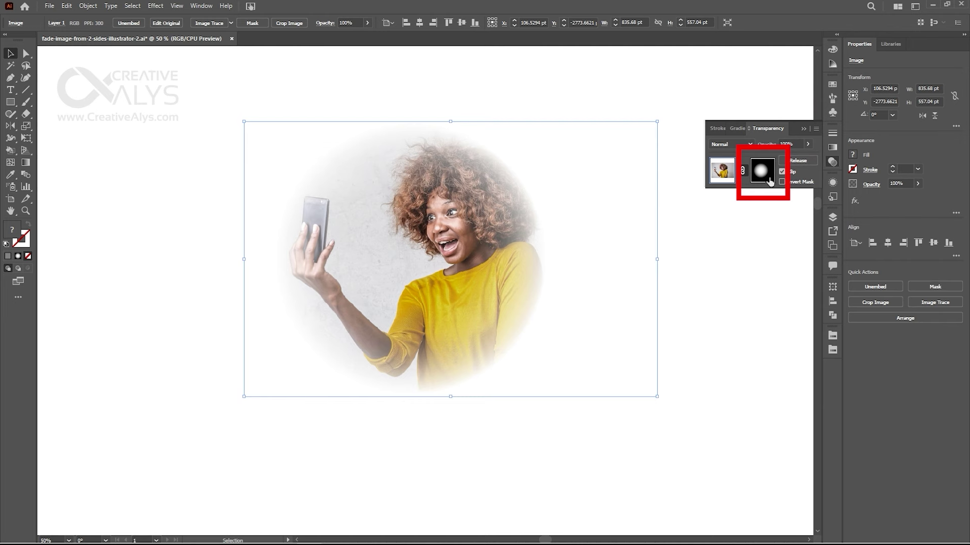
{"action": "left_click", "coordinate": [770, 176]}
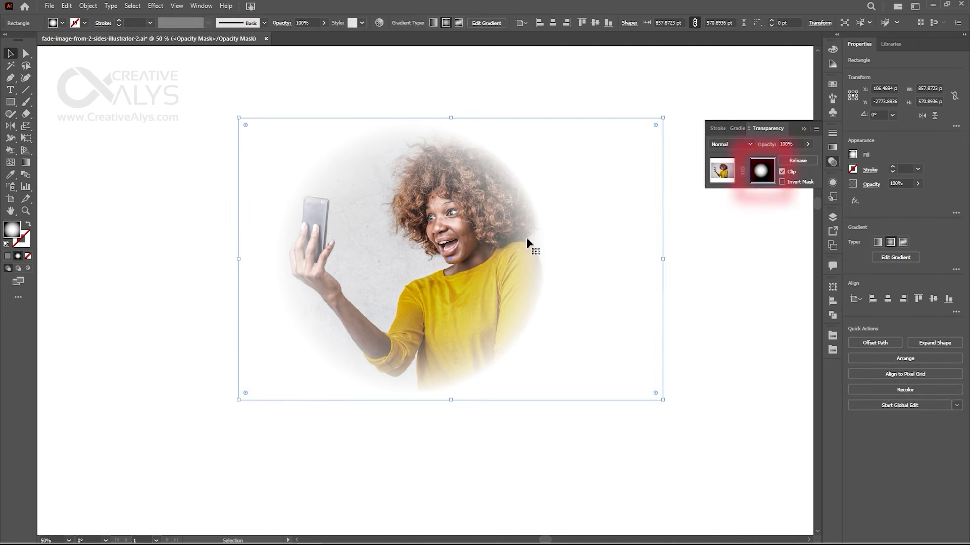
{"action": "left_click", "coordinate": [736, 129]}
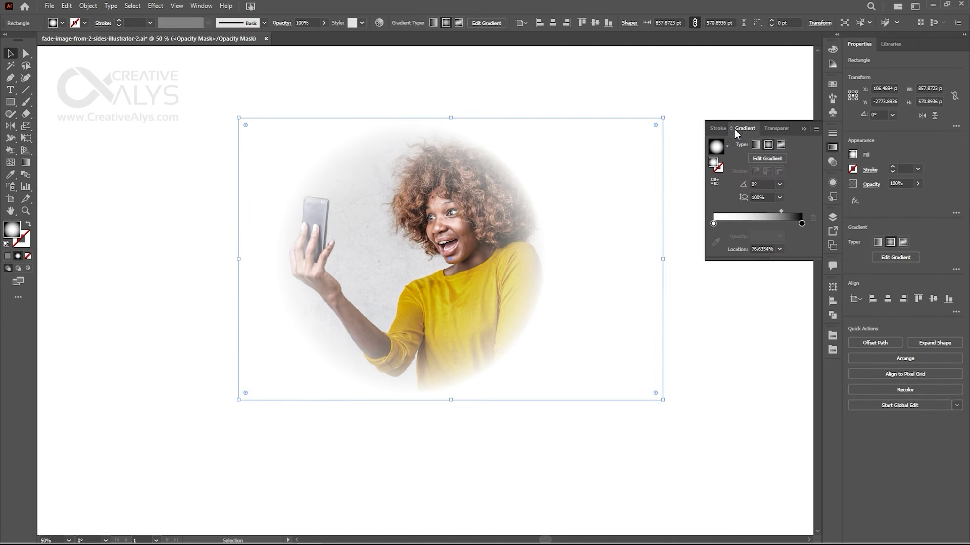
{"action": "left_click", "coordinate": [782, 146]}
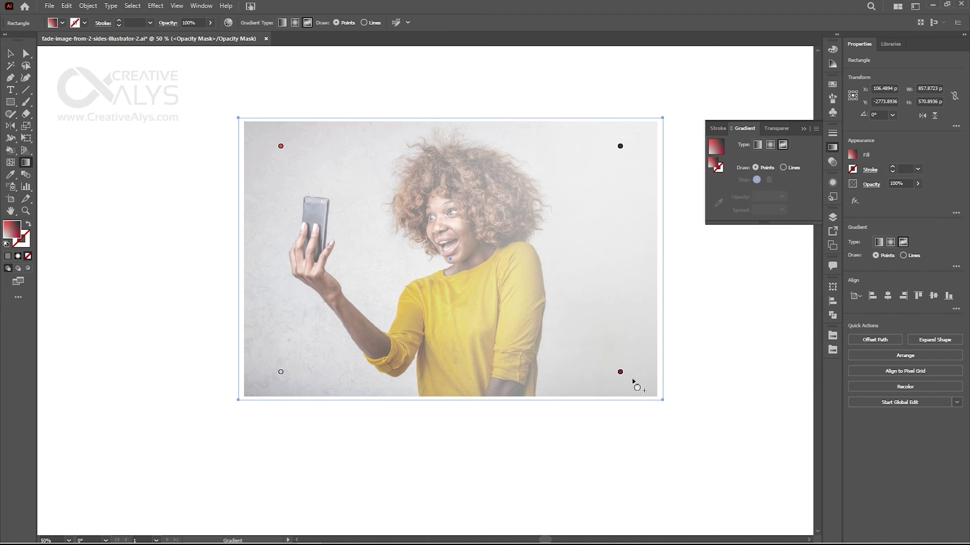
Set the freeform gradient's upper-right and lower-right color stops to black
{"action": "double_click", "coordinate": [621, 146]}
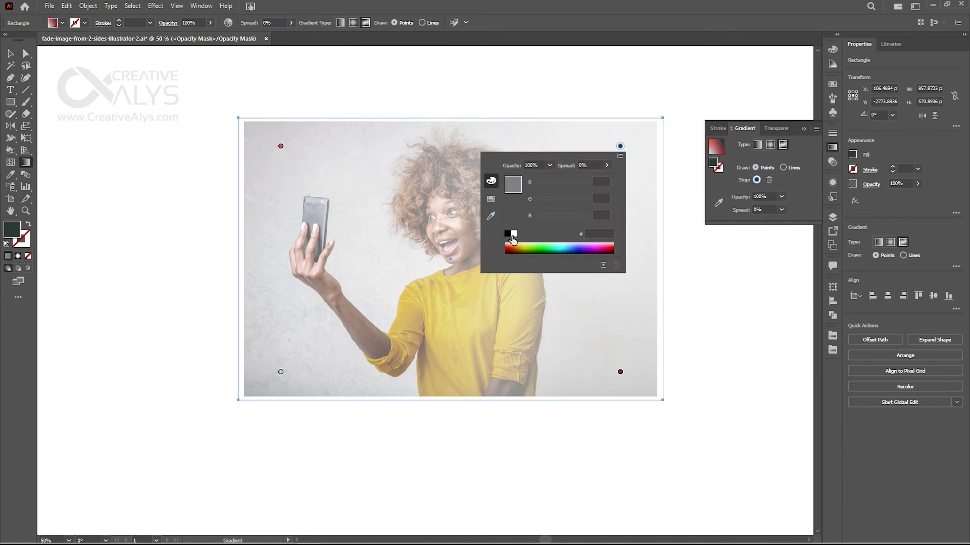
{"action": "left_click", "coordinate": [508, 234]}
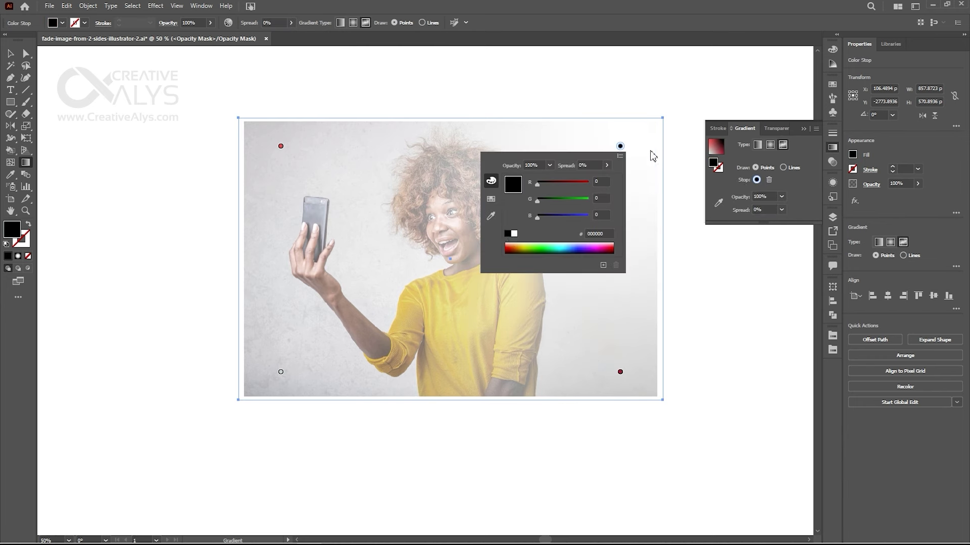
{"action": "left_click", "coordinate": [620, 146]}
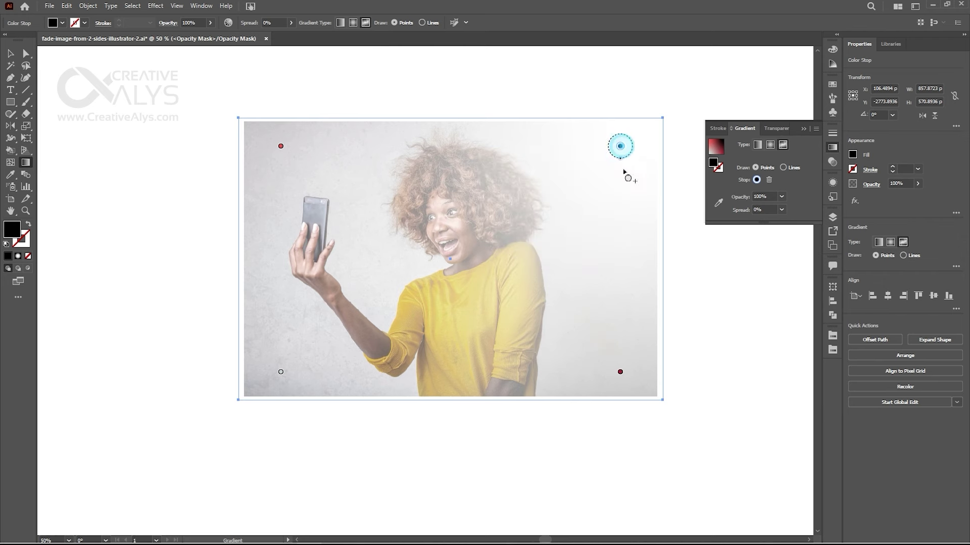
{"action": "double_click", "coordinate": [621, 372]}
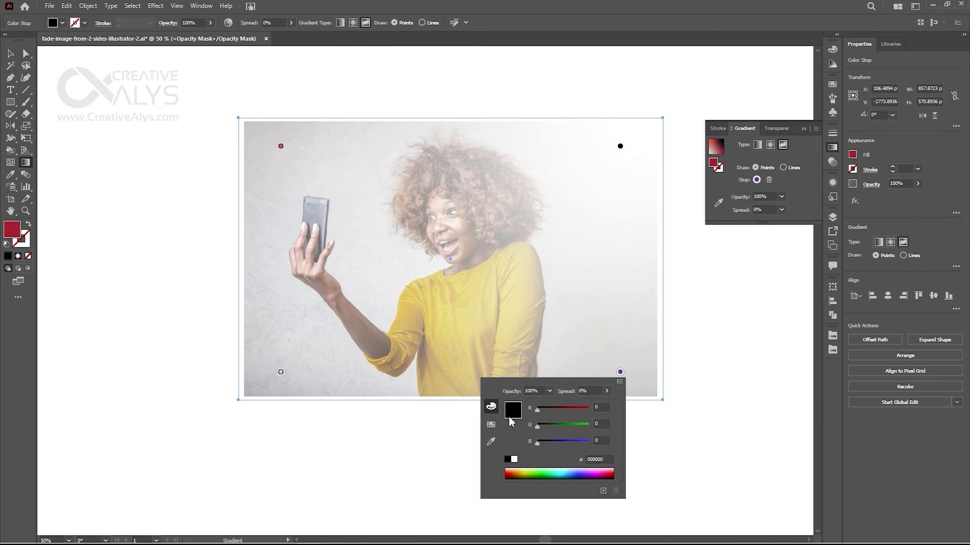
{"action": "left_click", "coordinate": [507, 459]}
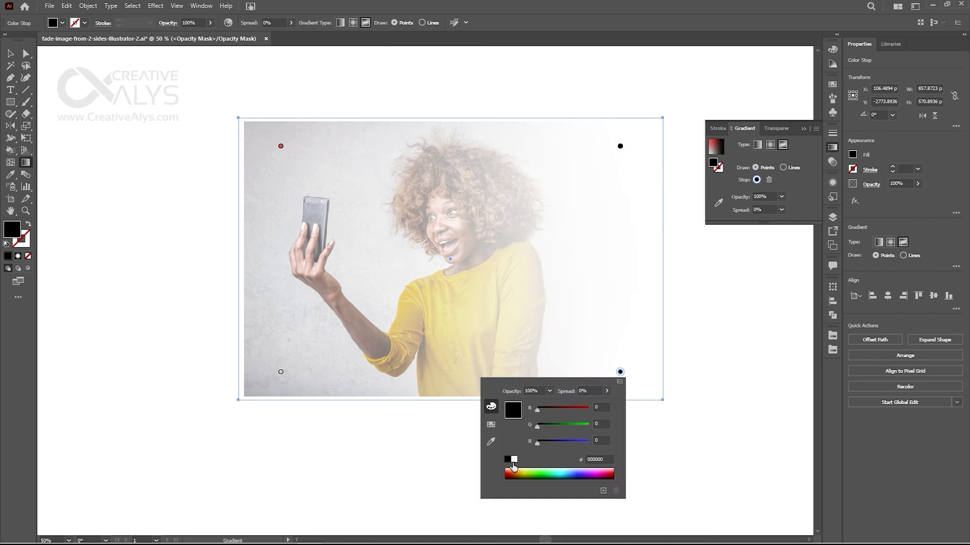
Set the freeform gradient's upper-left and lower-left color stops to black
{"action": "left_click", "coordinate": [281, 146]}
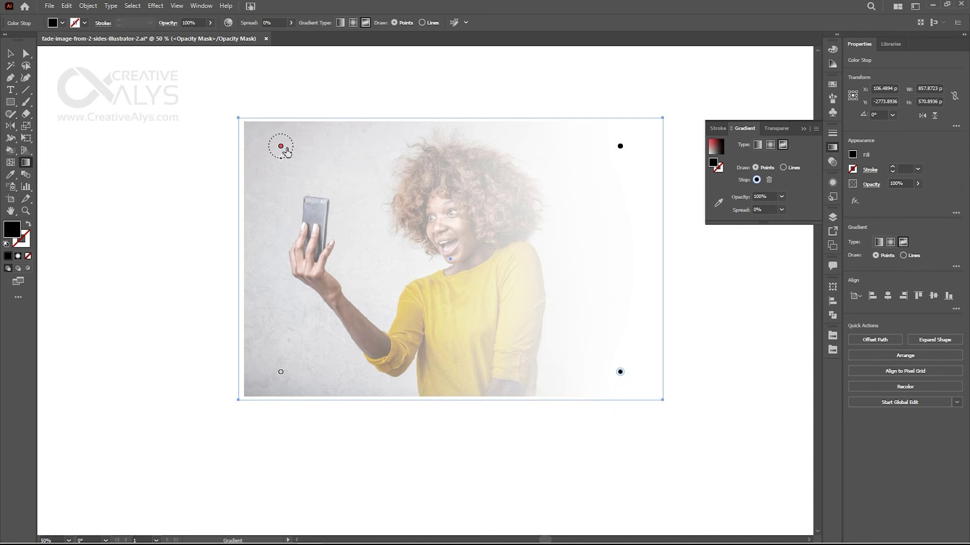
{"action": "double_click", "coordinate": [281, 146]}
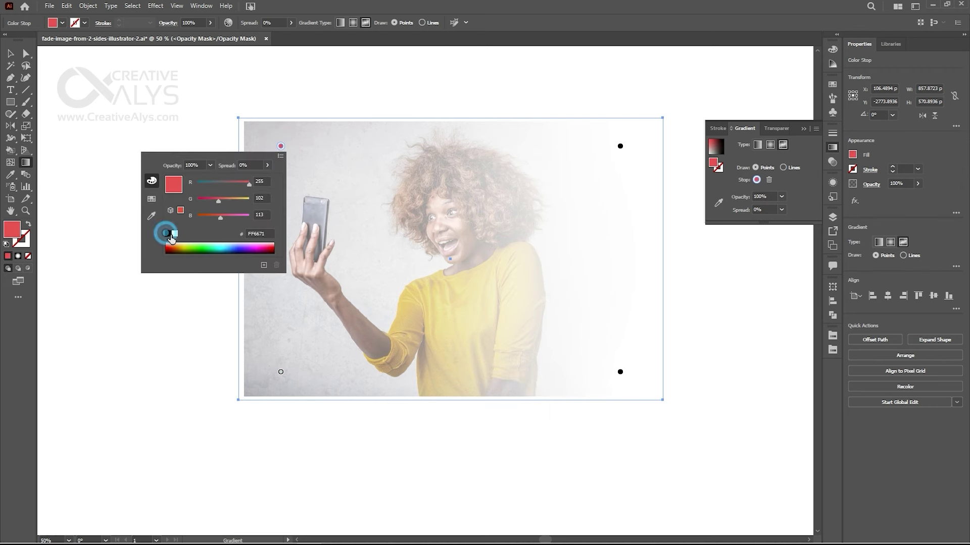
{"action": "left_click", "coordinate": [169, 234]}
{"action": "left_click", "coordinate": [281, 372]}
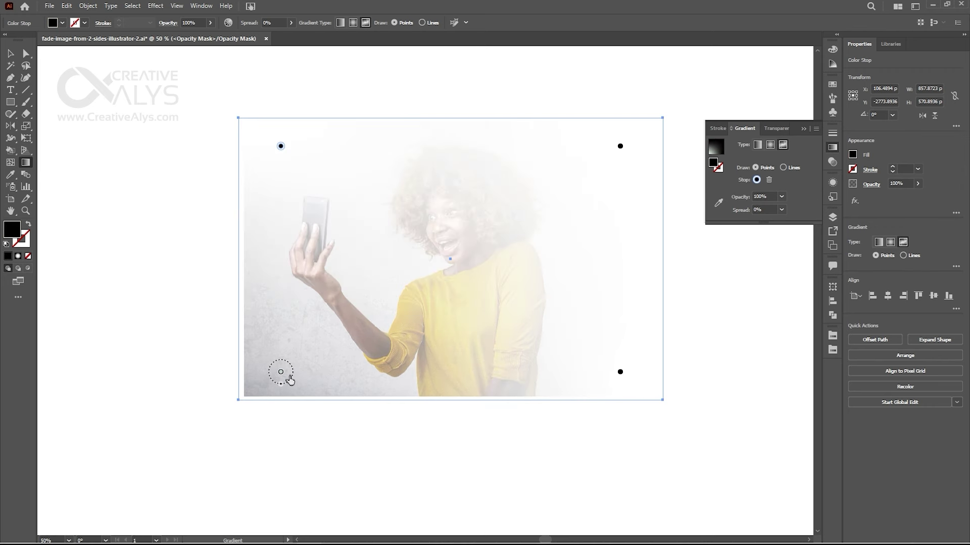
{"action": "double_click", "coordinate": [281, 372]}
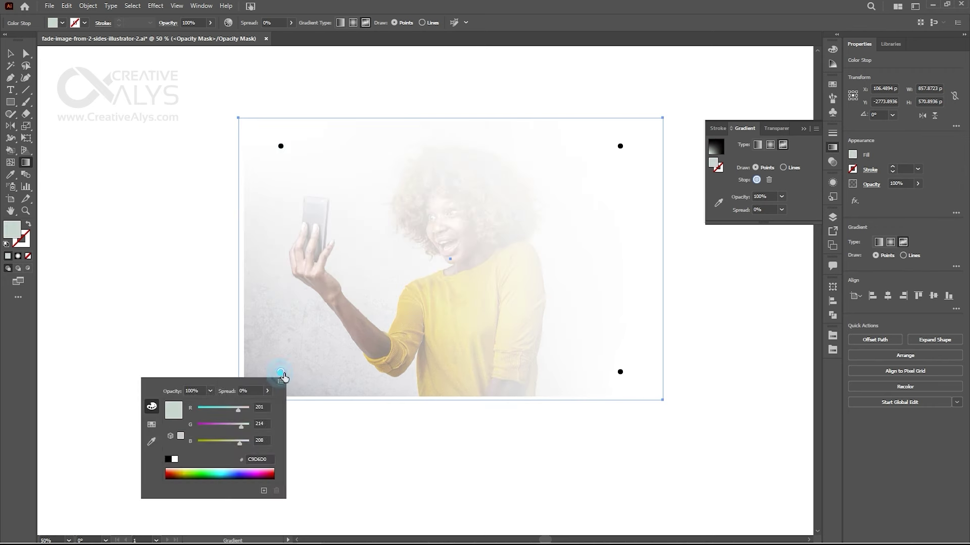
{"action": "left_click", "coordinate": [167, 459]}
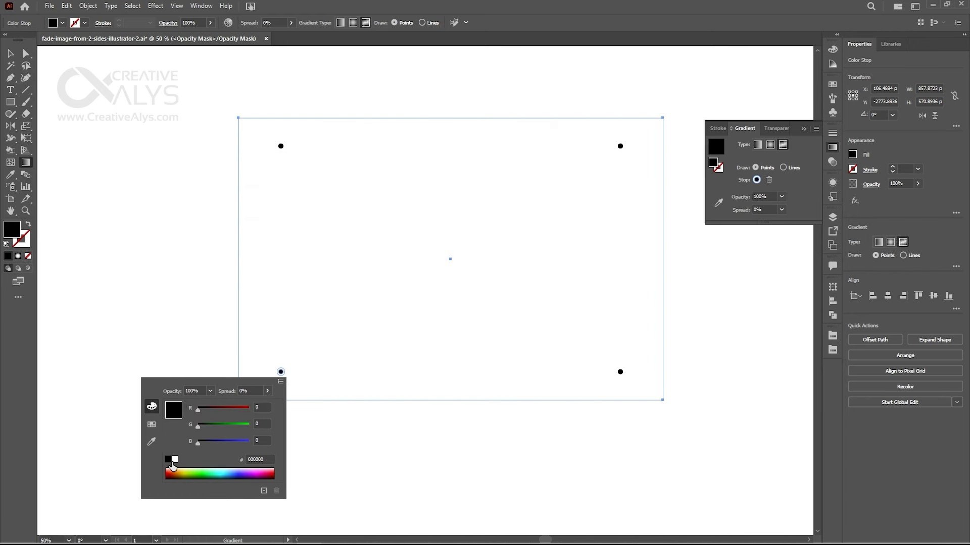
{"action": "left_click", "coordinate": [281, 373]}
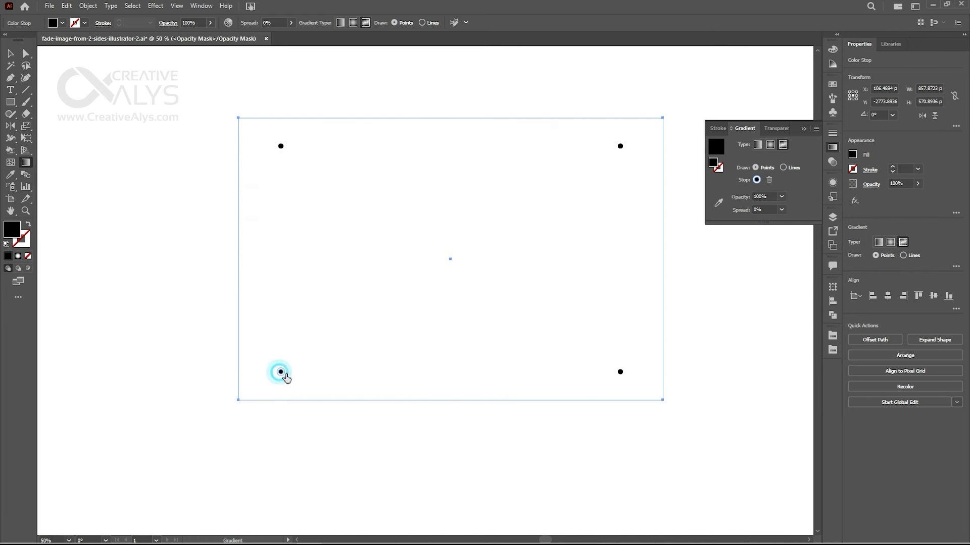
Add a freeform gradient color stop between the phone and the woman's hair and set it to white
{"action": "left_click", "coordinate": [321, 252]}
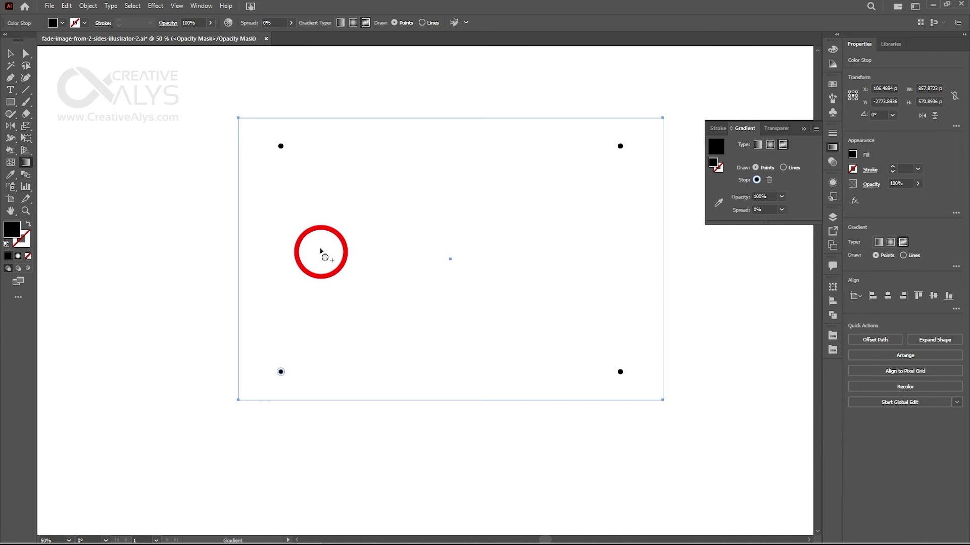
{"action": "left_click", "coordinate": [394, 214]}
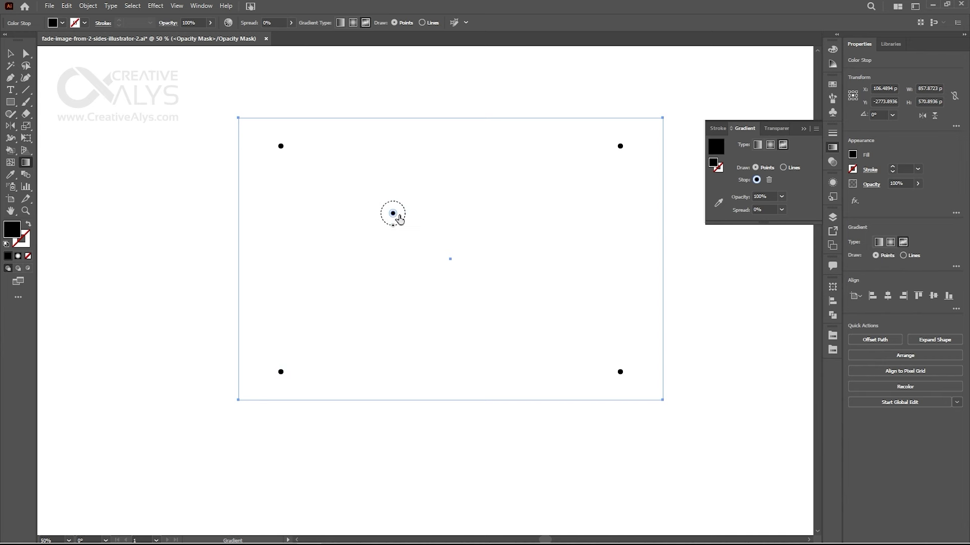
{"action": "double_click", "coordinate": [394, 214]}
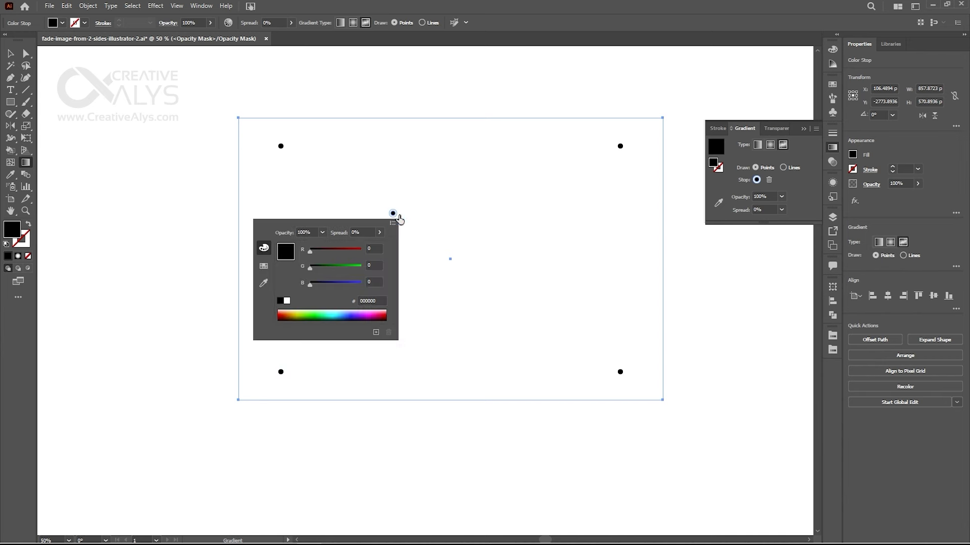
{"action": "left_click", "coordinate": [291, 303]}
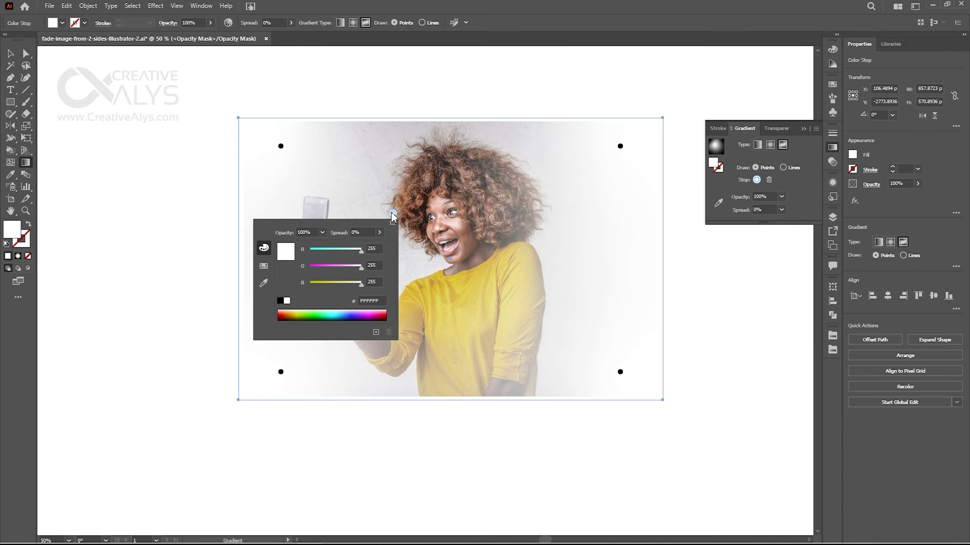
{"action": "left_click", "coordinate": [394, 216]}
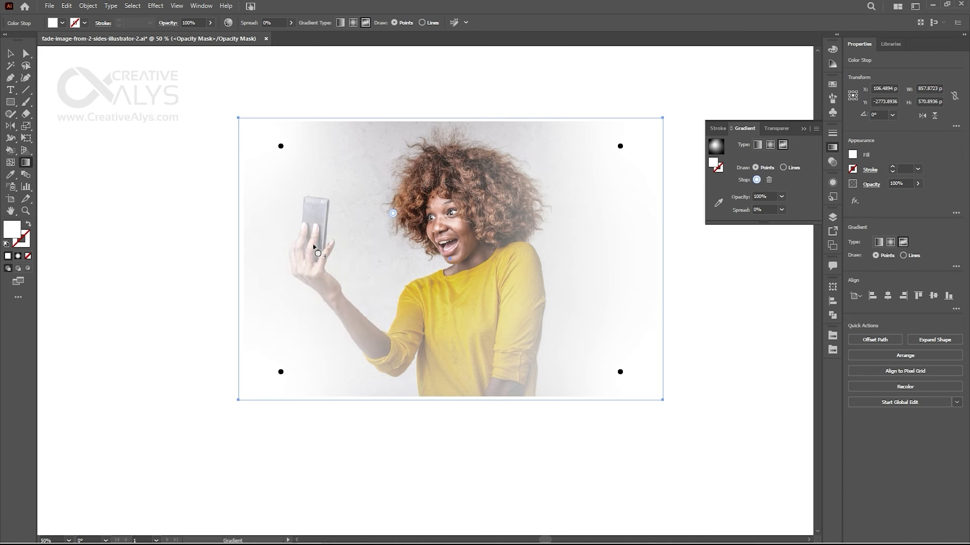
Add white color stops over the hand holding the phone, the hair, the shirt front, the shoulder and the forearm
{"action": "left_click", "coordinate": [313, 245]}
{"action": "left_click", "coordinate": [506, 198]}
{"action": "left_click", "coordinate": [459, 312]}
{"action": "left_click", "coordinate": [534, 266]}
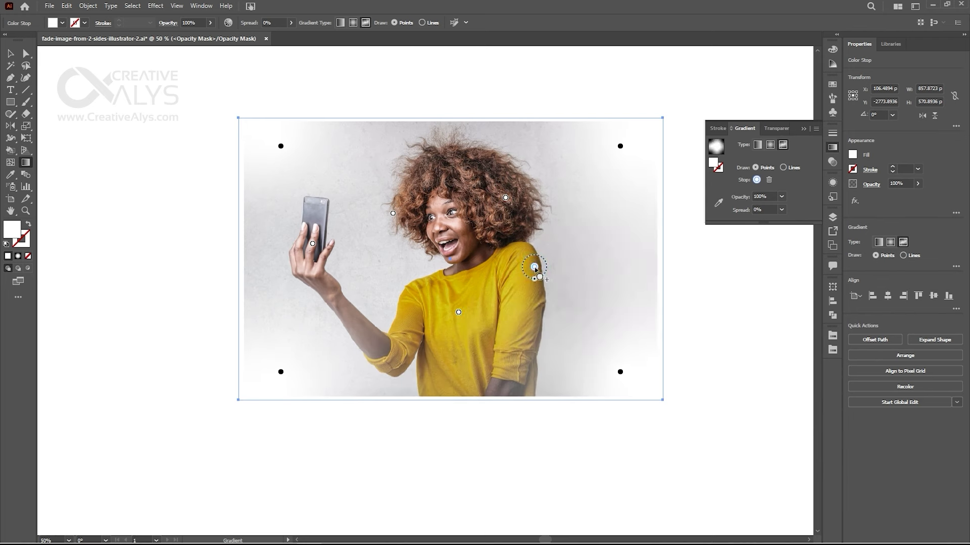
{"action": "left_click", "coordinate": [352, 328]}
Add a color stop near the photo's left edge, set it to black, and add two more black stops below it
{"action": "left_click", "coordinate": [272, 214]}
{"action": "double_click", "coordinate": [273, 214]}
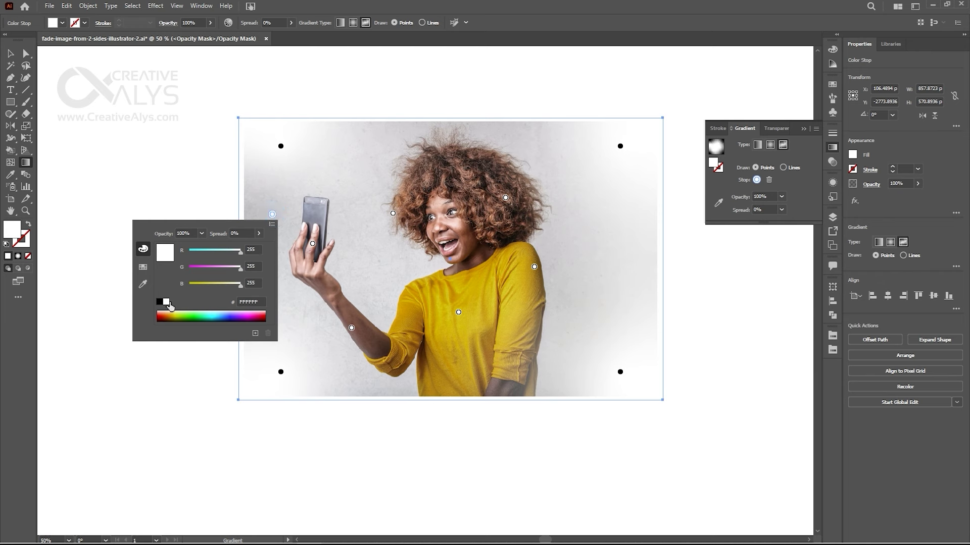
{"action": "left_click", "coordinate": [159, 301]}
{"action": "left_click", "coordinate": [275, 219]}
{"action": "left_click", "coordinate": [271, 287]}
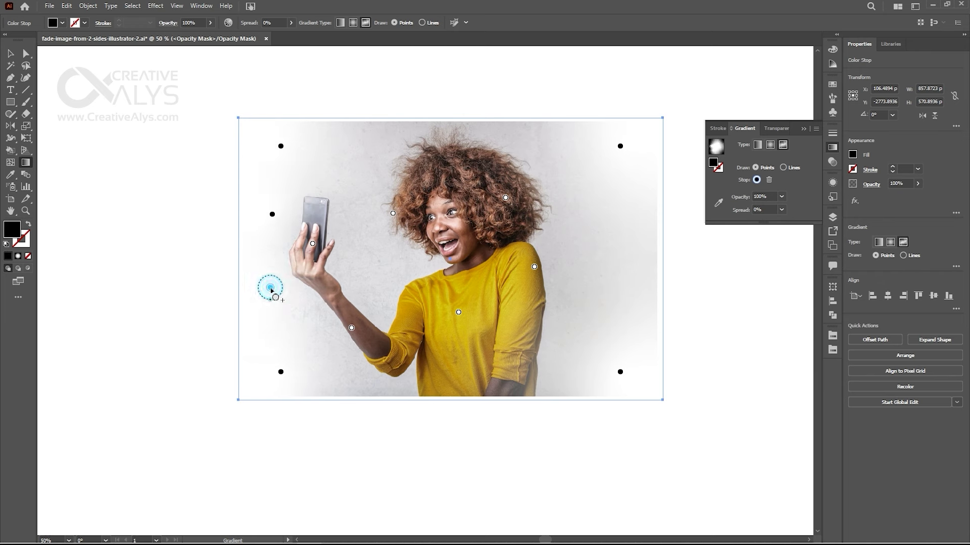
{"action": "left_click", "coordinate": [295, 366]}
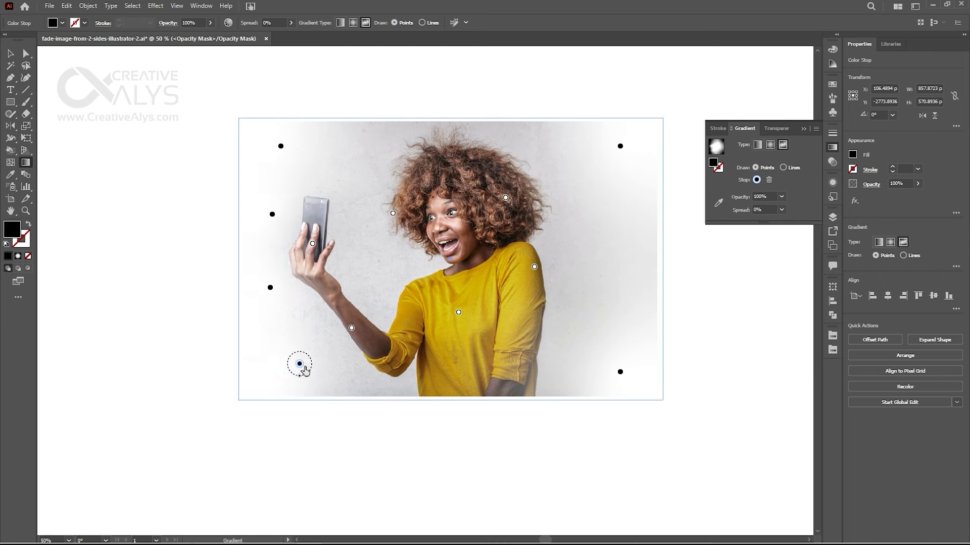
Add black color stops along the photo's bottom and beside the woman's shoulder, and move the upper-right stop inward toward her hair
{"action": "left_click", "coordinate": [369, 377]}
{"action": "left_click", "coordinate": [469, 378]}
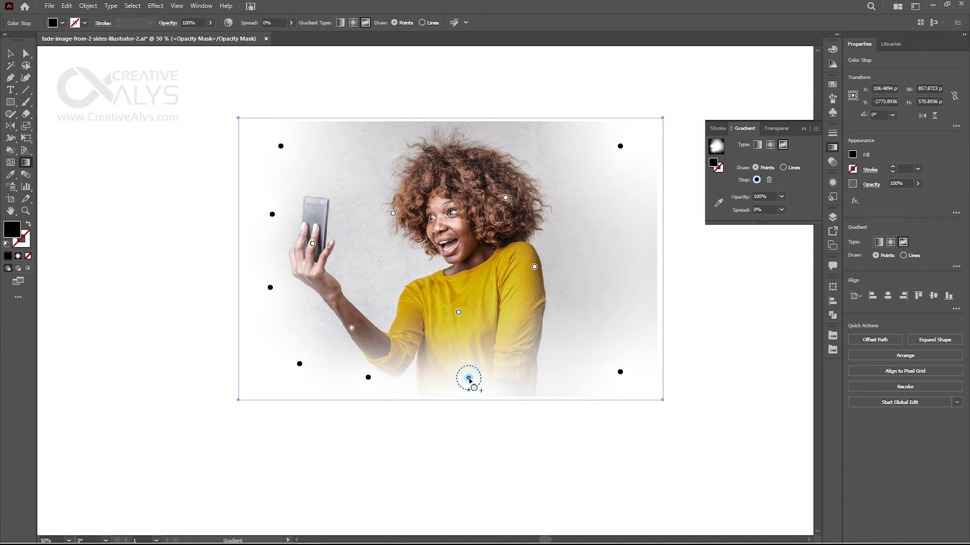
{"action": "left_click", "coordinate": [542, 367]}
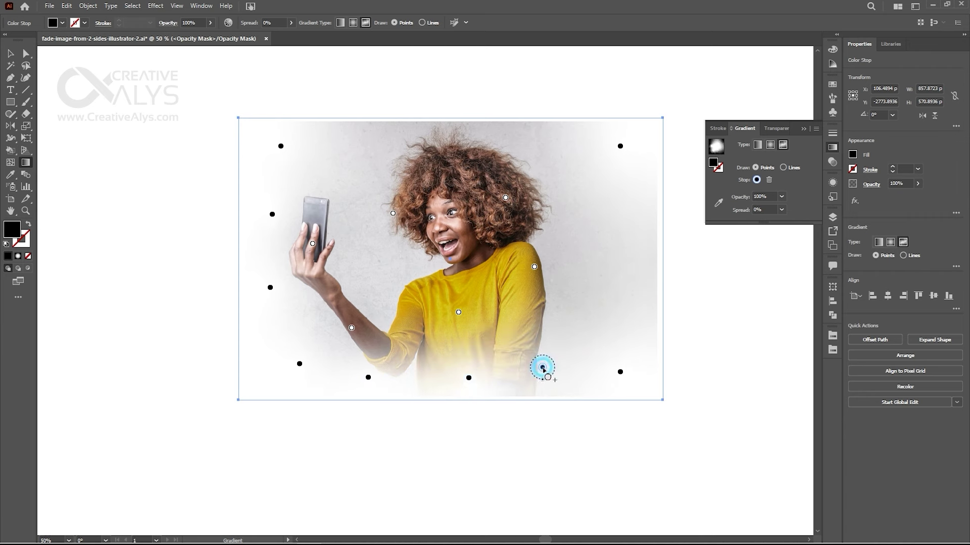
{"action": "left_click", "coordinate": [578, 281]}
{"action": "left_click_drag", "start_coordinate": [621, 148], "coordinate": [569, 166]}
{"action": "left_click", "coordinate": [569, 222]}
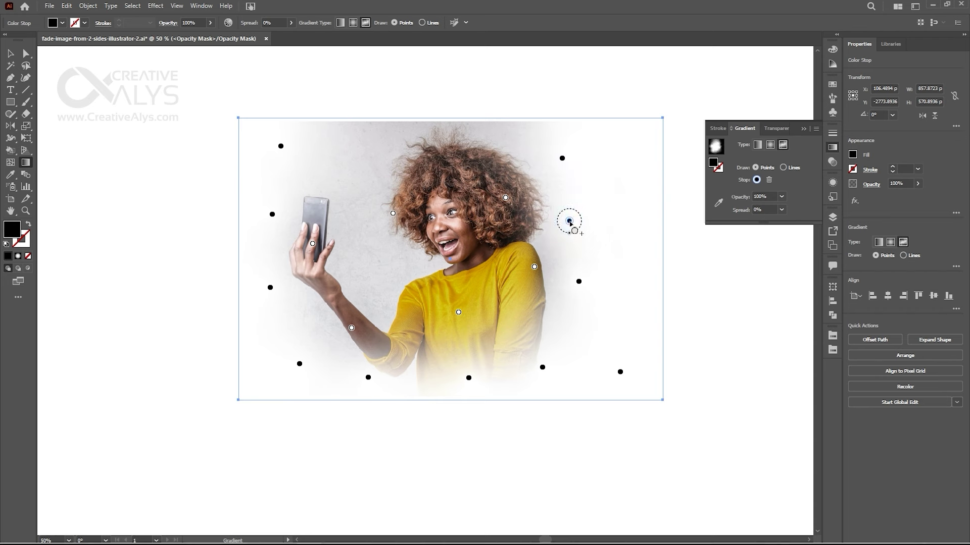
Add three black color stops along the photo's top edge, above the woman's hair and to both sides of it
{"action": "left_click", "coordinate": [461, 140]}
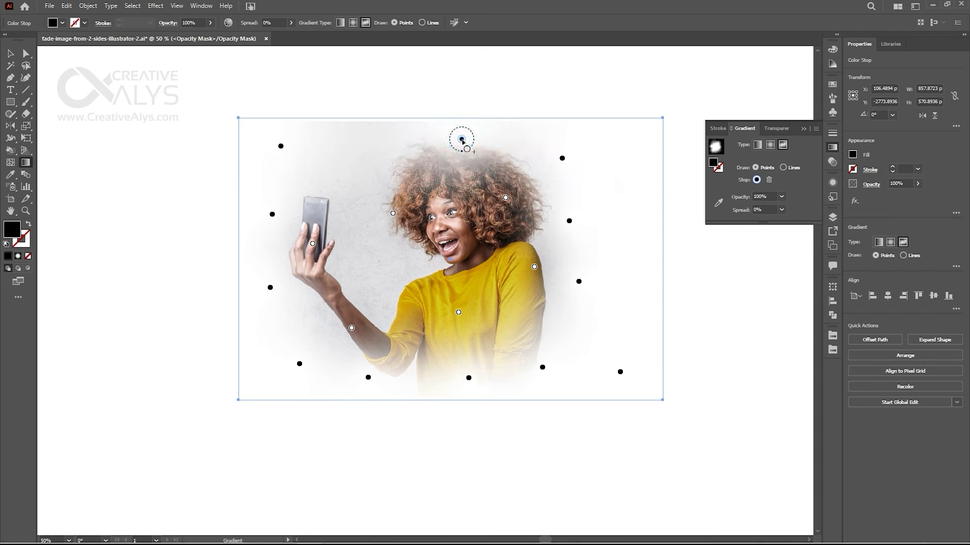
{"action": "left_click", "coordinate": [372, 143]}
{"action": "left_click", "coordinate": [516, 143]}
Move the lower-right and upper-left black stops inward and fine-tune the two black stops beside the woman's shoulder
{"action": "left_click_drag", "start_coordinate": [621, 372], "coordinate": [573, 338]}
{"action": "left_click_drag", "start_coordinate": [581, 283], "coordinate": [581, 274]}
{"action": "left_click", "coordinate": [572, 221]}
{"action": "left_click_drag", "start_coordinate": [571, 222], "coordinate": [575, 219]}
{"action": "left_click_drag", "start_coordinate": [582, 275], "coordinate": [582, 274]}
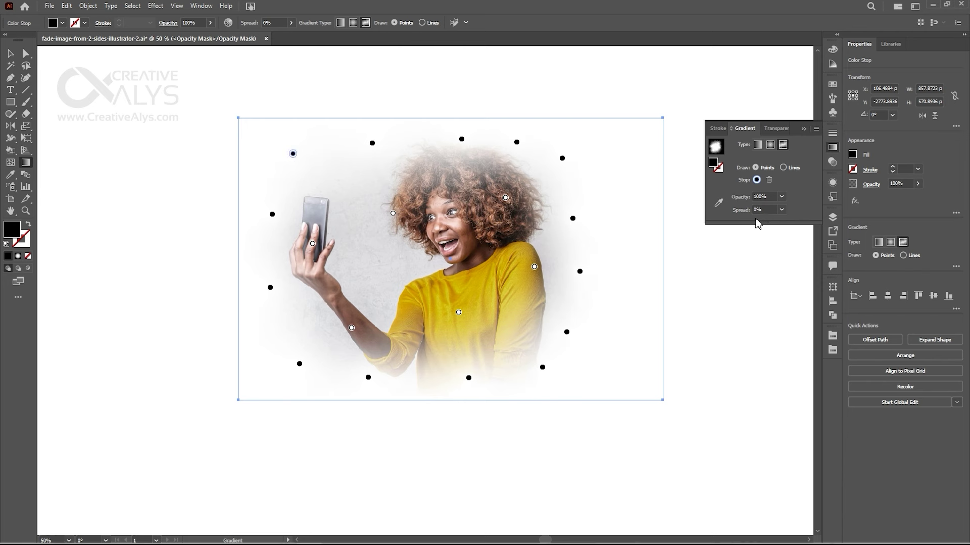
Leave opacity mask editing by targeting the photo itself, and deselect it
{"action": "left_click", "coordinate": [833, 162]}
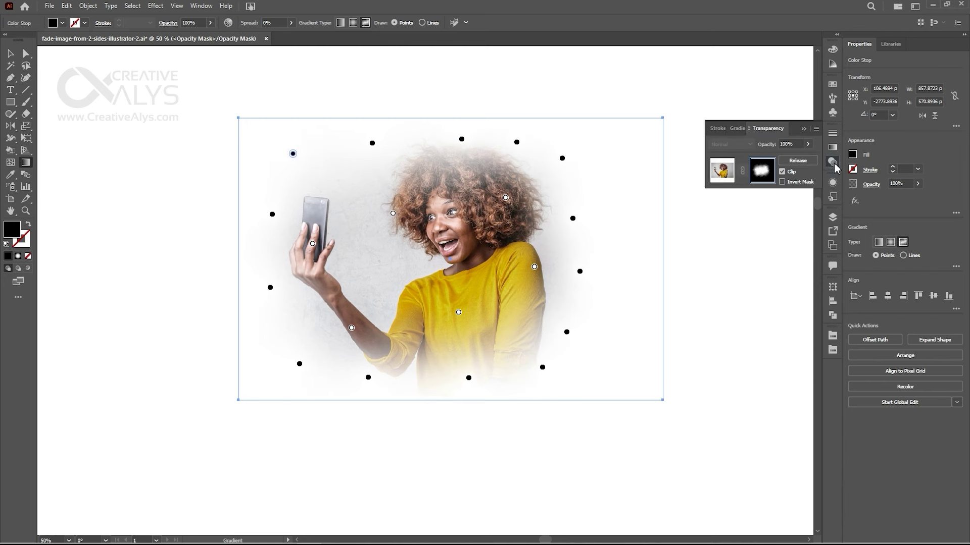
{"action": "left_click", "coordinate": [723, 170]}
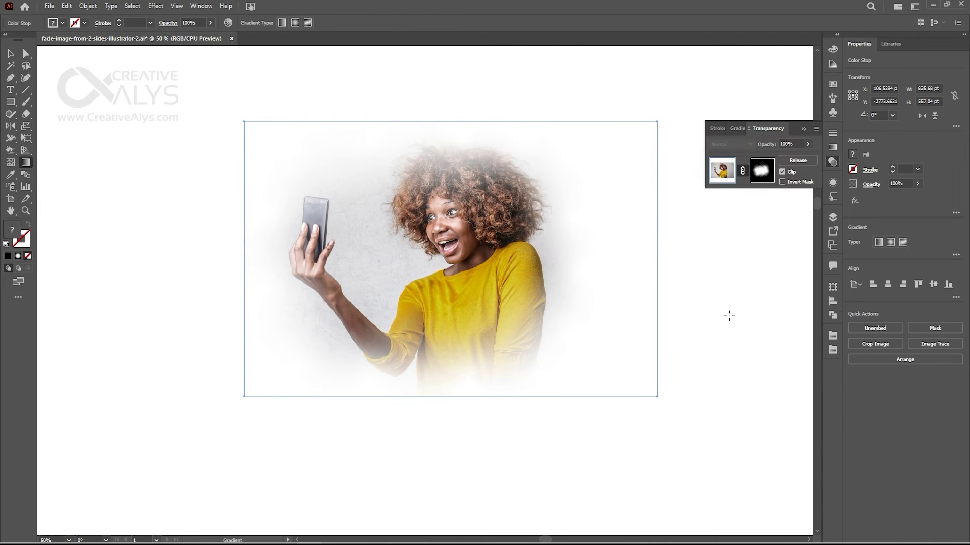
{"action": "left_click", "coordinate": [720, 304]}
Draw a black rectangle about 836 by 739 pt over the photo, send it to the back and shift it slightly left
{"action": "left_click", "coordinate": [10, 101]}
{"action": "mouse_move", "coordinate": [245, 80]}
{"action": "left_mouse_down"}
{"action": "mouse_move", "coordinate": [535, 297]}
{"action": "mouse_move", "coordinate": [671, 433]}
{"action": "mouse_move", "coordinate": [657, 447]}
{"action": "left_mouse_up"}
{"action": "right_click", "coordinate": [556, 303]}
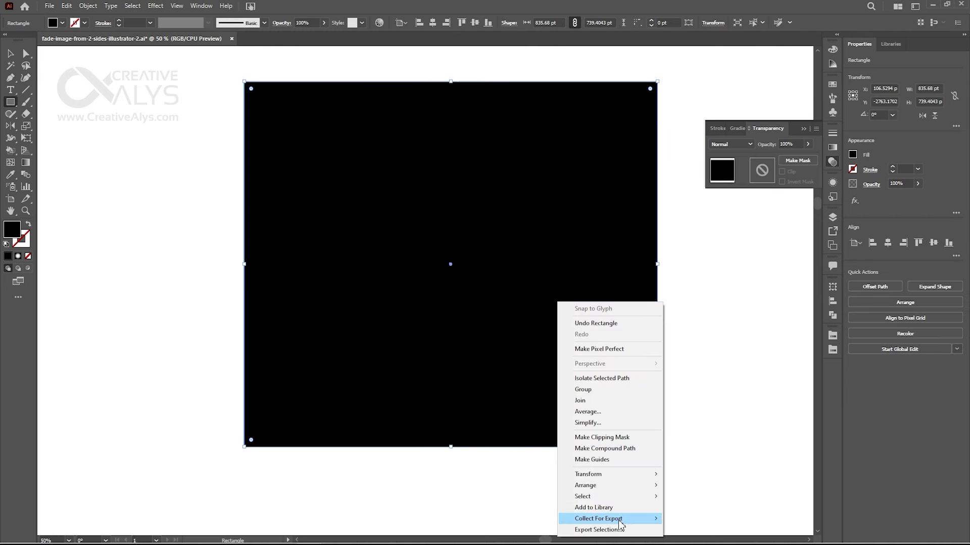
{"action": "left_click", "coordinate": [625, 486]}
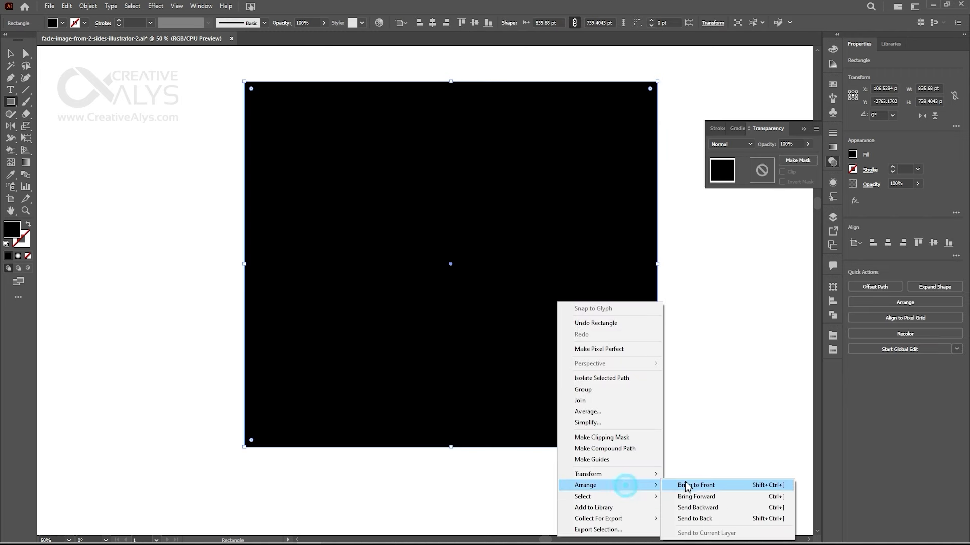
{"action": "left_click", "coordinate": [704, 518]}
{"action": "key", "text": "v"}
{"action": "left_click_drag", "start_coordinate": [596, 397], "coordinate": [611, 440]}
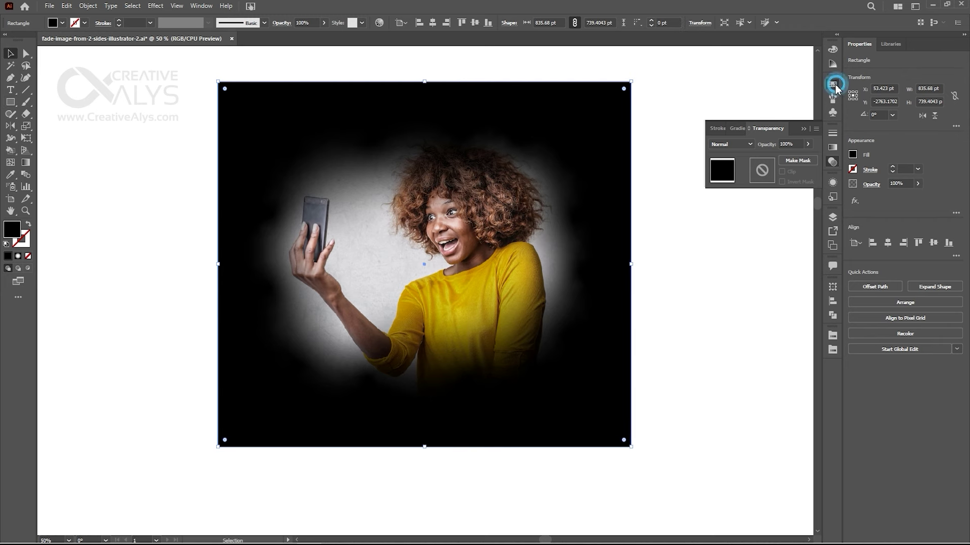
Try a series of colored swatches on the background rectangle, including red, yellow-green, dark blue and orange
{"action": "left_click", "coordinate": [833, 85]}
{"action": "left_click", "coordinate": [748, 113]}
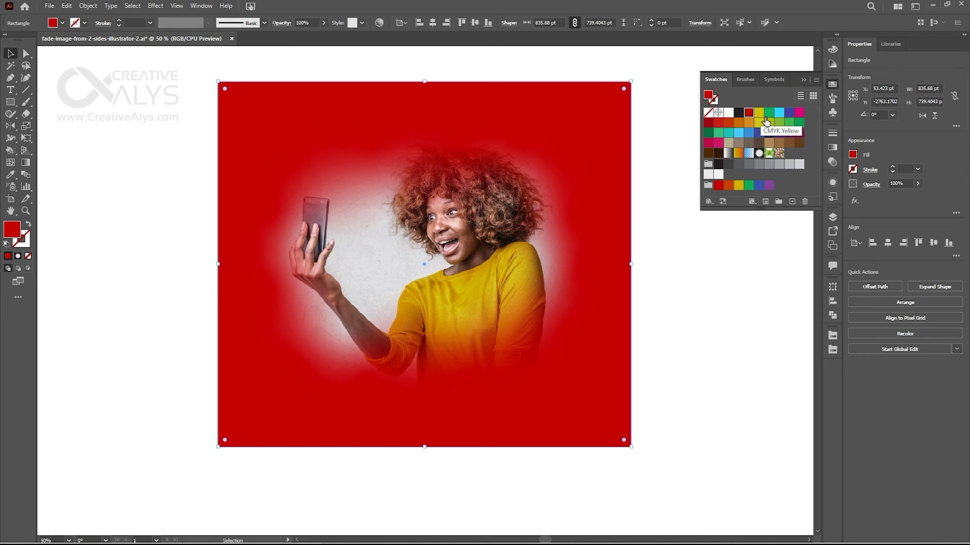
{"action": "left_click", "coordinate": [765, 119]}
{"action": "left_click", "coordinate": [769, 123]}
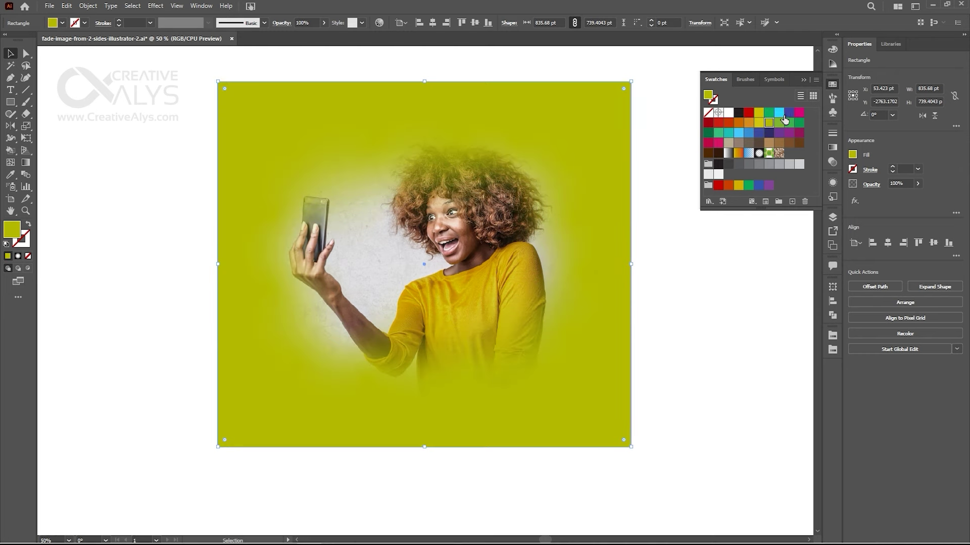
{"action": "left_click", "coordinate": [791, 113]}
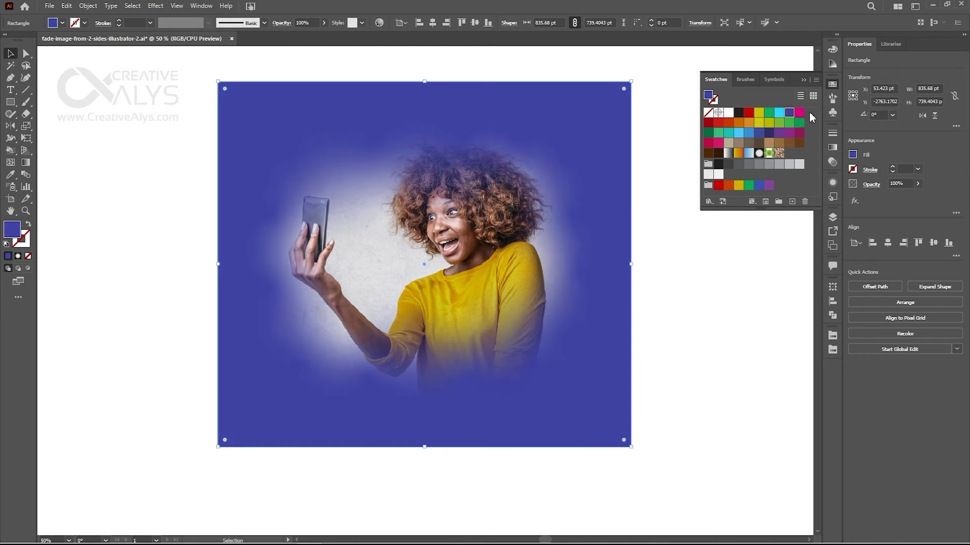
{"action": "left_click", "coordinate": [751, 124]}
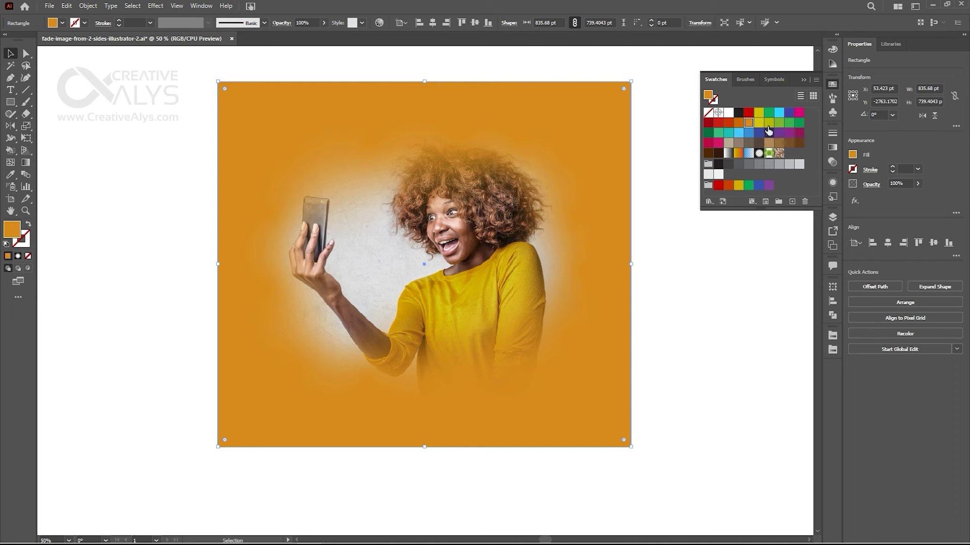
{"action": "left_click", "coordinate": [768, 124]}
{"action": "left_click", "coordinate": [758, 123]}
{"action": "left_click", "coordinate": [751, 134]}
Try progressively darker grey swatches on the background rectangle, from light to medium grey
{"action": "left_click", "coordinate": [797, 164]}
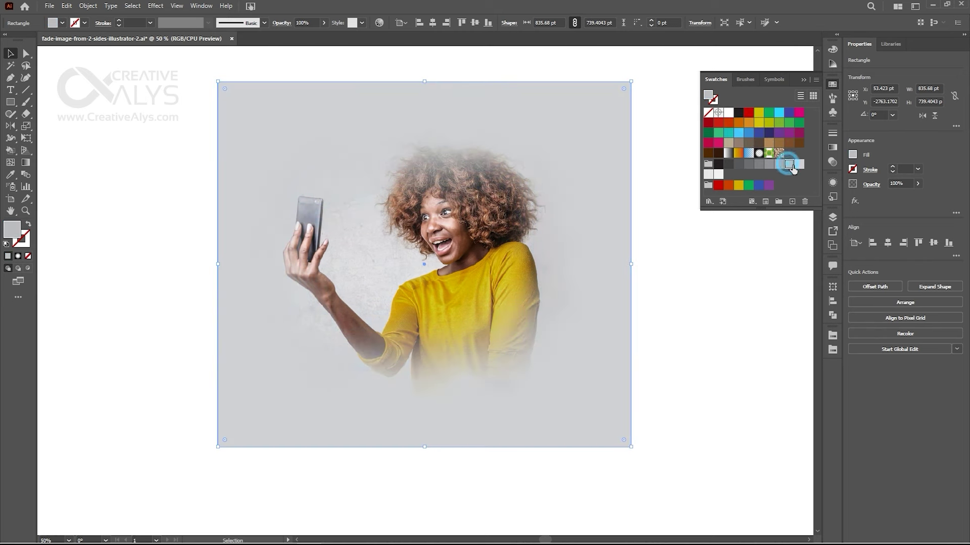
{"action": "left_click", "coordinate": [789, 165]}
{"action": "left_click", "coordinate": [781, 166]}
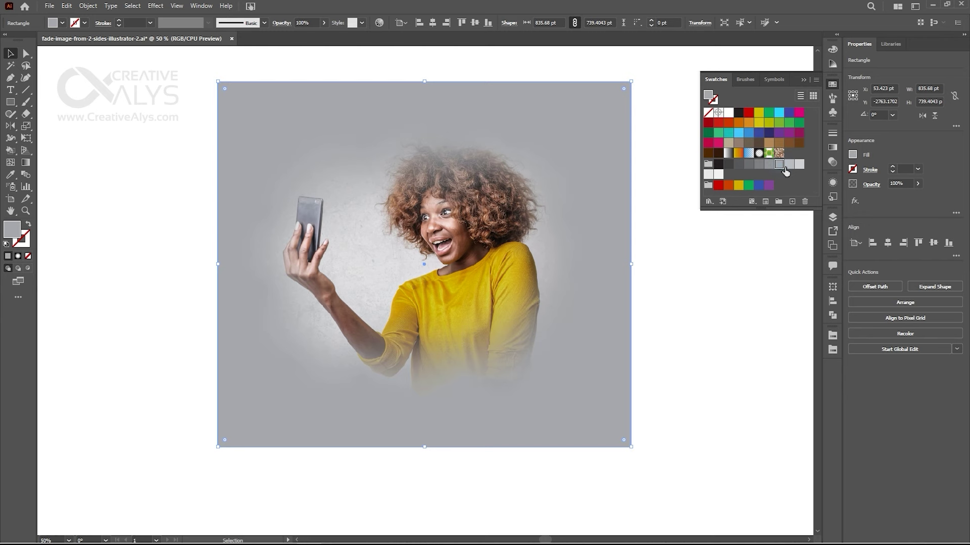
{"action": "left_click", "coordinate": [773, 168]}
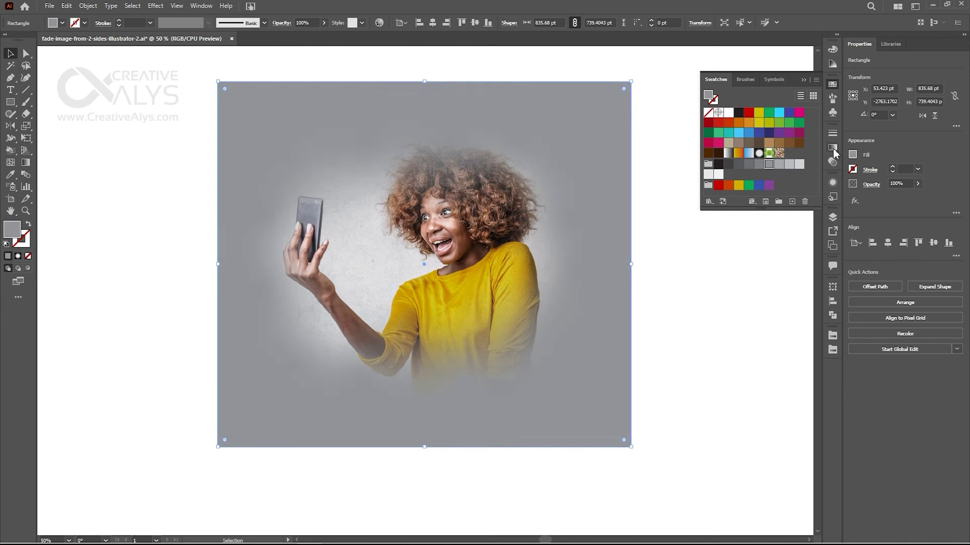
Fill the background rectangle with the white-to-black radial gradient and move its midpoint toward the white stop
{"action": "left_click", "coordinate": [833, 147]}
{"action": "left_click", "coordinate": [716, 146]}
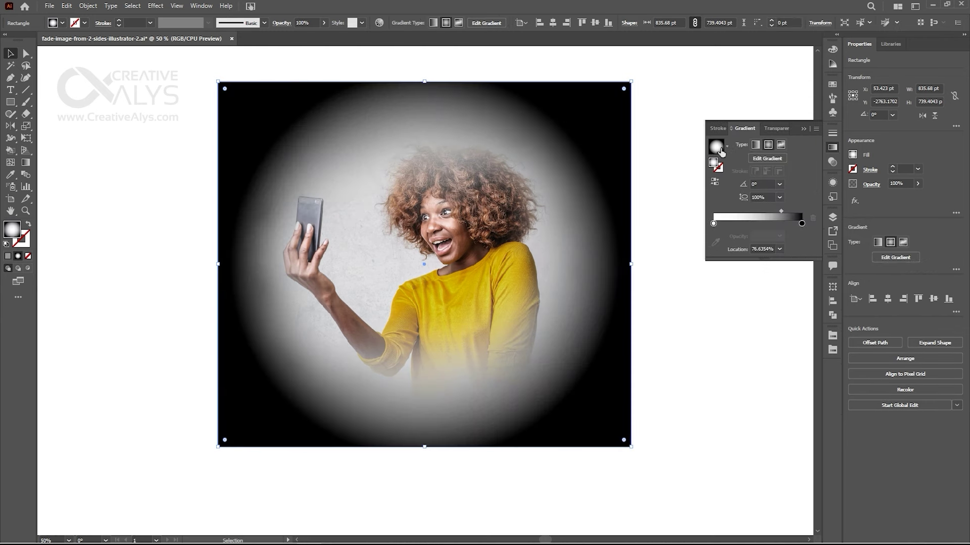
{"action": "left_click_drag", "start_coordinate": [782, 214], "coordinate": [752, 211]}
Recolor the radial gradient's black stop with the yellow sampled from the woman's sweater
{"action": "left_click", "coordinate": [802, 224]}
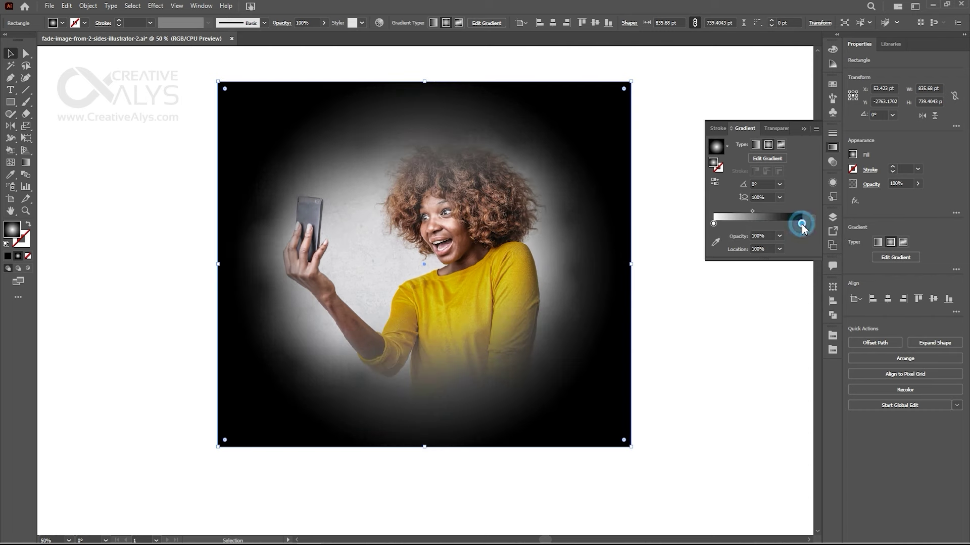
{"action": "left_click", "coordinate": [715, 243]}
{"action": "left_click", "coordinate": [511, 335]}
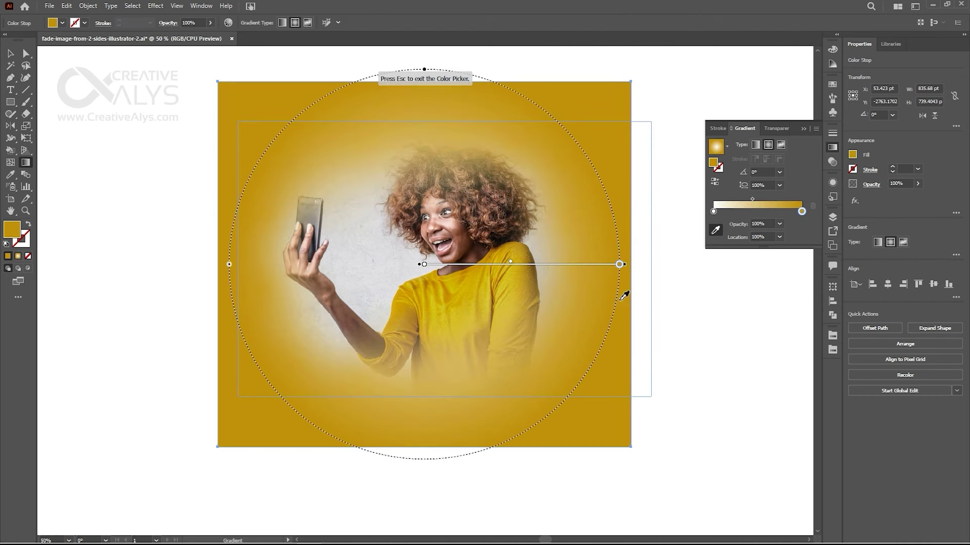
Recolor the radial gradient's white stop with the brown sampled from the woman's hair
{"action": "key", "text": "Escape"}
{"action": "left_click", "coordinate": [714, 212]}
{"action": "left_click", "coordinate": [715, 236]}
{"action": "left_click", "coordinate": [421, 180]}
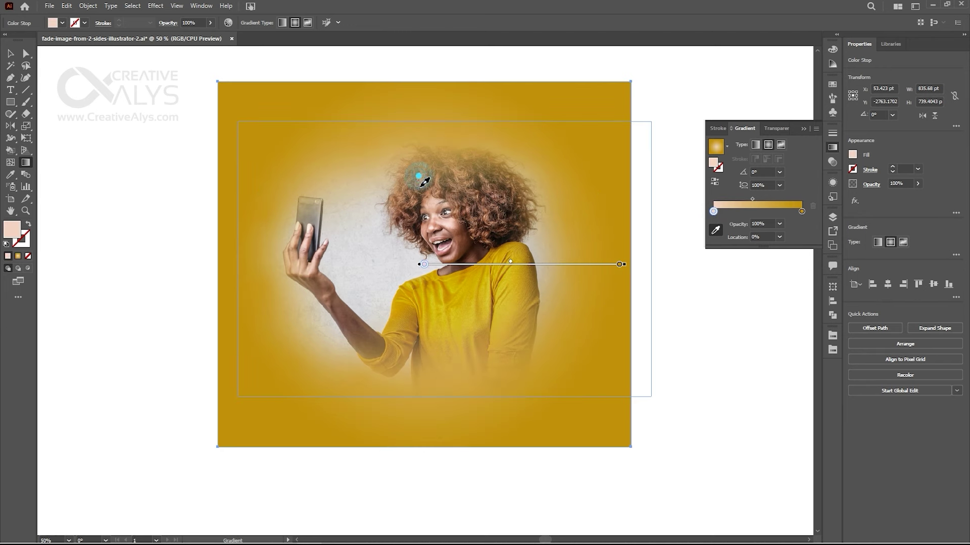
{"action": "left_click", "coordinate": [493, 200]}
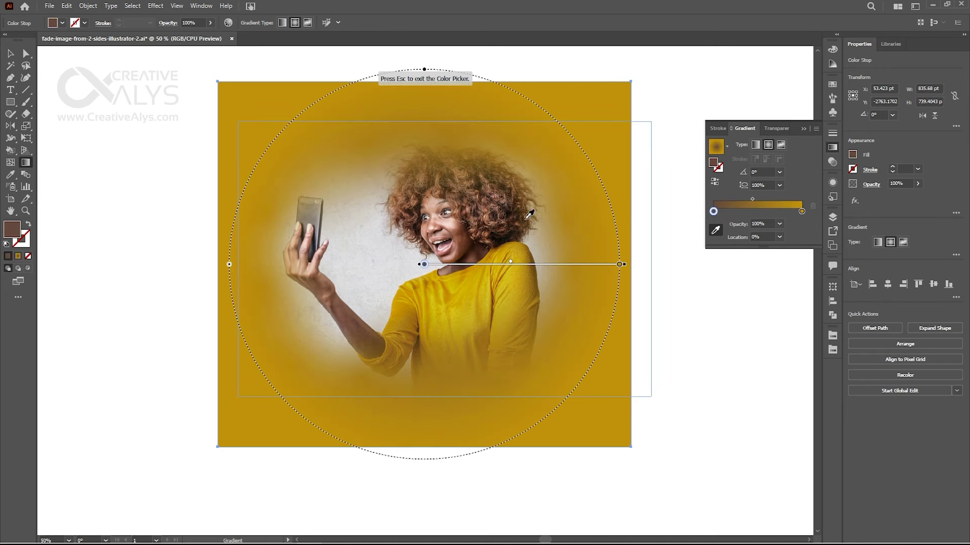
Change the background gradient to linear and run it vertically at -90° across the middle of the rectangle
{"action": "left_click", "coordinate": [755, 147]}
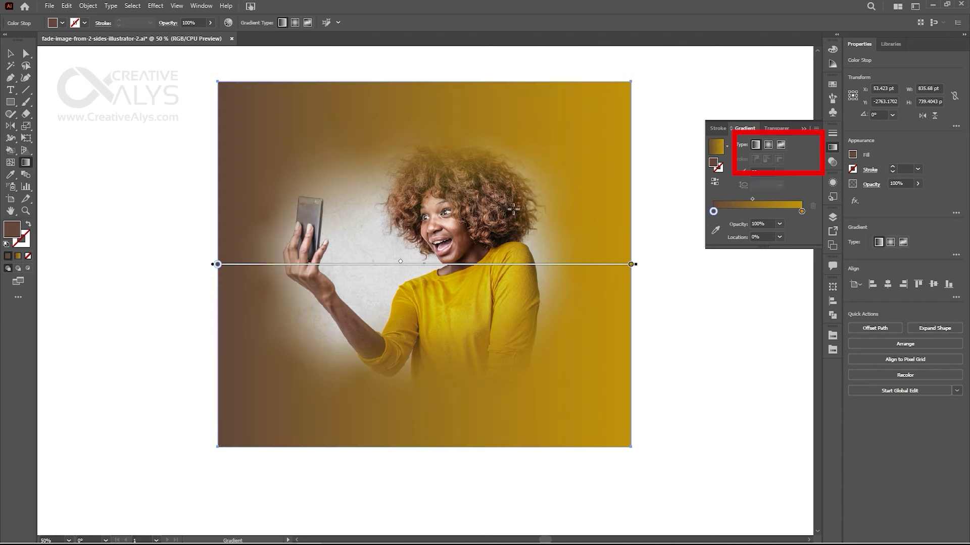
{"action": "left_click_drag", "start_coordinate": [431, 143], "coordinate": [424, 426]}
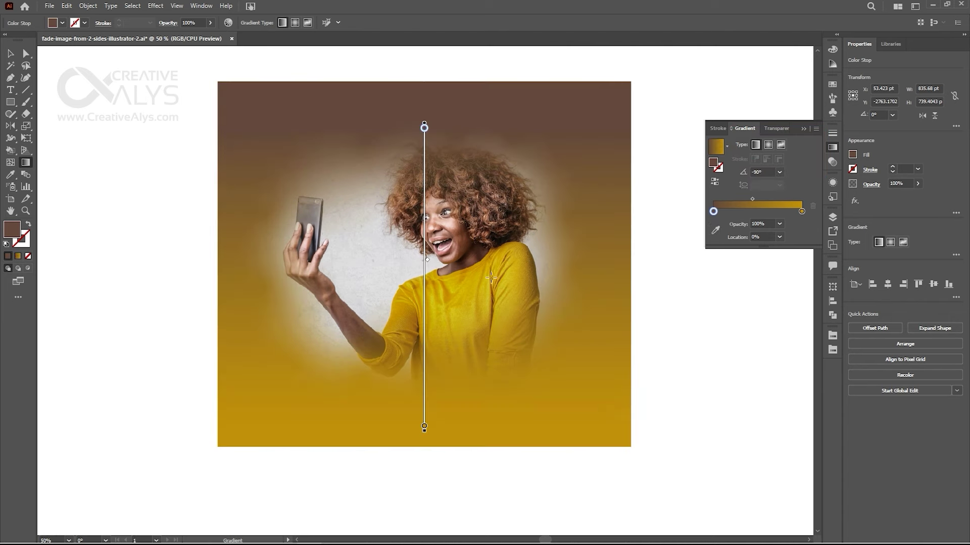
{"action": "left_click_drag", "start_coordinate": [424, 190], "coordinate": [425, 349]}
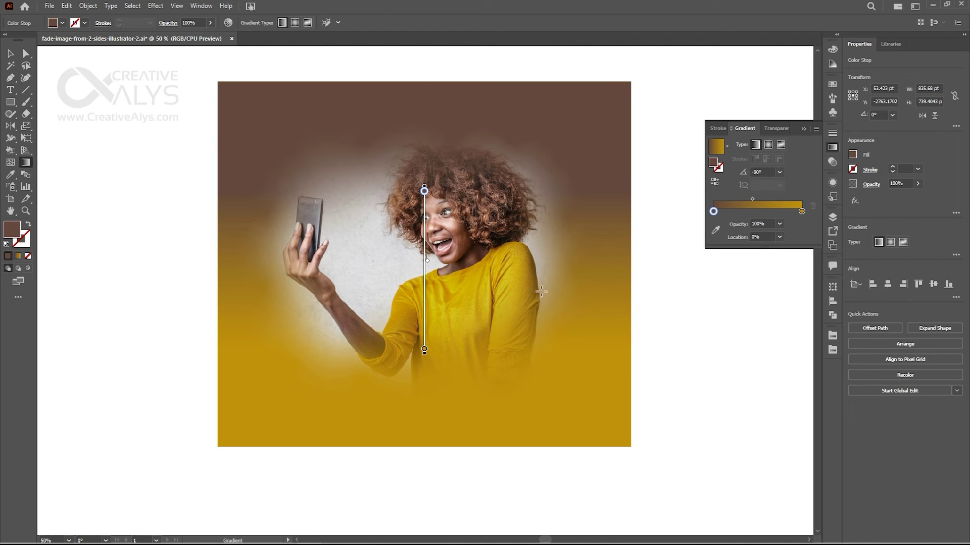
Recolor the gradient's brown stop with the light grey sampled from the photo's wall and shift the blend lower, then deselect the rectangle
{"action": "key", "text": "v"}
{"action": "left_click", "coordinate": [715, 231]}
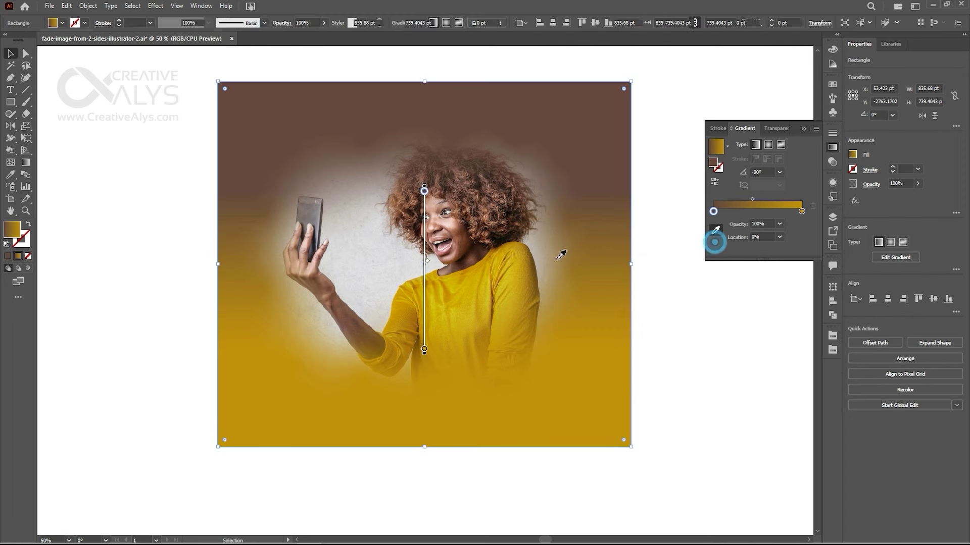
{"action": "left_click", "coordinate": [370, 260]}
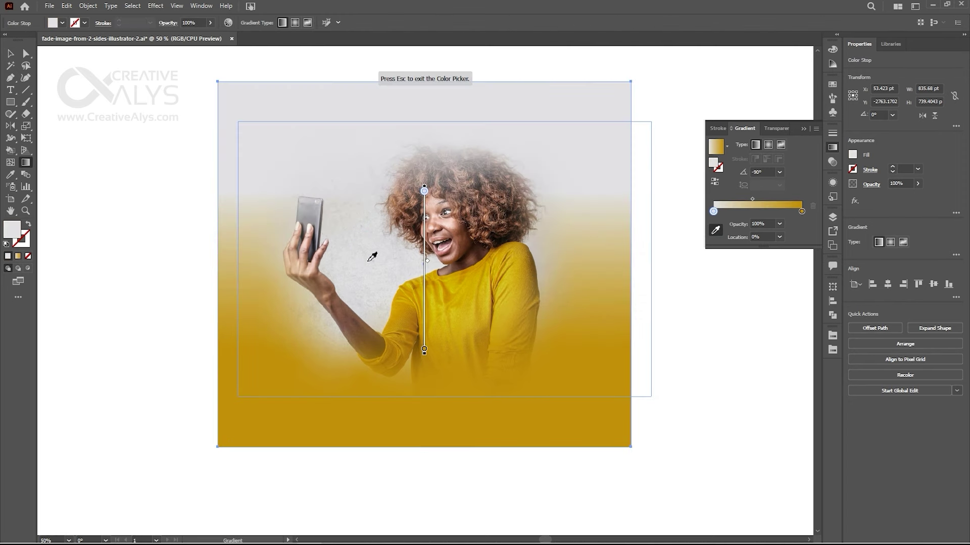
{"action": "key", "text": "Escape"}
{"action": "left_click_drag", "start_coordinate": [424, 229], "coordinate": [426, 281]}
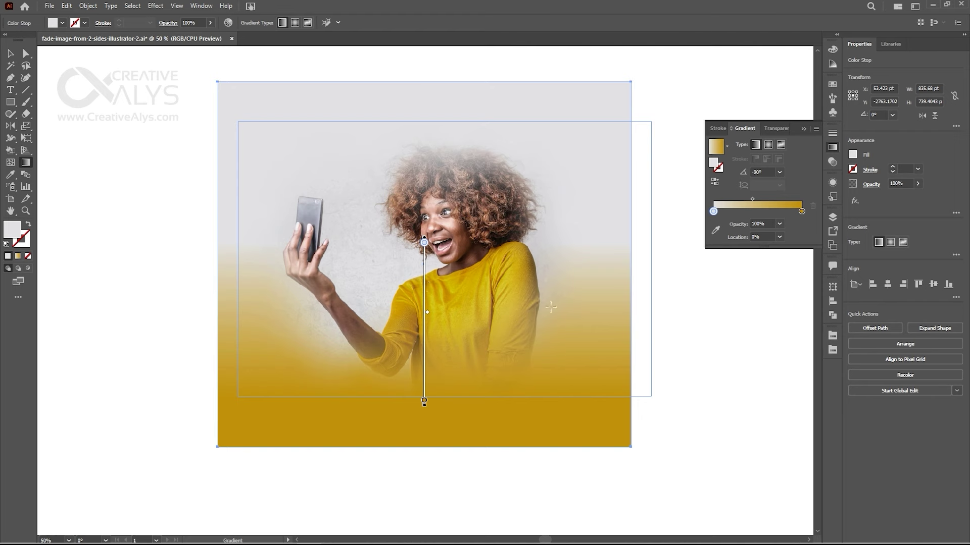
{"action": "left_click", "coordinate": [832, 162]}
{"action": "key", "text": "v"}
{"action": "left_click", "coordinate": [682, 309]}
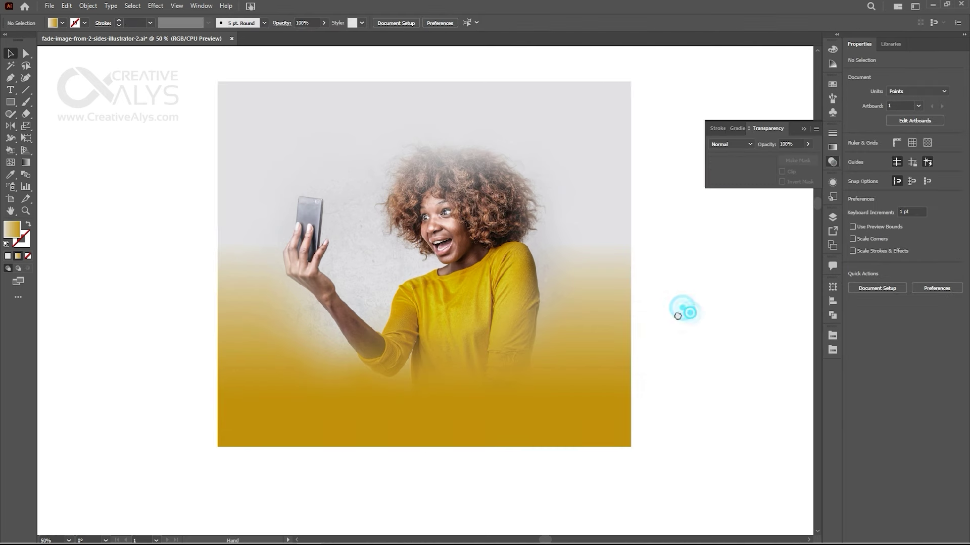
Add the title "IMAGE FADE FREELY" and scale it to about 74 pt above the woman's head
{"action": "left_click_drag", "start_coordinate": [549, 305], "coordinate": [525, 301]}
{"action": "key", "text": "t"}
{"action": "left_click", "coordinate": [677, 314]}
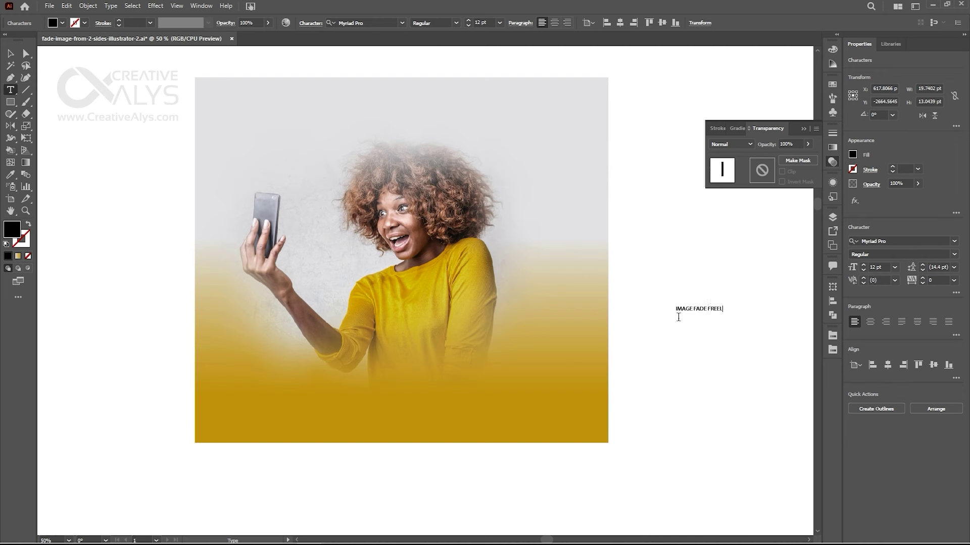
{"action": "key", "text": "Escape"}
{"action": "left_click_drag", "start_coordinate": [713, 310], "coordinate": [520, 129]}
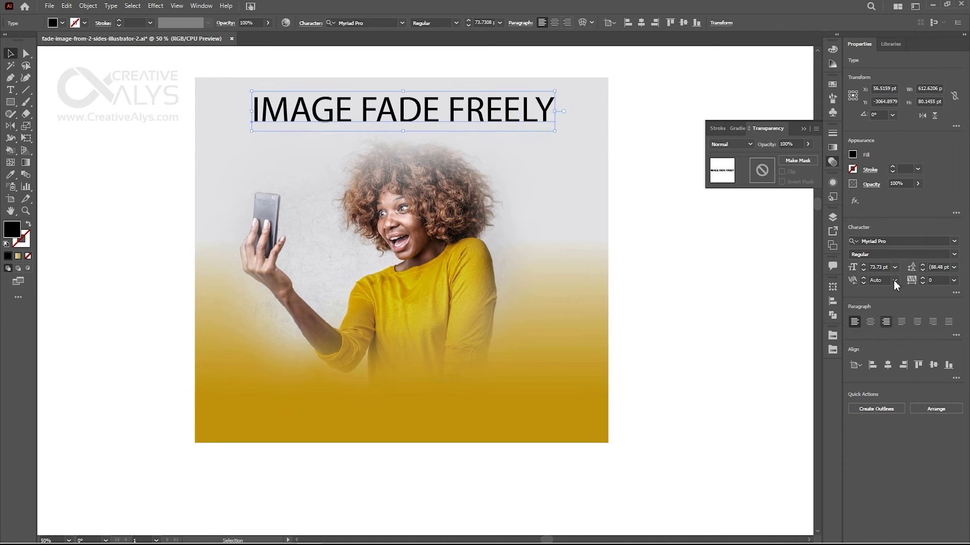
Set the title's font to Montserrat Bold and center it across the top of the design
{"action": "left_click", "coordinate": [899, 242]}
{"action": "type", "text": "MON"}
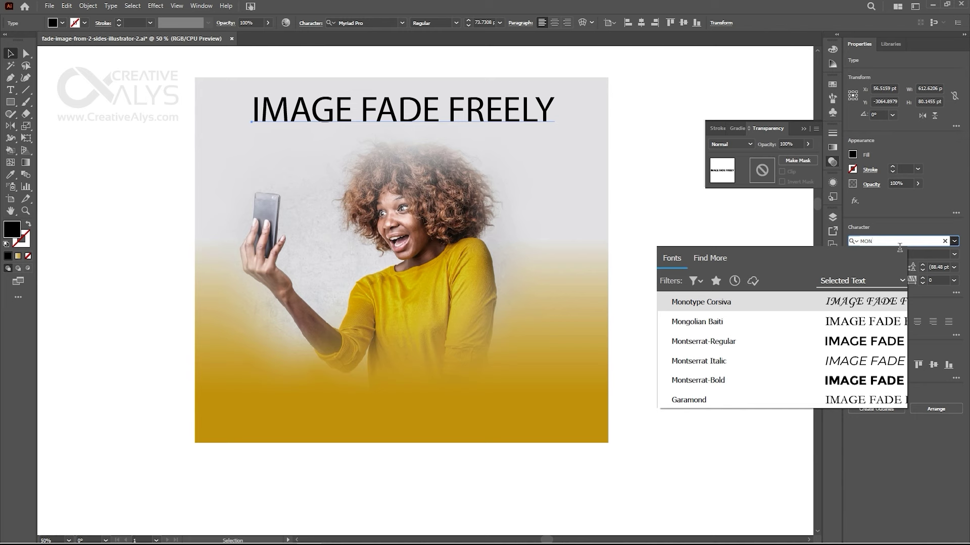
{"action": "left_click", "coordinate": [744, 381]}
{"action": "left_click_drag", "start_coordinate": [524, 117], "coordinate": [483, 116]}
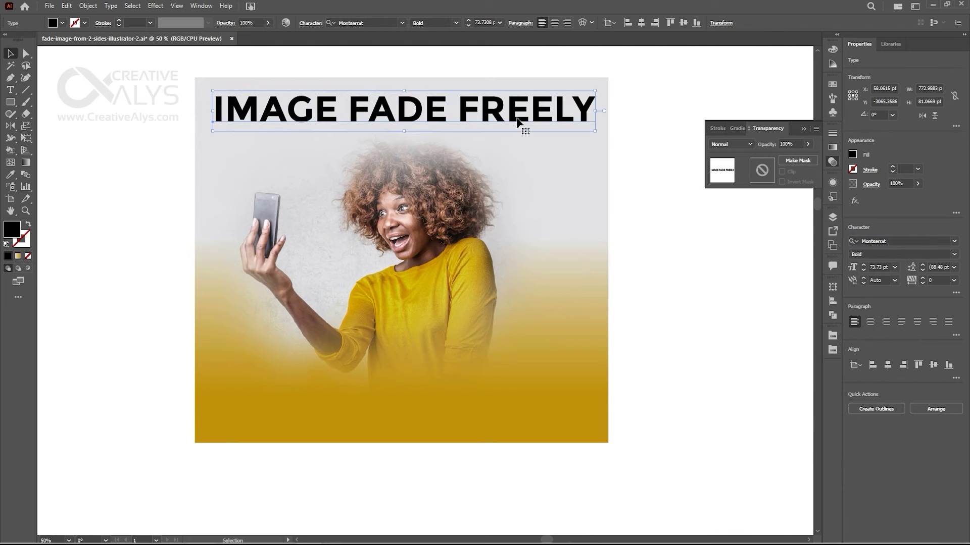
{"action": "left_click_drag", "start_coordinate": [515, 116], "coordinate": [515, 412]}
{"action": "double_click", "coordinate": [515, 405]}
{"action": "key", "text": "ctrl+a"}
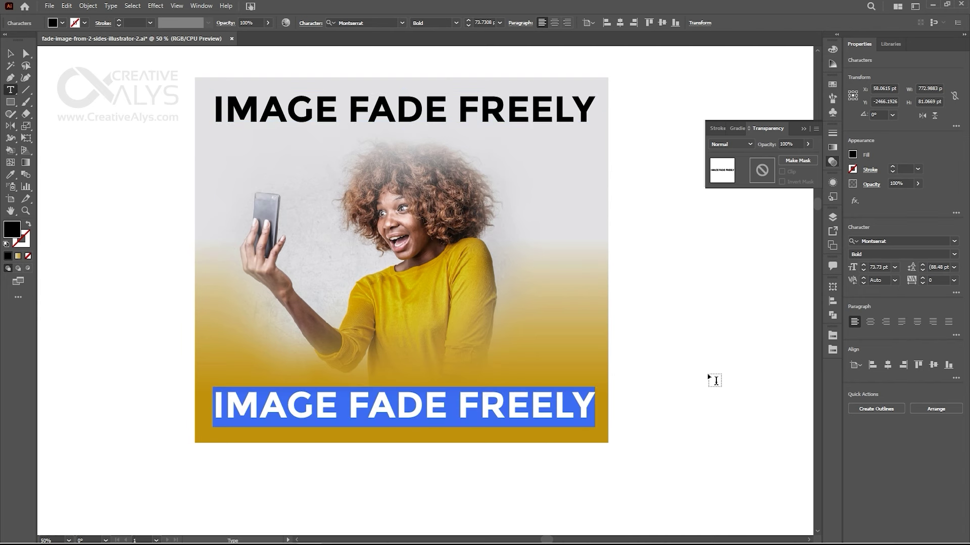
{"action": "type", "text": "WWW.CRE"}
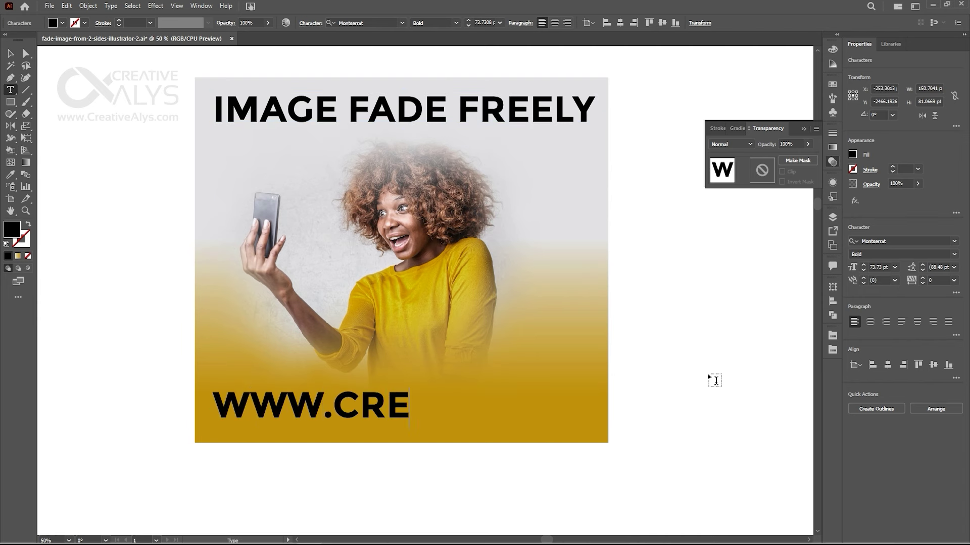
{"action": "type", "text": "ATIVEALYS.COM"}
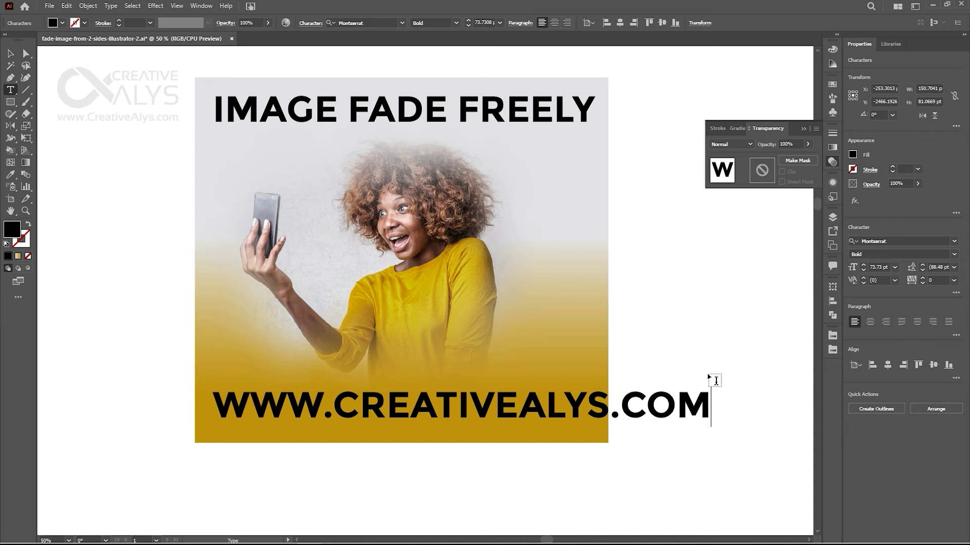
Scale the web address to about 56 pt so it fits the background's width, and position it near the lower edge
{"action": "left_click", "coordinate": [11, 52]}
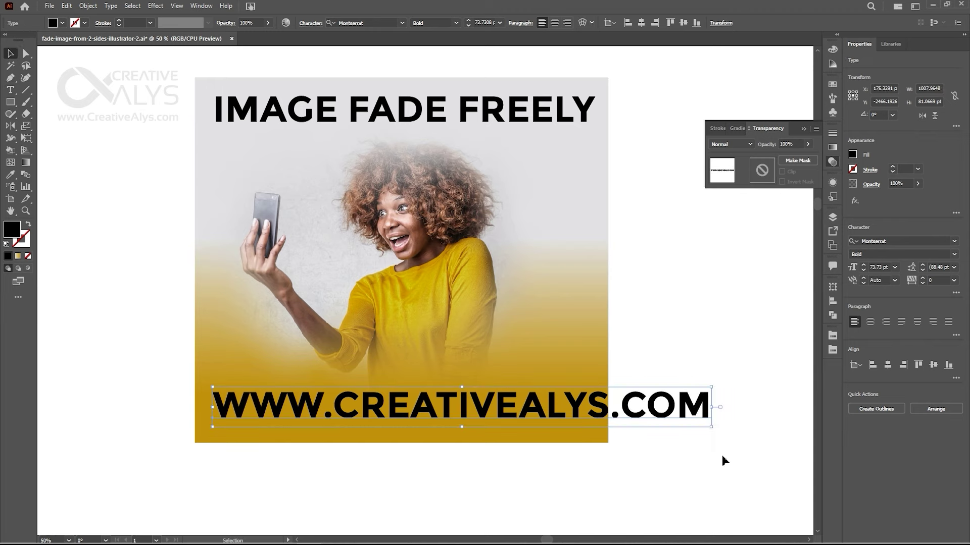
{"action": "left_click_drag", "start_coordinate": [716, 433], "coordinate": [596, 427]}
{"action": "left_click_drag", "start_coordinate": [536, 411], "coordinate": [581, 412]}
{"action": "left_click", "coordinate": [547, 414]}
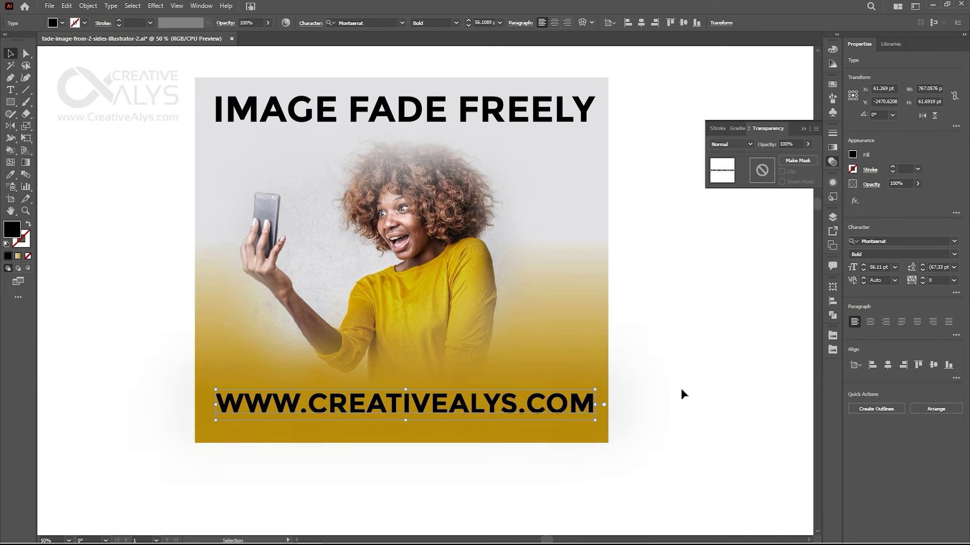
{"action": "left_click", "coordinate": [472, 124]}
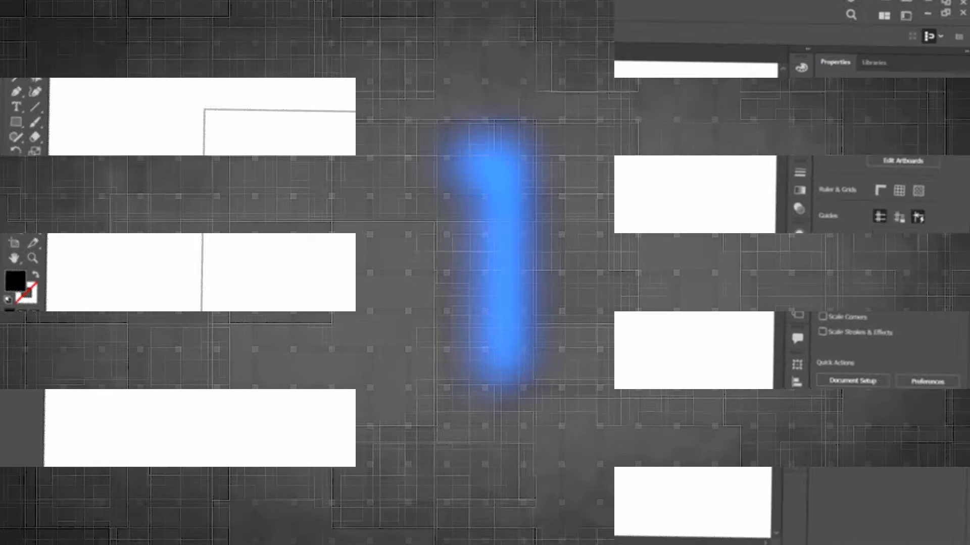
In Repeat-Tool-Illustrator.ai, draw a narrow vertical ellipse about 33 px wide and 106 px high in the artboard's upper middle
{"action": "left_click_drag", "start_coordinate": [514, 316], "coordinate": [519, 318]}
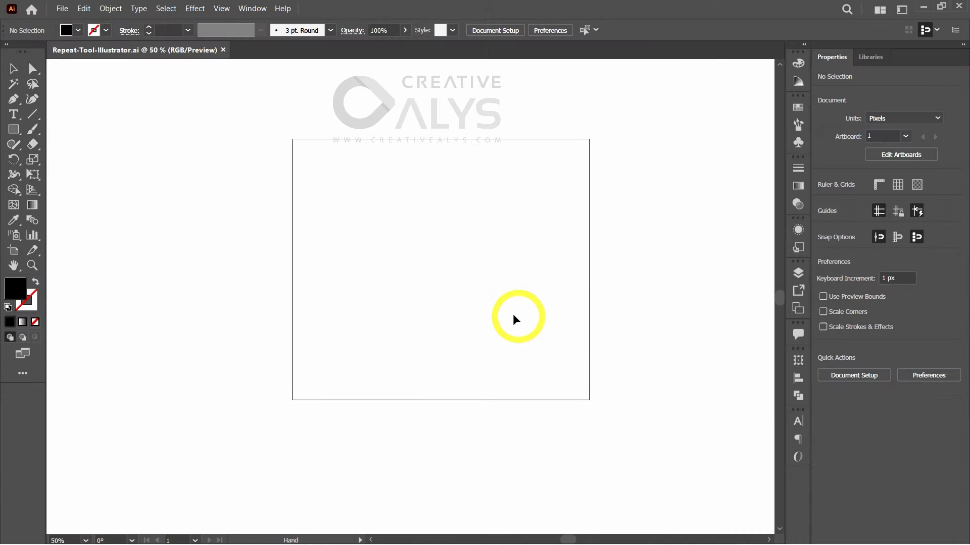
{"action": "left_click", "coordinate": [435, 271], "text": "ctrl"}
{"action": "left_click_drag", "start_coordinate": [469, 296], "coordinate": [463, 294]}
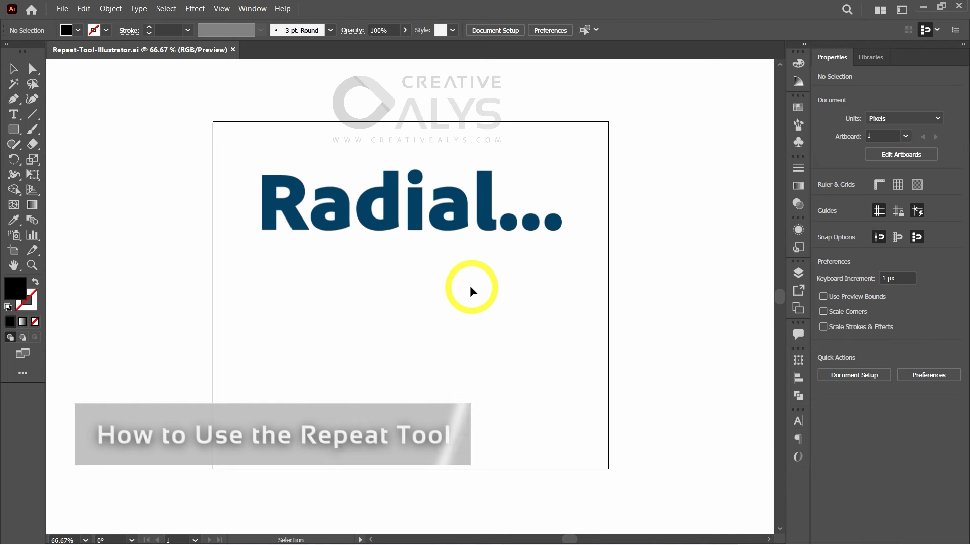
{"action": "left_click_drag", "start_coordinate": [15, 130], "coordinate": [85, 158]}
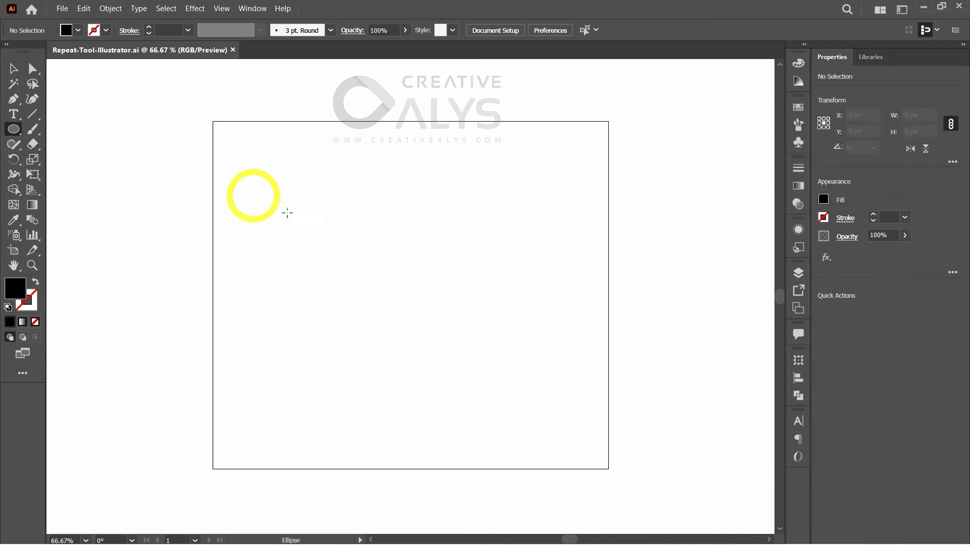
{"action": "left_click_drag", "start_coordinate": [403, 182], "coordinate": [425, 252]}
Convert the ellipse's lower and upper anchor points to sharp corners to form a petal, and select the petal
{"action": "key", "text": "a"}
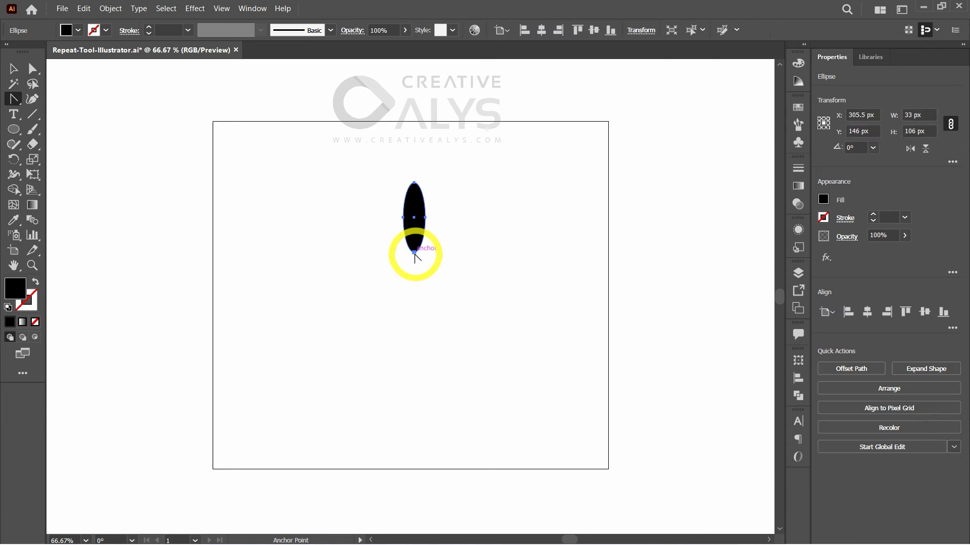
{"action": "left_click", "coordinate": [414, 252]}
{"action": "left_click", "coordinate": [414, 182]}
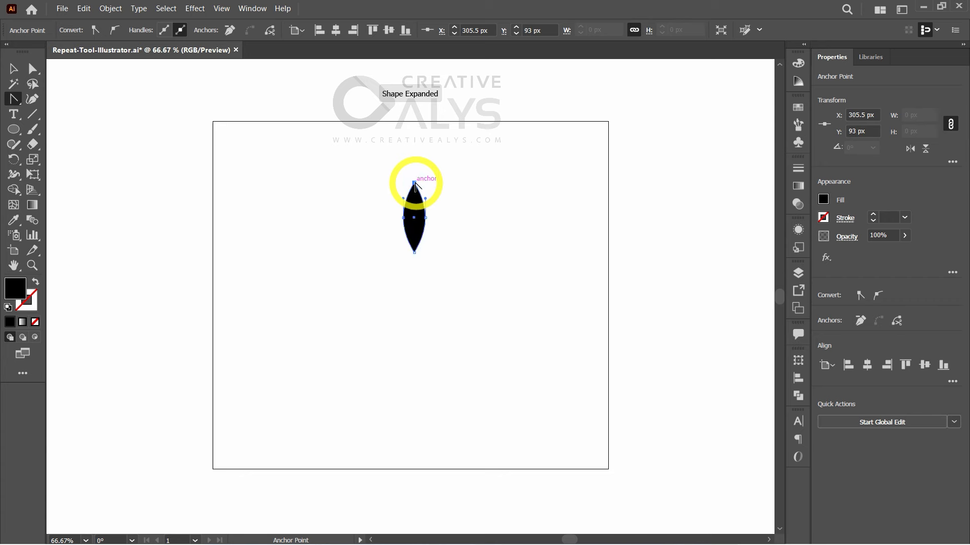
{"action": "key", "text": "v"}
{"action": "left_click", "coordinate": [462, 241]}
{"action": "left_click", "coordinate": [411, 231]}
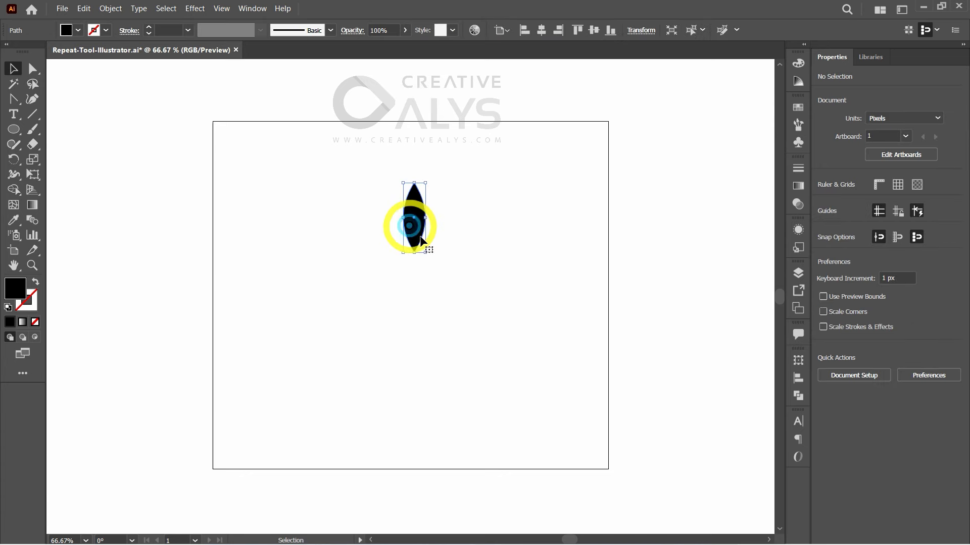
Check the petal in outline view, then swap its fill and stroke to give it a black outline without fill
{"action": "key", "text": "ctrl+y"}
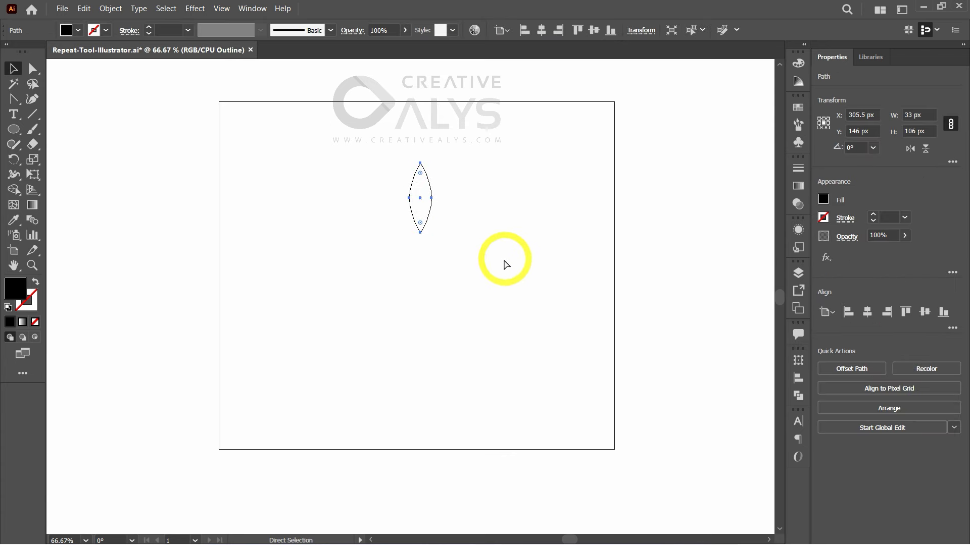
{"action": "key", "text": "ctrl+y"}
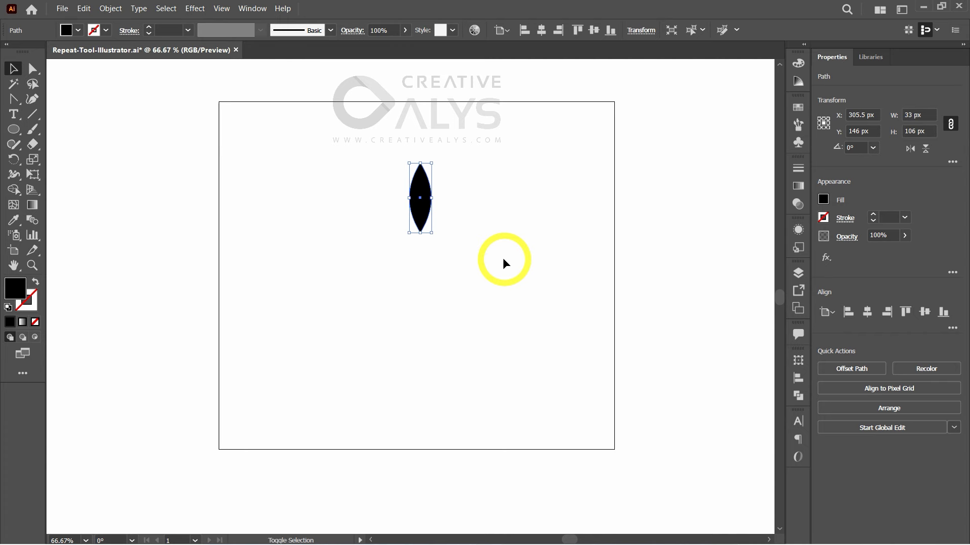
{"action": "left_click", "coordinate": [798, 63]}
{"action": "key", "text": "shift+x"}
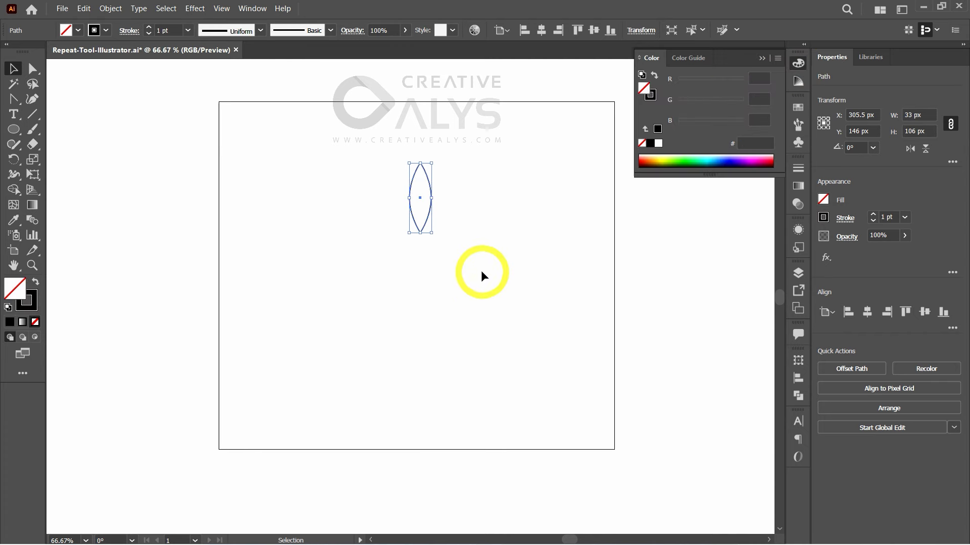
Set the leaf path's stroke weight to 2 pt and apply a Radial repeat to it
{"action": "left_click", "coordinate": [886, 217]}
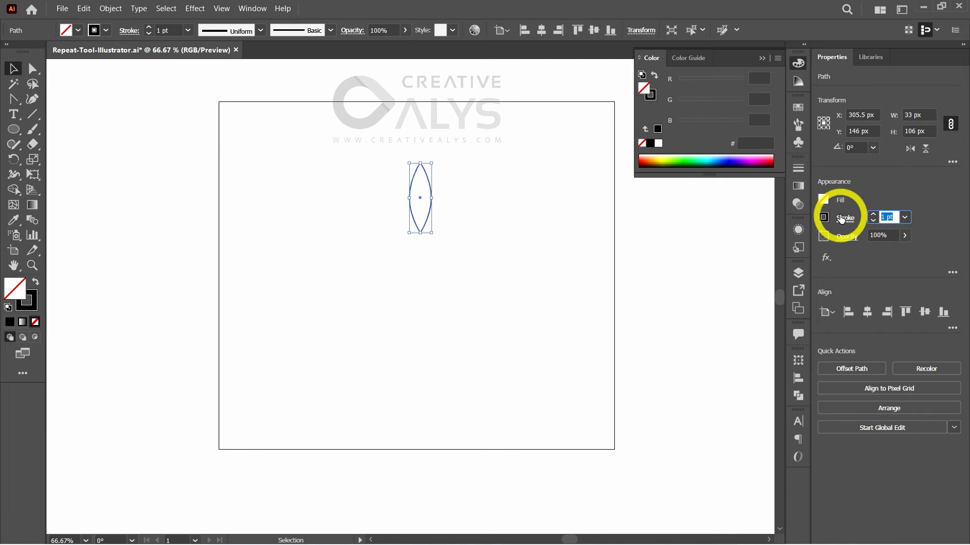
{"action": "left_click_drag", "start_coordinate": [465, 243], "coordinate": [353, 176]}
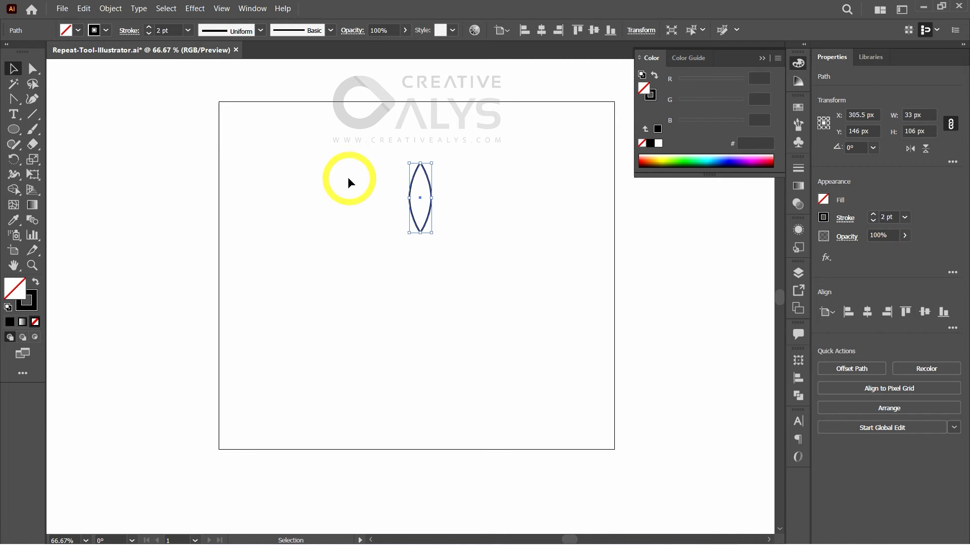
{"action": "left_click", "coordinate": [112, 9]}
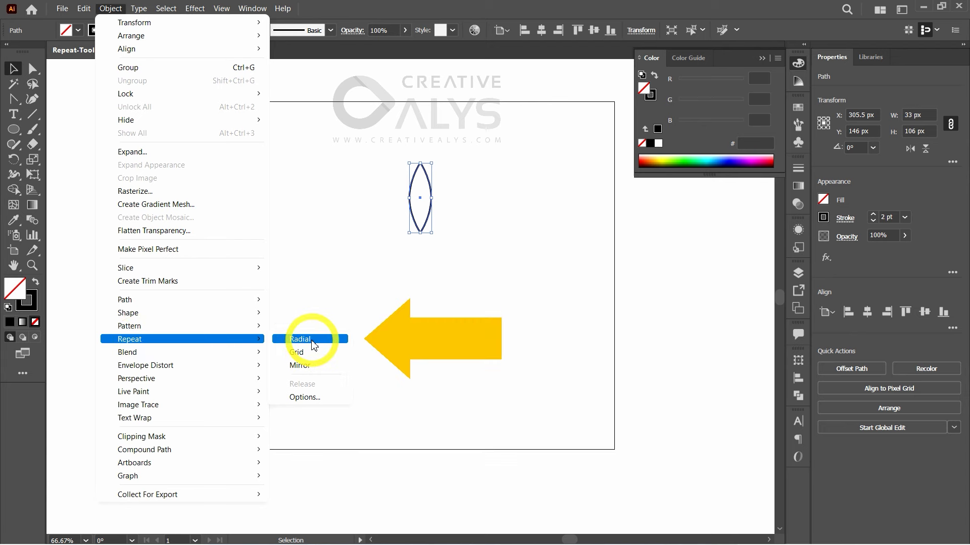
{"action": "left_click", "coordinate": [312, 345]}
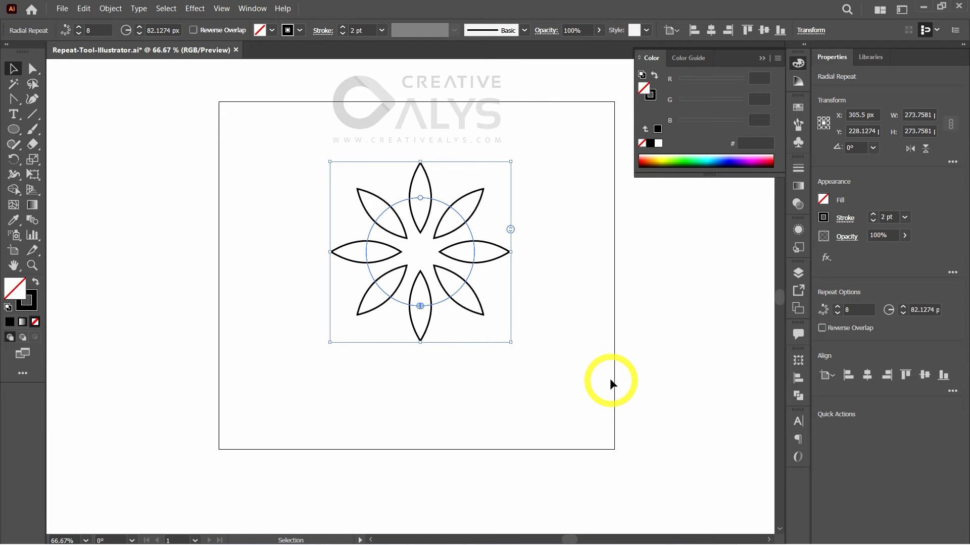
Swap the radial repeat's fill and stroke so the petals have a black fill and no stroke
{"action": "key", "text": "ctrl+plus"}
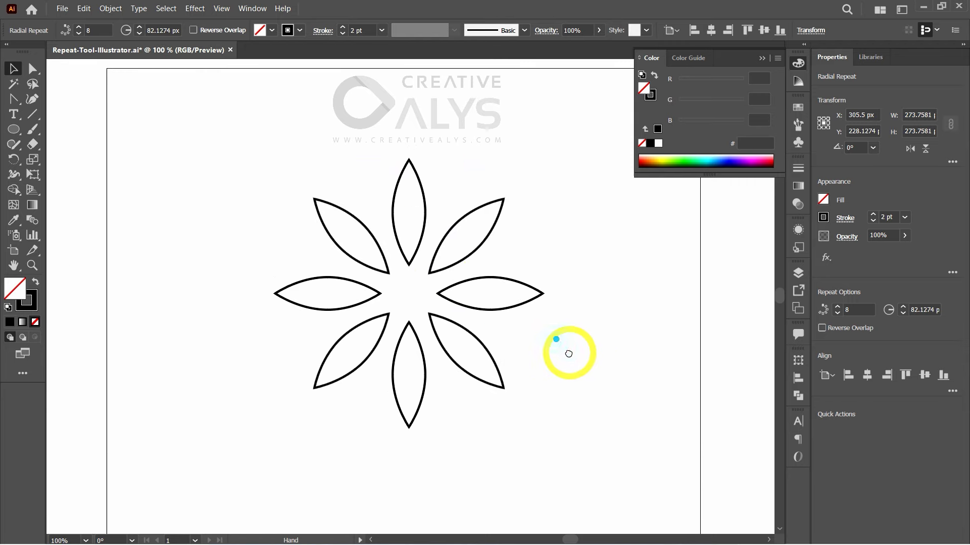
{"action": "key", "text": "shift+x"}
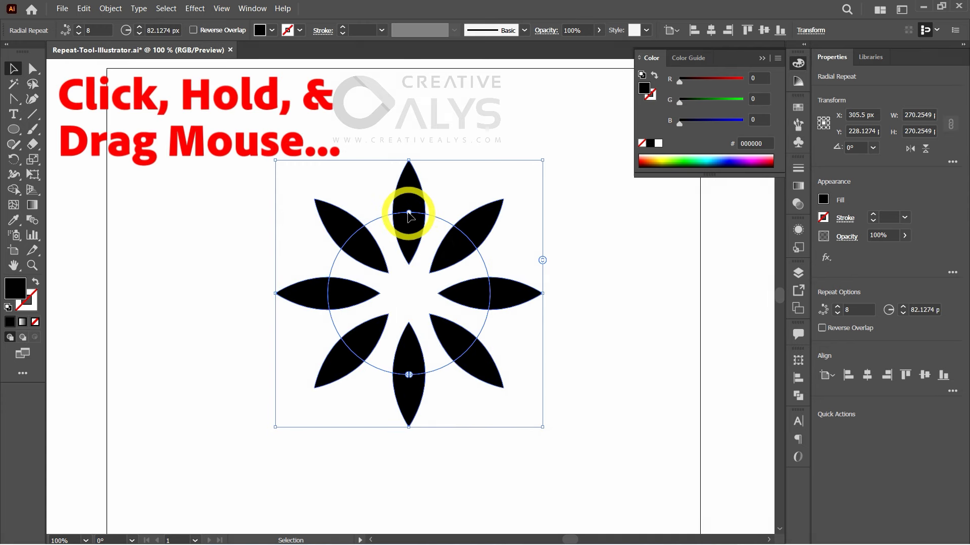
Try adjusting the radial repeat's radius to about 81.4 px, then undo the change
{"action": "mouse_move", "coordinate": [409, 212]}
{"action": "left_mouse_down"}
{"action": "mouse_move", "coordinate": [421, 176]}
{"action": "mouse_move", "coordinate": [398, 151]}
{"action": "mouse_move", "coordinate": [401, 231]}
{"action": "mouse_move", "coordinate": [400, 189]}
{"action": "mouse_move", "coordinate": [409, 189]}
{"action": "mouse_move", "coordinate": [407, 213]}
{"action": "left_mouse_up"}
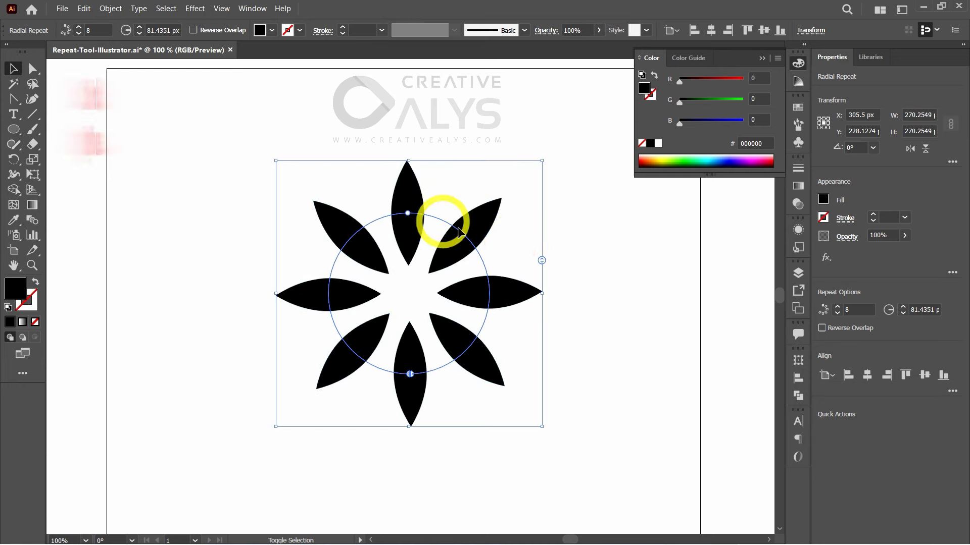
{"action": "key", "text": "ctrl+z"}
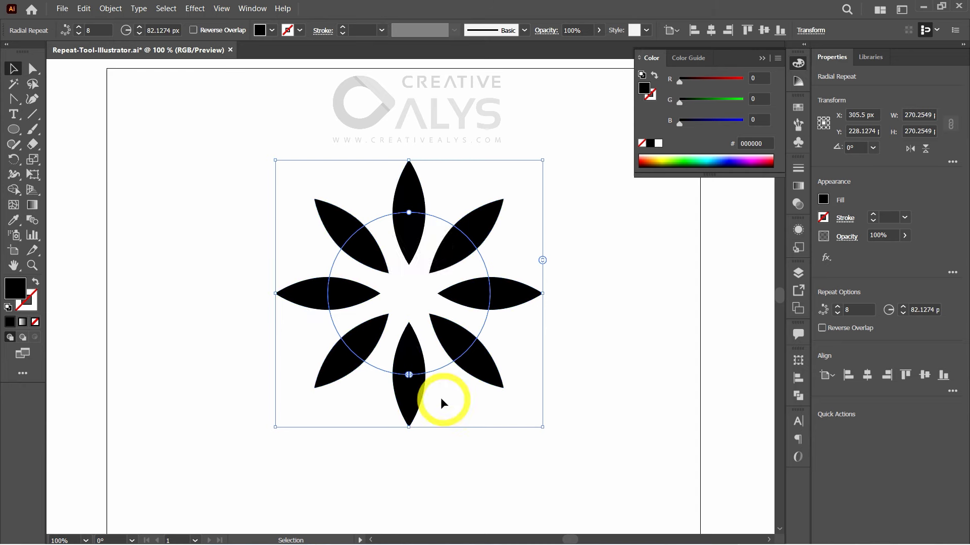
Trim the radial repeat's arc from both ends so that only four petals are shown
{"action": "left_click", "coordinate": [409, 375]}
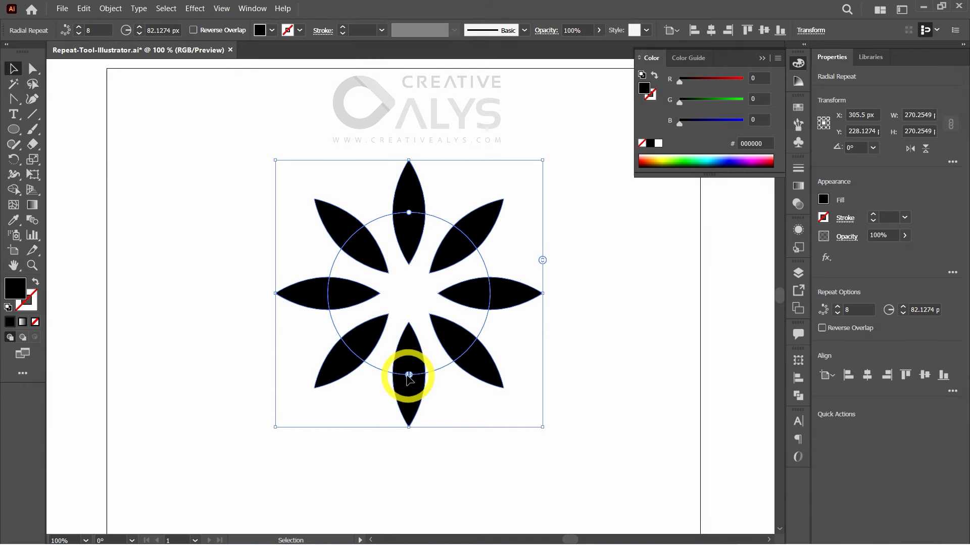
{"action": "left_click_drag", "start_coordinate": [409, 376], "coordinate": [330, 269]}
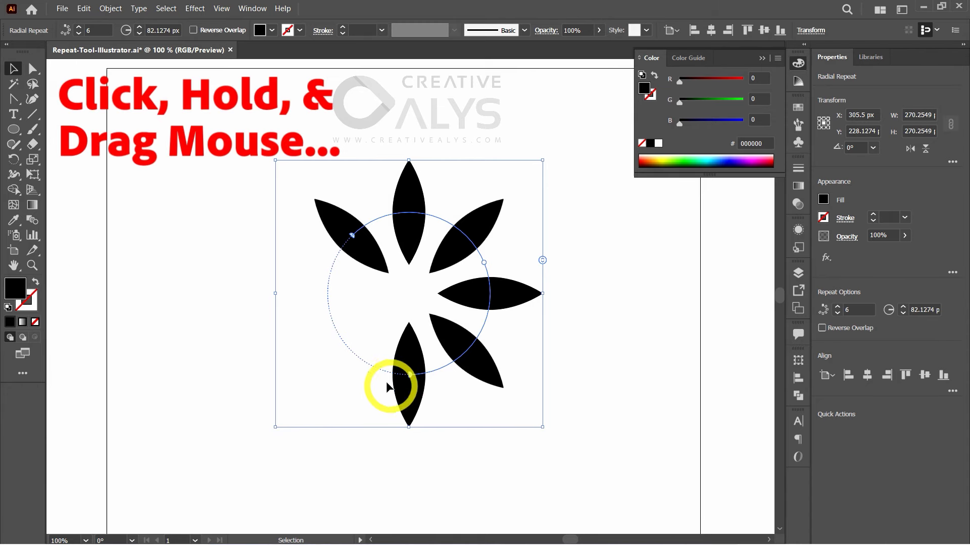
{"action": "left_click_drag", "start_coordinate": [410, 373], "coordinate": [479, 325]}
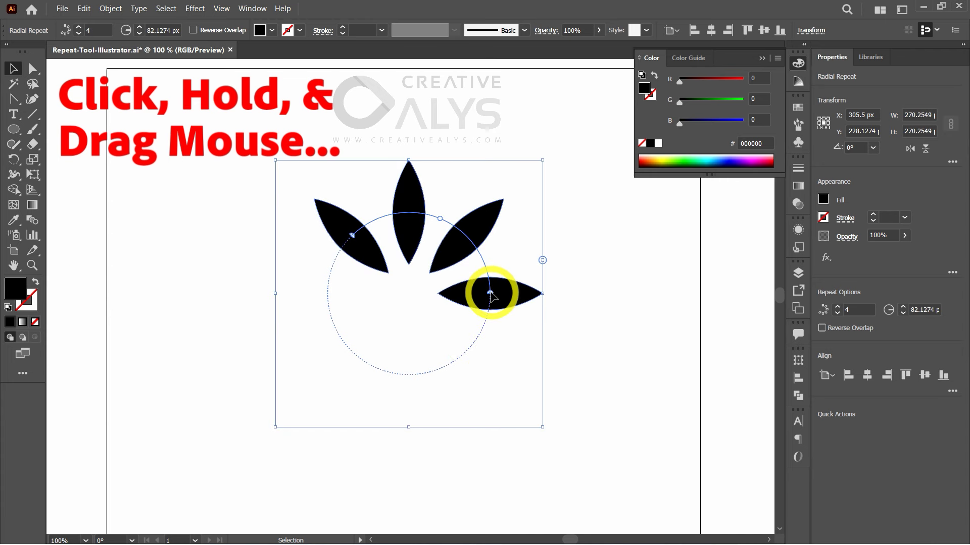
Extend the trimmed arc of the radial repeat back to a full circle of eight petals
{"action": "left_click_drag", "start_coordinate": [489, 292], "coordinate": [480, 322]}
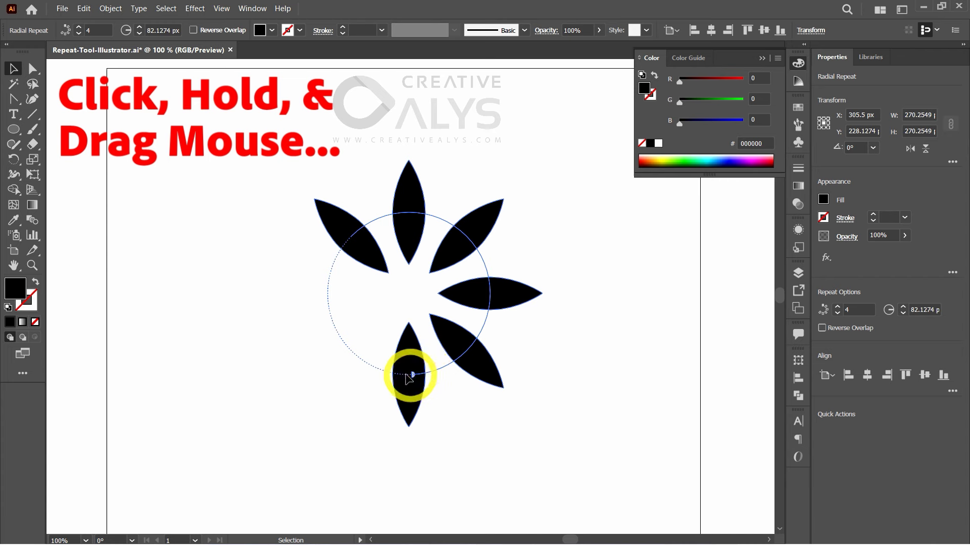
{"action": "left_click_drag", "start_coordinate": [347, 348], "coordinate": [328, 327]}
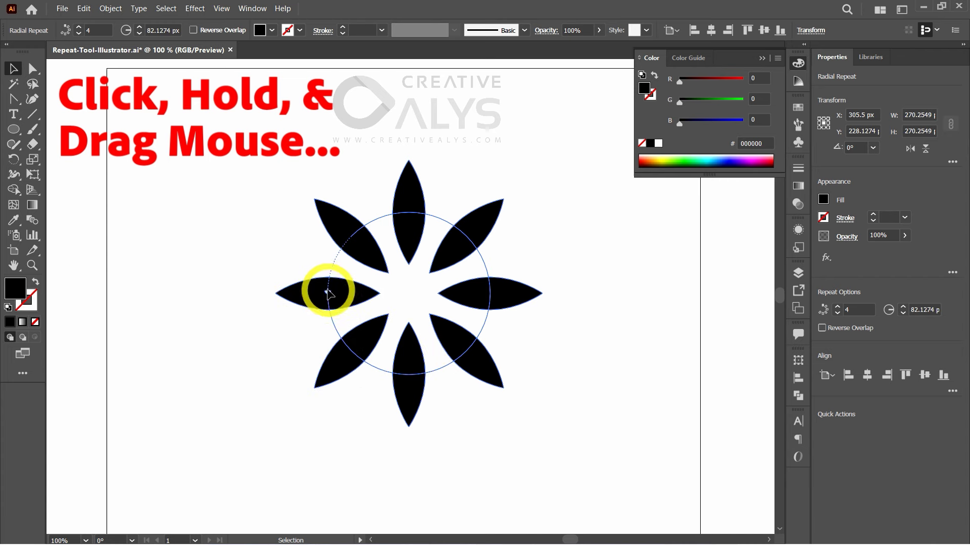
{"action": "left_click_drag", "start_coordinate": [329, 298], "coordinate": [383, 377]}
{"action": "left_click_drag", "start_coordinate": [352, 235], "coordinate": [353, 259]}
{"action": "left_click_drag", "start_coordinate": [363, 357], "coordinate": [365, 358]}
{"action": "key", "text": "ctrl+shift+a"}
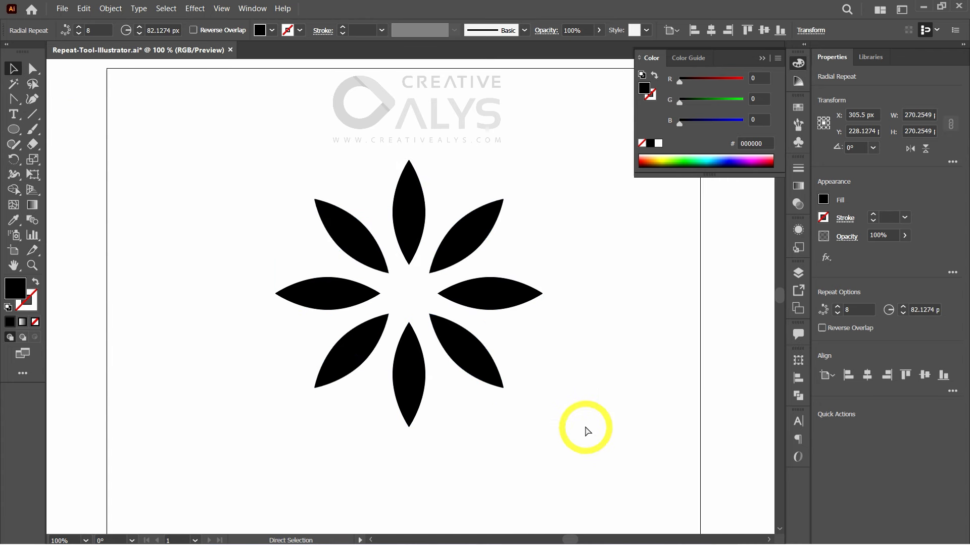
{"action": "key", "text": "ctrl+z"}
{"action": "key", "text": "ctrl+z"}
{"action": "key", "text": "ctrl+shift+z"}
{"action": "key", "text": "ctrl+shift+z"}
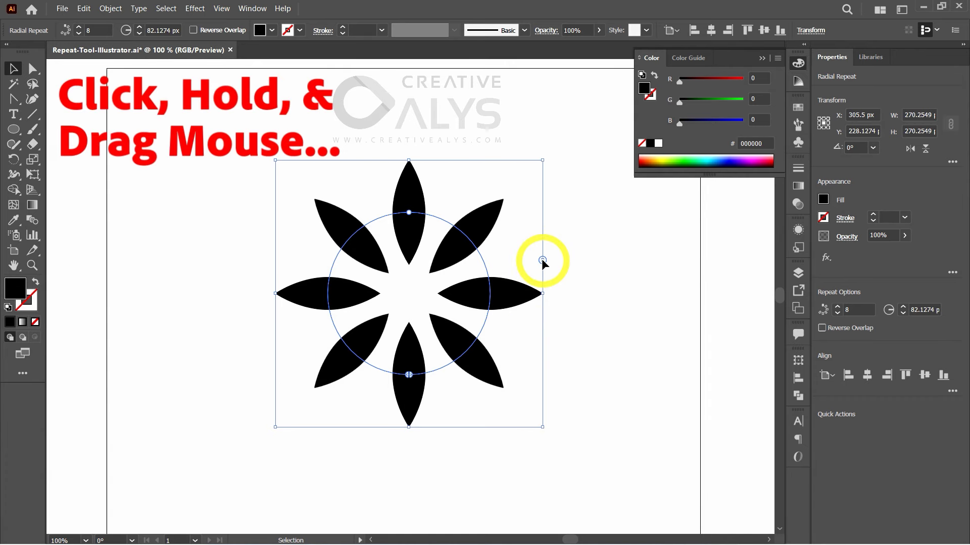
Increase the radial repeat to 12 petals and swap its fill and stroke to get unfilled black outlines
{"action": "left_click_drag", "start_coordinate": [543, 258], "coordinate": [550, 236]}
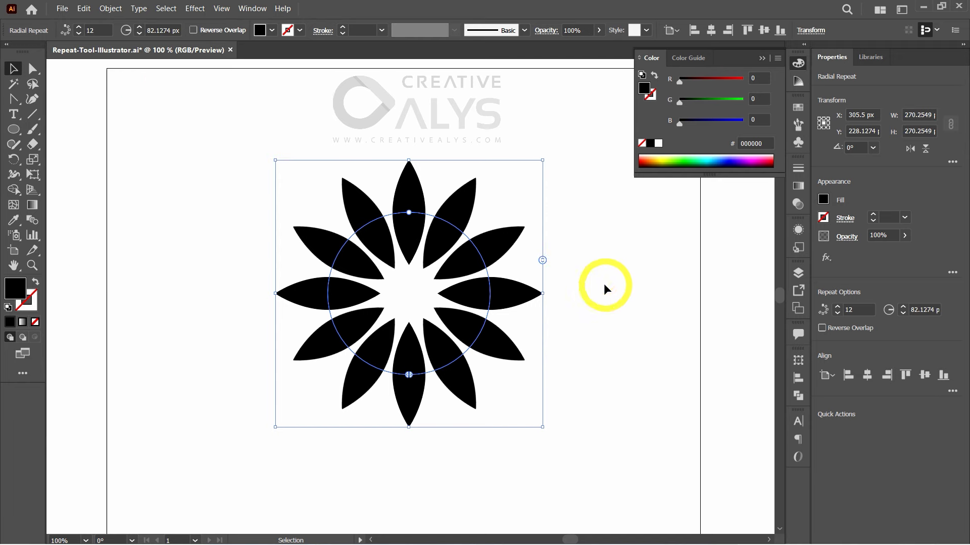
{"action": "key", "text": "shift+x"}
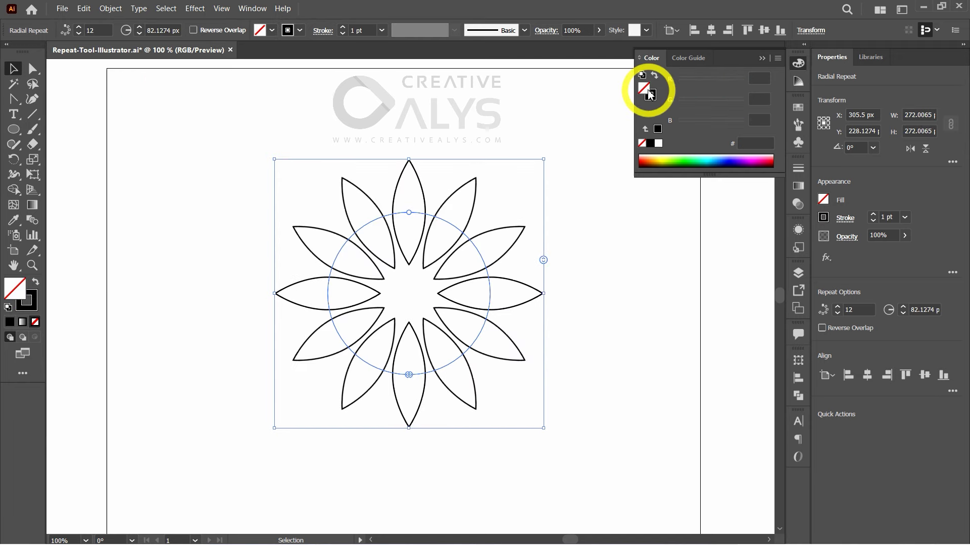
Raise the radial repeat to 16 petals and shrink its radius to about 37.6 px so the petals overlap, then deselect it
{"action": "left_click_drag", "start_coordinate": [408, 212], "coordinate": [421, 181]}
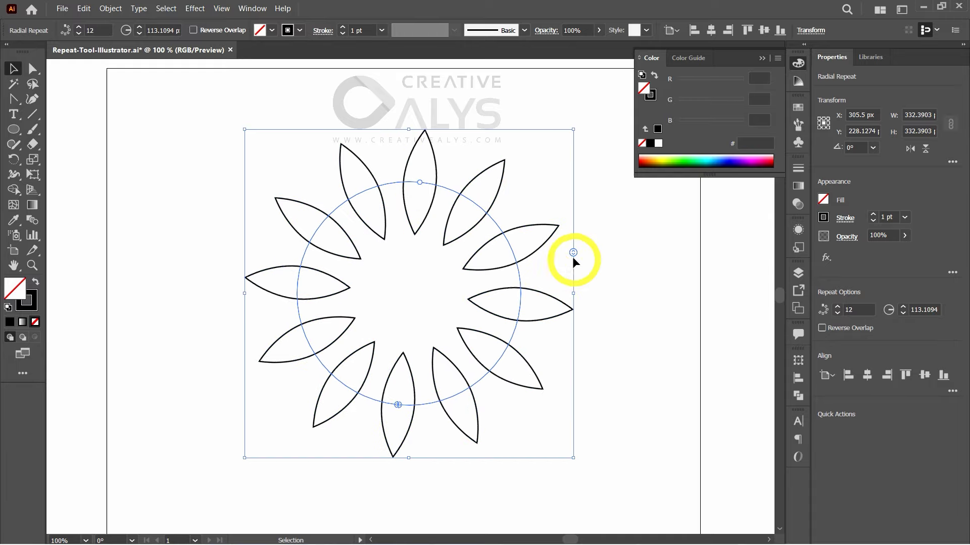
{"action": "left_click_drag", "start_coordinate": [574, 247], "coordinate": [572, 229]}
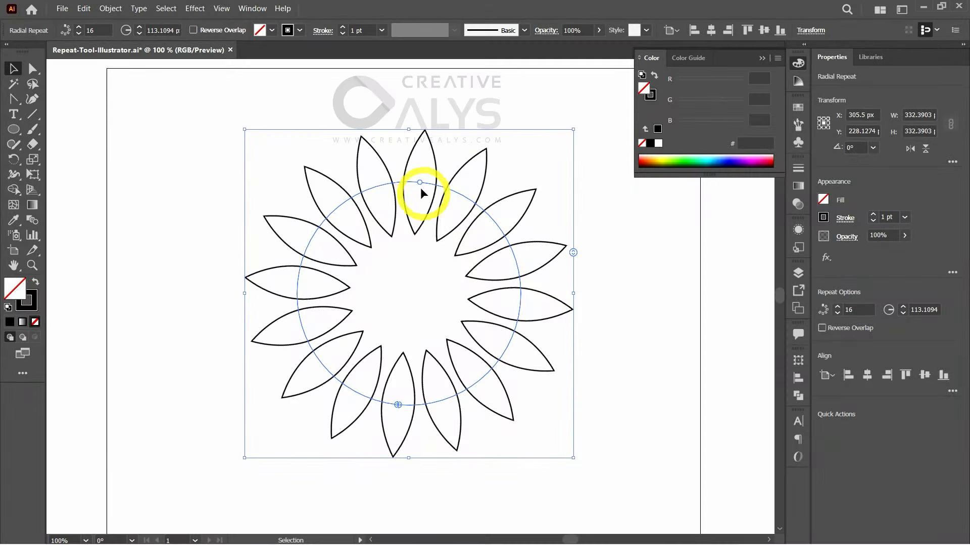
{"action": "left_click_drag", "start_coordinate": [420, 181], "coordinate": [408, 261]}
{"action": "left_click", "coordinate": [555, 354]}
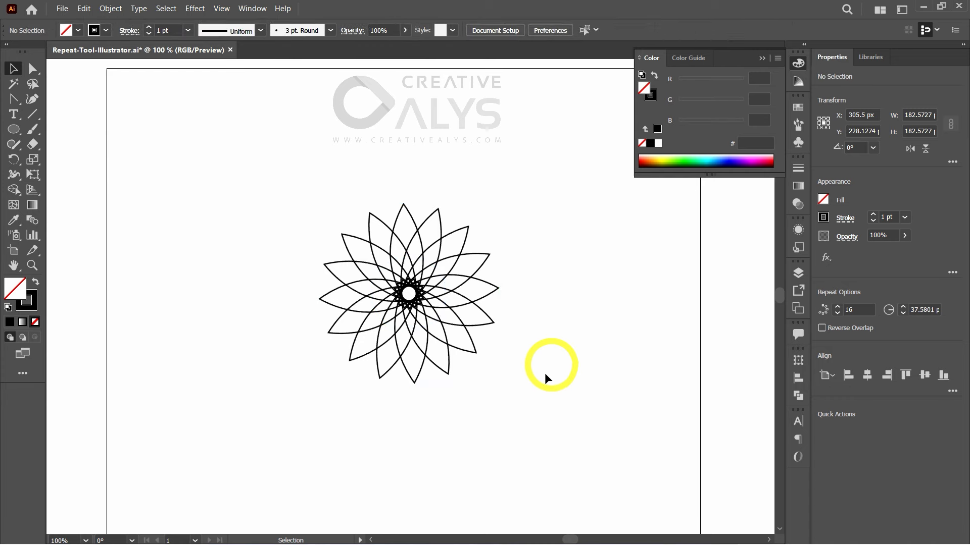
Move the radial flower to the left side of the artboard and close the Color panel
{"action": "left_click_drag", "start_coordinate": [451, 293], "coordinate": [284, 286]}
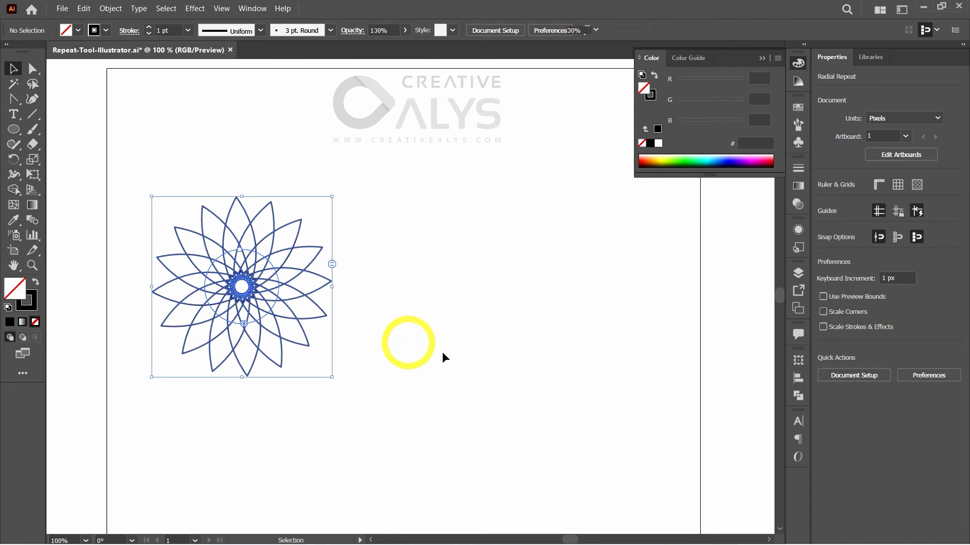
{"action": "left_click", "coordinate": [457, 350]}
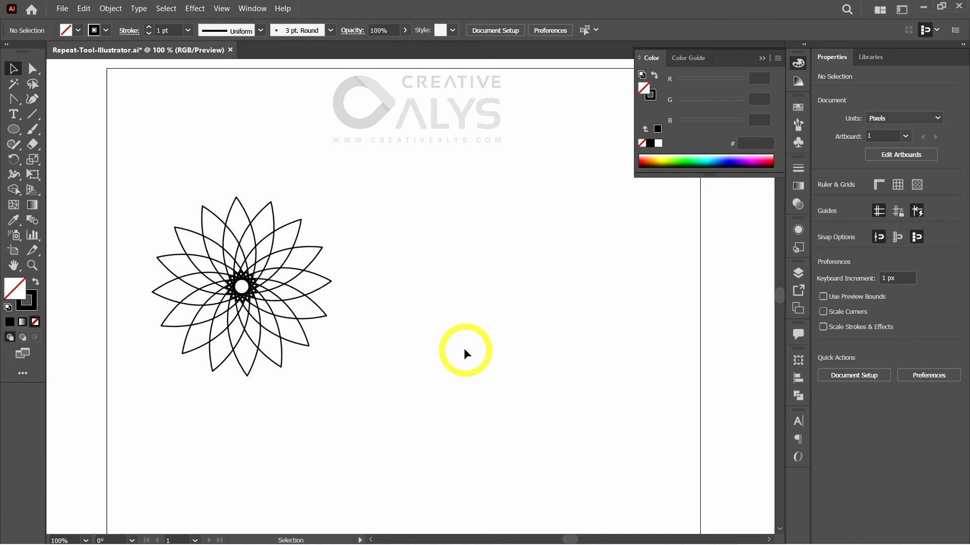
{"action": "key", "text": "space"}
{"action": "left_click_drag", "start_coordinate": [502, 345], "coordinate": [495, 344]}
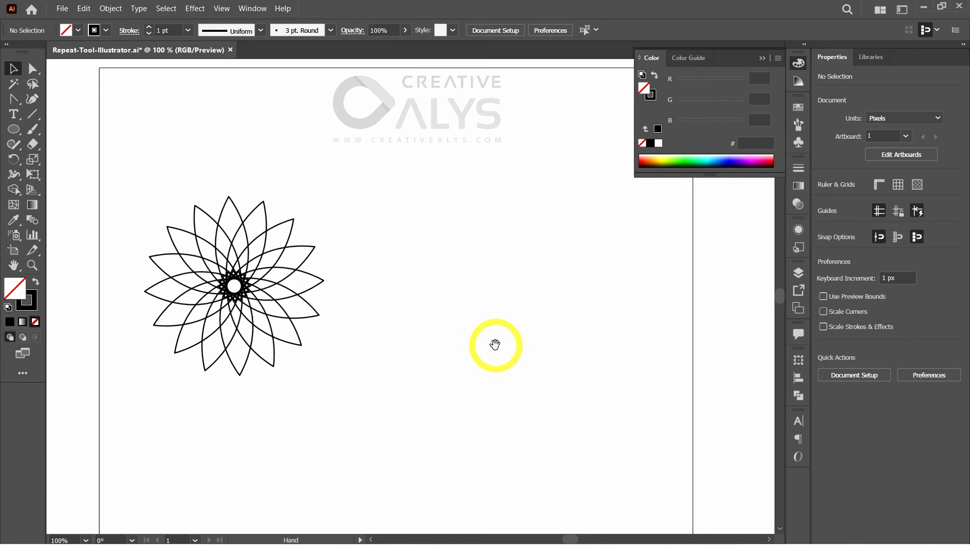
{"action": "left_click", "coordinate": [798, 62]}
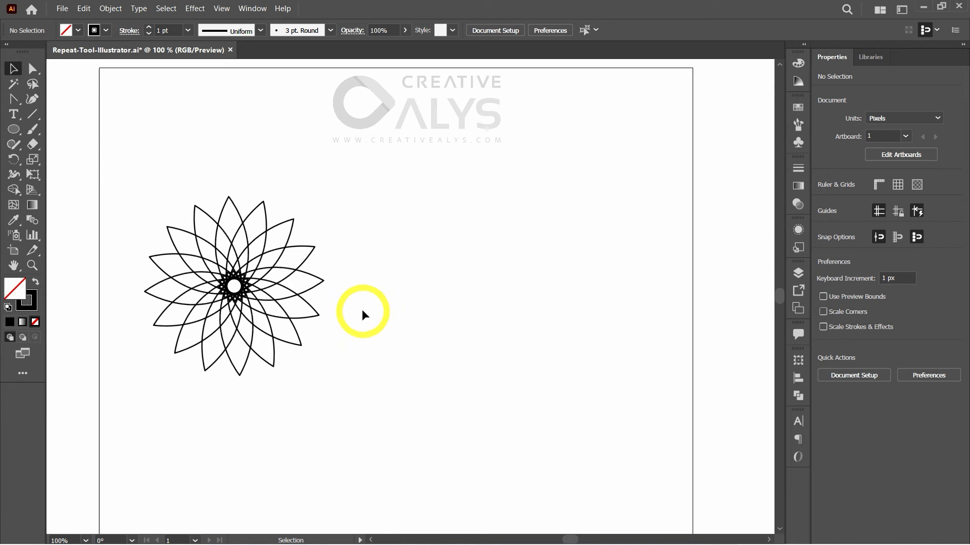
{"action": "left_click_drag", "start_coordinate": [311, 287], "coordinate": [307, 286]}
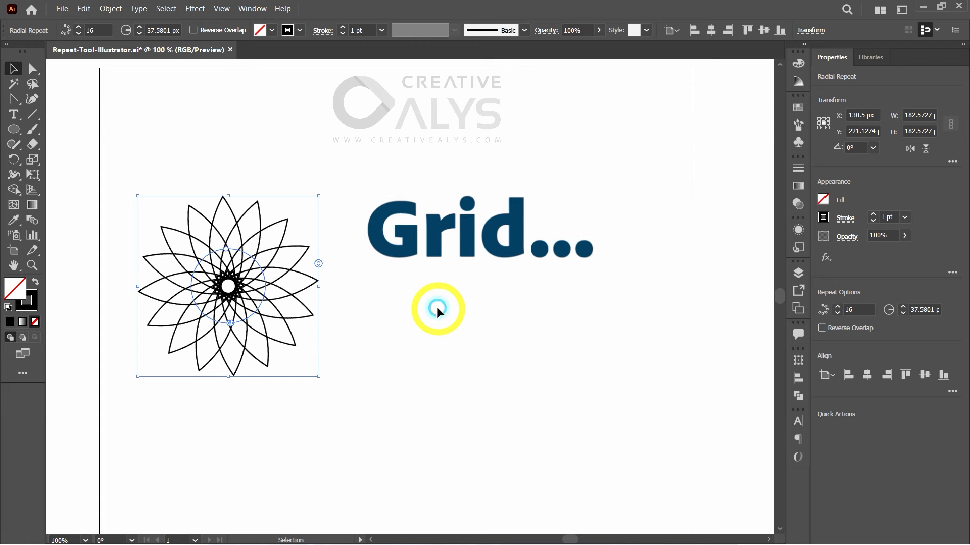
{"action": "left_click", "coordinate": [436, 307]}
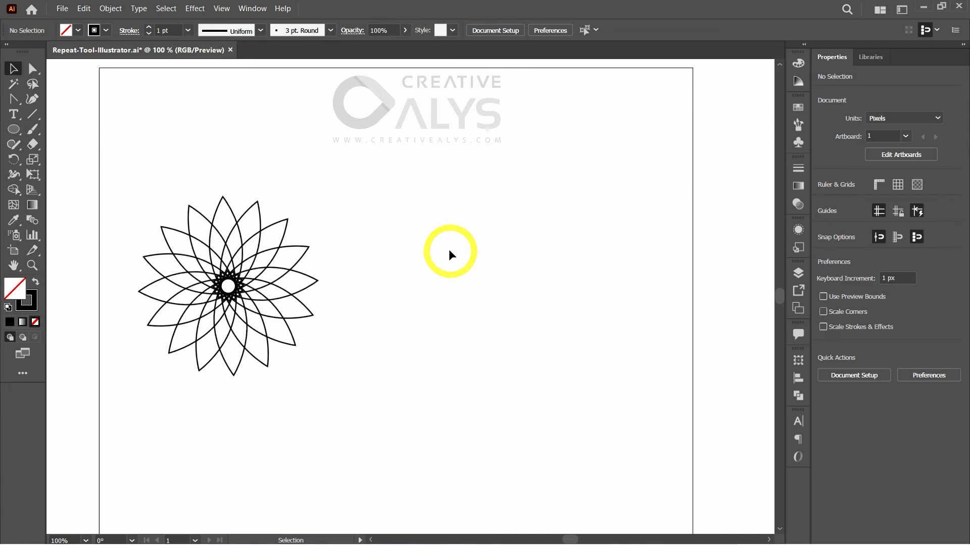
Draw a square about 61 px wide with the Rectangle tool beside the flower and rotate it to 315°
{"action": "left_click", "coordinate": [13, 130]}
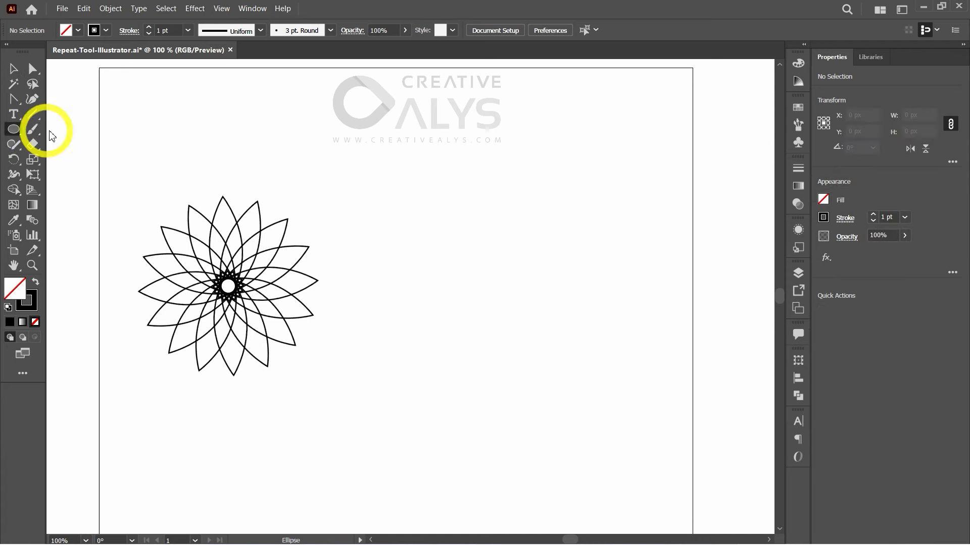
{"action": "left_click_drag", "start_coordinate": [13, 132], "coordinate": [66, 130]}
{"action": "left_click_drag", "start_coordinate": [443, 177], "coordinate": [488, 236]}
{"action": "key", "text": "r"}
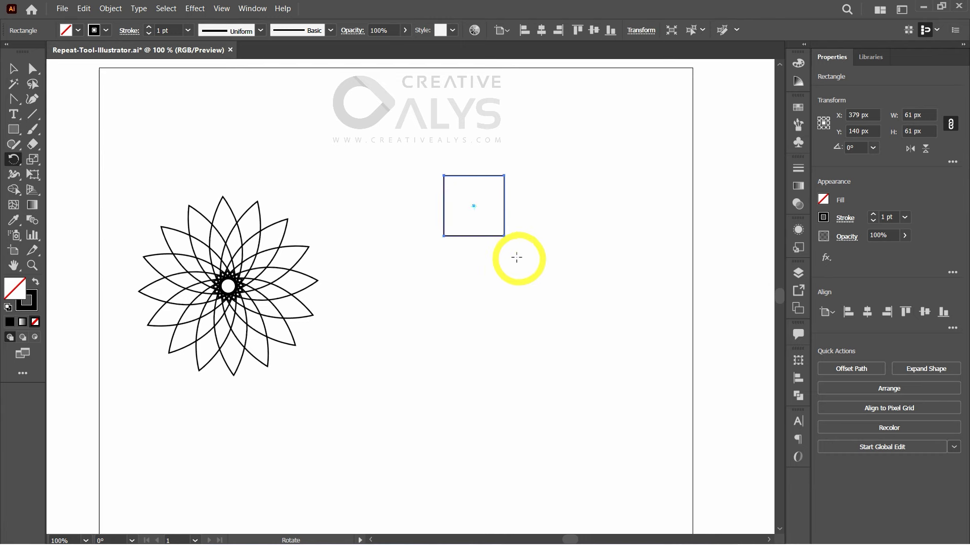
{"action": "left_click_drag", "start_coordinate": [460, 270], "coordinate": [450, 269]}
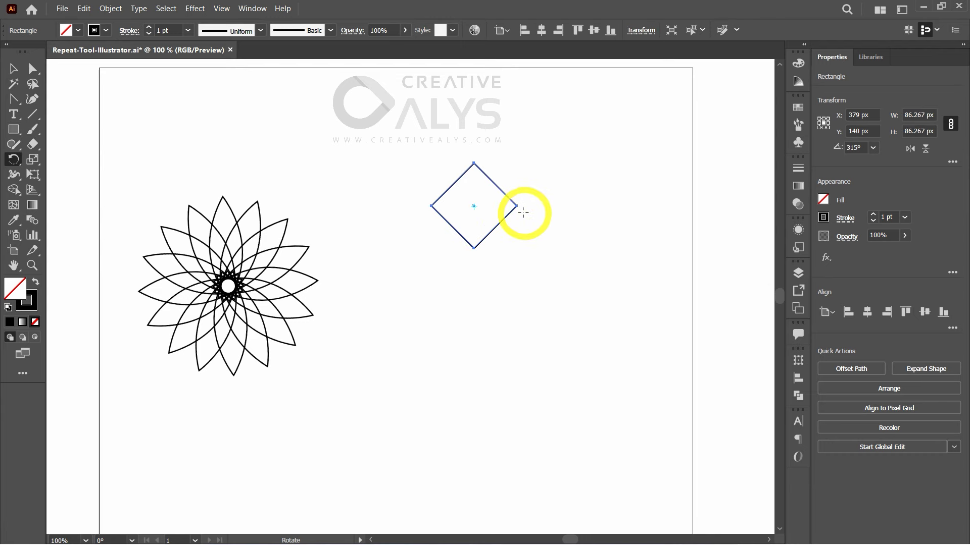
Scale the rotated square's two side anchor points inward to form a narrow diamond about 25 px wide
{"action": "key", "text": "a"}
{"action": "left_click_drag", "start_coordinate": [415, 197], "coordinate": [488, 226]}
{"action": "key", "text": "s"}
{"action": "key", "text": "v"}
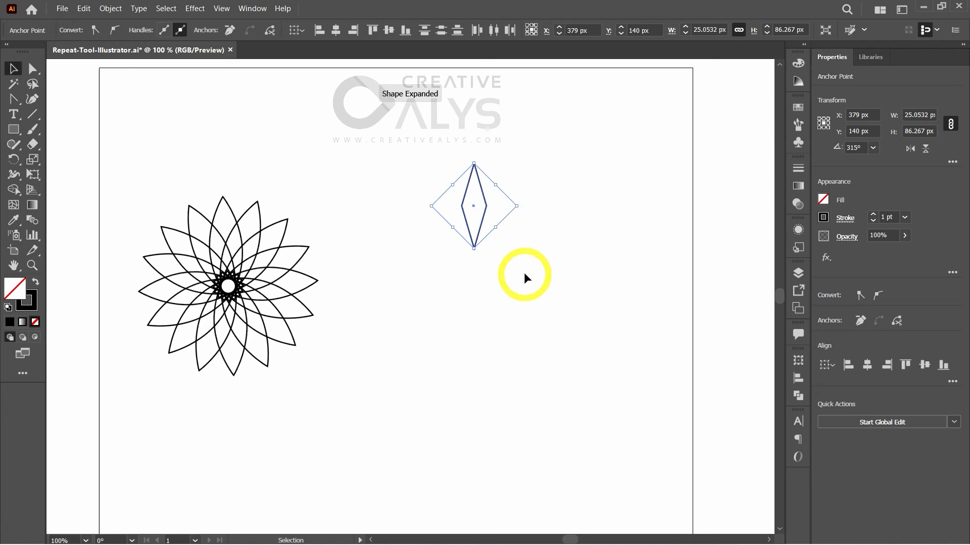
{"action": "left_click", "coordinate": [533, 263]}
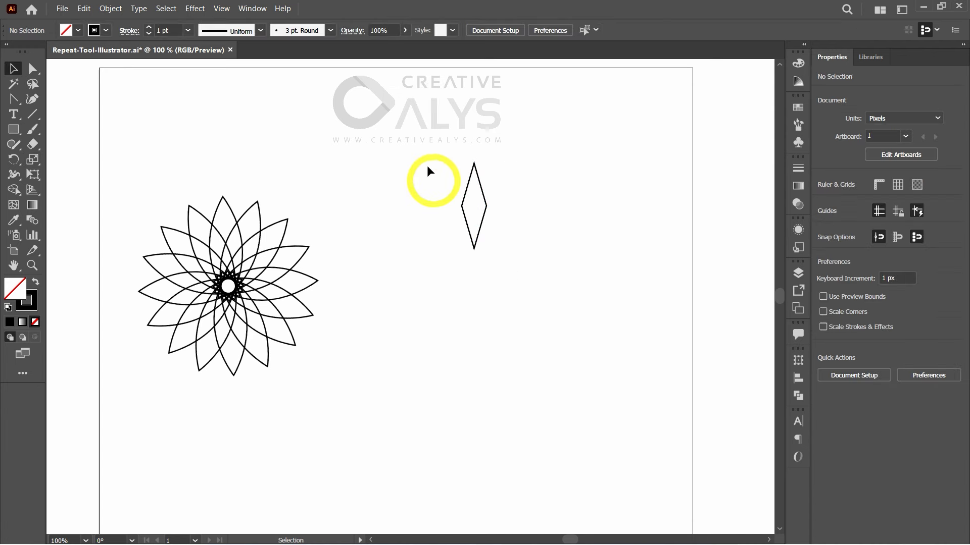
Give the diamond a black fill with no stroke and move it to about X 388 px, Y 158 px
{"action": "left_click_drag", "start_coordinate": [531, 269], "coordinate": [533, 270]}
{"action": "key", "text": "shift+x"}
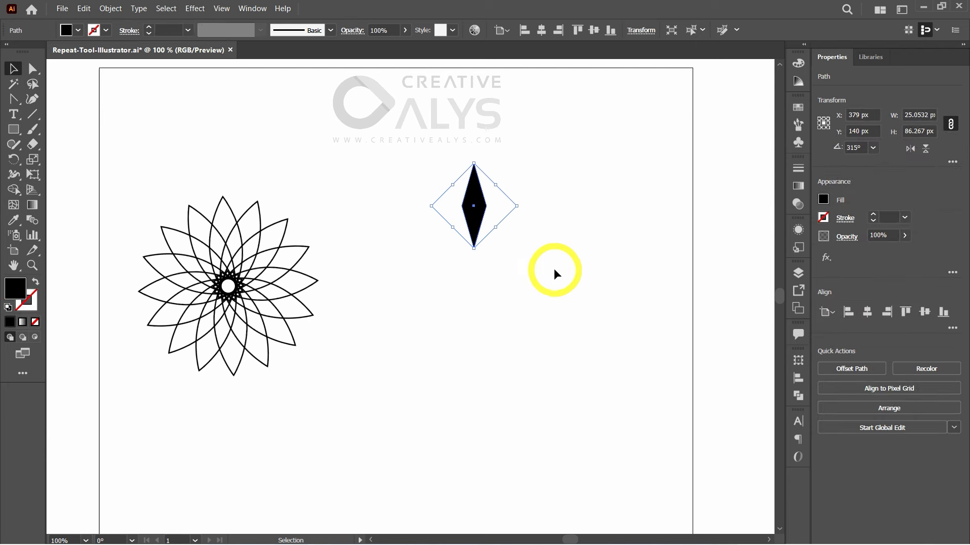
{"action": "left_click", "coordinate": [797, 62]}
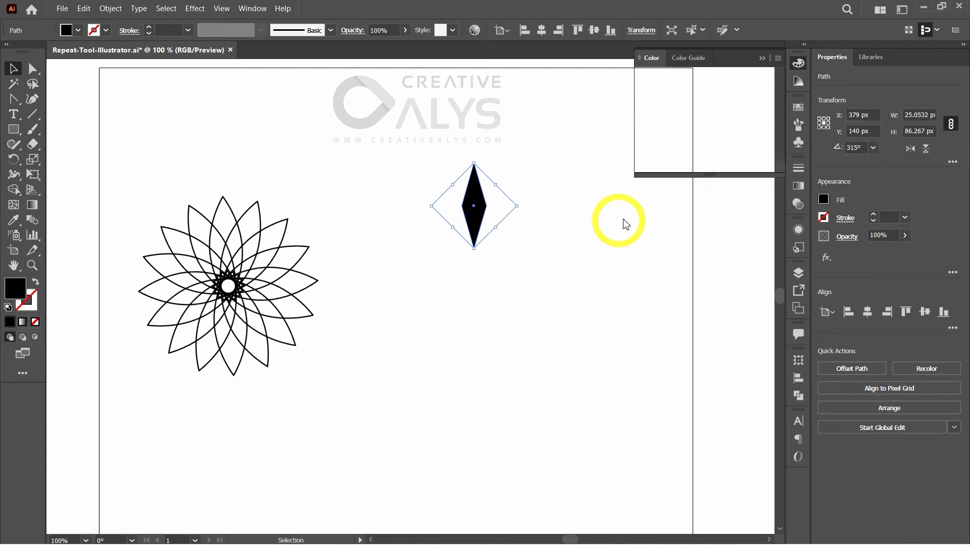
{"action": "key", "text": "shift+x"}
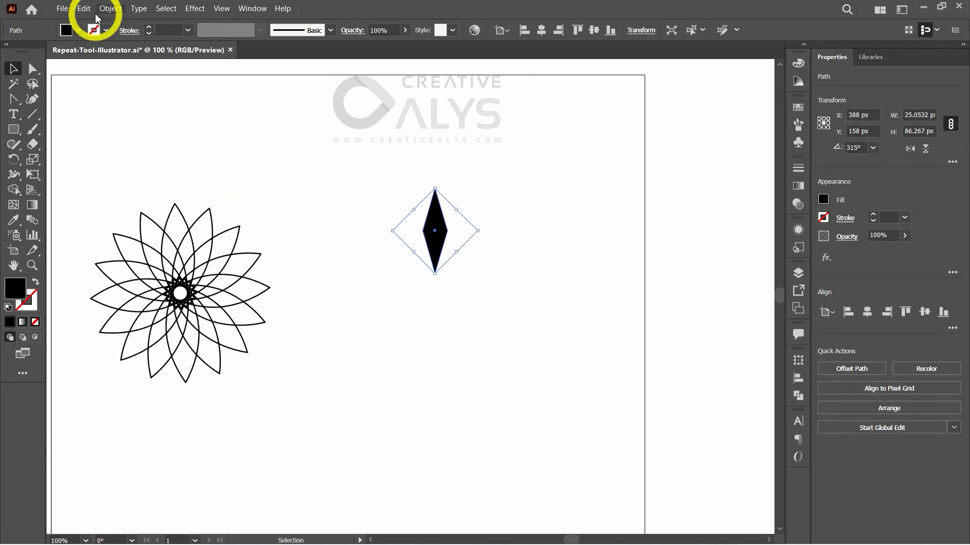
Create a grid repeat from the black diamond
{"action": "left_click", "coordinate": [110, 8]}
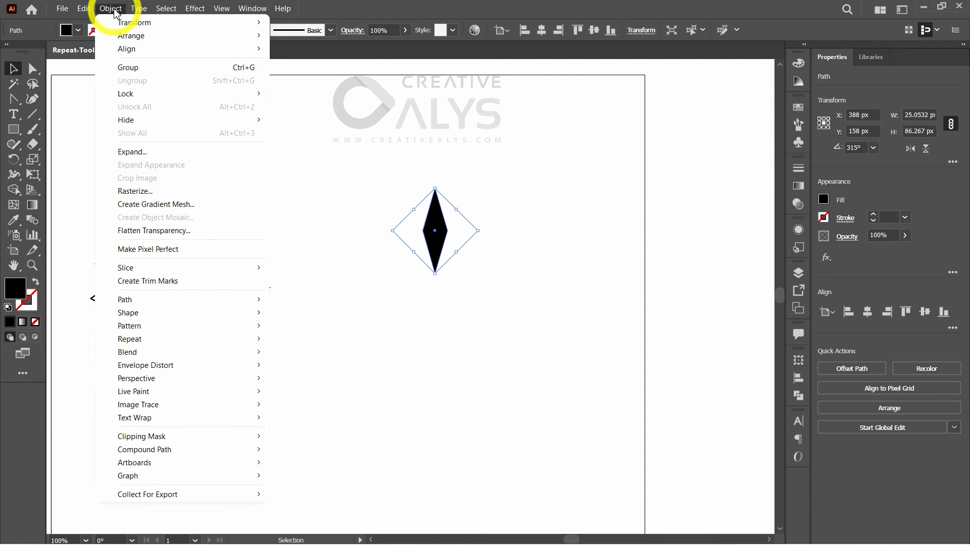
{"action": "mouse_move", "coordinate": [162, 339]}
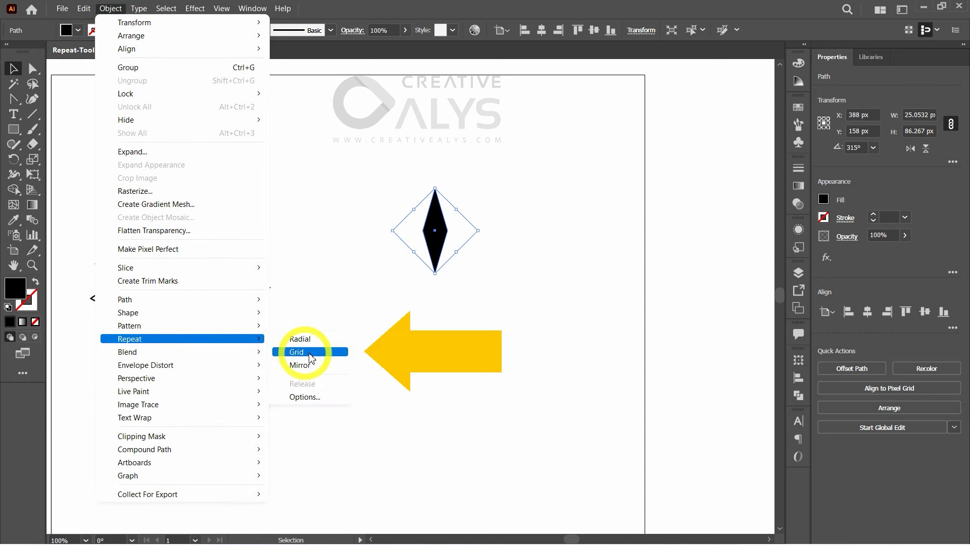
{"action": "left_click", "coordinate": [301, 353]}
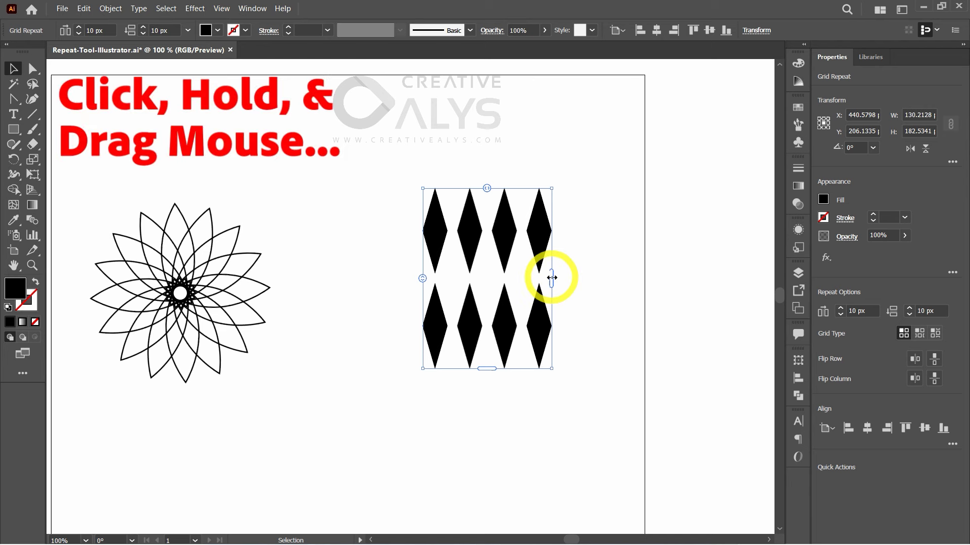
Extend the diamond grid repeat to about 135 px wide and 255 px high to add a third row
{"action": "mouse_move", "coordinate": [551, 278]}
{"action": "left_mouse_down"}
{"action": "mouse_move", "coordinate": [717, 280]}
{"action": "mouse_move", "coordinate": [556, 280]}
{"action": "left_mouse_up"}
{"action": "left_click_drag", "start_coordinate": [482, 384], "coordinate": [482, 384]}
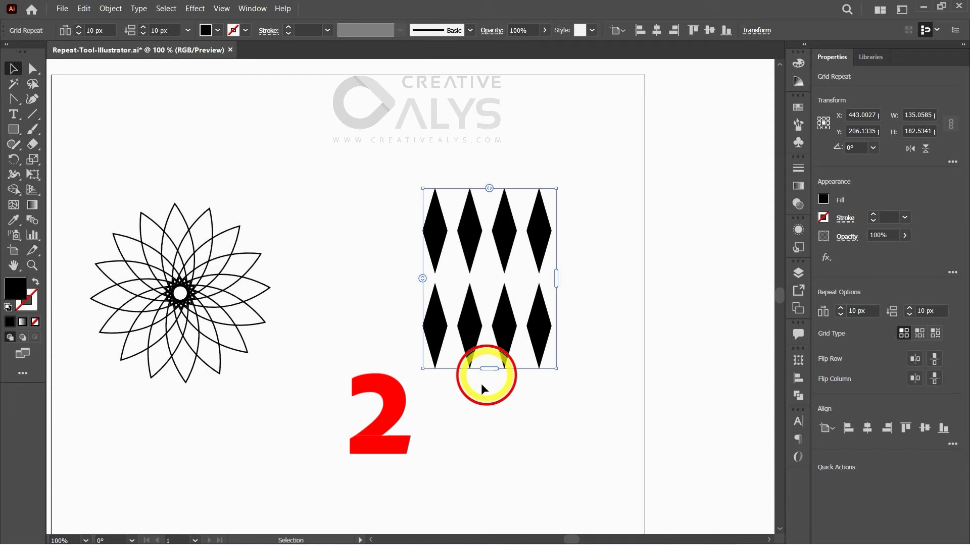
{"action": "left_click_drag", "start_coordinate": [489, 370], "coordinate": [491, 489]}
{"action": "left_click_drag", "start_coordinate": [509, 398], "coordinate": [498, 315]}
{"action": "left_click_drag", "start_coordinate": [478, 405], "coordinate": [475, 357]}
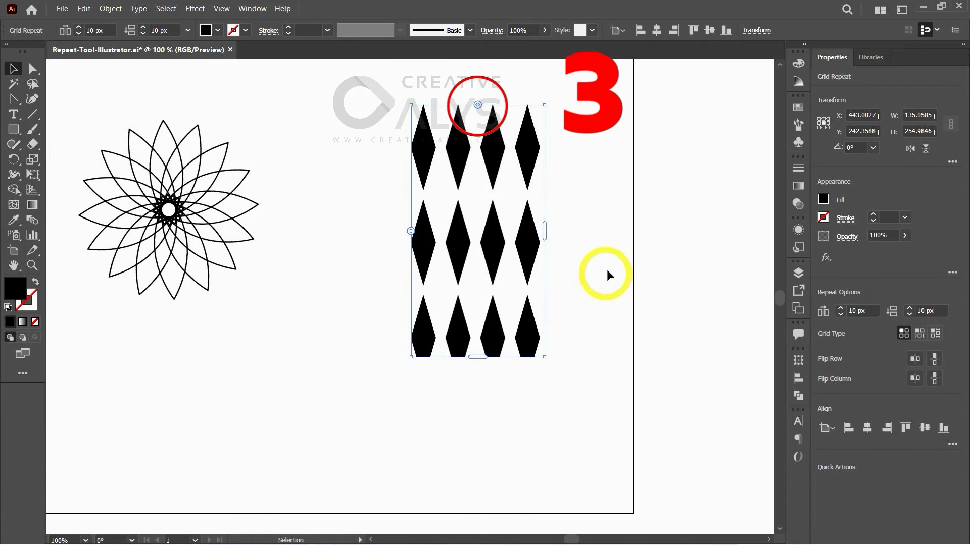
Tighten the grid's horizontal spacing to about -7.7 px and swap fill and stroke to give the diamonds a 1 pt black outline
{"action": "key", "text": "space"}
{"action": "left_click_drag", "start_coordinate": [589, 253], "coordinate": [603, 289]}
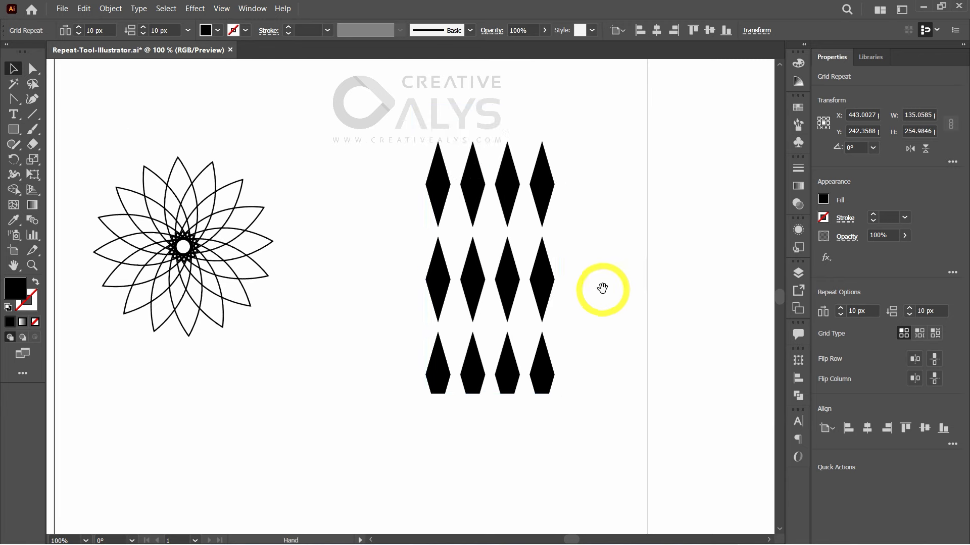
{"action": "mouse_move", "coordinate": [492, 140]}
{"action": "left_mouse_down"}
{"action": "mouse_move", "coordinate": [516, 141]}
{"action": "mouse_move", "coordinate": [474, 142]}
{"action": "left_mouse_up"}
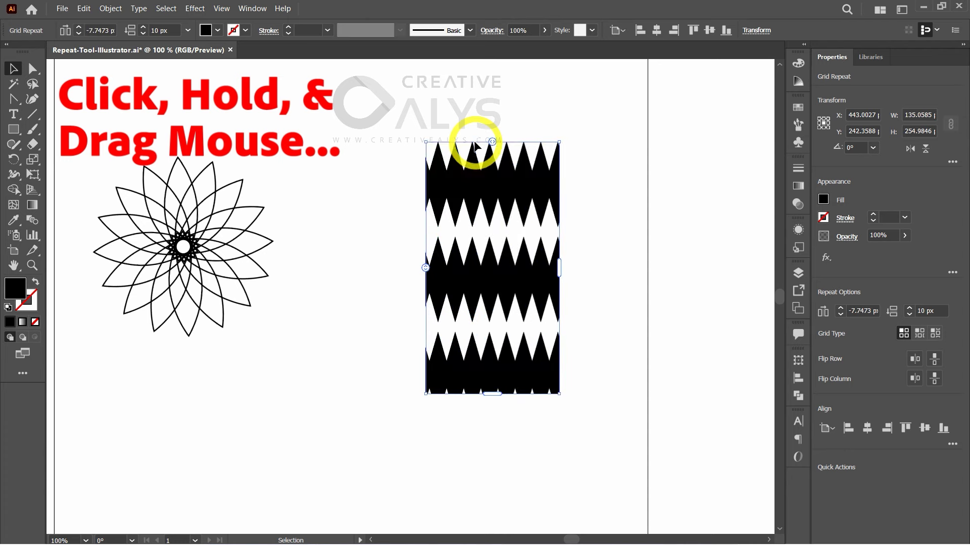
{"action": "key", "text": "shift+x"}
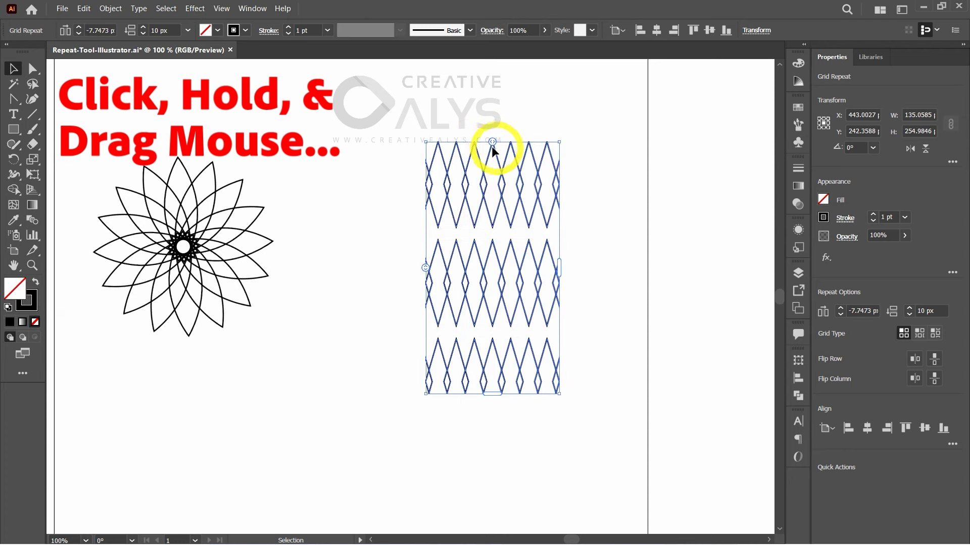
Adjust the grid repeat's horizontal spacing to about 4.1 px and its vertical spacing to about -36.3 px so the rows overlap
{"action": "mouse_move", "coordinate": [492, 144]}
{"action": "left_mouse_down"}
{"action": "mouse_move", "coordinate": [513, 145]}
{"action": "mouse_move", "coordinate": [485, 142]}
{"action": "mouse_move", "coordinate": [504, 148]}
{"action": "left_mouse_up"}
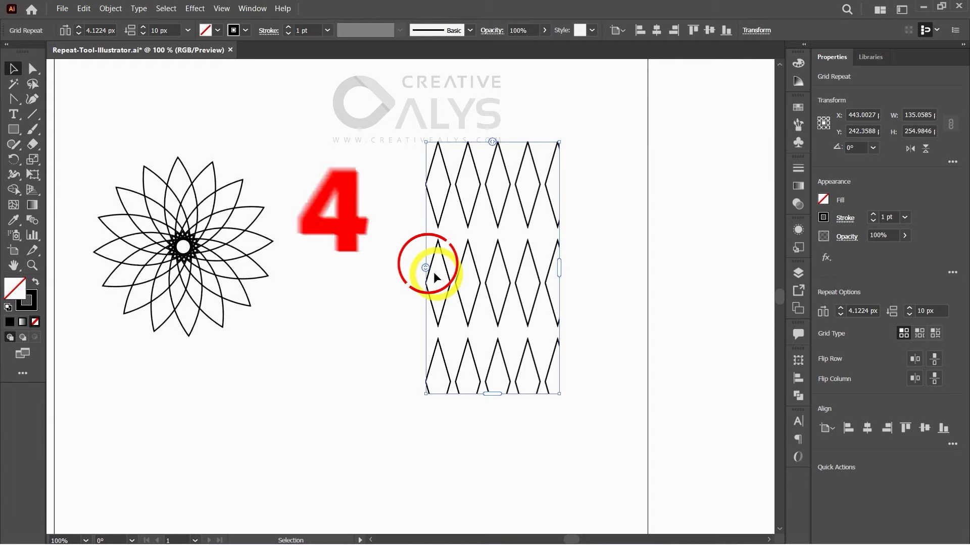
{"action": "left_click_drag", "start_coordinate": [425, 269], "coordinate": [438, 223]}
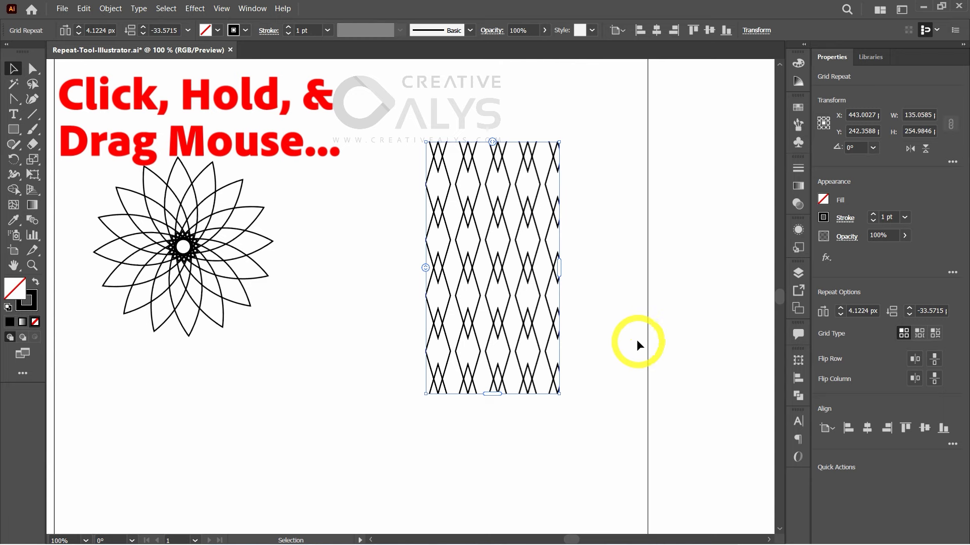
{"action": "mouse_move", "coordinate": [426, 268]}
{"action": "left_mouse_down"}
{"action": "mouse_move", "coordinate": [428, 295]}
{"action": "mouse_move", "coordinate": [431, 266]}
{"action": "mouse_move", "coordinate": [439, 270]}
{"action": "left_mouse_up"}
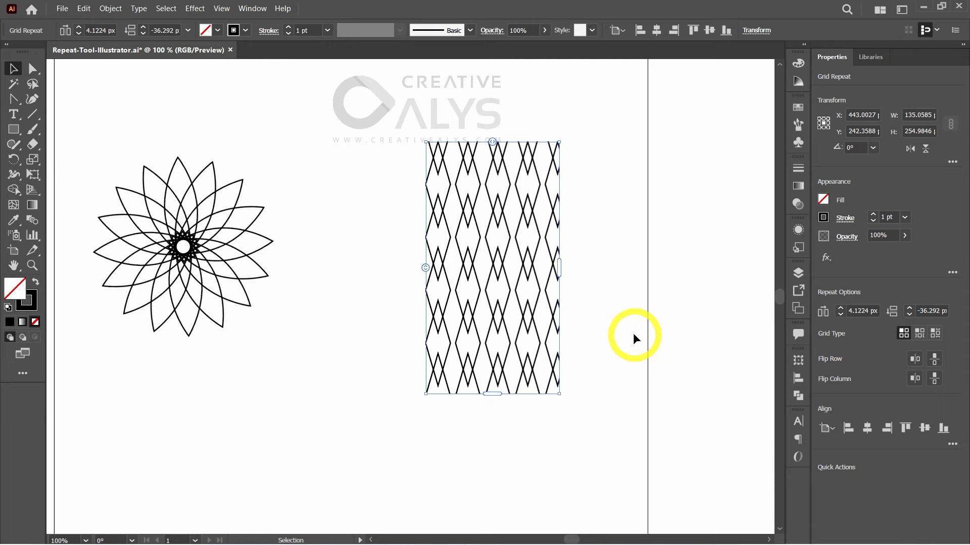
{"action": "key", "text": "shift+x"}
{"action": "key", "text": "ctrl+z"}
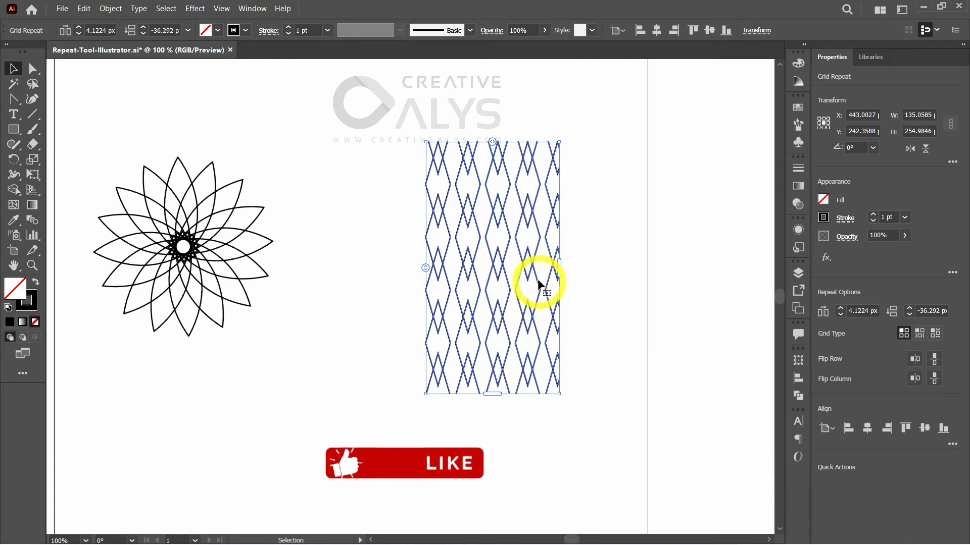
Move the diamond grid next to the flower and shift both patterns slightly left to free space for another shape
{"action": "left_click_drag", "start_coordinate": [534, 277], "coordinate": [425, 266]}
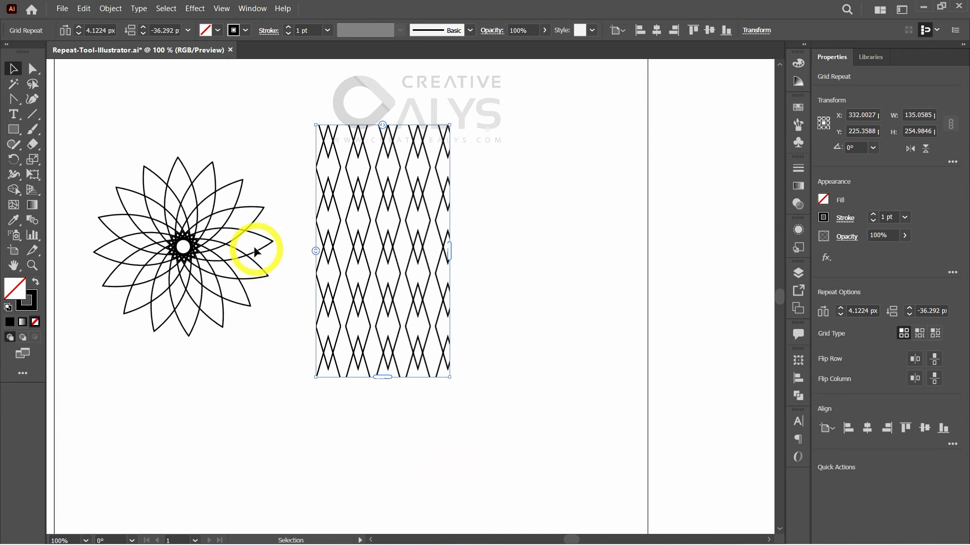
{"action": "left_click_drag", "start_coordinate": [249, 249], "coordinate": [240, 249]}
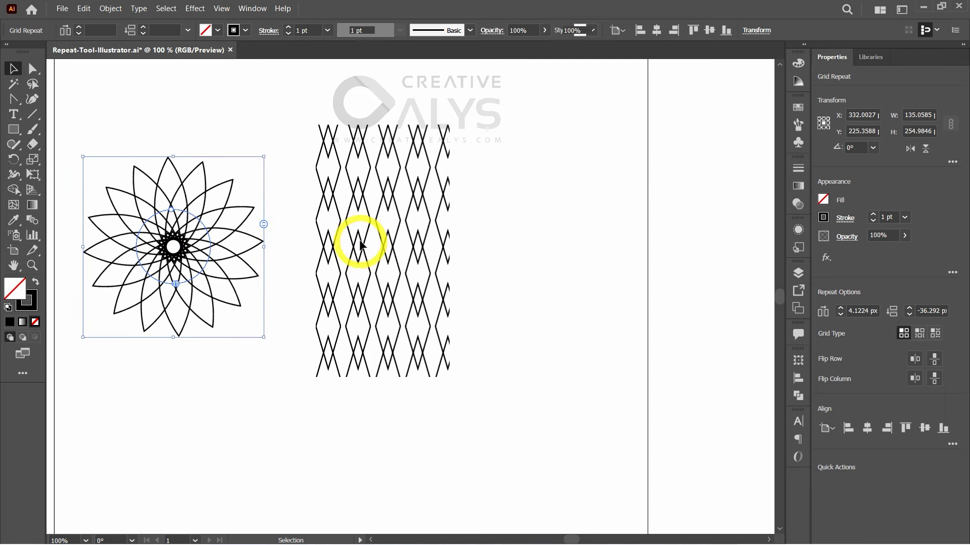
{"action": "left_click_drag", "start_coordinate": [364, 245], "coordinate": [352, 244]}
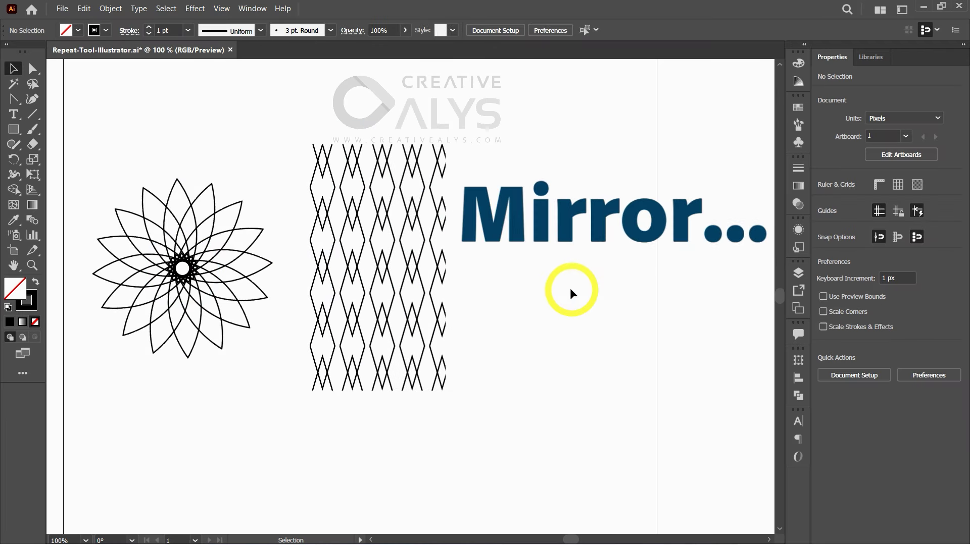
Draw a circle about 41 px wide beside the grid and distort it into a diagonally tilted ellipse with Free Transform
{"action": "key", "text": "l"}
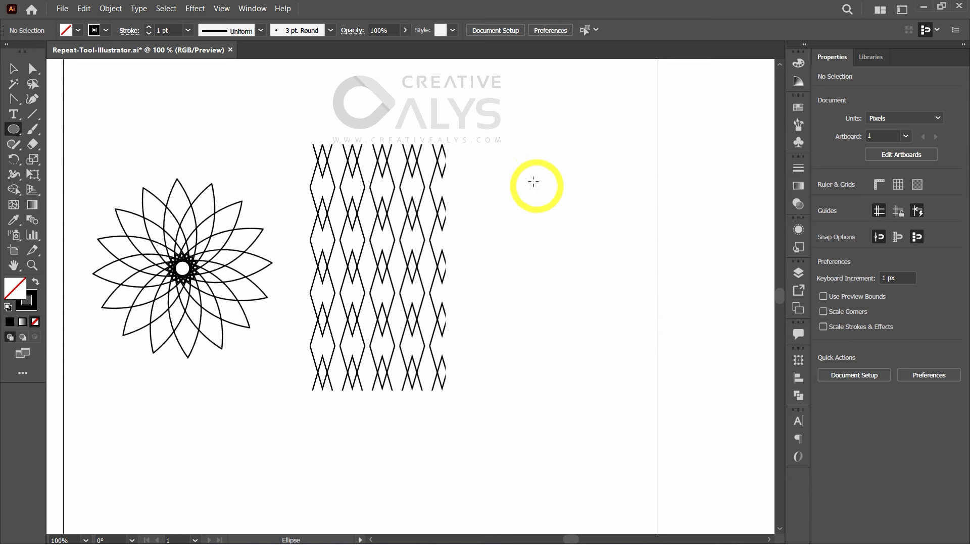
{"action": "left_click_drag", "start_coordinate": [546, 178], "coordinate": [588, 218]}
{"action": "key", "text": "e"}
{"action": "left_click_drag", "start_coordinate": [547, 177], "coordinate": [561, 192]}
{"action": "key", "text": "v"}
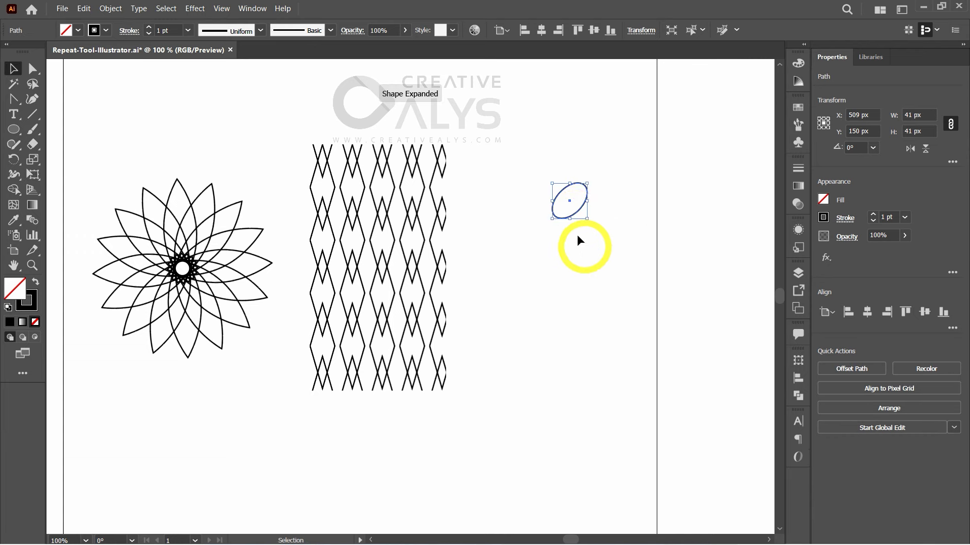
Duplicate the tilted ellipse directly below the original and reflect the copy across the vertical axis
{"action": "left_click_drag", "start_coordinate": [584, 231], "coordinate": [581, 234]}
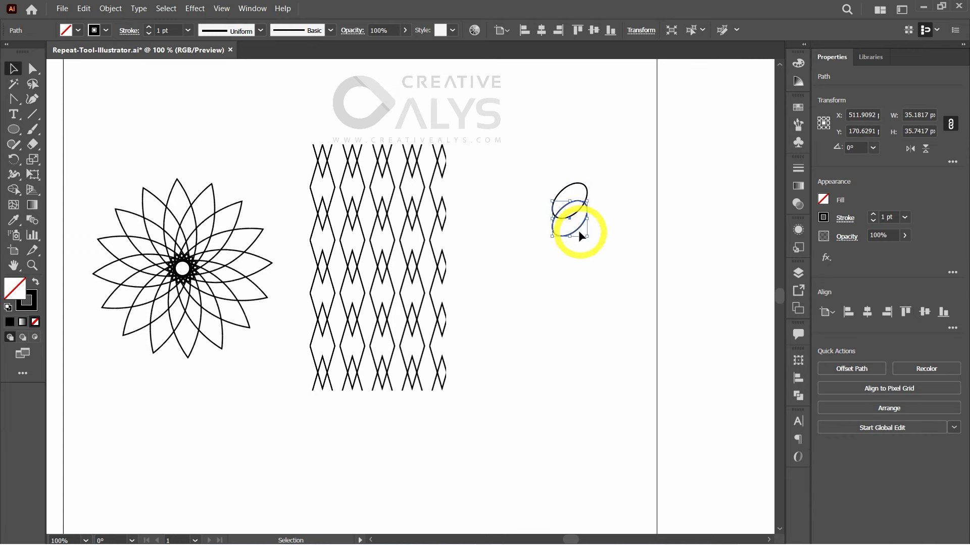
{"action": "right_click", "coordinate": [584, 233]}
{"action": "mouse_move", "coordinate": [626, 443]}
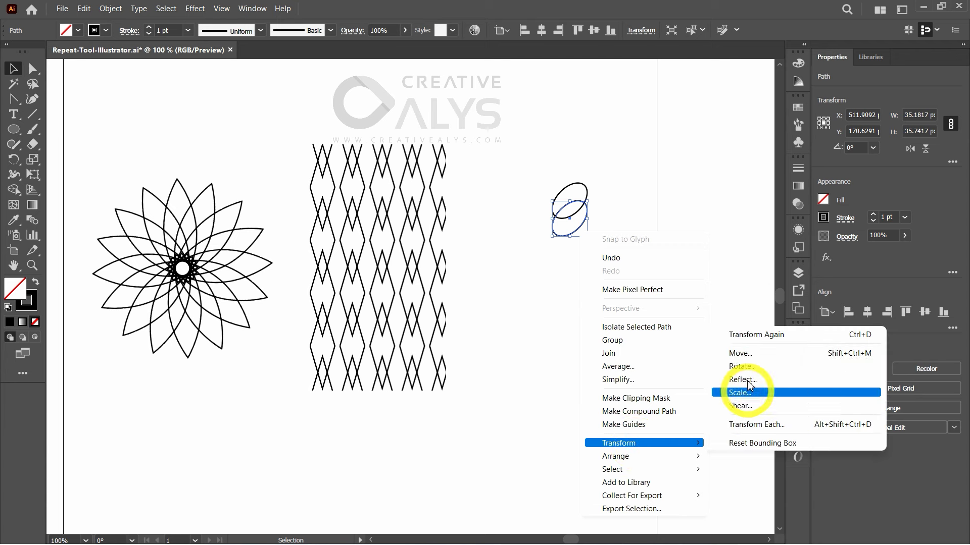
{"action": "left_click", "coordinate": [808, 226]}
{"action": "left_click", "coordinate": [494, 354]}
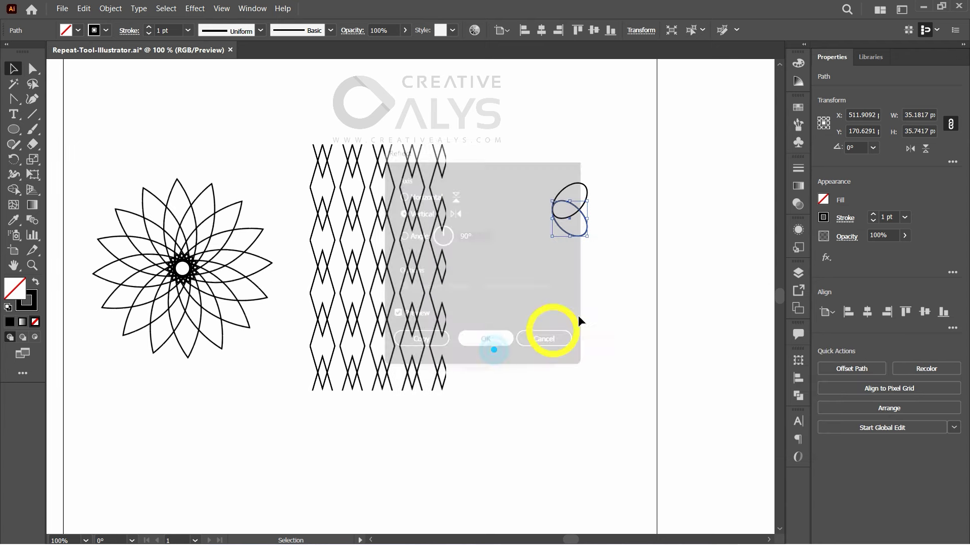
Give both ellipses a black fill with no stroke
{"action": "key", "text": "shift+x"}
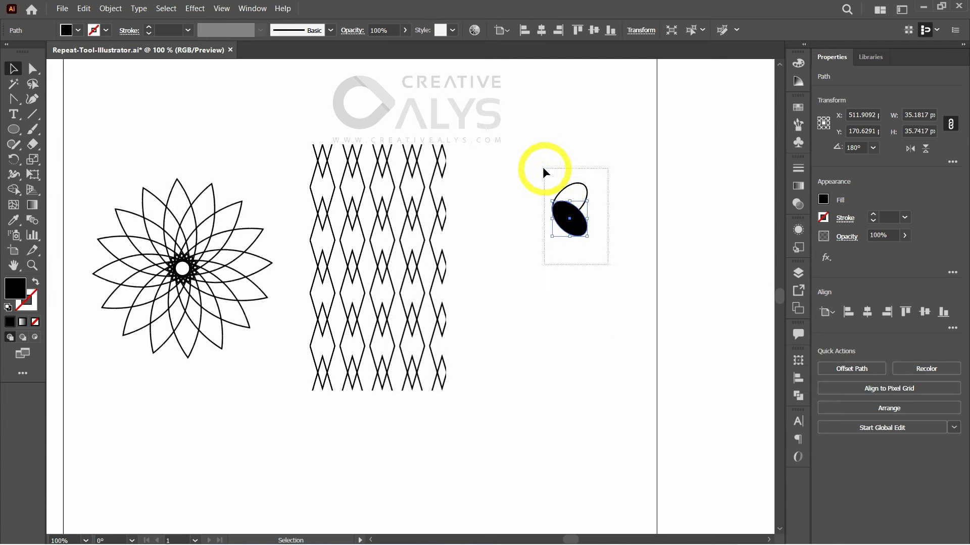
{"action": "left_click_drag", "start_coordinate": [608, 264], "coordinate": [544, 169]}
{"action": "left_click", "coordinate": [618, 214]}
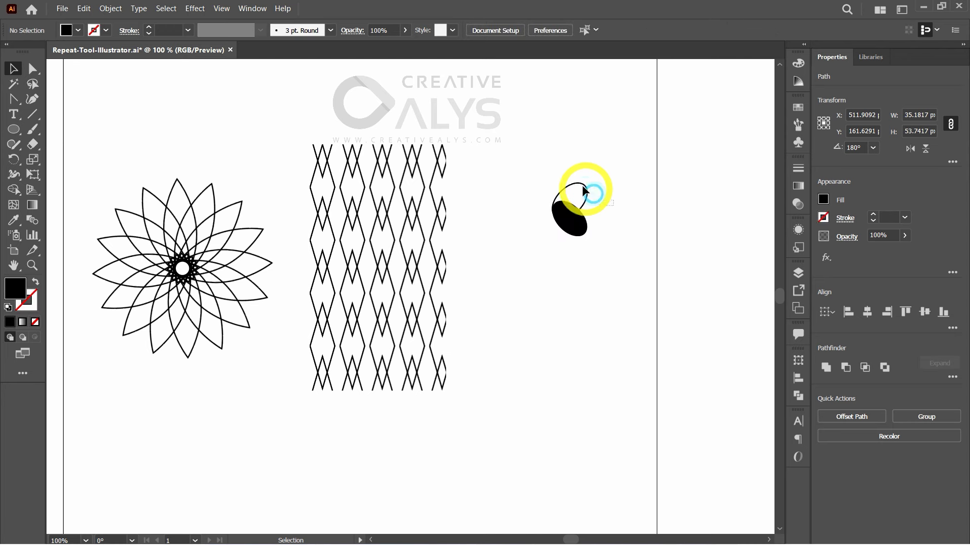
{"action": "left_click", "coordinate": [576, 189]}
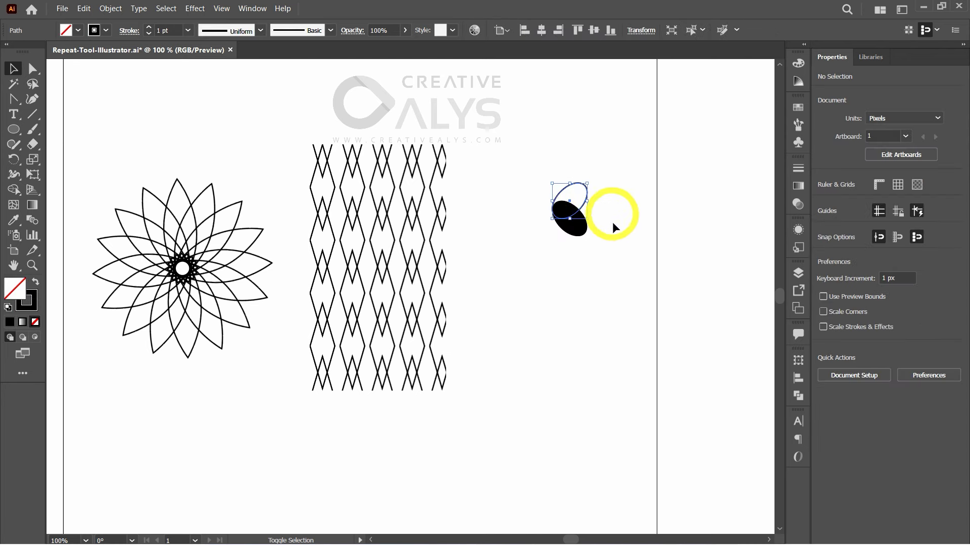
{"action": "key", "text": "ctrl+z"}
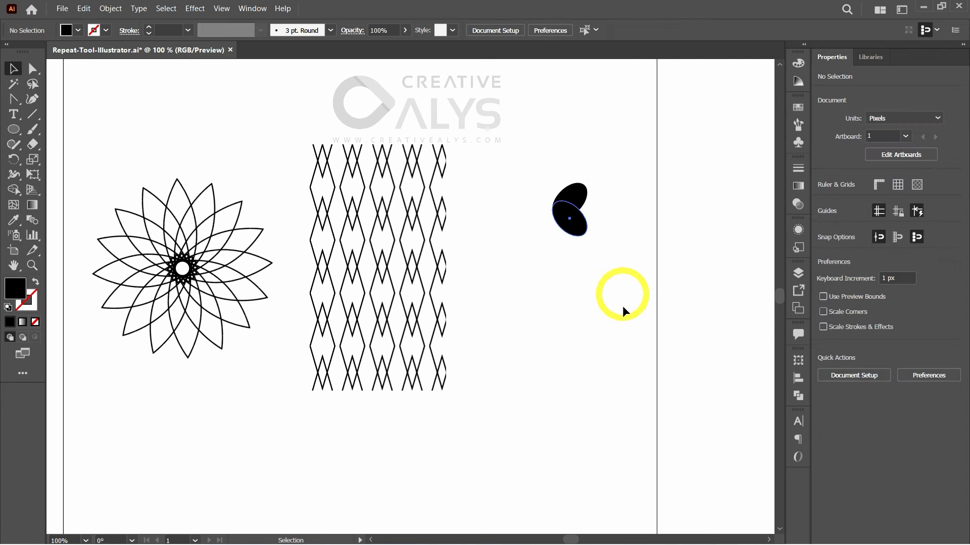
Nudge the lower ellipse down 5 px to reduce its overlap with the upper one
{"action": "key", "text": "Down"}
{"action": "key", "text": "Down"}
{"action": "key", "text": "Down"}
{"action": "key", "text": "Down"}
{"action": "key", "text": "Down"}
{"action": "left_click", "coordinate": [626, 307]}
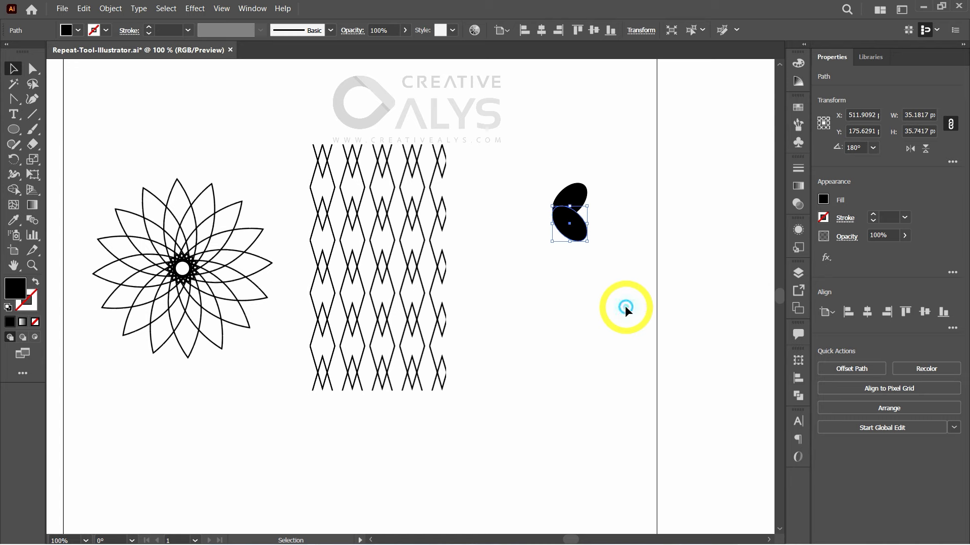
Select both black ellipses and apply a mirror repeat to them
{"action": "left_click_drag", "start_coordinate": [601, 306], "coordinate": [534, 166]}
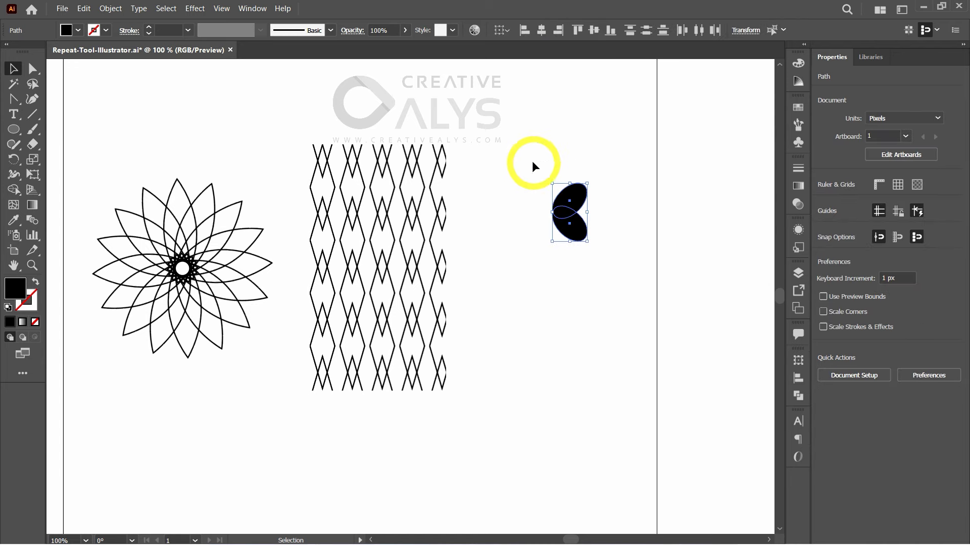
{"action": "left_click", "coordinate": [110, 9]}
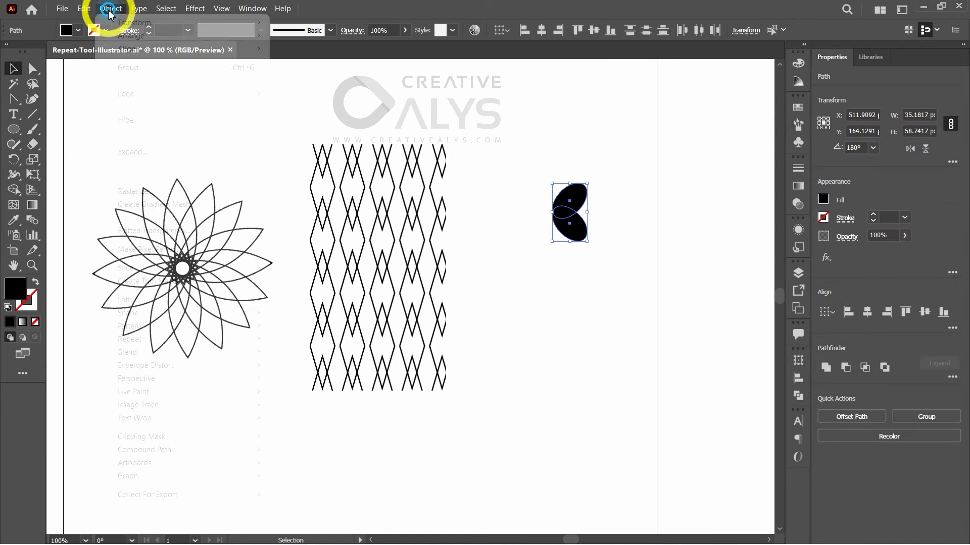
{"action": "left_click", "coordinate": [110, 8]}
{"action": "left_click", "coordinate": [110, 9]}
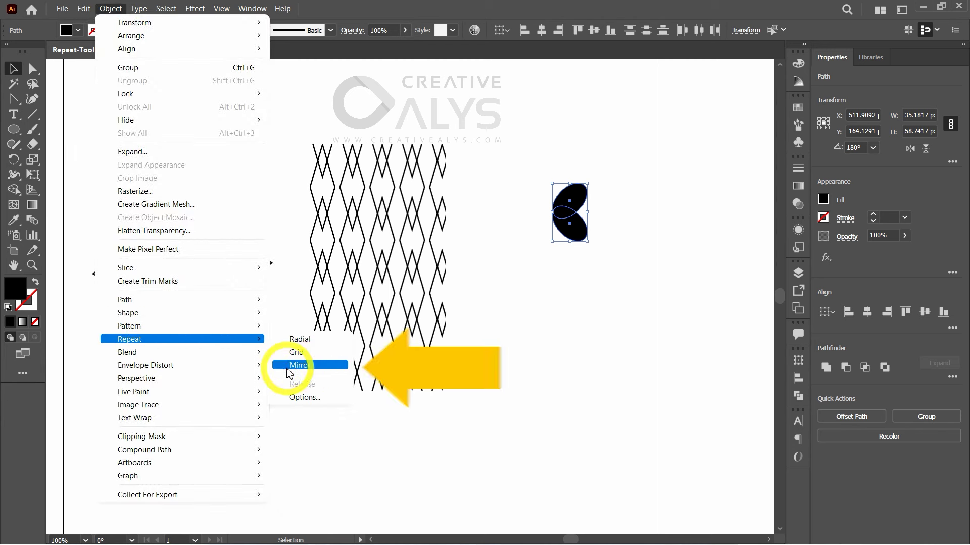
{"action": "left_click", "coordinate": [320, 369]}
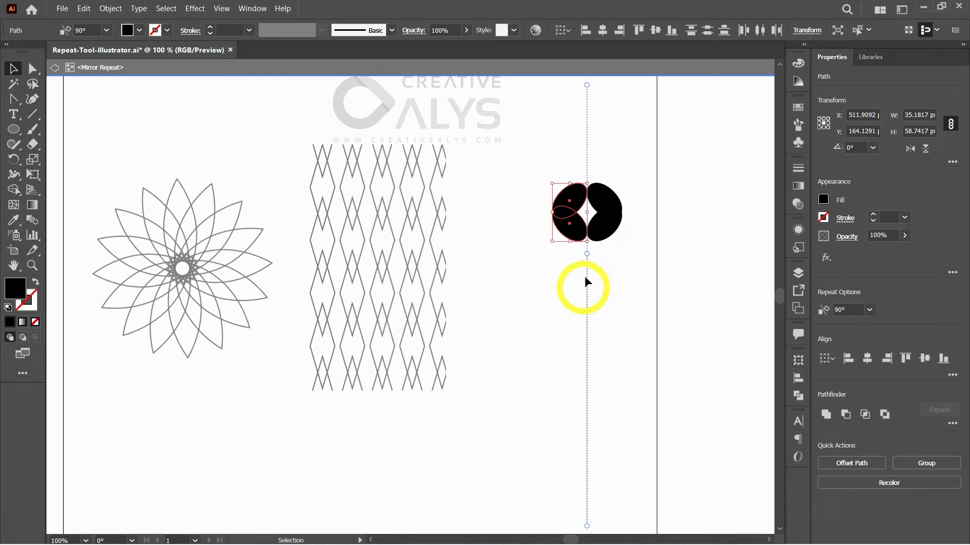
Shift the mirror axis to either side of the ellipse pair and leave it just beyond the pair's right edge
{"action": "left_click_drag", "start_coordinate": [587, 253], "coordinate": [550, 252]}
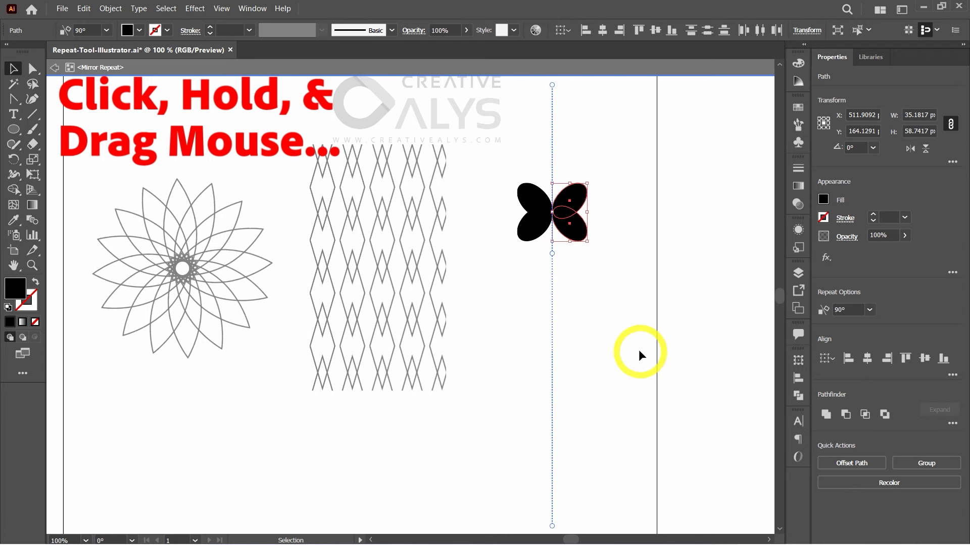
{"action": "left_click_drag", "start_coordinate": [552, 255], "coordinate": [621, 269]}
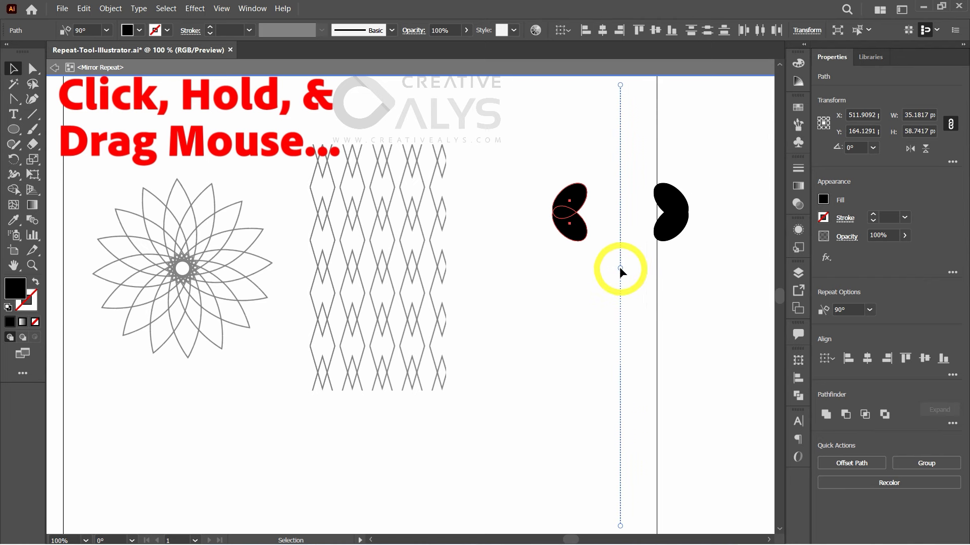
{"action": "left_click_drag", "start_coordinate": [620, 269], "coordinate": [592, 275]}
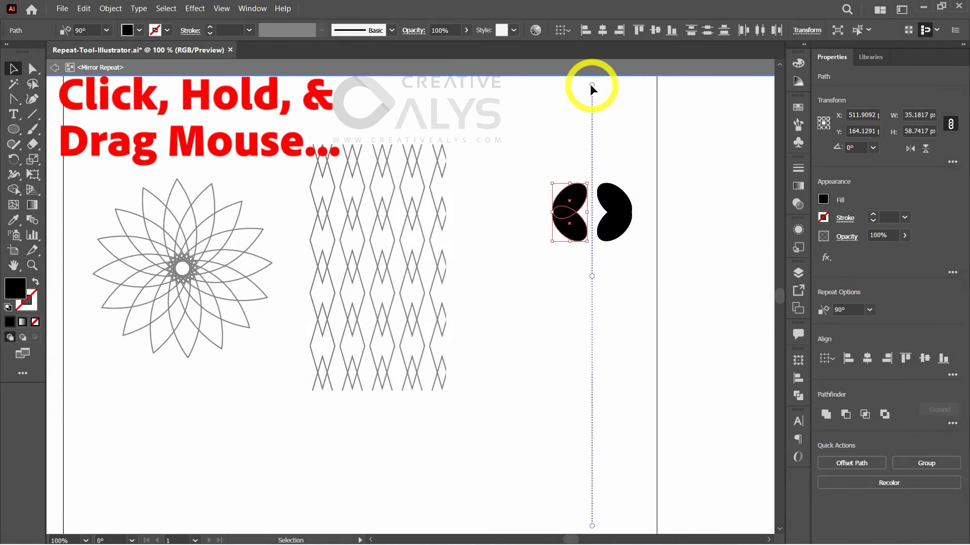
Rotate the mirror axis through horizontal and diagonal angles and return it to about 89.74°
{"action": "left_click_drag", "start_coordinate": [591, 85], "coordinate": [592, 163]}
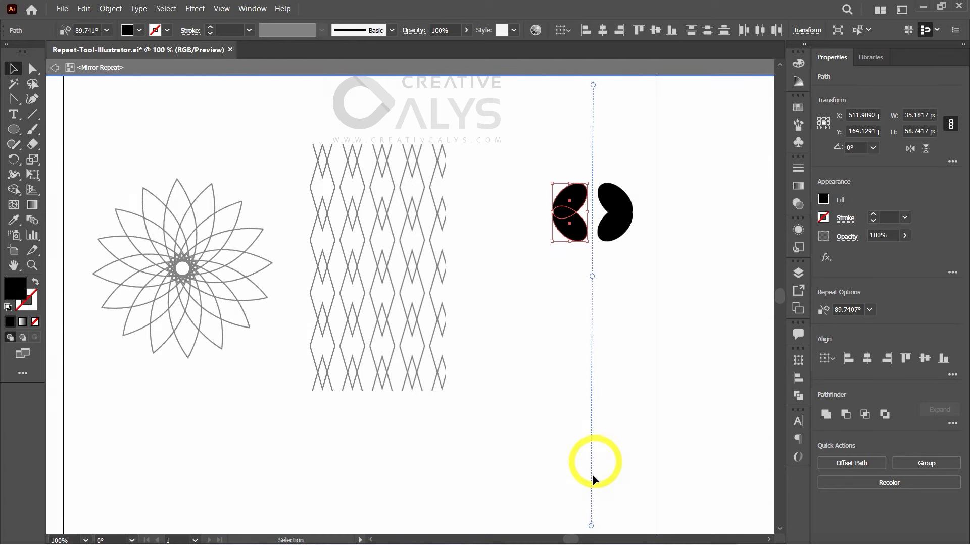
{"action": "left_click_drag", "start_coordinate": [591, 526], "coordinate": [412, 369]}
{"action": "left_click_drag", "start_coordinate": [392, 289], "coordinate": [376, 236]}
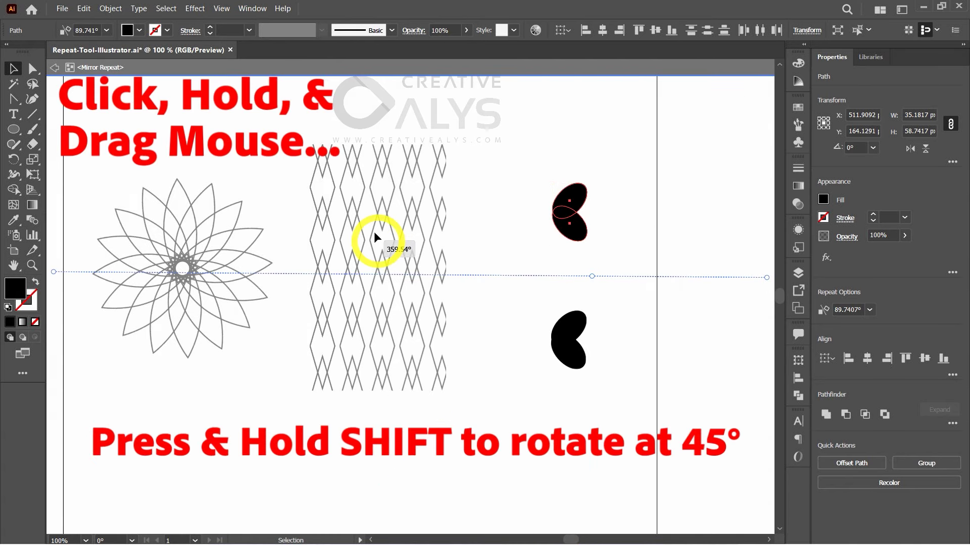
{"action": "mouse_move", "coordinate": [437, 148]}
{"action": "left_mouse_down"}
{"action": "mouse_move", "coordinate": [477, 121]}
{"action": "mouse_move", "coordinate": [619, 108]}
{"action": "mouse_move", "coordinate": [500, 116]}
{"action": "mouse_move", "coordinate": [431, 159]}
{"action": "left_mouse_up"}
{"action": "left_click_drag", "start_coordinate": [400, 255], "coordinate": [426, 351]}
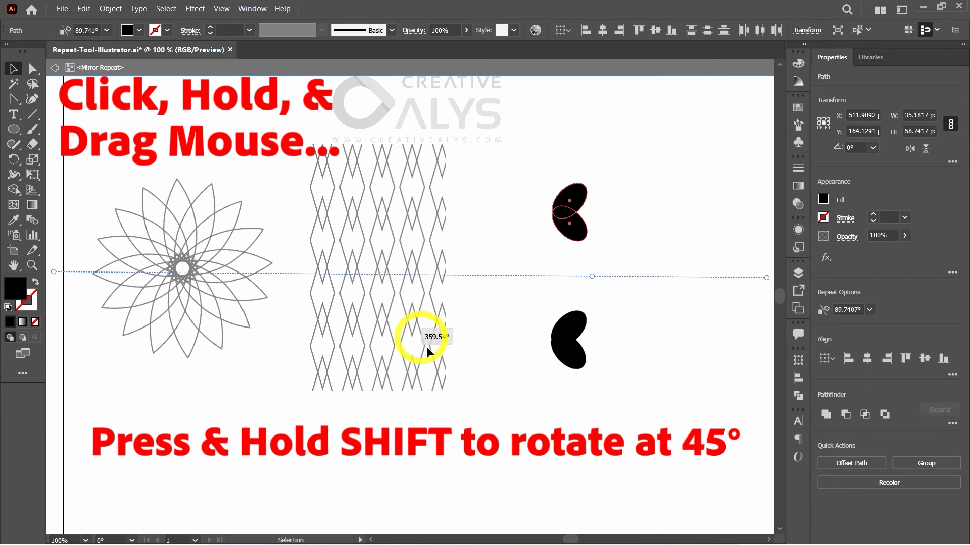
{"action": "mouse_move", "coordinate": [510, 395]}
{"action": "left_mouse_down"}
{"action": "mouse_move", "coordinate": [624, 455]}
{"action": "mouse_move", "coordinate": [448, 415]}
{"action": "mouse_move", "coordinate": [400, 267]}
{"action": "mouse_move", "coordinate": [503, 156]}
{"action": "mouse_move", "coordinate": [557, 131]}
{"action": "mouse_move", "coordinate": [452, 191]}
{"action": "mouse_move", "coordinate": [430, 320]}
{"action": "mouse_move", "coordinate": [493, 389]}
{"action": "left_mouse_up"}
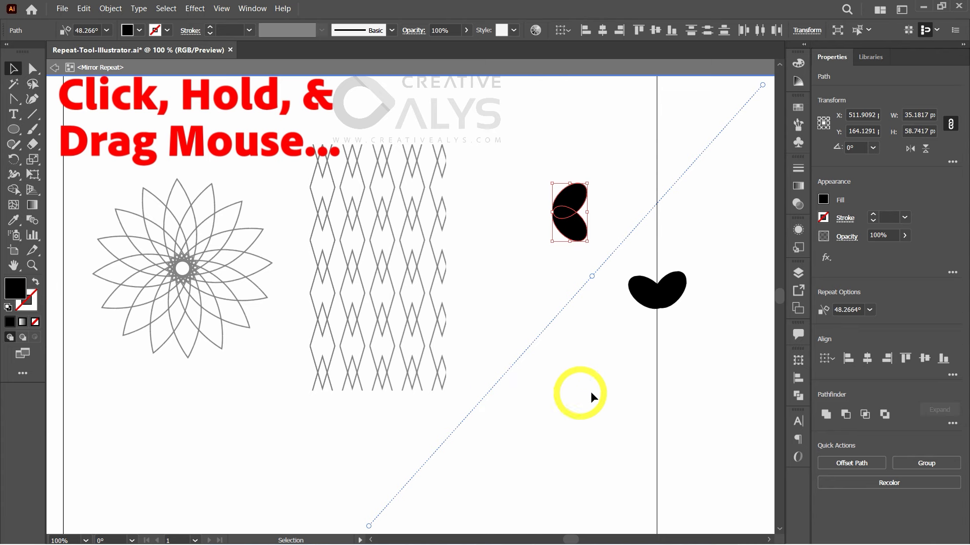
{"action": "key", "text": "ctrl+z"}
Move the mirror axis to the left edge of the original ellipse pair to form a butterfly shape, and exit the repeat's editing mode
{"action": "left_click_drag", "start_coordinate": [592, 277], "coordinate": [551, 277]}
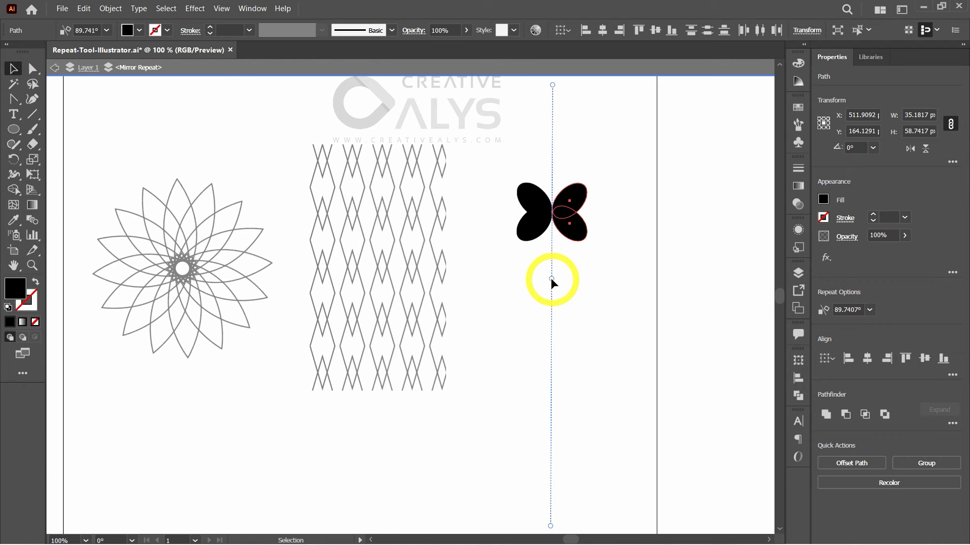
{"action": "double_click", "coordinate": [618, 304]}
{"action": "left_click", "coordinate": [565, 213]}
{"action": "left_click", "coordinate": [605, 347]}
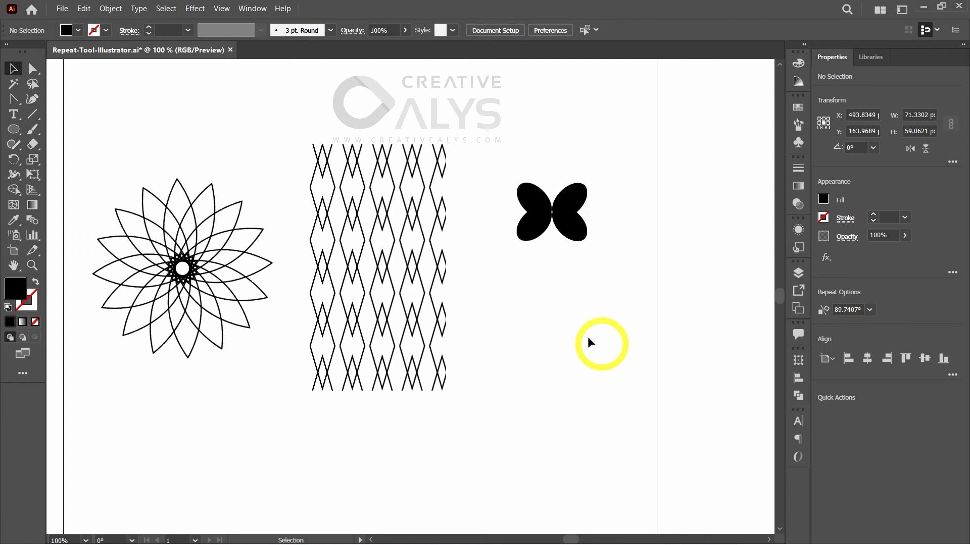
{"action": "left_click", "coordinate": [36, 71]}
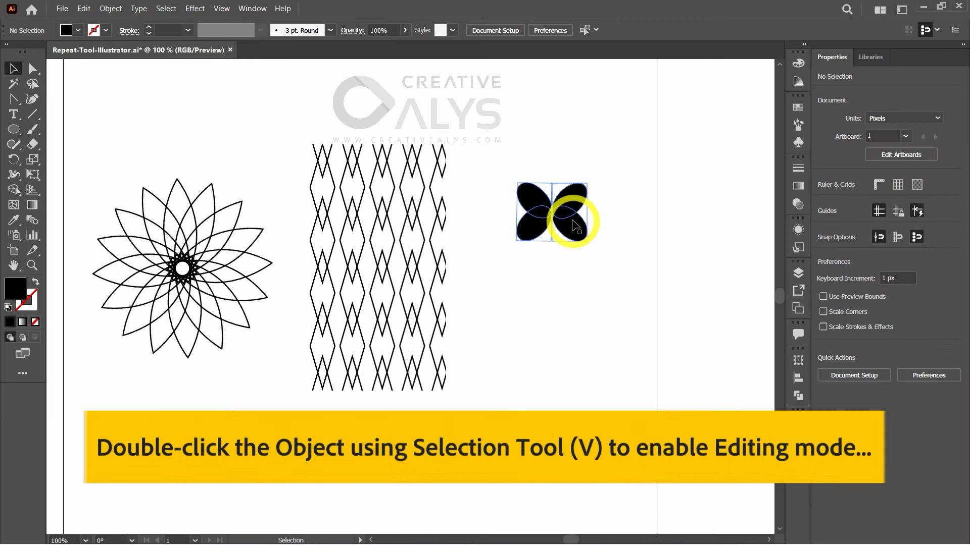
Try moving the lower and upper ellipses individually inside the mirror repeat, undo each move, and exit its editing mode
{"action": "double_click", "coordinate": [575, 226]}
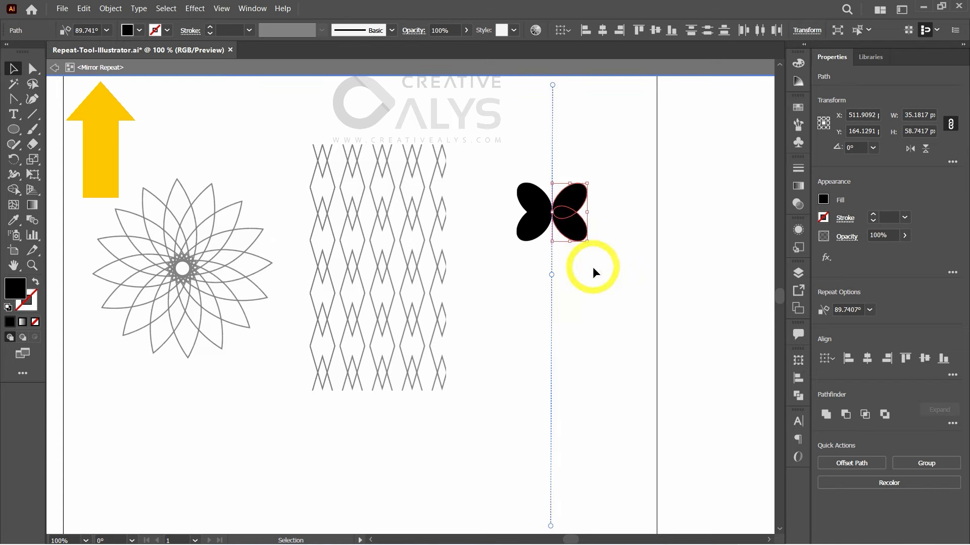
{"action": "left_click", "coordinate": [581, 254]}
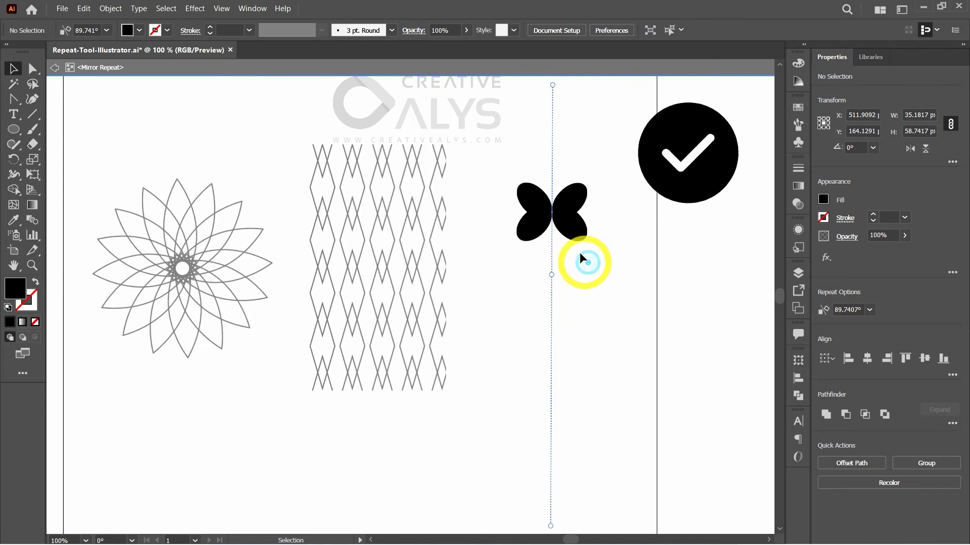
{"action": "left_click", "coordinate": [31, 70]}
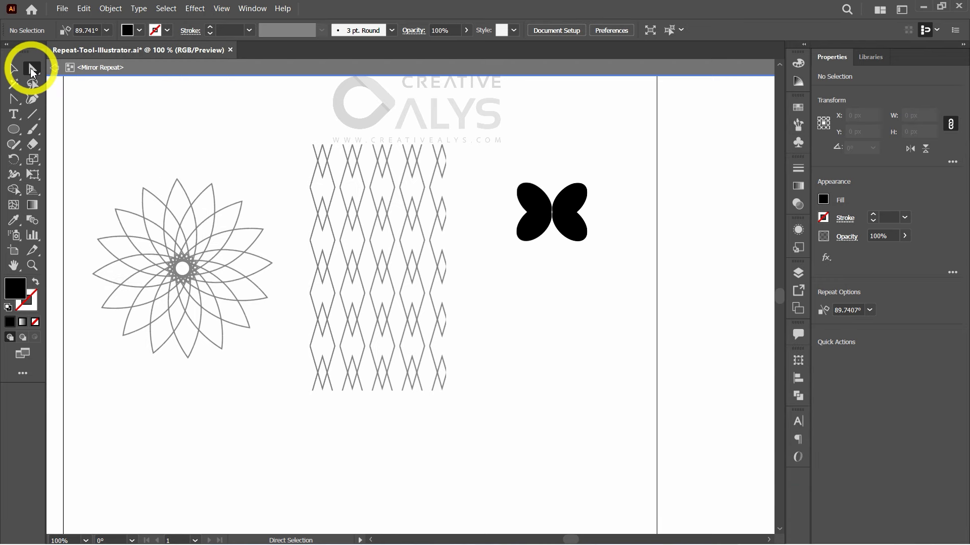
{"action": "left_click_drag", "start_coordinate": [566, 234], "coordinate": [582, 252]}
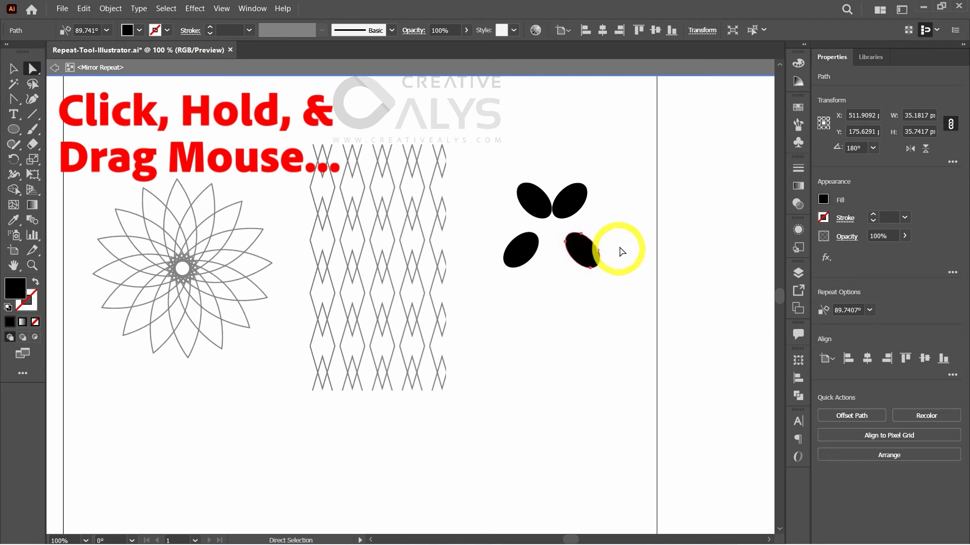
{"action": "key", "text": "ctrl+z"}
{"action": "left_click_drag", "start_coordinate": [582, 200], "coordinate": [585, 153]}
{"action": "left_click_drag", "start_coordinate": [625, 159], "coordinate": [580, 262]}
{"action": "key", "text": "ctrl+z"}
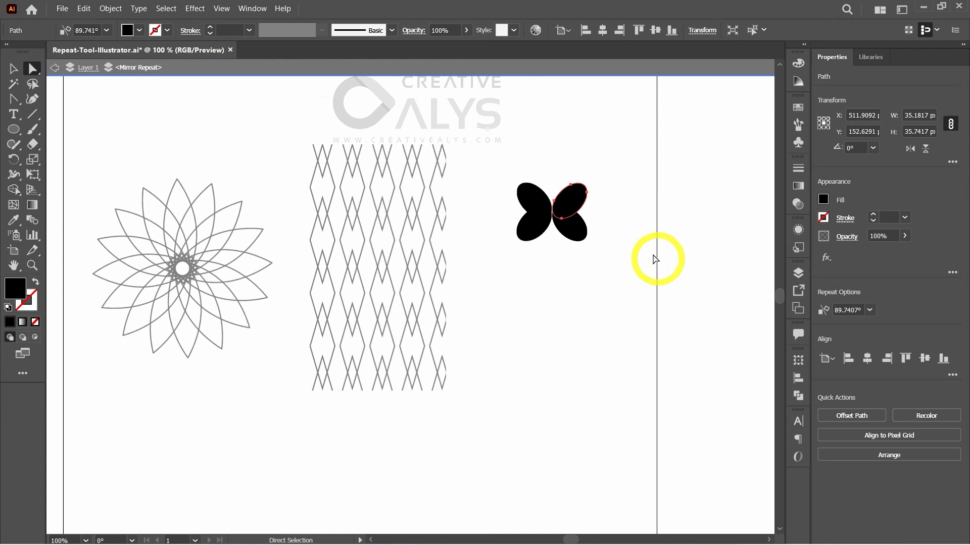
{"action": "double_click", "coordinate": [639, 232]}
{"action": "left_click", "coordinate": [634, 253]}
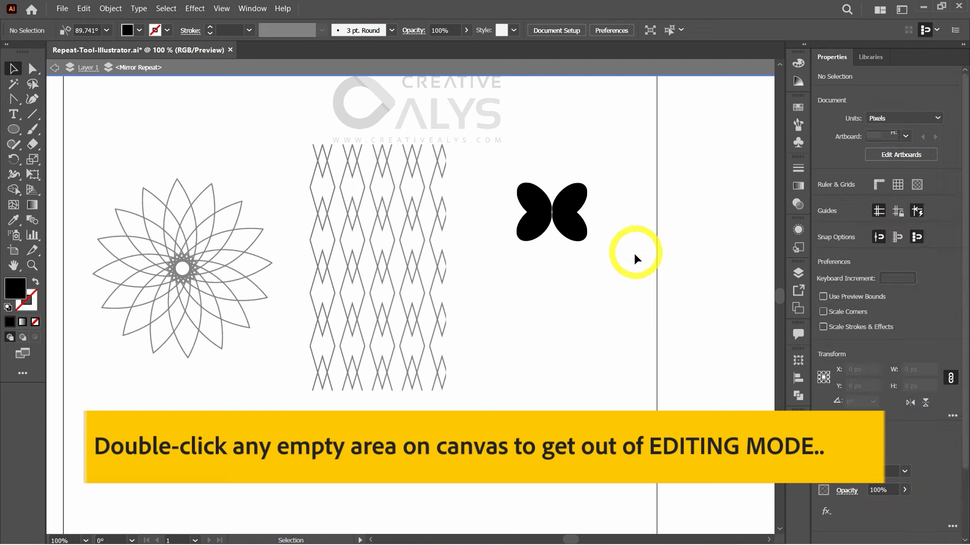
{"action": "double_click", "coordinate": [628, 257]}
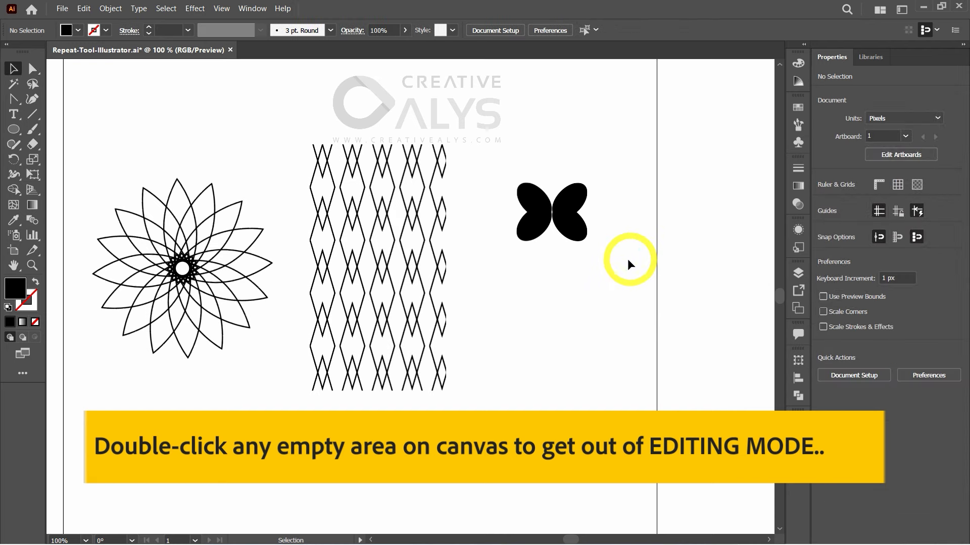
Reopen the mirror repeat for editing, try shifting its axis slightly, and exit the editing mode again
{"action": "left_click", "coordinate": [568, 221]}
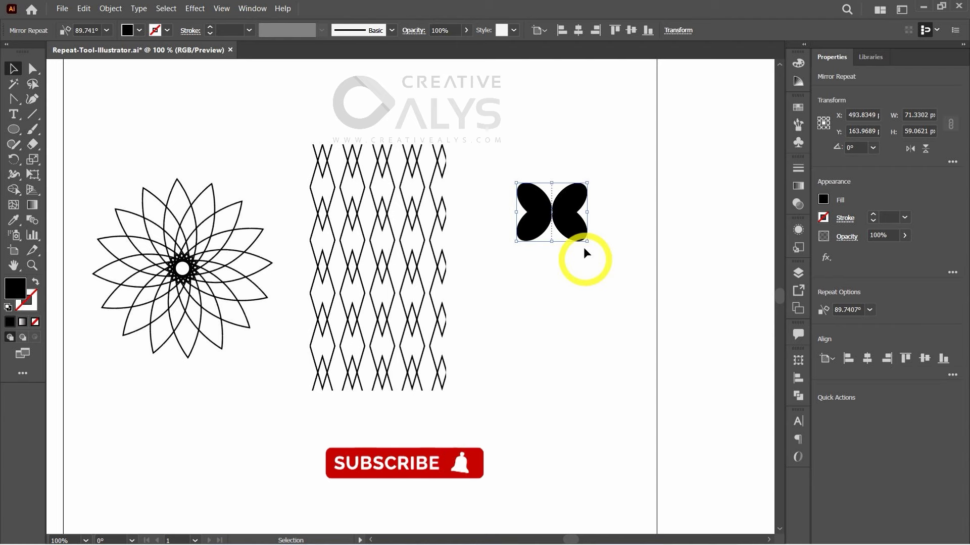
{"action": "double_click", "coordinate": [574, 223]}
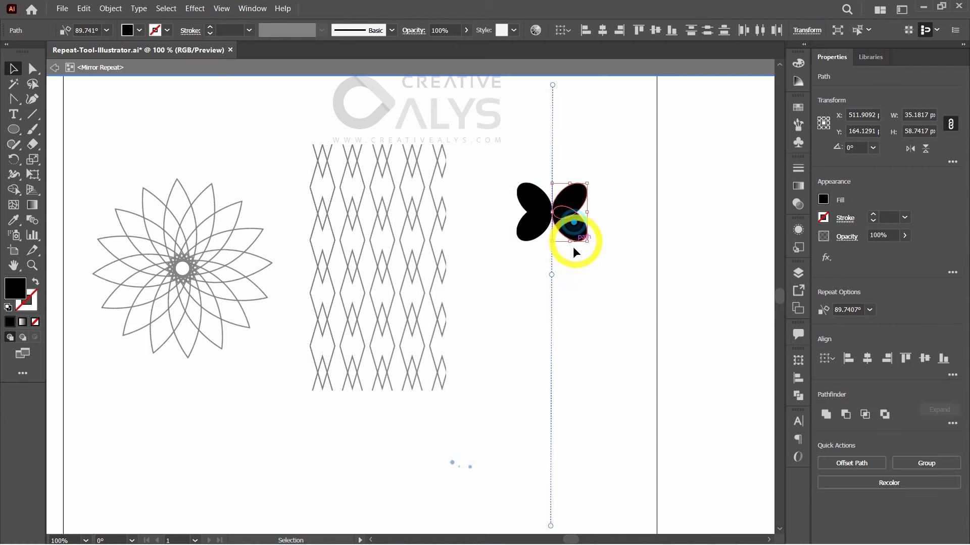
{"action": "left_click_drag", "start_coordinate": [552, 275], "coordinate": [550, 274]}
{"action": "double_click", "coordinate": [614, 287]}
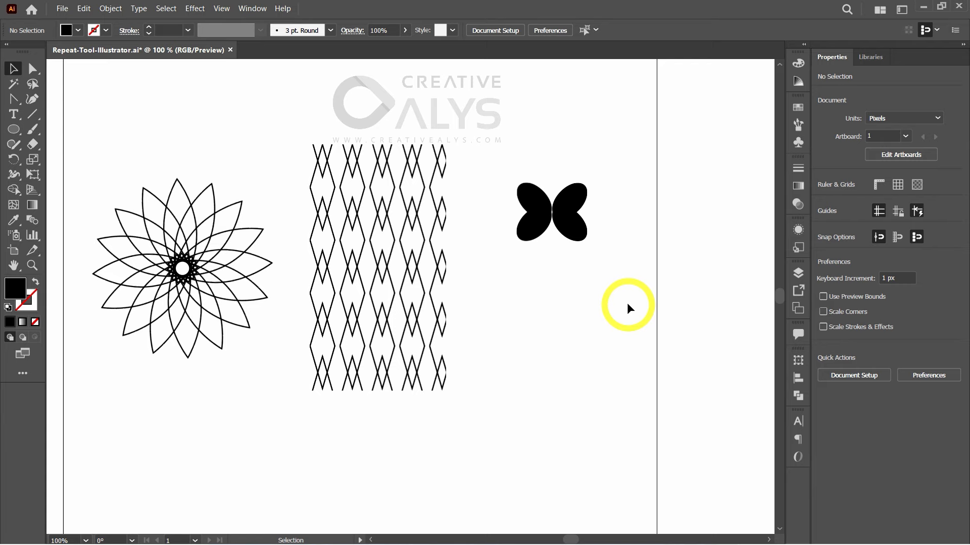
{"action": "double_click", "coordinate": [558, 212]}
{"action": "left_click", "coordinate": [575, 331]}
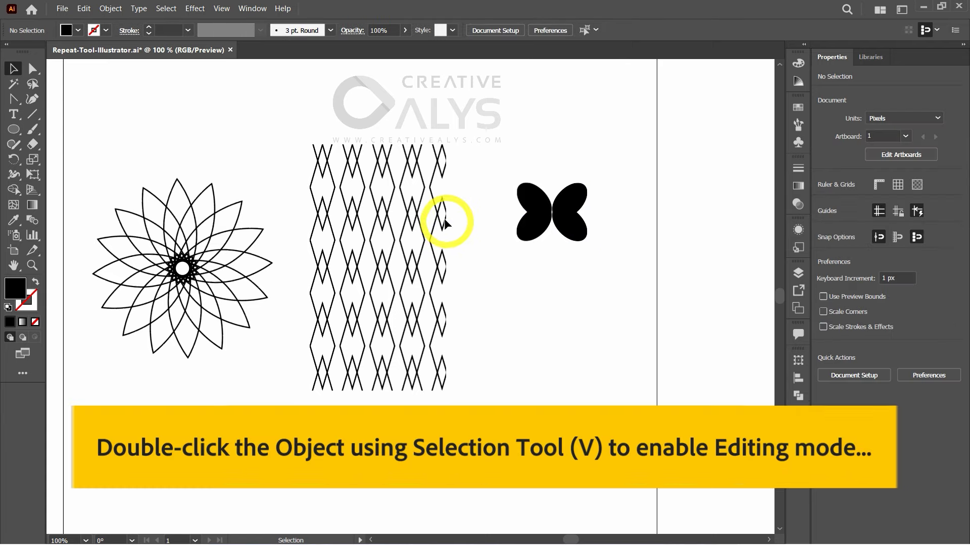
Open the diamond grid repeat for editing and move its source diamond slightly down and left to shift the pattern
{"action": "double_click", "coordinate": [420, 198]}
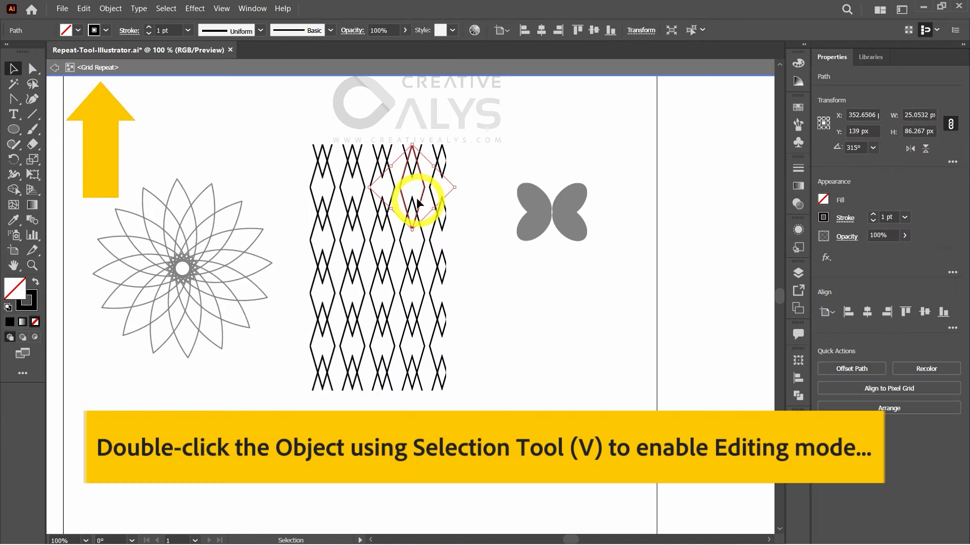
{"action": "left_click_drag", "start_coordinate": [423, 201], "coordinate": [380, 219]}
{"action": "key", "text": "a"}
{"action": "left_click", "coordinate": [418, 224]}
{"action": "key", "text": "ctrl+z"}
{"action": "key", "text": "ctrl+z"}
{"action": "left_click", "coordinate": [392, 216]}
{"action": "key", "text": "ctrl+z"}
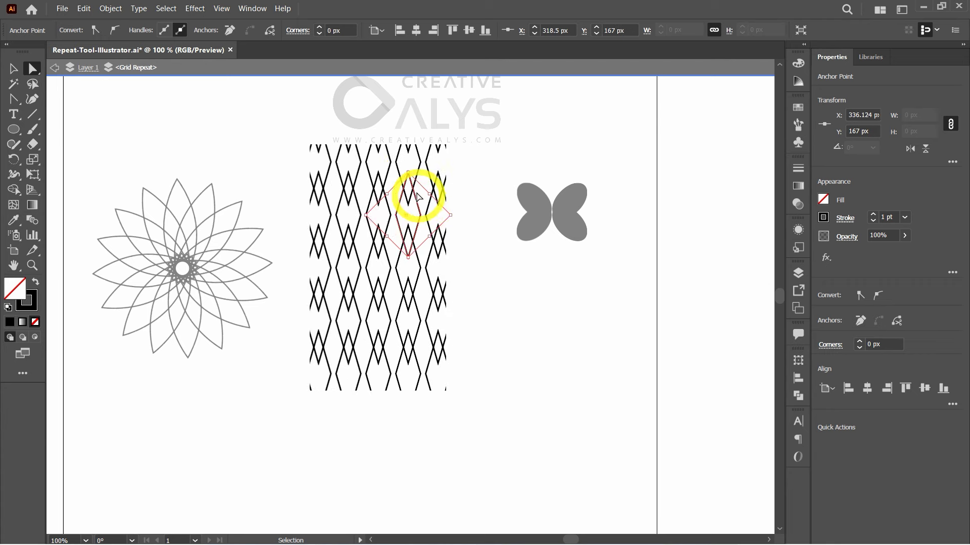
Try reshaping the grid's diamond by moving its top and side anchor points, undoing each change
{"action": "left_click_drag", "start_coordinate": [411, 173], "coordinate": [427, 177]}
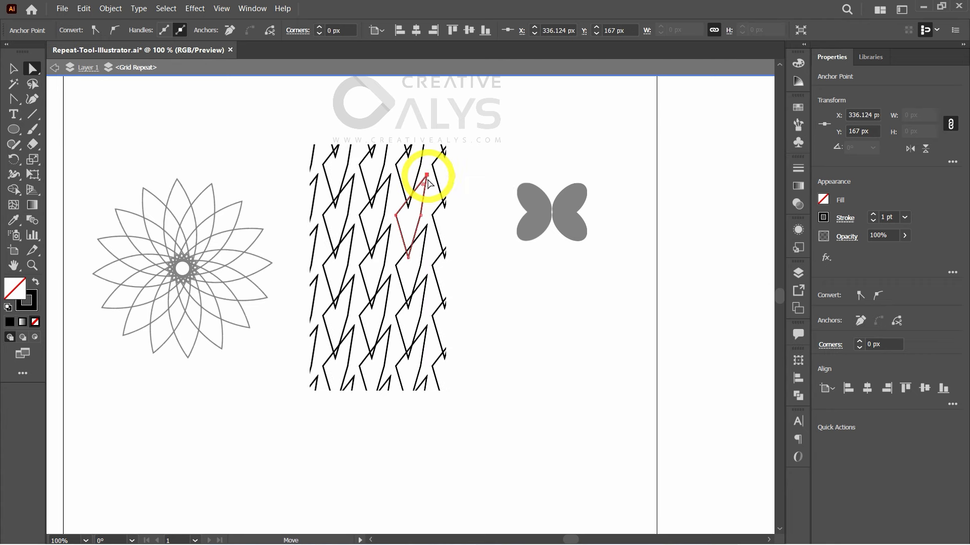
{"action": "key", "text": "ctrl+z"}
{"action": "left_click_drag", "start_coordinate": [421, 215], "coordinate": [379, 215]}
{"action": "key", "text": "ctrl+z"}
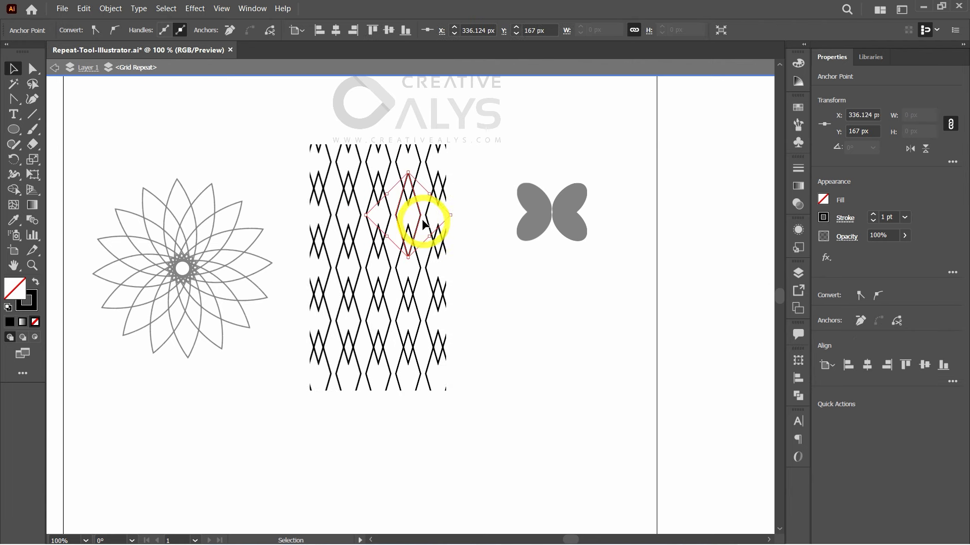
{"action": "key", "text": "a"}
{"action": "left_click_drag", "start_coordinate": [422, 217], "coordinate": [422, 217]}
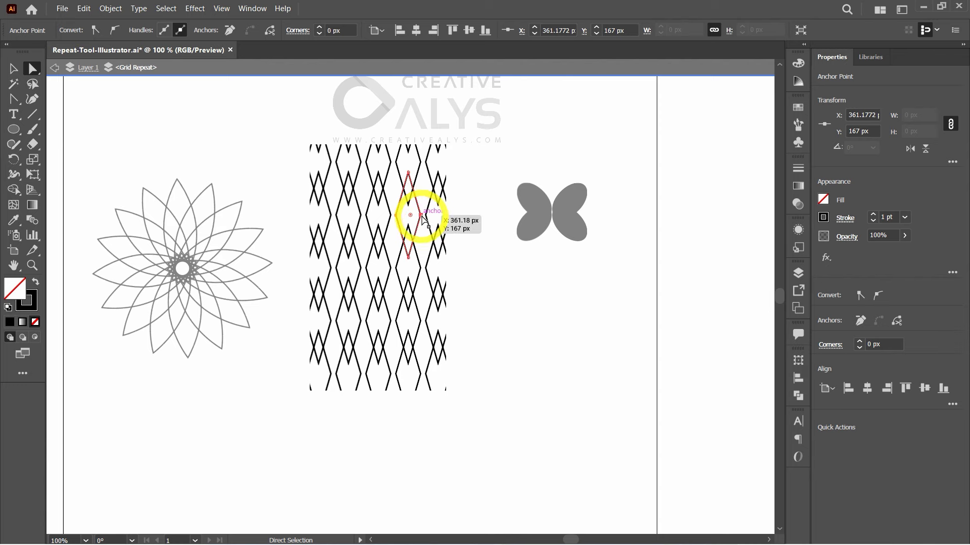
{"action": "left_click_drag", "start_coordinate": [423, 215], "coordinate": [437, 215]}
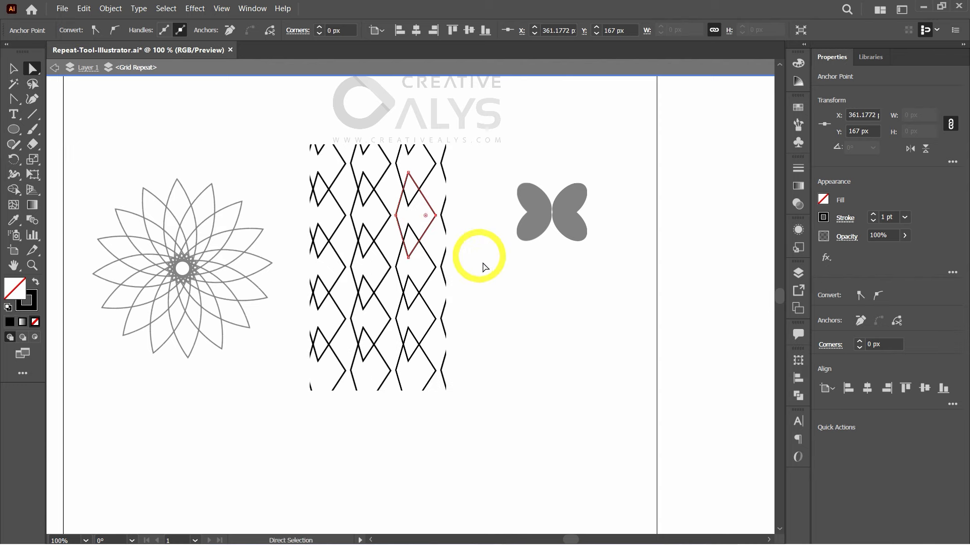
{"action": "key", "text": "ctrl+z"}
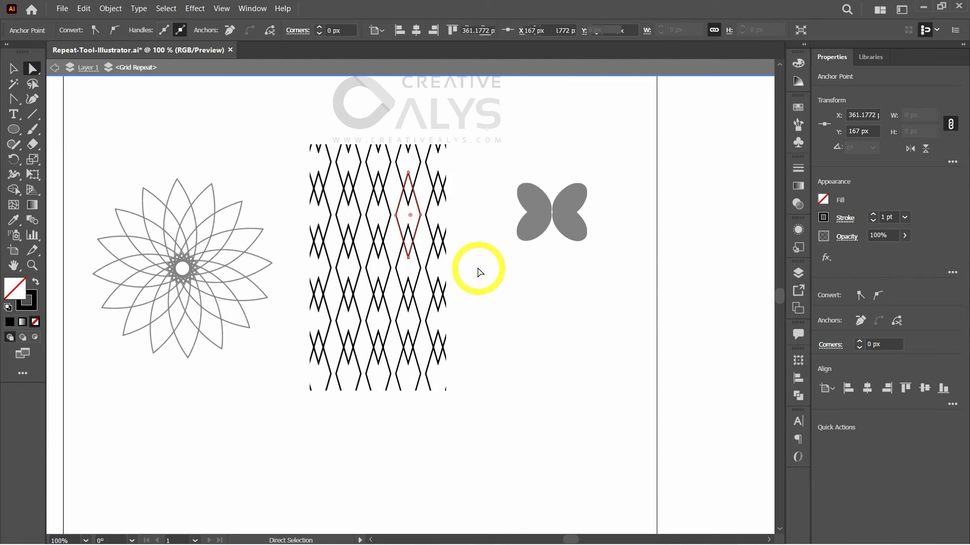
Exit the grid repeat's editing mode, open the radial flower for editing, and select its source petal
{"action": "key", "text": "v"}
{"action": "double_click", "coordinate": [476, 269]}
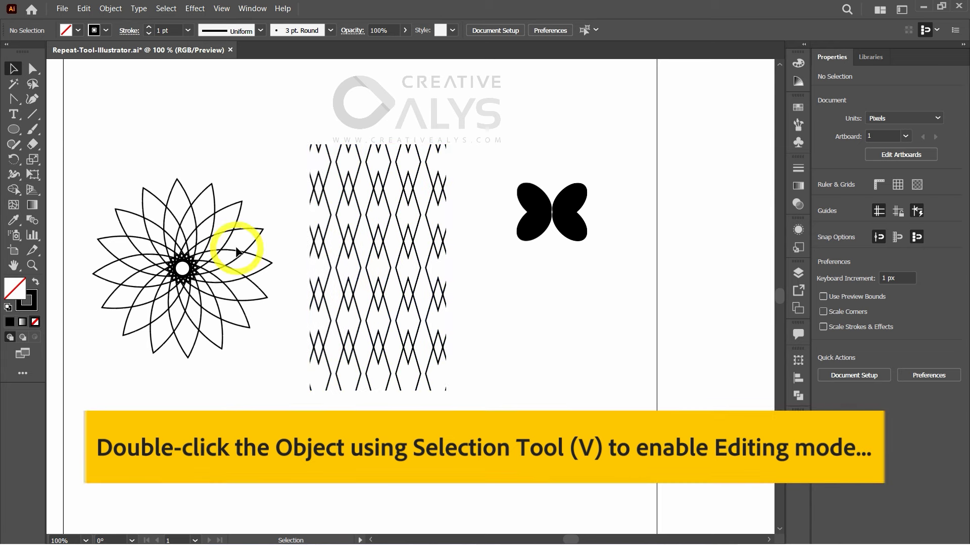
{"action": "left_click", "coordinate": [245, 251]}
{"action": "double_click", "coordinate": [245, 251]}
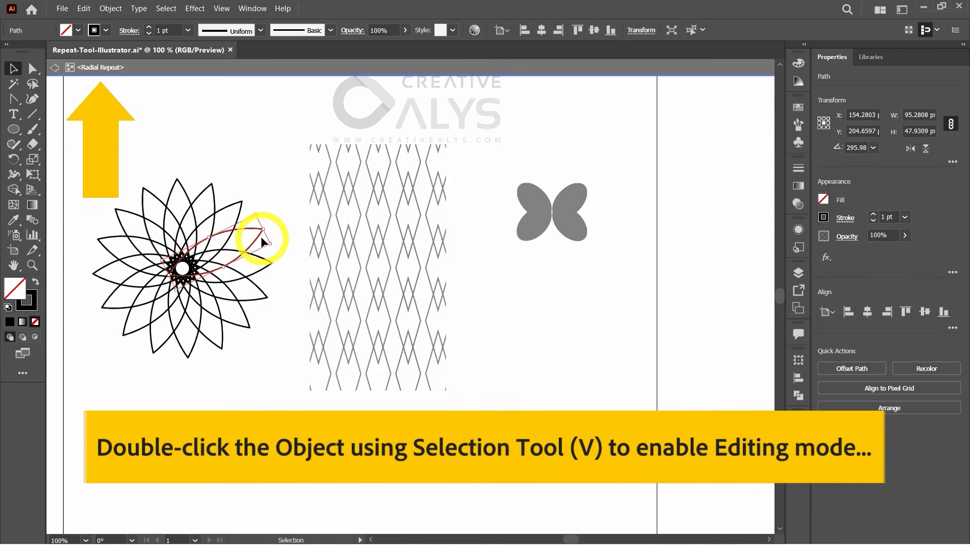
{"action": "key", "text": "a"}
{"action": "left_click", "coordinate": [259, 240]}
{"action": "key", "text": "v"}
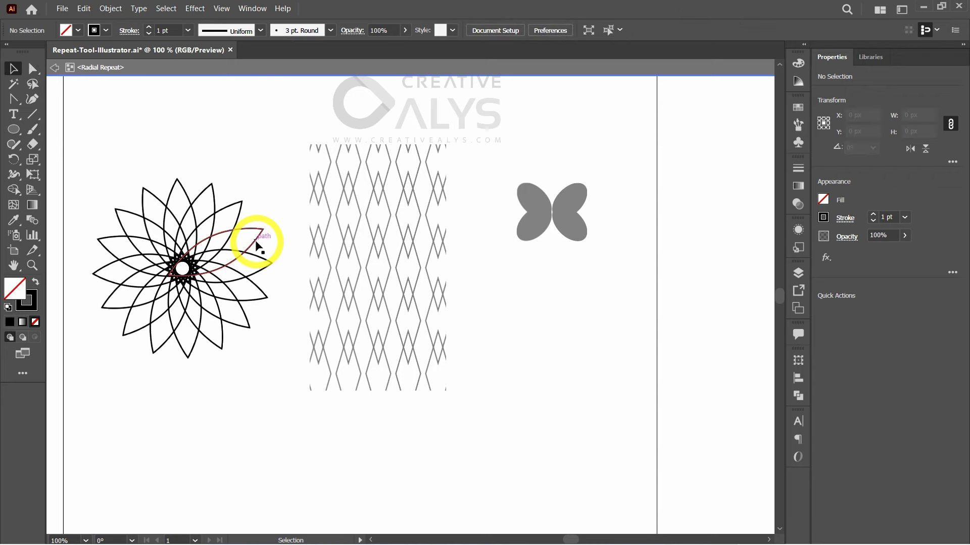
{"action": "left_click", "coordinate": [255, 241]}
Try moving the whole petal to different positions around the flower's centre, undoing the moves
{"action": "left_click_drag", "start_coordinate": [261, 231], "coordinate": [275, 205]}
{"action": "key", "text": "ctrl+z"}
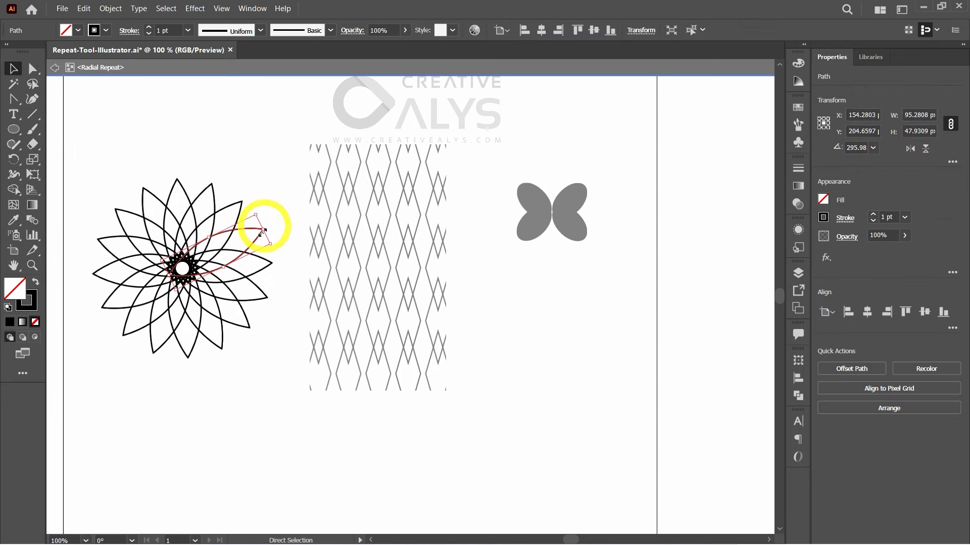
{"action": "left_click_drag", "start_coordinate": [252, 241], "coordinate": [254, 184]}
{"action": "left_click_drag", "start_coordinate": [348, 372], "coordinate": [539, 372]}
{"action": "key", "text": "ctrl+z"}
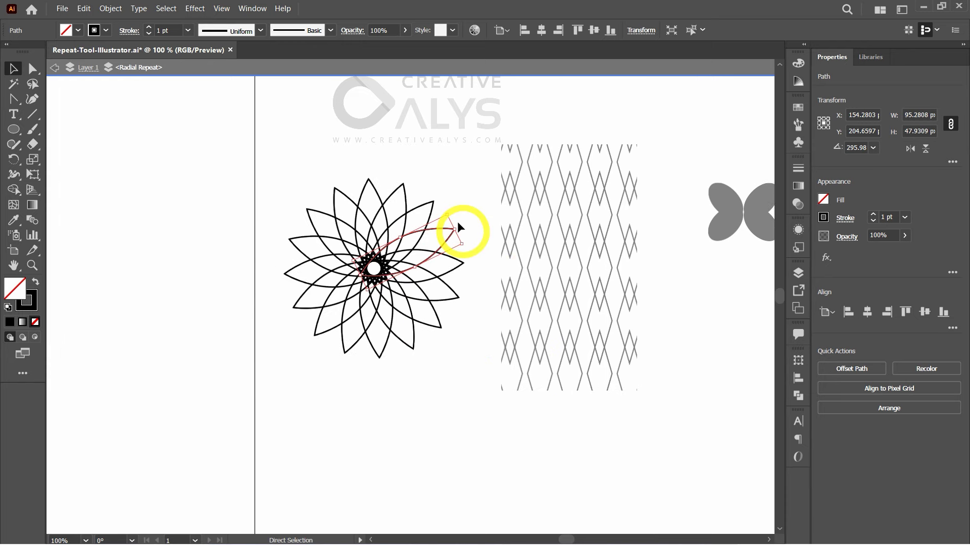
{"action": "left_click_drag", "start_coordinate": [447, 232], "coordinate": [465, 262]}
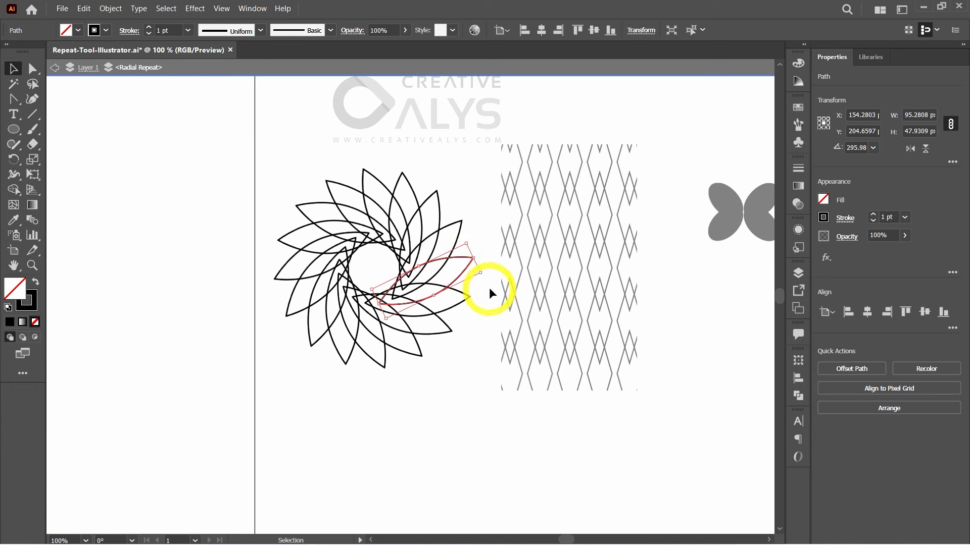
Try reshaping the petal by moving its outer tip and inner anchor points, undoing each change
{"action": "left_click", "coordinate": [471, 232]}
{"action": "left_click_drag", "start_coordinate": [450, 217], "coordinate": [430, 188]}
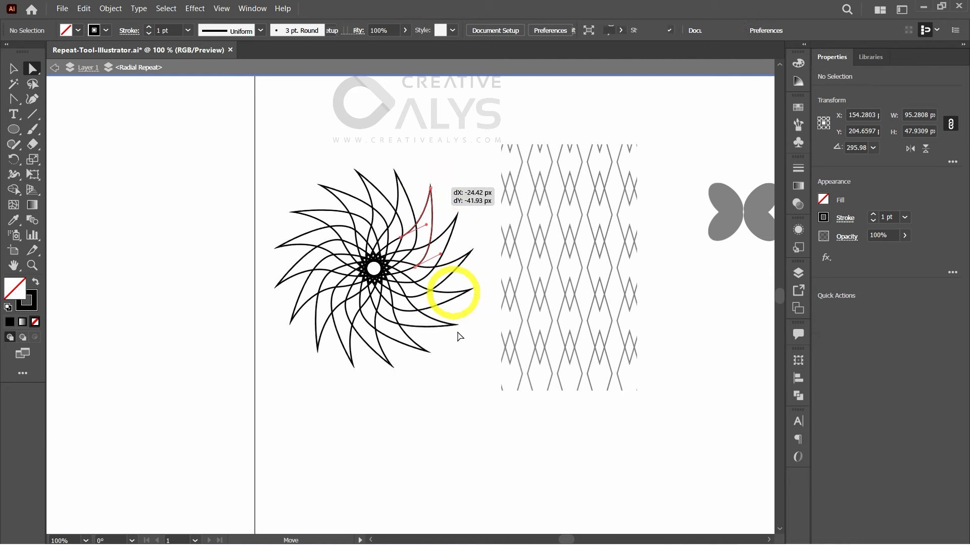
{"action": "left_click", "coordinate": [485, 404]}
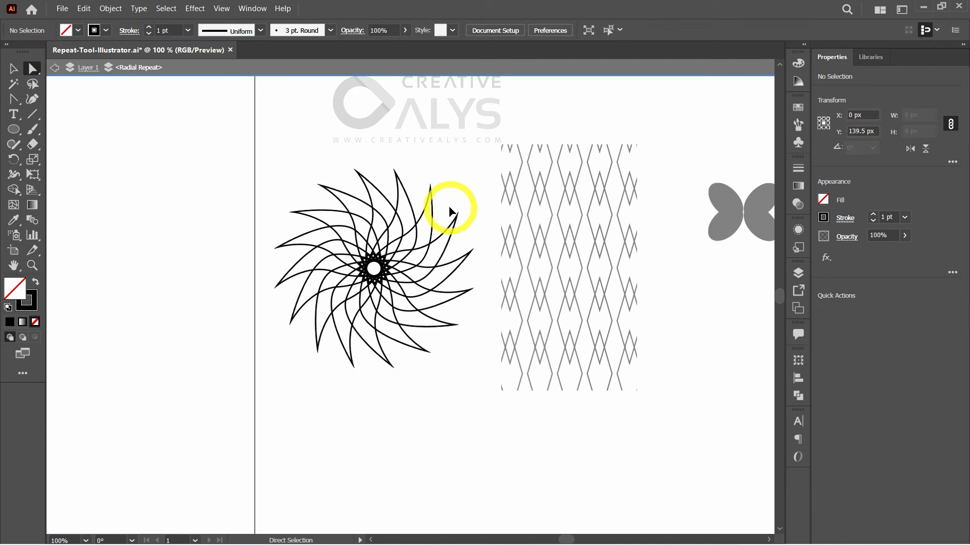
{"action": "key", "text": "ctrl+z"}
{"action": "left_click_drag", "start_coordinate": [359, 263], "coordinate": [355, 238]}
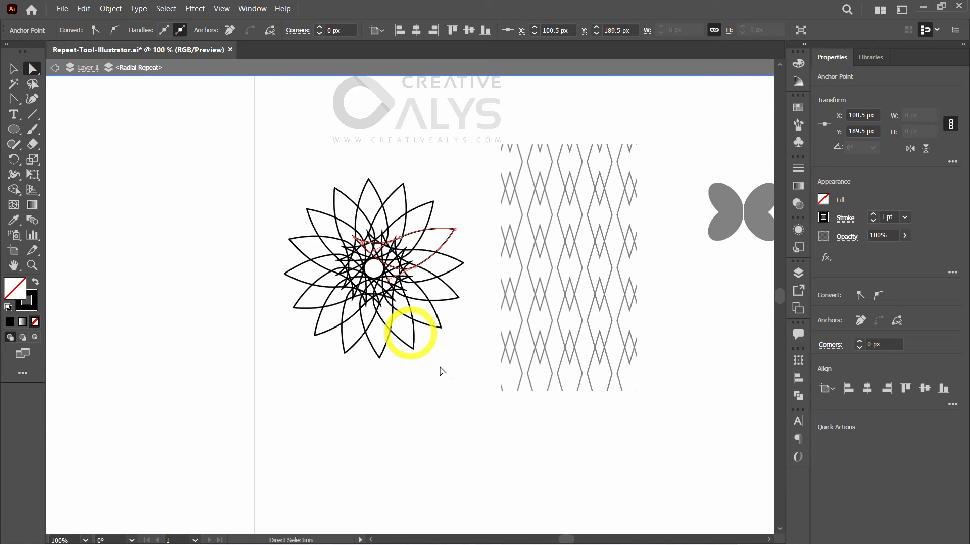
{"action": "key", "text": "ctrl+z"}
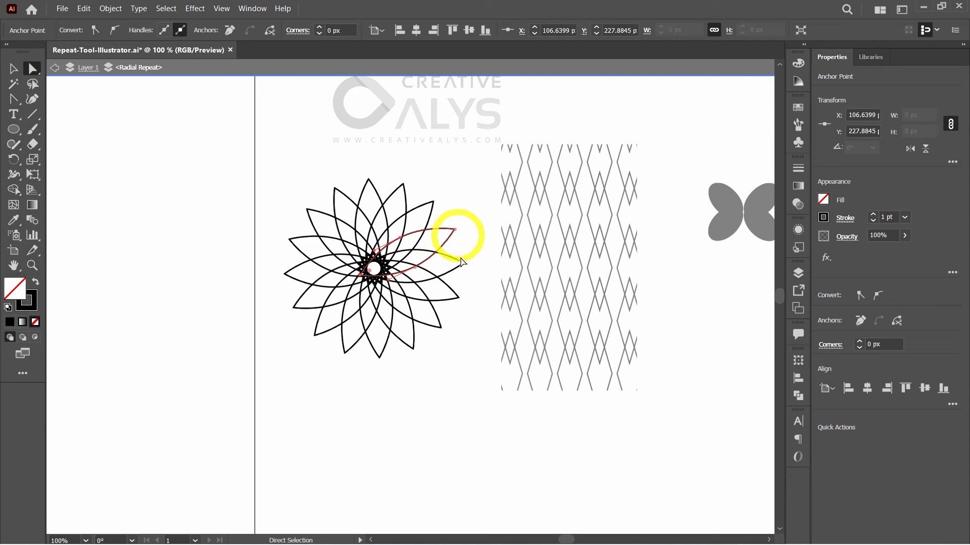
Try reshaping the source petal by pulling its outer tip, then shifting the whole petal toward the flower's centre, and undo the changes
{"action": "mouse_move", "coordinate": [455, 230]}
{"action": "left_mouse_down"}
{"action": "mouse_move", "coordinate": [465, 267]}
{"action": "mouse_move", "coordinate": [459, 246]}
{"action": "mouse_move", "coordinate": [472, 224]}
{"action": "left_mouse_up"}
{"action": "left_click", "coordinate": [479, 286]}
{"action": "key", "text": "v"}
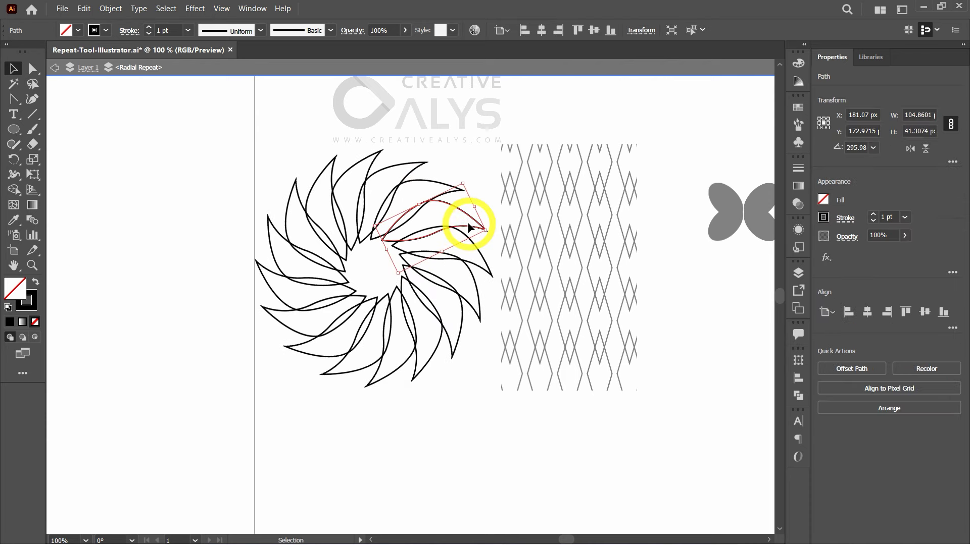
{"action": "left_click_drag", "start_coordinate": [465, 227], "coordinate": [448, 251]}
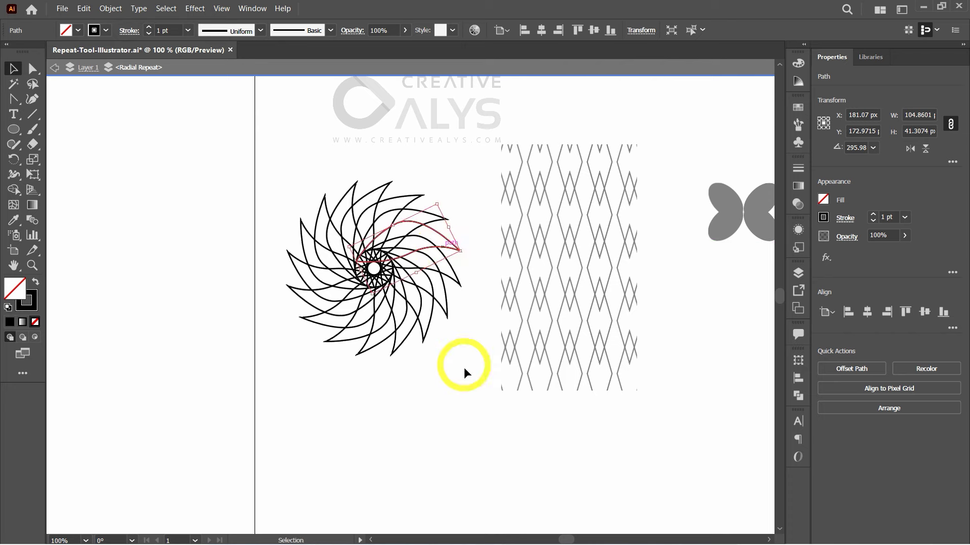
{"action": "key", "text": "ctrl+z"}
{"action": "key", "text": "ctrl+shift+z"}
{"action": "key", "text": "ctrl+z"}
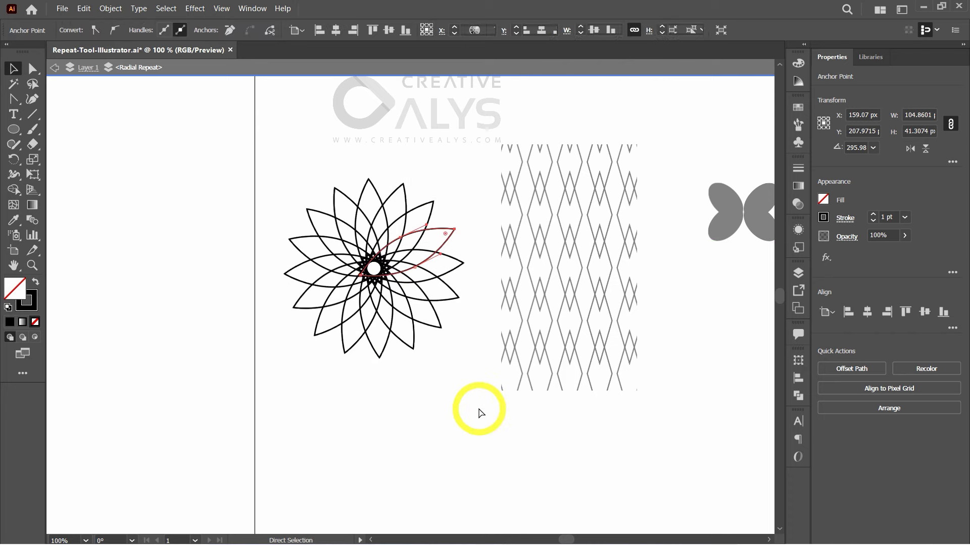
Exit the radial repeat's editing mode and move the butterfly mirror repeat to about X 498 px, Y 212 px, then deselect it
{"action": "double_click", "coordinate": [461, 405]}
{"action": "left_click_drag", "start_coordinate": [469, 410], "coordinate": [416, 399]}
{"action": "left_click_drag", "start_coordinate": [607, 407], "coordinate": [269, 118]}
{"action": "left_click", "coordinate": [319, 162]}
{"action": "left_click", "coordinate": [634, 212]}
{"action": "left_click_drag", "start_coordinate": [657, 237], "coordinate": [639, 277]}
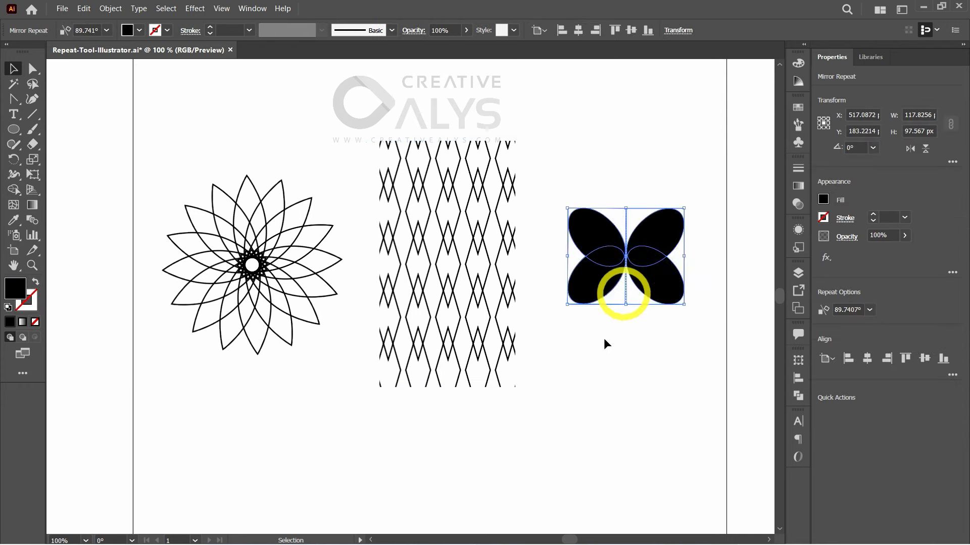
{"action": "left_click", "coordinate": [606, 379]}
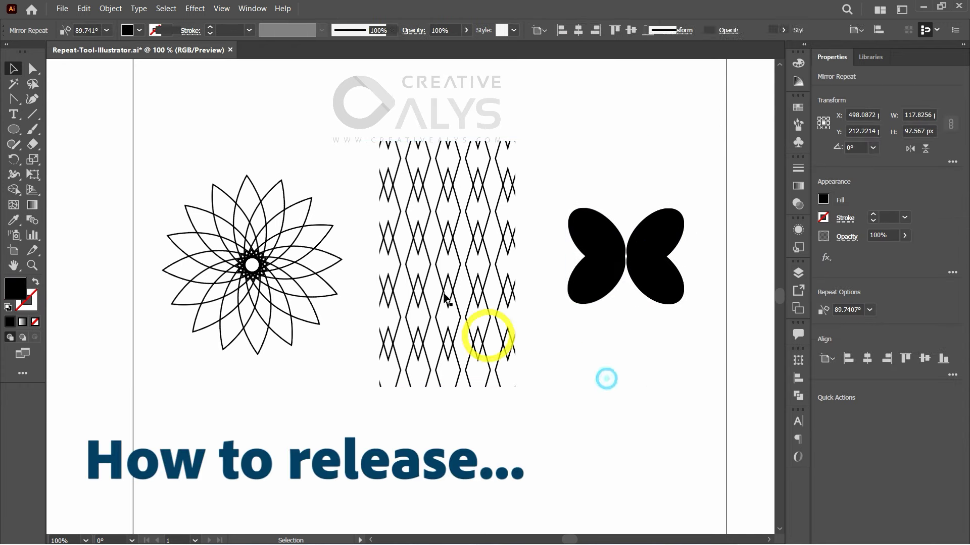
Release the radial flower repeat back to its source petal and undo the release
{"action": "left_click", "coordinate": [451, 239]}
{"action": "left_click", "coordinate": [284, 200]}
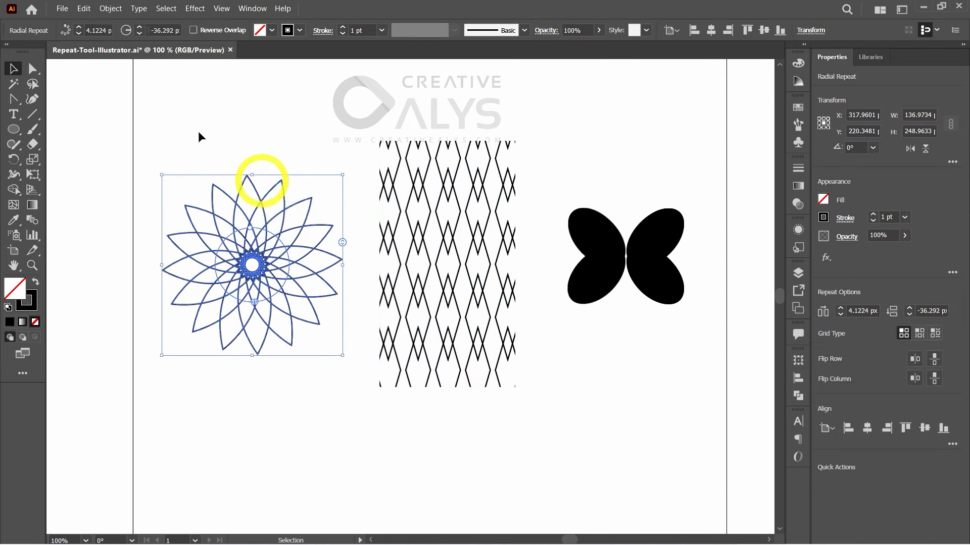
{"action": "left_click", "coordinate": [110, 9]}
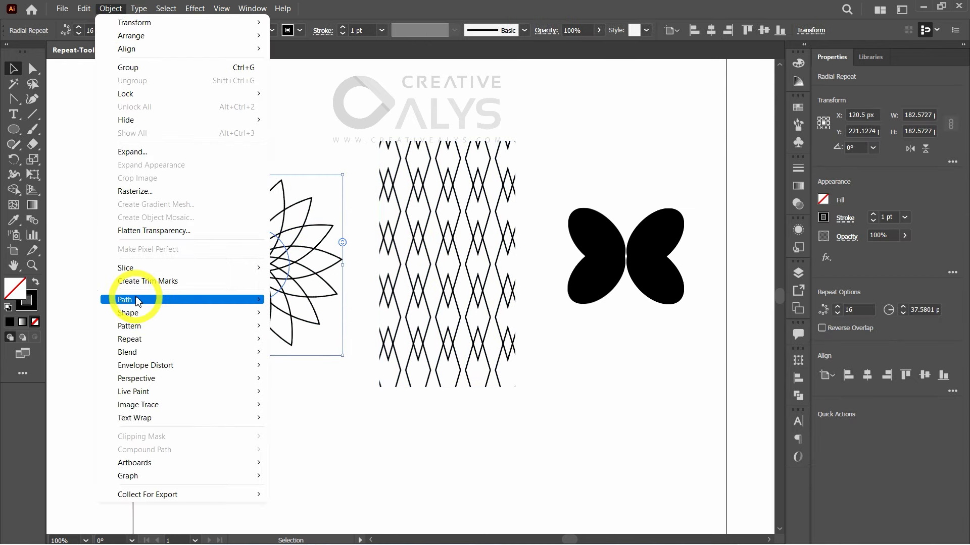
{"action": "mouse_move", "coordinate": [138, 338]}
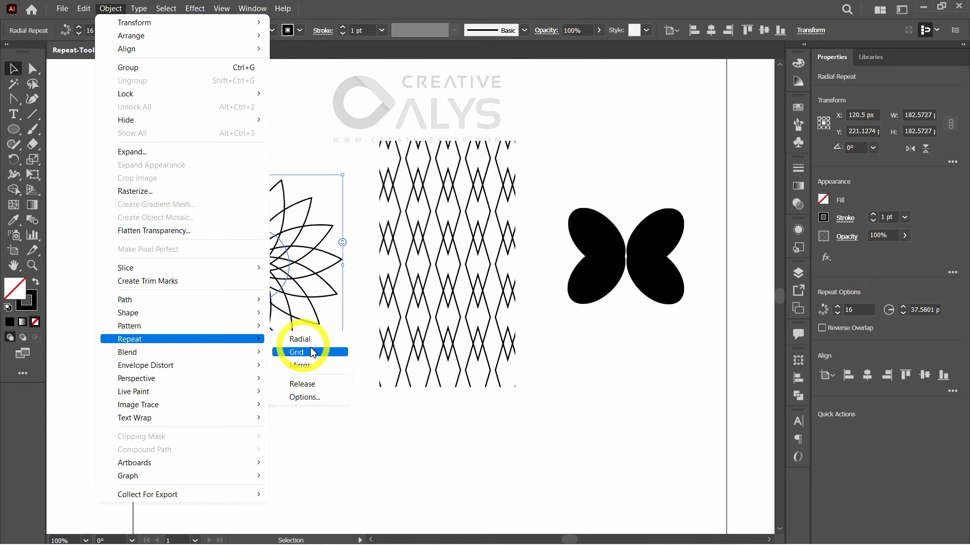
{"action": "left_click", "coordinate": [316, 385]}
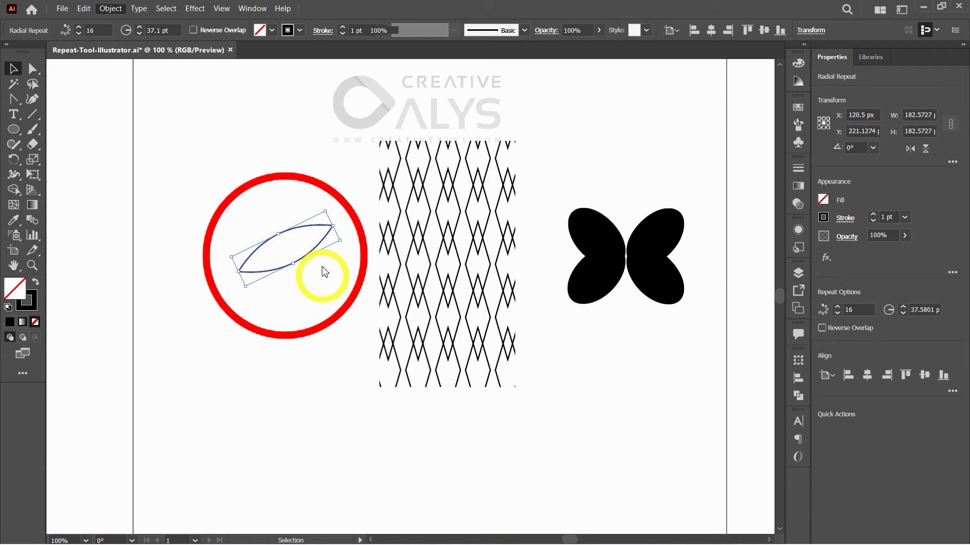
{"action": "key", "text": "ctrl+z"}
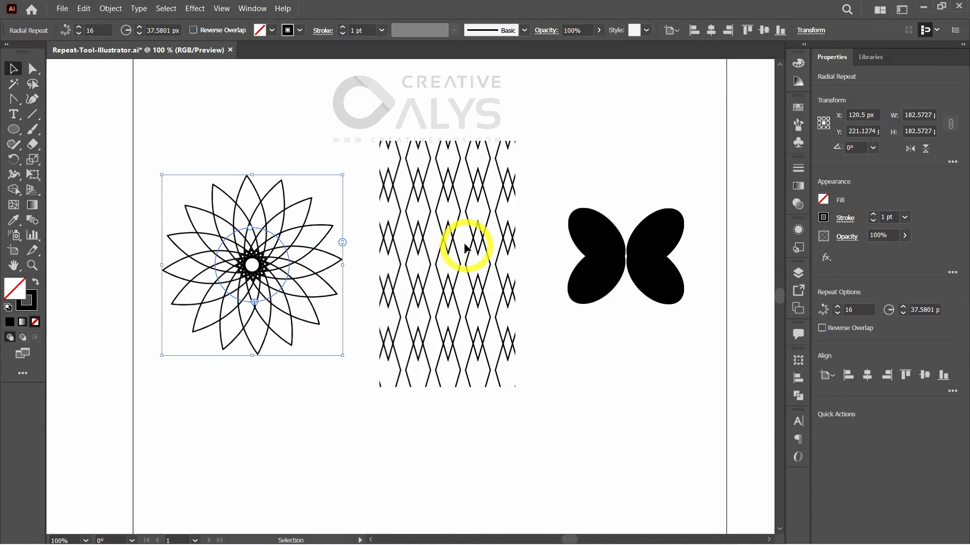
Release the diamond grid repeat back to its source shape and undo the release
{"action": "left_click", "coordinate": [456, 250]}
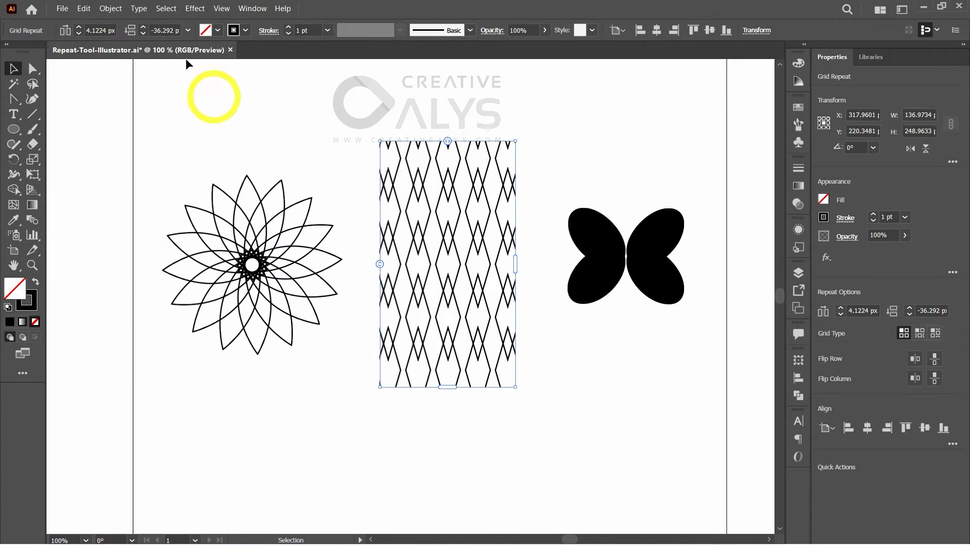
{"action": "left_click", "coordinate": [110, 9]}
{"action": "mouse_move", "coordinate": [162, 339]}
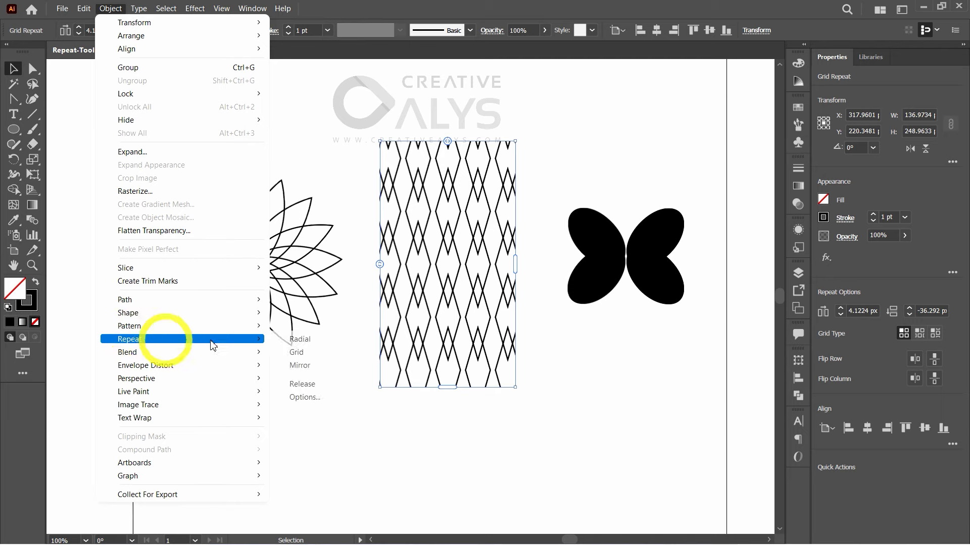
{"action": "left_click", "coordinate": [311, 386]}
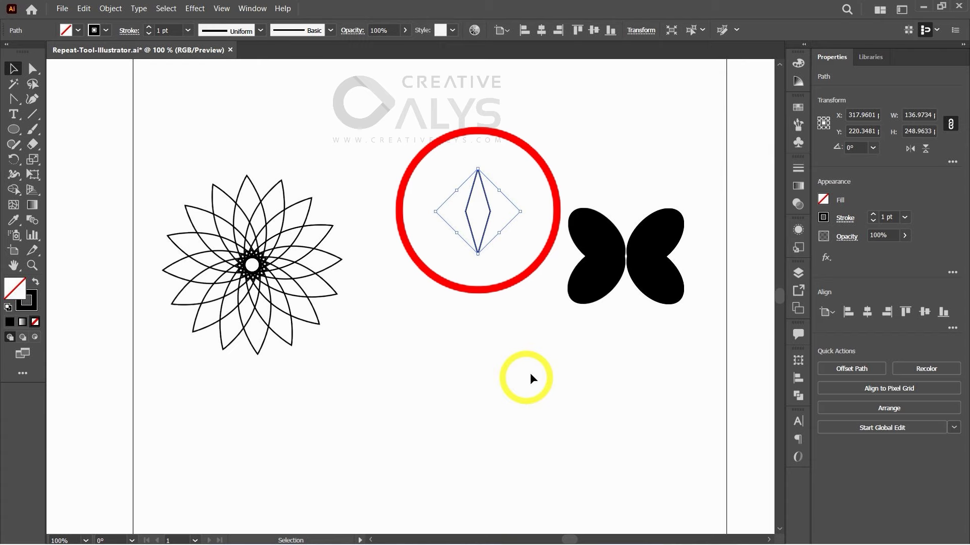
{"action": "key", "text": "ctrl+z"}
Release the butterfly mirror repeat back to its source ellipses and undo the release
{"action": "left_click", "coordinate": [639, 263]}
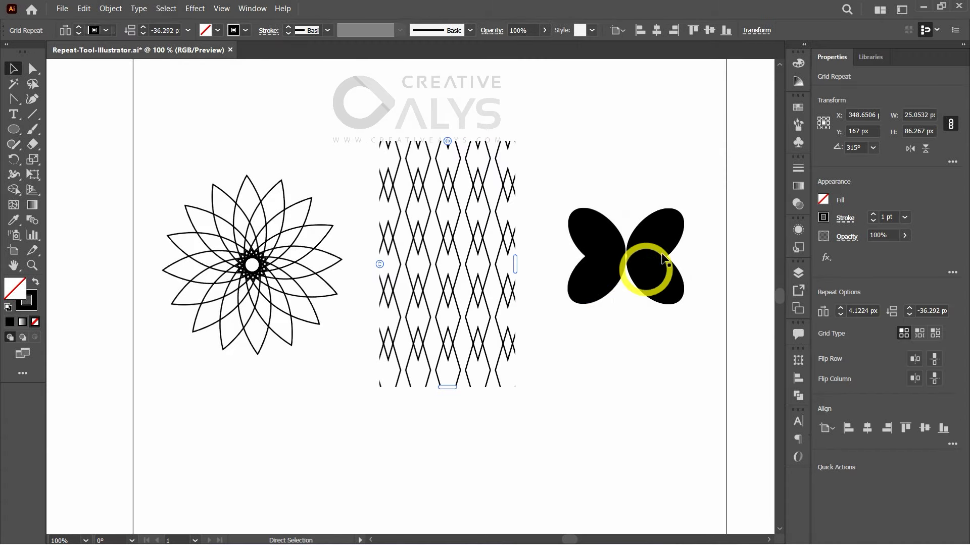
{"action": "left_click", "coordinate": [110, 9]}
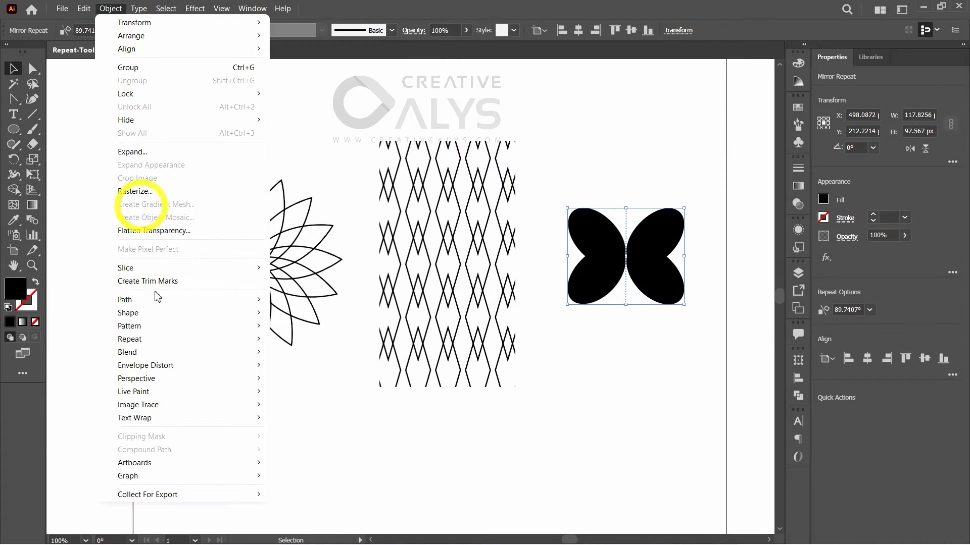
{"action": "mouse_move", "coordinate": [260, 339]}
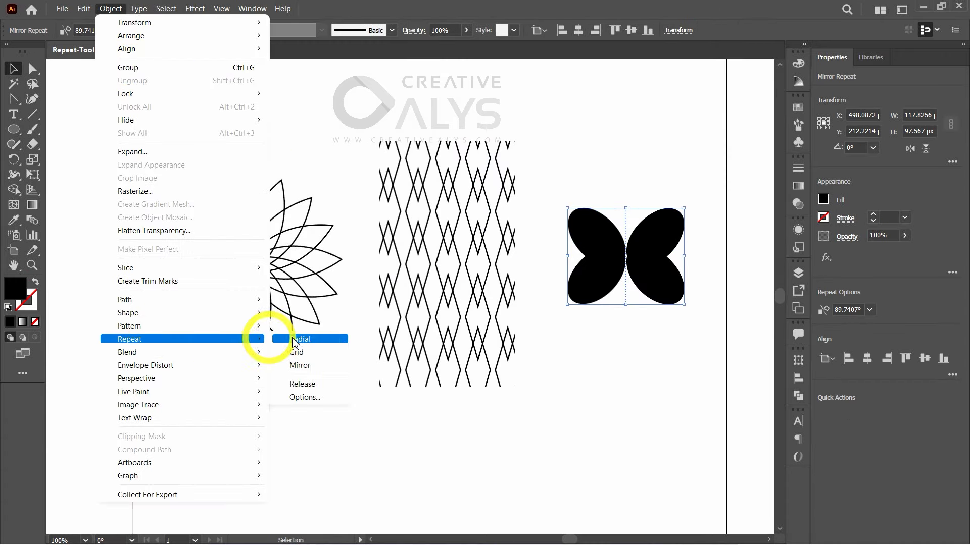
{"action": "left_click", "coordinate": [303, 384]}
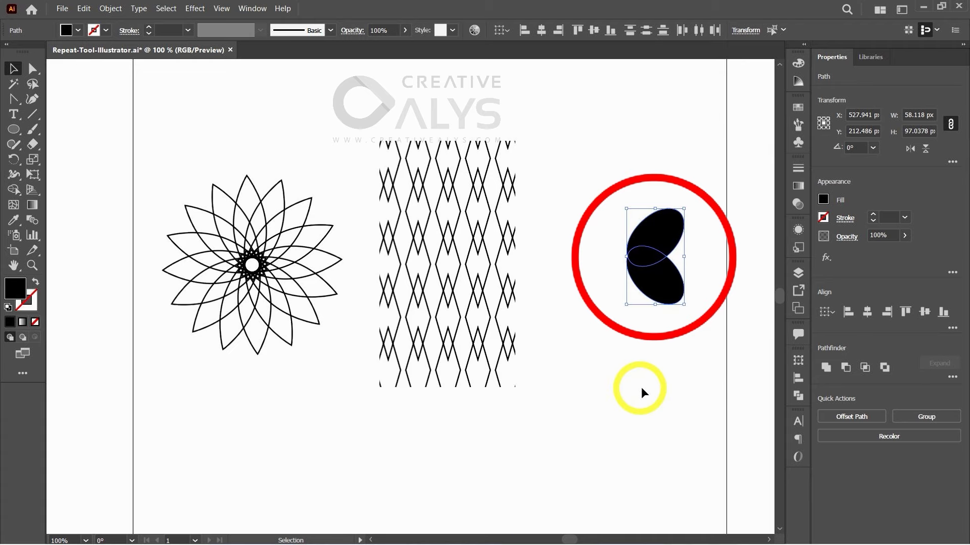
{"action": "key", "text": "ctrl+z"}
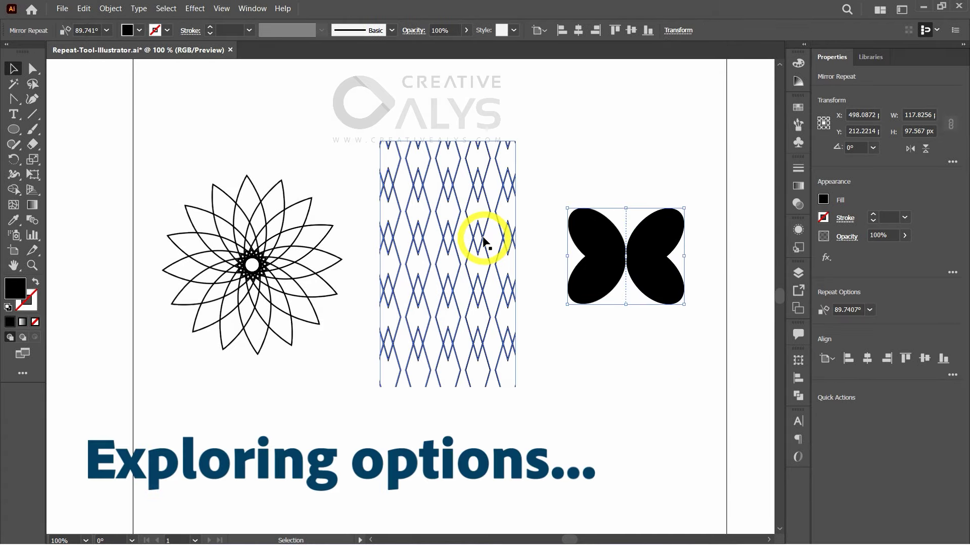
Open the Repeat Options for the radial flower and move the dialog clear of the artwork
{"action": "left_click", "coordinate": [482, 241]}
{"action": "left_click", "coordinate": [308, 252]}
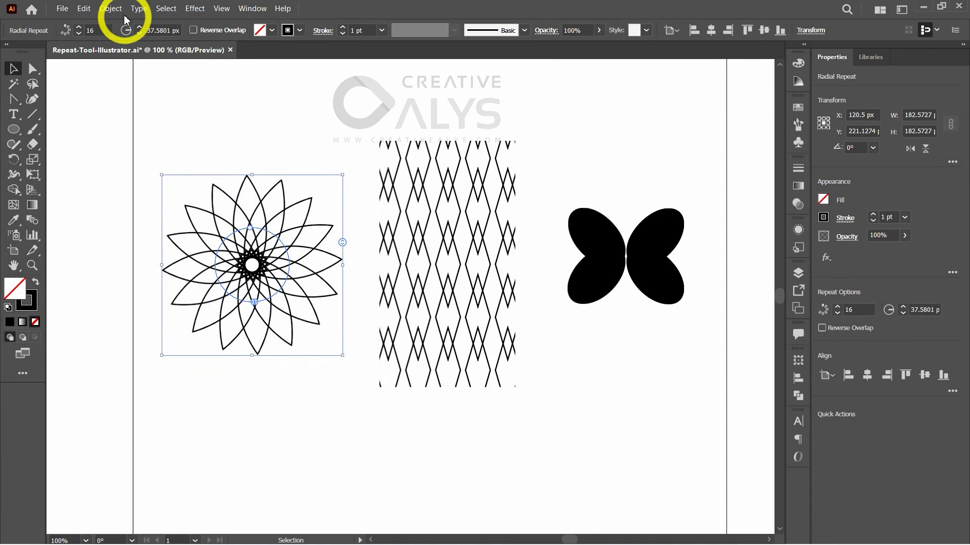
{"action": "left_click", "coordinate": [111, 8]}
{"action": "mouse_move", "coordinate": [152, 339]}
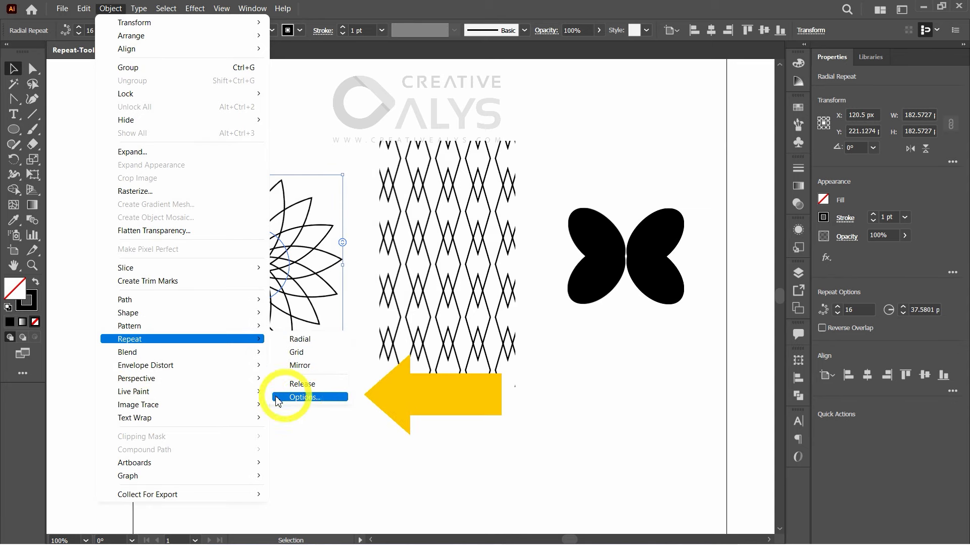
{"action": "left_click", "coordinate": [305, 397]}
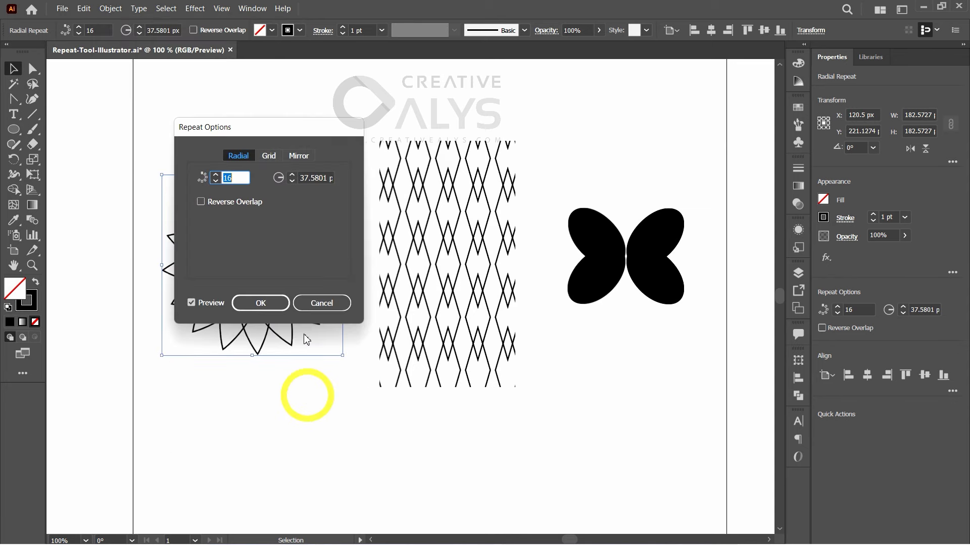
{"action": "left_click_drag", "start_coordinate": [282, 127], "coordinate": [556, 132]}
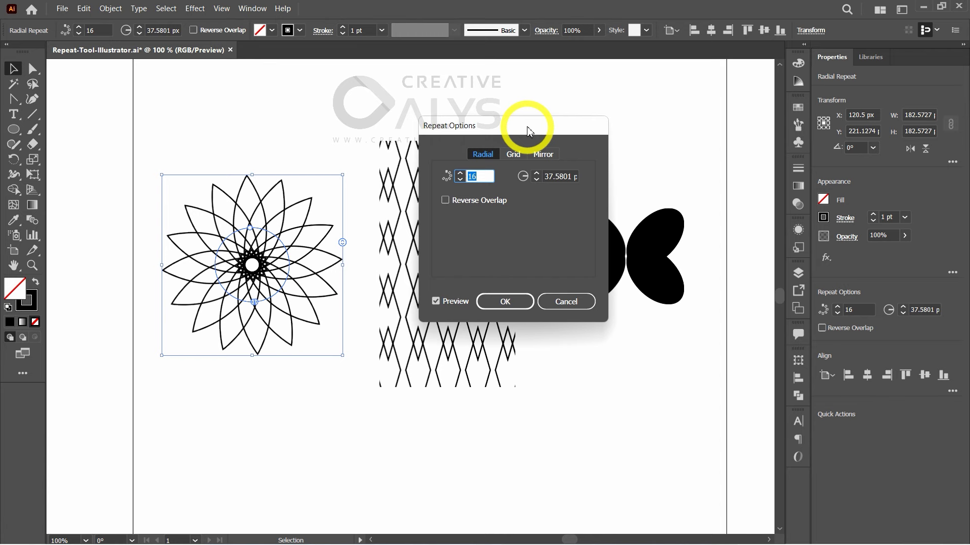
Try 21 and 8 instances for the radial repeat, then return the number of instances to 16
{"action": "left_click", "coordinate": [460, 179]}
{"action": "left_click", "coordinate": [459, 174]}
{"action": "left_click", "coordinate": [459, 174]}
{"action": "left_click", "coordinate": [460, 174]}
{"action": "left_click", "coordinate": [460, 175]}
{"action": "left_click", "coordinate": [459, 174]}
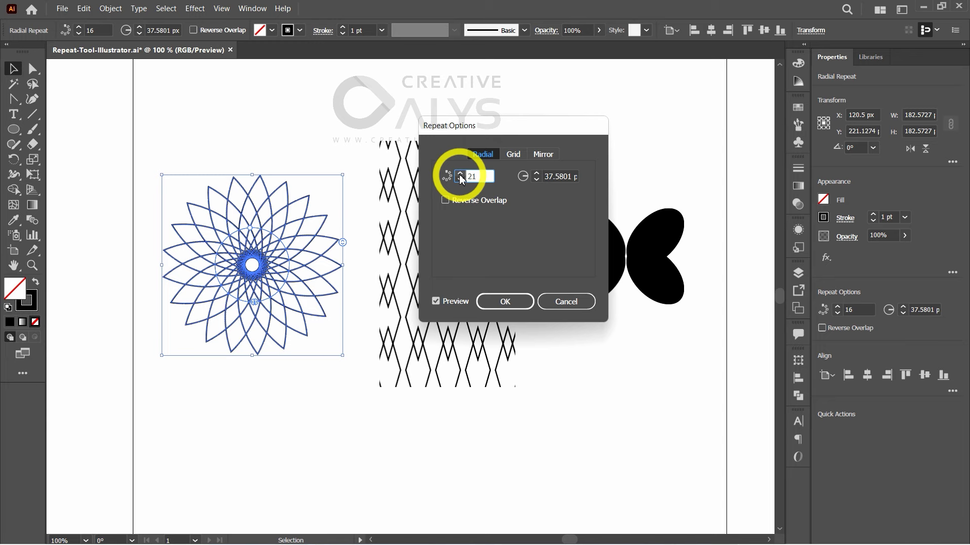
{"action": "left_click", "coordinate": [460, 182]}
{"action": "left_click", "coordinate": [461, 180]}
{"action": "left_click", "coordinate": [461, 181]}
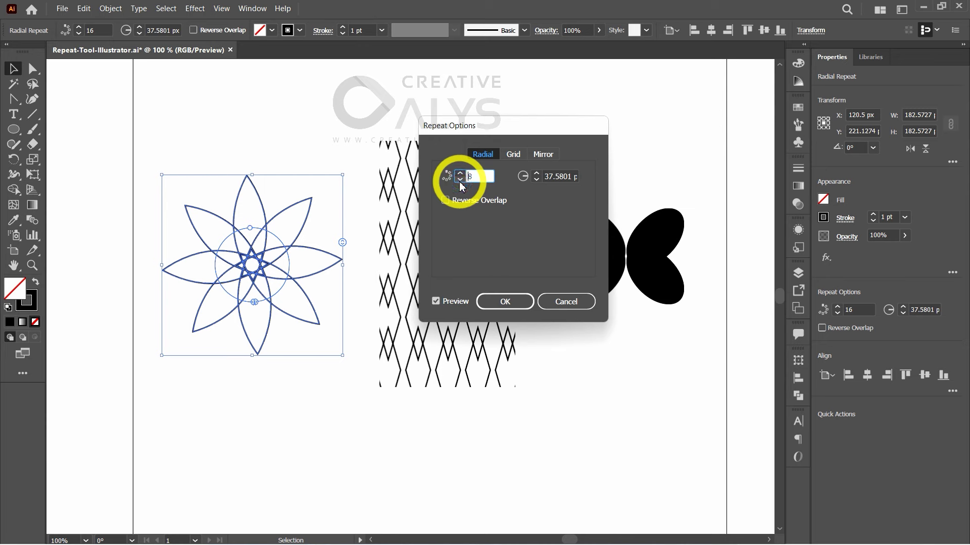
{"action": "left_click", "coordinate": [462, 173]}
{"action": "left_click", "coordinate": [462, 173]}
{"action": "left_click", "coordinate": [462, 173]}
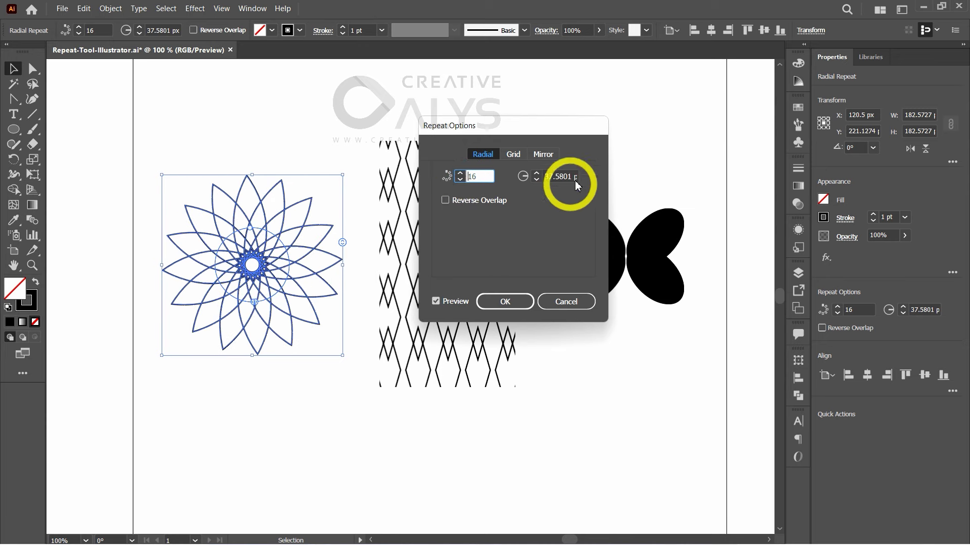
Enlarge the radial repeat's radius to 76 px, then reduce it to 63 px
{"action": "left_click", "coordinate": [536, 174]}
{"action": "left_click", "coordinate": [537, 174]}
{"action": "left_click", "coordinate": [536, 174]}
{"action": "left_click", "coordinate": [536, 173]}
{"action": "left_click", "coordinate": [536, 174]}
{"action": "left_click", "coordinate": [537, 173]}
{"action": "left_click", "coordinate": [536, 174]}
{"action": "left_click", "coordinate": [537, 174]}
{"action": "left_click", "coordinate": [535, 174]}
{"action": "left_click", "coordinate": [536, 174]}
{"action": "left_click", "coordinate": [536, 174]}
{"action": "left_click", "coordinate": [536, 174]}
{"action": "left_click", "coordinate": [536, 173]}
{"action": "left_click", "coordinate": [536, 174]}
{"action": "left_click", "coordinate": [535, 174]}
{"action": "left_click", "coordinate": [536, 173]}
{"action": "left_click", "coordinate": [536, 174]}
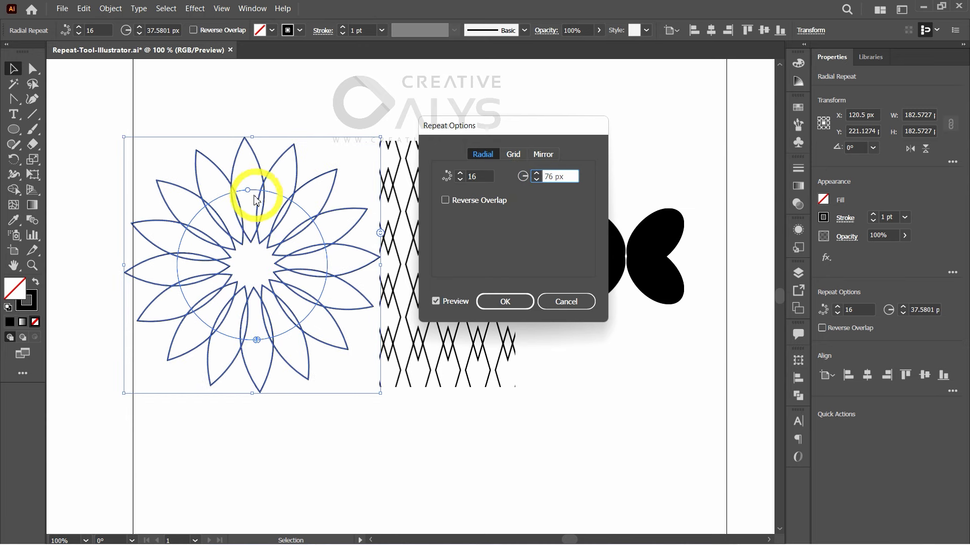
{"action": "left_click", "coordinate": [536, 180]}
{"action": "left_click", "coordinate": [536, 180]}
{"action": "left_click", "coordinate": [536, 180]}
{"action": "left_click", "coordinate": [536, 180]}
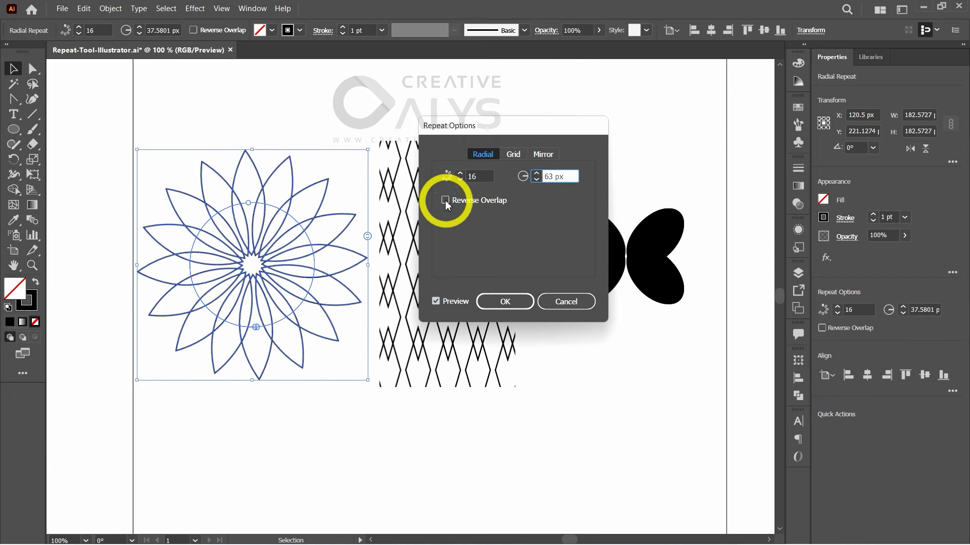
Switch Reverse Overlap on and off again, and apply the radial repeat options
{"action": "left_click", "coordinate": [445, 200]}
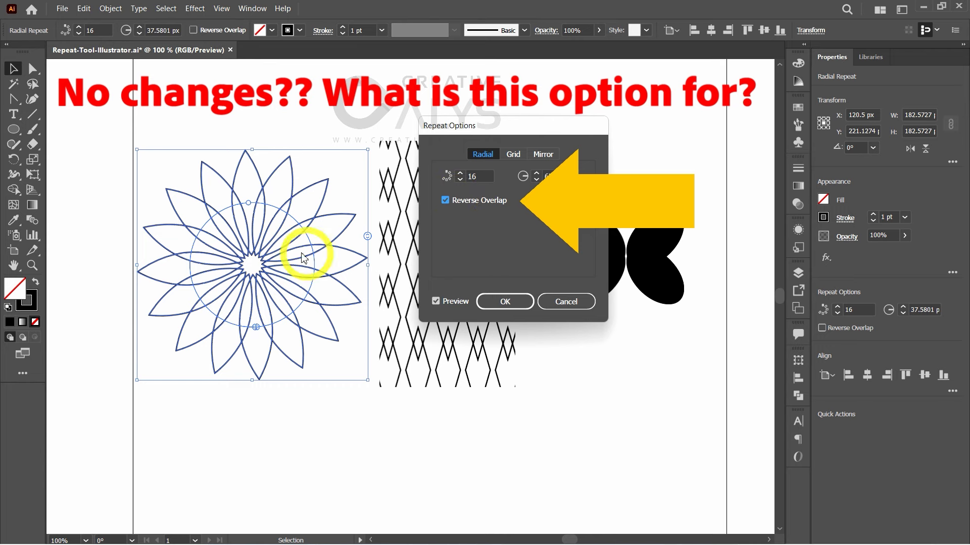
{"action": "left_click", "coordinate": [445, 200]}
{"action": "left_click", "coordinate": [505, 302]}
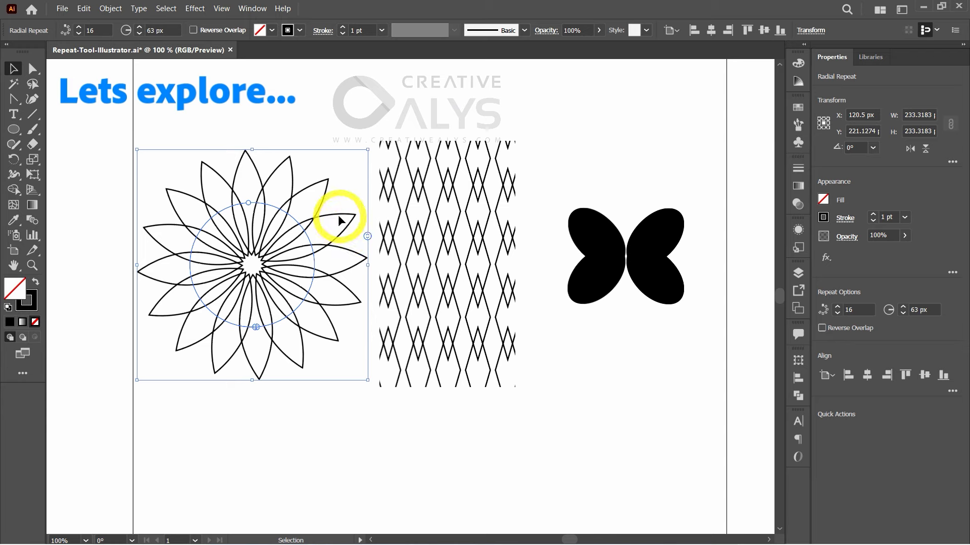
Try changing the flower's petal count directly on the artwork, undo it, and shrink the radius of its repeat circle
{"action": "left_click_drag", "start_coordinate": [367, 237], "coordinate": [356, 353]}
{"action": "key", "text": "ctrl+z"}
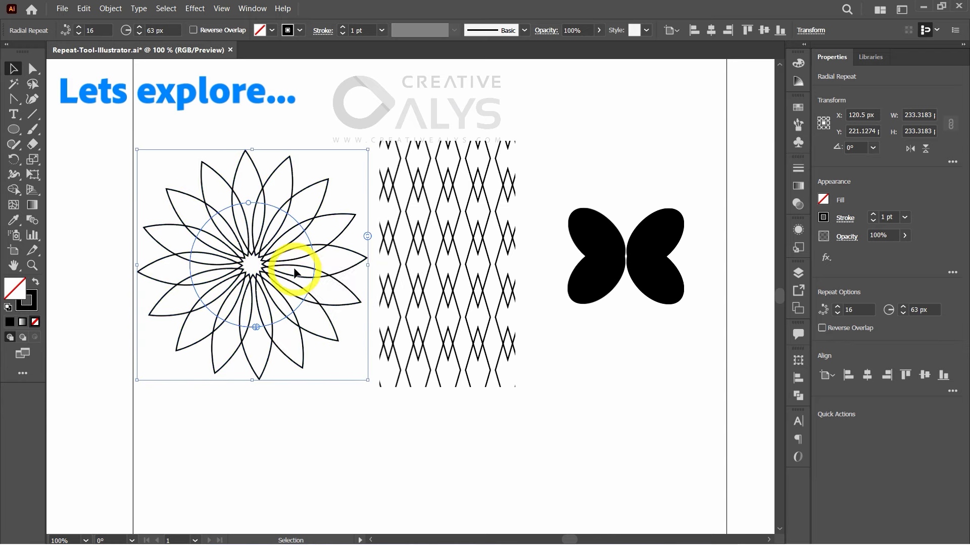
{"action": "left_click_drag", "start_coordinate": [248, 199], "coordinate": [254, 236]}
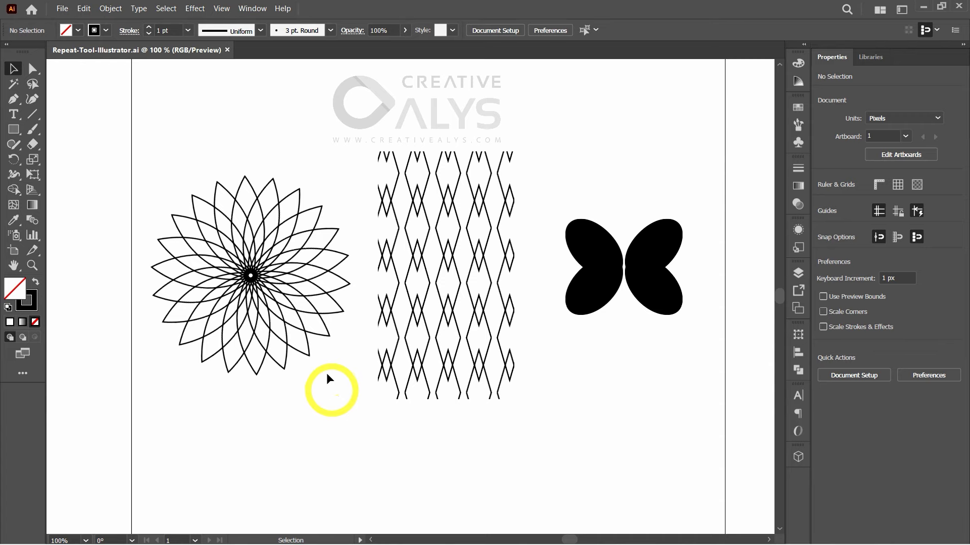
Fill the petal inside the radial repeat with white, replace that fill with the yellow swatch, and leave isolation mode
{"action": "double_click", "coordinate": [318, 272]}
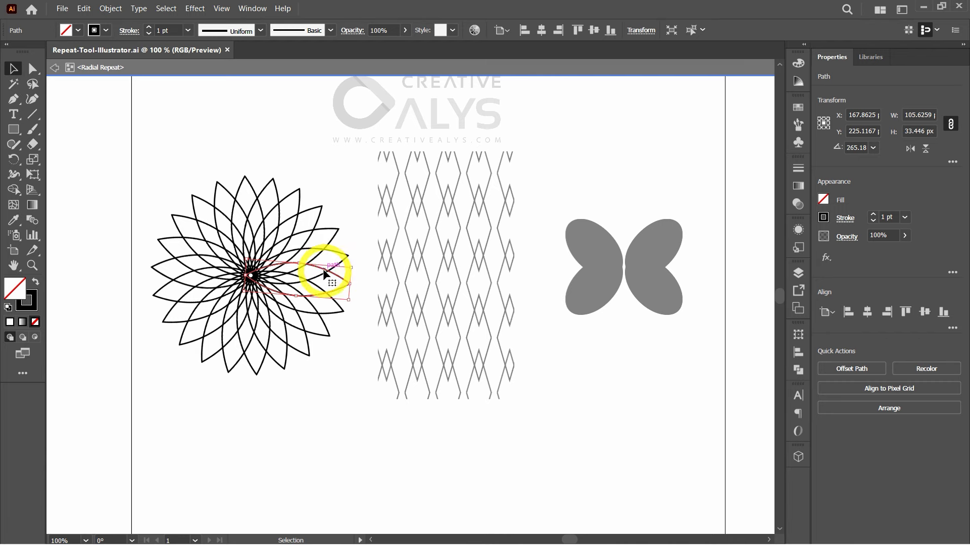
{"action": "left_click", "coordinate": [799, 61]}
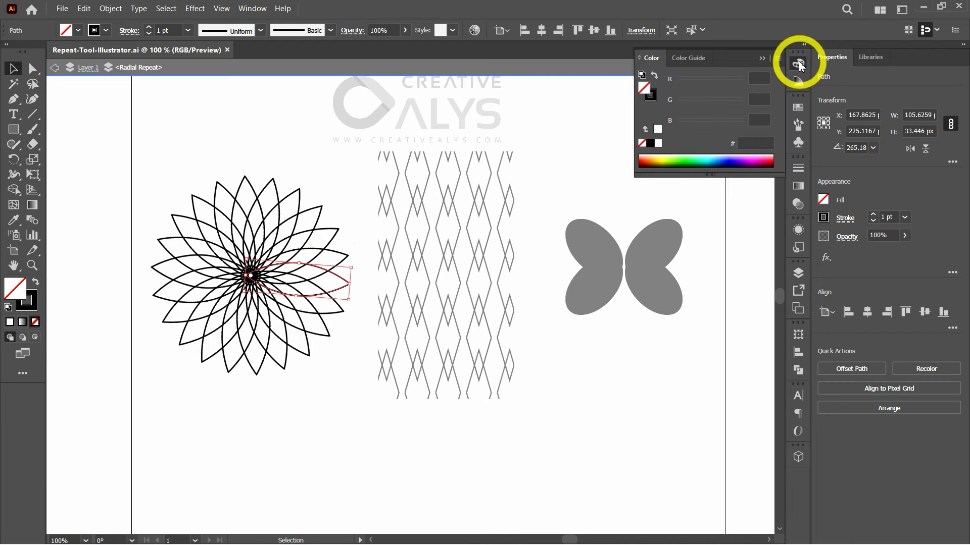
{"action": "left_click", "coordinate": [659, 145]}
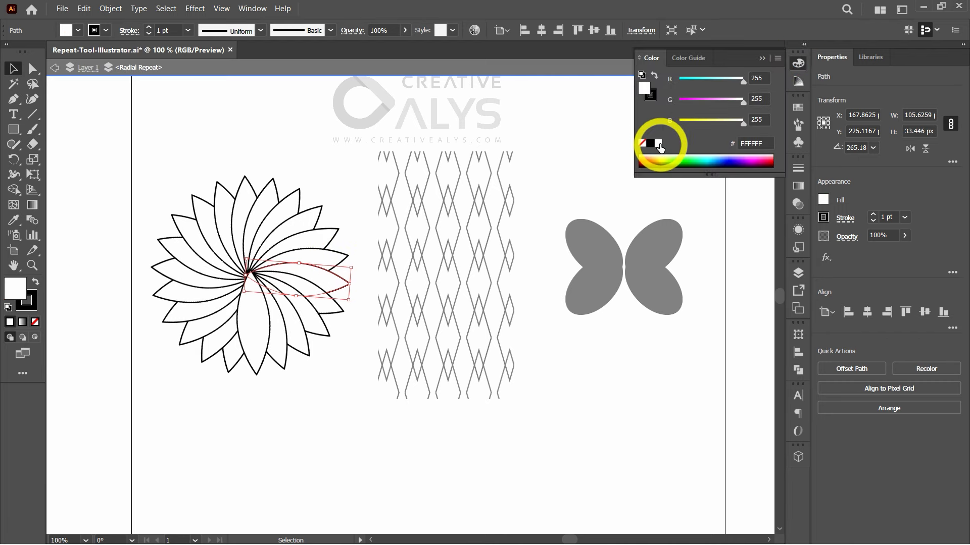
{"action": "left_click", "coordinate": [799, 107]}
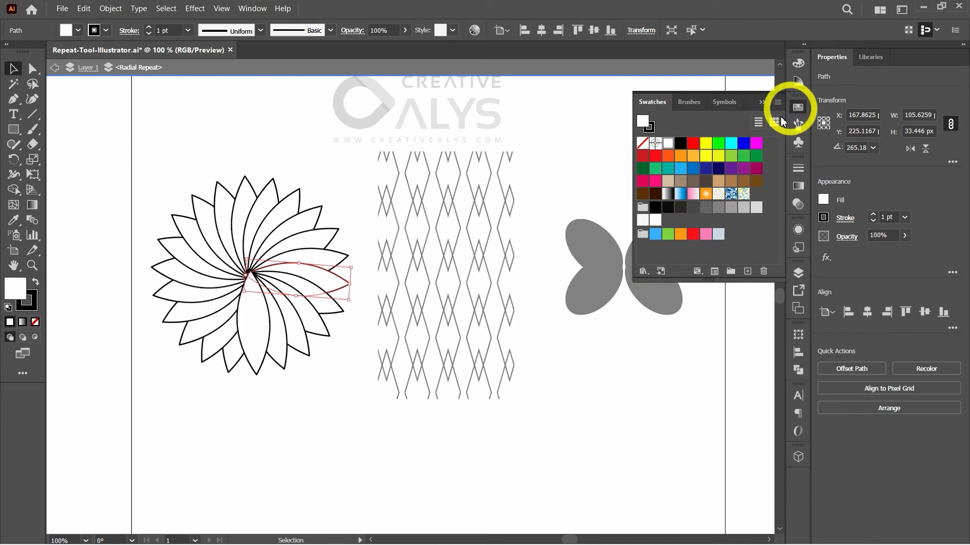
{"action": "left_click", "coordinate": [706, 146]}
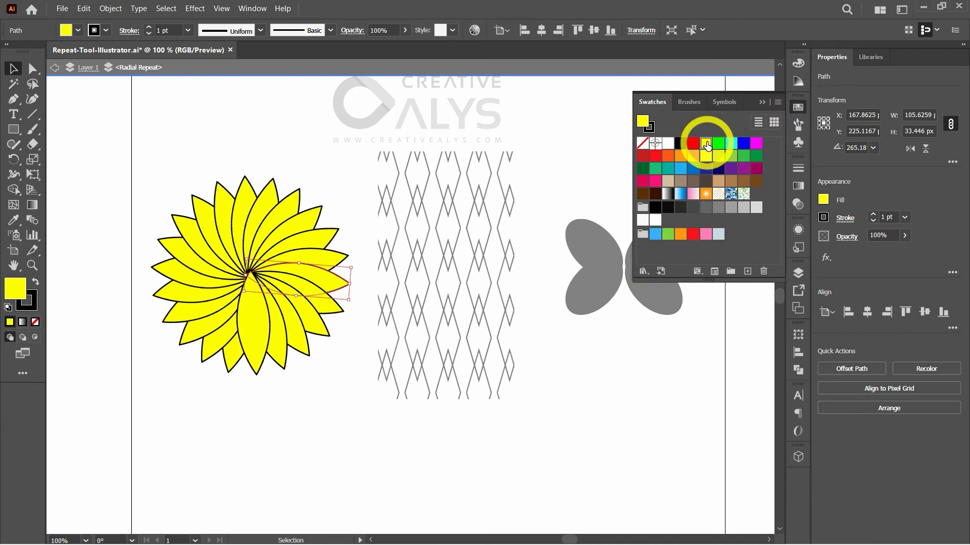
{"action": "left_click", "coordinate": [797, 107]}
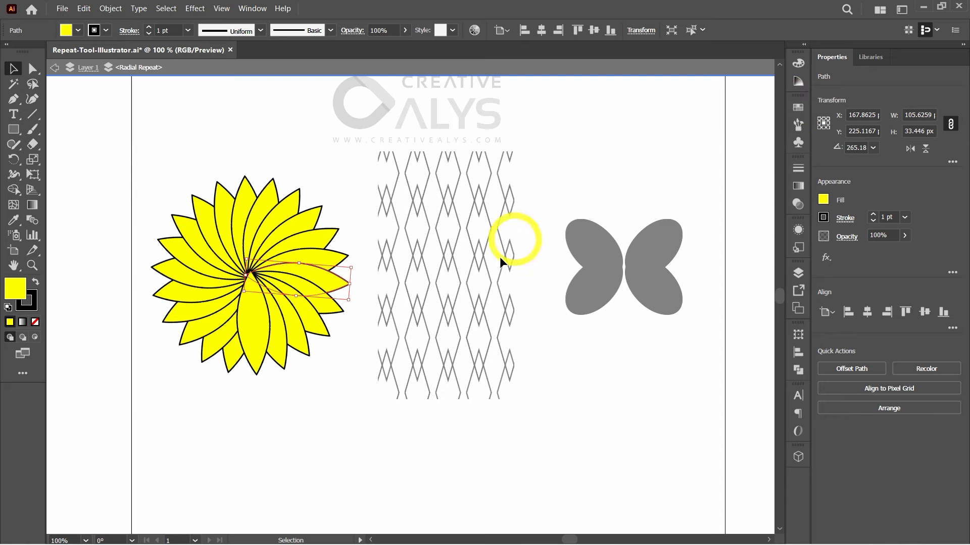
{"action": "double_click", "coordinate": [347, 423]}
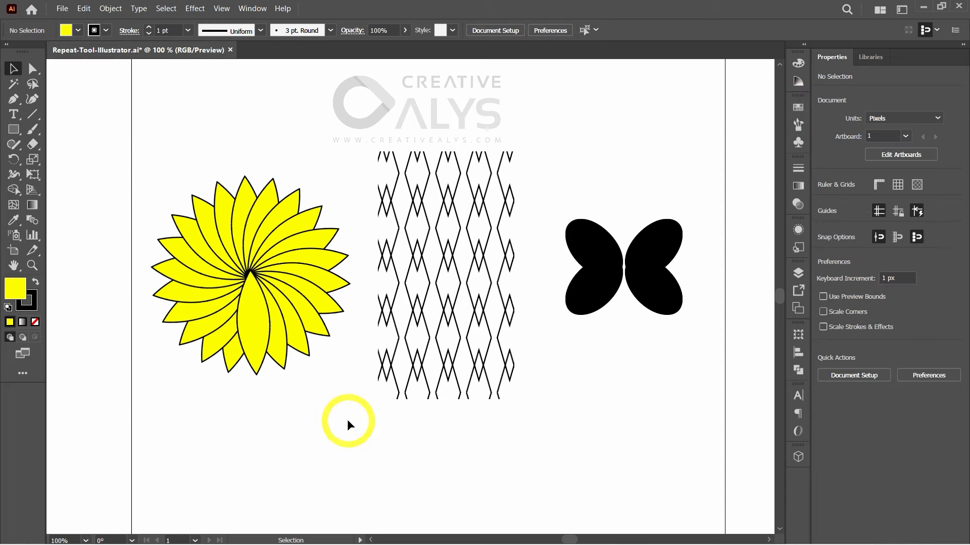
Compare Reverse Overlap on and off in the yellow flower's repeat options, and apply it switched on
{"action": "left_click", "coordinate": [286, 259]}
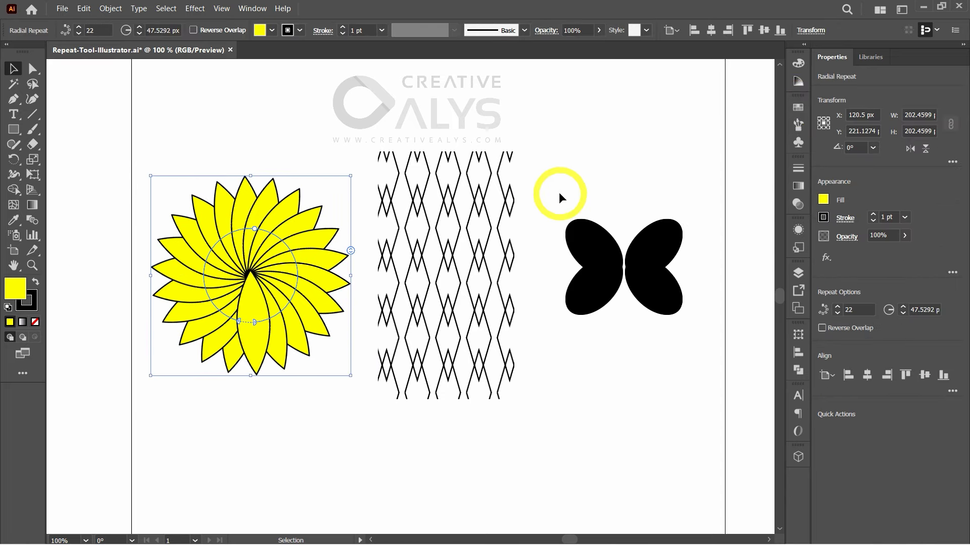
{"action": "left_click", "coordinate": [111, 8]}
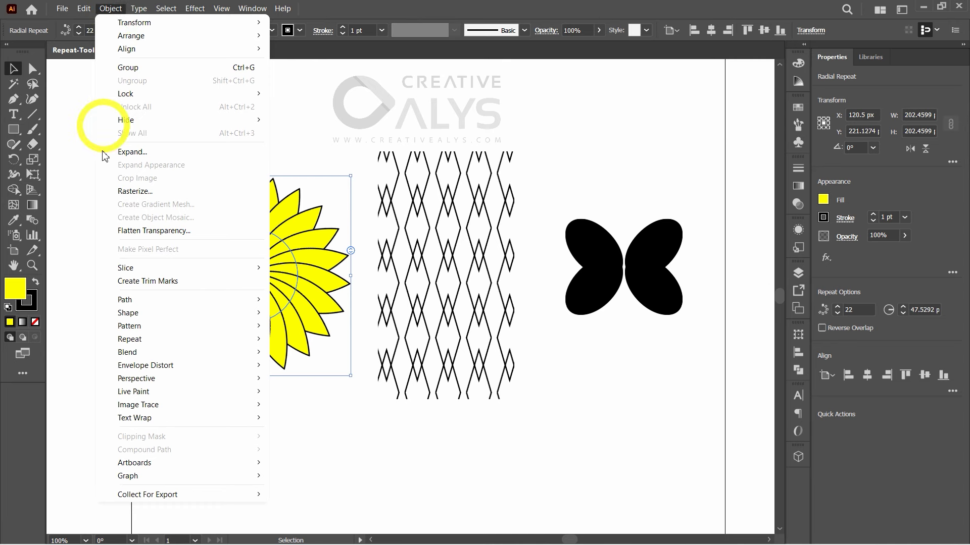
{"action": "mouse_move", "coordinate": [127, 339]}
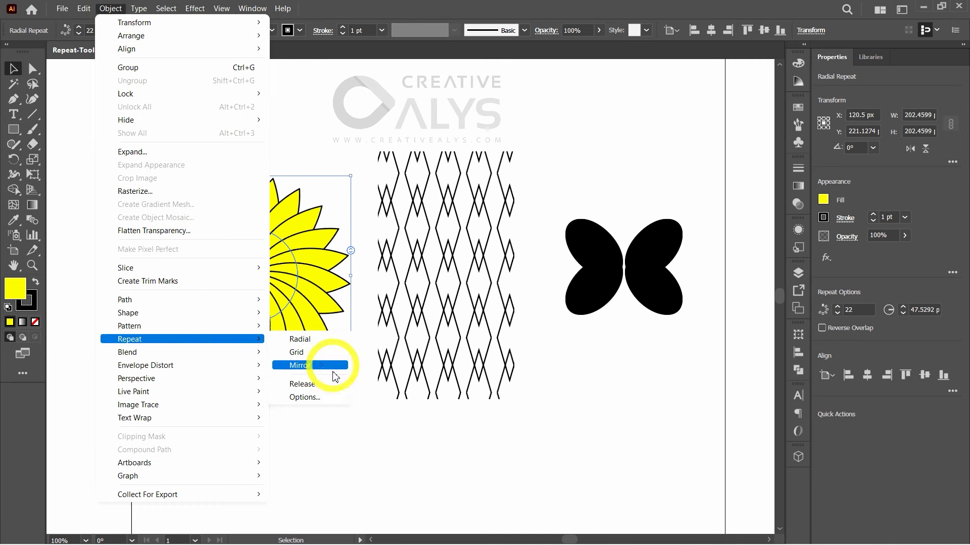
{"action": "left_click", "coordinate": [321, 399]}
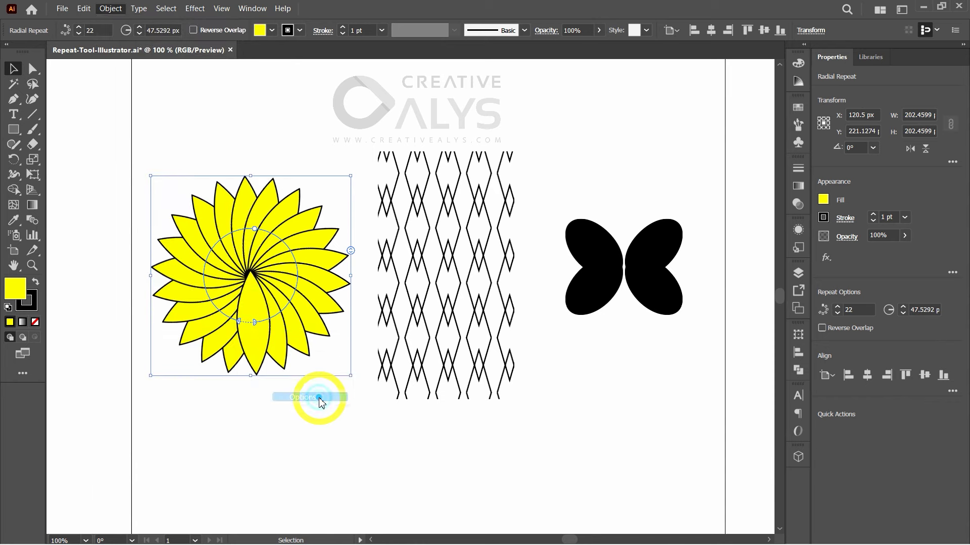
{"action": "left_click_drag", "start_coordinate": [650, 134], "coordinate": [546, 129]}
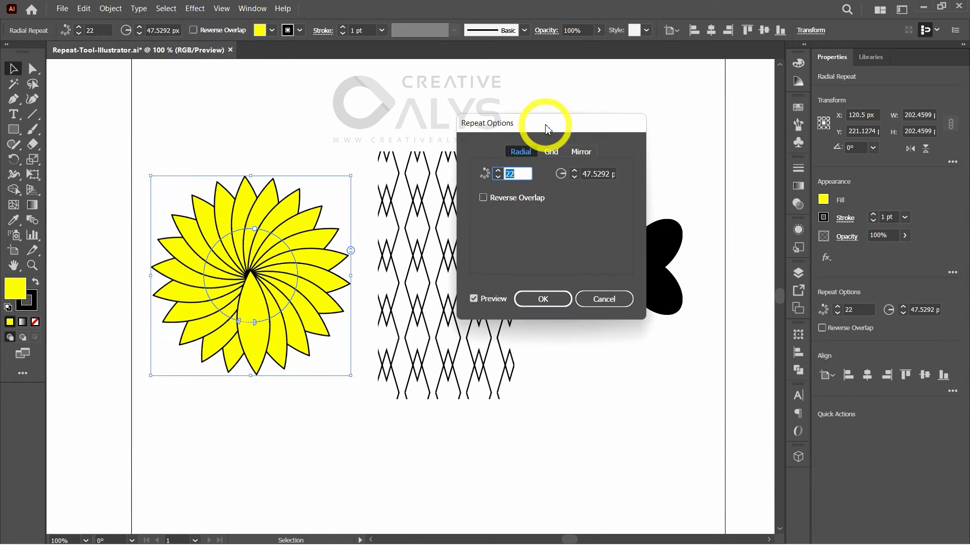
{"action": "left_click", "coordinate": [483, 198]}
{"action": "left_click", "coordinate": [483, 198]}
{"action": "left_click", "coordinate": [483, 198]}
{"action": "left_click", "coordinate": [483, 198]}
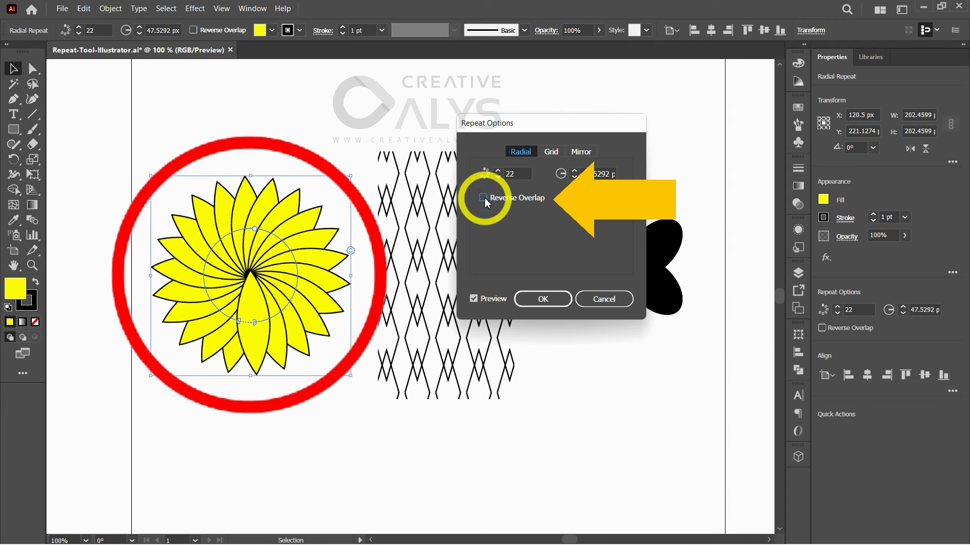
{"action": "left_click", "coordinate": [483, 198]}
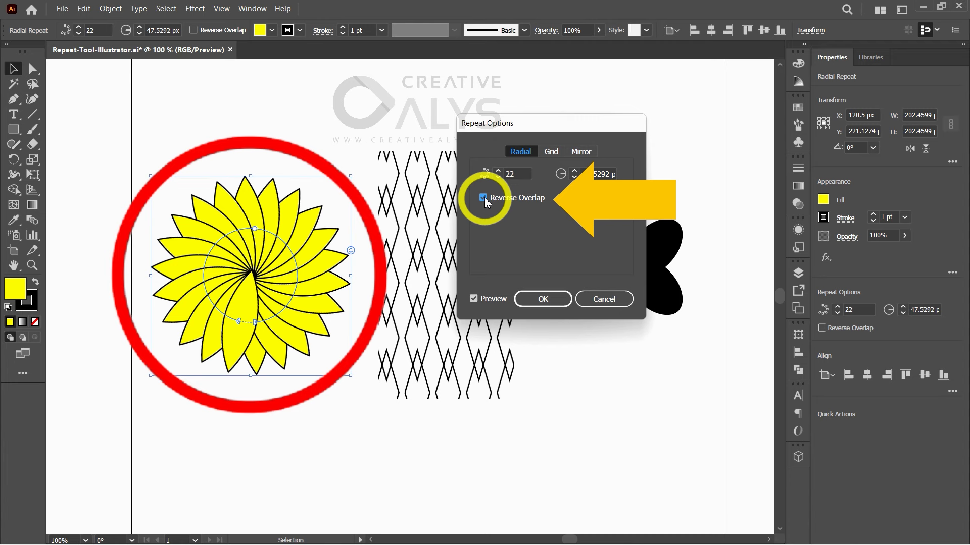
{"action": "left_click", "coordinate": [484, 198]}
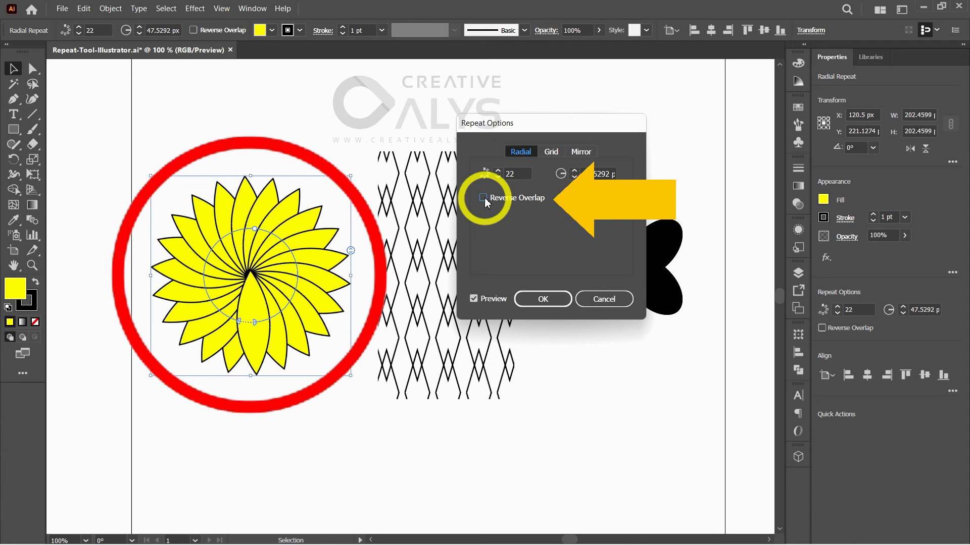
{"action": "left_click", "coordinate": [483, 198]}
{"action": "left_click", "coordinate": [483, 198]}
{"action": "left_click", "coordinate": [483, 198]}
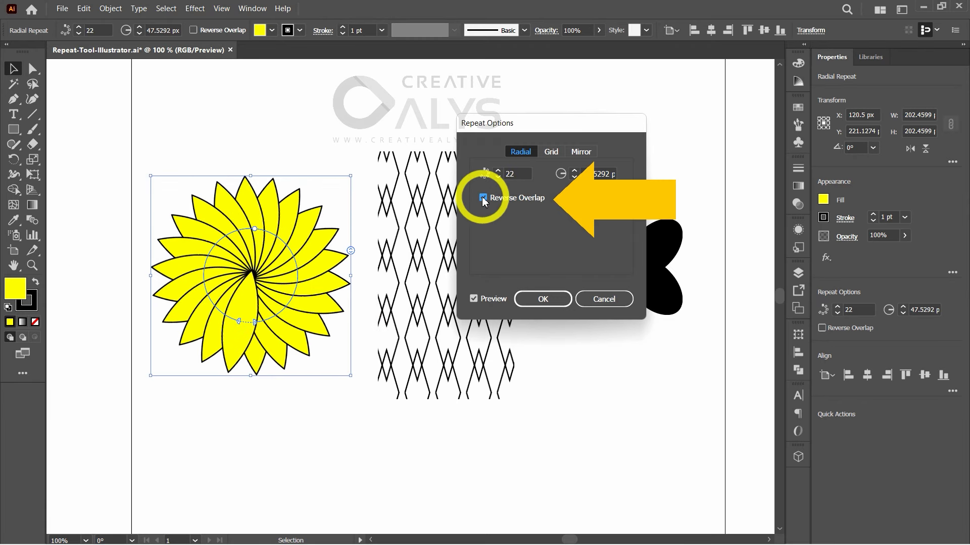
{"action": "left_click", "coordinate": [542, 300]}
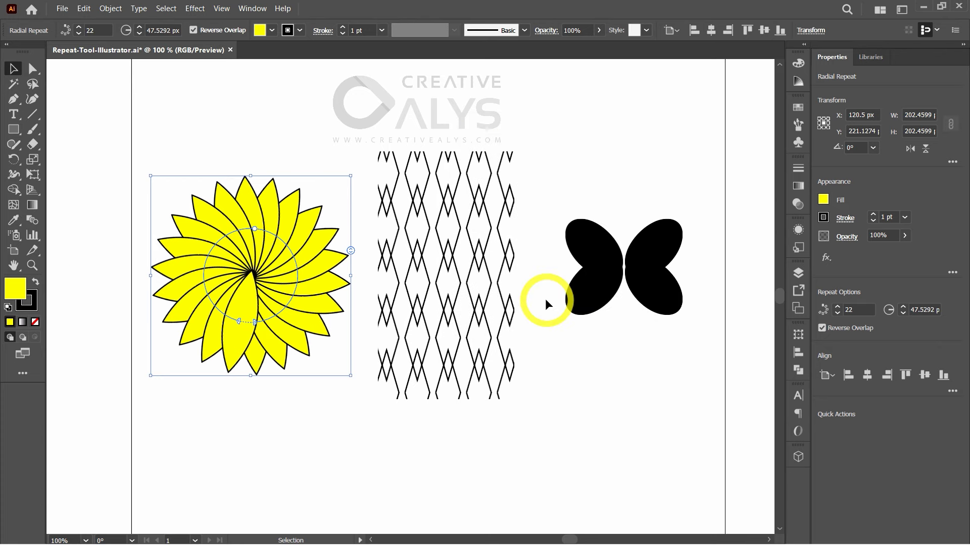
{"action": "left_click", "coordinate": [544, 302]}
{"action": "left_click", "coordinate": [279, 300]}
{"action": "left_click", "coordinate": [339, 408]}
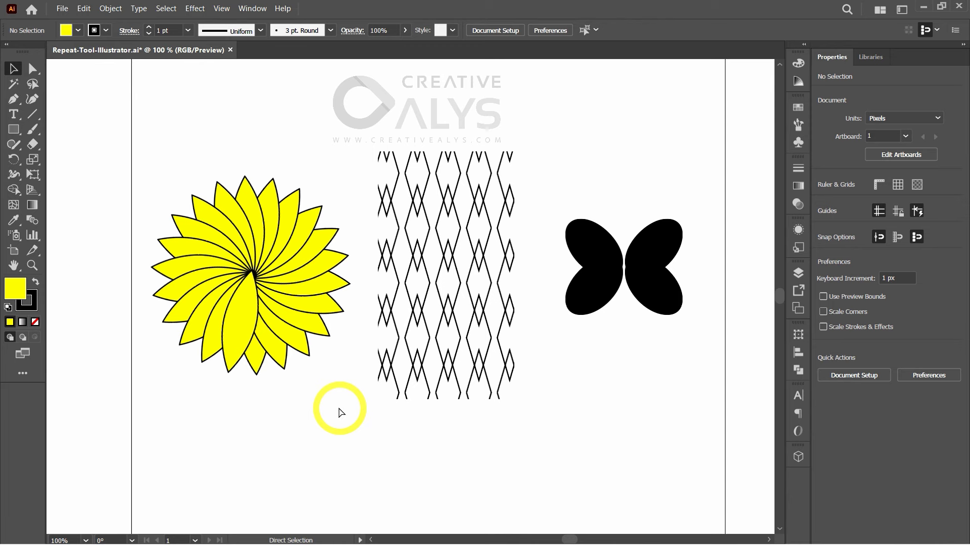
Undo the Reverse Overlap change and the yellow and white petal fills, and leave isolation mode
{"action": "key", "text": "ctrl+z"}
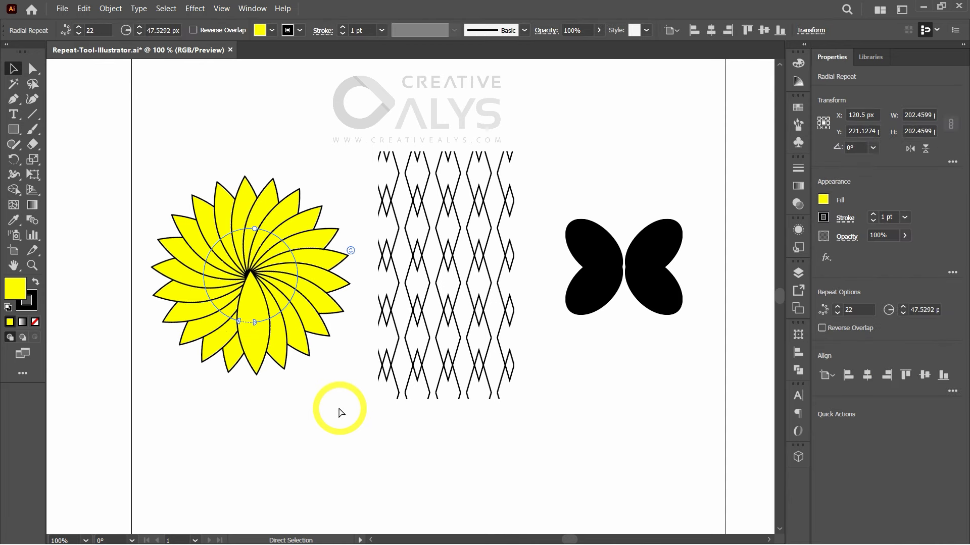
{"action": "key", "text": "ctrl+z"}
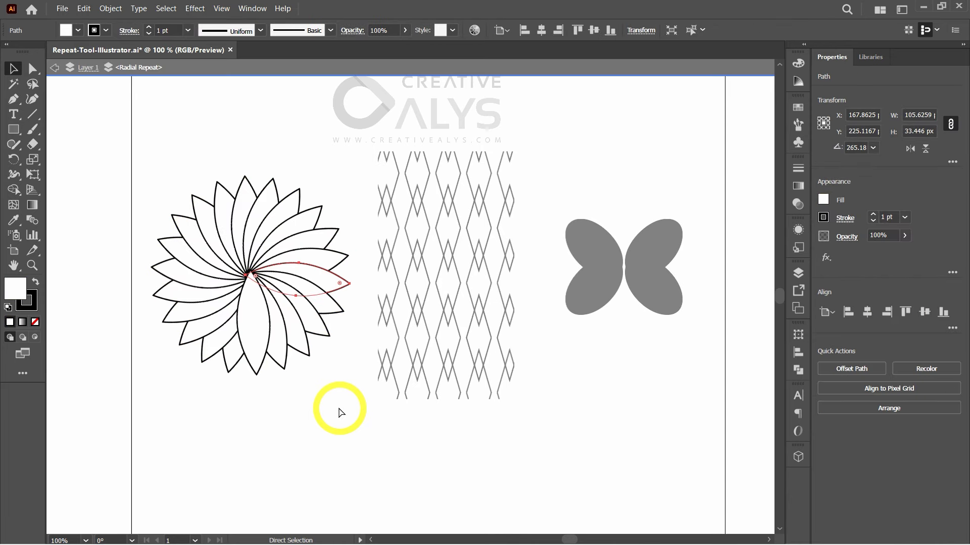
{"action": "key", "text": "ctrl+z"}
{"action": "key", "text": "ctrl+z"}
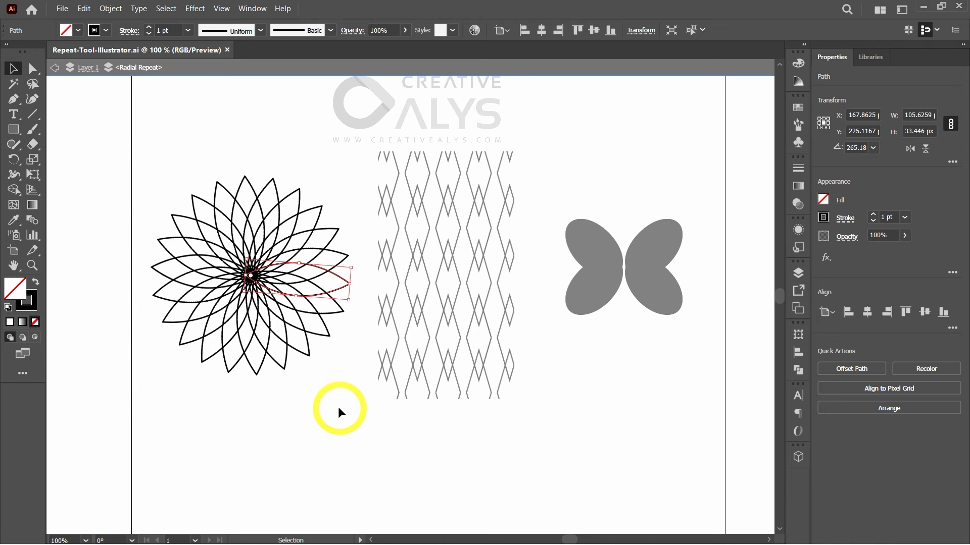
{"action": "double_click", "coordinate": [338, 407]}
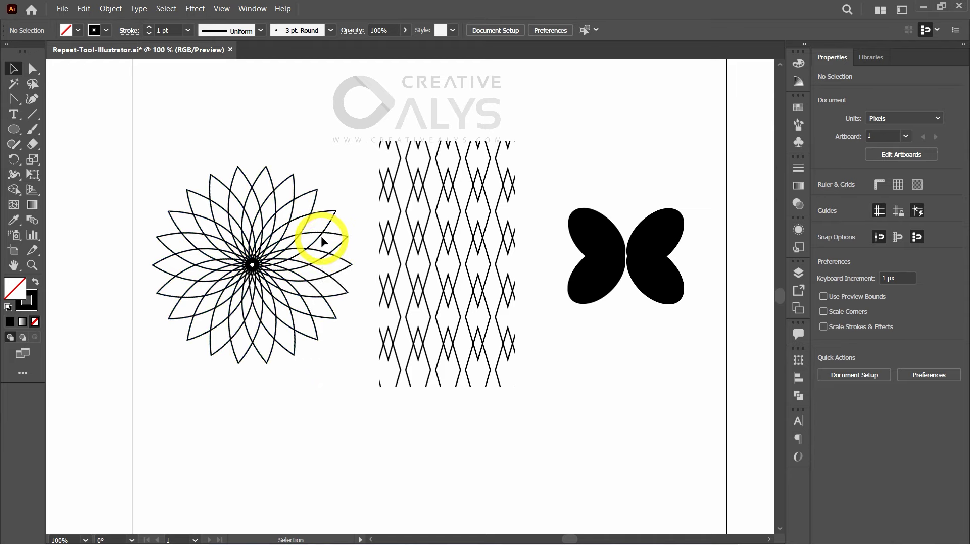
Shrink the radius of the flower's repeat circle on the artwork to about 33 px and further to about 21 px
{"action": "left_click", "coordinate": [323, 241]}
{"action": "left_click_drag", "start_coordinate": [250, 215], "coordinate": [257, 232]}
{"action": "left_click", "coordinate": [328, 384]}
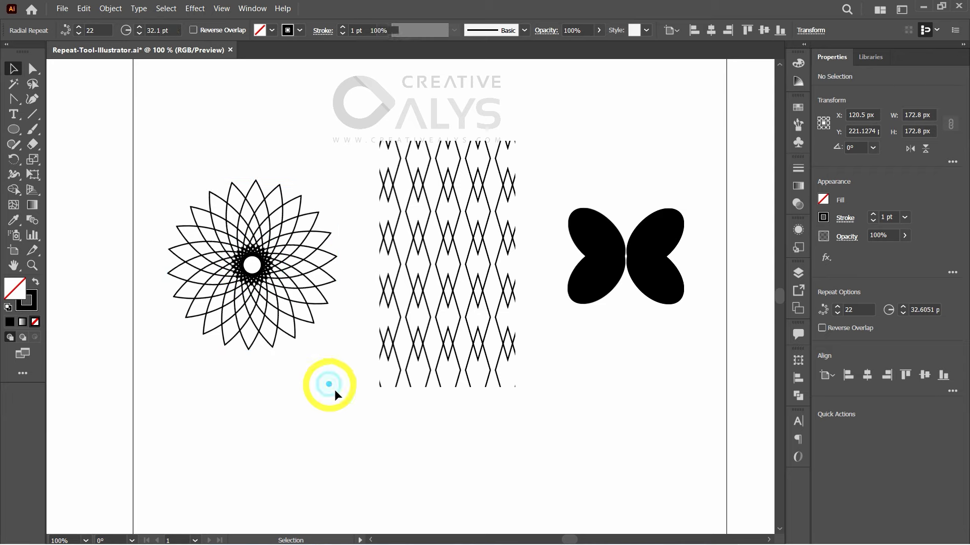
{"action": "left_click", "coordinate": [273, 243]}
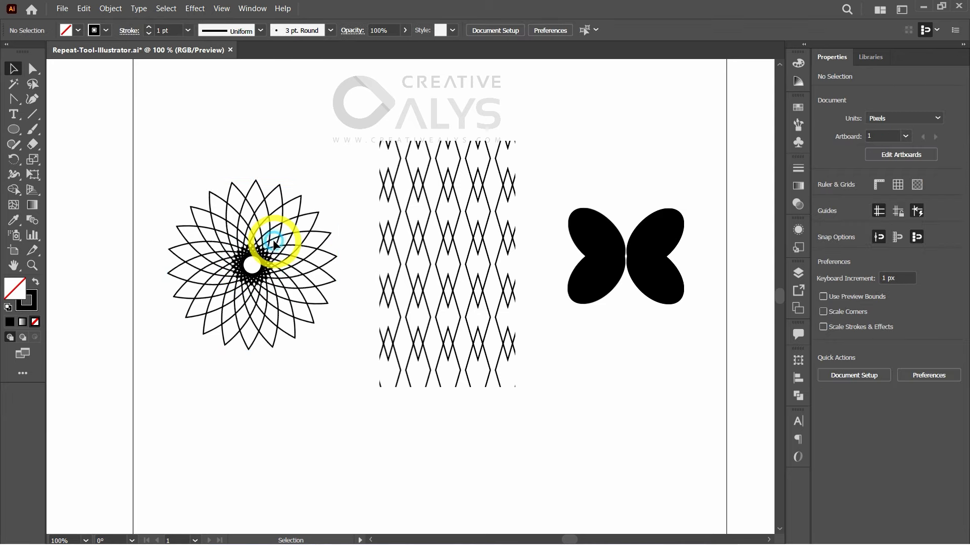
{"action": "left_click_drag", "start_coordinate": [262, 243], "coordinate": [259, 244]}
{"action": "left_click", "coordinate": [336, 383]}
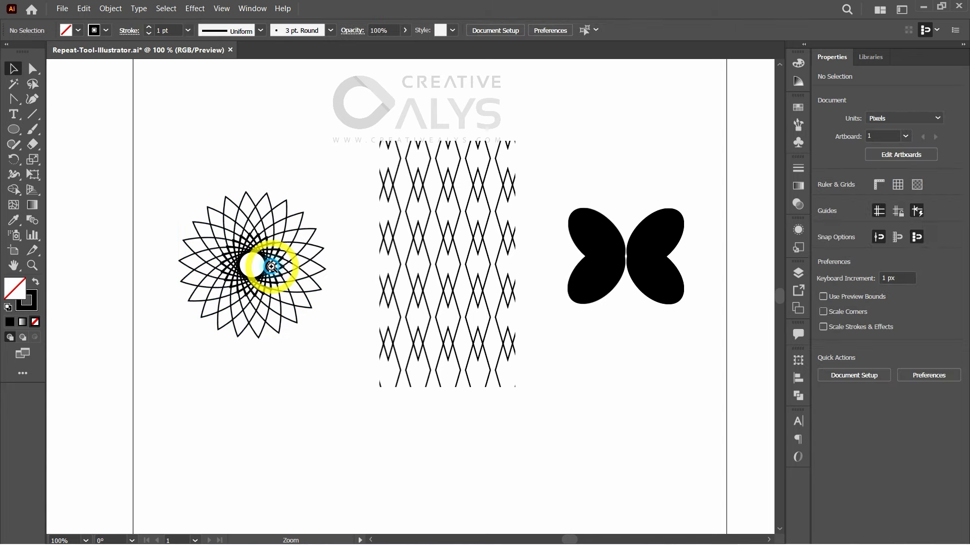
Enlarge the radius of the flower's repeat circle on the artwork to about 34 px
{"action": "left_click", "coordinate": [272, 267]}
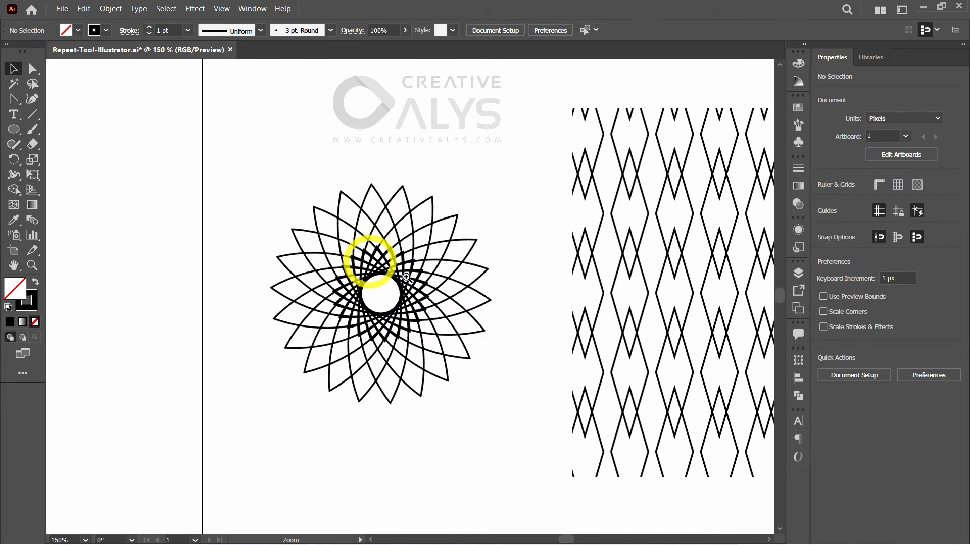
{"action": "left_click", "coordinate": [435, 290]}
{"action": "left_click", "coordinate": [389, 265]}
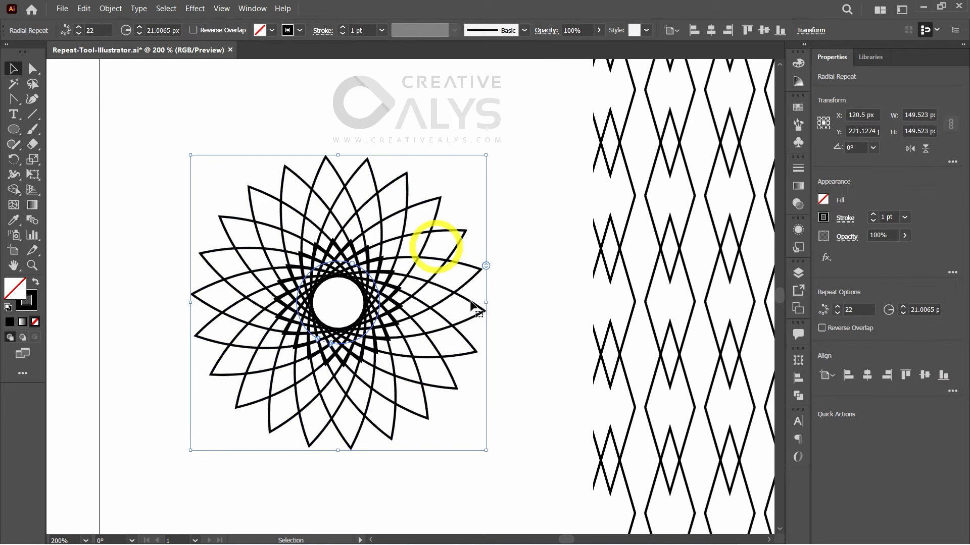
{"action": "left_click_drag", "start_coordinate": [352, 263], "coordinate": [362, 245]}
{"action": "left_click", "coordinate": [539, 369]}
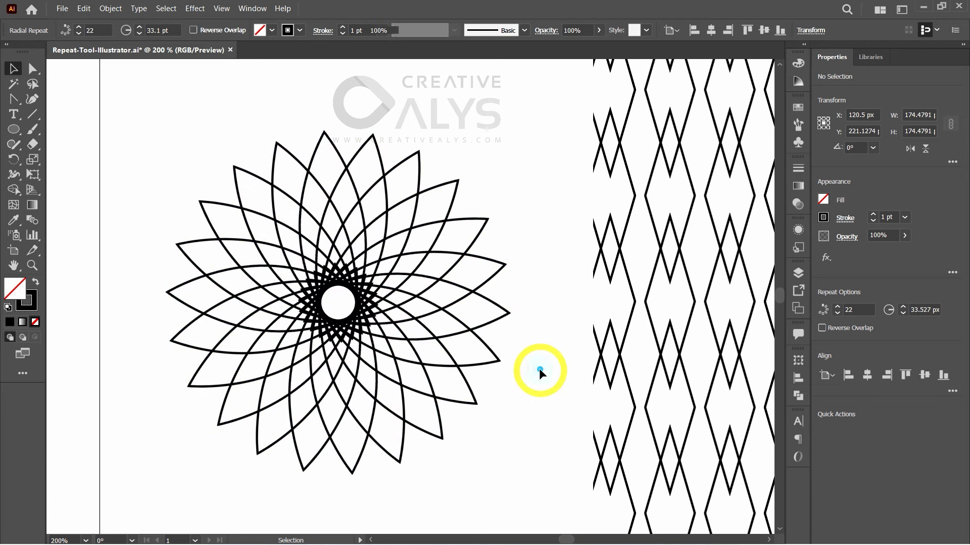
Adjust the flower's repeat circle back to a small radius with a wide open centre, and deselect the flower
{"action": "left_click", "coordinate": [353, 263]}
{"action": "left_click_drag", "start_coordinate": [353, 263], "coordinate": [355, 258]}
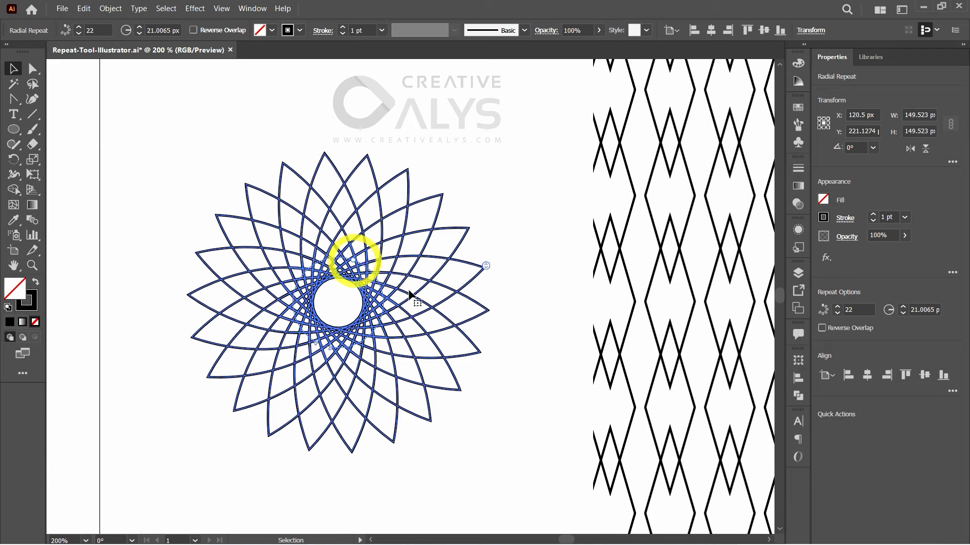
{"action": "left_click", "coordinate": [538, 370]}
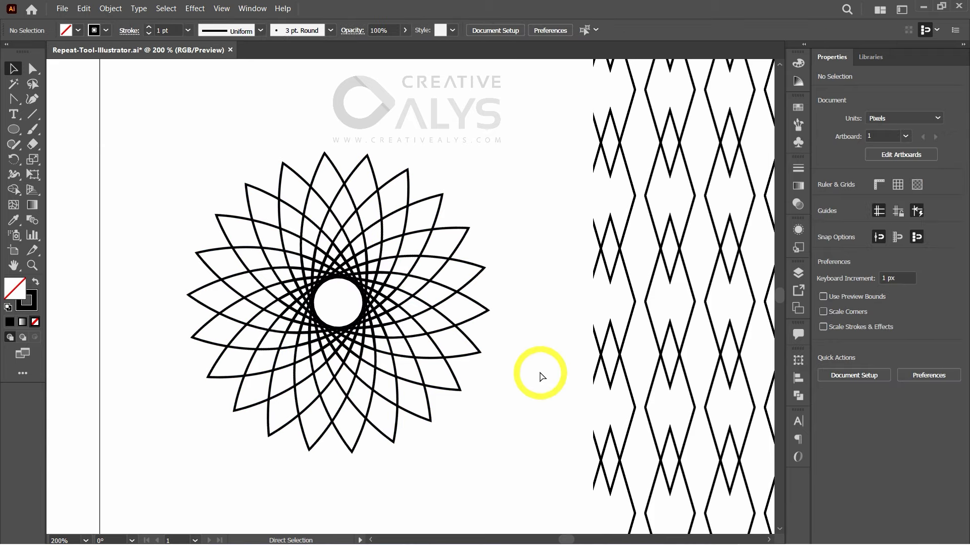
Open the repeat options for the diamond grid pattern and position the dialog clear of the pattern
{"action": "key", "text": "ctrl+minus"}
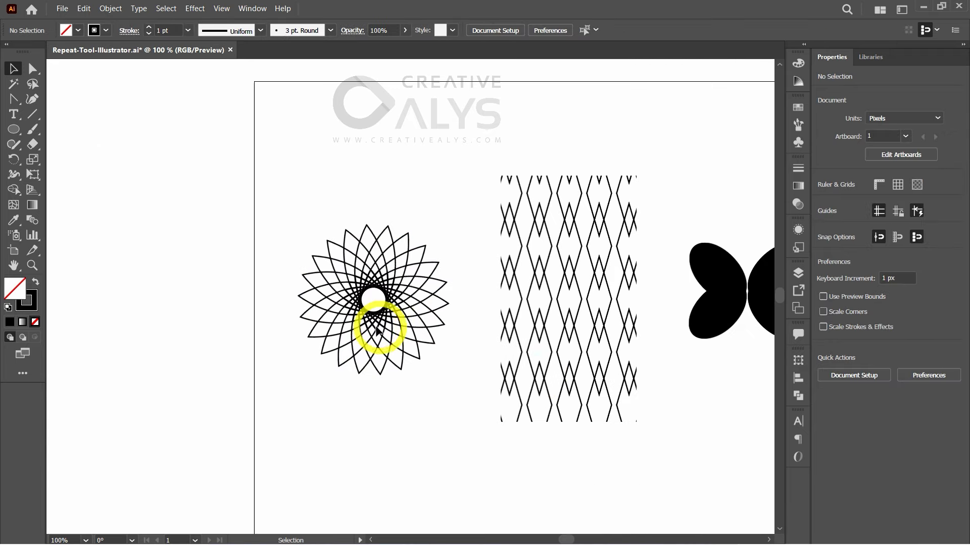
{"action": "key", "text": "ctrl+minus"}
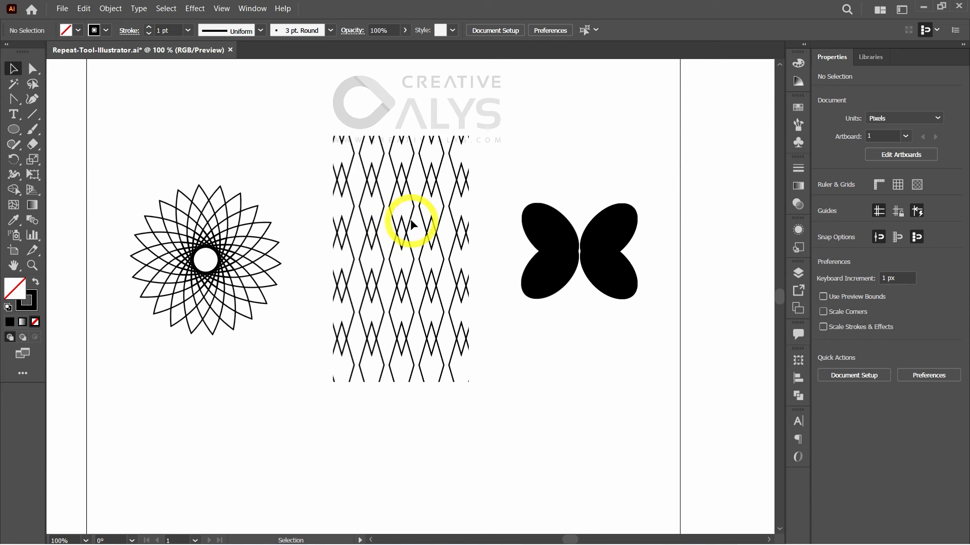
{"action": "left_click", "coordinate": [410, 220]}
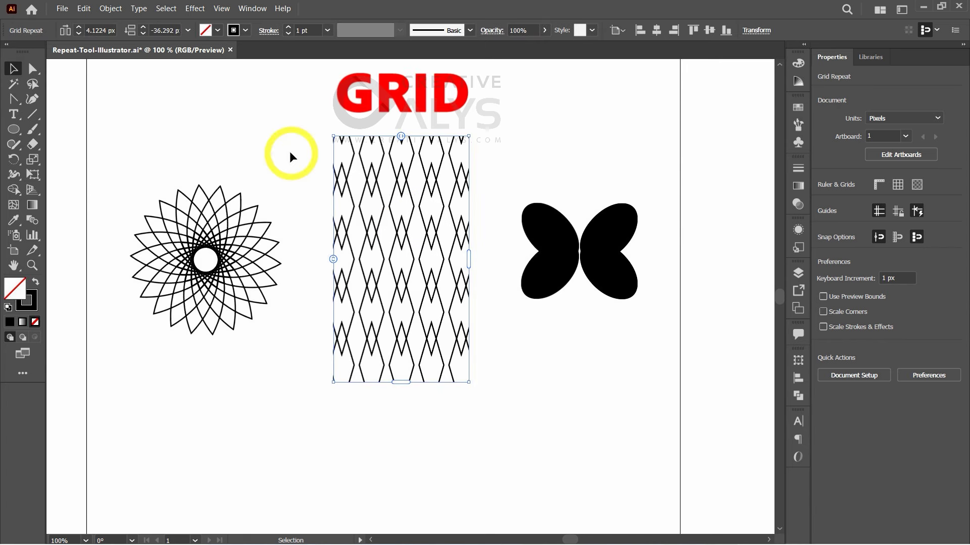
{"action": "left_click", "coordinate": [109, 9]}
{"action": "mouse_move", "coordinate": [247, 339]}
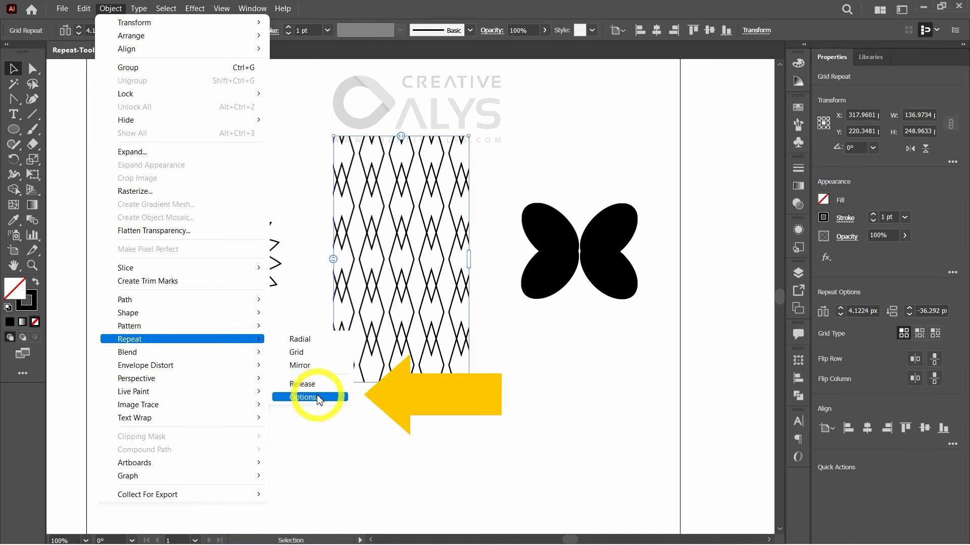
{"action": "left_click", "coordinate": [304, 397]}
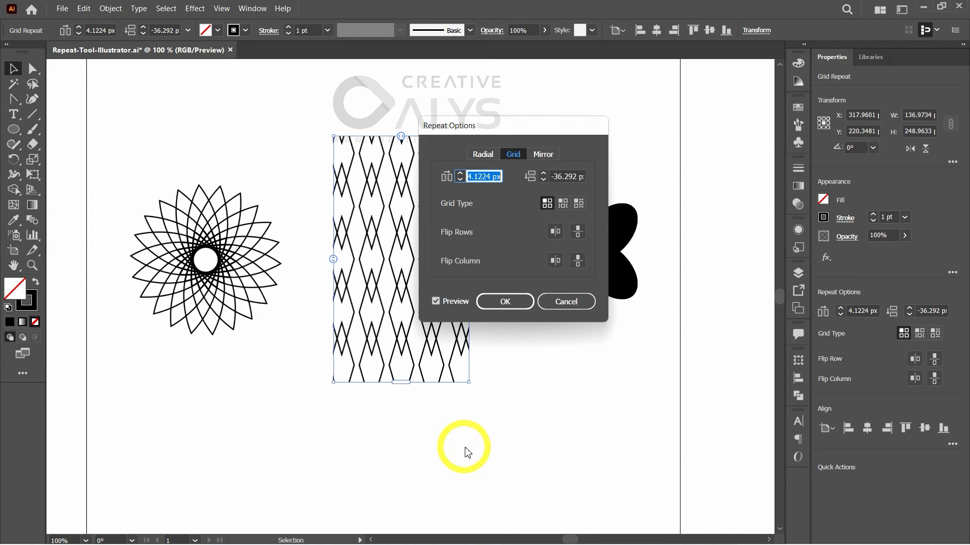
{"action": "left_click_drag", "start_coordinate": [504, 126], "coordinate": [596, 140]}
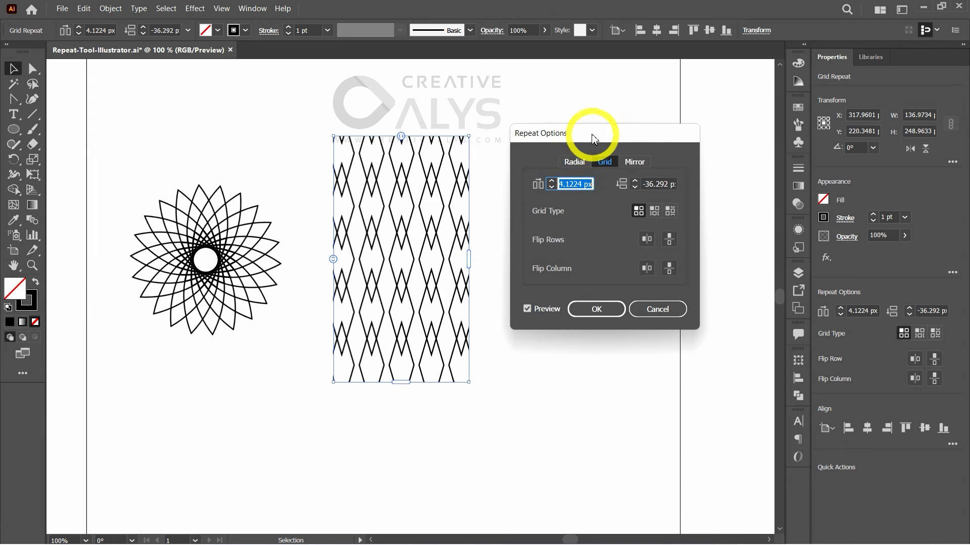
Raise the diamond grid's horizontal spacing to 7 px and bring it down to 5 px
{"action": "left_click", "coordinate": [552, 180]}
{"action": "left_click", "coordinate": [553, 180]}
{"action": "left_click", "coordinate": [553, 181]}
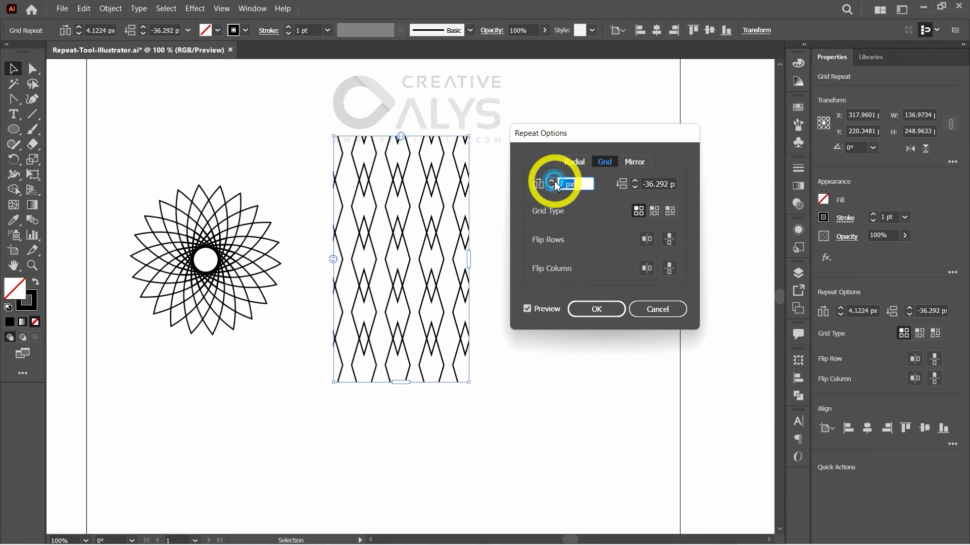
{"action": "left_click", "coordinate": [552, 189]}
{"action": "left_click", "coordinate": [552, 189]}
{"action": "left_click", "coordinate": [552, 189]}
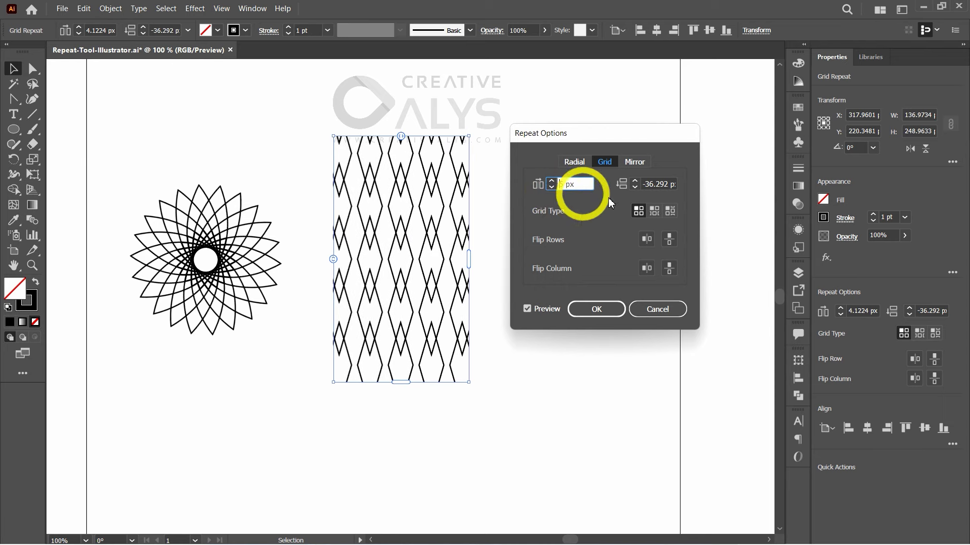
Adjust the diamond grid's vertical spacing in single-pixel increments, finishing at -27 px
{"action": "left_click", "coordinate": [636, 180]}
{"action": "left_click", "coordinate": [637, 181]}
{"action": "left_click", "coordinate": [637, 180]}
{"action": "left_click", "coordinate": [636, 180]}
{"action": "left_click", "coordinate": [637, 187]}
{"action": "left_click", "coordinate": [637, 188]}
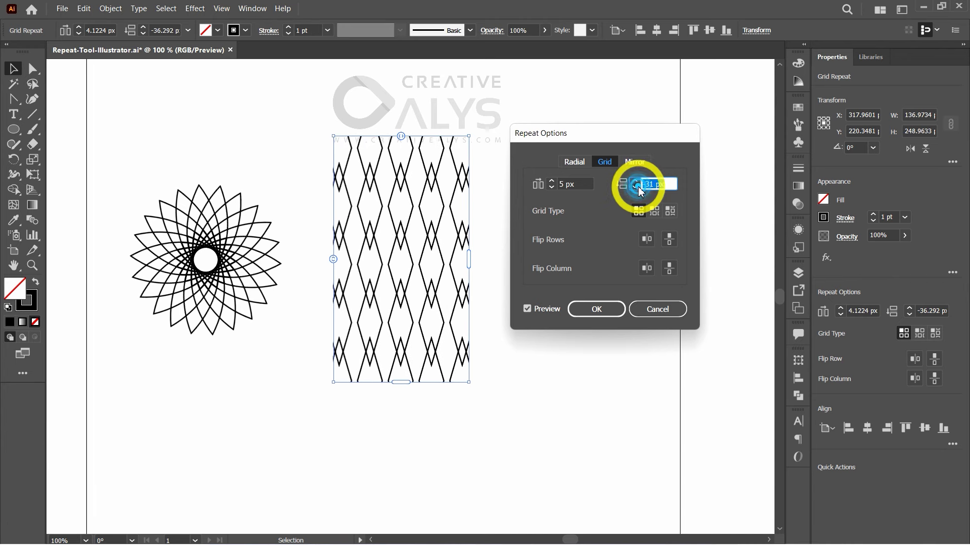
{"action": "left_click", "coordinate": [637, 188]}
{"action": "left_click", "coordinate": [636, 182]}
{"action": "left_click", "coordinate": [636, 182]}
{"action": "left_click", "coordinate": [637, 183]}
{"action": "left_click", "coordinate": [637, 183]}
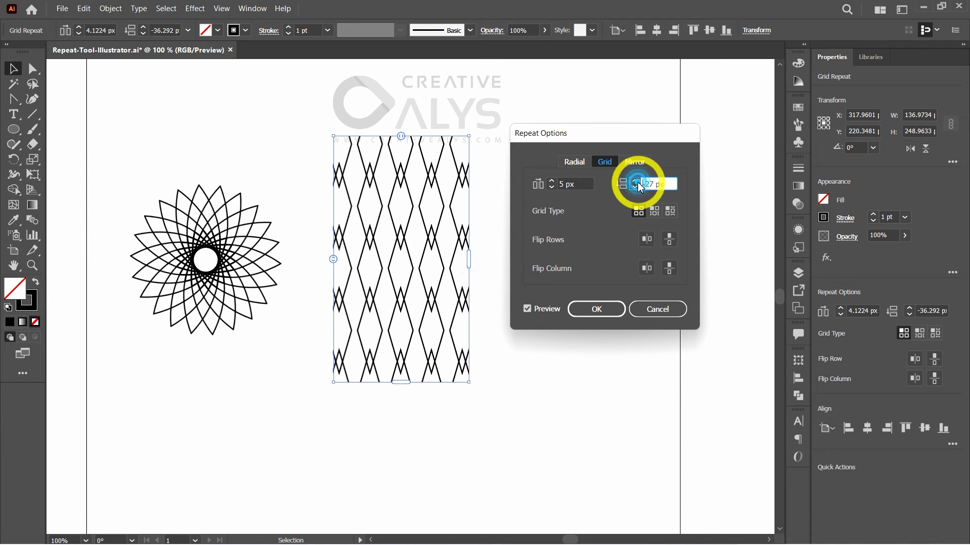
{"action": "left_click_drag", "start_coordinate": [639, 187], "coordinate": [640, 189]}
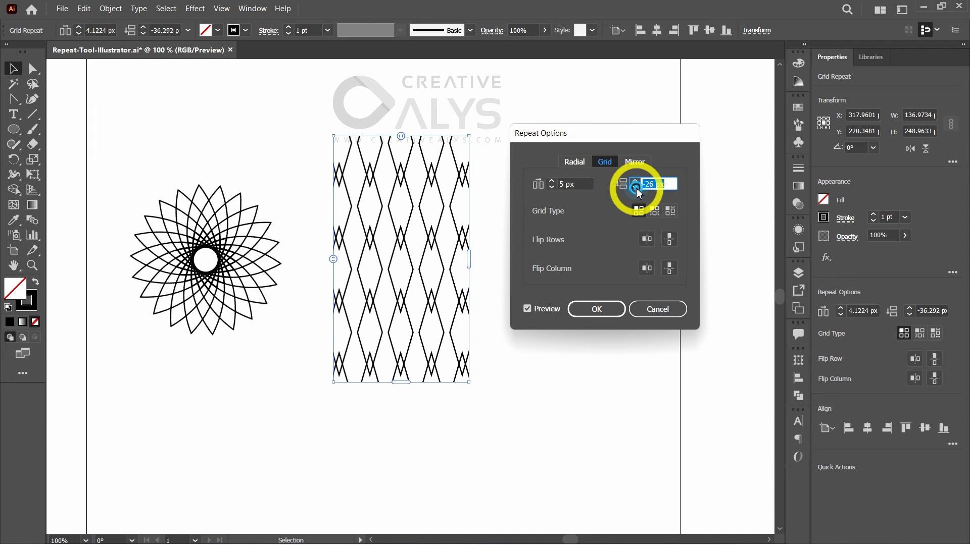
{"action": "left_click", "coordinate": [635, 188]}
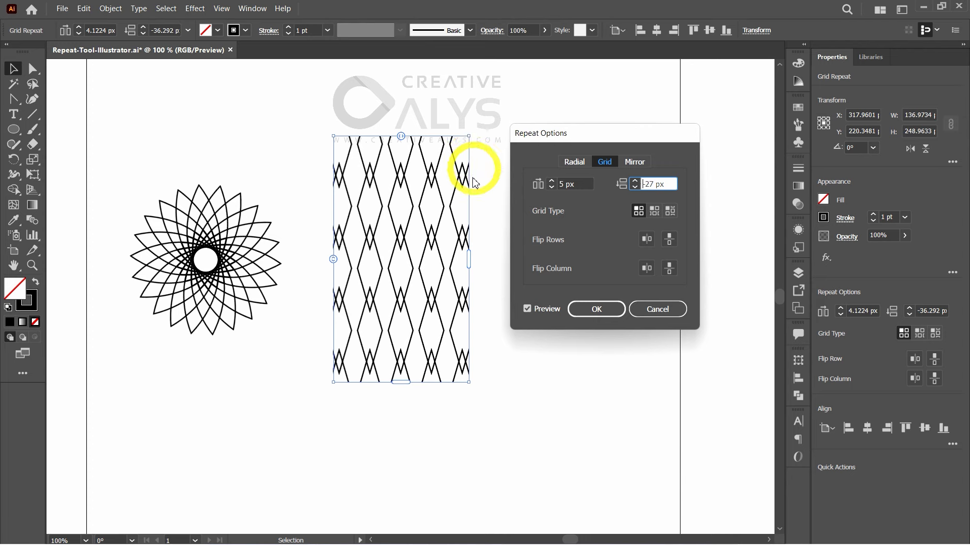
Preview the Brick by Row and Brick by Column grid types on the diamonds and return to the plain Grid type
{"action": "left_click", "coordinate": [654, 212]}
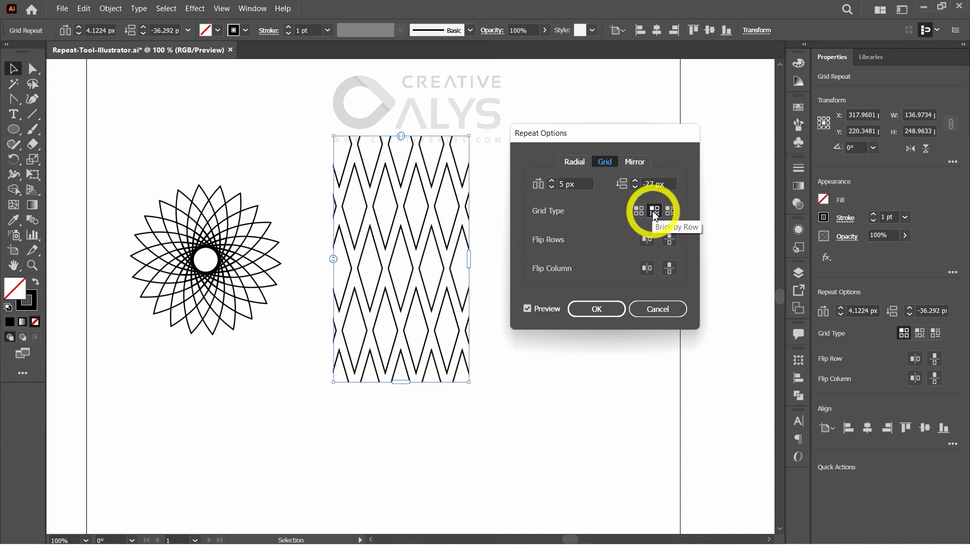
{"action": "left_click", "coordinate": [670, 211]}
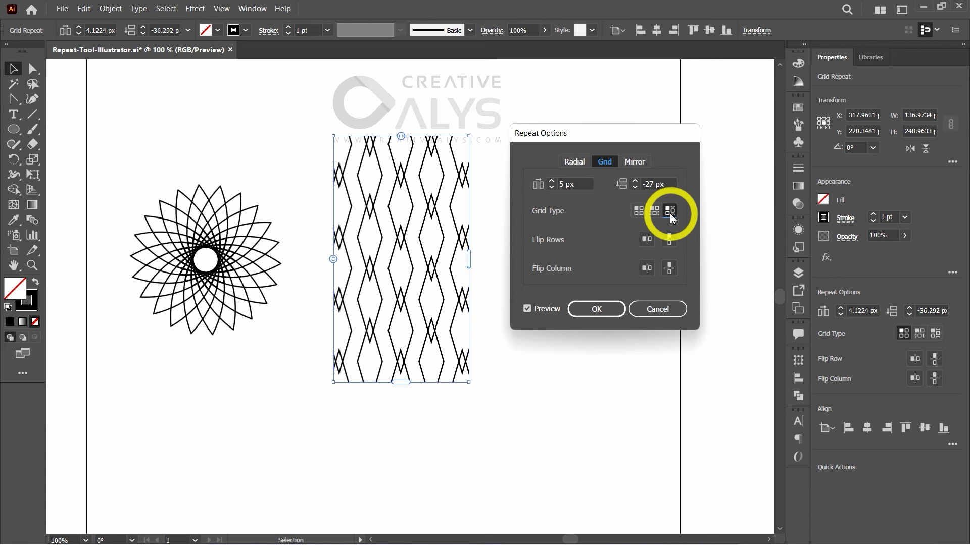
{"action": "left_click", "coordinate": [658, 214]}
{"action": "left_click", "coordinate": [642, 212]}
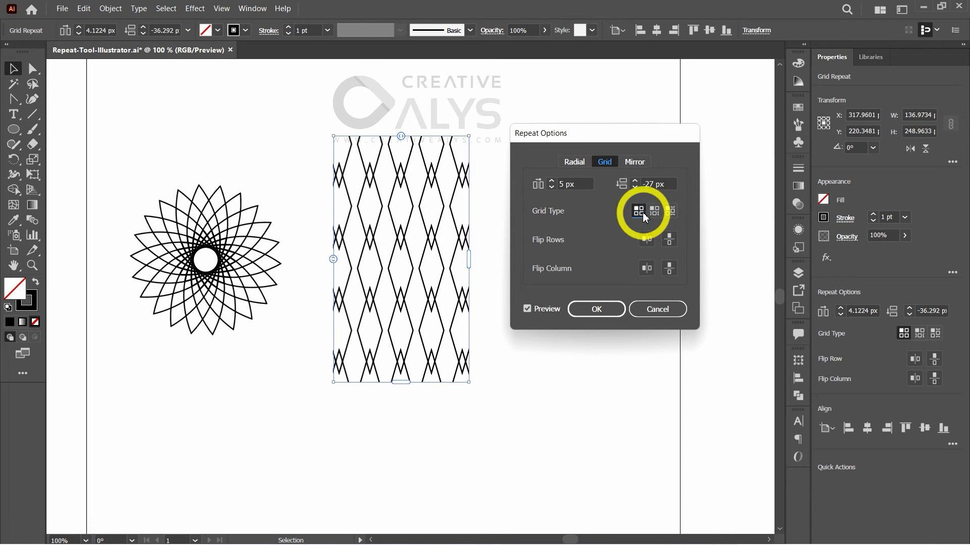
Increase the diamond grid's vertical spacing to 3 px
{"action": "left_click", "coordinate": [635, 180]}
{"action": "left_click", "coordinate": [635, 180]}
{"action": "left_click", "coordinate": [635, 180]}
{"action": "left_click", "coordinate": [635, 180]}
{"action": "left_click_drag", "start_coordinate": [635, 180], "coordinate": [637, 185]}
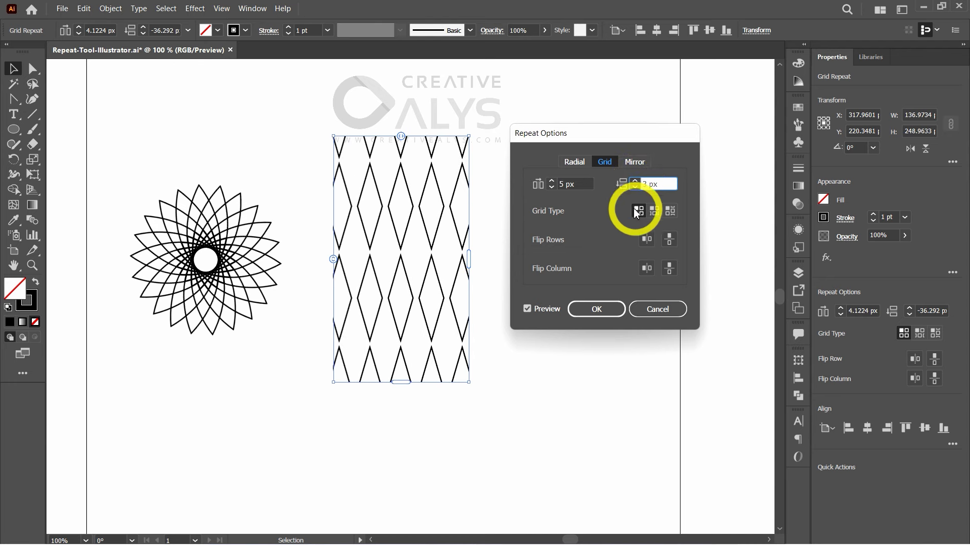
Compare the Brick by Row and Brick by Column types at the wider spacing, ending on Brick by Row
{"action": "left_click", "coordinate": [654, 212]}
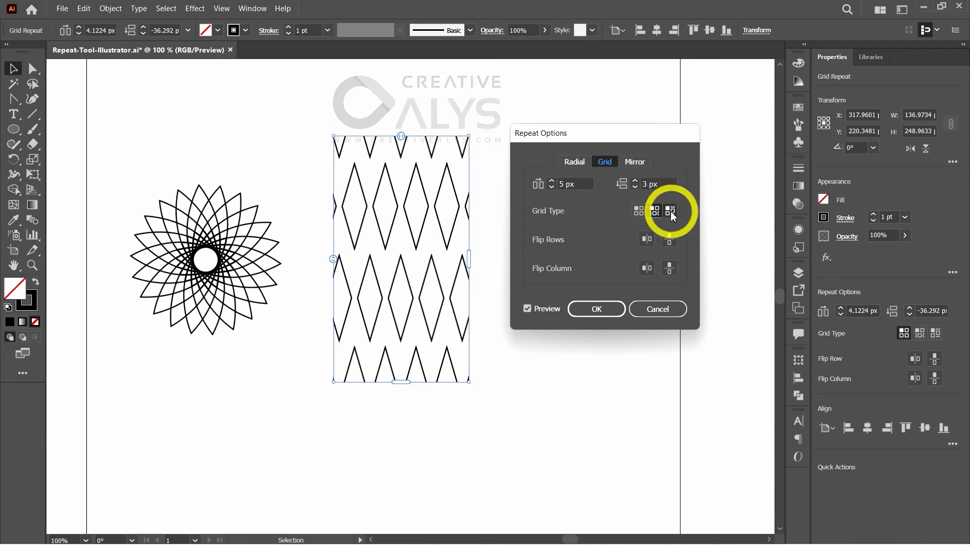
{"action": "left_click", "coordinate": [670, 212]}
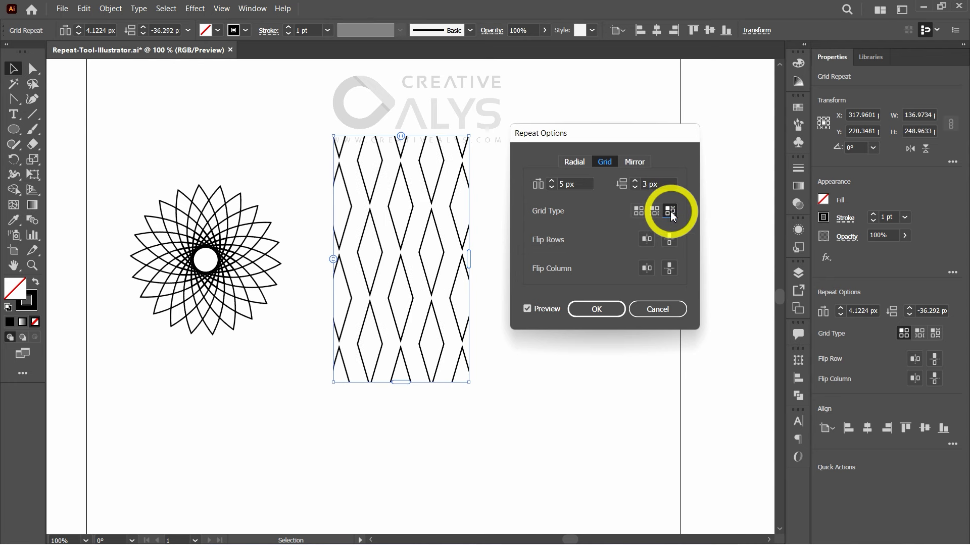
{"action": "left_click", "coordinate": [657, 211]}
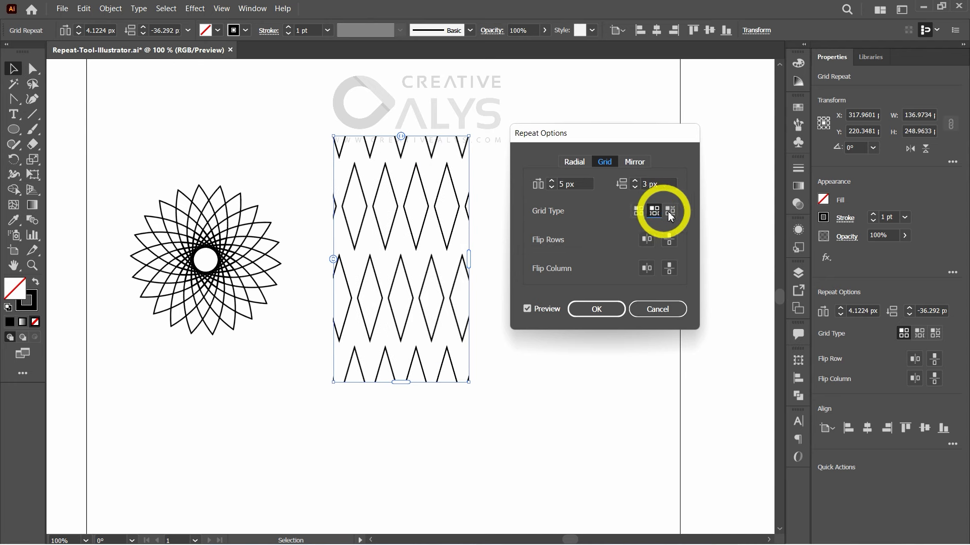
Reduce the grid's vertical spacing to -13 px and its horizontal spacing to -2 px
{"action": "left_click", "coordinate": [638, 187]}
{"action": "left_click", "coordinate": [637, 186]}
{"action": "left_click", "coordinate": [637, 186]}
{"action": "left_click", "coordinate": [637, 187]}
{"action": "left_click", "coordinate": [638, 187]}
{"action": "left_click", "coordinate": [552, 187]}
{"action": "left_click", "coordinate": [552, 188]}
{"action": "left_click", "coordinate": [552, 187]}
{"action": "left_click", "coordinate": [552, 188]}
{"action": "left_click", "coordinate": [552, 188]}
{"action": "left_click", "coordinate": [552, 188]}
{"action": "left_click", "coordinate": [552, 188]}
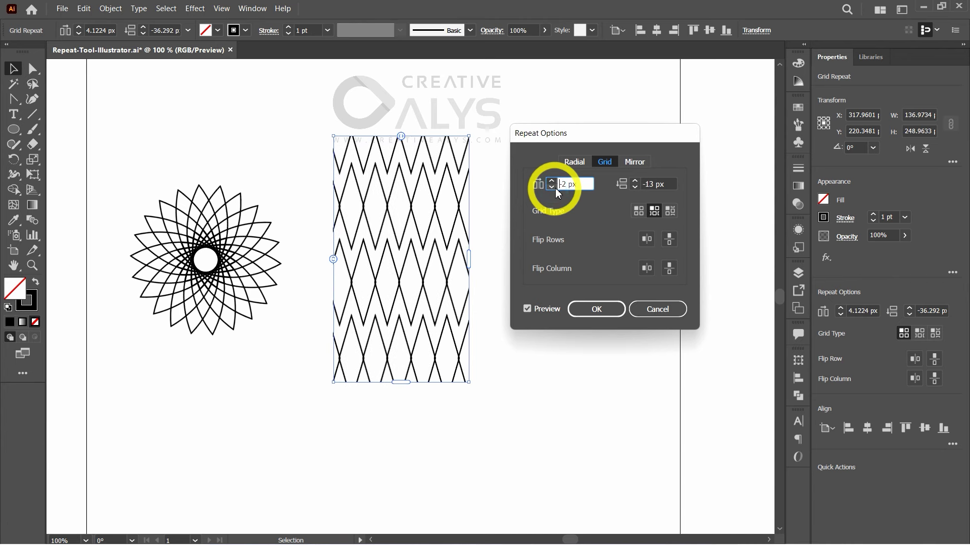
Set the grid's vertical spacing to -12 px and its horizontal spacing to 0 px
{"action": "left_click", "coordinate": [627, 185]}
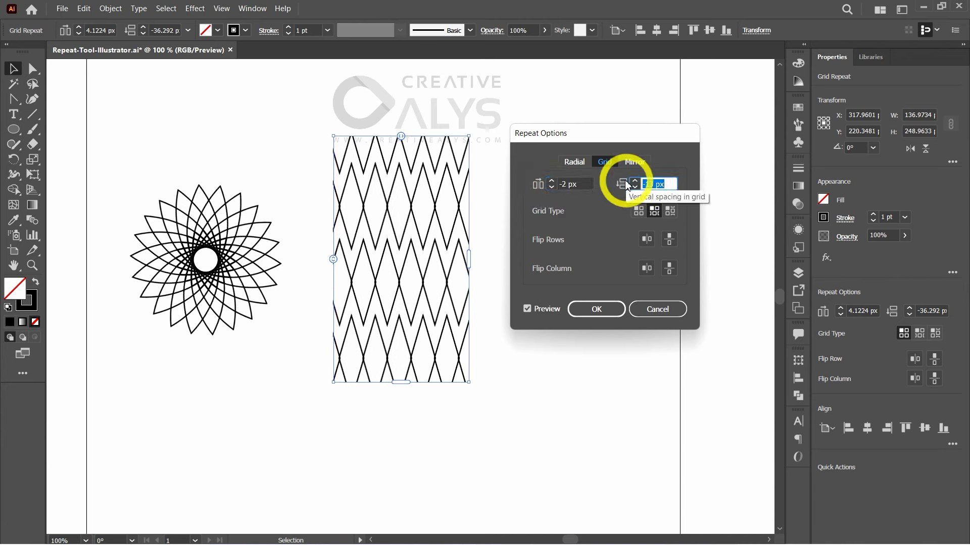
{"action": "left_click", "coordinate": [635, 182]}
{"action": "left_click", "coordinate": [637, 187]}
{"action": "left_click", "coordinate": [637, 187]}
{"action": "left_click", "coordinate": [636, 187]}
{"action": "left_click", "coordinate": [554, 181]}
{"action": "left_click", "coordinate": [554, 181]}
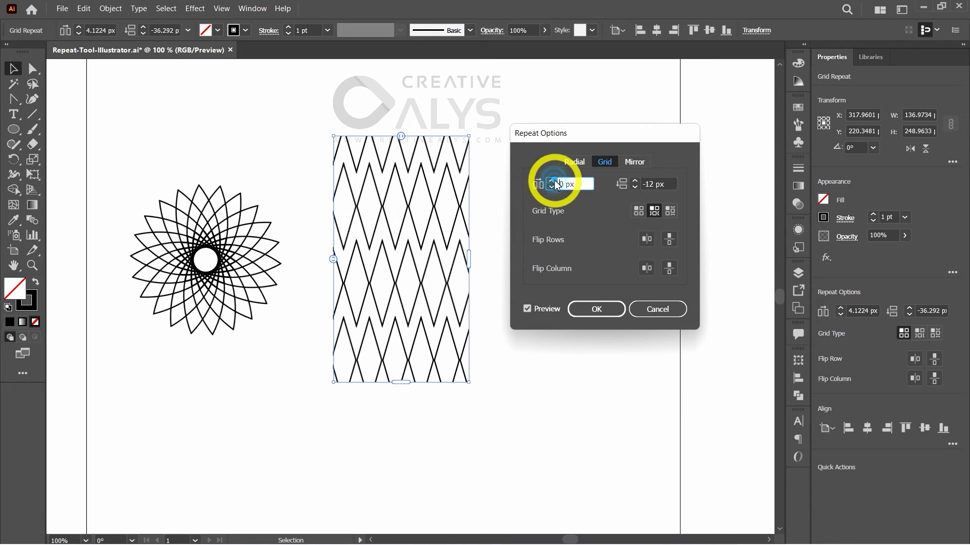
Cycle through the plain Grid, Brick by Row and Brick by Column types, and settle on Brick by Row
{"action": "left_click", "coordinate": [641, 211]}
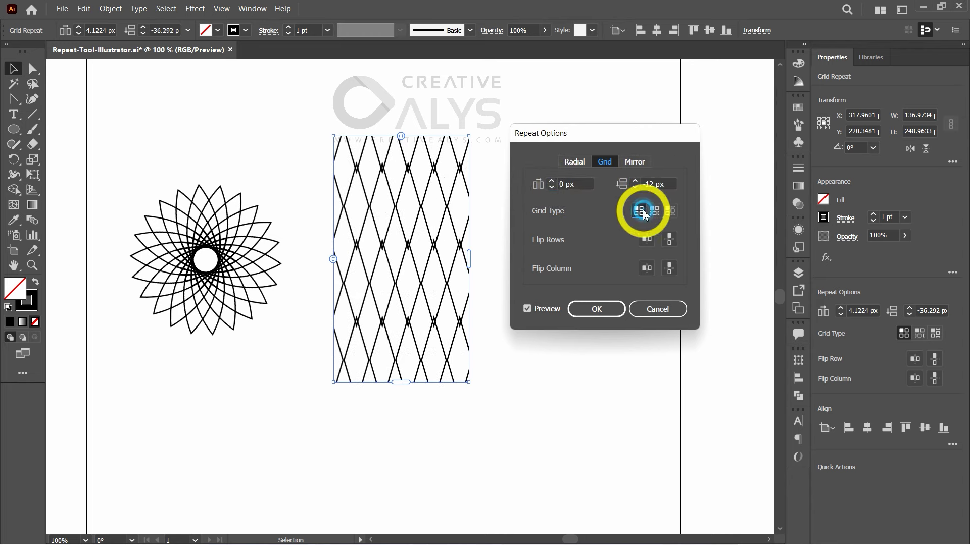
{"action": "left_click", "coordinate": [654, 211]}
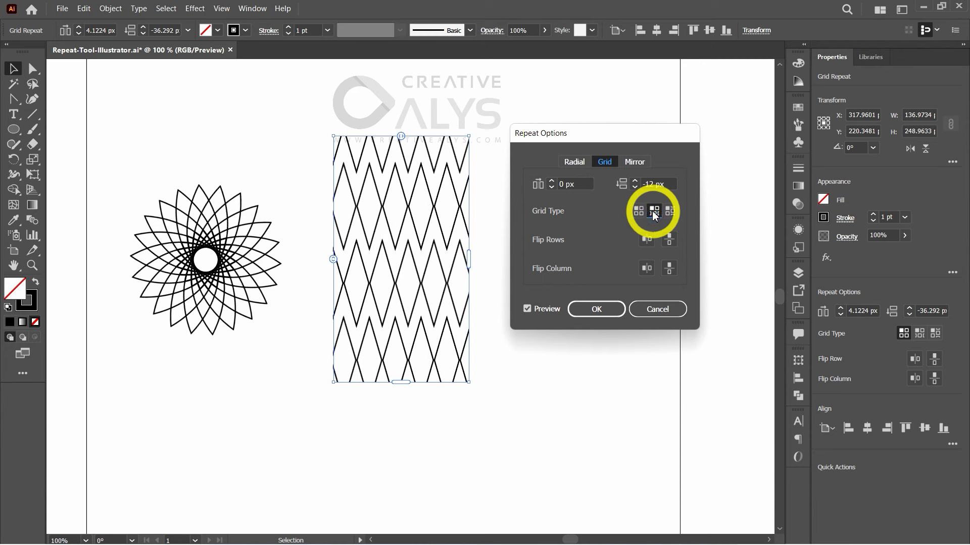
{"action": "left_click", "coordinate": [669, 211]}
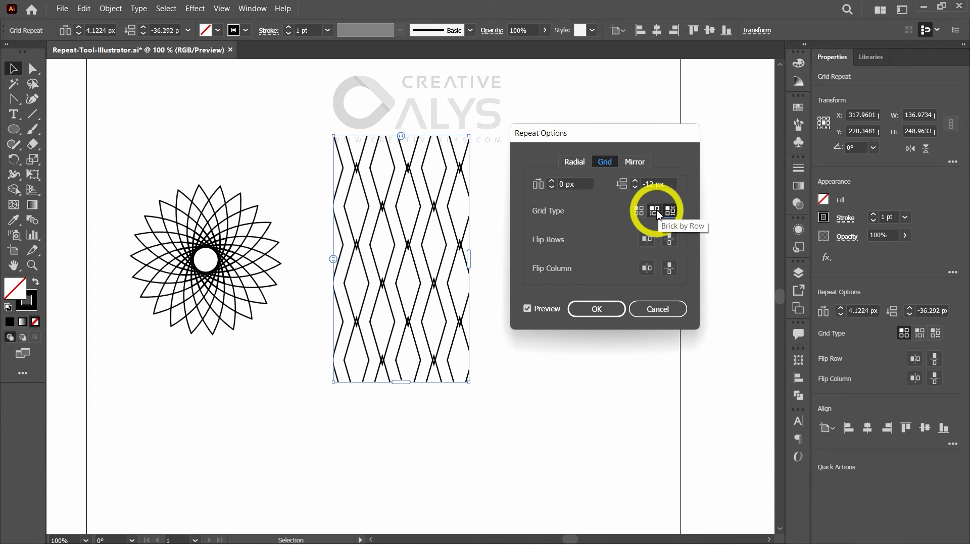
{"action": "left_click", "coordinate": [656, 212]}
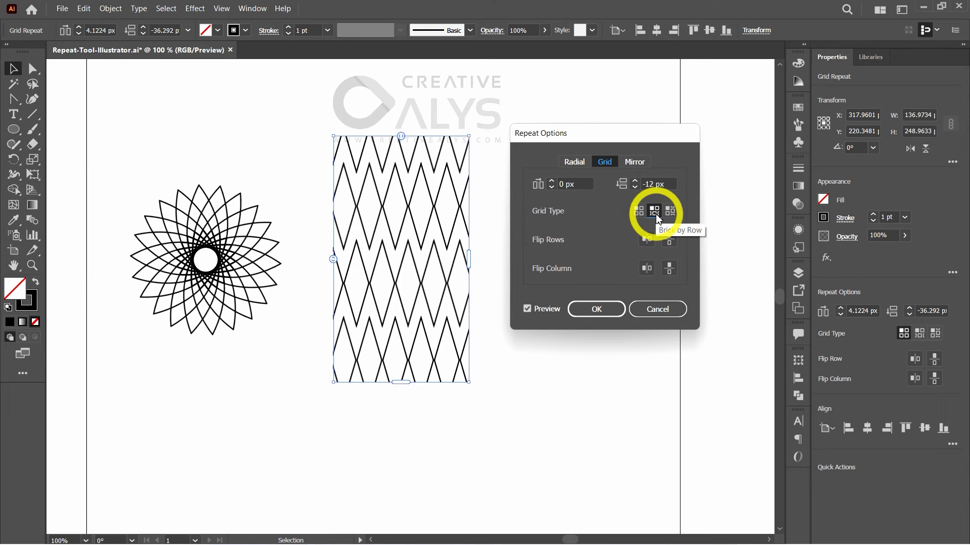
Raise the grid's vertical spacing to 6 px and set the grid type to Brick by Column
{"action": "left_click", "coordinate": [669, 211]}
{"action": "left_click", "coordinate": [635, 181]}
{"action": "left_click", "coordinate": [635, 180]}
{"action": "left_click", "coordinate": [635, 181]}
{"action": "left_click", "coordinate": [634, 180]}
{"action": "left_click", "coordinate": [635, 181]}
{"action": "left_click", "coordinate": [635, 181]}
{"action": "left_click", "coordinate": [635, 181]}
{"action": "left_click", "coordinate": [635, 181]}
{"action": "left_click", "coordinate": [635, 181]}
{"action": "left_click", "coordinate": [635, 180]}
{"action": "left_click", "coordinate": [634, 181]}
{"action": "left_click", "coordinate": [635, 181]}
{"action": "left_click", "coordinate": [635, 181]}
{"action": "left_click", "coordinate": [652, 213]}
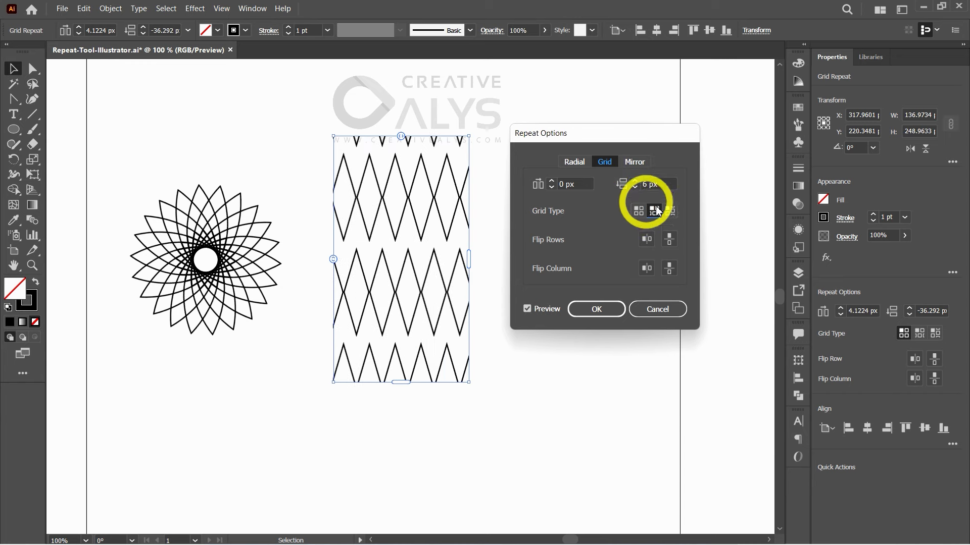
{"action": "left_click", "coordinate": [672, 211]}
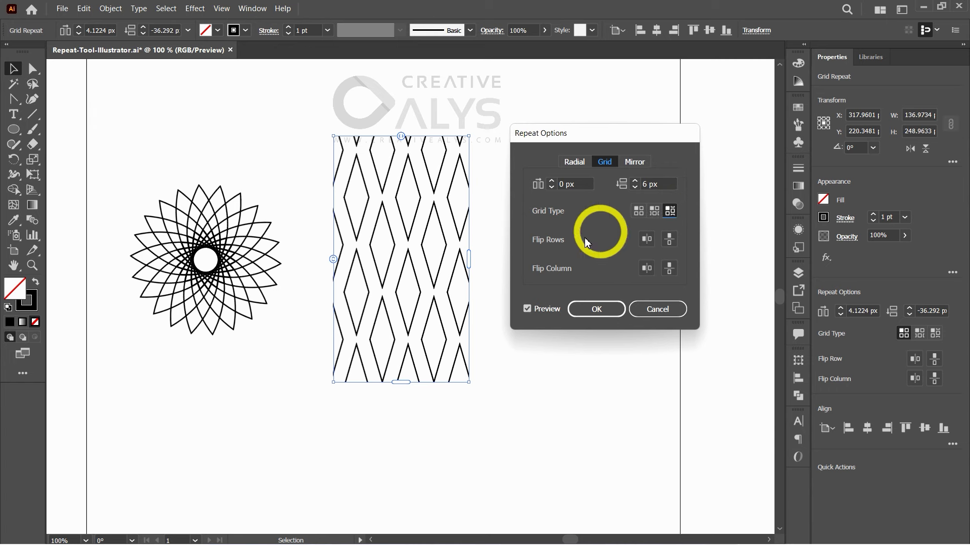
Try the Flip Rows and Flip Column options, leave them all off, and apply the grid repeat settings
{"action": "left_click", "coordinate": [647, 239]}
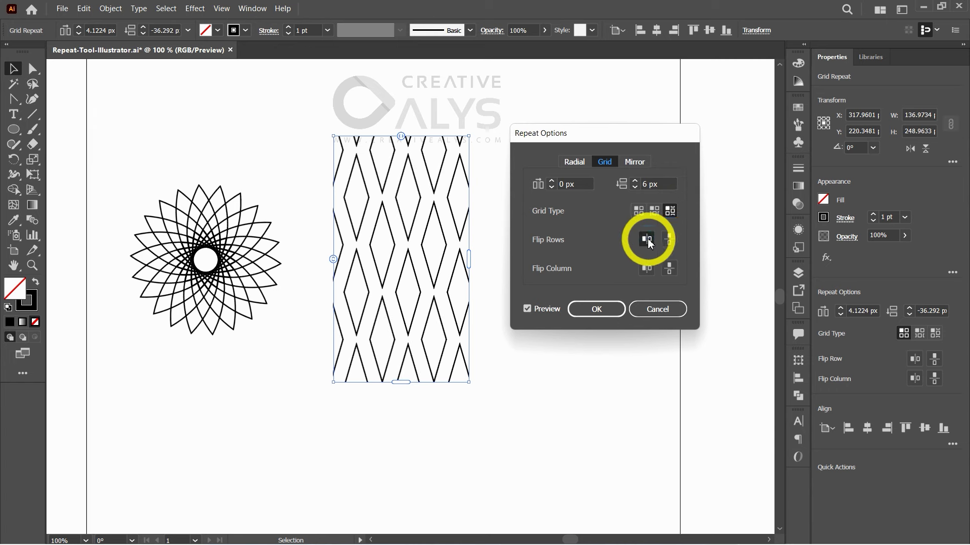
{"action": "left_click", "coordinate": [669, 242]}
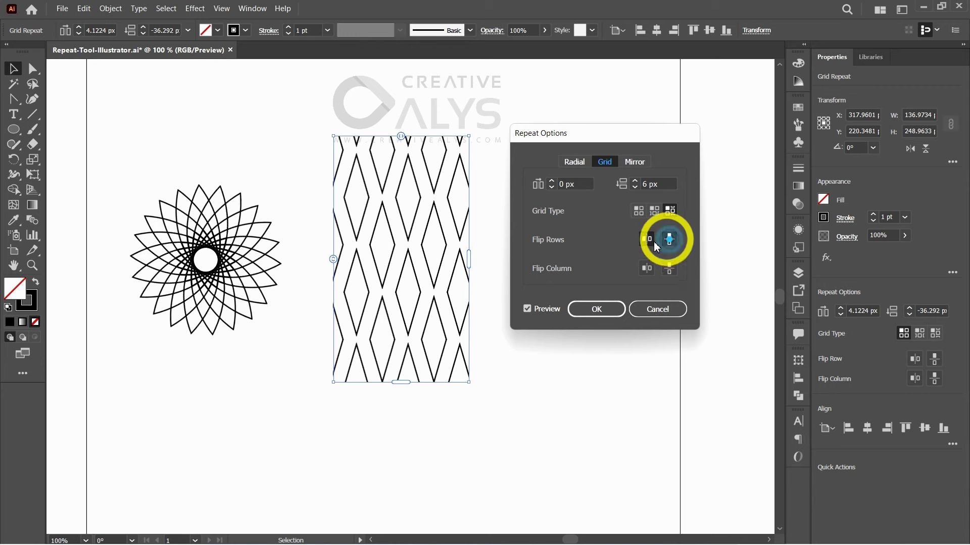
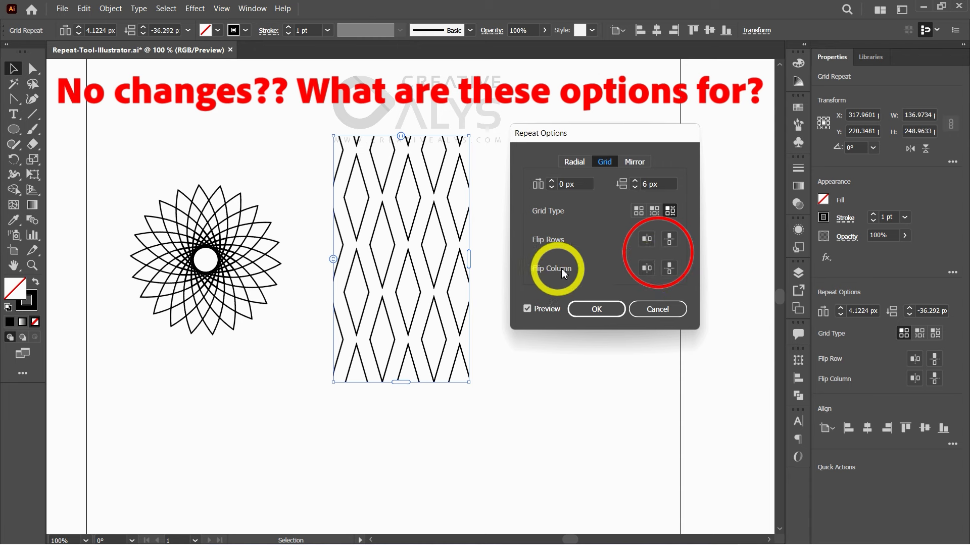
{"action": "left_click", "coordinate": [671, 270]}
{"action": "left_click", "coordinate": [670, 270]}
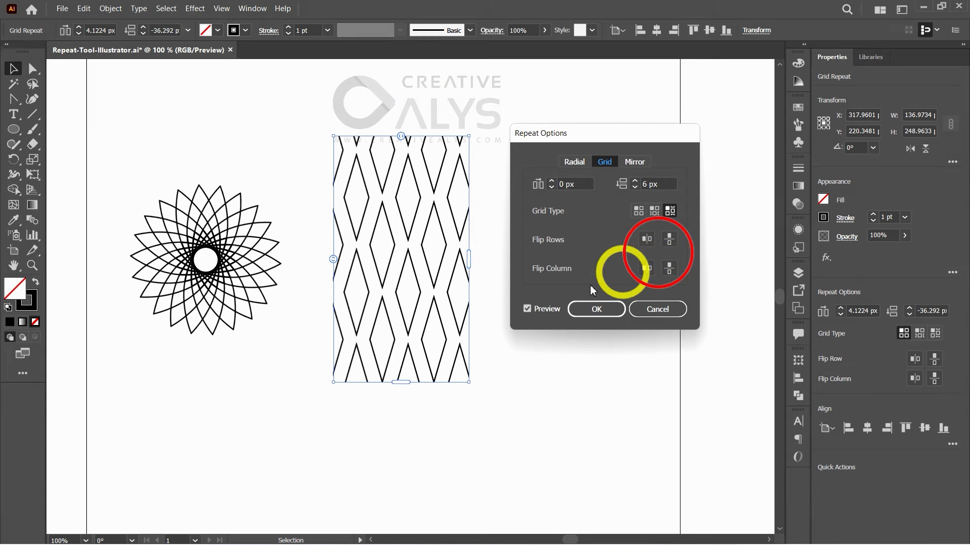
{"action": "left_click", "coordinate": [609, 309]}
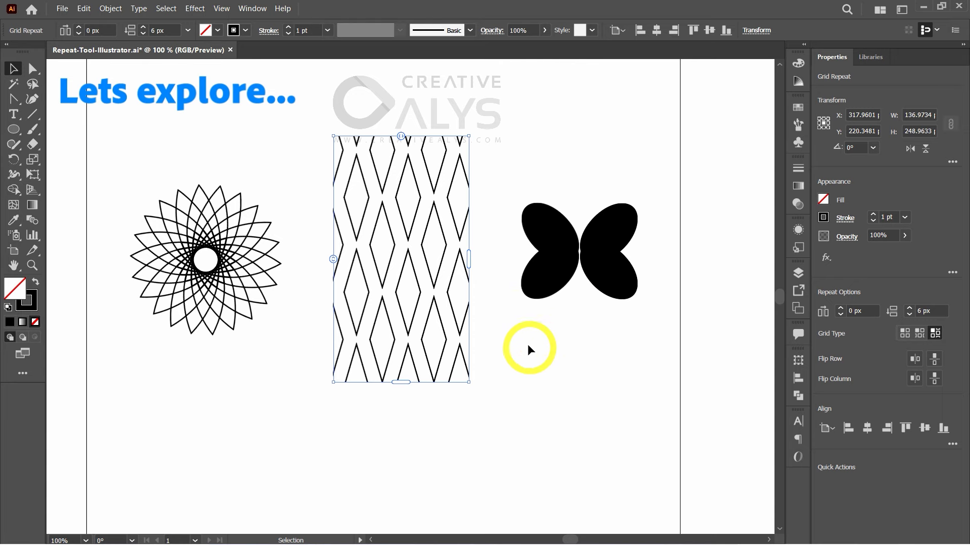
Isolate the repeated diamond and move its top anchor point sideways to about X 361.5 px, Y 162.5 px
{"action": "double_click", "coordinate": [435, 214]}
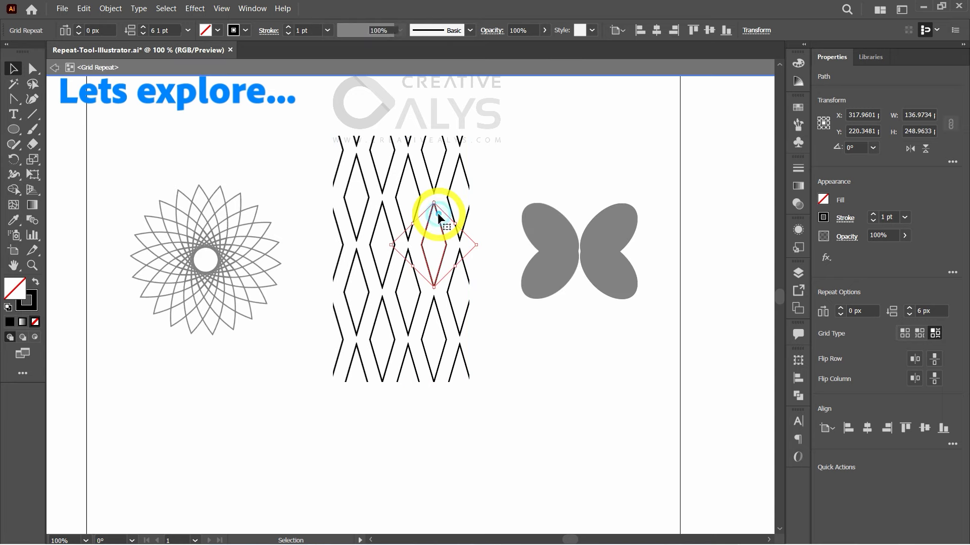
{"action": "left_click", "coordinate": [446, 192]}
{"action": "key", "text": "a"}
{"action": "left_click_drag", "start_coordinate": [434, 202], "coordinate": [444, 204]}
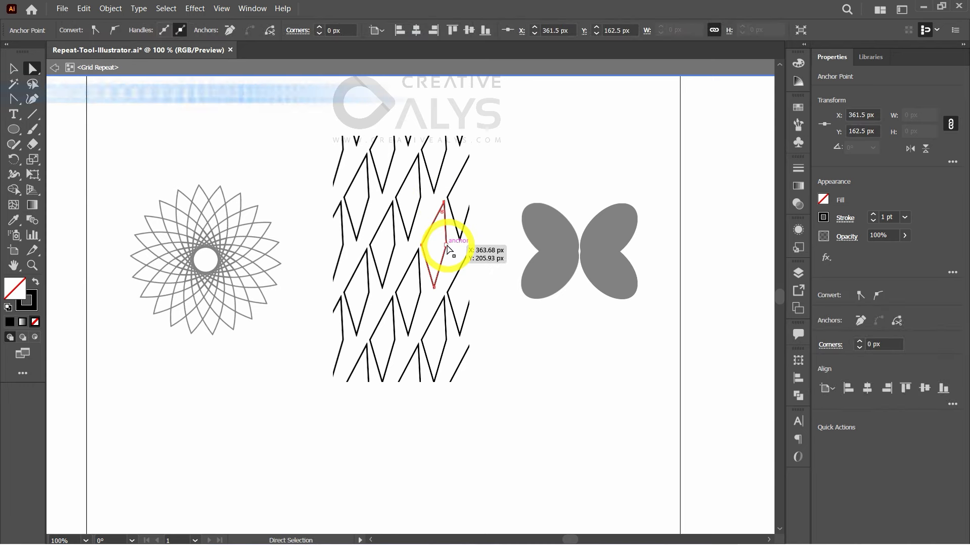
Shift the diamond's left anchor to about X 340.5 px, Y 188.5 px and pull a new lower-right edge anchor to about X 358.5 px, Y 209.5 px
{"action": "left_click_drag", "start_coordinate": [451, 251], "coordinate": [424, 226]}
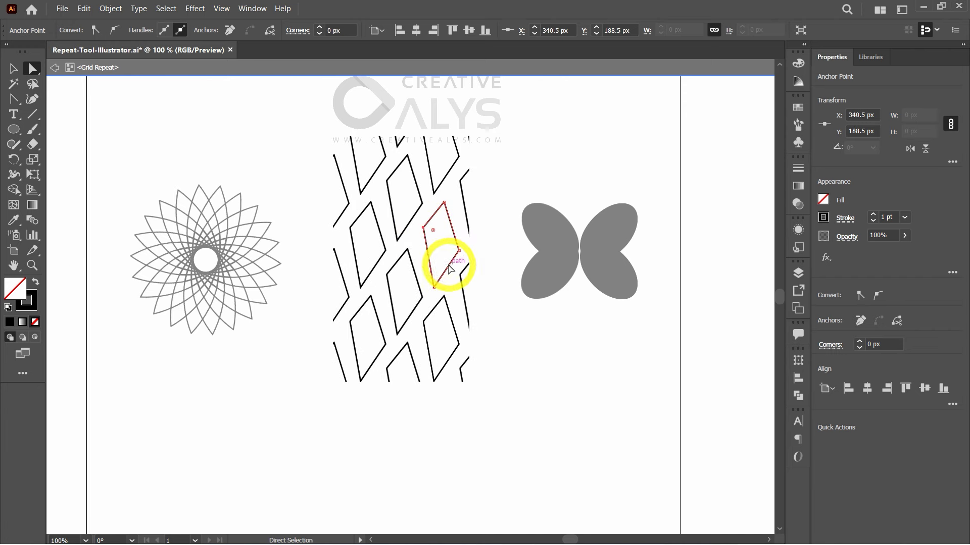
{"action": "key", "text": "p"}
{"action": "left_click", "coordinate": [448, 267]}
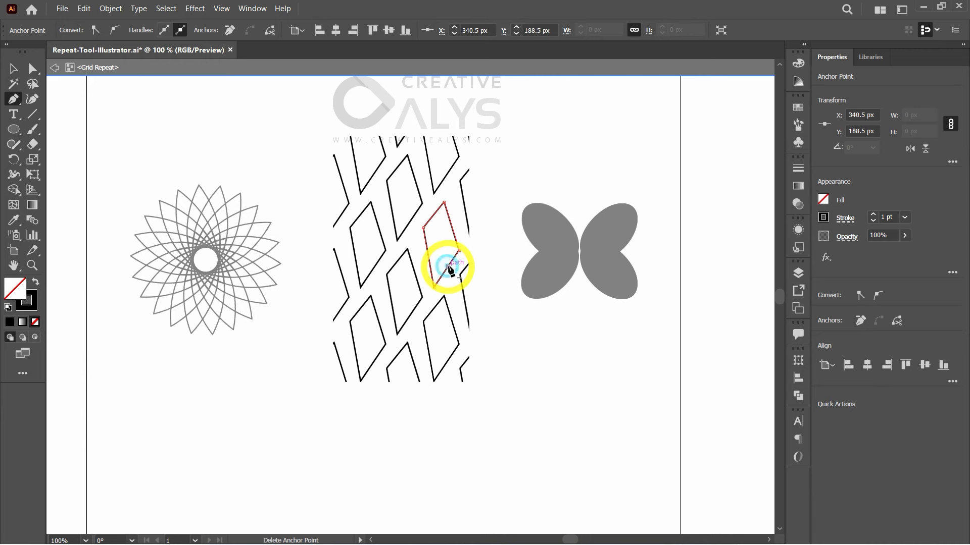
{"action": "key", "text": "a"}
{"action": "left_click_drag", "start_coordinate": [447, 268], "coordinate": [441, 250]}
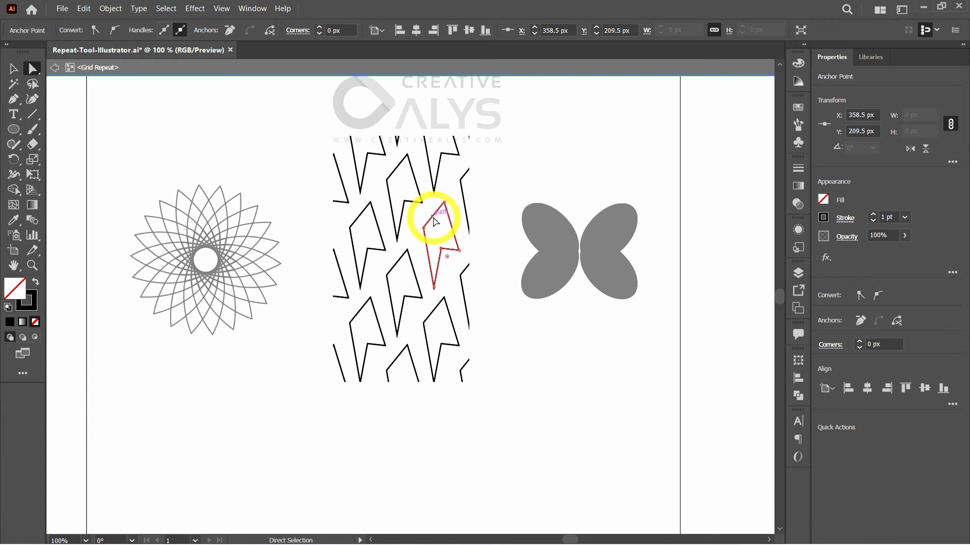
Move the upper-left edge's added anchor to about X 344.5 px, Y 163.5 px and delete the original top and left anchor points
{"action": "left_click_drag", "start_coordinate": [432, 216], "coordinate": [430, 205]}
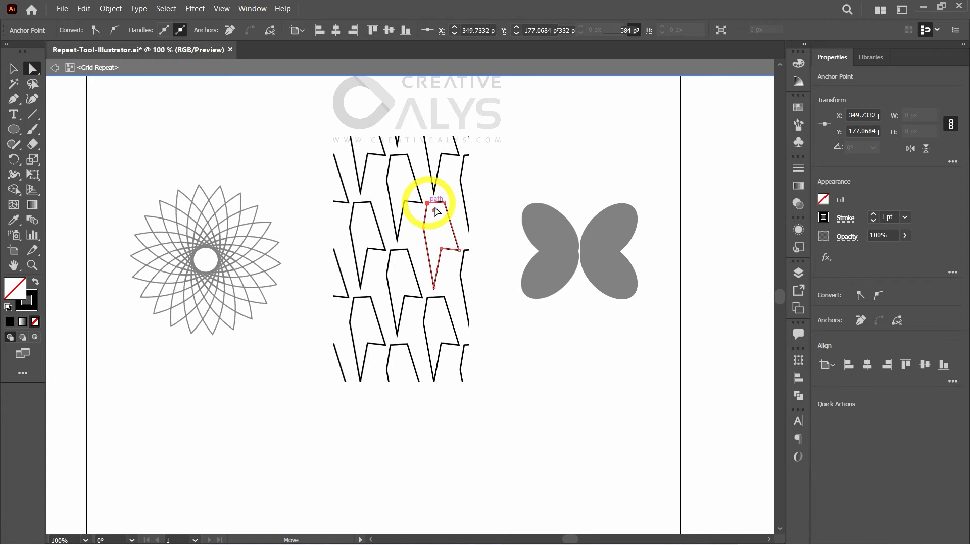
{"action": "key", "text": "p"}
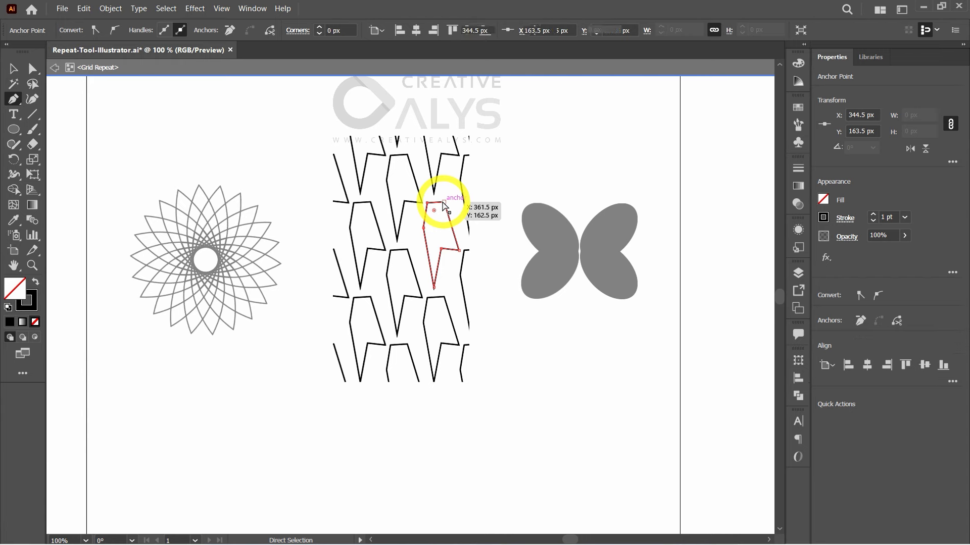
{"action": "left_click", "coordinate": [443, 203]}
{"action": "key", "text": "ctrl+z"}
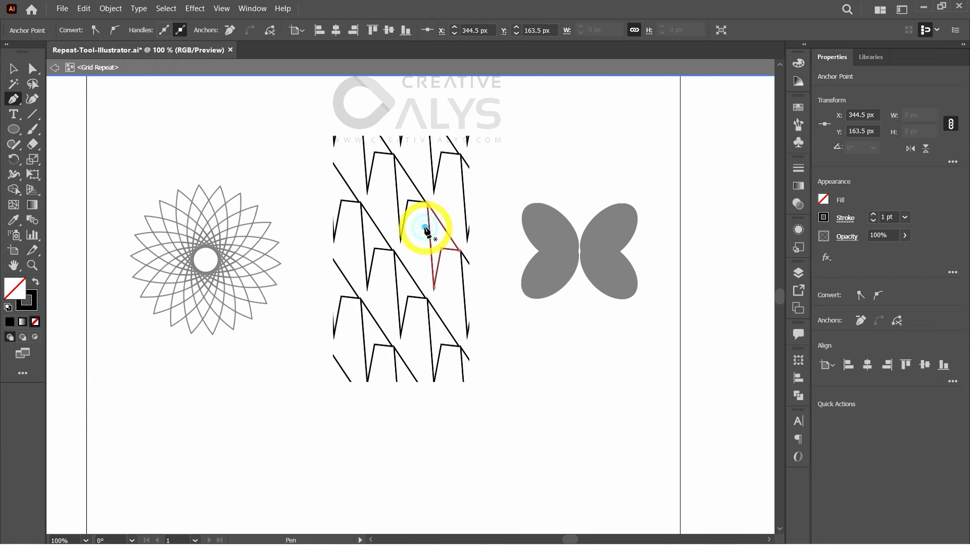
Nudge the repeated shape's right anchor point upward and inward, and leave isolation mode
{"action": "left_click_drag", "start_coordinate": [459, 249], "coordinate": [456, 241]}
{"action": "key", "text": "v"}
{"action": "left_click", "coordinate": [520, 323]}
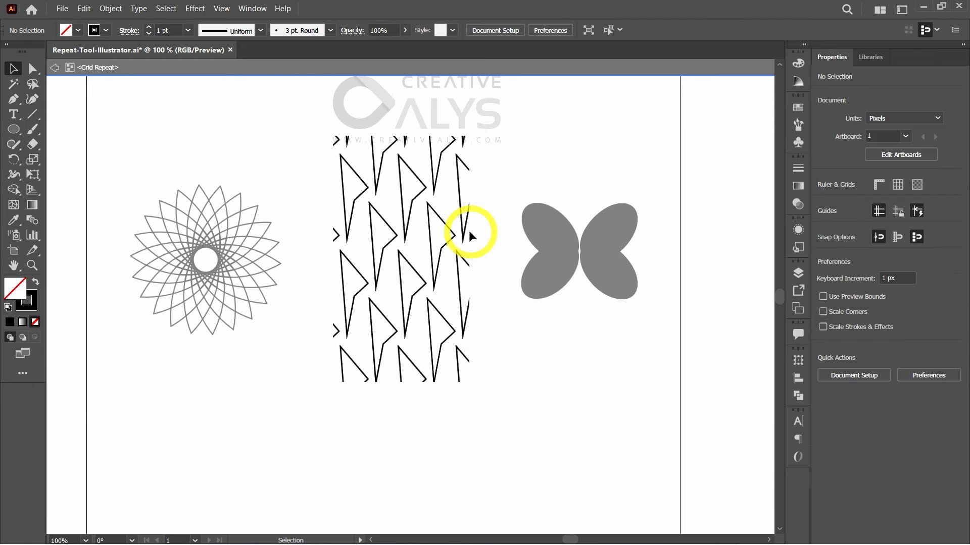
{"action": "double_click", "coordinate": [489, 232]}
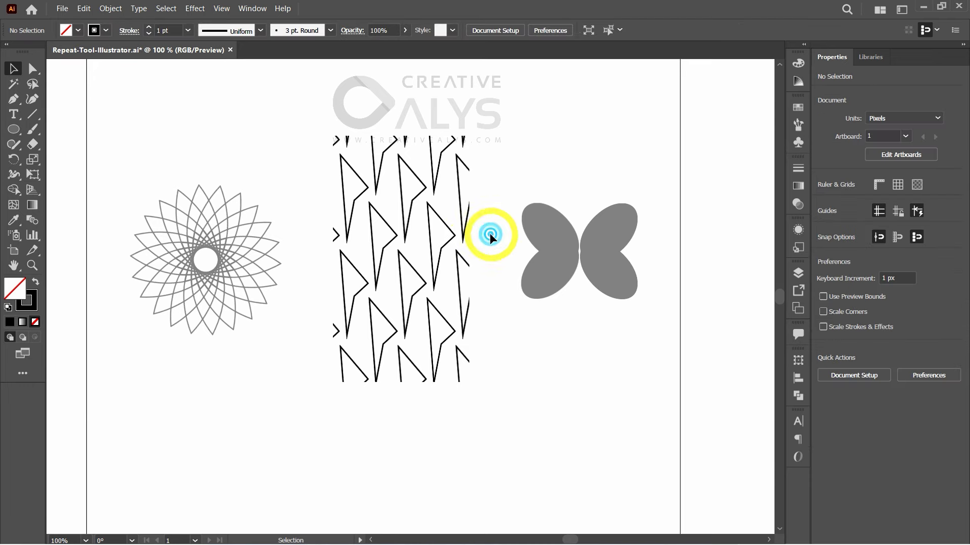
Open the repeat options for the reshaped grid and toggle Flip Rows horizontally several times, leaving it off
{"action": "left_click", "coordinate": [452, 238]}
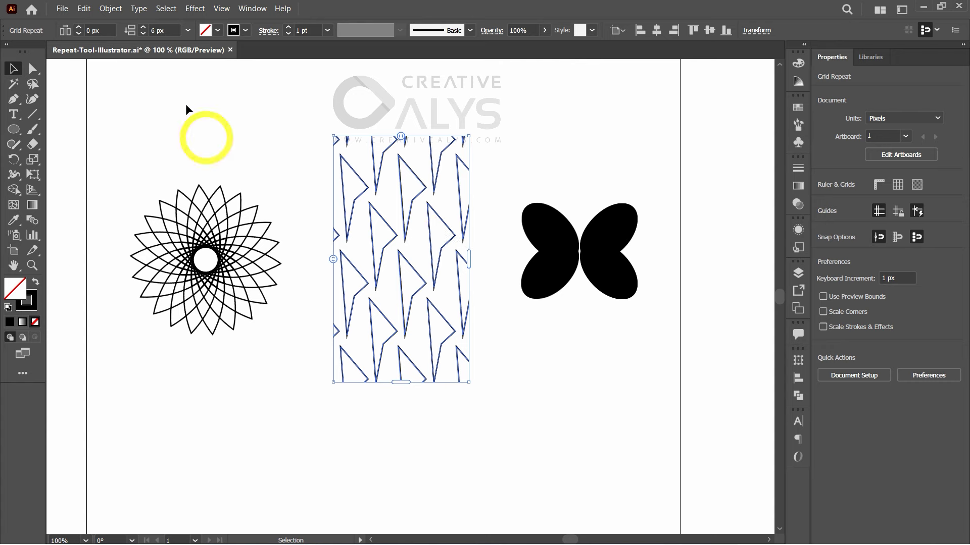
{"action": "left_click", "coordinate": [114, 14]}
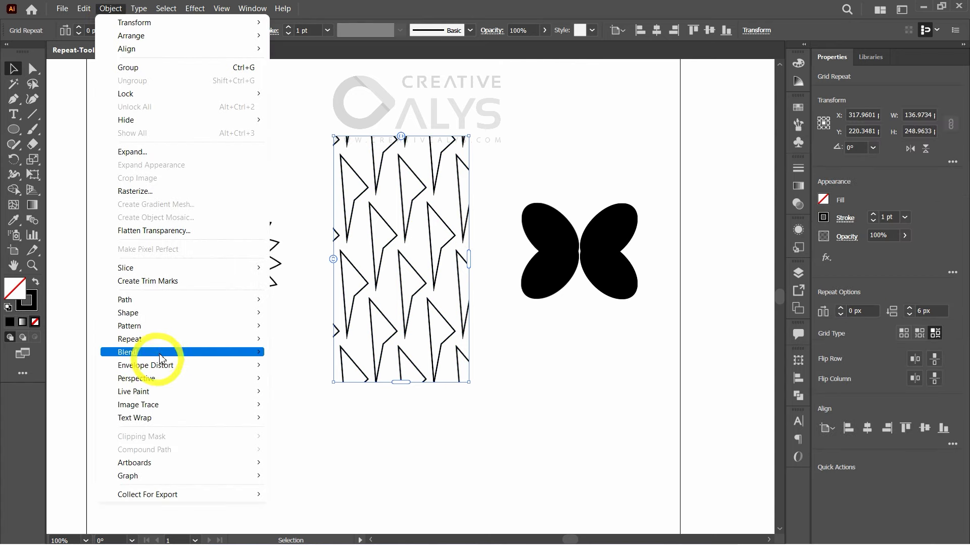
{"action": "mouse_move", "coordinate": [173, 344]}
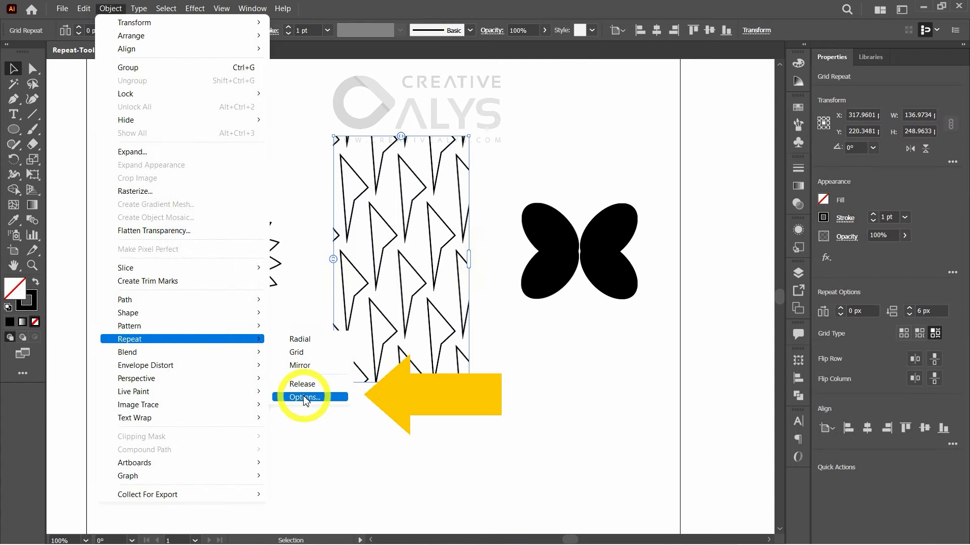
{"action": "left_click", "coordinate": [305, 398]}
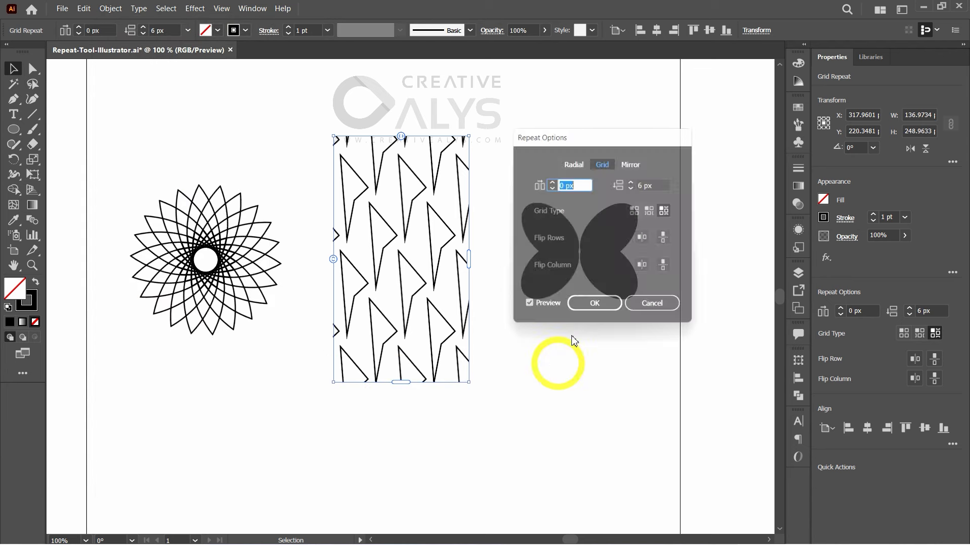
{"action": "left_click_drag", "start_coordinate": [606, 134], "coordinate": [621, 133]}
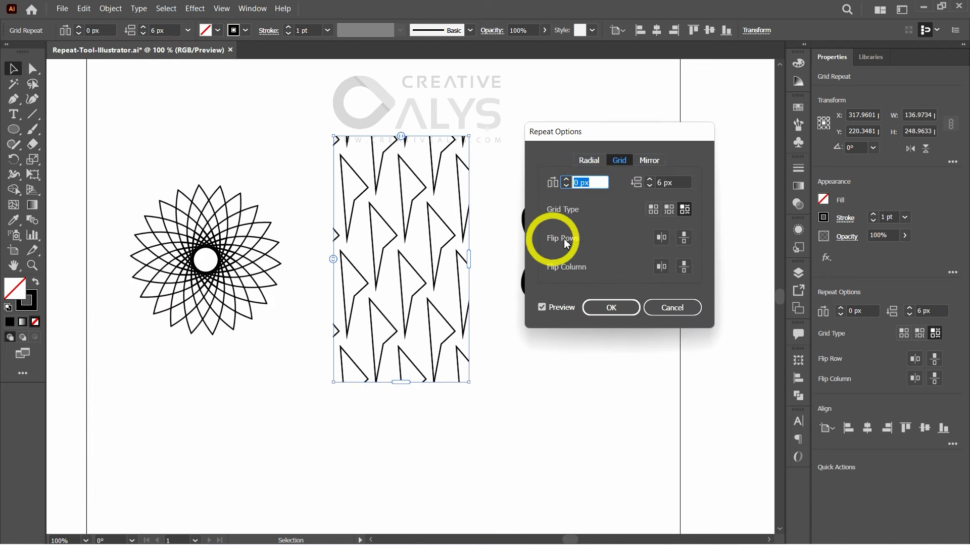
{"action": "left_click", "coordinate": [662, 238]}
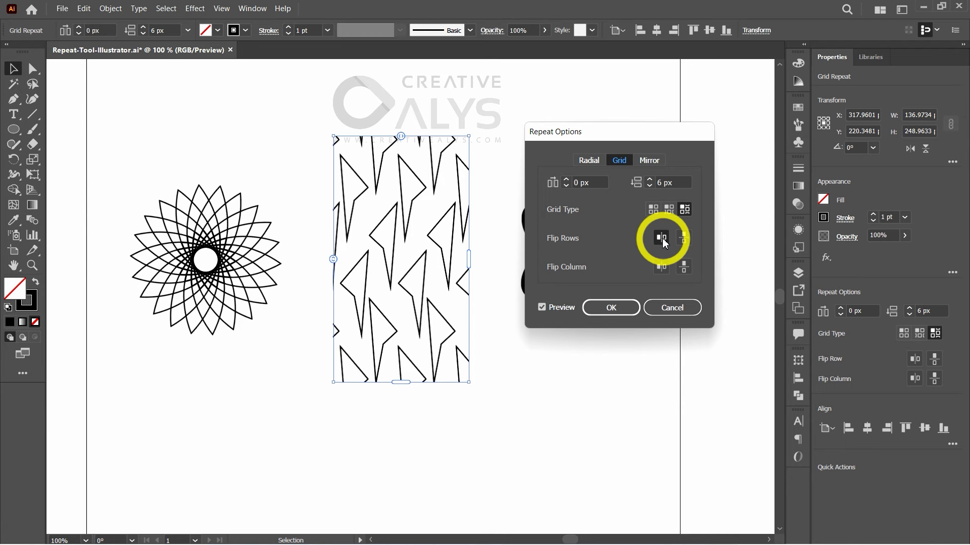
{"action": "left_click", "coordinate": [662, 238]}
{"action": "left_click", "coordinate": [662, 238]}
{"action": "left_click", "coordinate": [661, 238]}
{"action": "left_click", "coordinate": [662, 238]}
{"action": "left_click", "coordinate": [661, 238]}
{"action": "left_click", "coordinate": [662, 239]}
{"action": "left_click", "coordinate": [662, 239]}
{"action": "left_click", "coordinate": [663, 239]}
{"action": "left_click", "coordinate": [663, 239]}
{"action": "left_click", "coordinate": [662, 239]}
{"action": "left_click", "coordinate": [663, 239]}
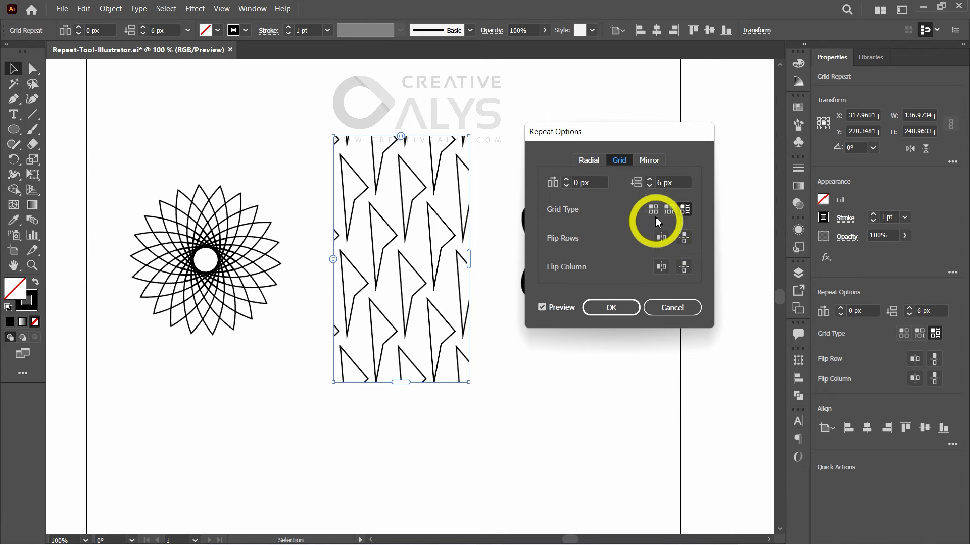
Set the grid type to plain Grid and toggle the horizontal Flip Rows option to compare, leaving it off
{"action": "left_click", "coordinate": [655, 212]}
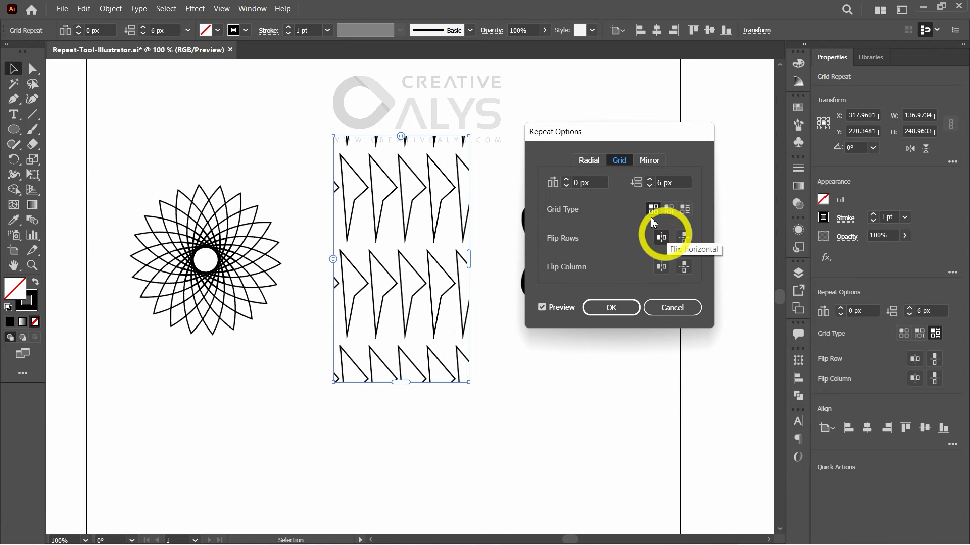
{"action": "left_click", "coordinate": [662, 238]}
{"action": "left_click", "coordinate": [663, 238]}
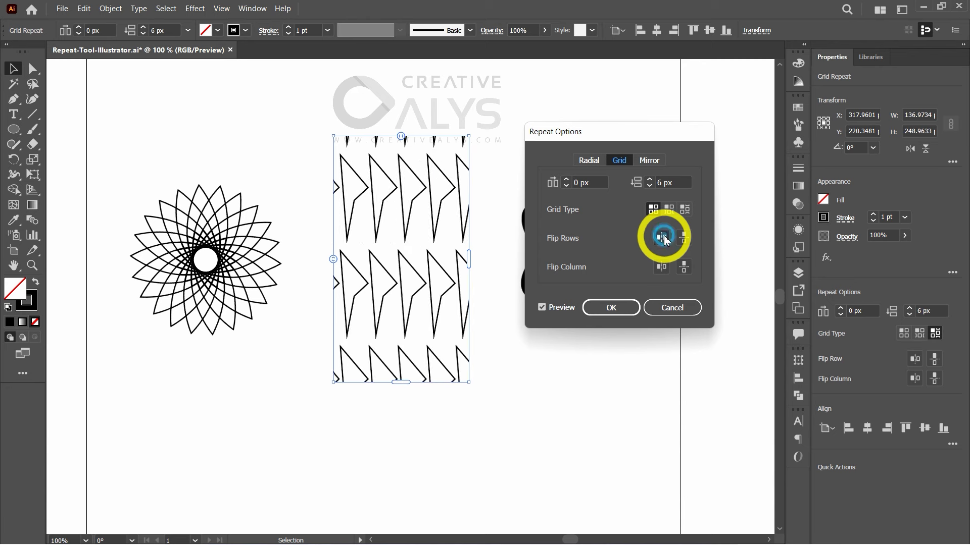
{"action": "left_click", "coordinate": [664, 236]}
{"action": "left_click", "coordinate": [664, 237]}
{"action": "left_click", "coordinate": [663, 237]}
{"action": "left_click", "coordinate": [664, 236]}
{"action": "left_click", "coordinate": [664, 237]}
{"action": "left_click", "coordinate": [664, 236]}
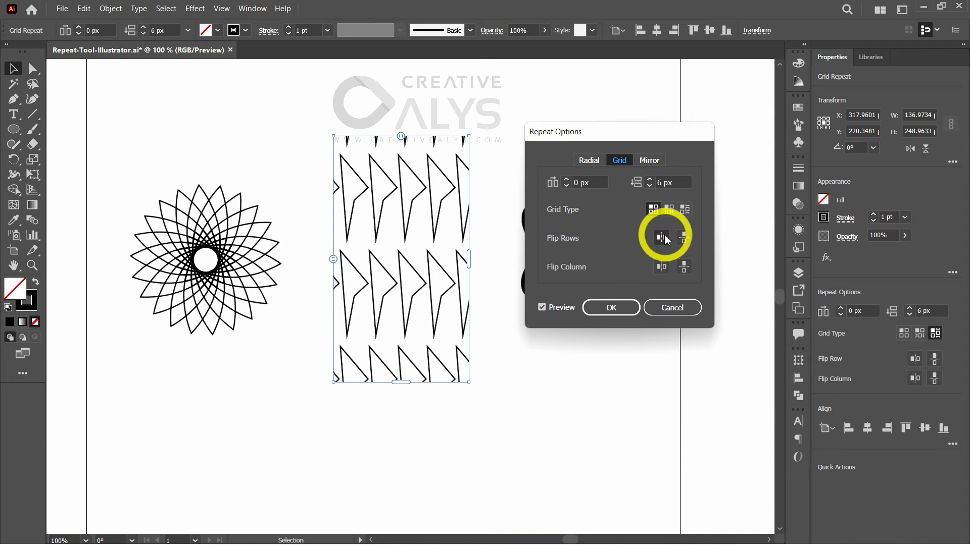
{"action": "left_click", "coordinate": [664, 237]}
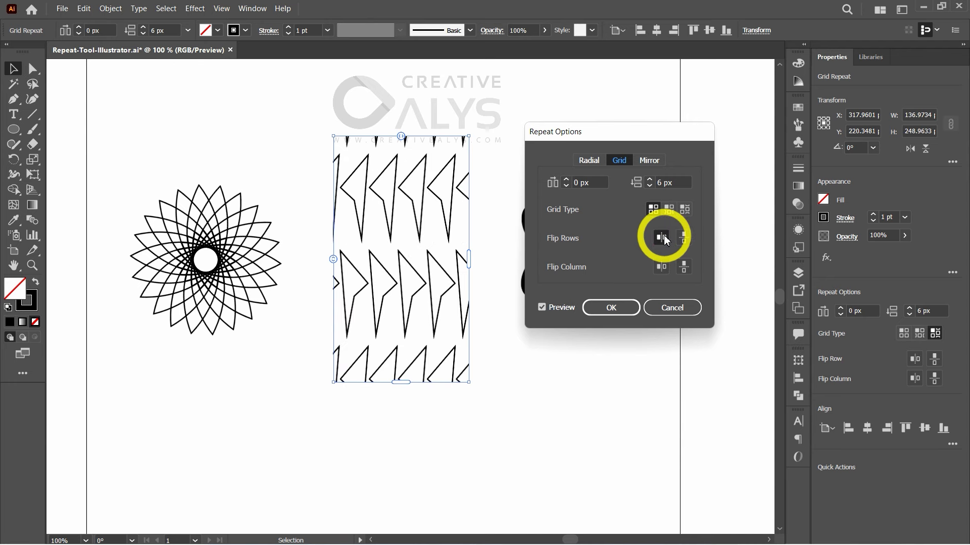
{"action": "left_click", "coordinate": [664, 238]}
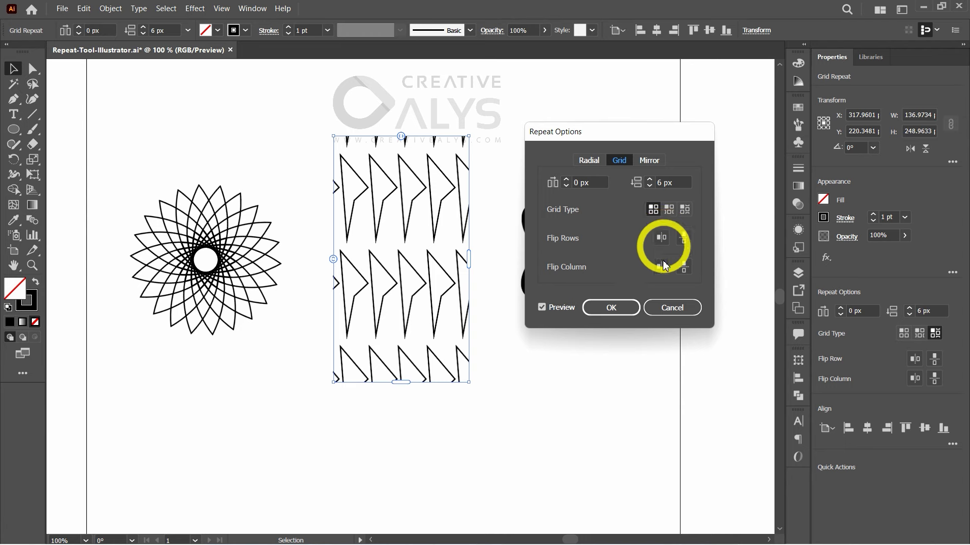
Toggle the vertical Flip Rows option on and off repeatedly to compare the rows, leaving it off
{"action": "left_click", "coordinate": [683, 238]}
{"action": "left_click", "coordinate": [683, 237]}
{"action": "left_click", "coordinate": [683, 238]}
{"action": "left_click", "coordinate": [684, 238]}
{"action": "left_click", "coordinate": [684, 238]}
{"action": "left_click", "coordinate": [683, 238]}
{"action": "left_click", "coordinate": [684, 238]}
{"action": "left_click", "coordinate": [683, 238]}
{"action": "left_click", "coordinate": [684, 240]}
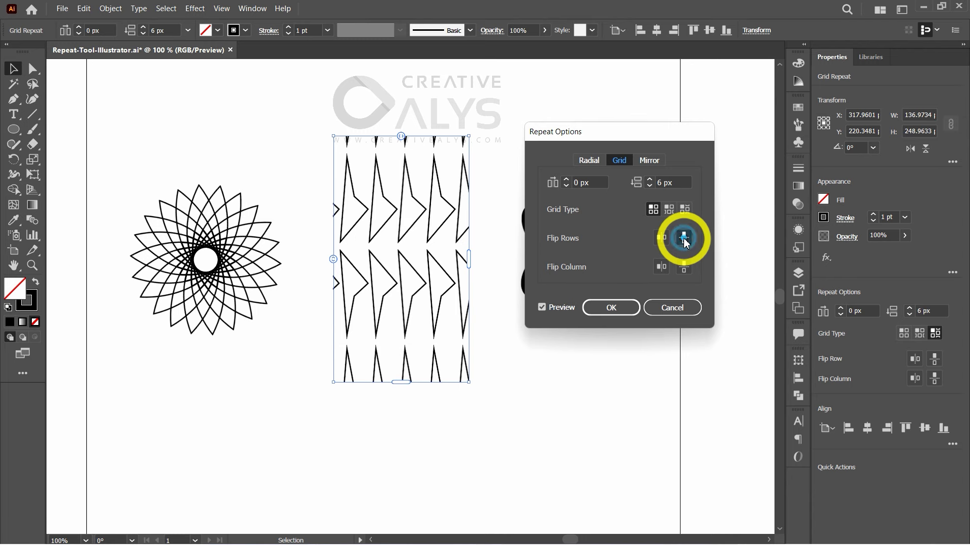
{"action": "left_click", "coordinate": [684, 239]}
{"action": "left_click", "coordinate": [685, 239]}
{"action": "left_click", "coordinate": [683, 238]}
{"action": "left_click", "coordinate": [683, 237]}
{"action": "left_click", "coordinate": [684, 237]}
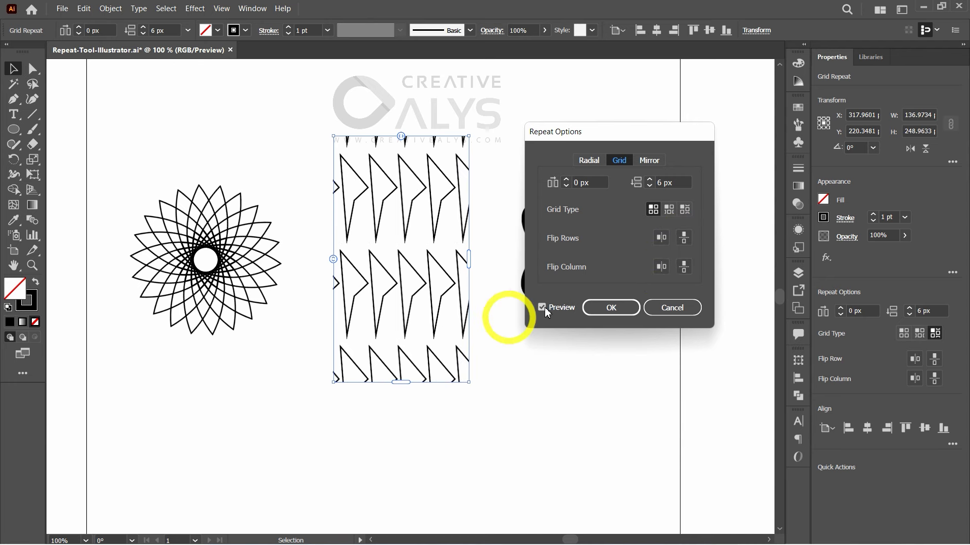
Toggle the horizontal Flip Column option on and off to compare how alternate columns are mirrored
{"action": "left_click", "coordinate": [662, 267]}
{"action": "left_click", "coordinate": [663, 267]}
{"action": "left_click", "coordinate": [665, 267]}
{"action": "left_click", "coordinate": [663, 267]}
{"action": "left_click", "coordinate": [663, 267]}
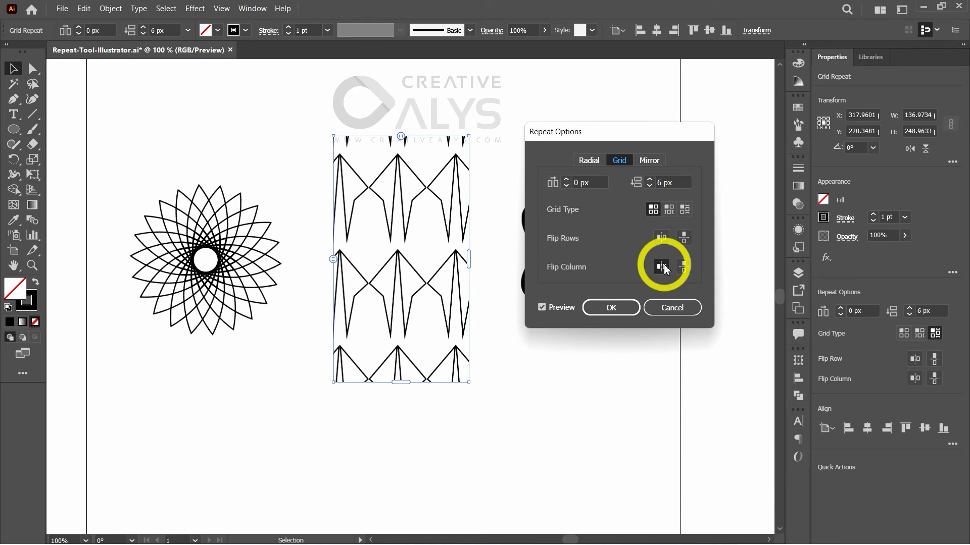
{"action": "left_click", "coordinate": [663, 267]}
{"action": "left_click", "coordinate": [663, 267]}
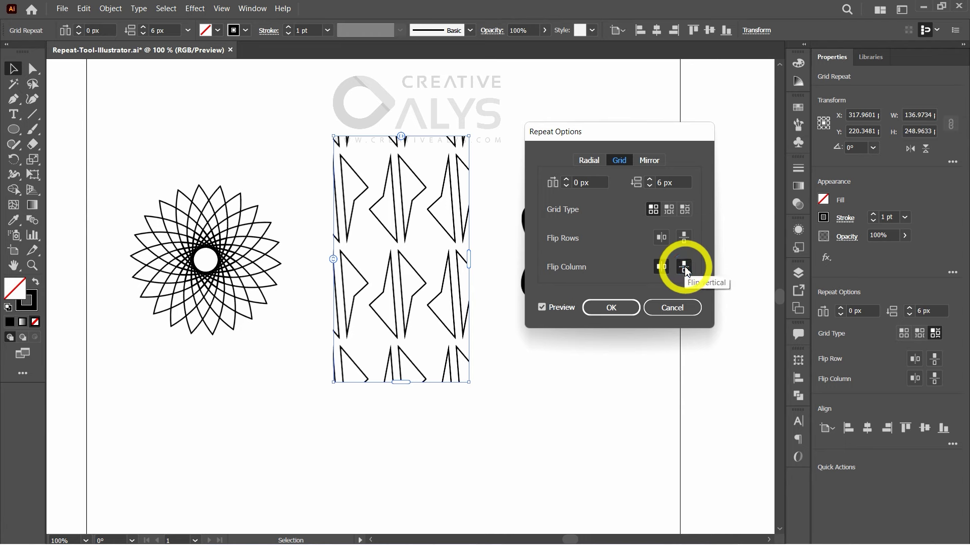
Compare the horizontal and vertical Flip Column options, turn both off, and apply the grid repeat settings
{"action": "left_click", "coordinate": [684, 267]}
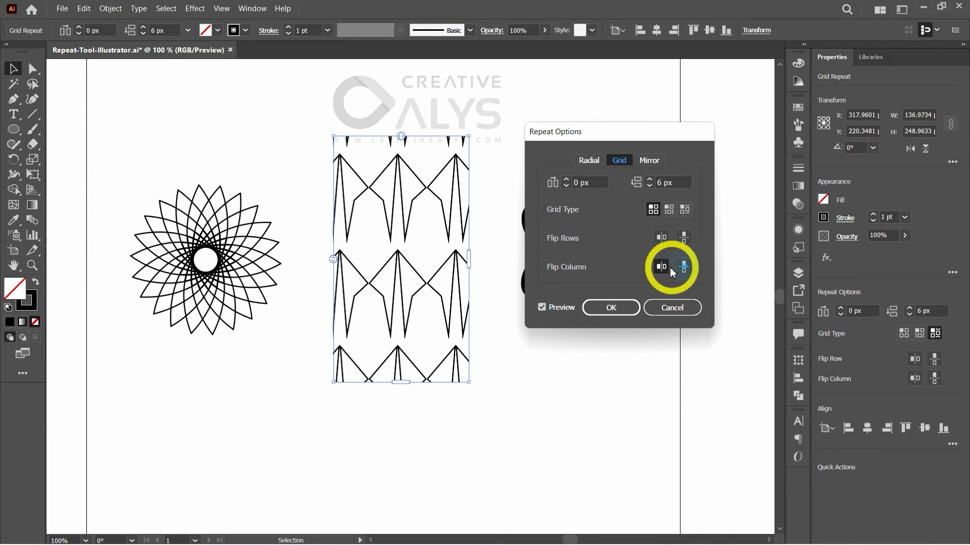
{"action": "left_click", "coordinate": [663, 267]}
{"action": "left_click", "coordinate": [684, 268]}
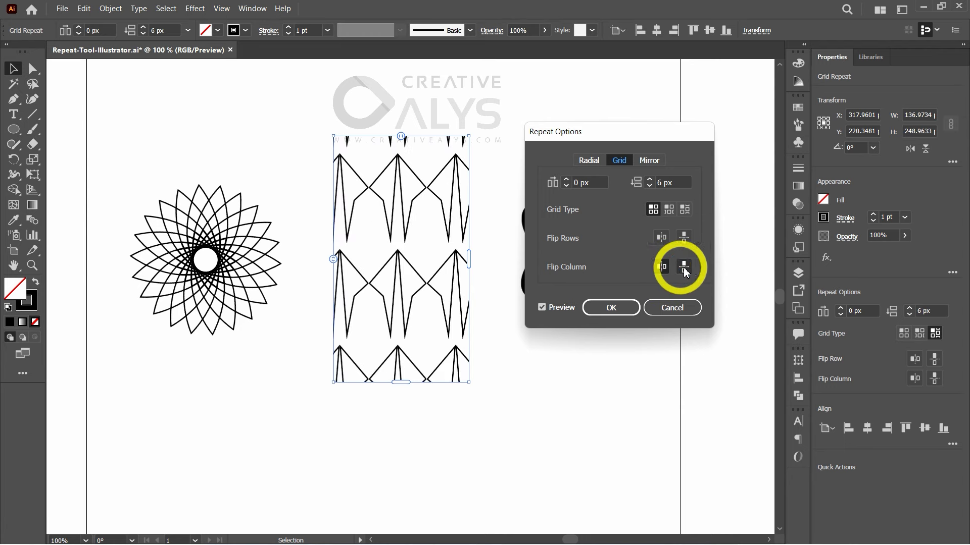
{"action": "left_click", "coordinate": [663, 268]}
{"action": "left_click", "coordinate": [683, 267]}
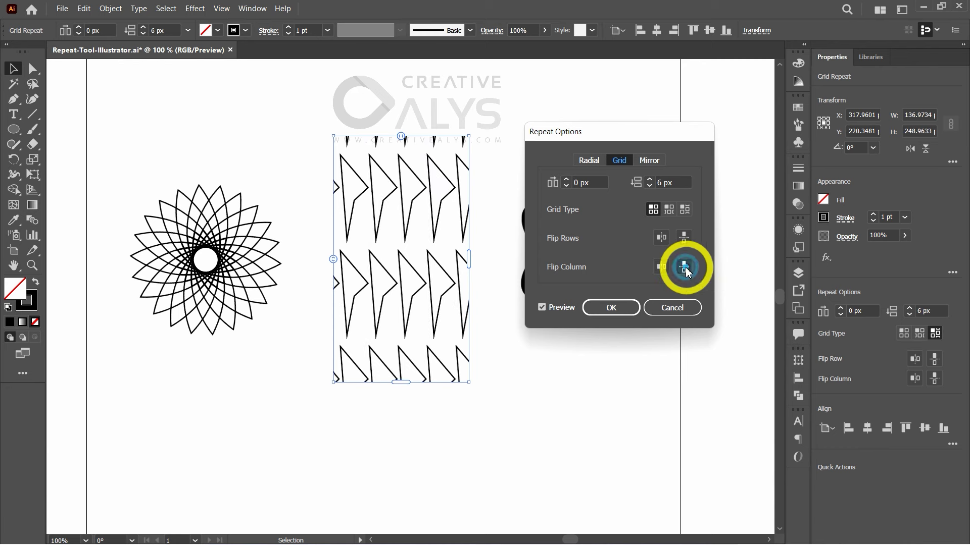
{"action": "left_click", "coordinate": [621, 312]}
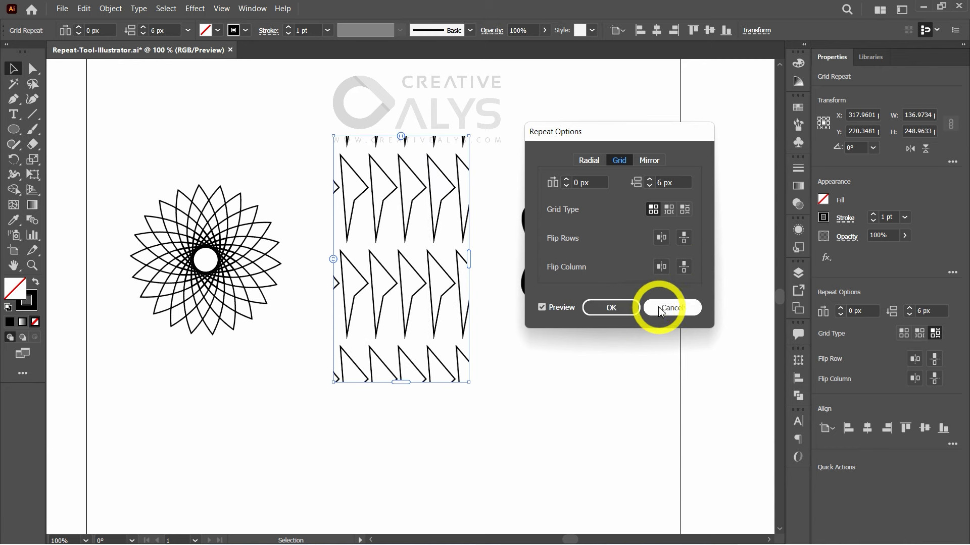
{"action": "left_click", "coordinate": [611, 309]}
Undo the grid settings and all anchor point edits back to the original symmetrical diamond, and clear the selection
{"action": "left_click", "coordinate": [536, 392]}
{"action": "key", "text": "ctrl+z"}
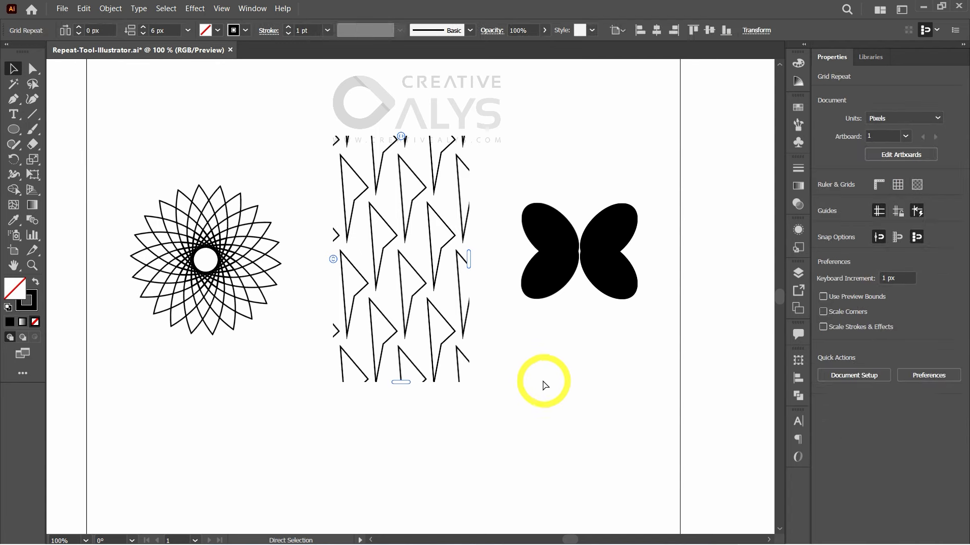
{"action": "key", "text": "ctrl+z"}
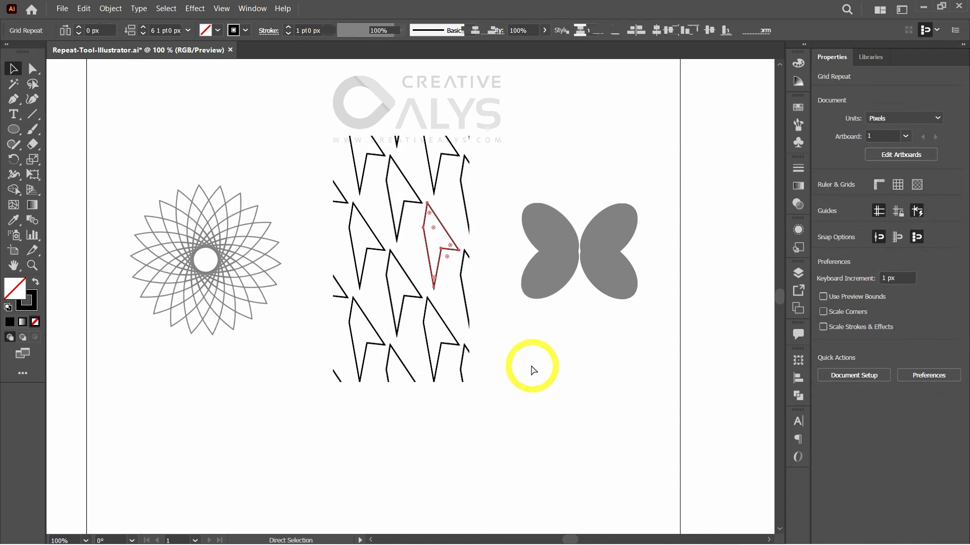
{"action": "key", "text": "ctrl+z"}
{"action": "key", "text": "ctrl+z"}
{"action": "key", "text": "ctrl+z"}
{"action": "key", "text": "ctrl+z"}
{"action": "key", "text": "ctrl+z"}
{"action": "key", "text": "ctrl+z"}
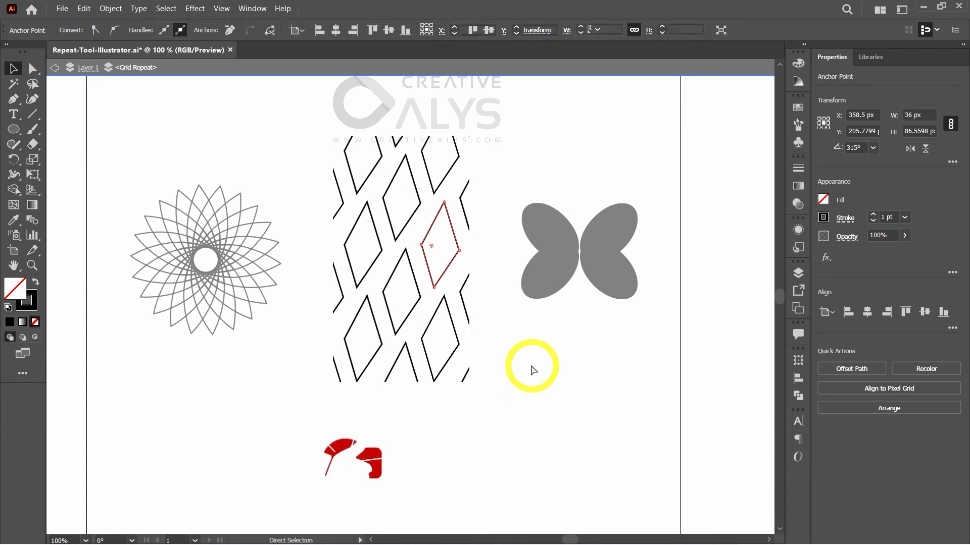
{"action": "key", "text": "ctrl+z"}
{"action": "key", "text": "ctrl+z"}
{"action": "double_click", "coordinate": [530, 365]}
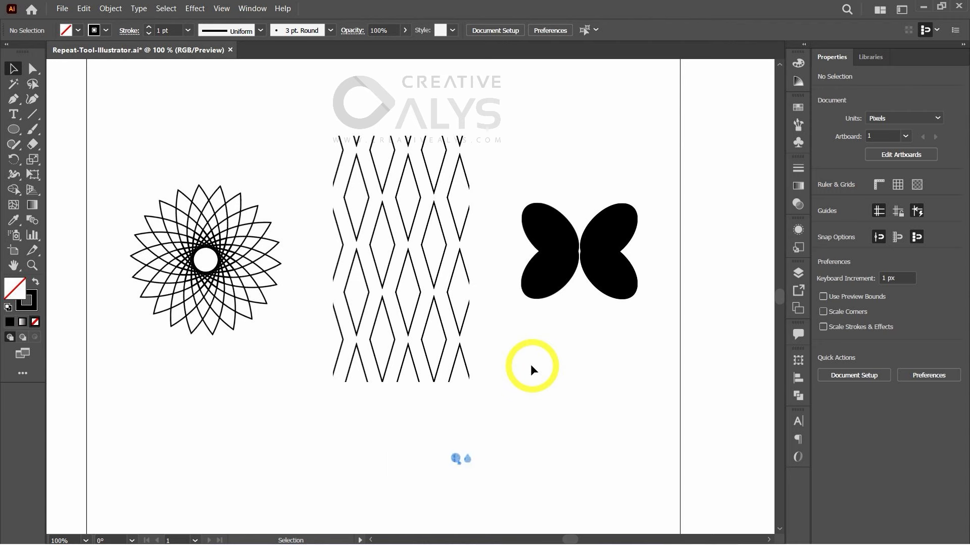
Open the repeat options for the black butterfly mirror repeat and set its axis angle to 150°
{"action": "left_click", "coordinate": [558, 253]}
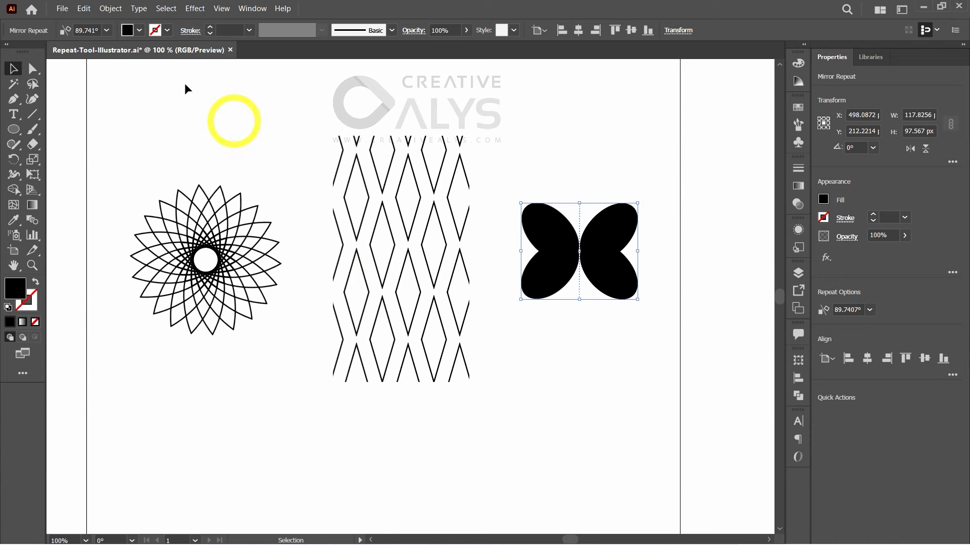
{"action": "left_click", "coordinate": [115, 13]}
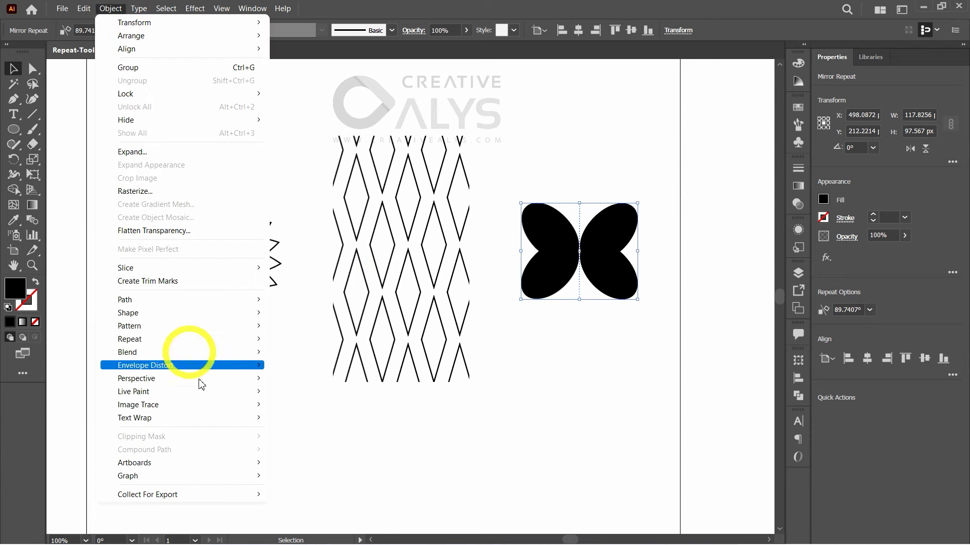
{"action": "mouse_move", "coordinate": [180, 339]}
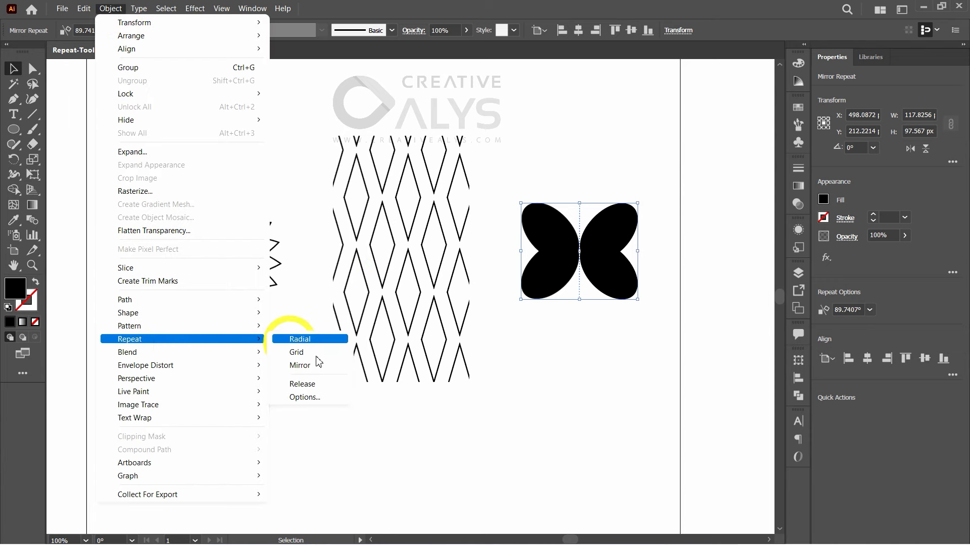
{"action": "left_click", "coordinate": [317, 398]}
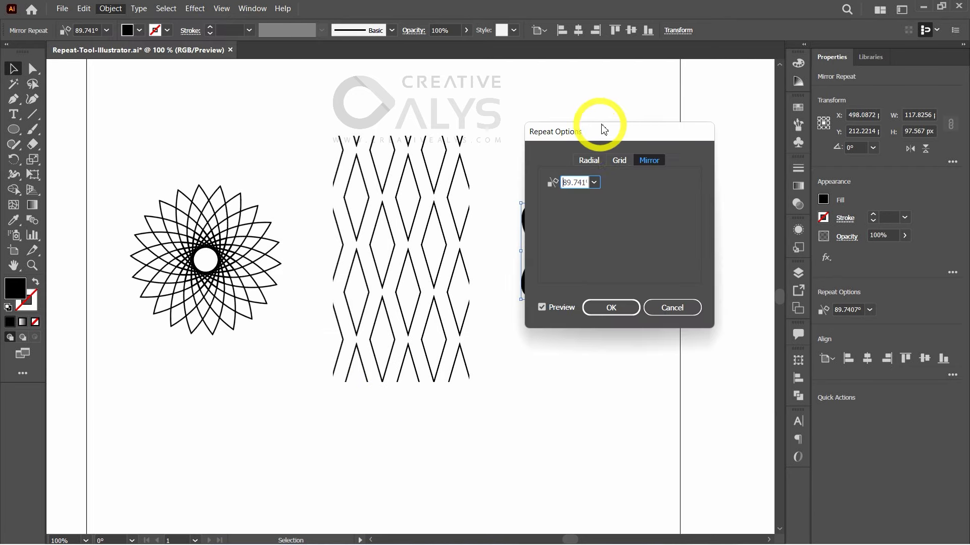
{"action": "left_click_drag", "start_coordinate": [604, 130], "coordinate": [326, 132]}
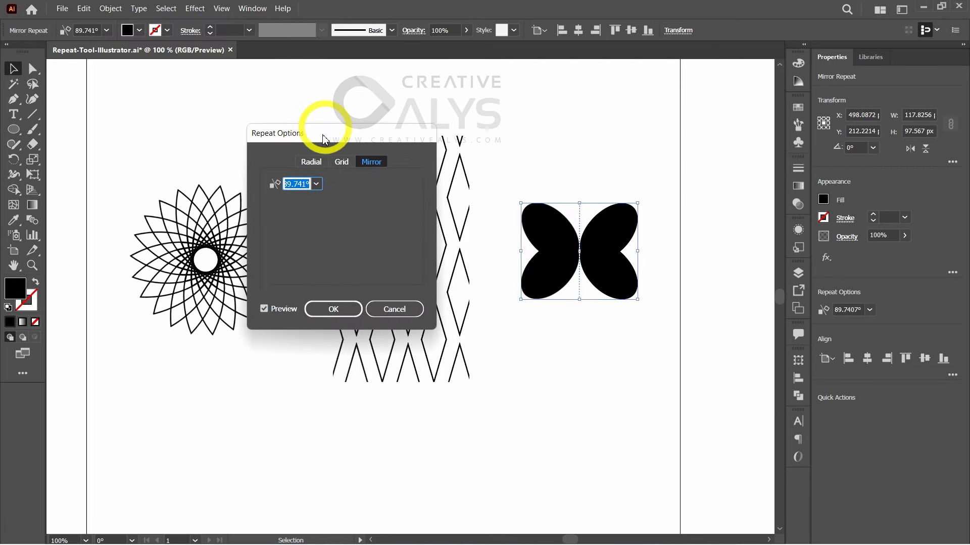
{"action": "left_click", "coordinate": [316, 184]}
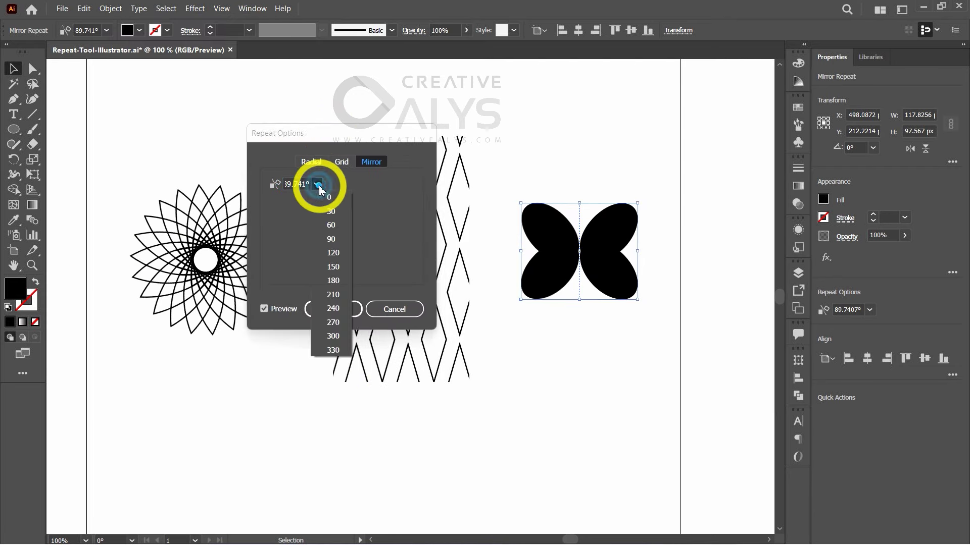
{"action": "left_click", "coordinate": [336, 267]}
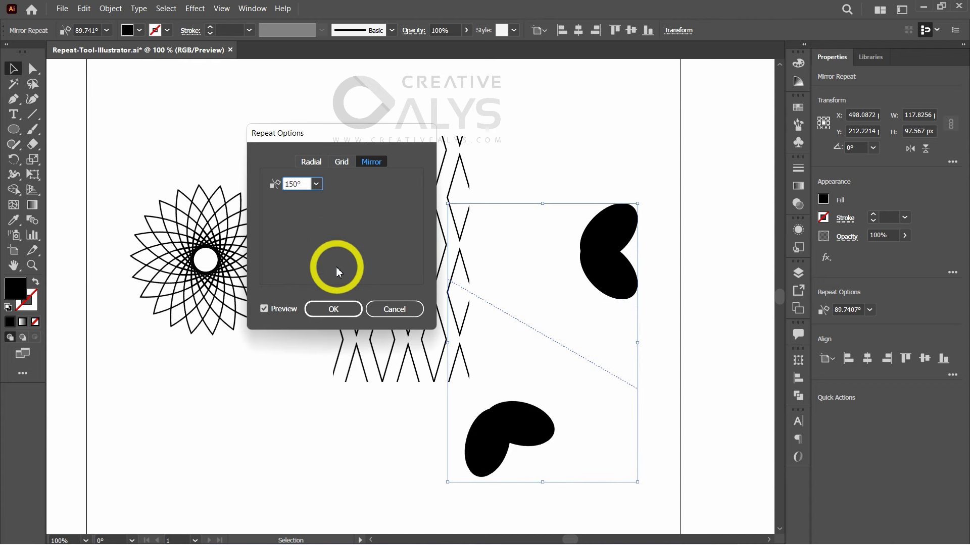
Try mirror axis angles of 90°, 360°, 270° and 30° on the butterfly with the preview on
{"action": "double_click", "coordinate": [304, 184]}
{"action": "type", "text": "90"}
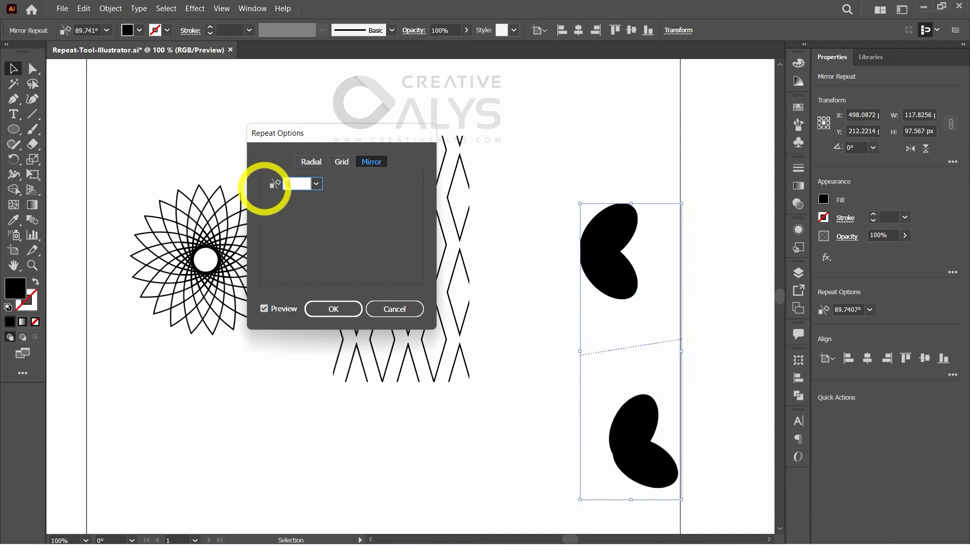
{"action": "double_click", "coordinate": [290, 186]}
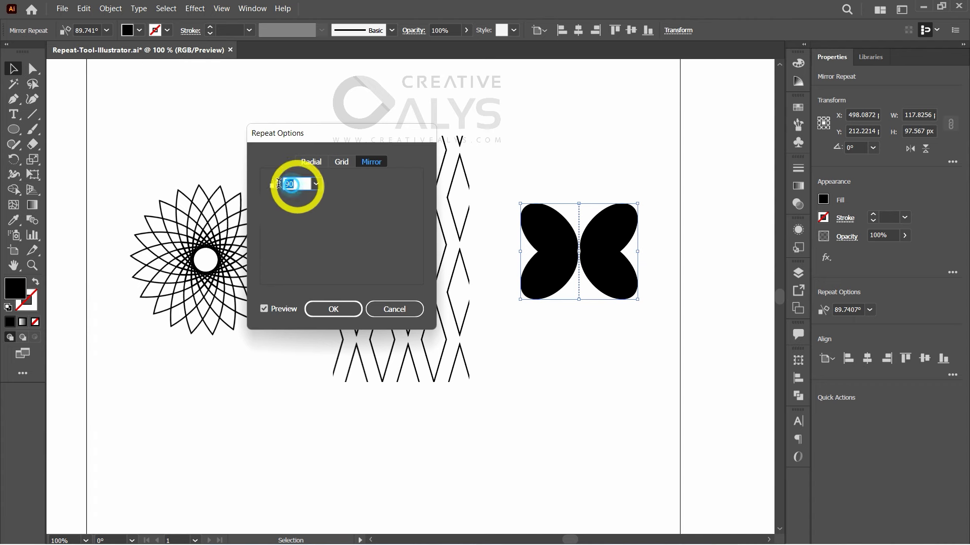
{"action": "type", "text": "260"}
{"action": "left_click_drag", "start_coordinate": [298, 181], "coordinate": [229, 181]}
{"action": "type", "text": "360"}
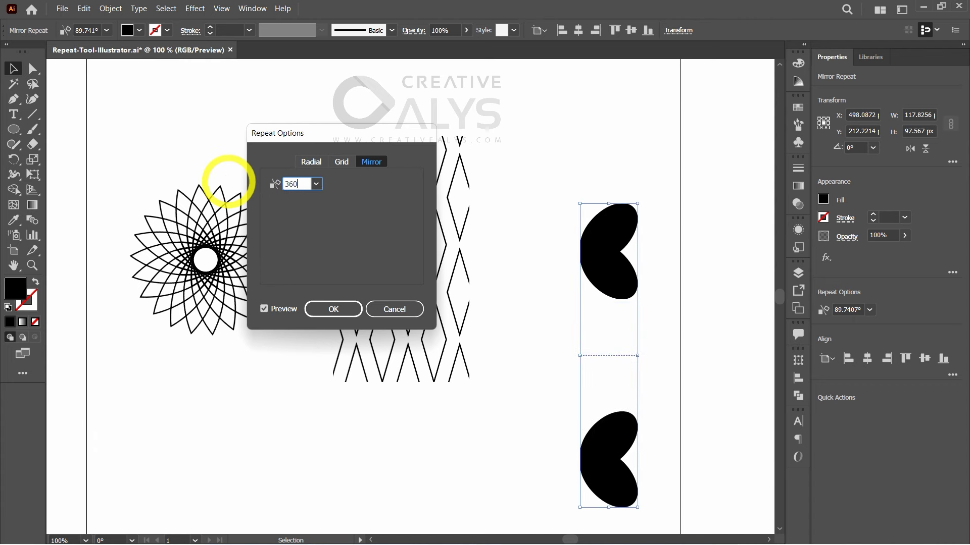
{"action": "double_click", "coordinate": [293, 184]}
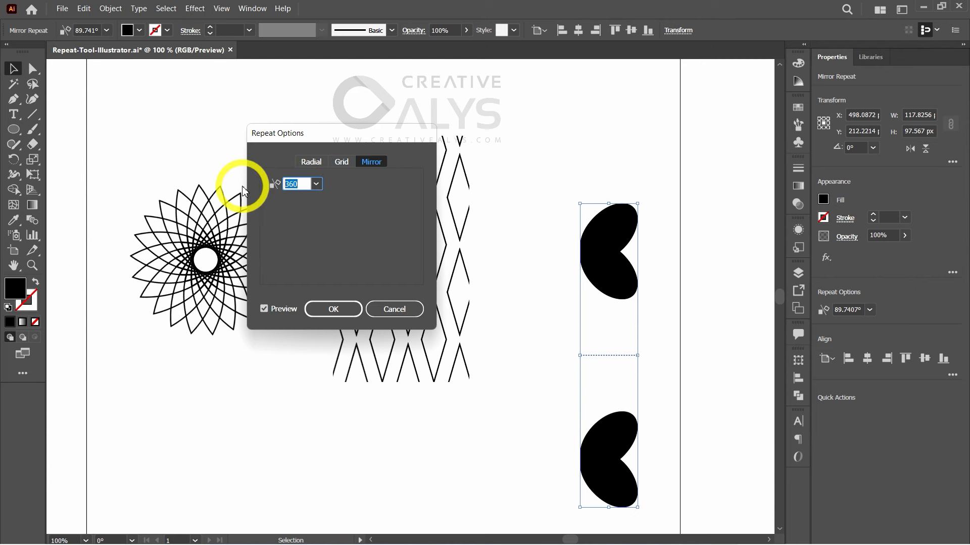
{"action": "type", "text": "270"}
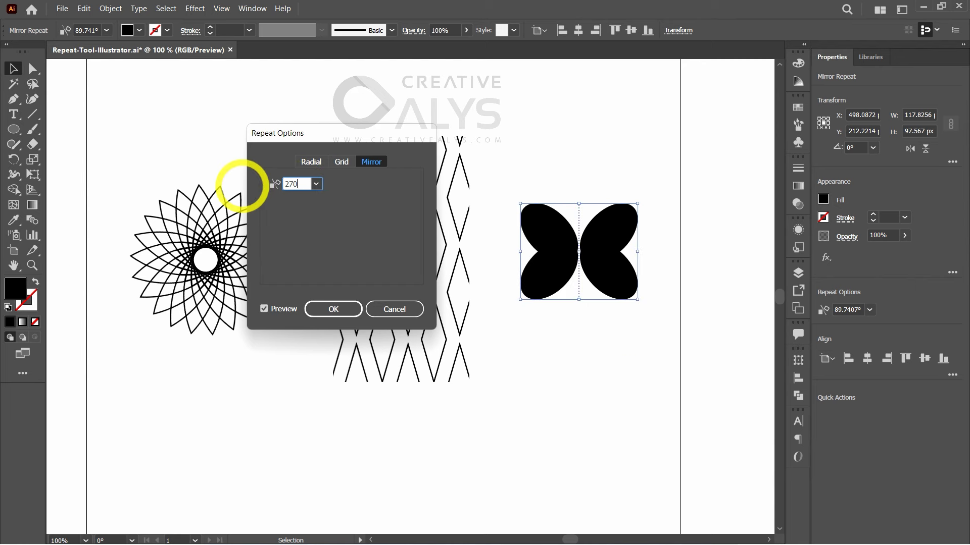
{"action": "double_click", "coordinate": [293, 184]}
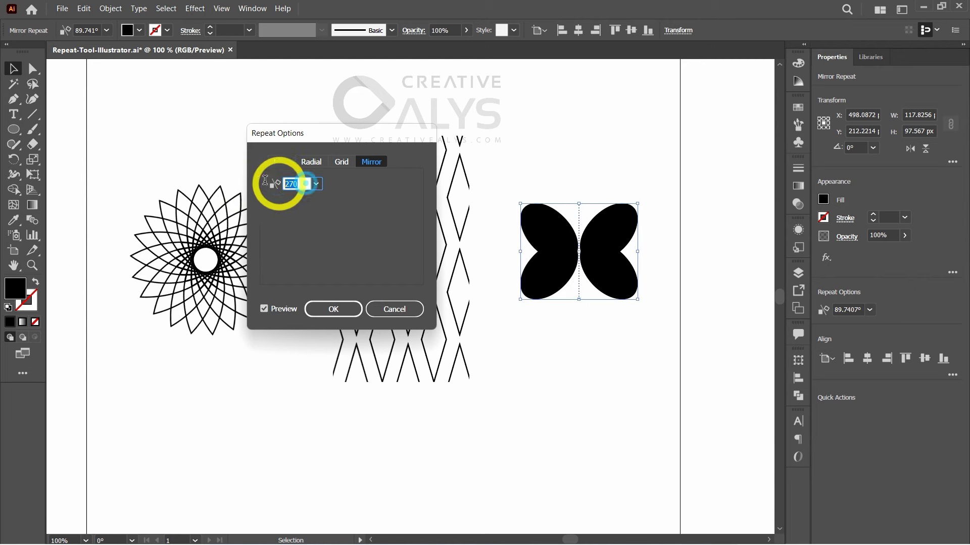
{"action": "type", "text": "30"}
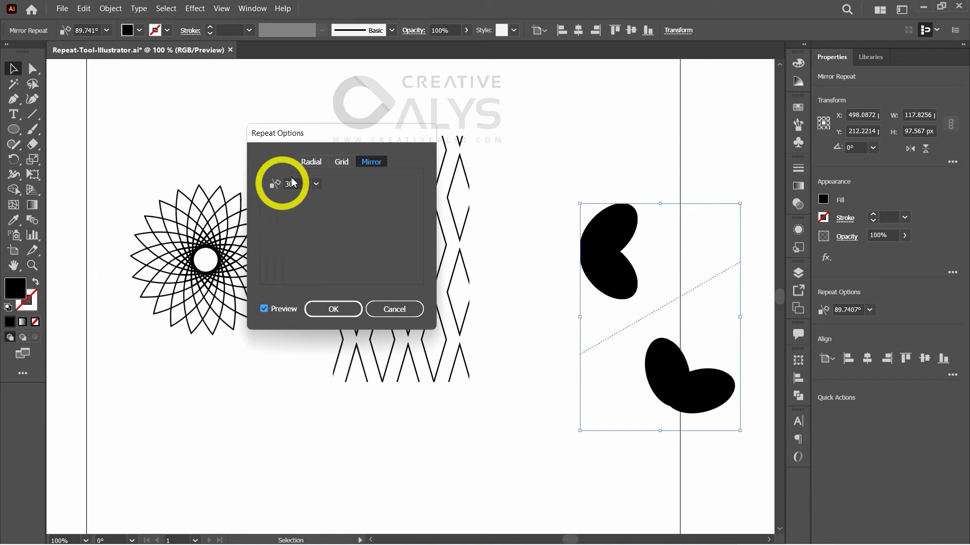
Set the butterfly's mirror axis angle to 90°, apply the repeat options and clear the selection
{"action": "left_click_drag", "start_coordinate": [302, 184], "coordinate": [270, 186]}
{"action": "left_click", "coordinate": [332, 312]}
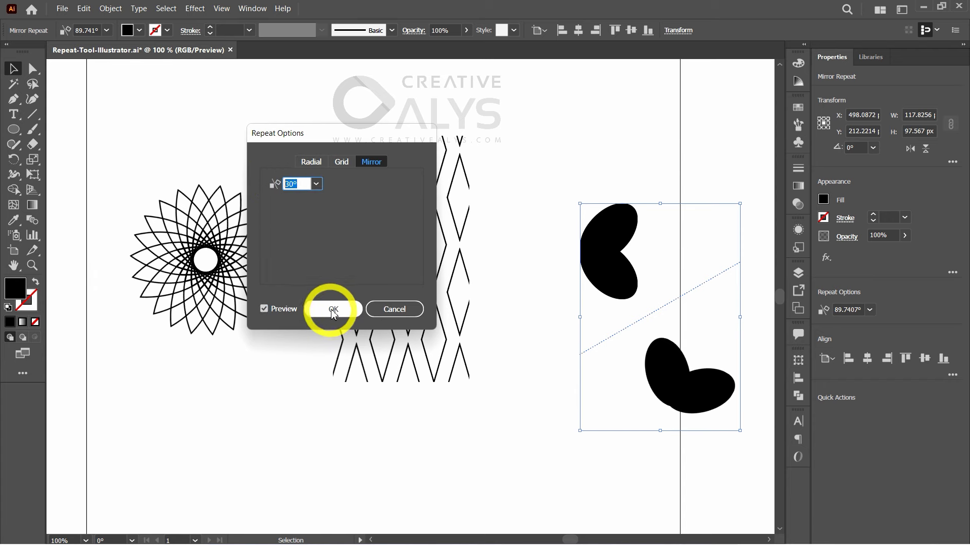
{"action": "type", "text": "90"}
{"action": "left_click", "coordinate": [333, 309]}
{"action": "left_click", "coordinate": [606, 393]}
Enlarge the radial repeat flower's radius to about 52 px and clear the selection
{"action": "left_click_drag", "start_coordinate": [550, 378], "coordinate": [568, 394]}
{"action": "left_click", "coordinate": [266, 272]}
{"action": "left_click_drag", "start_coordinate": [241, 263], "coordinate": [227, 225]}
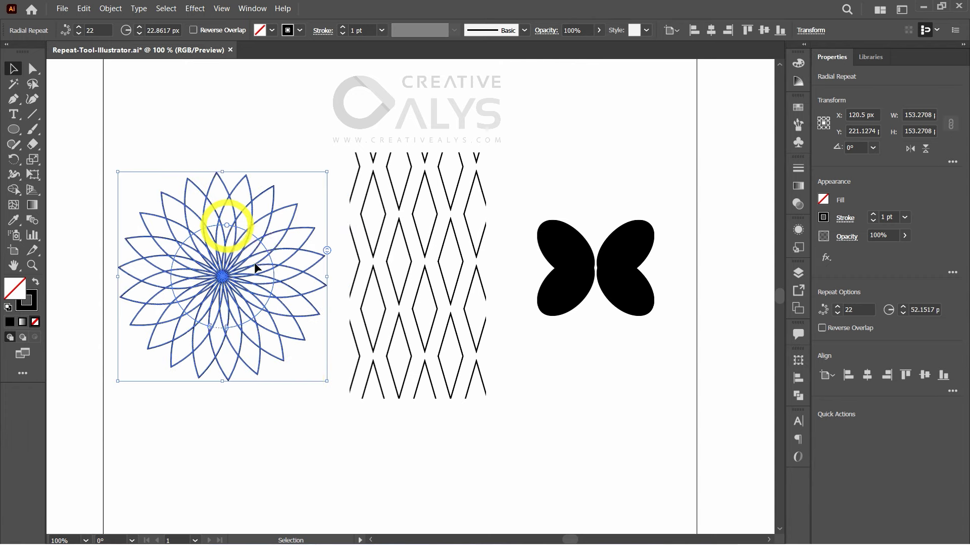
{"action": "left_click", "coordinate": [297, 429]}
Select the radial repeat flower and examine the artwork in outline view before returning to the normal preview
{"action": "left_click", "coordinate": [287, 261]}
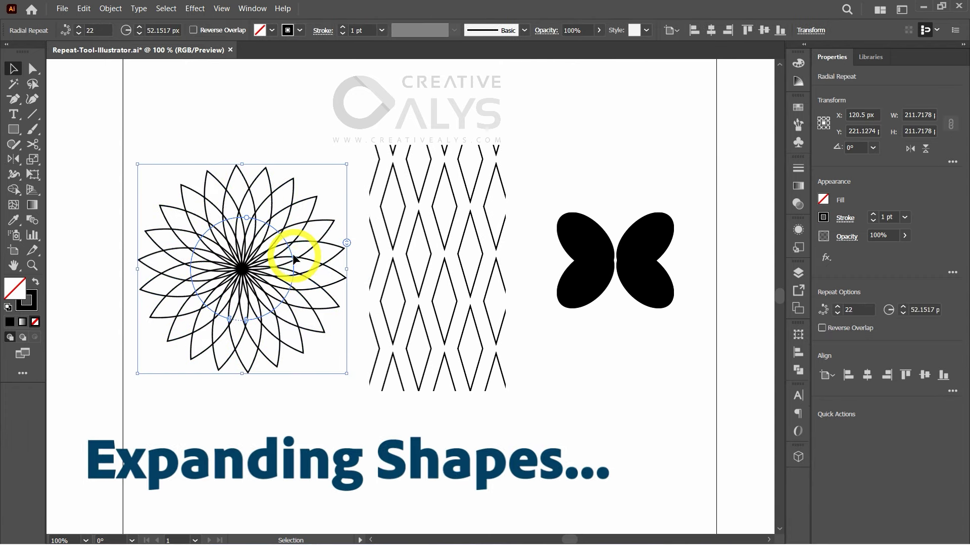
{"action": "left_click", "coordinate": [428, 264]}
{"action": "left_click", "coordinate": [551, 356]}
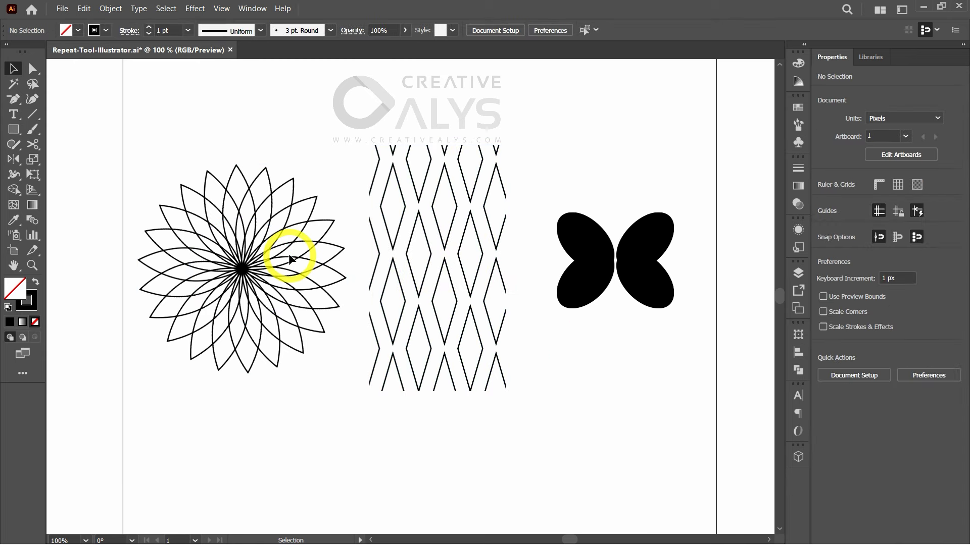
{"action": "left_click", "coordinate": [292, 265]}
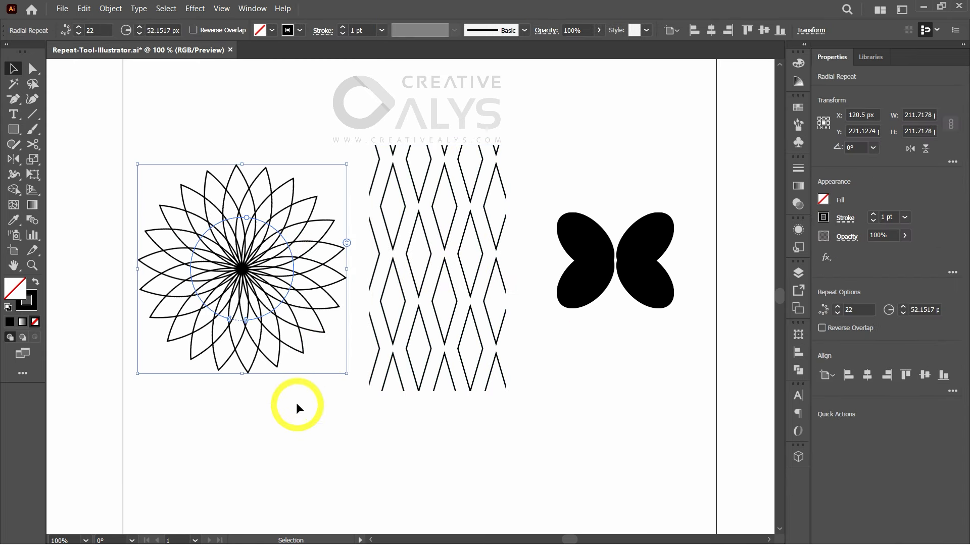
{"action": "key", "text": "ctrl+y"}
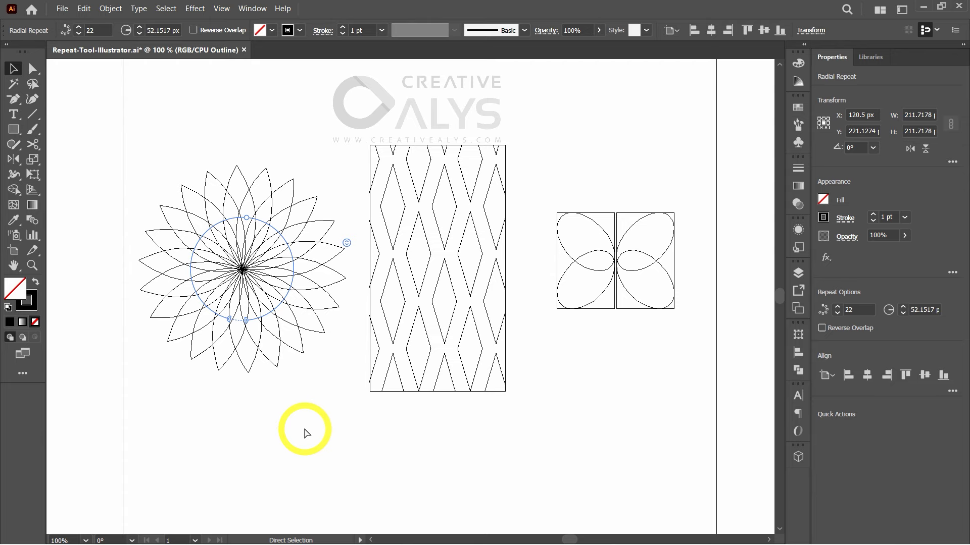
{"action": "key", "text": "ctrl+y"}
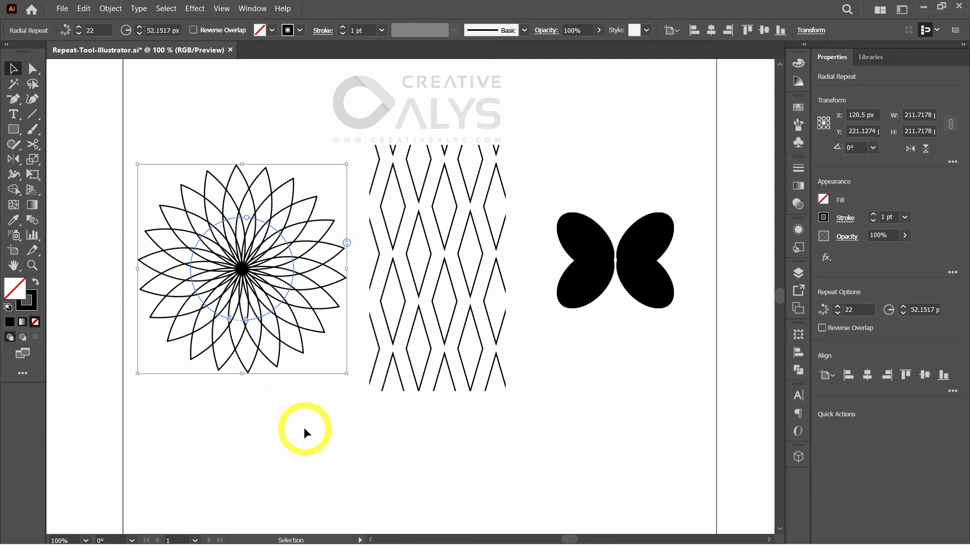
Expand the radial repeat flower with Object and Fill enabled, and ungroup the result
{"action": "left_click", "coordinate": [110, 8]}
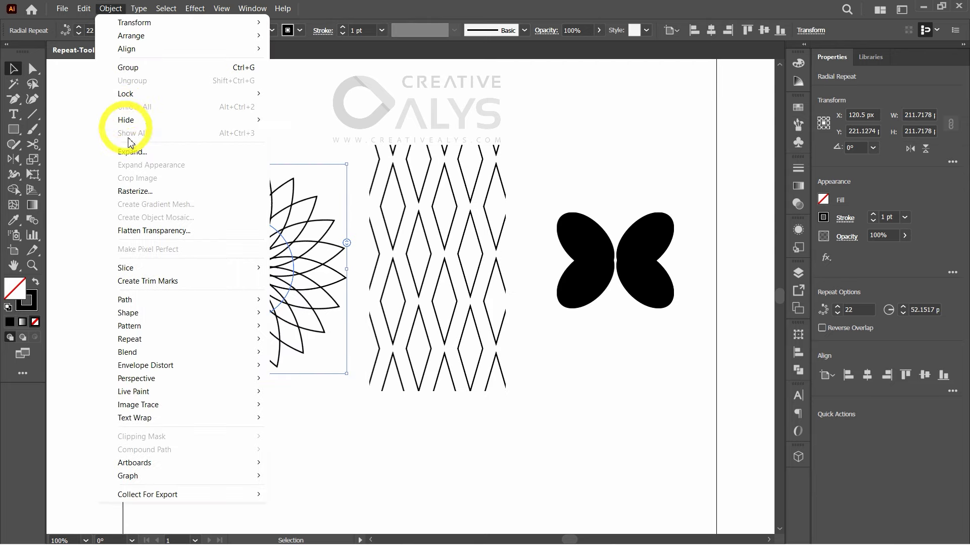
{"action": "left_click", "coordinate": [172, 151]}
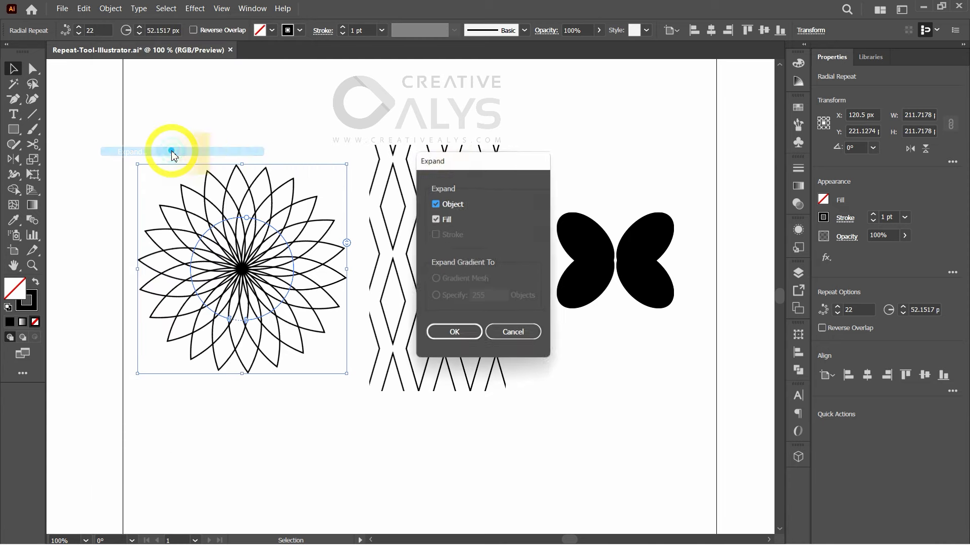
{"action": "left_click", "coordinate": [448, 335]}
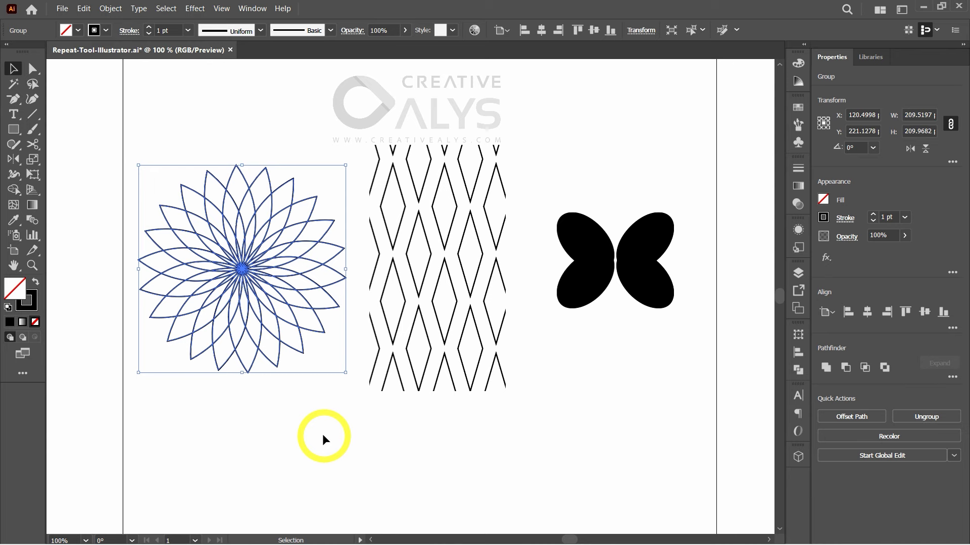
{"action": "right_click", "coordinate": [284, 272]}
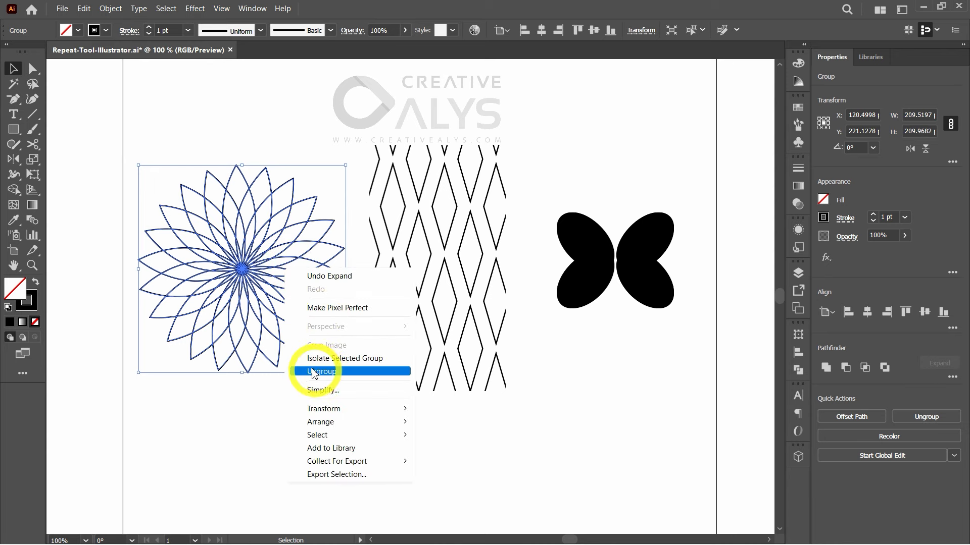
{"action": "left_click", "coordinate": [332, 374]}
{"action": "left_click", "coordinate": [320, 396]}
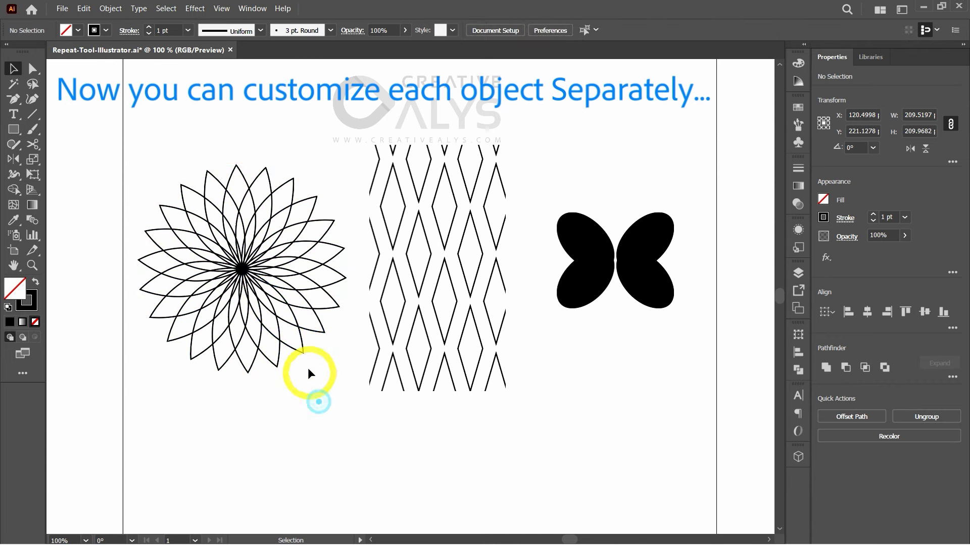
Try pulling individual petals outward from around the expanded flower to test that they move separately
{"action": "left_click", "coordinate": [283, 382]}
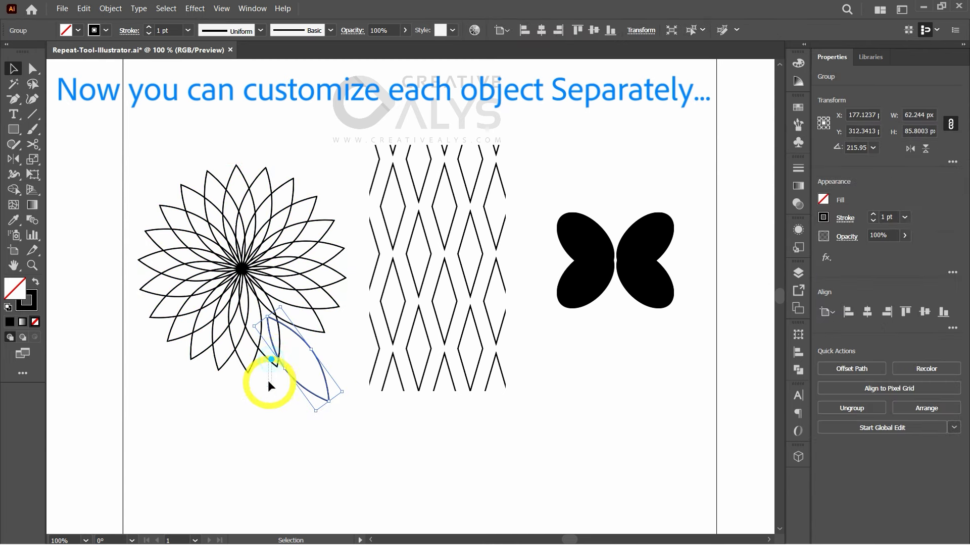
{"action": "left_click", "coordinate": [275, 405]}
{"action": "left_click_drag", "start_coordinate": [264, 358], "coordinate": [258, 421]}
{"action": "left_click_drag", "start_coordinate": [219, 365], "coordinate": [192, 355]}
{"action": "left_click_drag", "start_coordinate": [171, 316], "coordinate": [133, 299]}
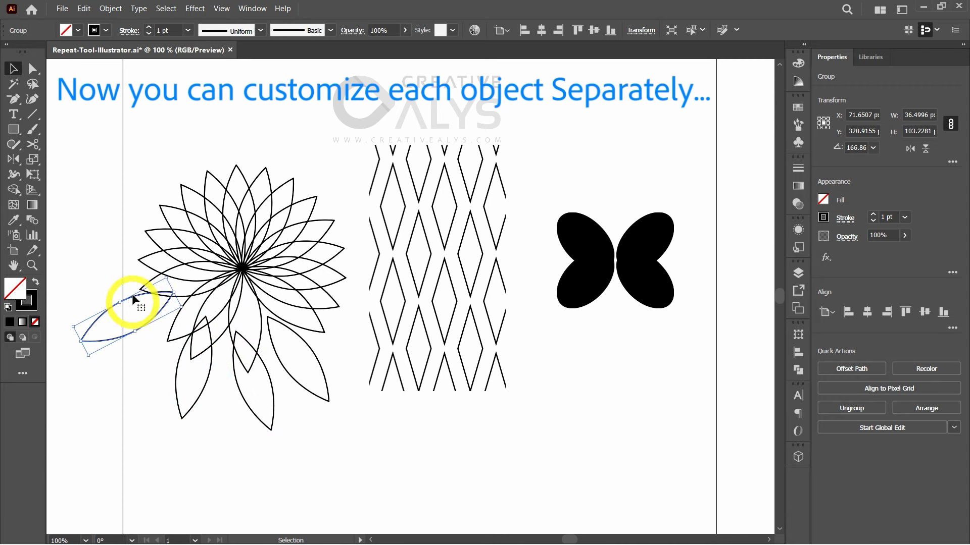
{"action": "left_click_drag", "start_coordinate": [156, 244], "coordinate": [80, 228]}
{"action": "left_click_drag", "start_coordinate": [190, 193], "coordinate": [165, 116]}
{"action": "left_click_drag", "start_coordinate": [241, 174], "coordinate": [275, 124]}
Undo the petal moves and the ungrouping back to the single expanded flower group
{"action": "key", "text": "ctrl+z"}
{"action": "key", "text": "ctrl+z"}
{"action": "key", "text": "ctrl+z"}
{"action": "key", "text": "ctrl+z"}
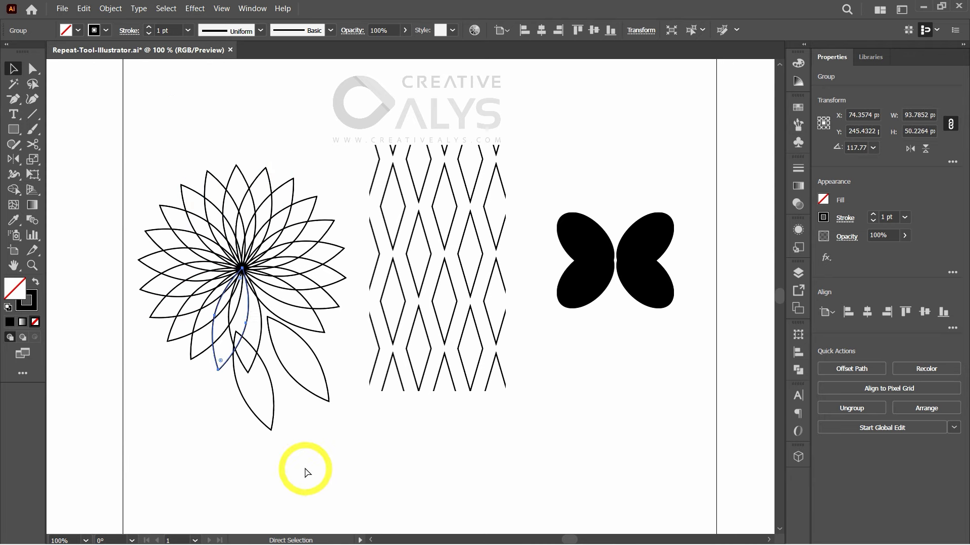
{"action": "key", "text": "ctrl+z"}
{"action": "key", "text": "ctrl+z"}
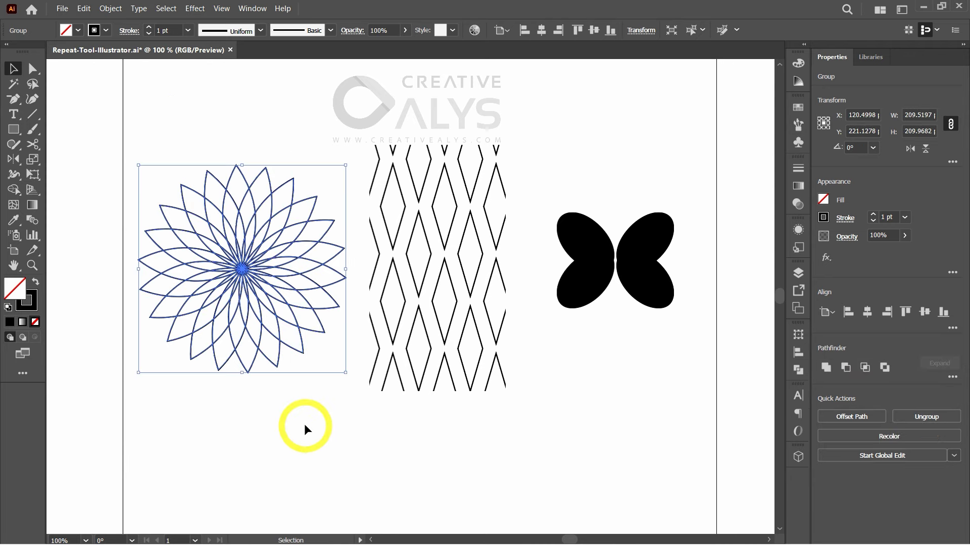
Shift the expanded flower as one group a little up and to the left, undoing the last excess move
{"action": "left_click", "coordinate": [305, 424]}
{"action": "left_click_drag", "start_coordinate": [290, 283], "coordinate": [222, 258]}
{"action": "key", "text": "ctrl+z"}
Expand the diamond grid repeat and release its clipping mask, exposing the full diamonds
{"action": "left_click", "coordinate": [457, 252]}
{"action": "left_click", "coordinate": [110, 9]}
{"action": "left_click", "coordinate": [588, 386]}
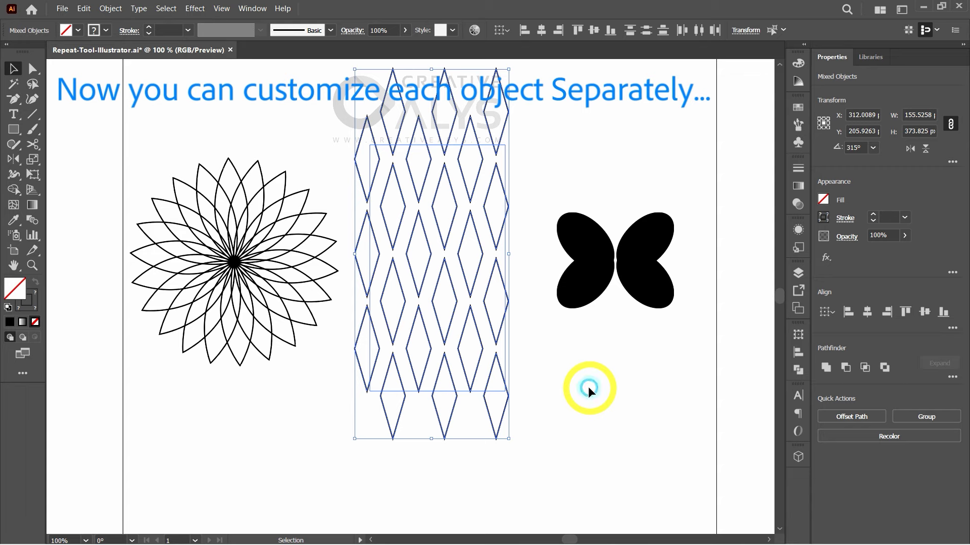
Drag the leftover clipping rectangle over the diamonds out of its place and clear the selection
{"action": "key", "text": "a"}
{"action": "left_click", "coordinate": [505, 252]}
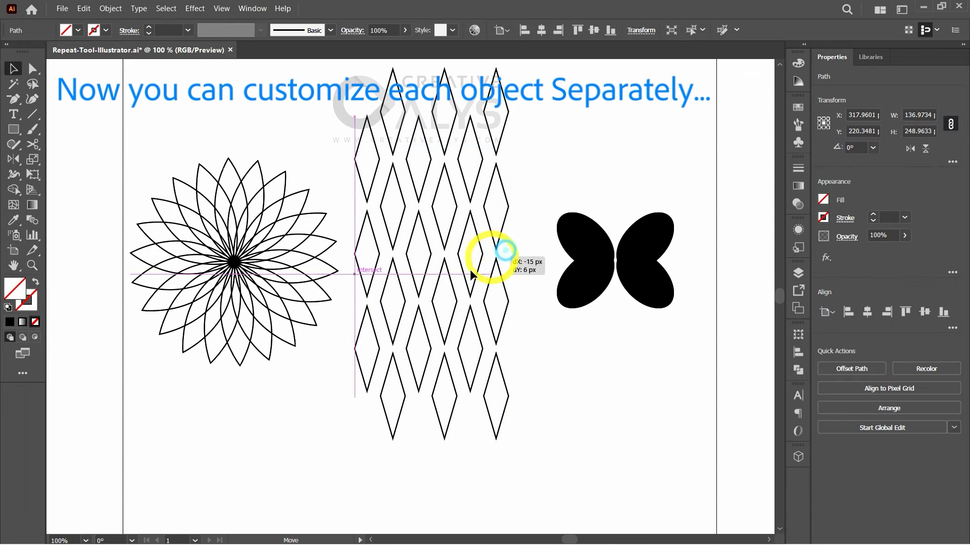
{"action": "left_click", "coordinate": [509, 306]}
{"action": "key", "text": "ctrl+shift+a"}
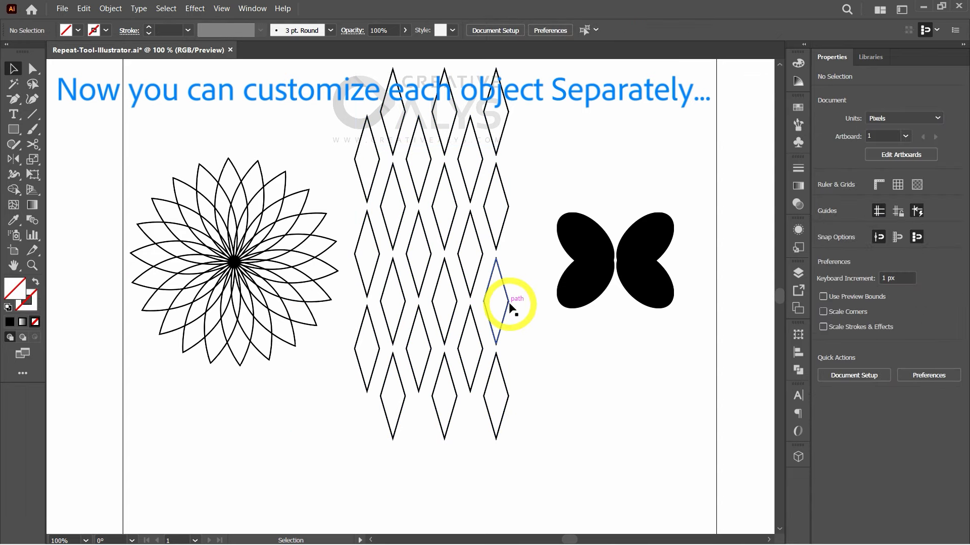
Select the whole group of expanded diamonds and ungroup it
{"action": "left_click", "coordinate": [505, 227]}
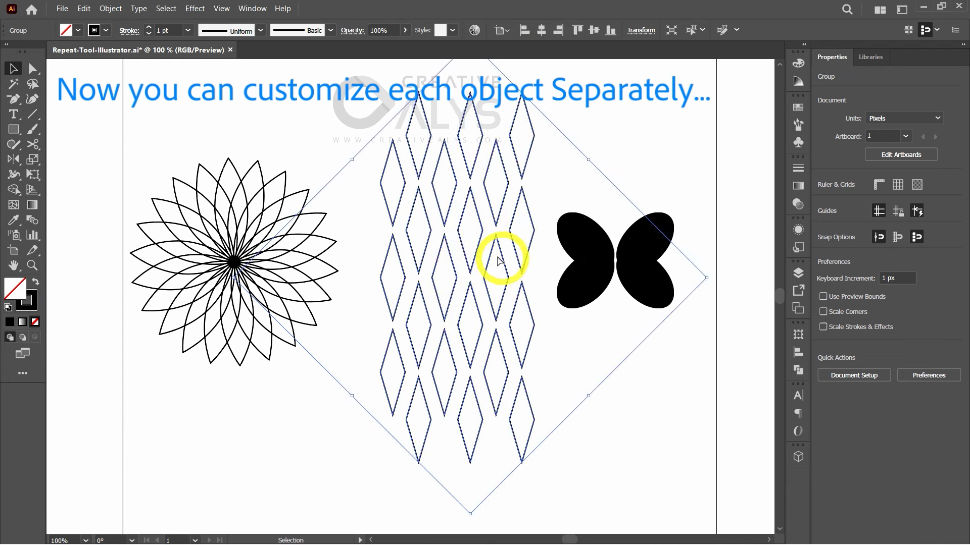
{"action": "right_click", "coordinate": [503, 231]}
{"action": "left_click", "coordinate": [543, 334]}
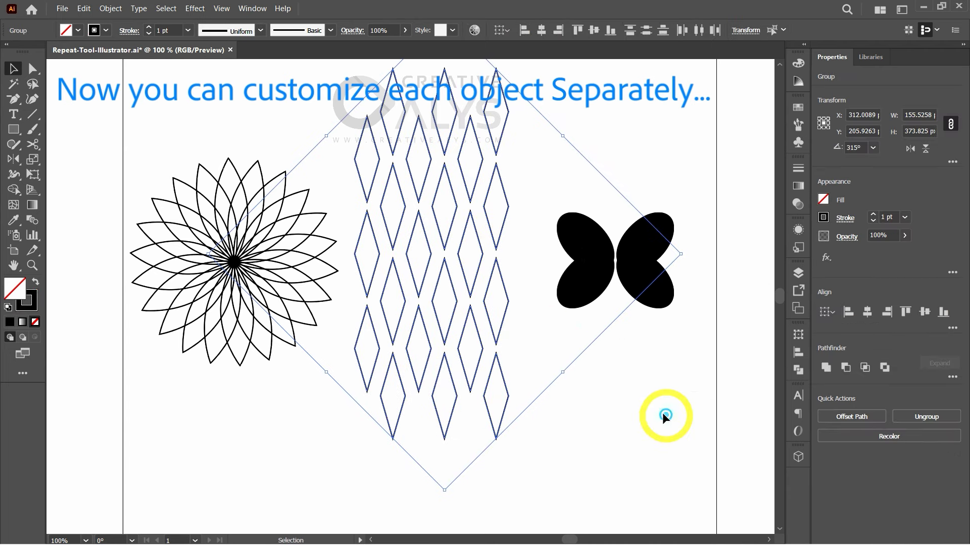
Clear the selection and move four individual diamonds out of the grid to different places
{"action": "left_click", "coordinate": [665, 411]}
{"action": "left_click_drag", "start_coordinate": [507, 314], "coordinate": [561, 347]}
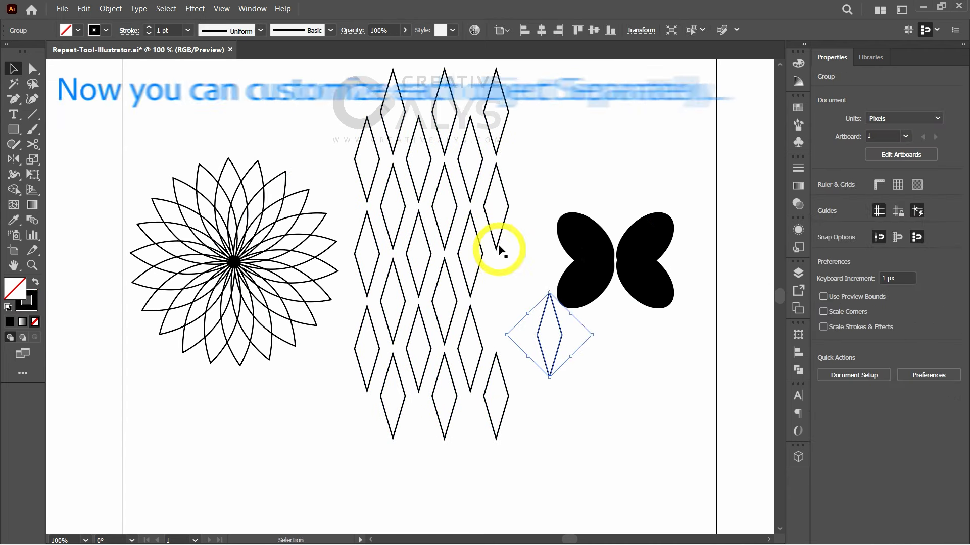
{"action": "left_click_drag", "start_coordinate": [452, 232], "coordinate": [336, 232]}
{"action": "left_click_drag", "start_coordinate": [426, 177], "coordinate": [478, 232]}
{"action": "left_click_drag", "start_coordinate": [435, 129], "coordinate": [368, 139]}
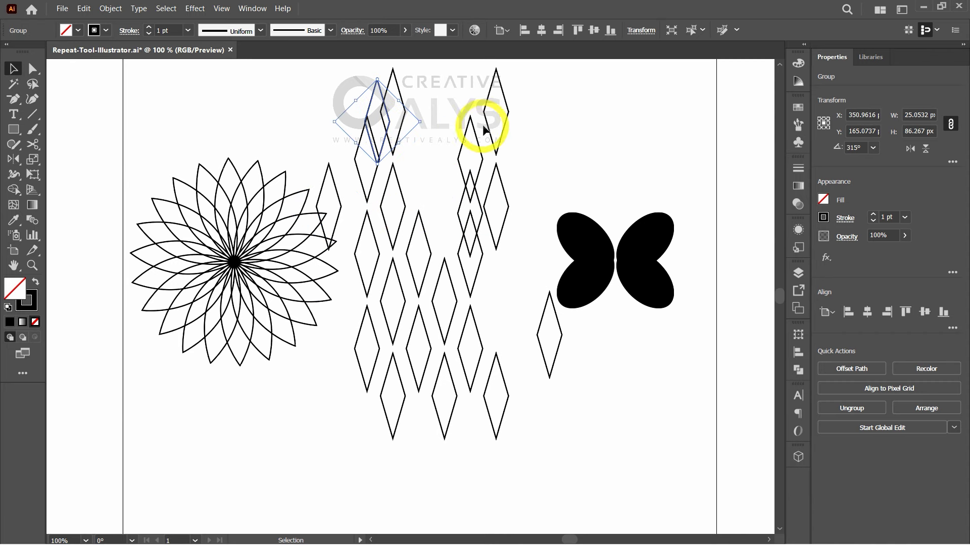
Undo the diamond moves and ungrouping back to the clipped grid, release its clipping mask again and clear the selection
{"action": "key", "text": "ctrl+z"}
{"action": "key", "text": "ctrl+z"}
{"action": "key", "text": "ctrl+z"}
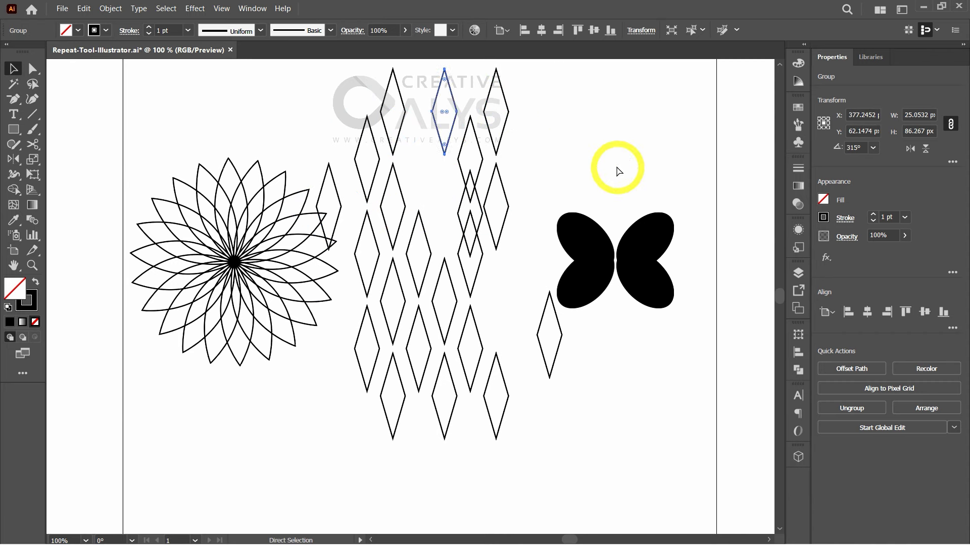
{"action": "key", "text": "ctrl+z"}
{"action": "key", "text": "ctrl+z"}
{"action": "key", "text": "ctrl+z"}
{"action": "key", "text": "ctrl+z"}
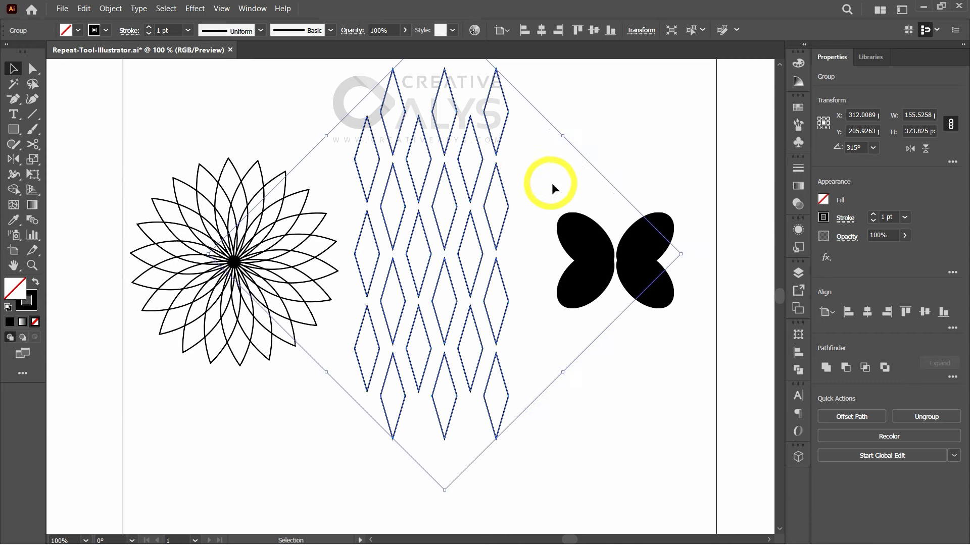
{"action": "key", "text": "ctrl+7"}
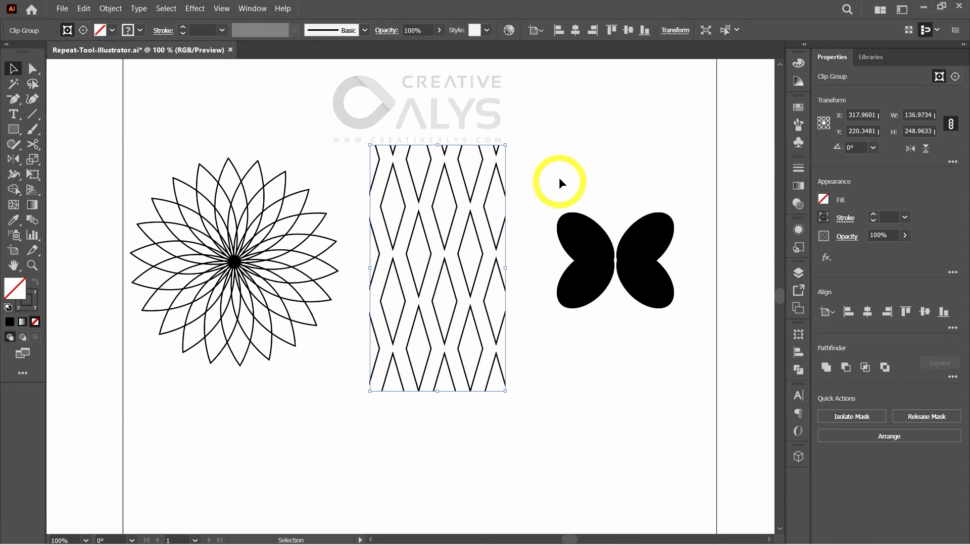
{"action": "key", "text": "v"}
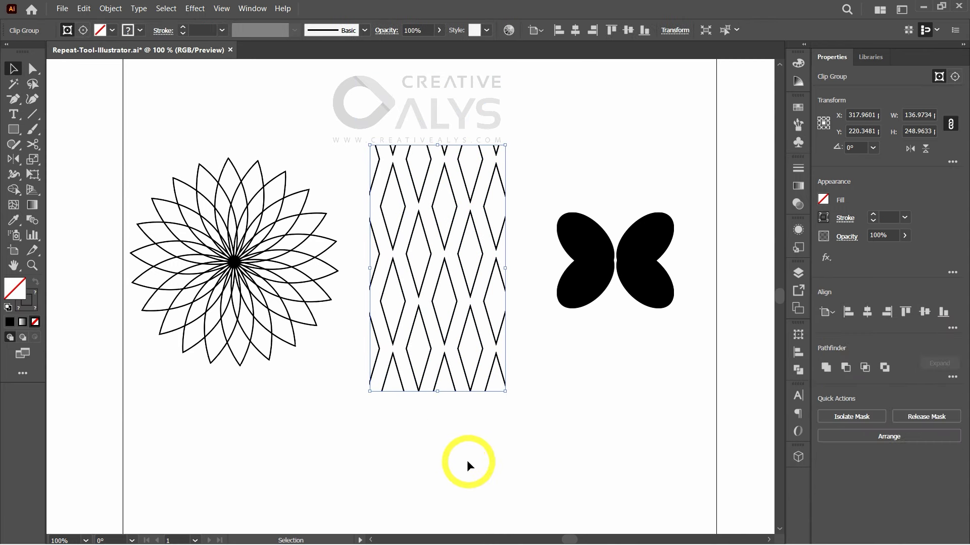
{"action": "key", "text": "ctrl+alt+7"}
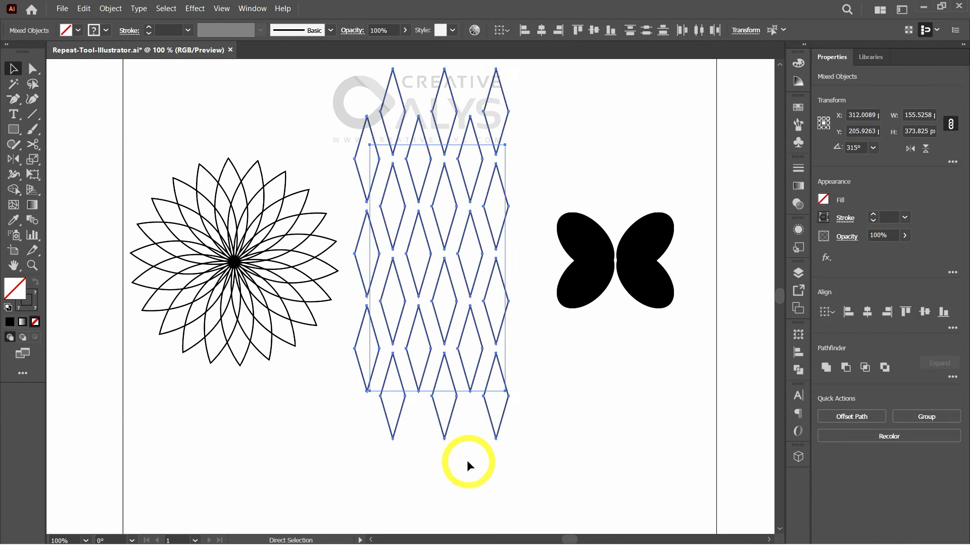
{"action": "left_click", "coordinate": [569, 438]}
Expand the butterfly mirror repeat with Object and Fill enabled, and ungroup the result into separate halves
{"action": "left_click_drag", "start_coordinate": [634, 379], "coordinate": [552, 396]}
{"action": "left_click", "coordinate": [562, 303]}
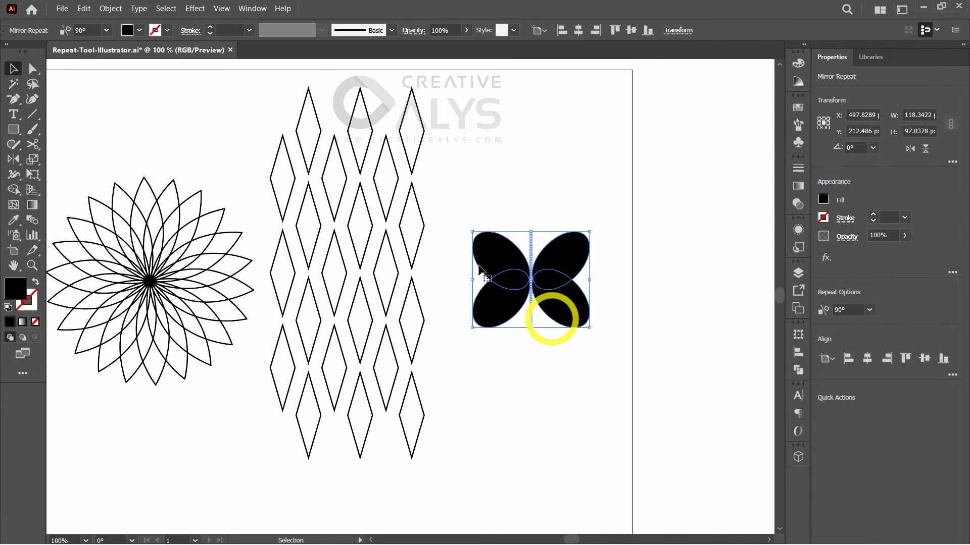
{"action": "left_click", "coordinate": [111, 9]}
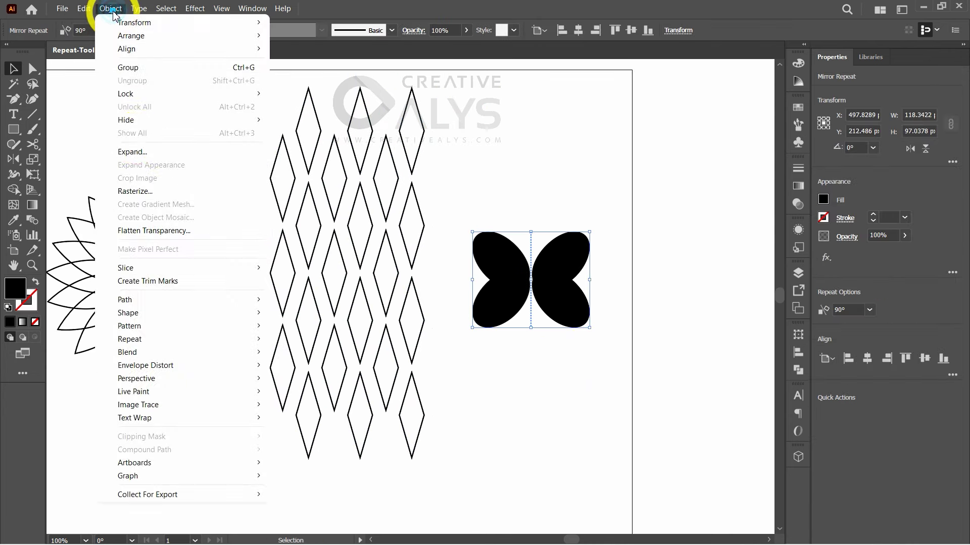
{"action": "left_click", "coordinate": [161, 154]}
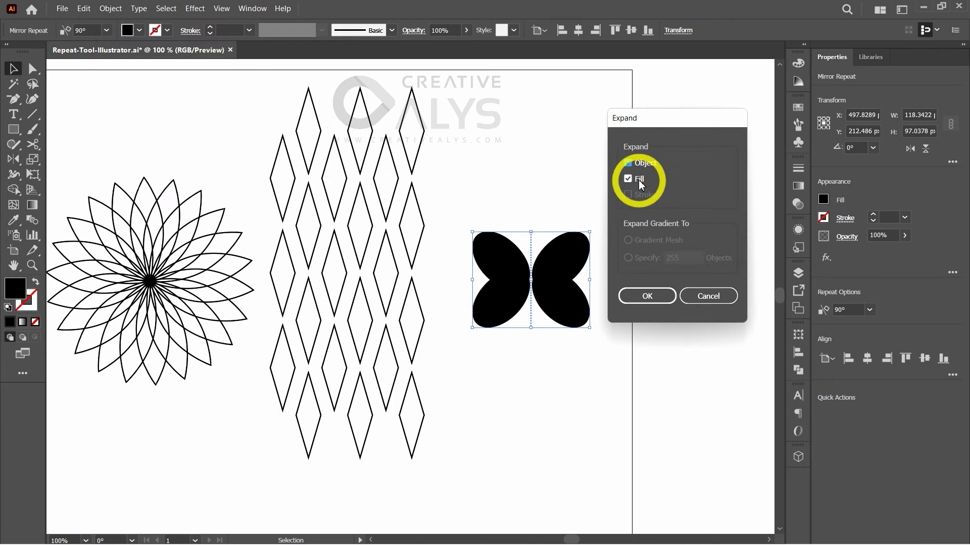
{"action": "left_click", "coordinate": [649, 292]}
{"action": "right_click", "coordinate": [548, 283]}
{"action": "left_click", "coordinate": [587, 385]}
{"action": "left_click", "coordinate": [568, 390]}
Try moving the butterfly's right and left halves away separately, undoing each move
{"action": "left_click_drag", "start_coordinate": [567, 305], "coordinate": [631, 328]}
{"action": "key", "text": "ctrl+z"}
{"action": "left_click_drag", "start_coordinate": [493, 302], "coordinate": [387, 325]}
{"action": "key", "text": "ctrl+z"}
Ungroup the butterfly's right half, try moving it downward and undo that move
{"action": "left_click", "coordinate": [565, 310]}
{"action": "right_click", "coordinate": [563, 297]}
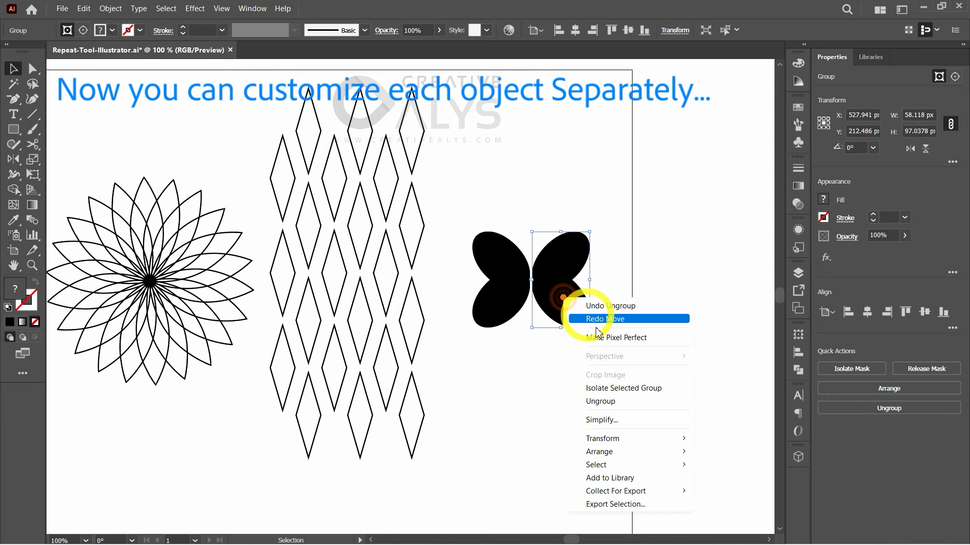
{"action": "left_click", "coordinate": [600, 401]}
{"action": "left_click", "coordinate": [532, 379]}
{"action": "left_click_drag", "start_coordinate": [562, 317], "coordinate": [548, 376]}
{"action": "key", "text": "ctrl+z"}
Release the clipping mask on the butterfly's right half and move its ovals apart
{"action": "right_click", "coordinate": [569, 304]}
{"action": "left_click", "coordinate": [610, 408]}
{"action": "left_click", "coordinate": [554, 395]}
{"action": "left_click_drag", "start_coordinate": [573, 270], "coordinate": [616, 225]}
Ungroup the butterfly's left half and release its clipping mask to free both ovals
{"action": "left_click", "coordinate": [506, 293]}
{"action": "right_click", "coordinate": [506, 293]}
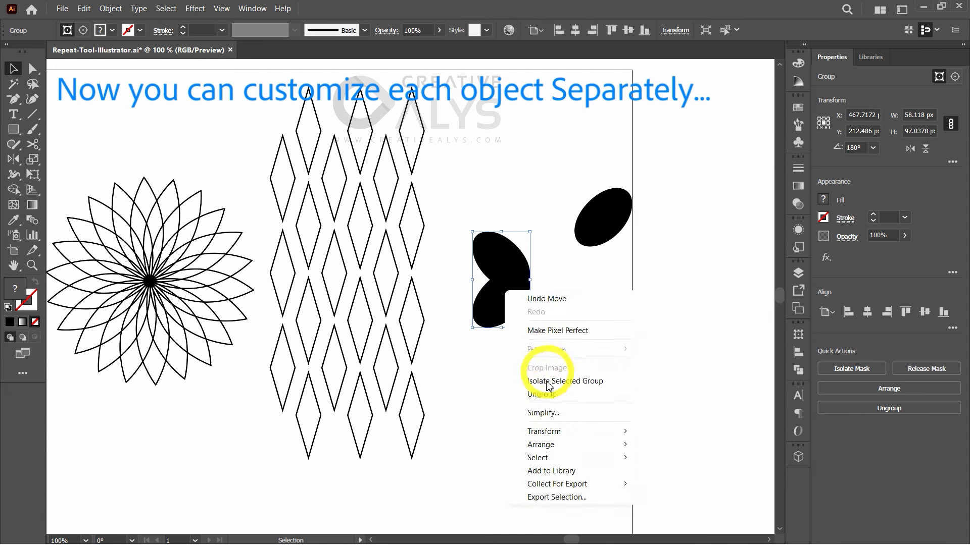
{"action": "left_click", "coordinate": [552, 394]}
{"action": "left_click", "coordinate": [486, 329]}
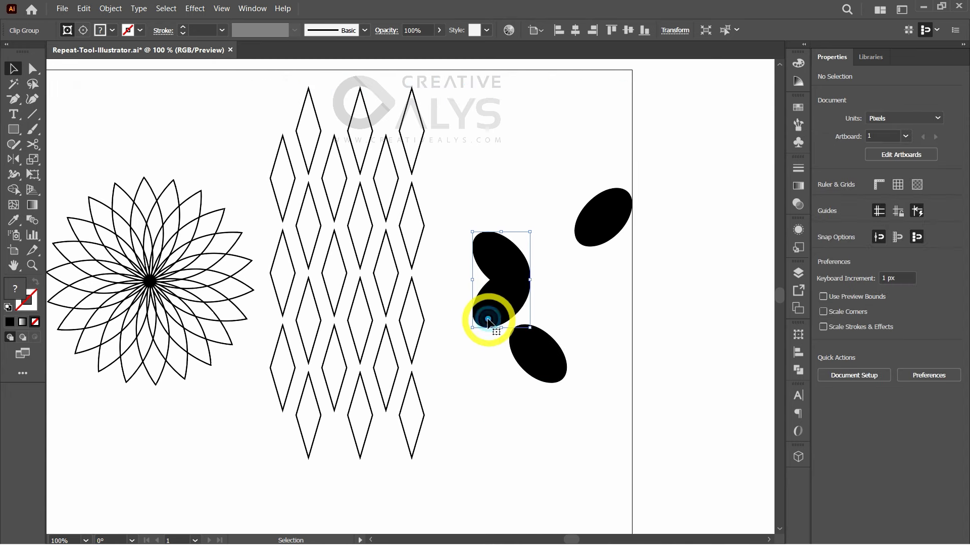
{"action": "right_click", "coordinate": [488, 320]}
{"action": "left_click", "coordinate": [541, 423]}
{"action": "left_click", "coordinate": [493, 413]}
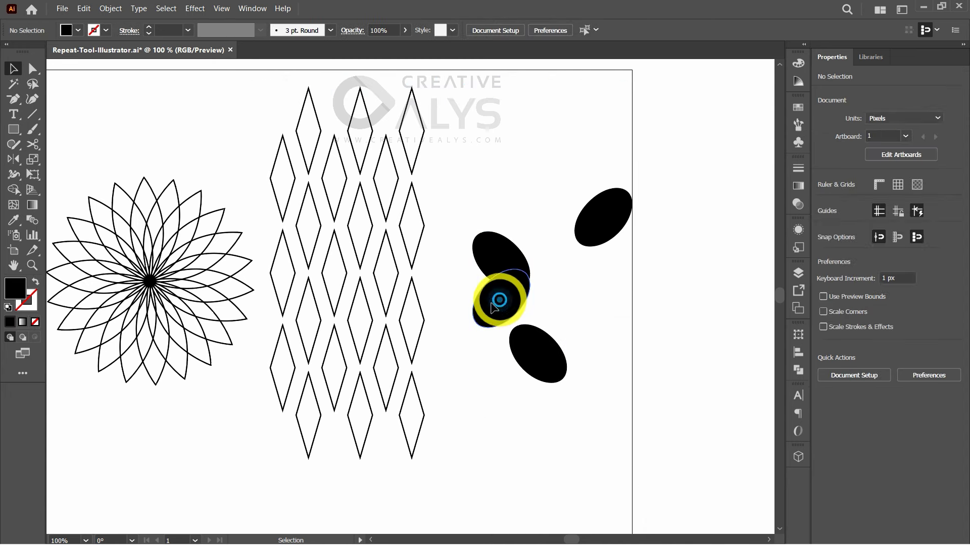
Spread the four freed ovals apart, rearrange them individually beside the diamond grid and clear the selection
{"action": "left_click_drag", "start_coordinate": [499, 297], "coordinate": [441, 343]}
{"action": "left_click_drag", "start_coordinate": [500, 255], "coordinate": [443, 188]}
{"action": "left_click_drag", "start_coordinate": [599, 210], "coordinate": [632, 193]}
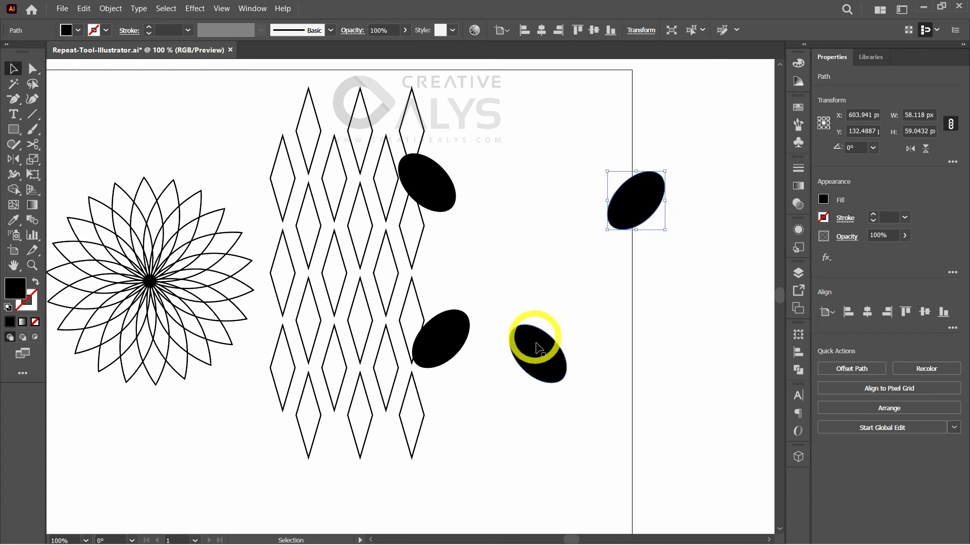
{"action": "left_click_drag", "start_coordinate": [535, 343], "coordinate": [596, 323]}
{"action": "left_click_drag", "start_coordinate": [439, 332], "coordinate": [487, 311]}
{"action": "left_click_drag", "start_coordinate": [489, 217], "coordinate": [489, 217]}
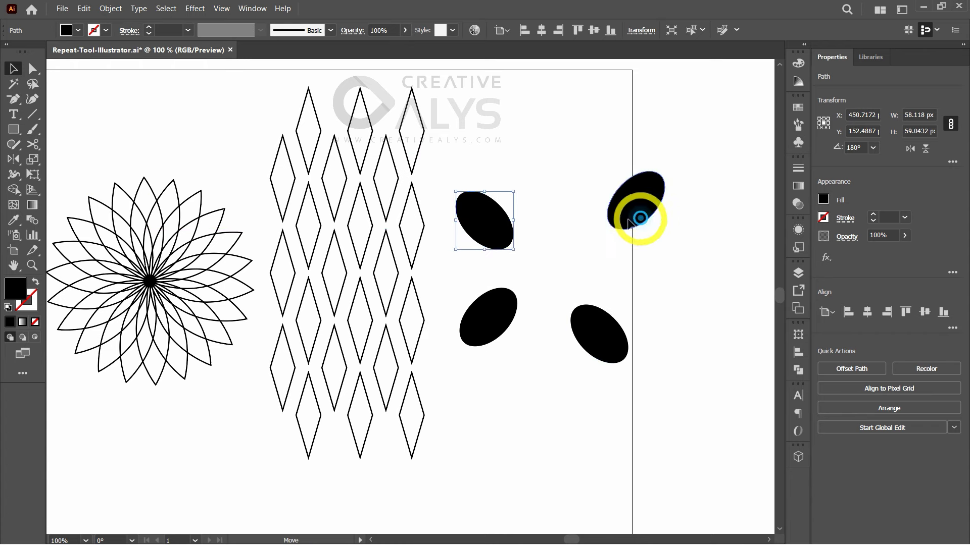
{"action": "left_click_drag", "start_coordinate": [639, 218], "coordinate": [584, 239]}
{"action": "left_click", "coordinate": [544, 409]}
Undo the oval moves, mask releases, ungrouping and expansion until the butterfly is a live mirror repeat again
{"action": "key", "text": "ctrl+z"}
{"action": "key", "text": "ctrl+z"}
{"action": "key", "text": "ctrl+z"}
{"action": "key", "text": "ctrl+z"}
{"action": "key", "text": "ctrl+z"}
{"action": "key", "text": "ctrl+z"}
{"action": "key", "text": "ctrl+z"}
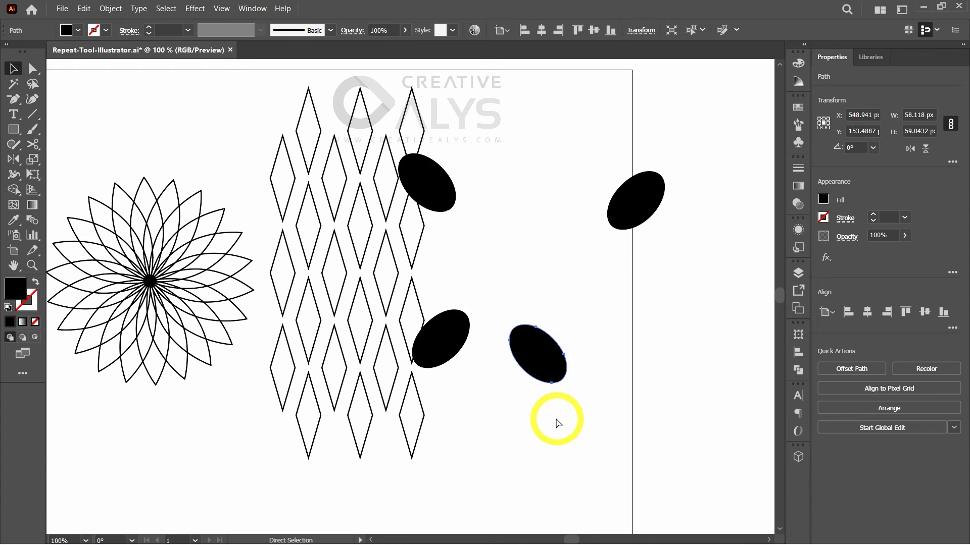
{"action": "key", "text": "ctrl+z"}
{"action": "key", "text": "ctrl+z"}
{"action": "key", "text": "ctrl+z"}
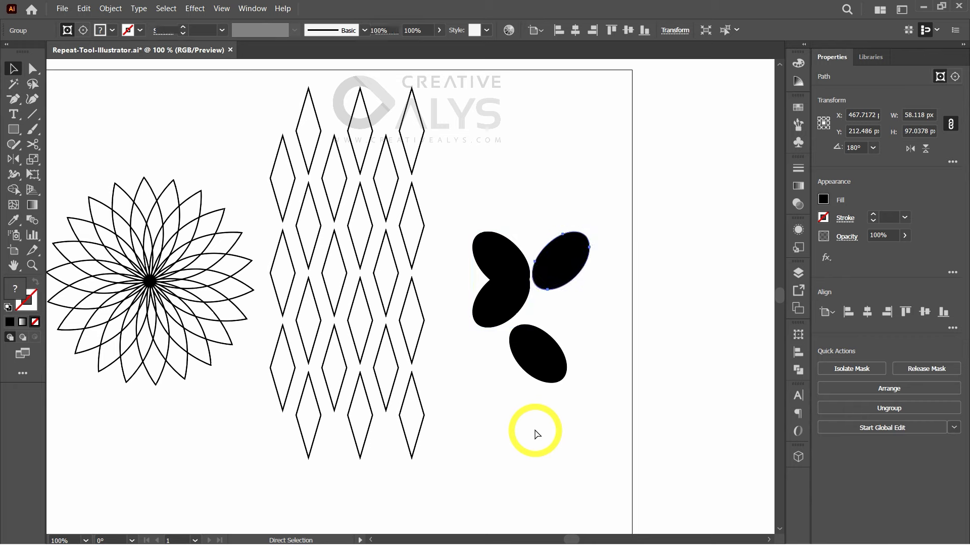
{"action": "left_click", "coordinate": [539, 423]}
{"action": "left_click_drag", "start_coordinate": [530, 400], "coordinate": [612, 403]}
{"action": "key", "text": "ctrl+z"}
{"action": "key", "text": "ctrl+z"}
{"action": "key", "text": "ctrl+z"}
{"action": "key", "text": "ctrl+z"}
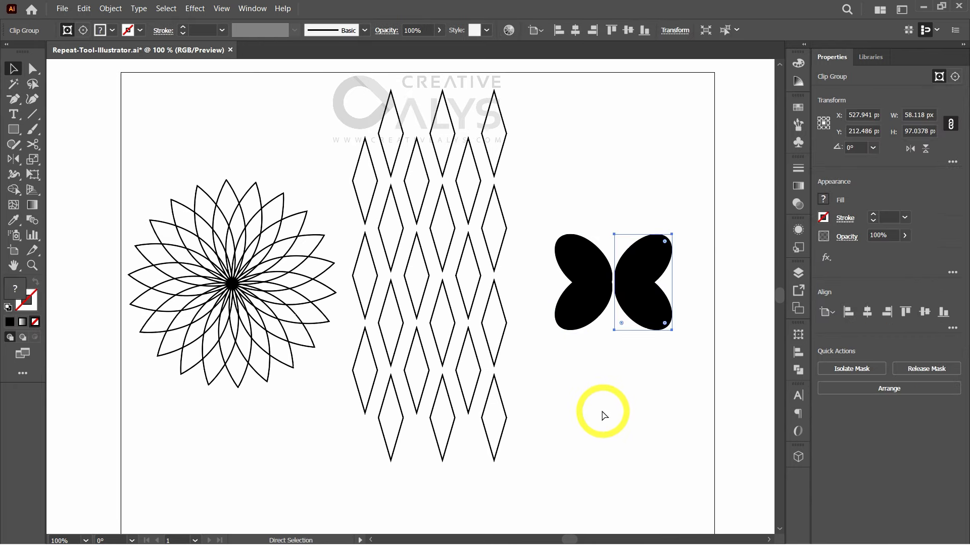
{"action": "key", "text": "ctrl+z"}
{"action": "key", "text": "ctrl+z"}
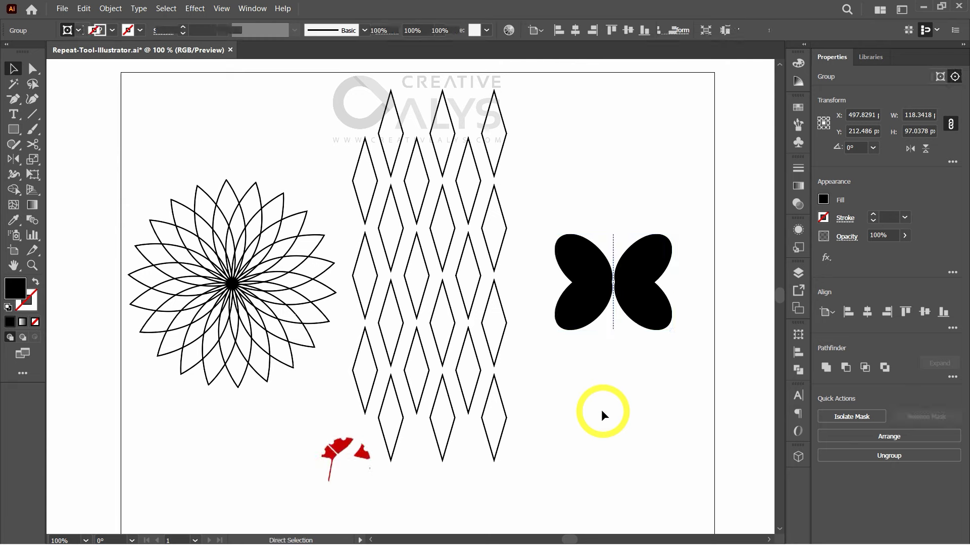
Undo further until the diamonds are a live grid repeat again, and check it by selecting it
{"action": "left_click", "coordinate": [584, 422], "text": "ctrl"}
{"action": "key", "text": "ctrl+z"}
{"action": "key", "text": "ctrl+z"}
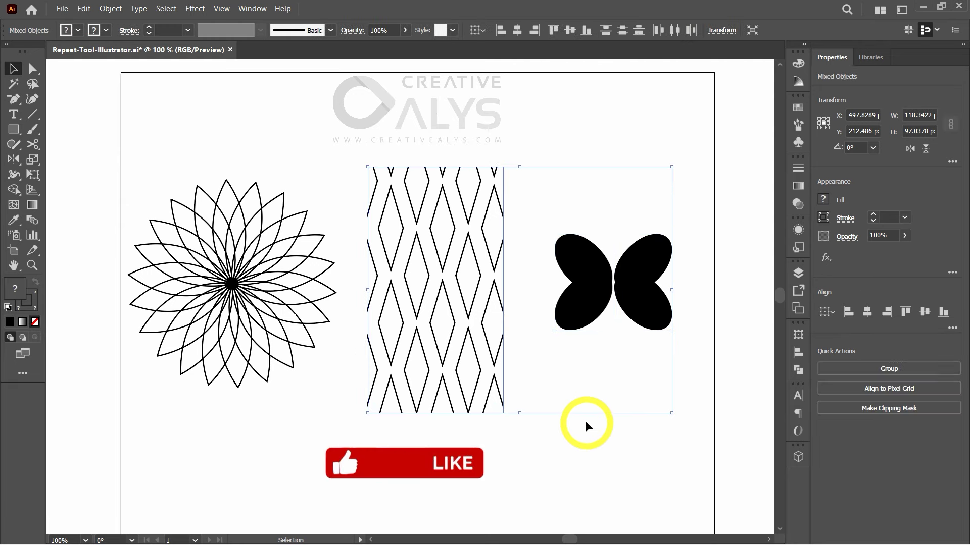
{"action": "left_click", "coordinate": [467, 260]}
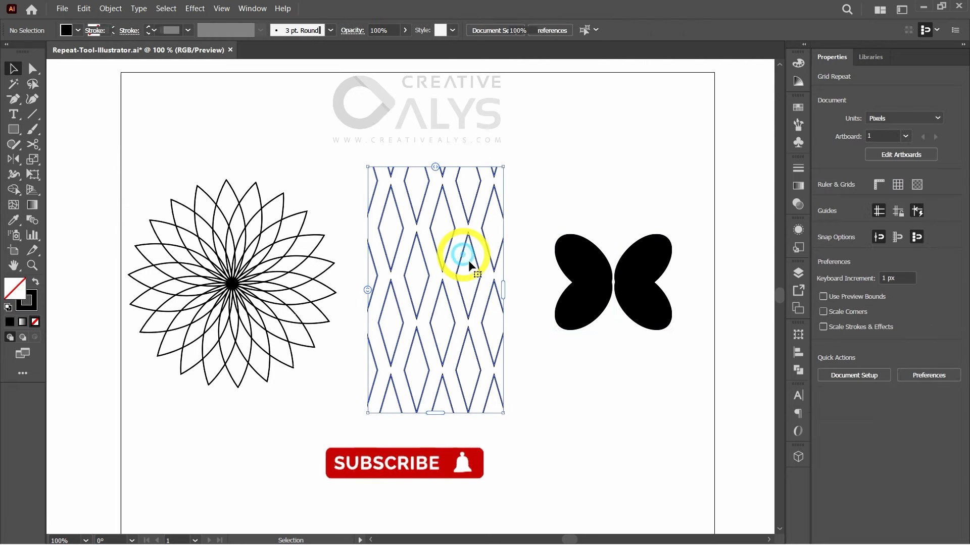
{"action": "left_click", "coordinate": [557, 372]}
Undo the flower's edits and expansion to restore its live radial repeat, then check it by selecting it
{"action": "key", "text": "ctrl+z"}
{"action": "key", "text": "ctrl+z"}
{"action": "key", "text": "ctrl+z"}
{"action": "key", "text": "ctrl+z"}
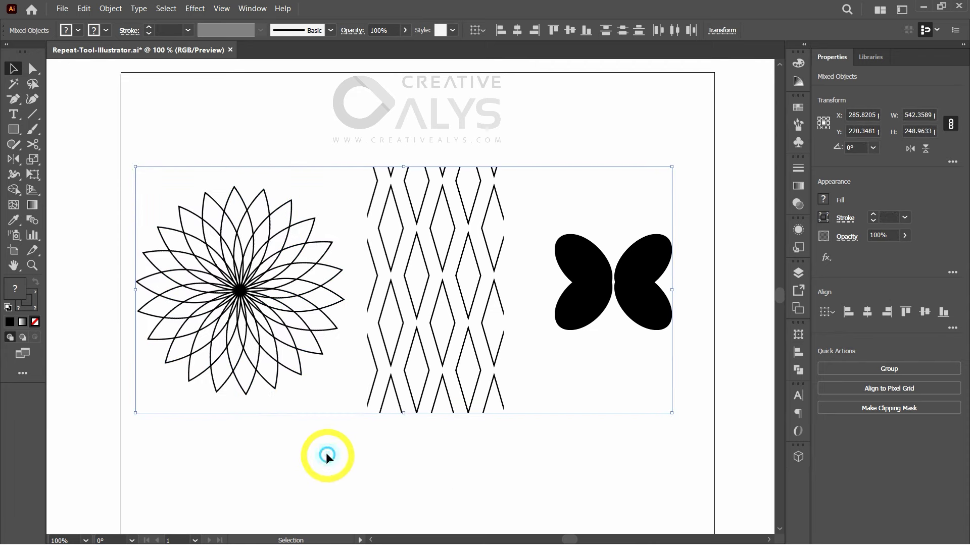
{"action": "left_click", "coordinate": [326, 453]}
{"action": "left_click", "coordinate": [297, 319]}
{"action": "left_click", "coordinate": [414, 487]}
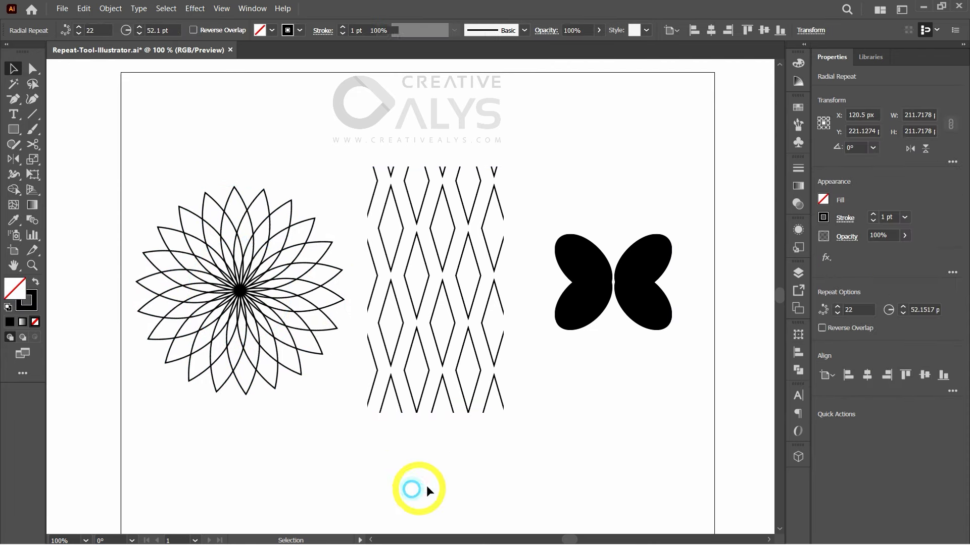
Reduce the radius of the flower's radial repeat so a small hole opens at its centre
{"action": "left_click", "coordinate": [317, 274]}
{"action": "left_click_drag", "start_coordinate": [247, 215], "coordinate": [262, 256]}
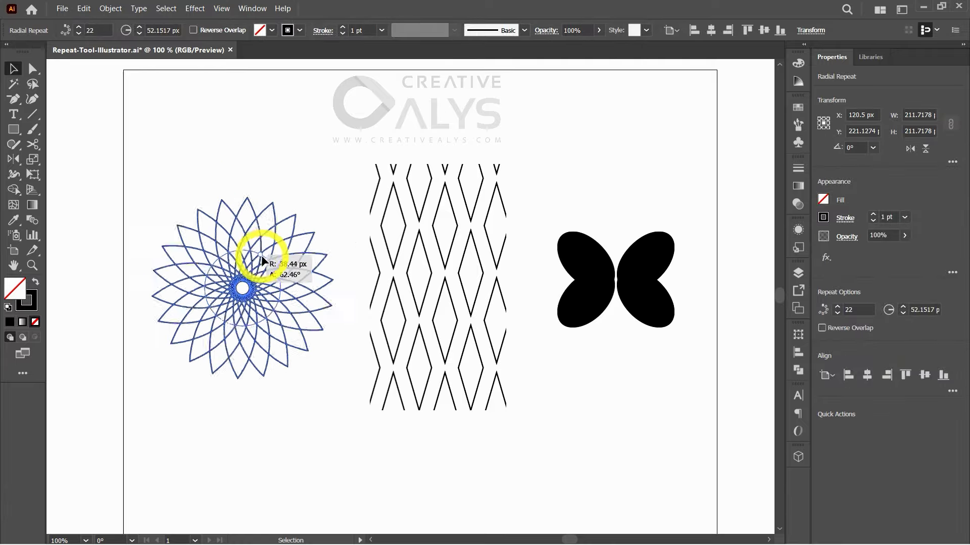
{"action": "left_click", "coordinate": [352, 428]}
Isolate the radial repeat, shift its source petal up and to the left, and leave isolation mode
{"action": "left_click", "coordinate": [333, 268]}
{"action": "key", "text": "a"}
{"action": "double_click", "coordinate": [289, 220]}
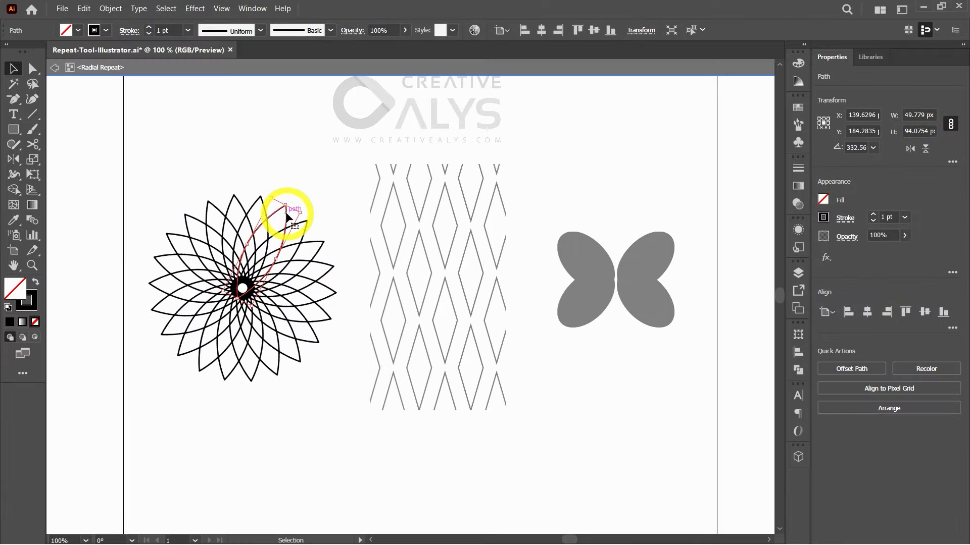
{"action": "left_click_drag", "start_coordinate": [291, 222], "coordinate": [268, 191]}
{"action": "double_click", "coordinate": [357, 448]}
Reduce the flower's radial repeat radius again so its petals overlap around a smaller central hole, and clear the selection
{"action": "left_click", "coordinate": [298, 249]}
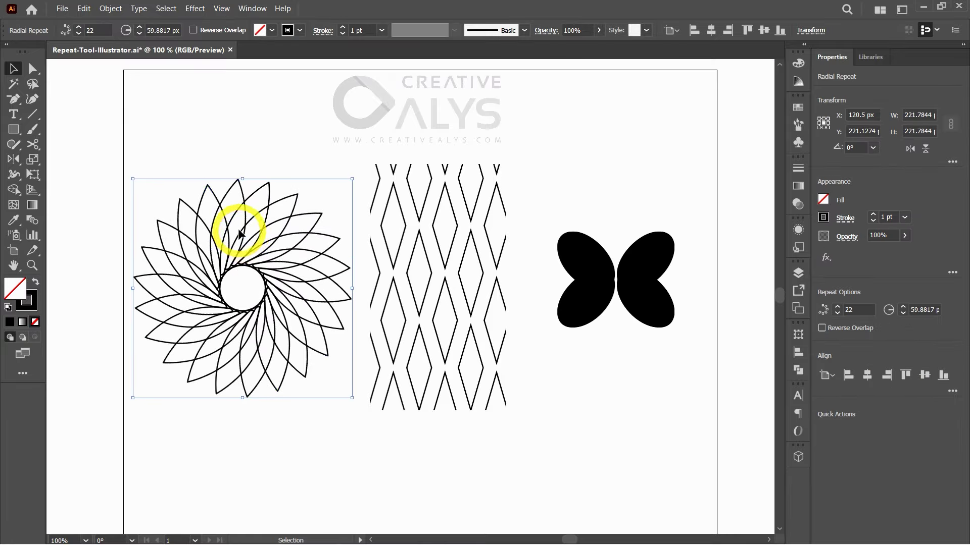
{"action": "left_click_drag", "start_coordinate": [238, 222], "coordinate": [288, 275]}
{"action": "left_click", "coordinate": [341, 431]}
{"action": "left_click", "coordinate": [254, 250]}
{"action": "left_click", "coordinate": [330, 441]}
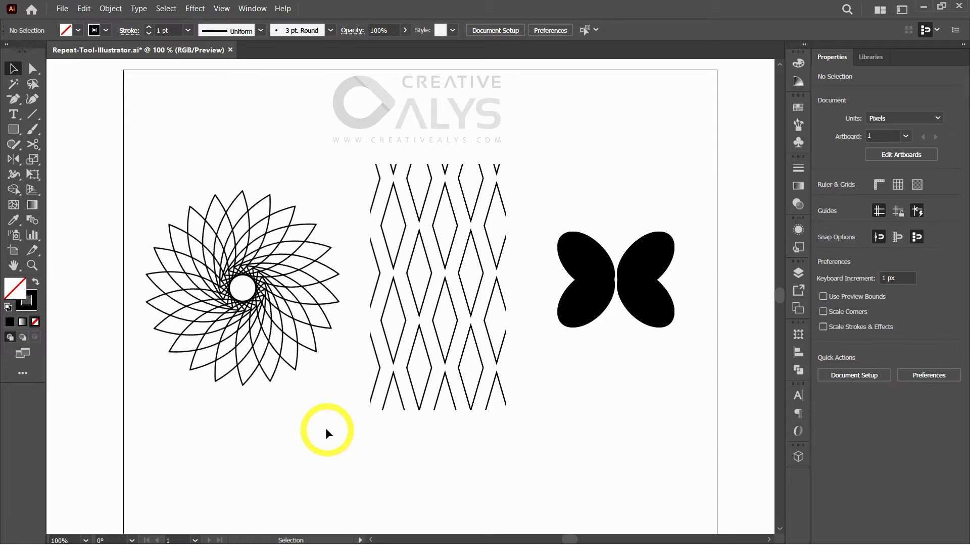